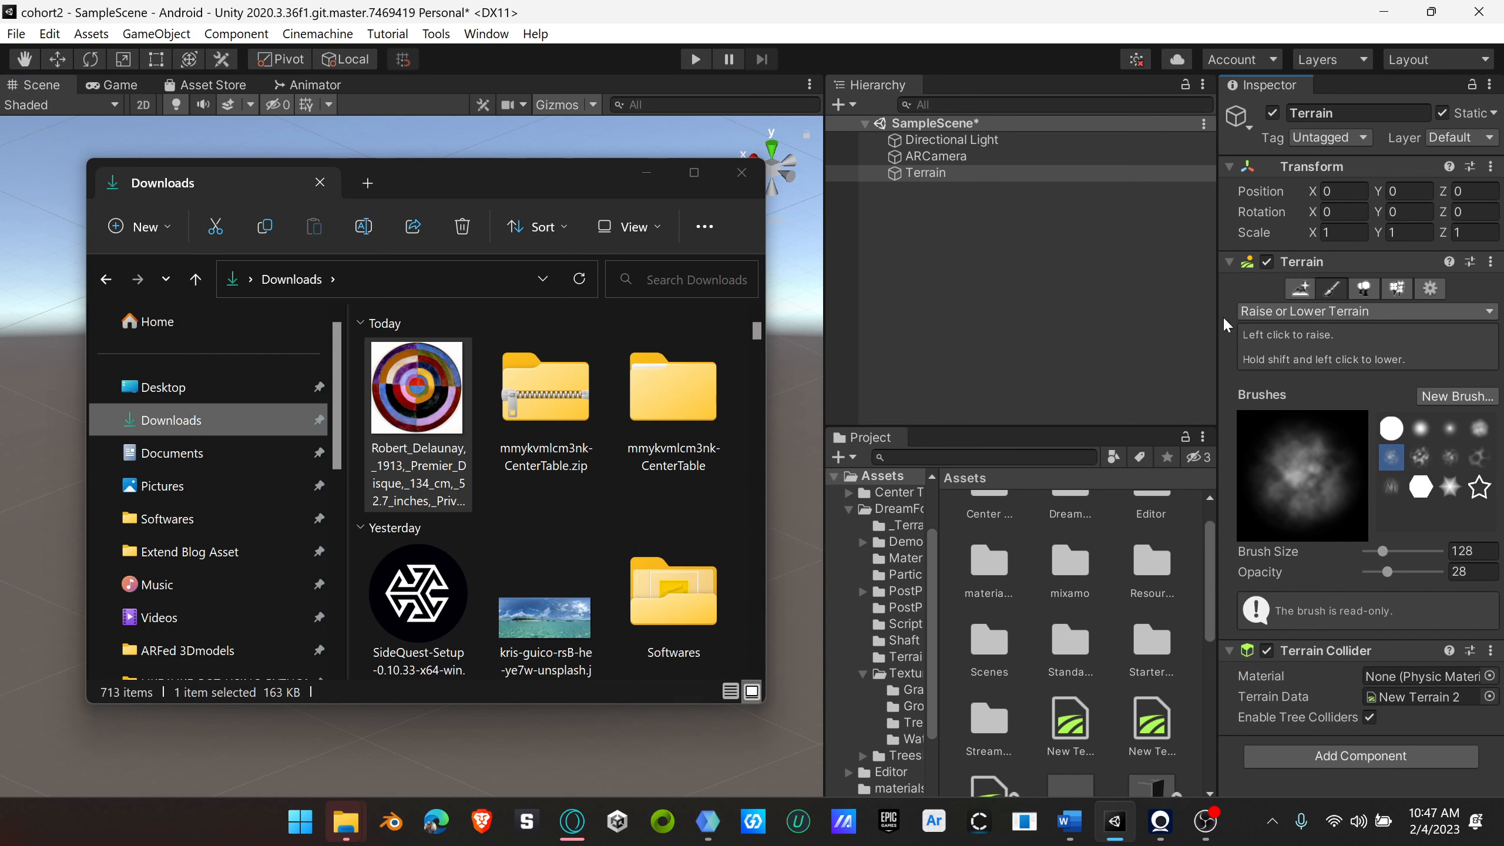
# Step: Set up Raise or Lower Terrain with the soft round brush at size 243 and opacity 37, closing the Downloads window first
pyautogui.click(742, 175)
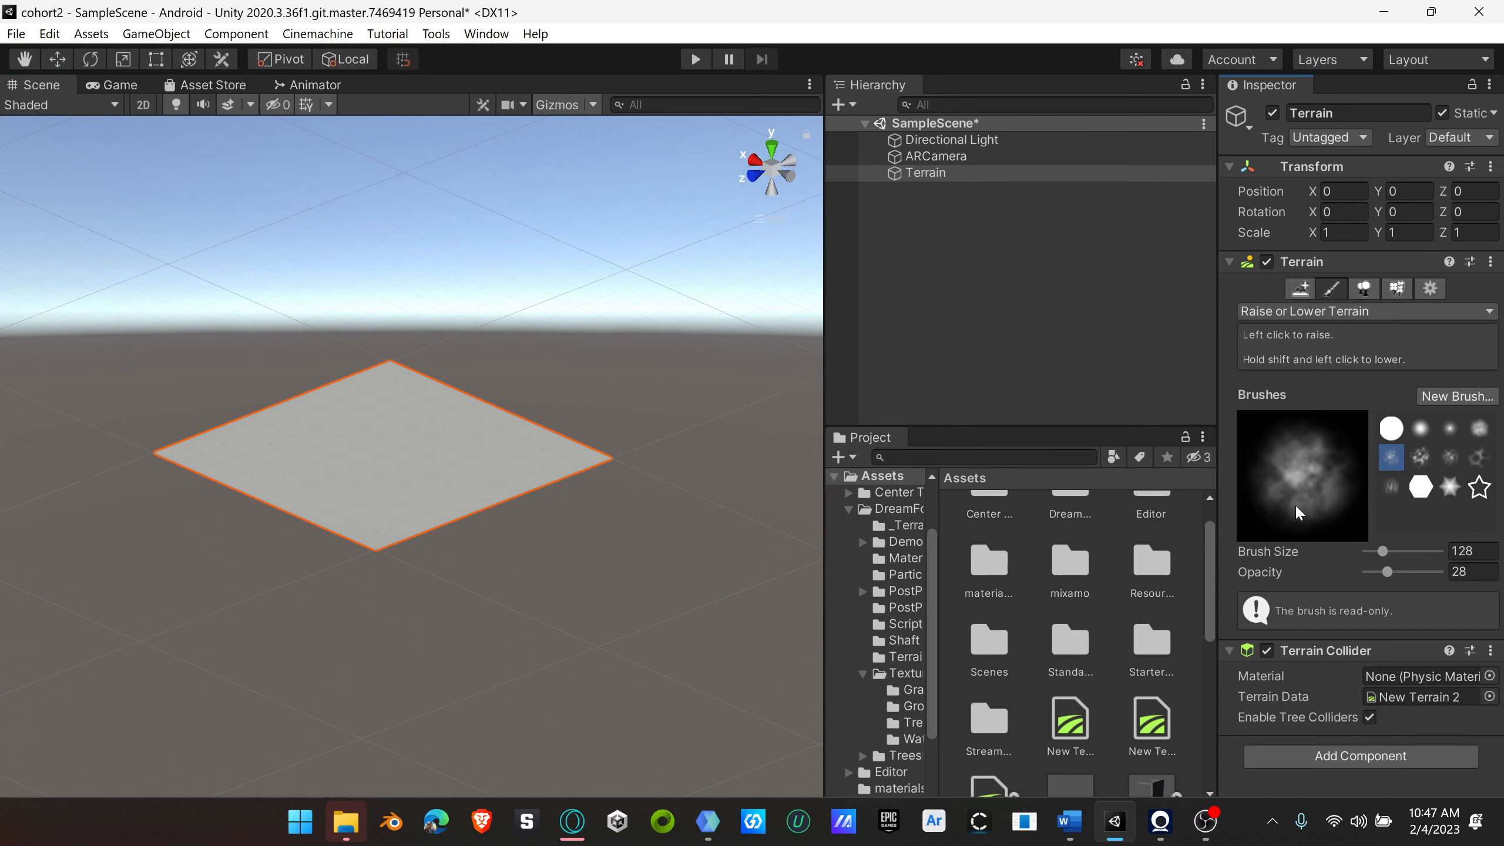
pyautogui.click(1350, 312)
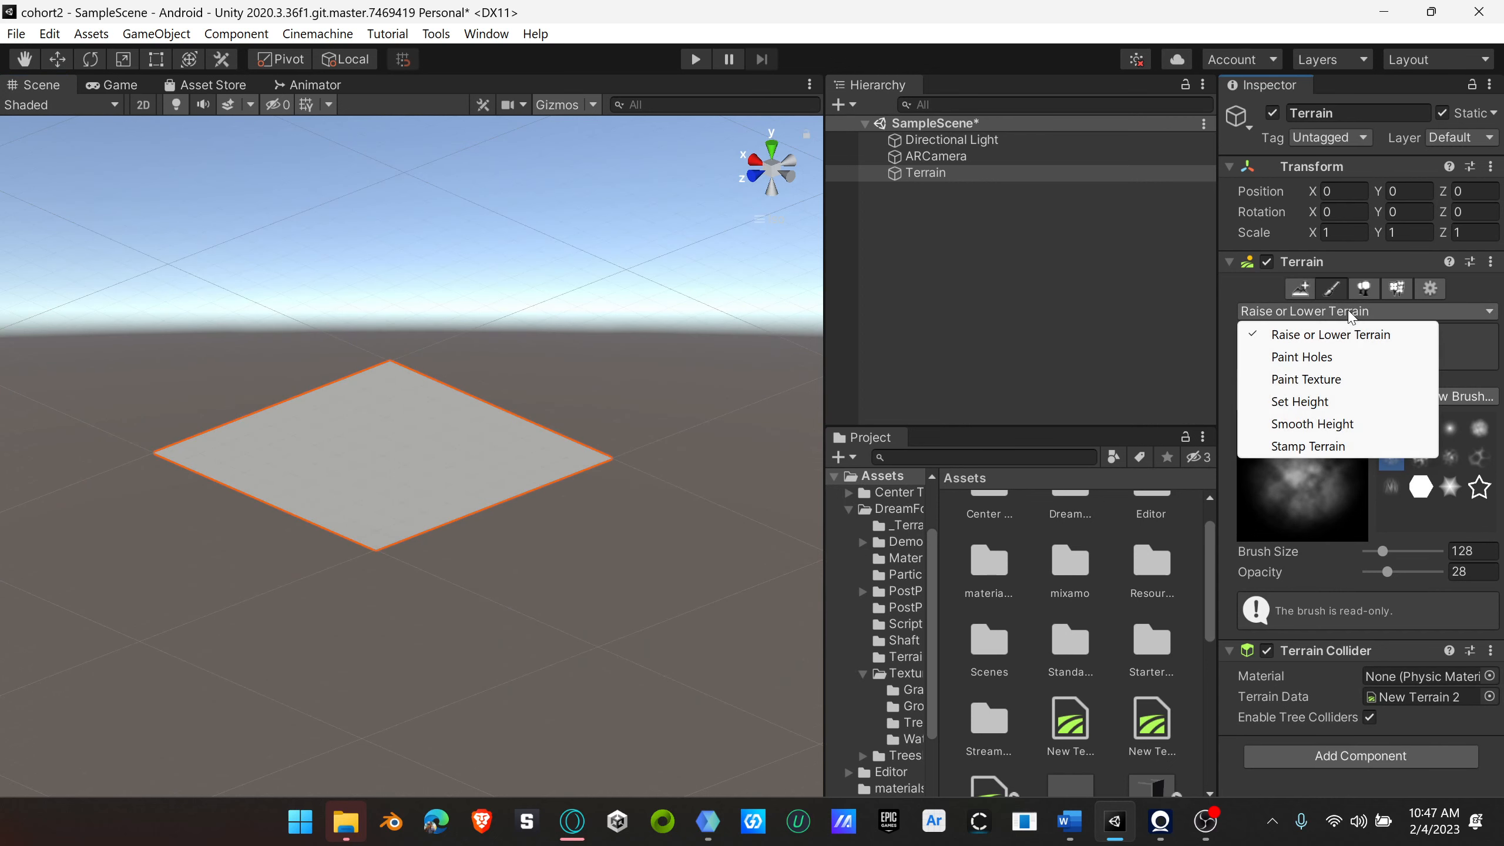
pyautogui.click(1317, 336)
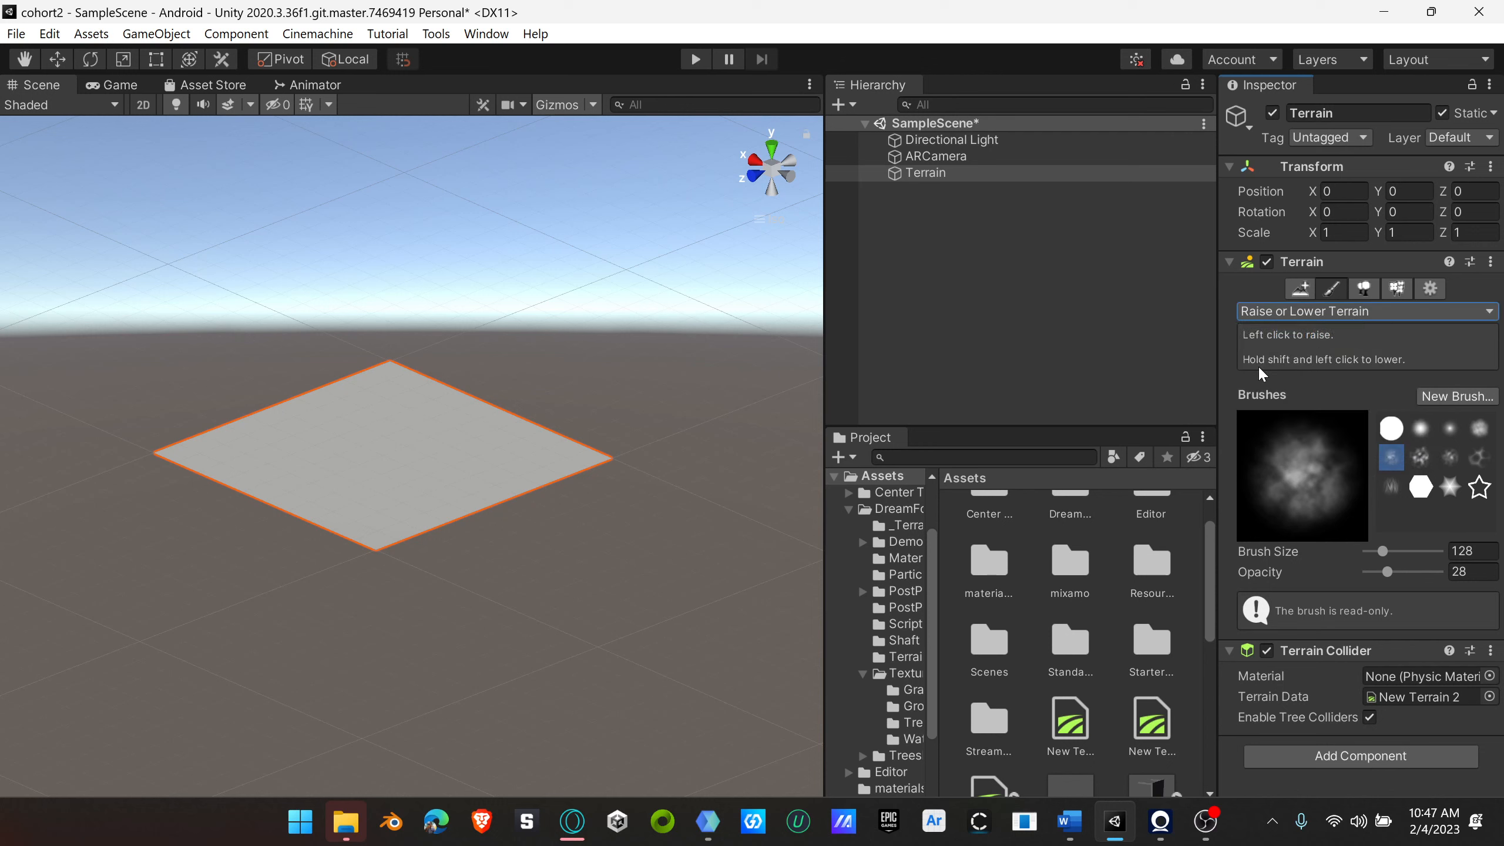
pyautogui.click(1421, 434)
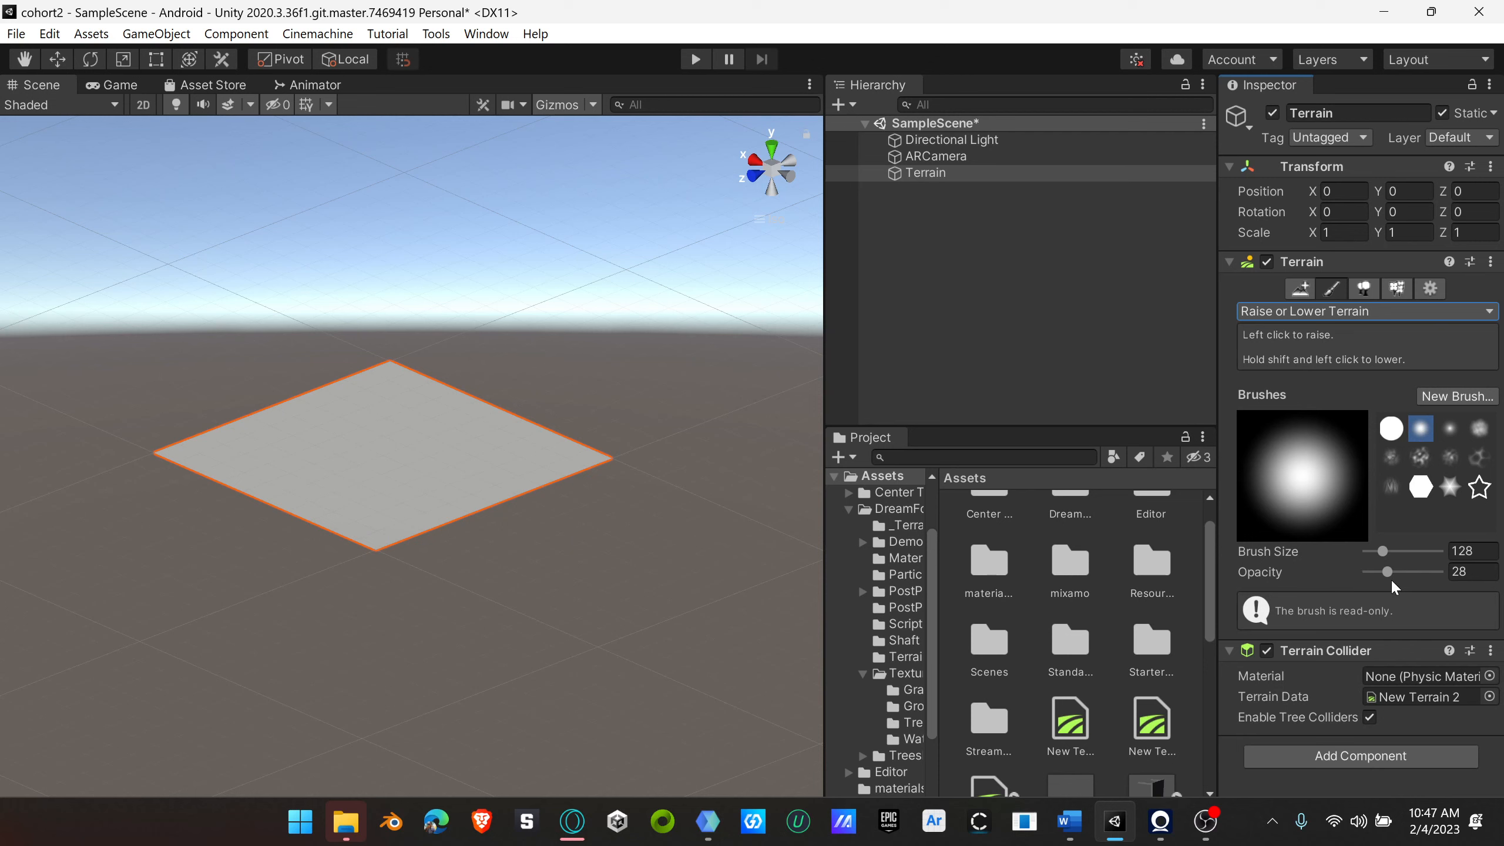
pyautogui.moveTo(1389, 572); pyautogui.dragTo(1393, 551)
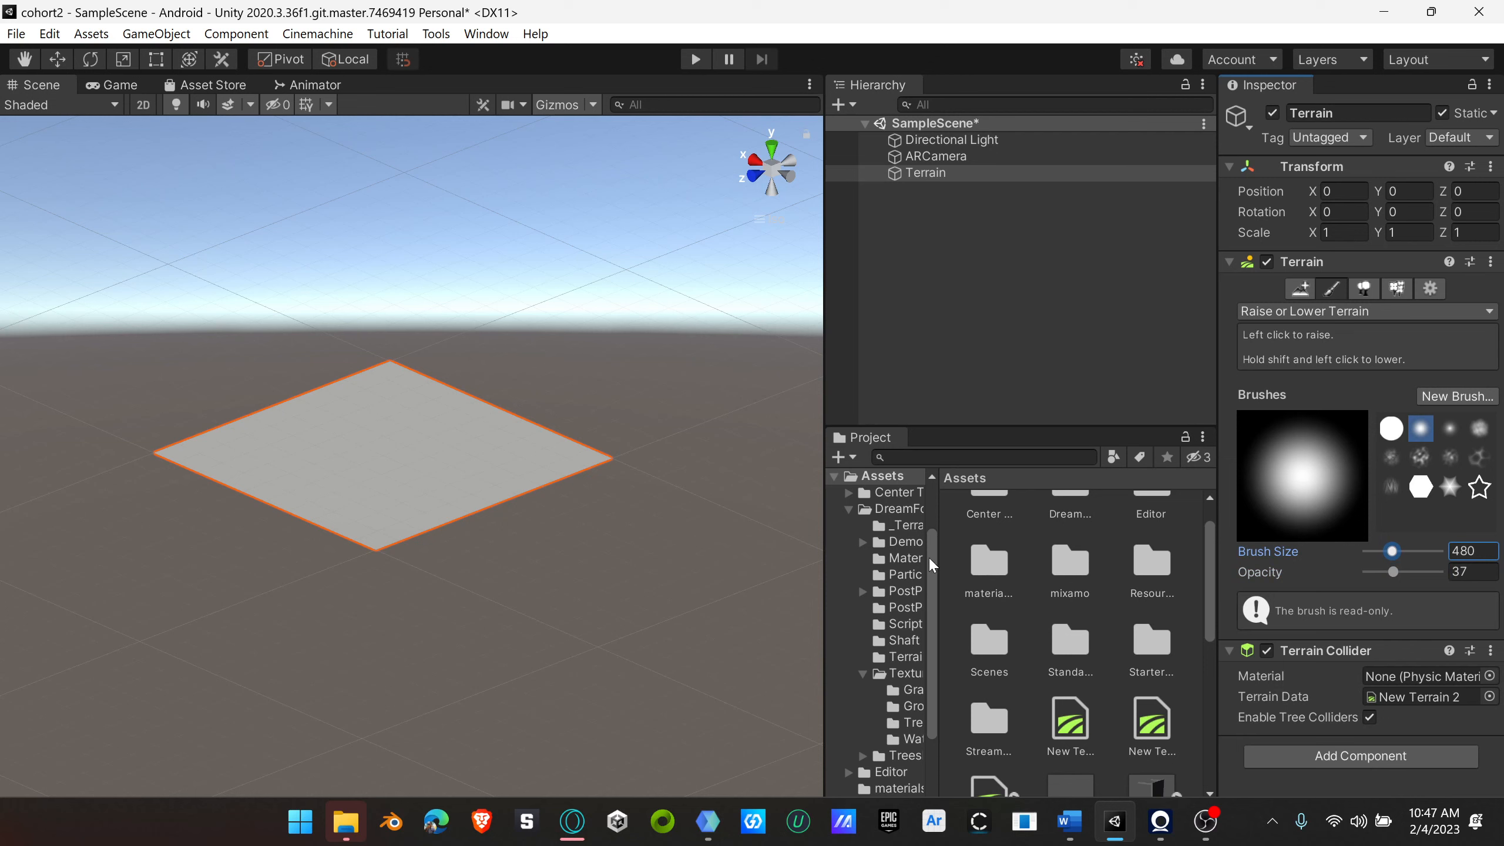
pyautogui.moveTo(1392, 552); pyautogui.dragTo(1387, 552)
# Step: Raise smooth hills of varying height around all the edges of the terrain, leaving the middle flat
pyautogui.scroll(5, 413, 498)
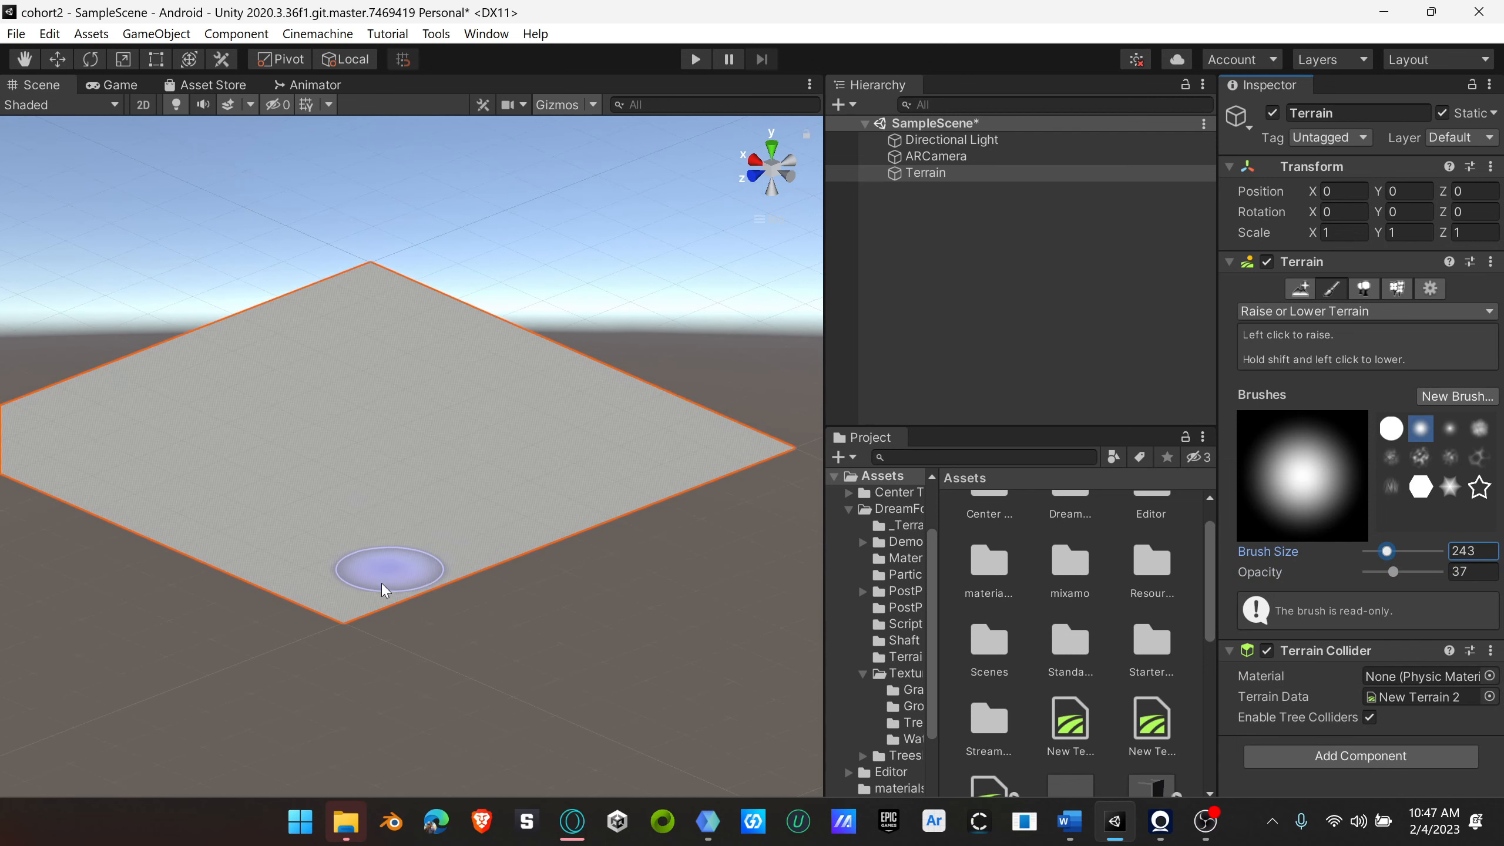
pyautogui.moveTo(382, 583)
pyautogui.mouseDown()
pyautogui.moveTo(356, 592)
pyautogui.moveTo(379, 598)
pyautogui.moveTo(545, 508)
pyautogui.mouseUp()
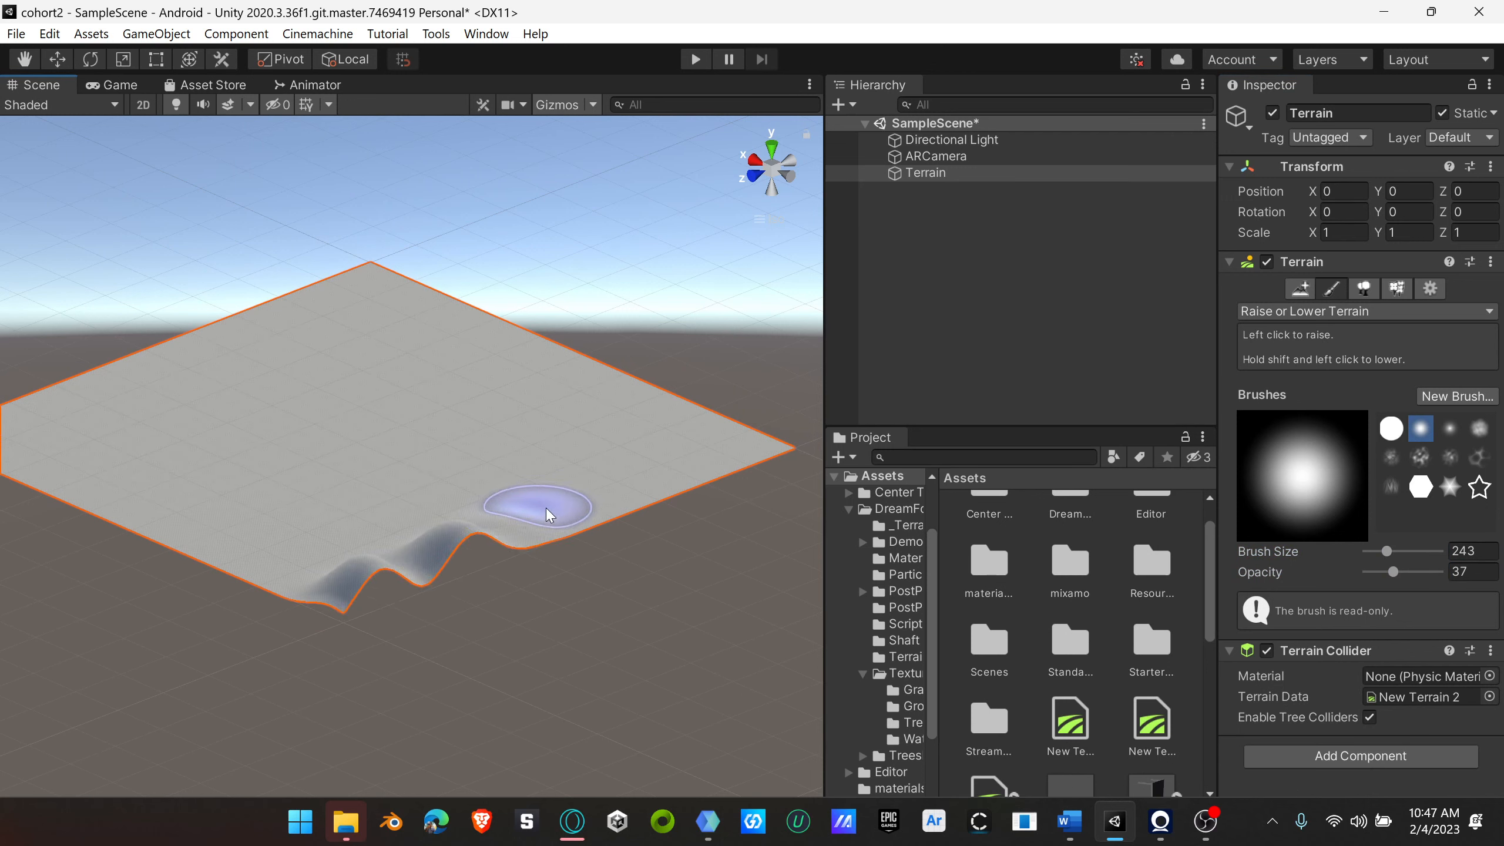
pyautogui.moveTo(672, 441)
pyautogui.mouseDown()
pyautogui.moveTo(677, 418)
pyautogui.moveTo(615, 382)
pyautogui.moveTo(583, 391)
pyautogui.moveTo(465, 334)
pyautogui.moveTo(440, 292)
pyautogui.mouseUp()
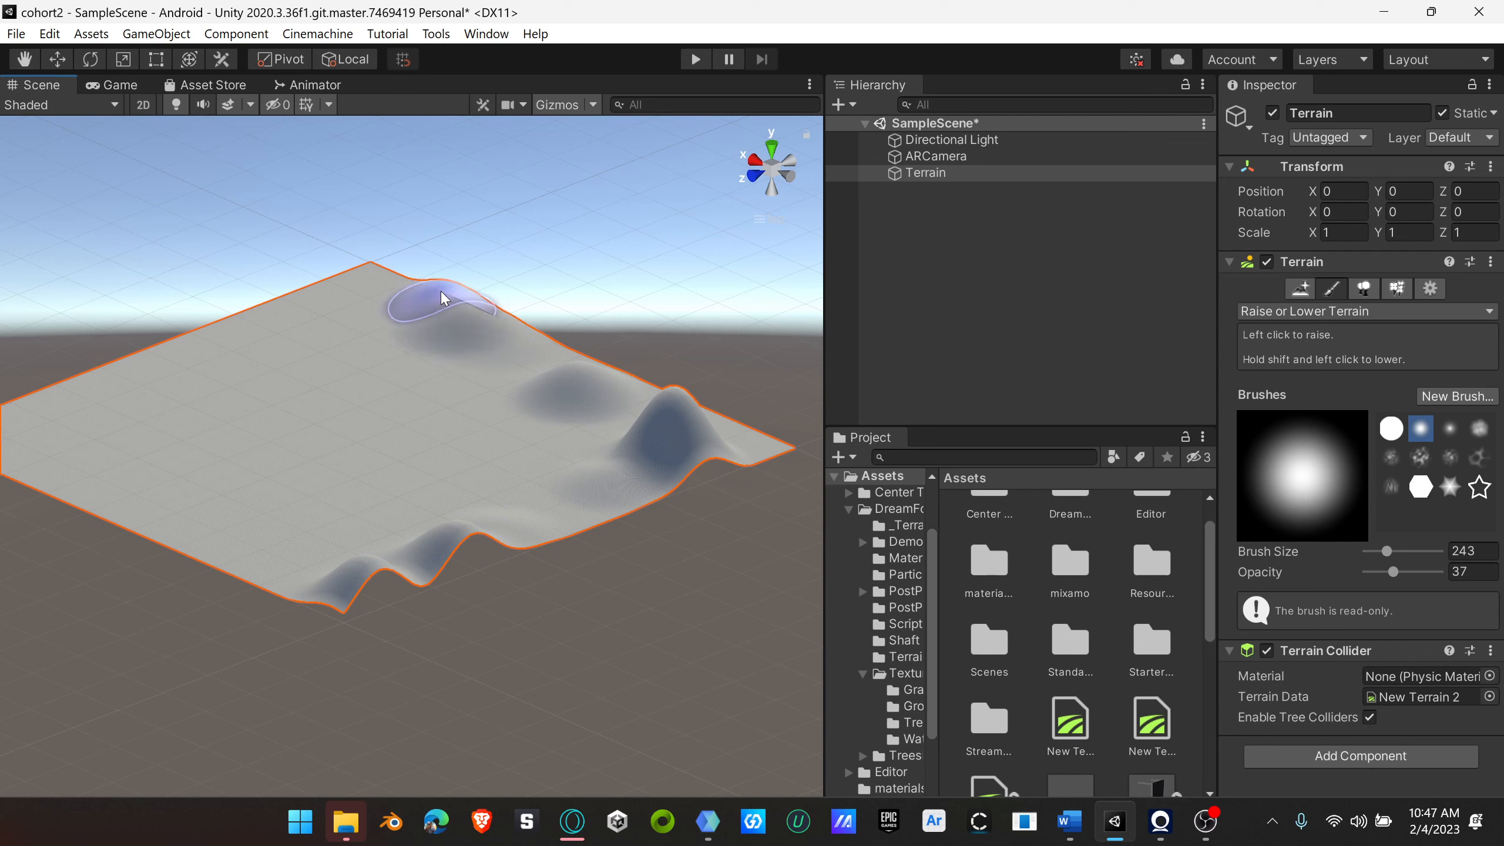
pyautogui.scroll(-4, 277, 379)
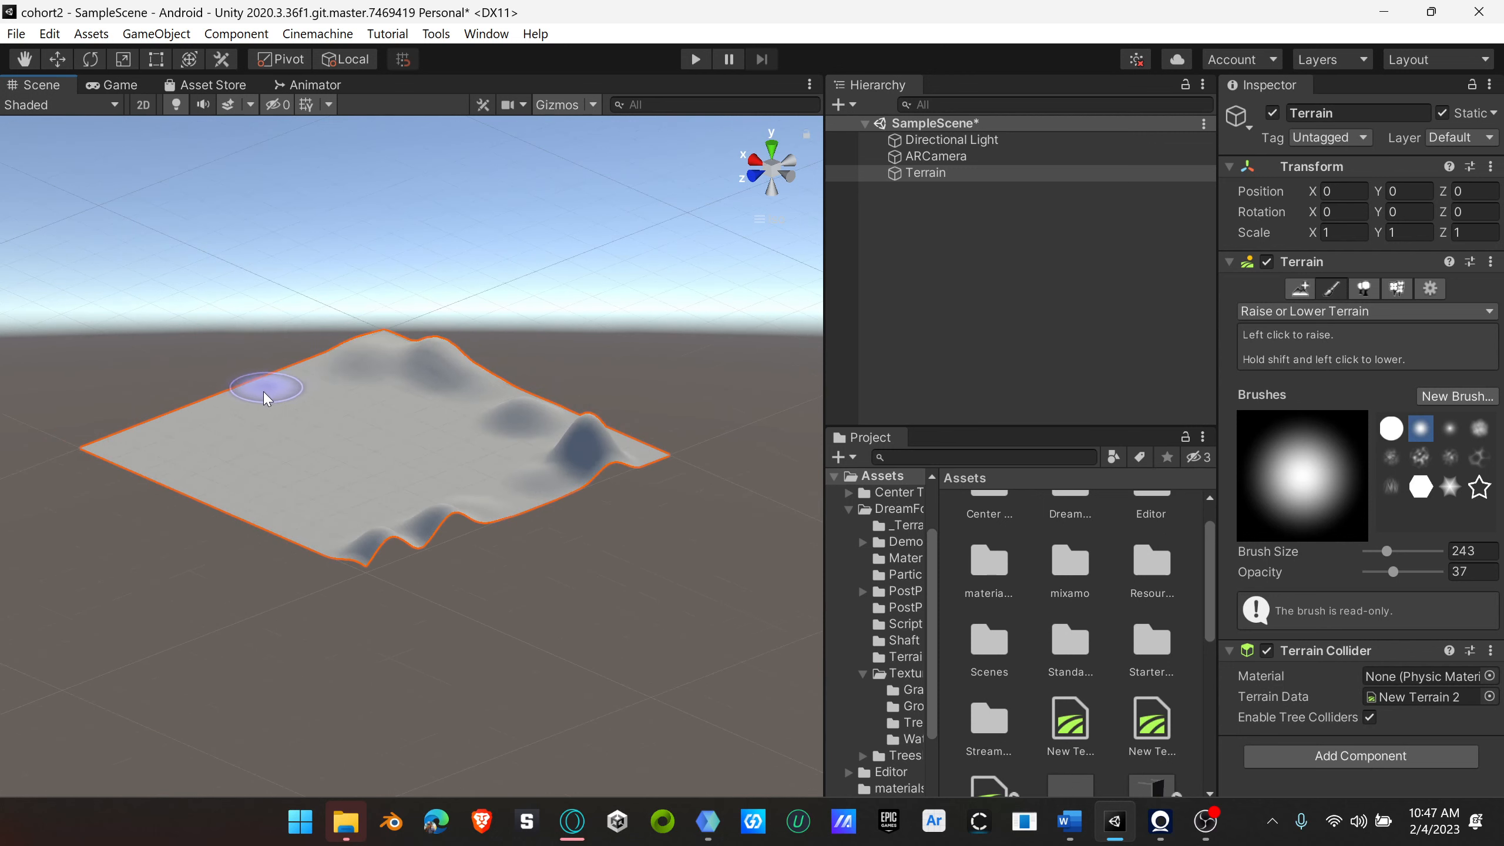
pyautogui.moveTo(275, 379); pyautogui.dragTo(269, 362)
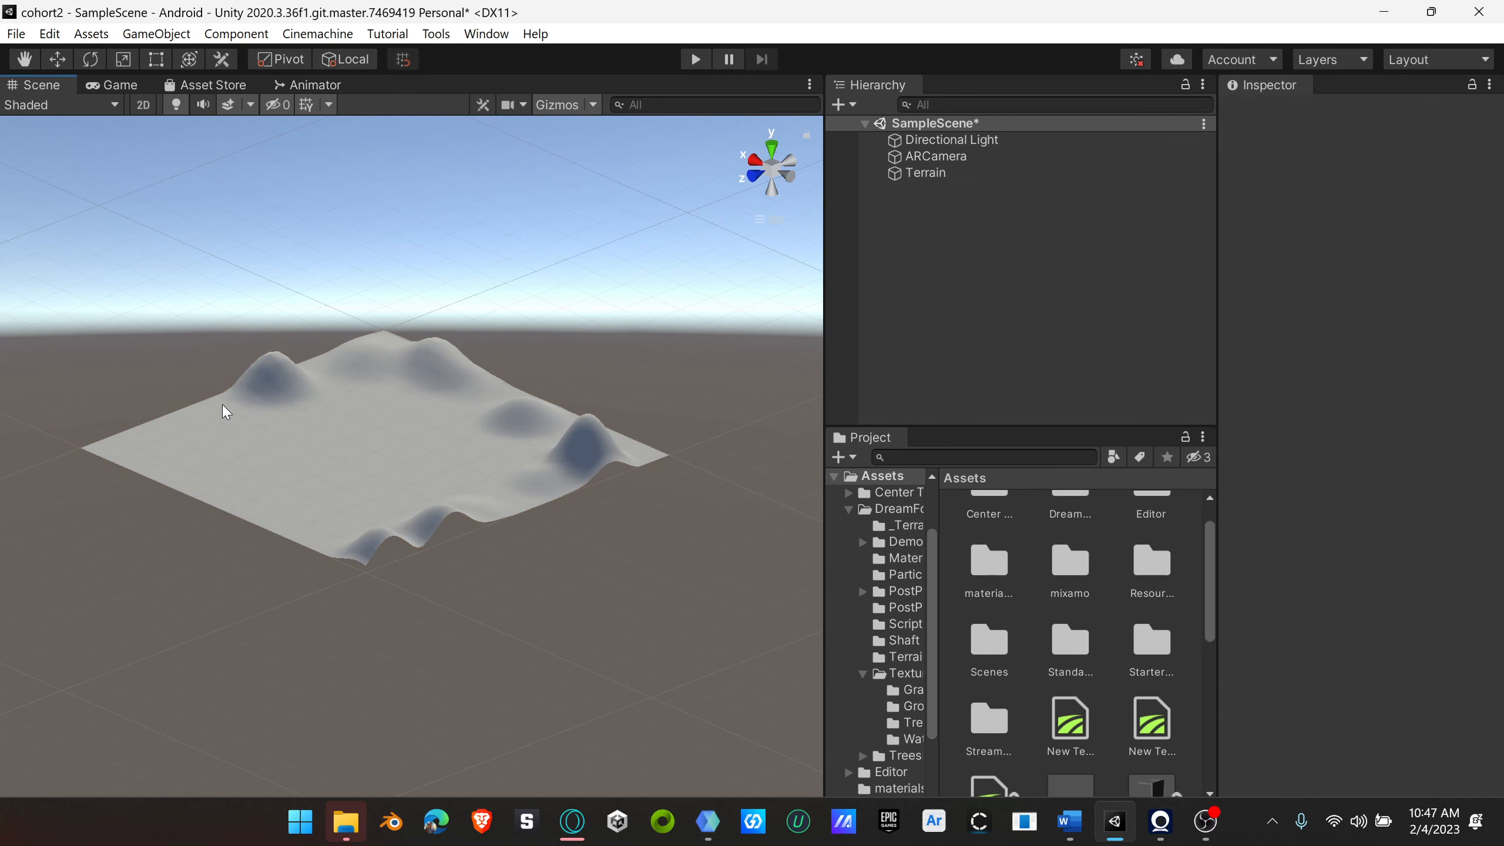
pyautogui.moveTo(153, 450); pyautogui.dragTo(139, 474)
pyautogui.moveTo(271, 494); pyautogui.dragTo(277, 477)
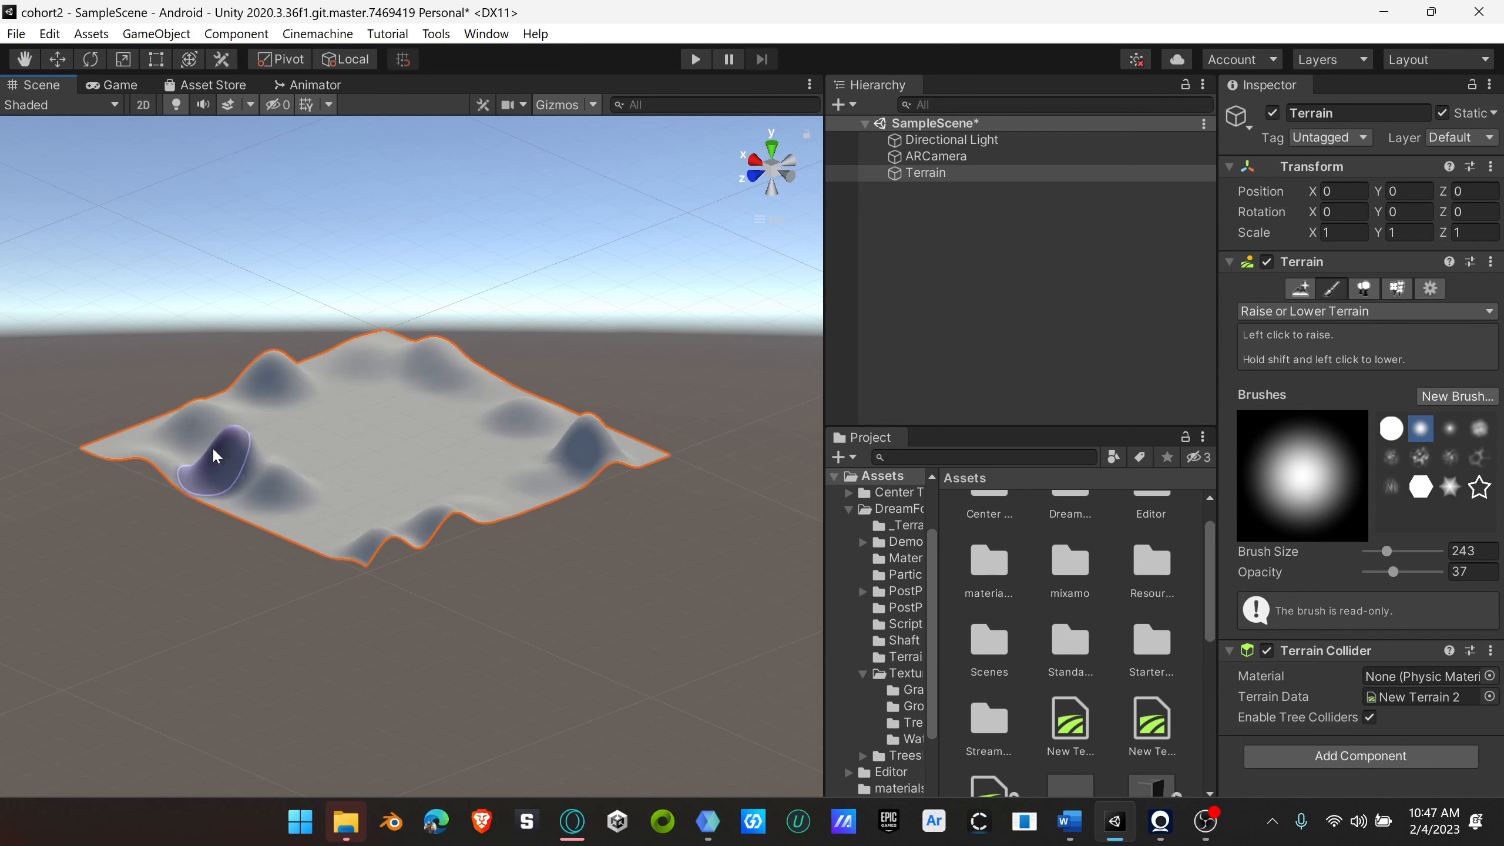
pyautogui.keyDown('alt'); pyautogui.moveTo(521, 477); pyautogui.dragTo(422, 548); pyautogui.keyUp('alt')
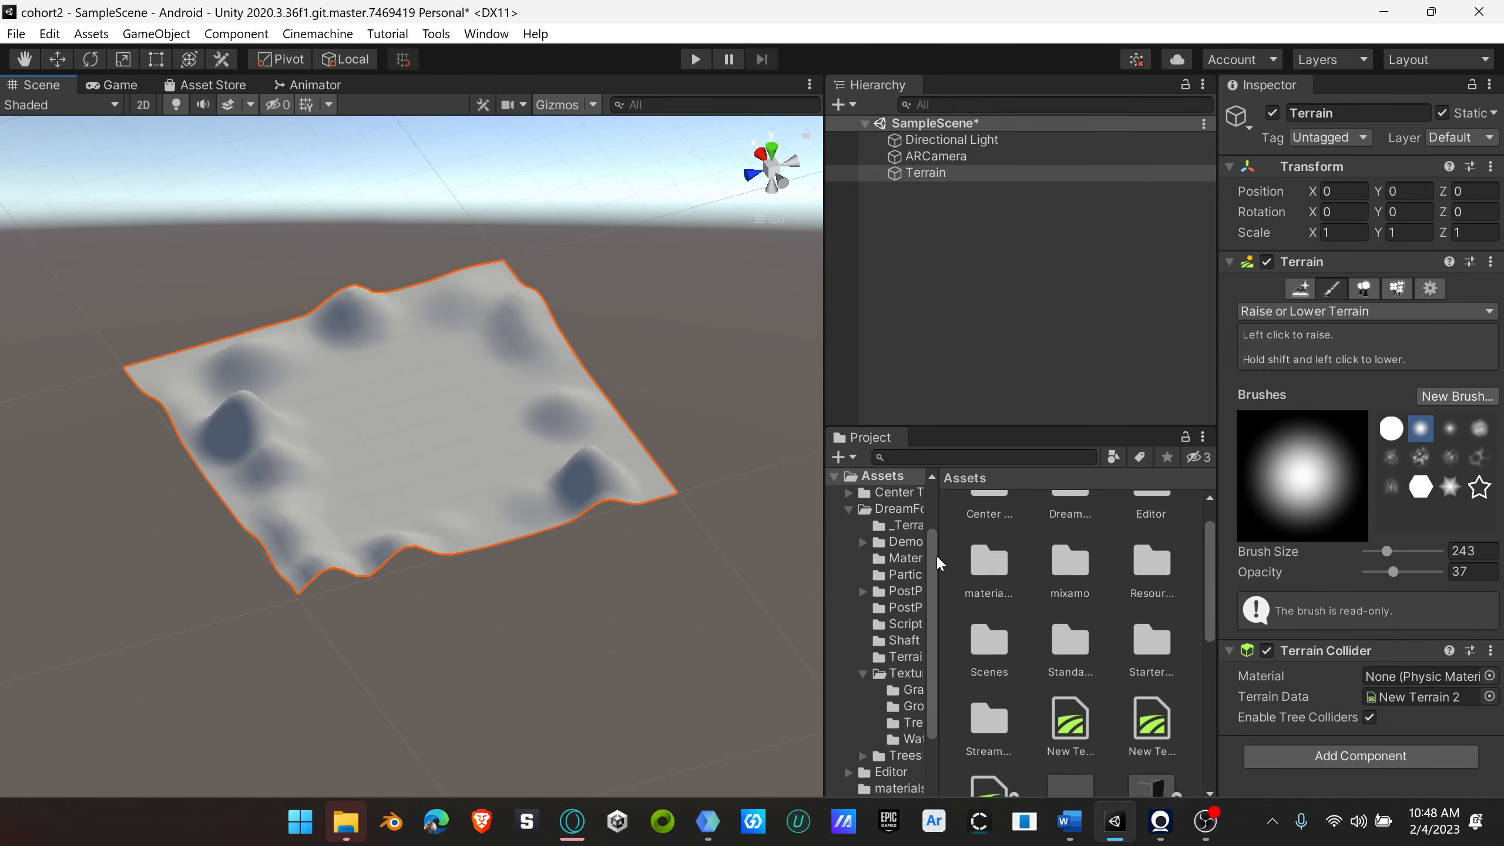
# Step: Roughen the inner slopes and valley floor with the dense cloudy brush, and raise a mound near the front of the valley
pyautogui.scroll(5, 300, 480)
pyautogui.moveTo(300, 480)
pyautogui.keyDown('alt'); pyautogui.mouseDown()
pyautogui.moveTo(594, 497)
pyautogui.moveTo(681, 369)
pyautogui.moveTo(353, 487)
pyautogui.moveTo(130, 427)
pyautogui.moveTo(678, 423)
pyautogui.moveTo(482, 471)
pyautogui.mouseUp(); pyautogui.keyUp('alt')
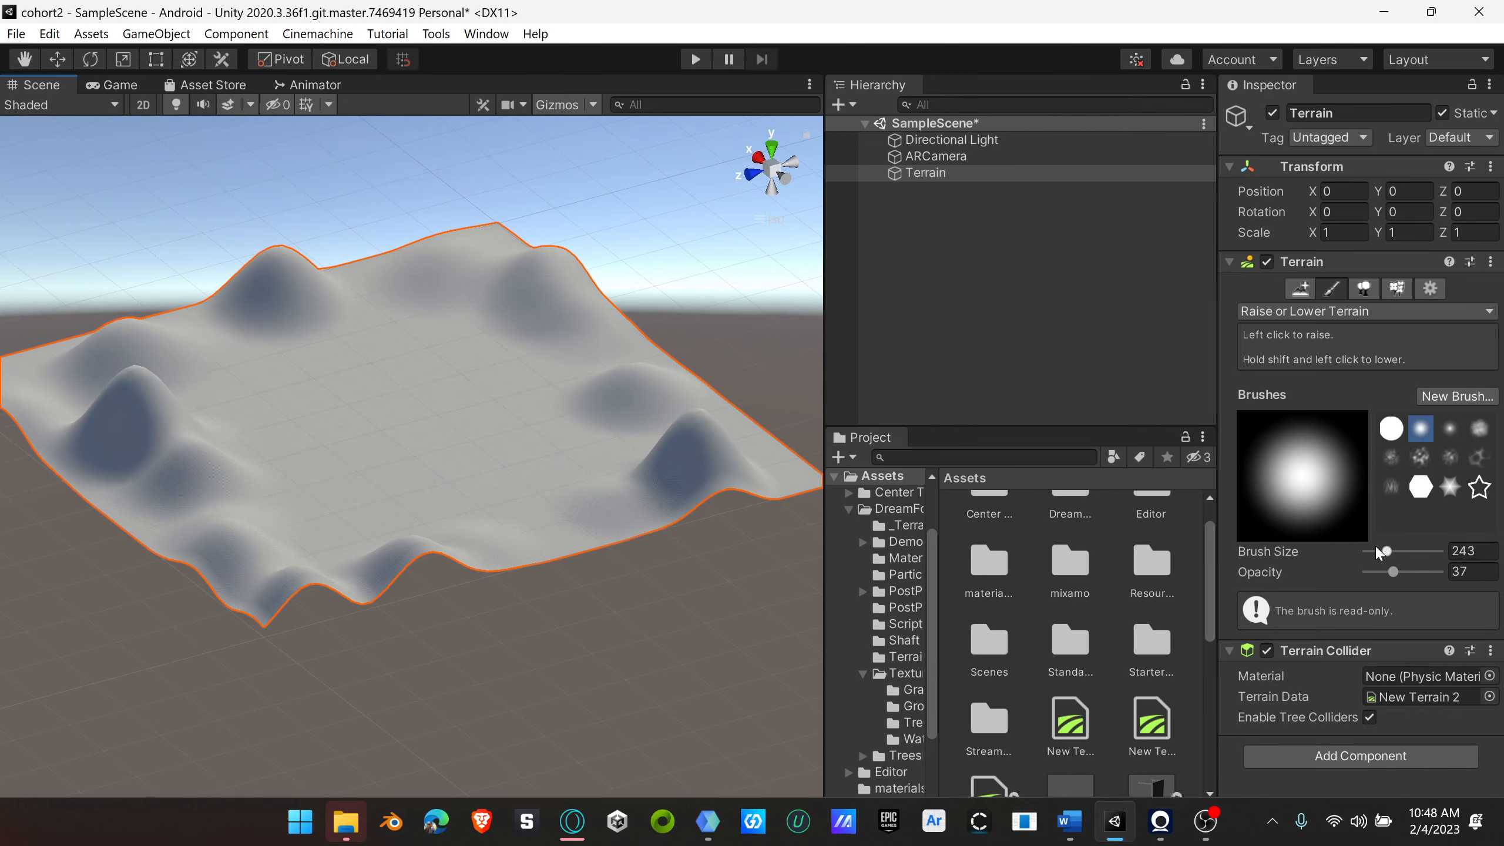
pyautogui.click(1479, 427)
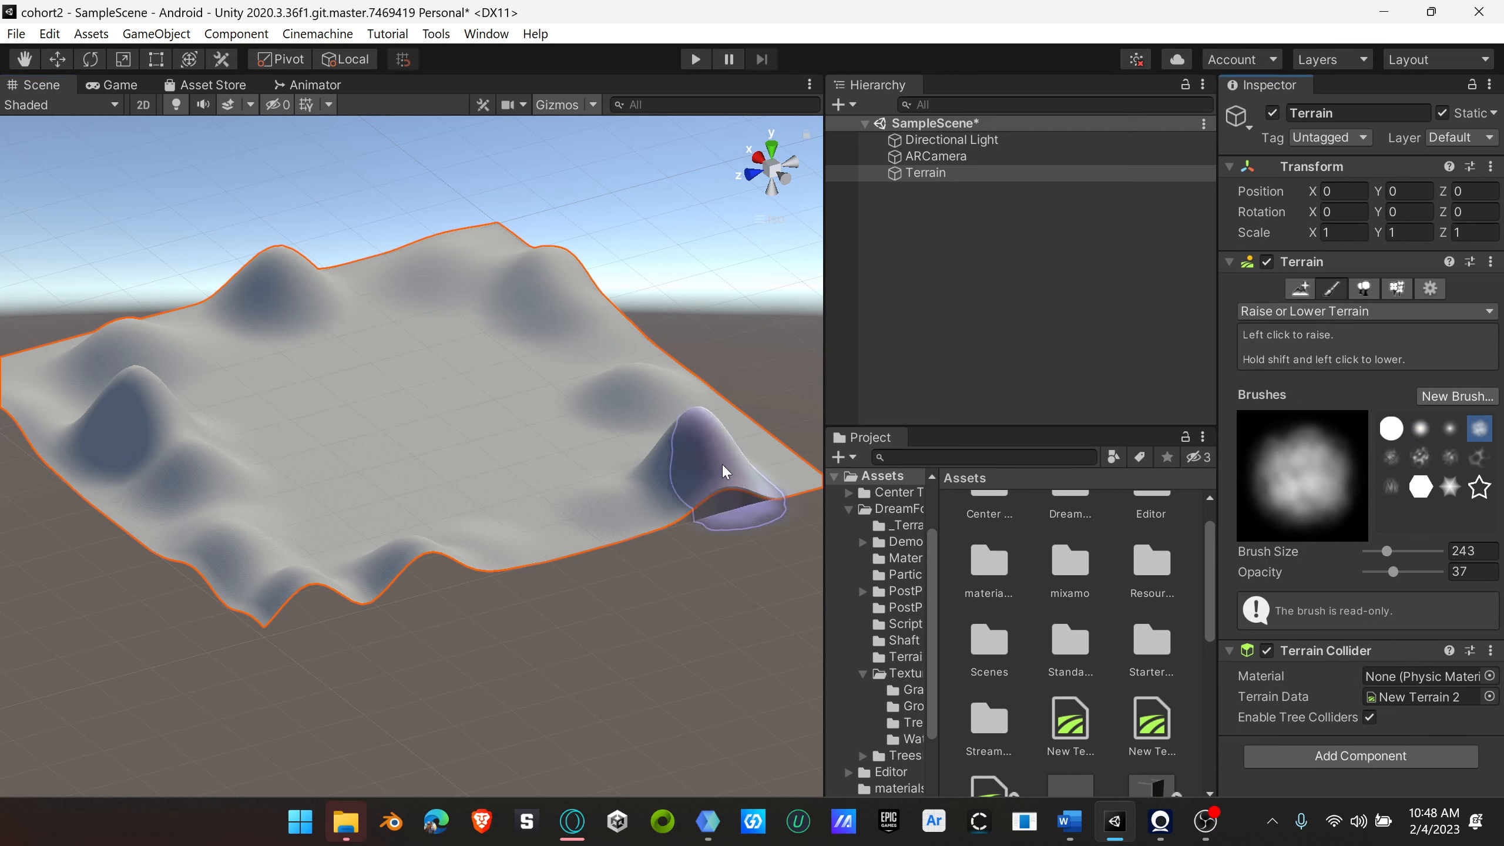
pyautogui.moveTo(703, 454)
pyautogui.mouseDown()
pyautogui.moveTo(687, 449)
pyautogui.moveTo(702, 436)
pyautogui.moveTo(634, 447)
pyautogui.moveTo(611, 500)
pyautogui.moveTo(534, 500)
pyautogui.moveTo(302, 570)
pyautogui.moveTo(249, 553)
pyautogui.moveTo(224, 446)
pyautogui.moveTo(159, 456)
pyautogui.moveTo(87, 377)
pyautogui.moveTo(39, 386)
pyautogui.moveTo(145, 366)
pyautogui.moveTo(286, 285)
pyautogui.moveTo(430, 295)
pyautogui.moveTo(511, 257)
pyautogui.moveTo(601, 374)
pyautogui.moveTo(492, 423)
pyautogui.moveTo(421, 349)
pyautogui.moveTo(264, 374)
pyautogui.moveTo(341, 432)
pyautogui.moveTo(267, 444)
pyautogui.moveTo(363, 491)
pyautogui.moveTo(637, 452)
pyautogui.moveTo(138, 424)
pyautogui.moveTo(420, 437)
pyautogui.mouseUp()
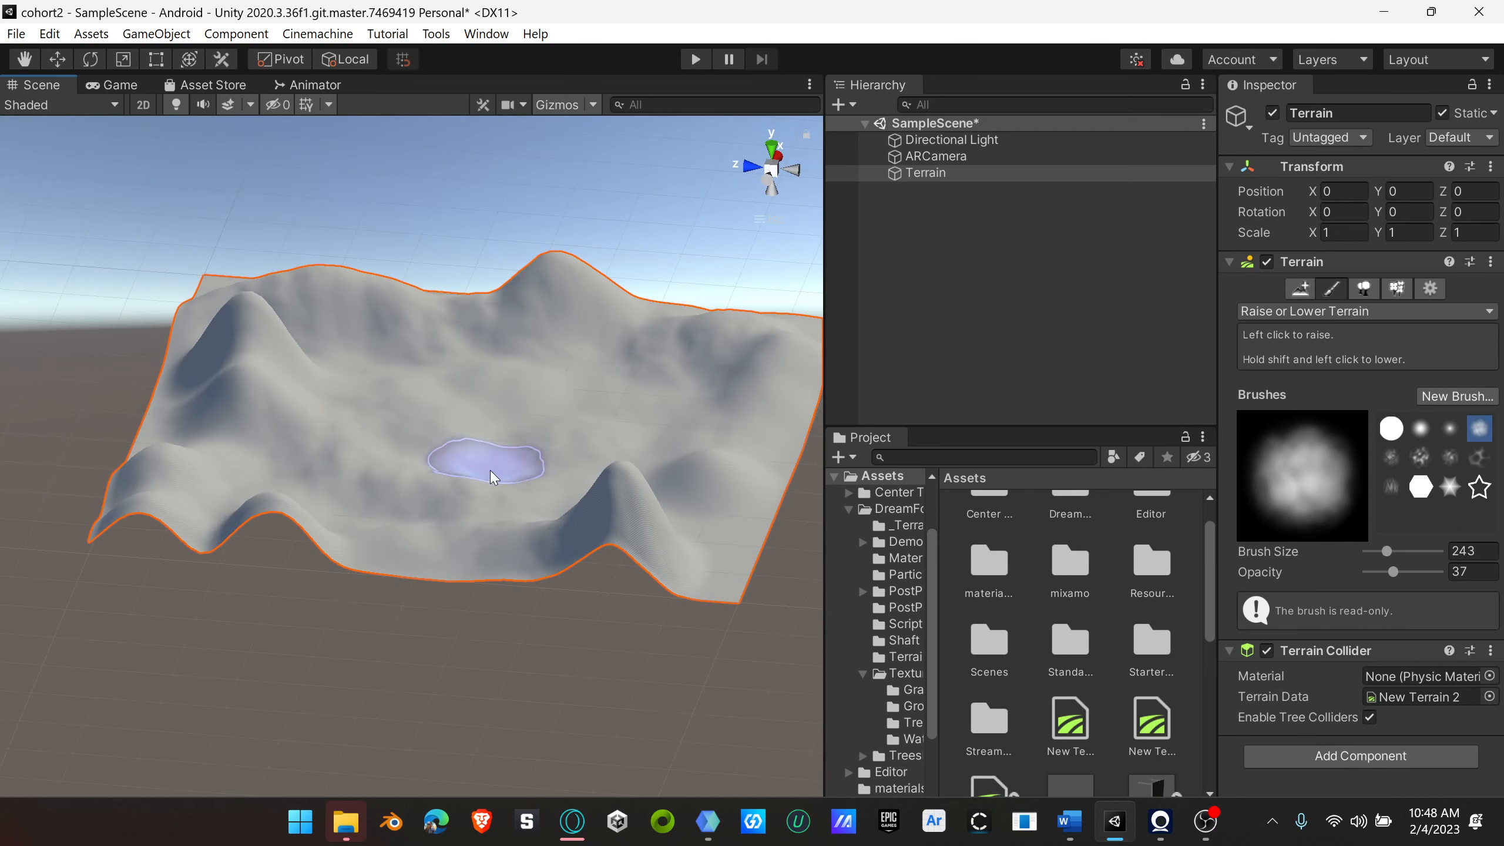
pyautogui.moveTo(566, 408)
pyautogui.keyDown('shift'); pyautogui.mouseDown()
pyautogui.moveTo(556, 460)
pyautogui.moveTo(446, 487)
pyautogui.moveTo(666, 535)
pyautogui.moveTo(504, 497)
pyautogui.mouseUp(); pyautogui.keyUp('shift')
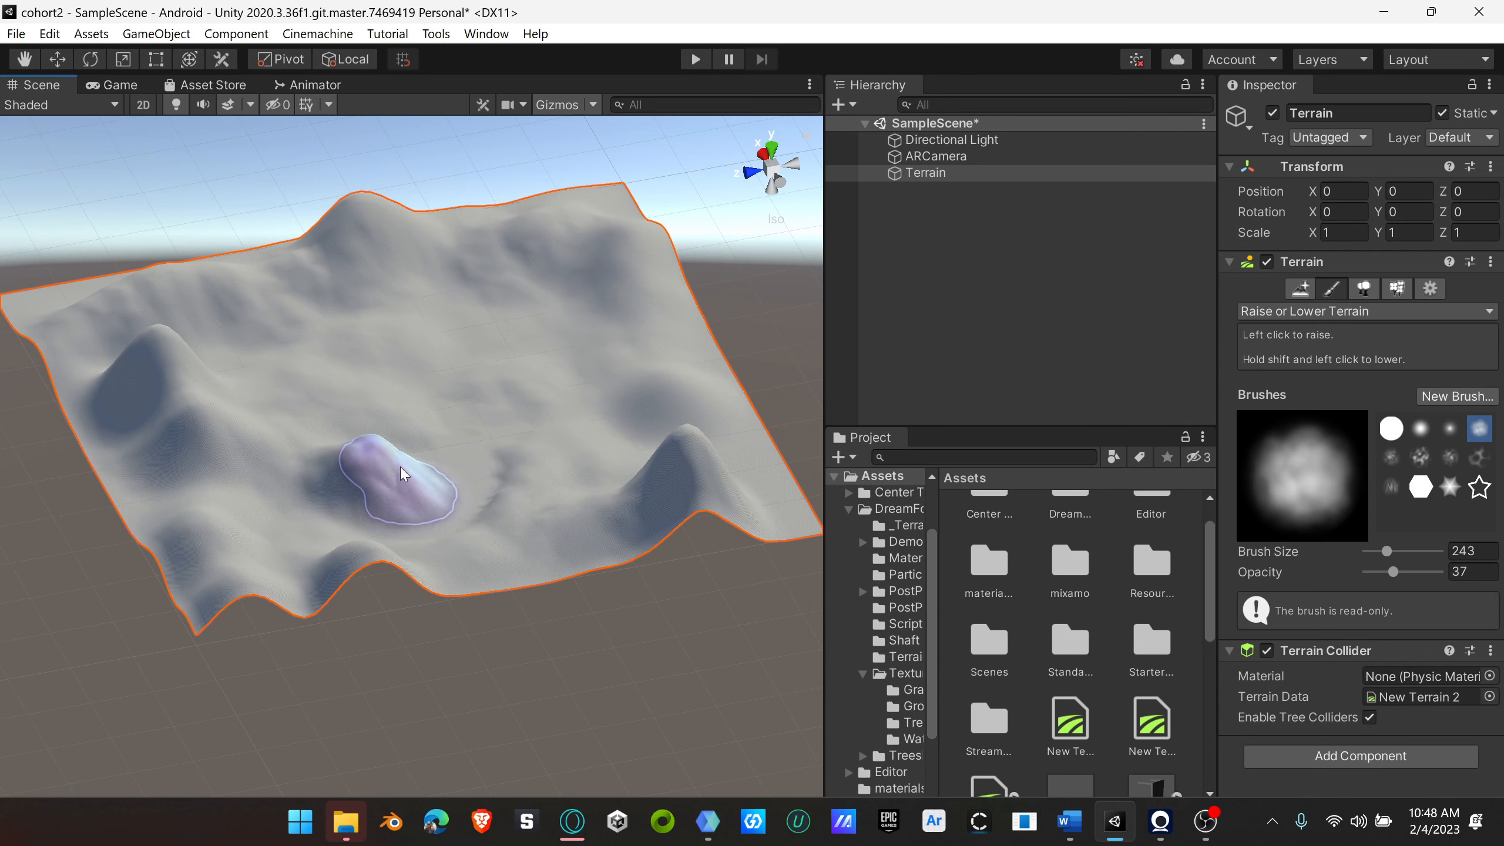
# Step: Lower the mound on the valley floor and cut down the tall peak near the front corner of the terrain
pyautogui.moveTo(462, 486)
pyautogui.keyDown('shift'); pyautogui.mouseDown()
pyautogui.moveTo(549, 503)
pyautogui.moveTo(499, 498)
pyautogui.moveTo(585, 440)
pyautogui.moveTo(535, 427)
pyautogui.mouseUp(); pyautogui.keyUp('shift')
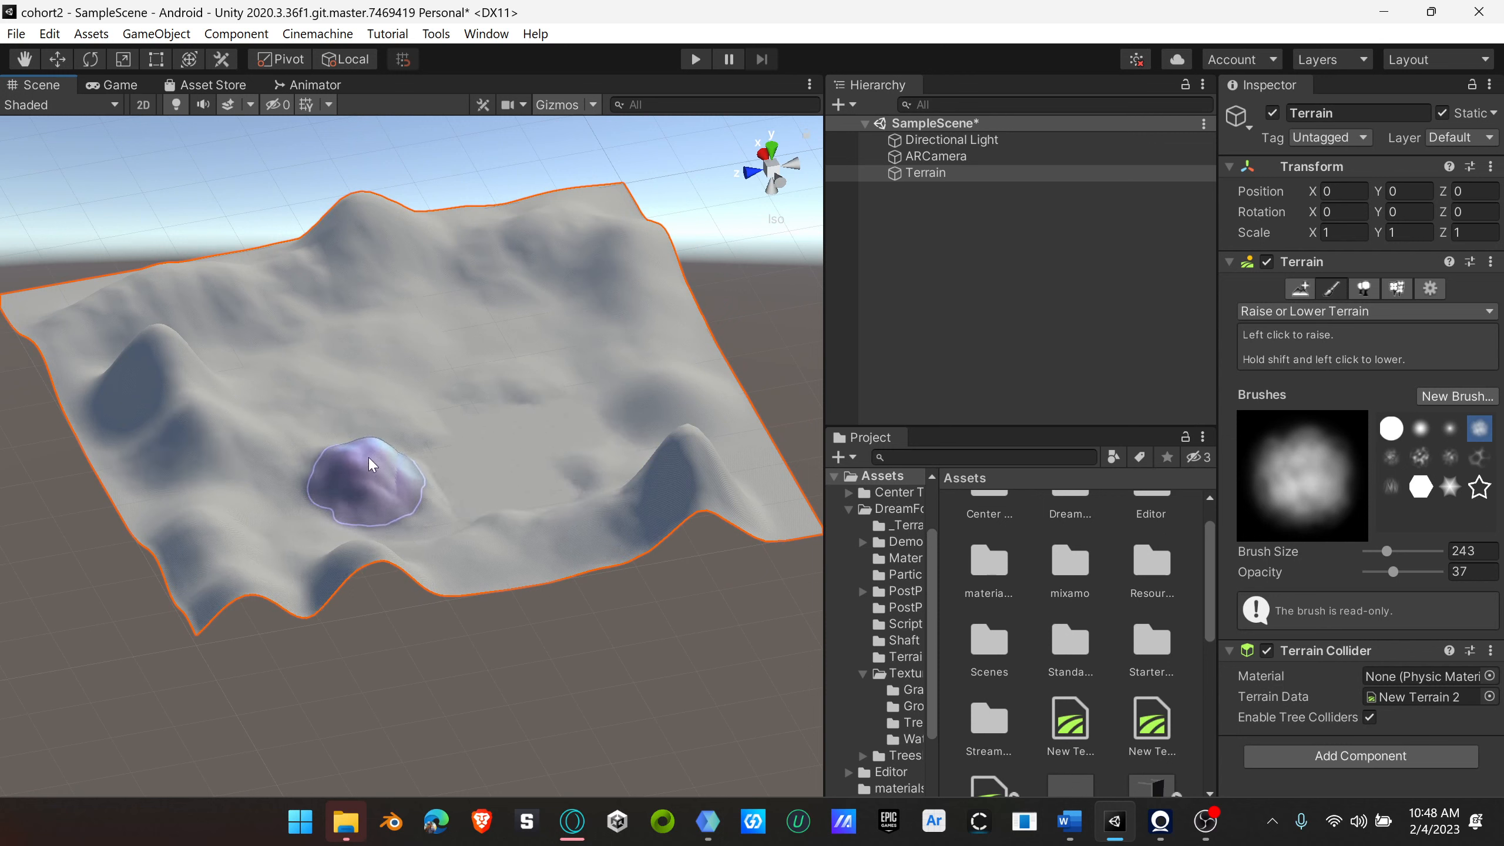
pyautogui.moveTo(359, 455)
pyautogui.keyDown('shift'); pyautogui.mouseDown()
pyautogui.moveTo(383, 474)
pyautogui.moveTo(354, 486)
pyautogui.mouseUp(); pyautogui.keyUp('shift')
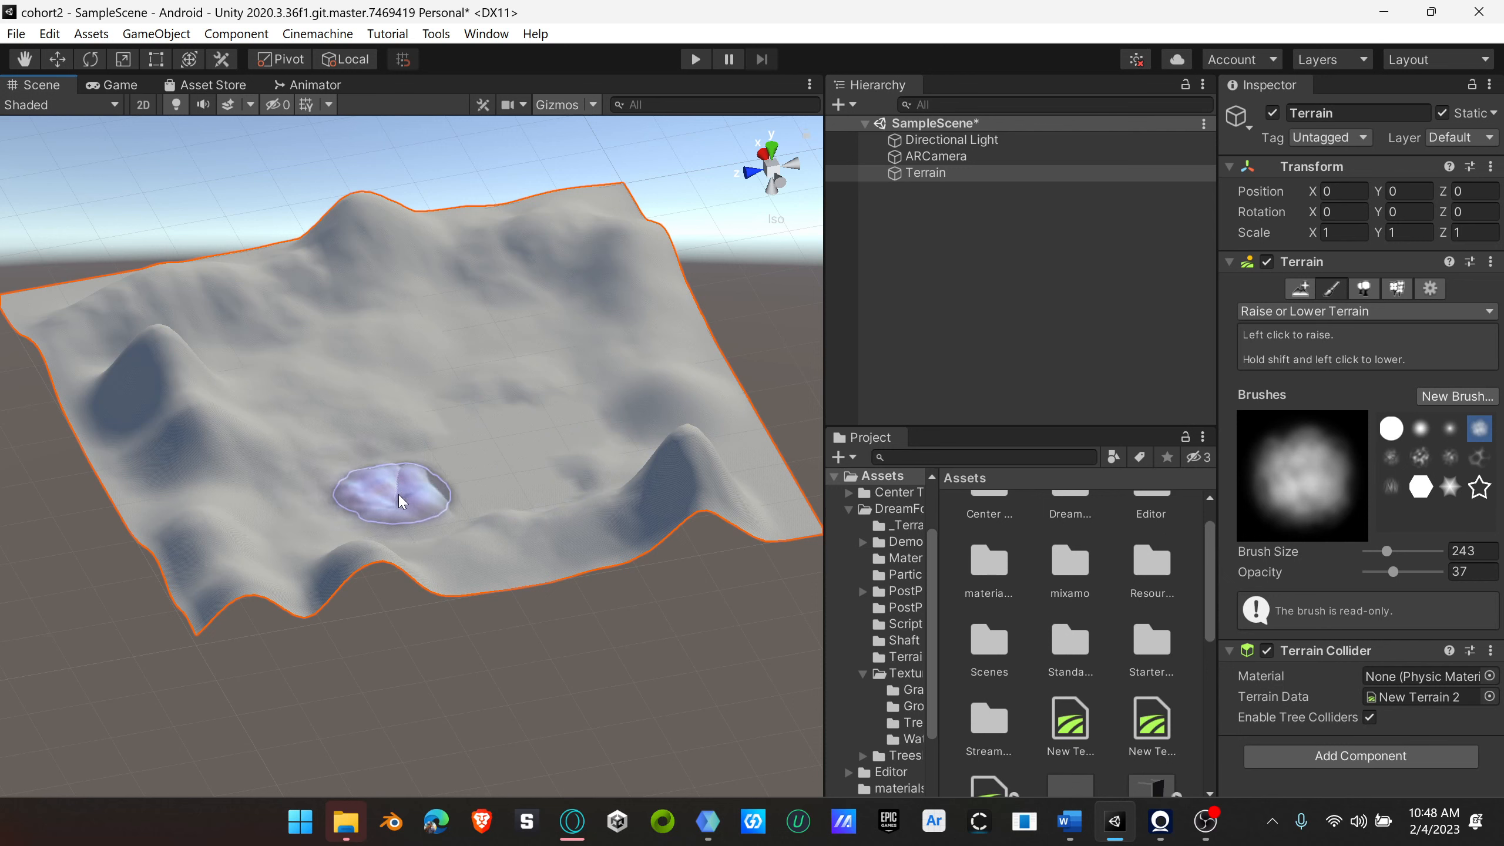
pyautogui.moveTo(624, 475)
pyautogui.mouseDown()
pyautogui.moveTo(681, 472)
pyautogui.moveTo(695, 443)
pyautogui.moveTo(670, 456)
pyautogui.moveTo(684, 435)
pyautogui.mouseUp()
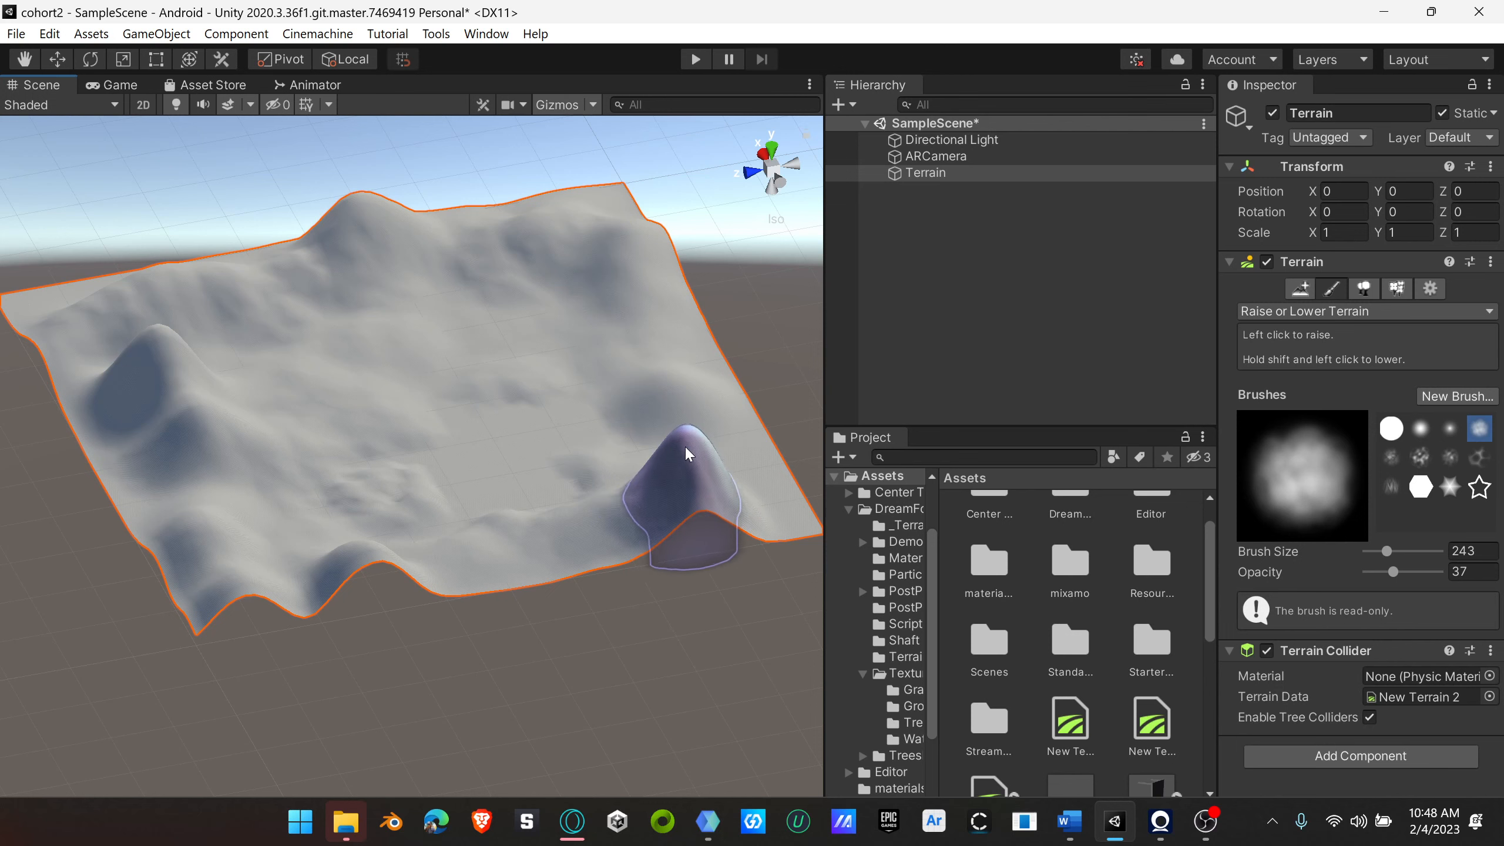
pyautogui.keyDown('shift'); pyautogui.moveTo(693, 454); pyautogui.dragTo(699, 474); pyautogui.keyUp('shift')
# Step: Add fine, irregular bumps across the valley floor using the faint smoky brush
pyautogui.moveTo(592, 455)
pyautogui.mouseDown(button='right')
pyautogui.moveTo(379, 417)
pyautogui.moveTo(368, 469)
pyautogui.mouseUp(button='right')
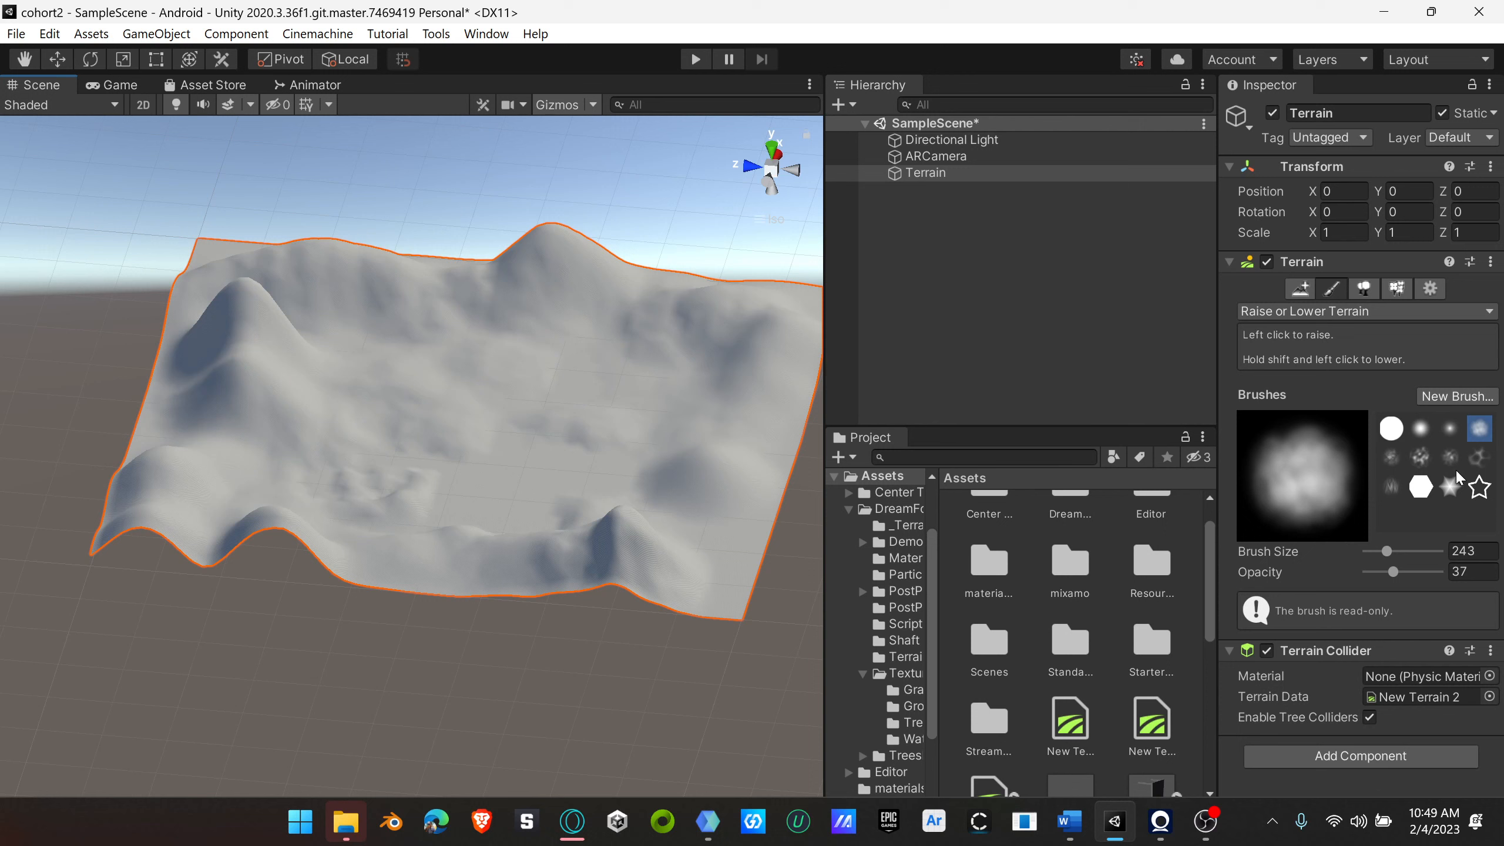
pyautogui.click(1390, 457)
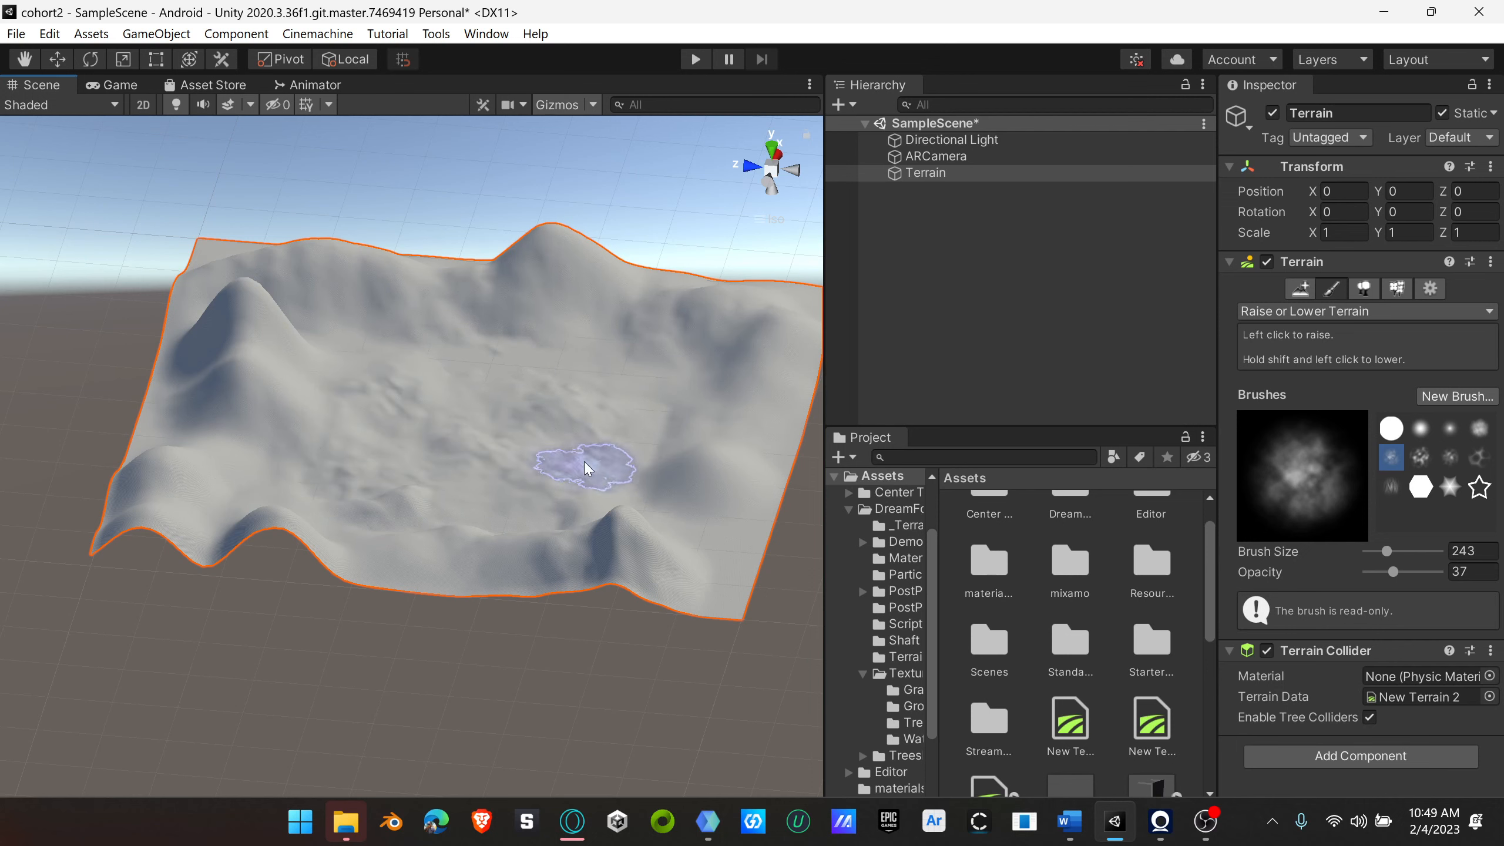
pyautogui.moveTo(587, 454)
pyautogui.keyDown('alt'); pyautogui.mouseDown()
pyautogui.moveTo(712, 688)
pyautogui.moveTo(564, 363)
pyautogui.moveTo(526, 448)
pyautogui.moveTo(138, 538)
pyautogui.moveTo(609, 435)
pyautogui.moveTo(607, 451)
pyautogui.mouseUp(); pyautogui.keyUp('alt')
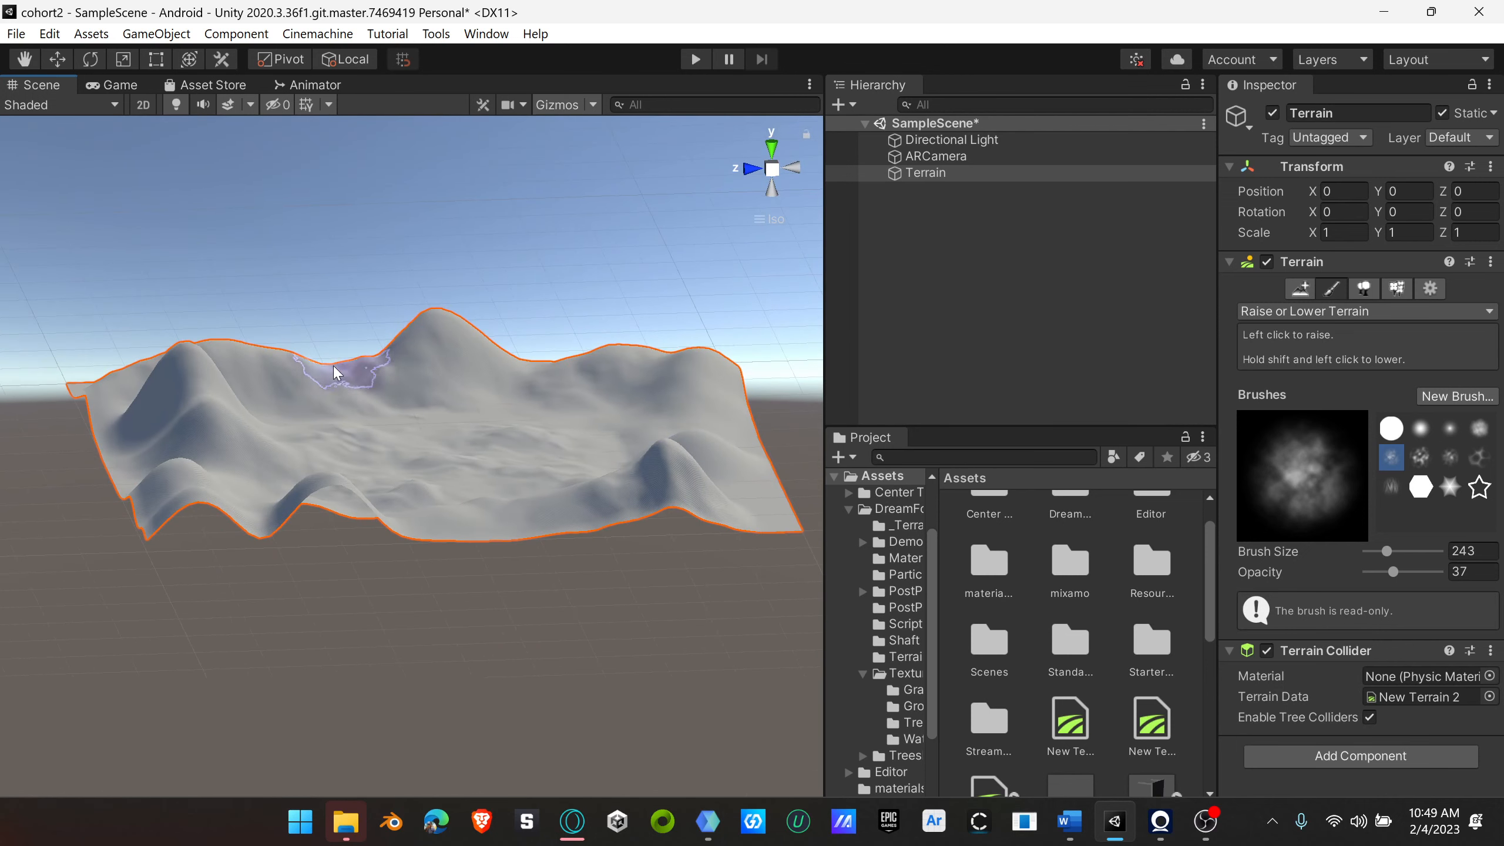
pyautogui.keyDown('alt'); pyautogui.moveTo(352, 376); pyautogui.dragTo(319, 537); pyautogui.keyUp('alt')
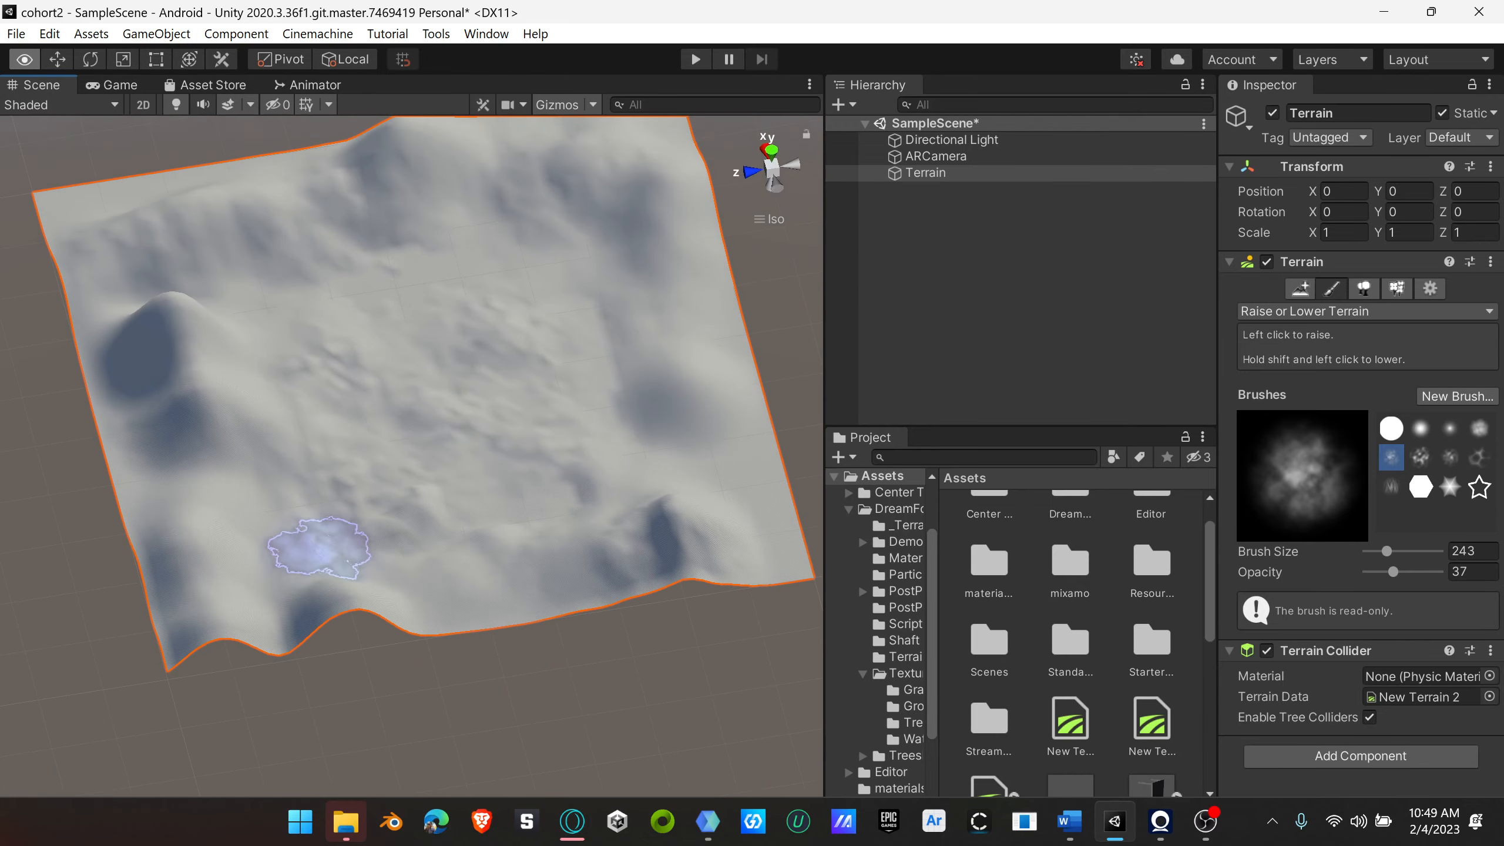
pyautogui.keyDown('alt'); pyautogui.moveTo(420, 520); pyautogui.dragTo(246, 341); pyautogui.keyUp('alt')
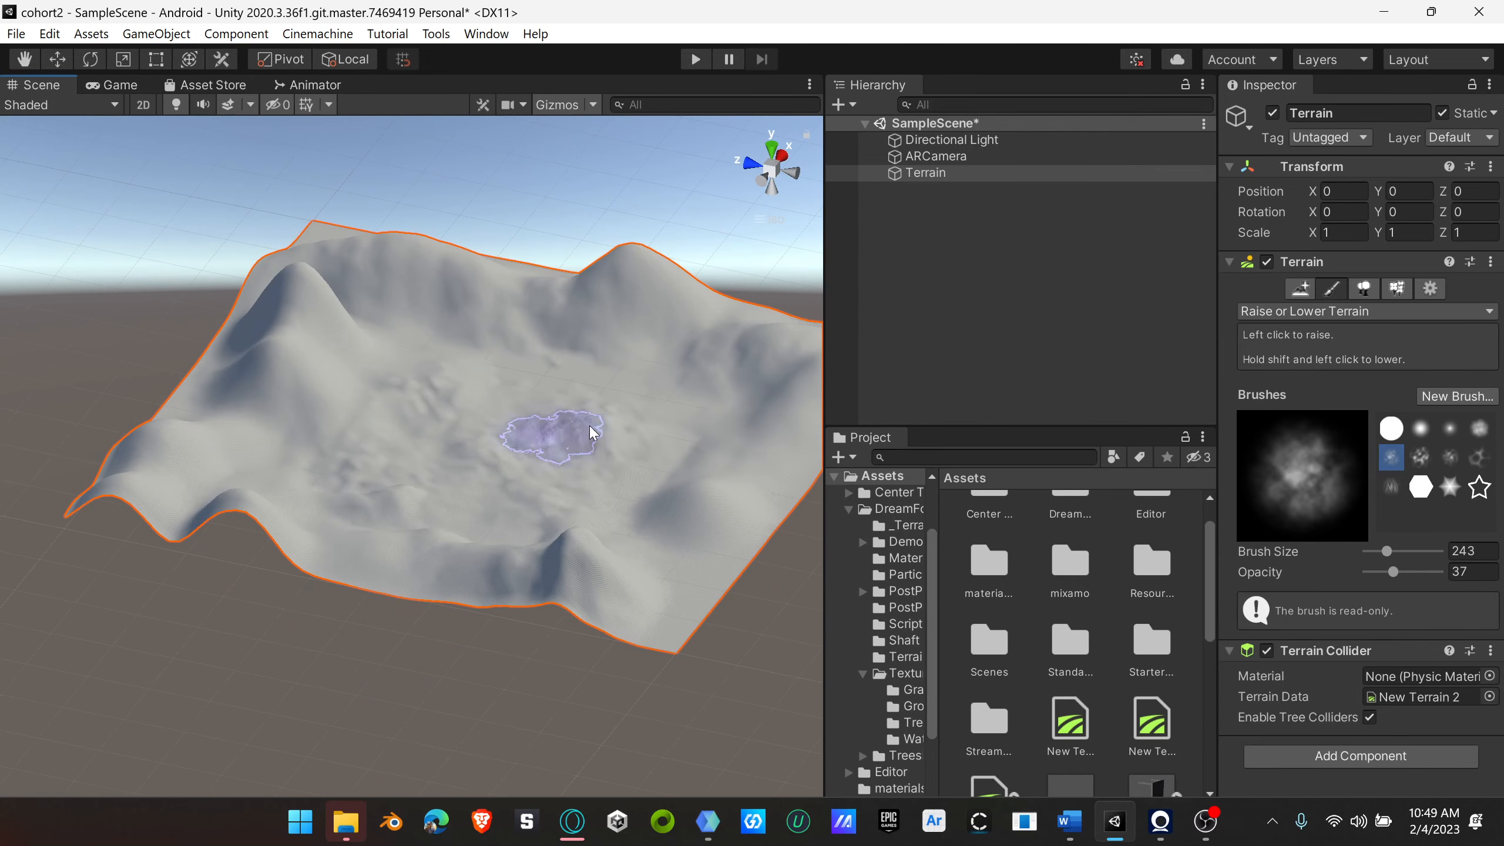
pyautogui.moveTo(486, 403)
pyautogui.mouseDown(button='middle')
pyautogui.moveTo(421, 511)
pyautogui.moveTo(425, 492)
pyautogui.mouseUp(button='middle')
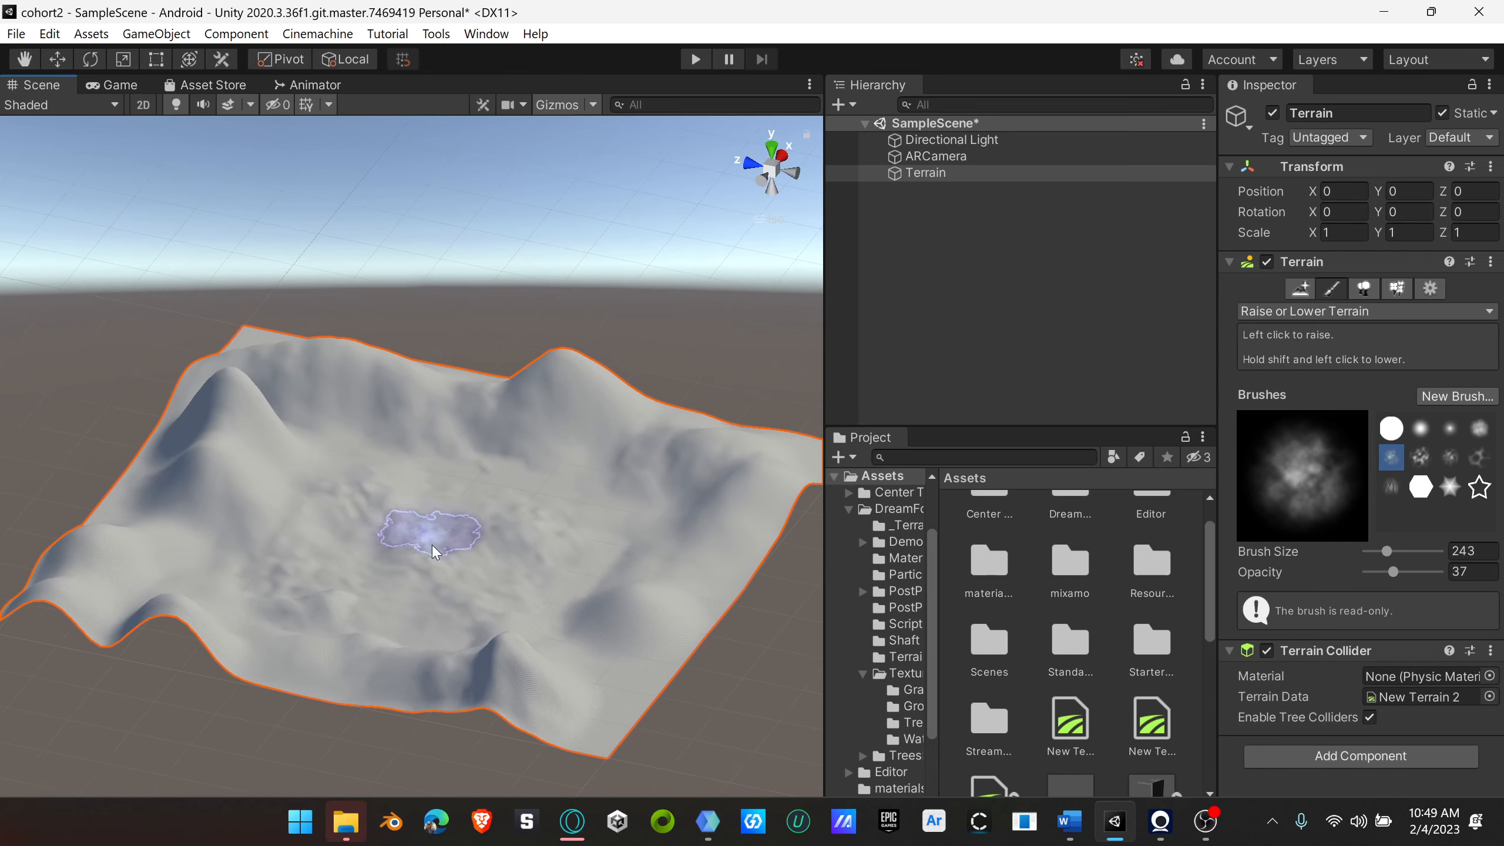
pyautogui.keyDown('alt'); pyautogui.moveTo(433, 542); pyautogui.dragTo(389, 603); pyautogui.keyUp('alt')
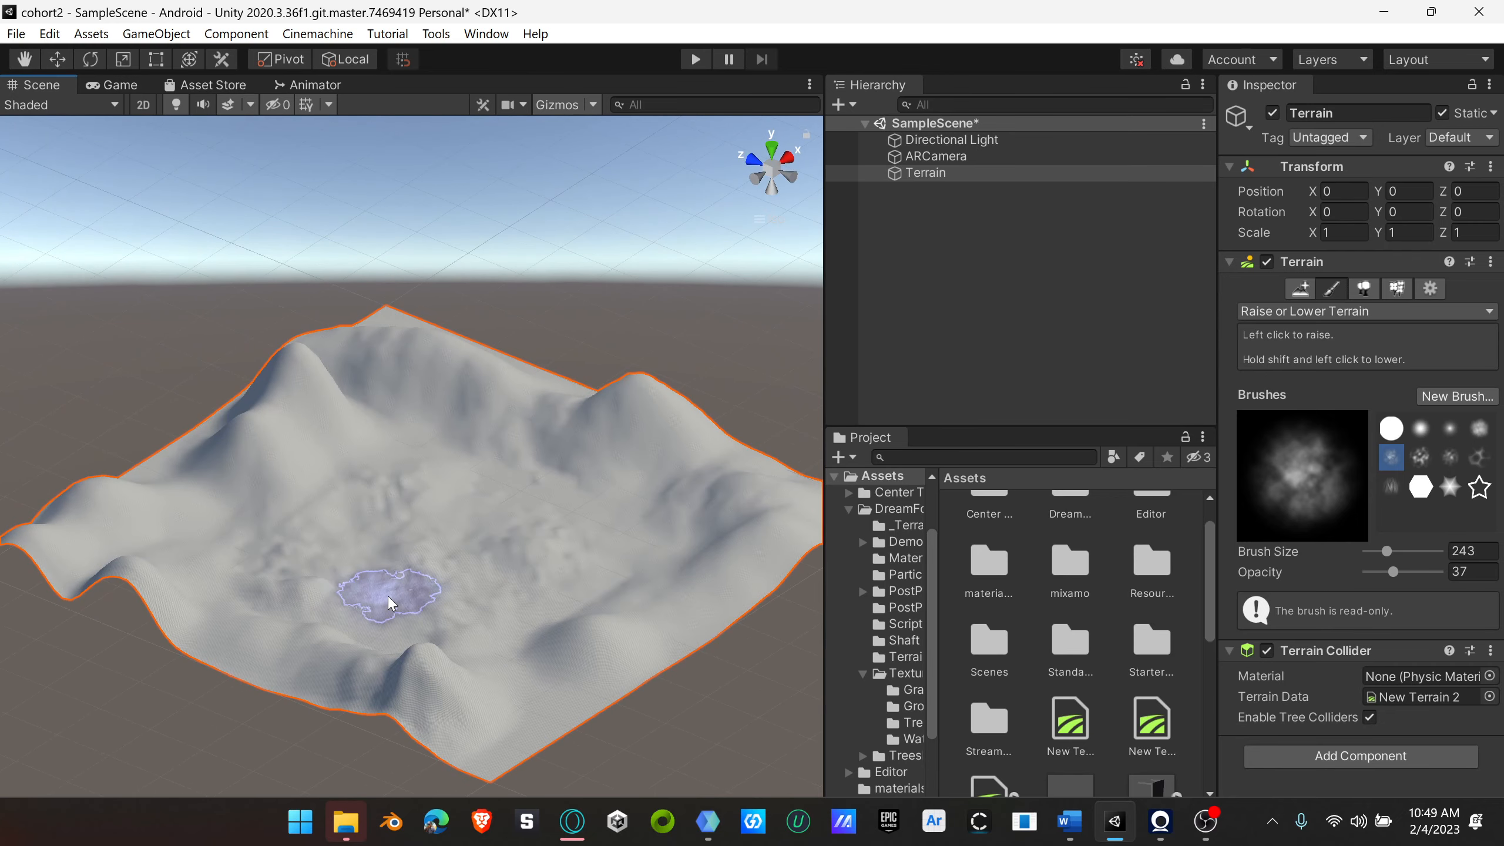
# Step: Switch the terrain tool to Paint Texture and add the existing layer_Grass 3Grass 3 terrain layer
pyautogui.click(1342, 311)
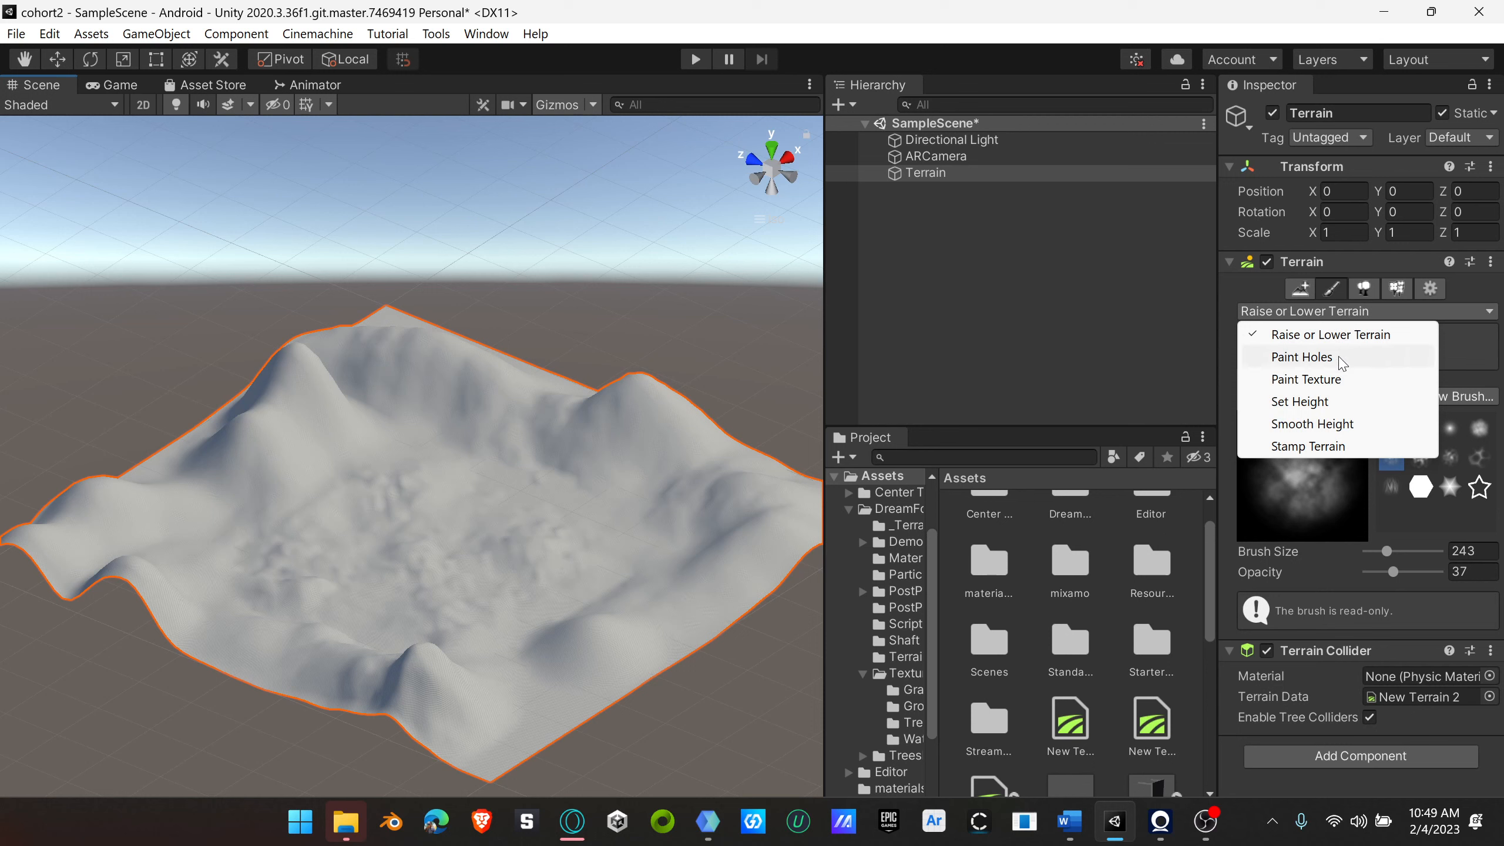
pyautogui.click(1308, 382)
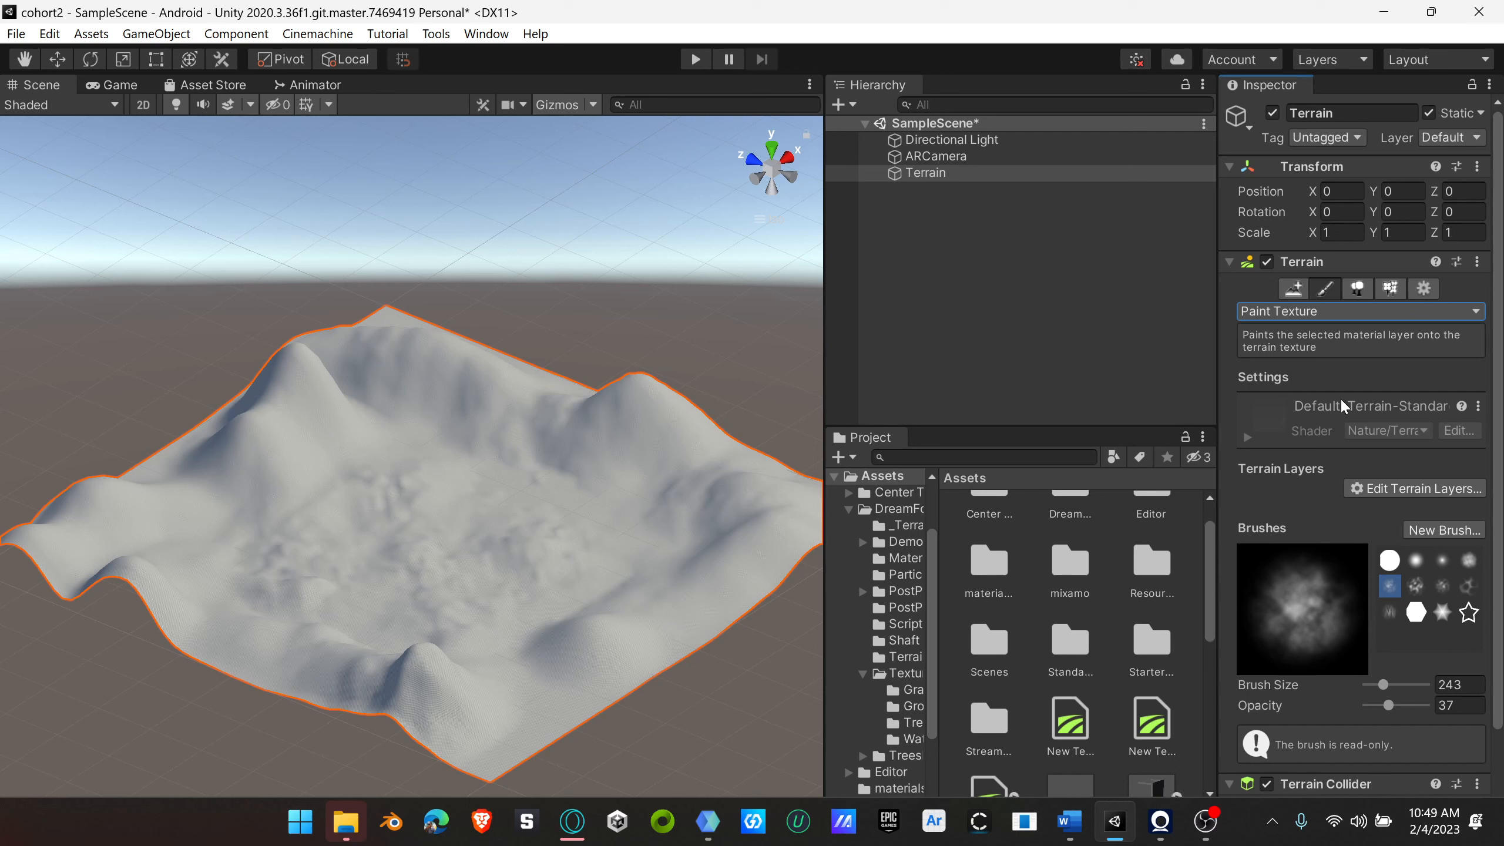
pyautogui.click(1413, 487)
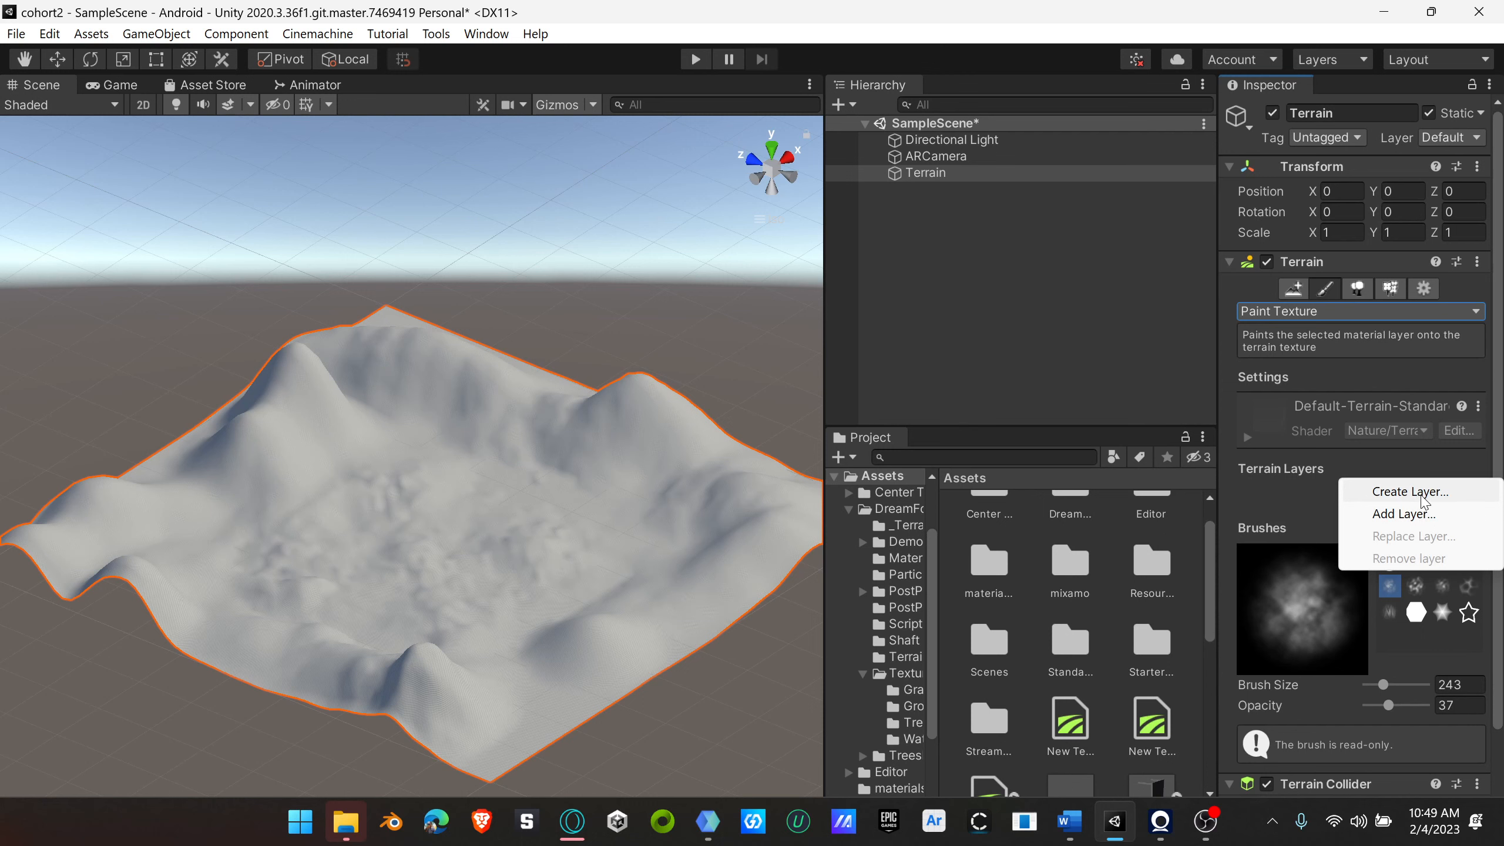
pyautogui.click(1412, 515)
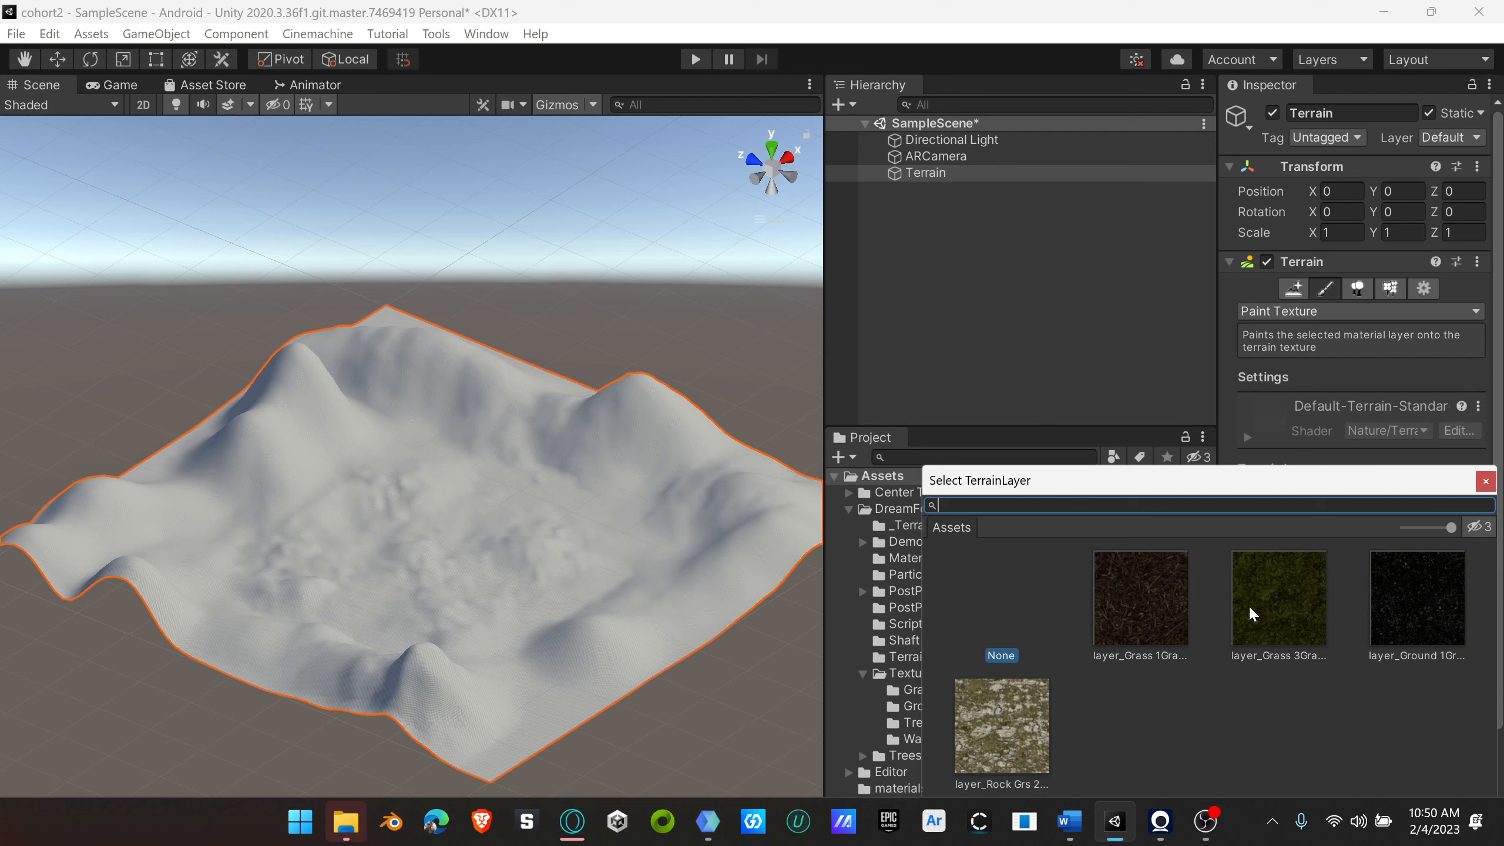
pyautogui.click(1283, 610)
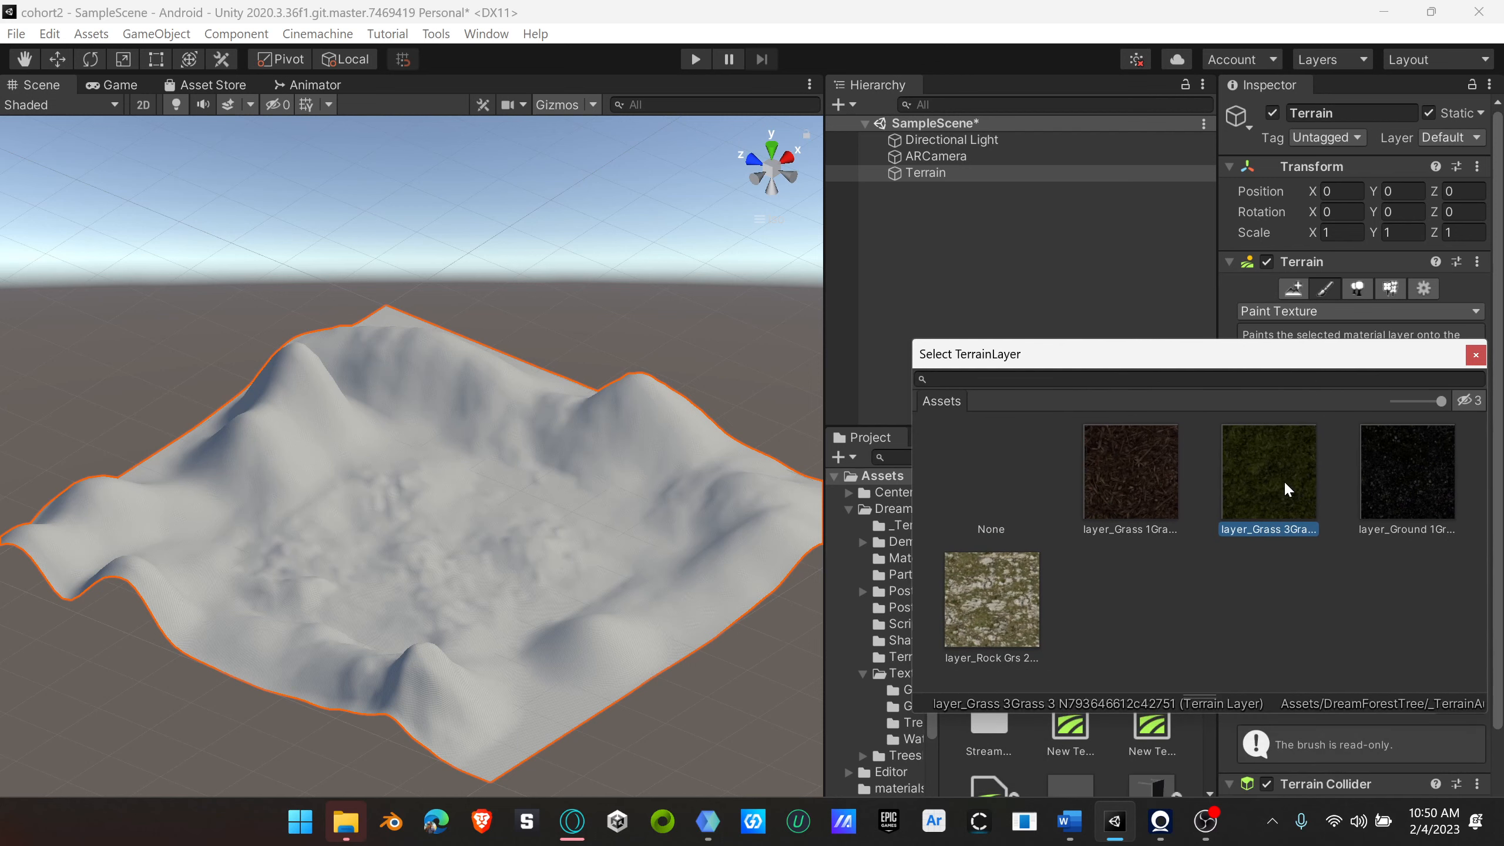
pyautogui.click(1476, 354)
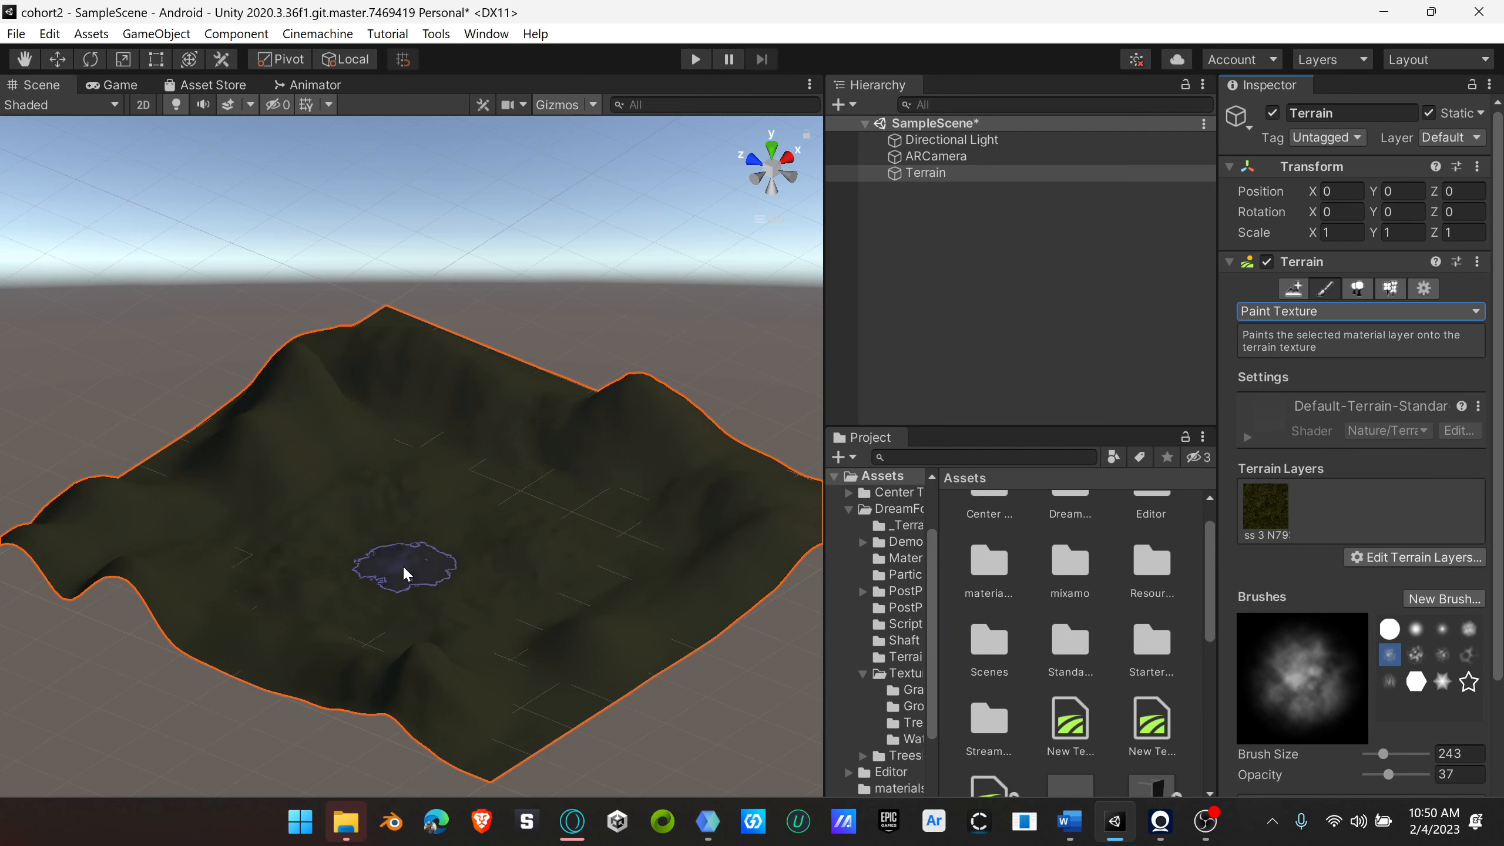
# Step: Examine the grass texture on the terrain from a distance and close up
pyautogui.scroll(5, 414, 571)
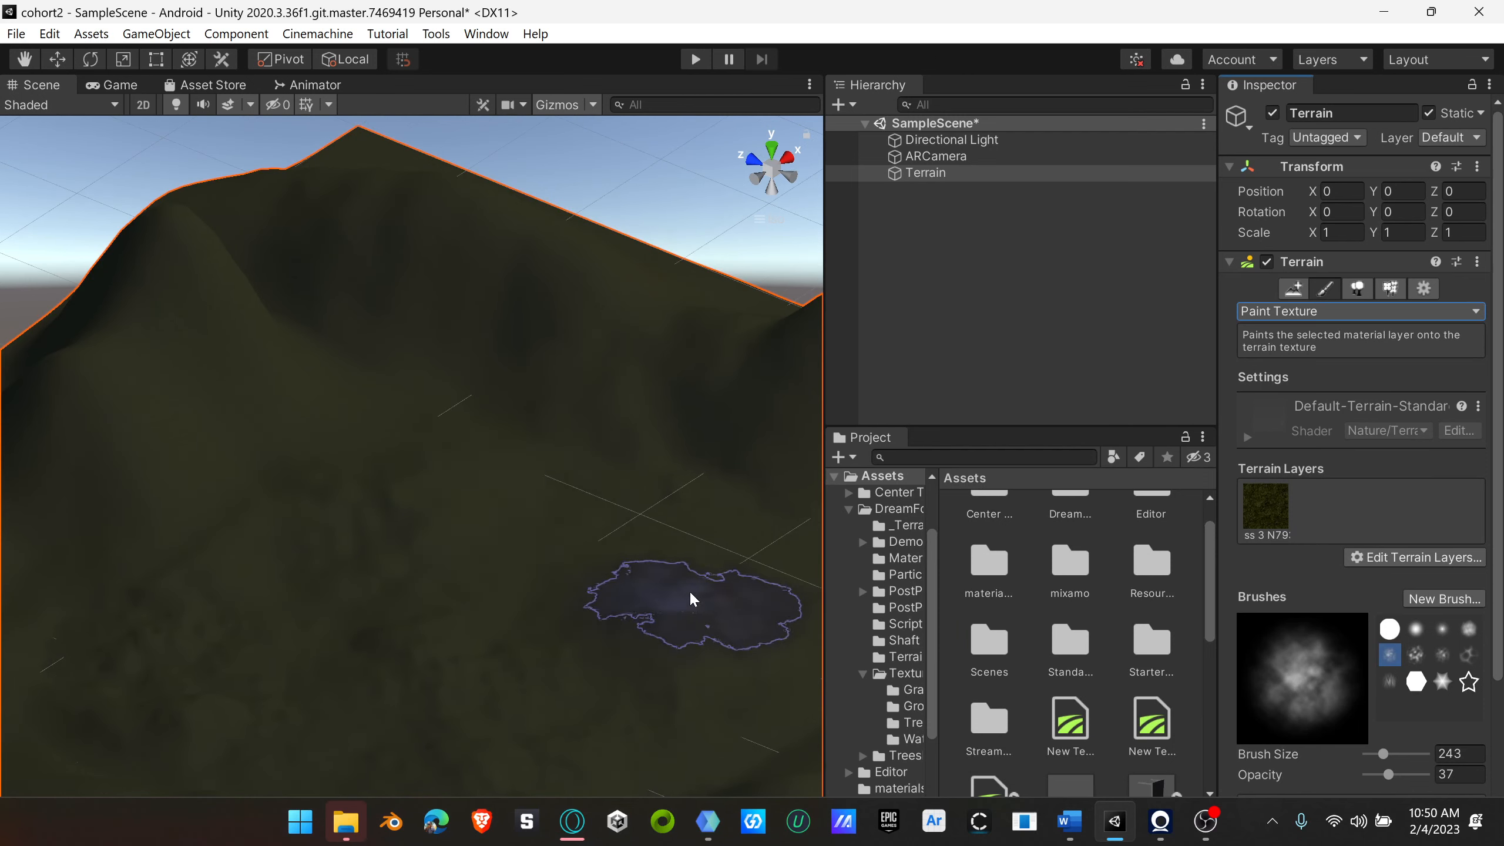
pyautogui.scroll(-5, 329, 492)
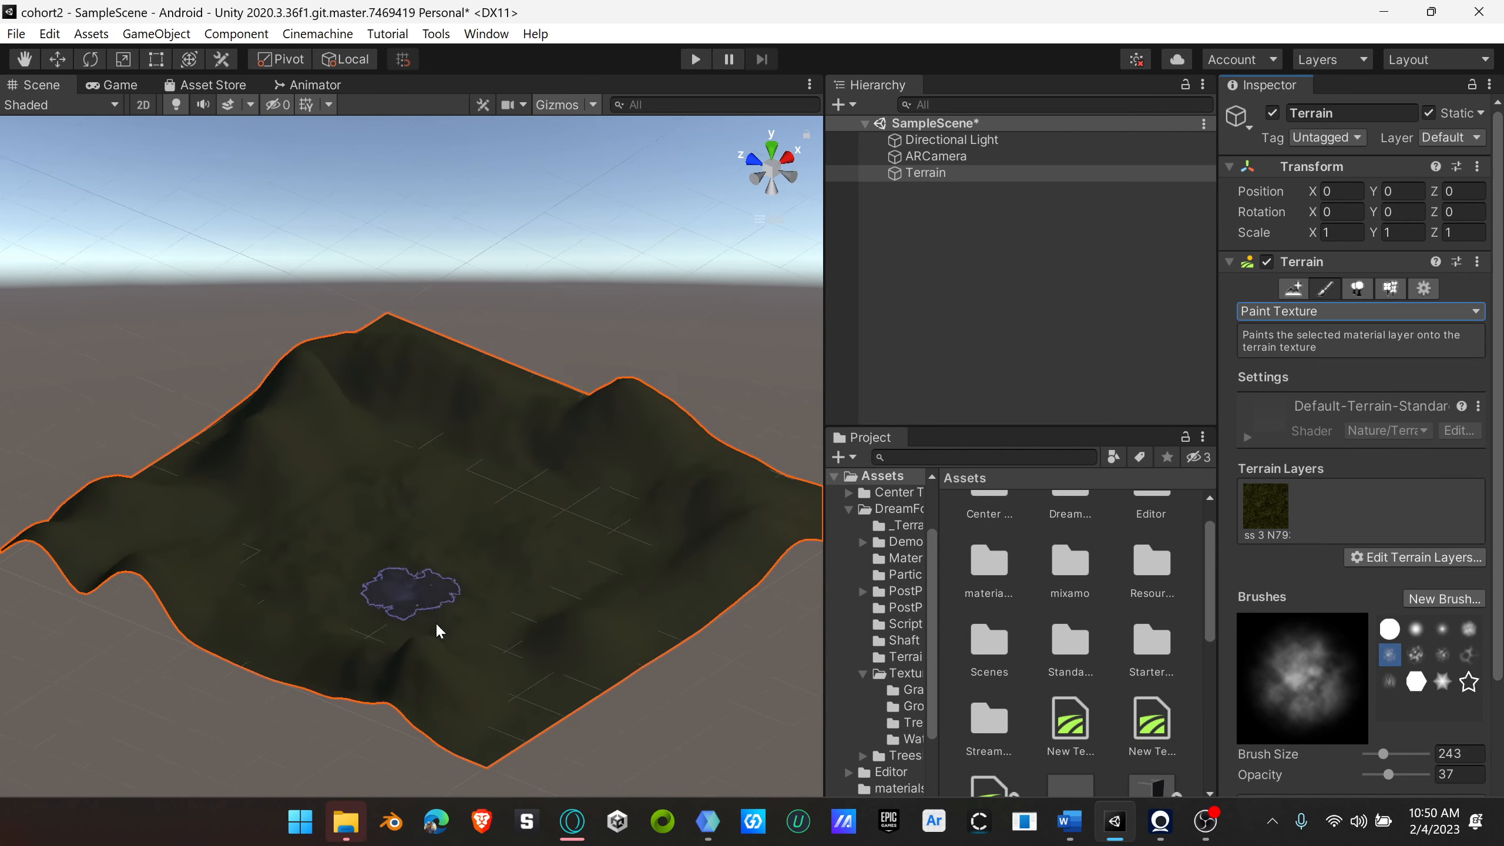
pyautogui.moveTo(440, 626)
pyautogui.mouseDown(button='right')
pyautogui.moveTo(663, 591)
pyautogui.moveTo(638, 672)
pyautogui.moveTo(578, 655)
pyautogui.mouseUp(button='right')
pyautogui.moveTo(437, 571)
pyautogui.mouseDown(button='right')
pyautogui.moveTo(668, 477)
pyautogui.moveTo(430, 565)
pyautogui.moveTo(351, 570)
pyautogui.moveTo(365, 564)
pyautogui.mouseUp(button='right')
pyautogui.scroll(8, 373, 566)
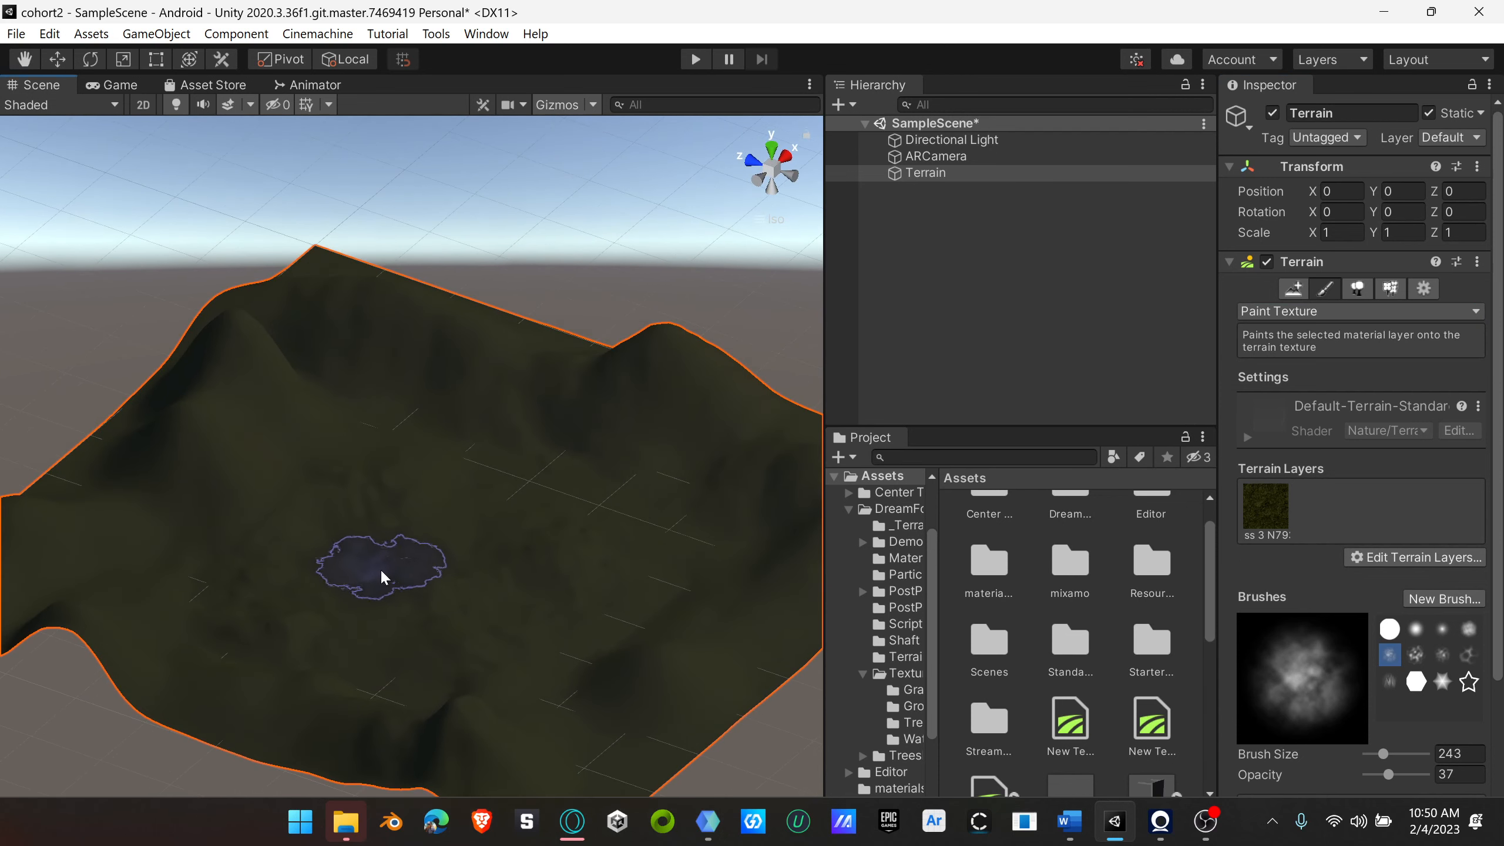
pyautogui.scroll(6, 406, 573)
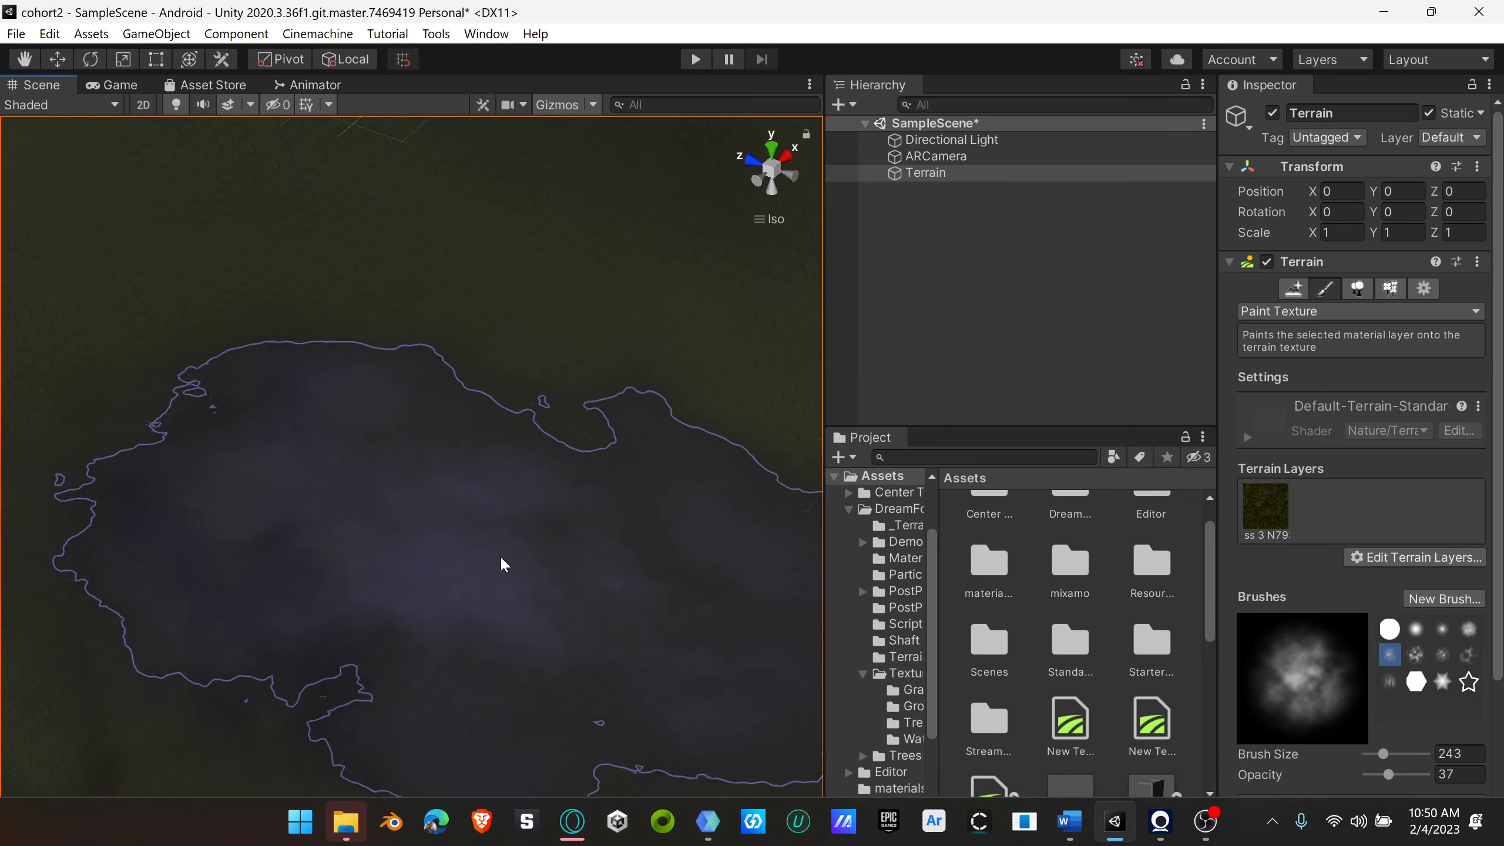
# Step: Add the existing layer_Rock Grs 2 terrain layer to the terrain's layers alongside the grass
pyautogui.scroll(-15, 519, 557)
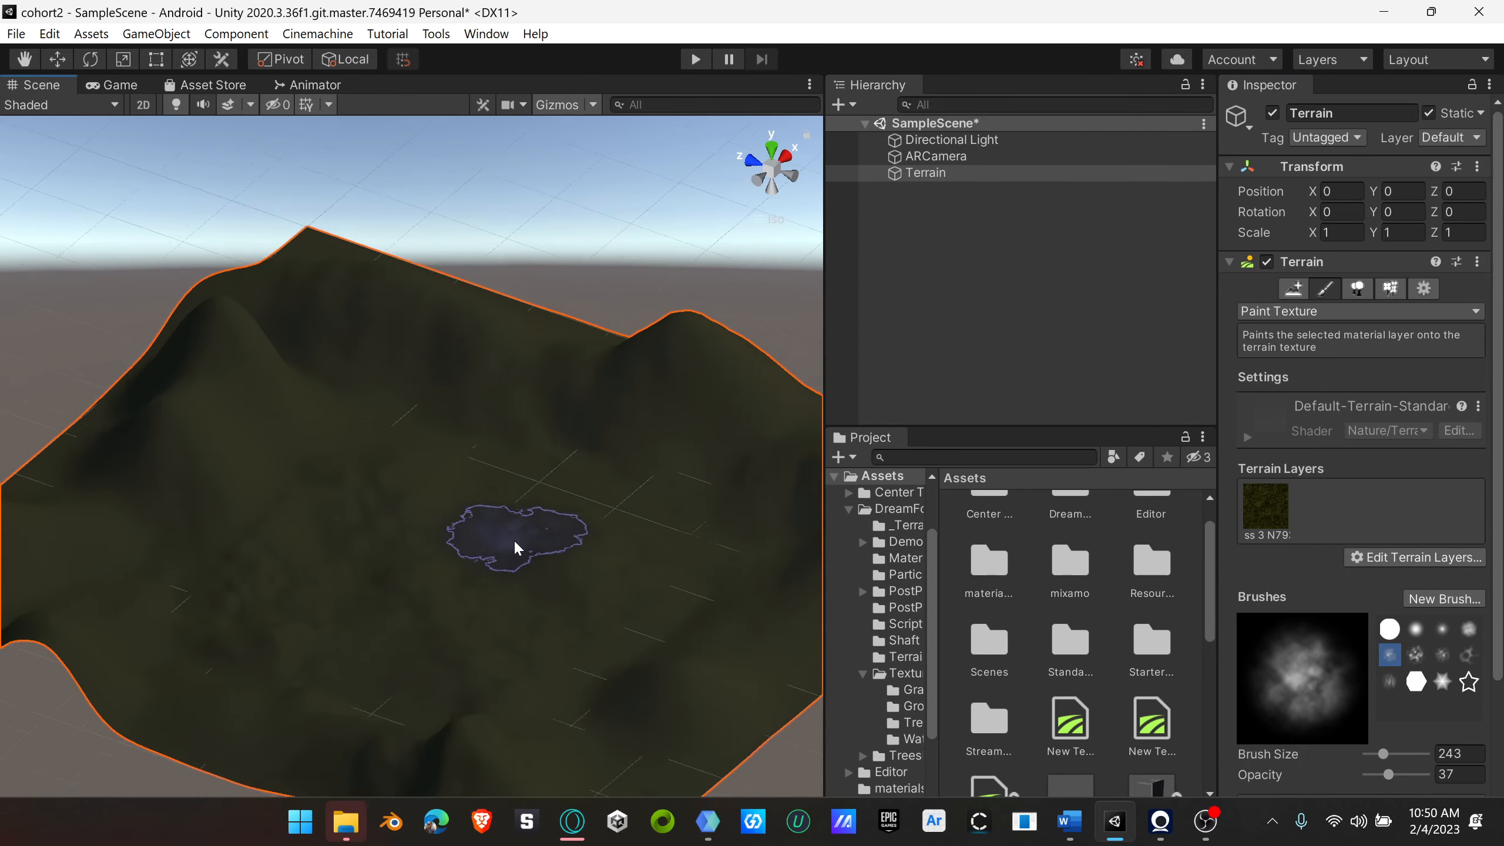
pyautogui.moveTo(514, 539)
pyautogui.mouseDown(button='right')
pyautogui.moveTo(540, 546)
pyautogui.moveTo(509, 557)
pyautogui.mouseUp(button='right')
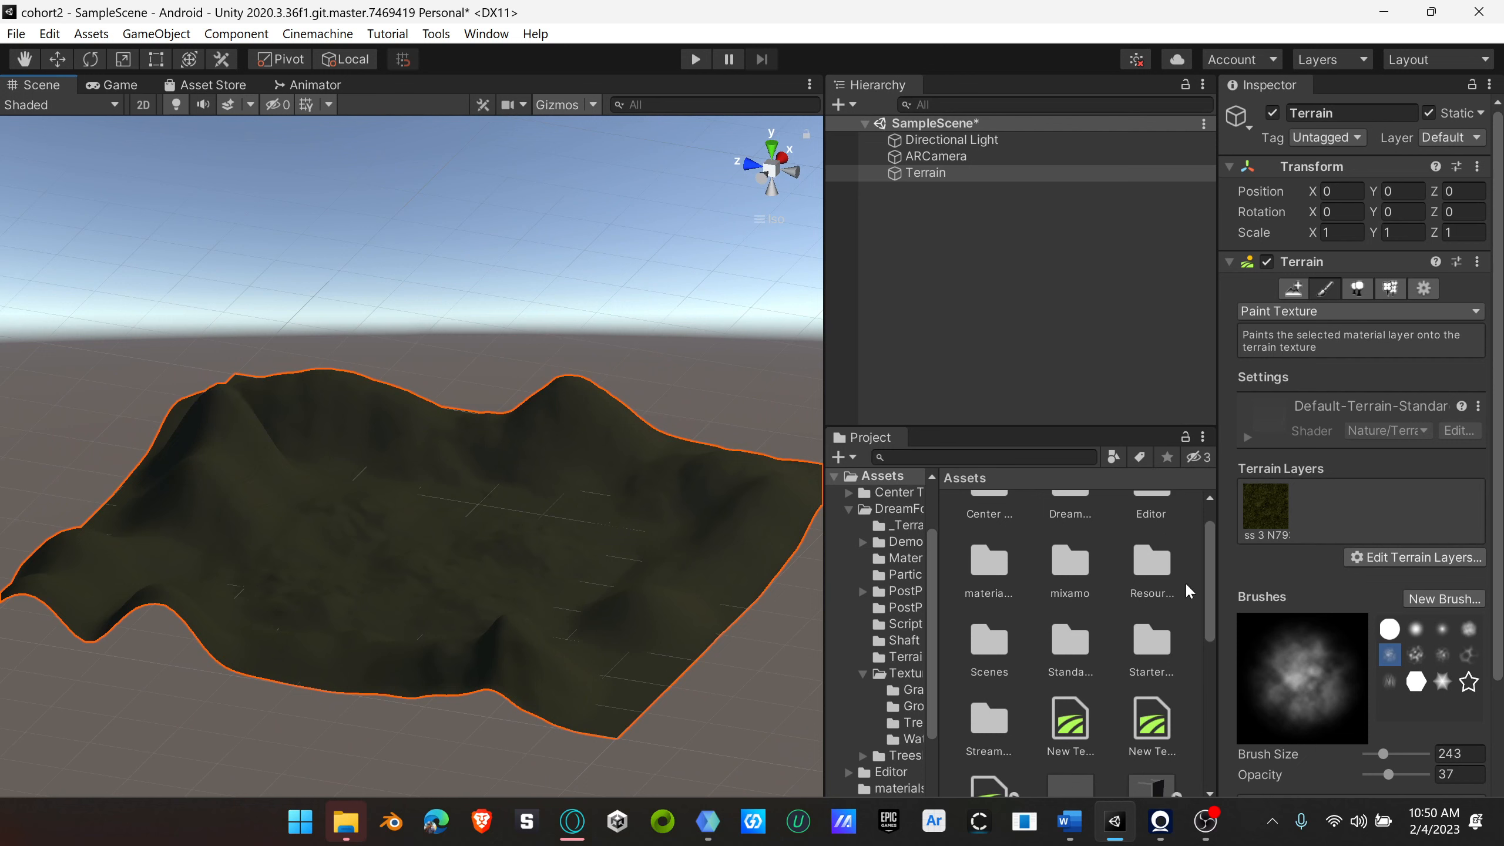
pyautogui.click(1420, 557)
pyautogui.click(1403, 582)
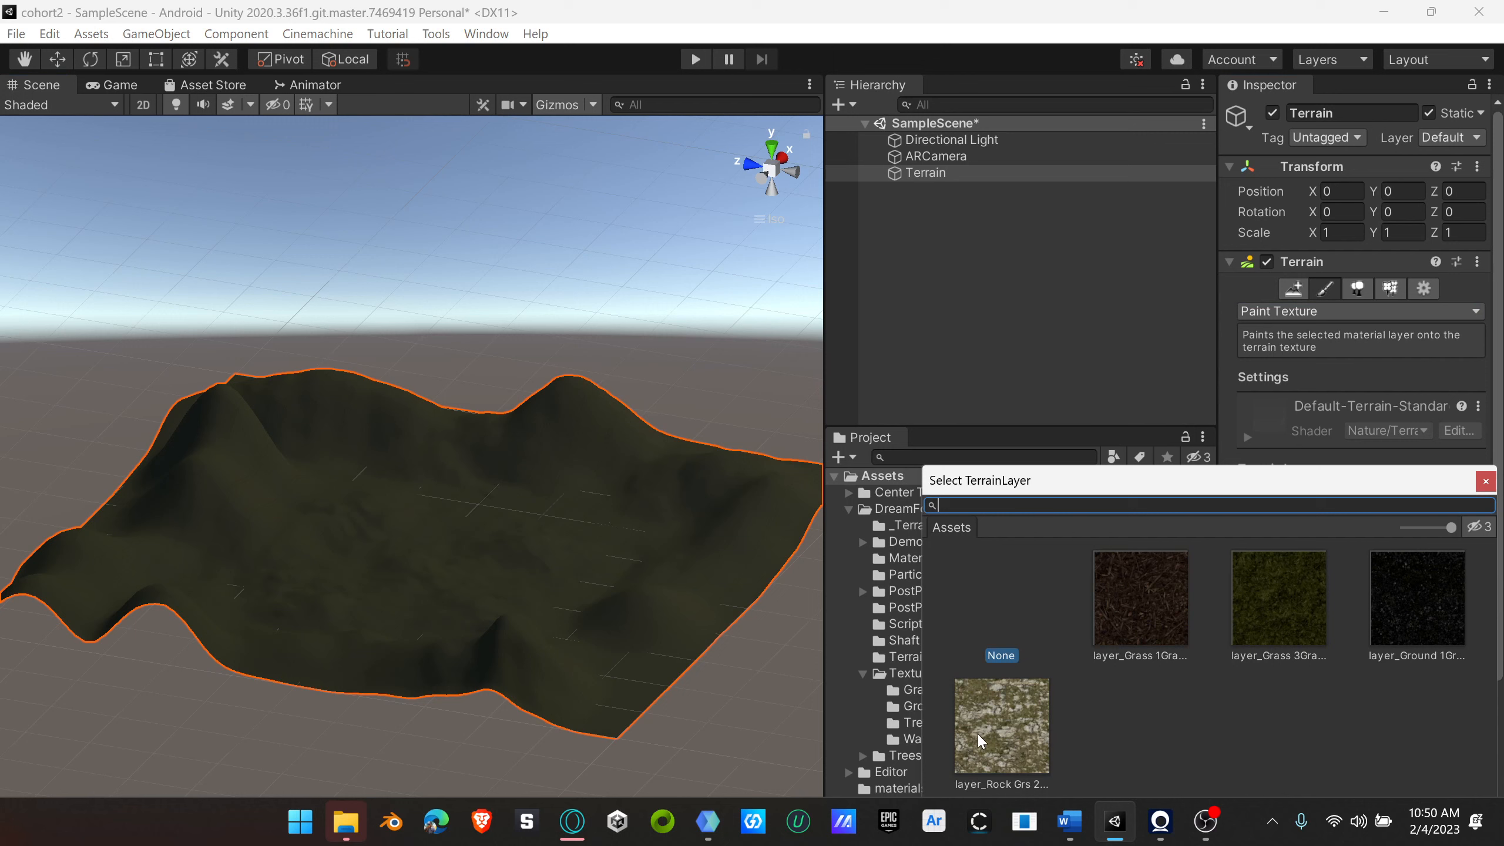
pyautogui.click(1014, 726)
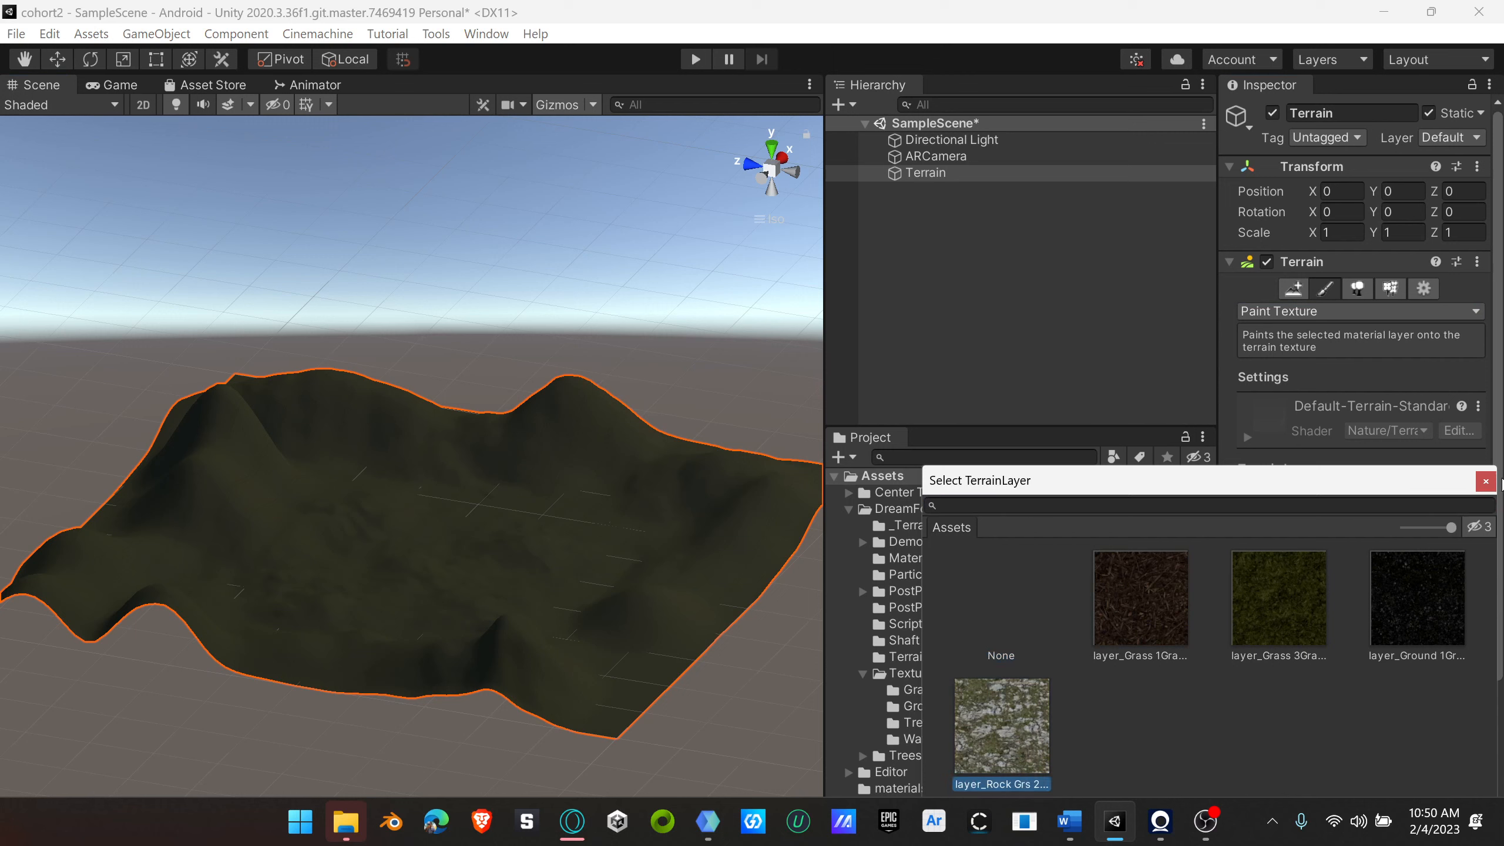
pyautogui.click(1485, 481)
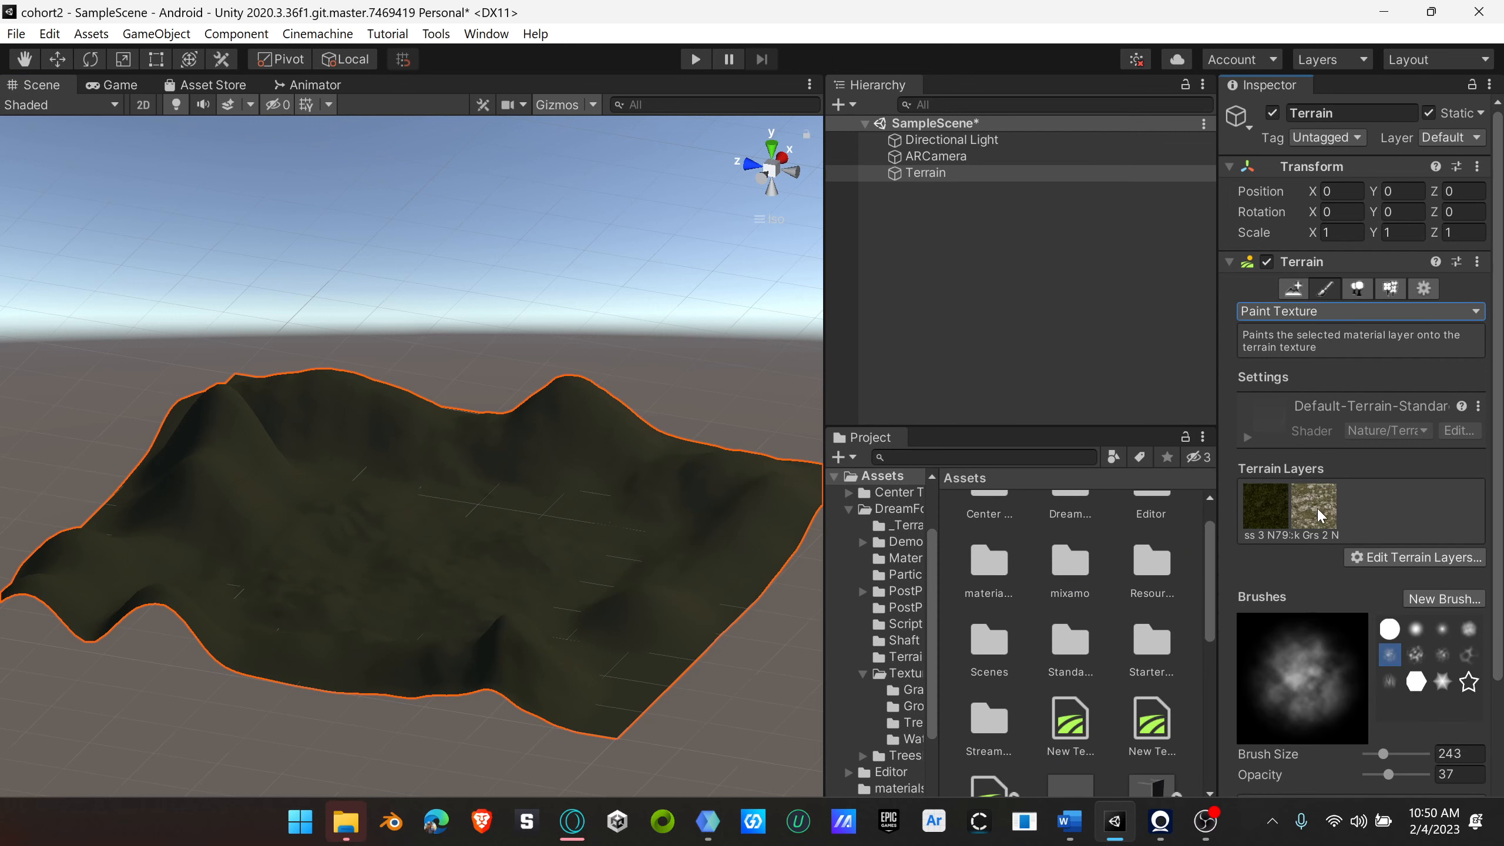
# Step: Paint the Rock Grs 2 layer over the hills and ridges surrounding the valley
pyautogui.click(1315, 505)
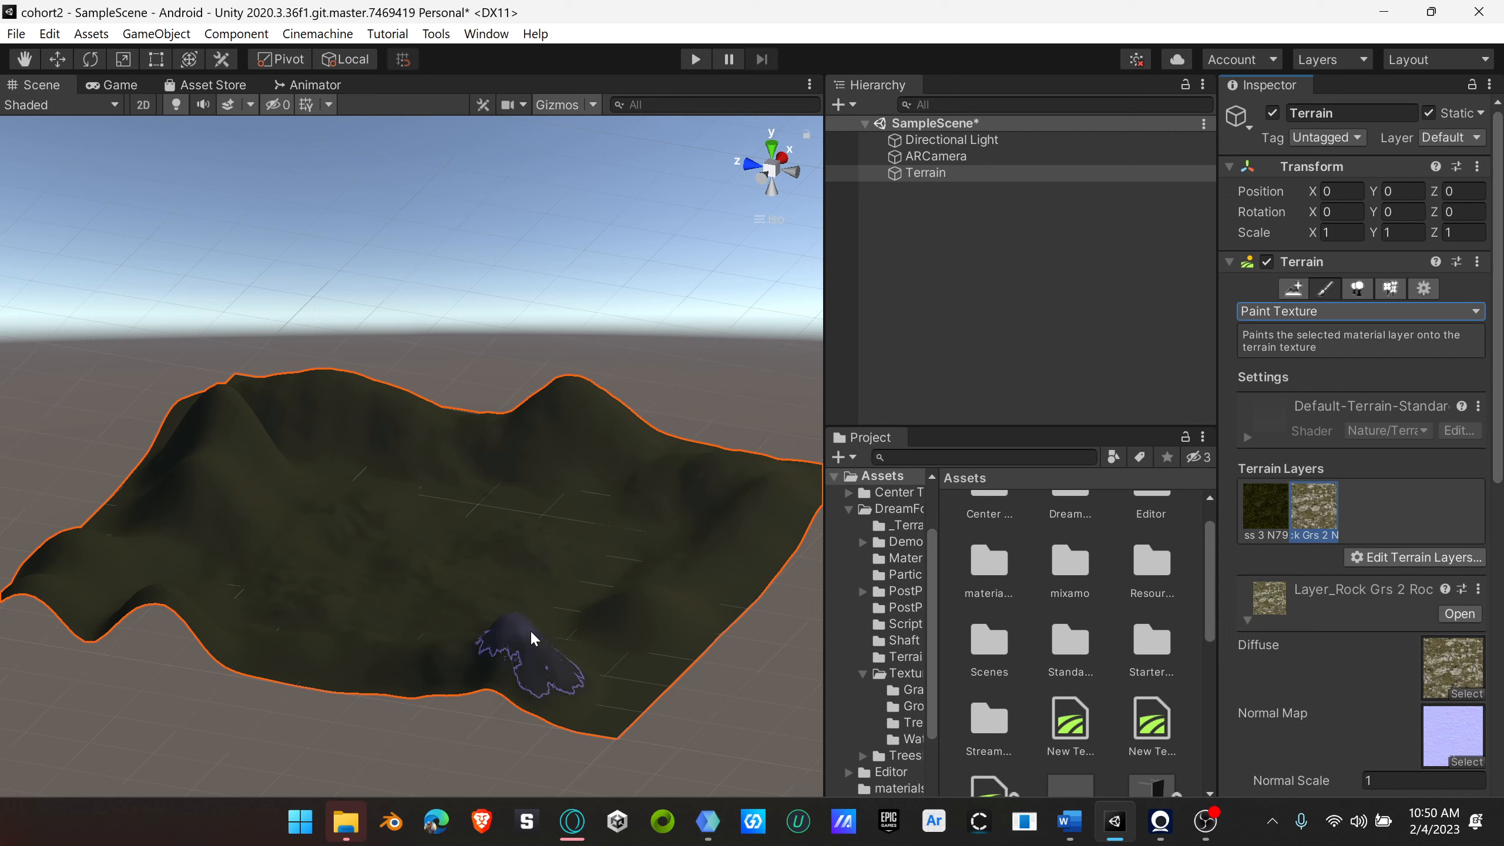
pyautogui.moveTo(530, 631)
pyautogui.mouseDown()
pyautogui.moveTo(624, 614)
pyautogui.moveTo(687, 577)
pyautogui.mouseUp()
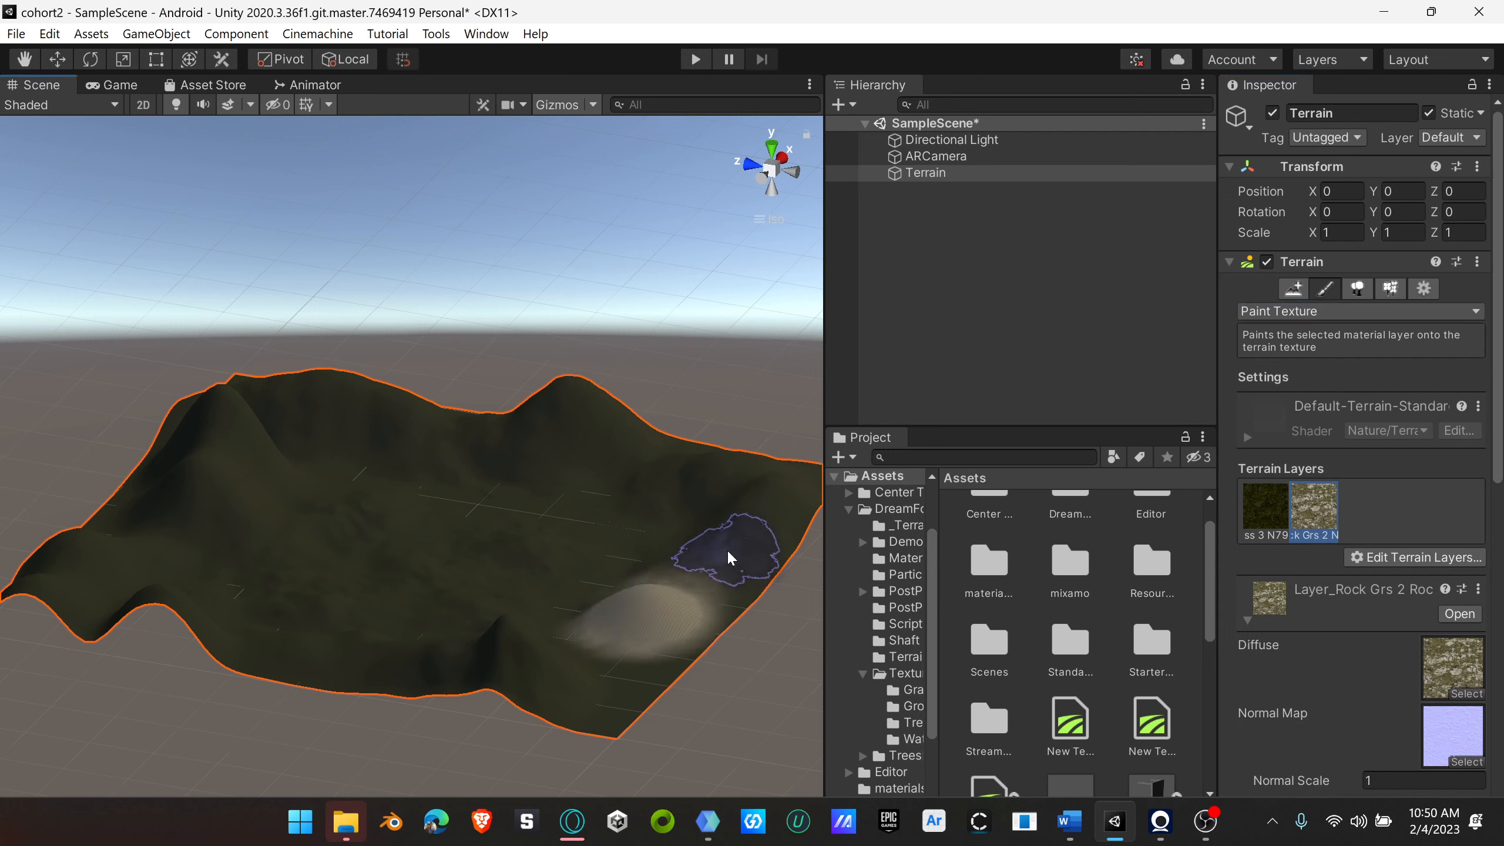
pyautogui.moveTo(562, 626)
pyautogui.mouseDown()
pyautogui.moveTo(517, 647)
pyautogui.moveTo(400, 629)
pyautogui.moveTo(368, 647)
pyautogui.moveTo(779, 519)
pyautogui.mouseUp()
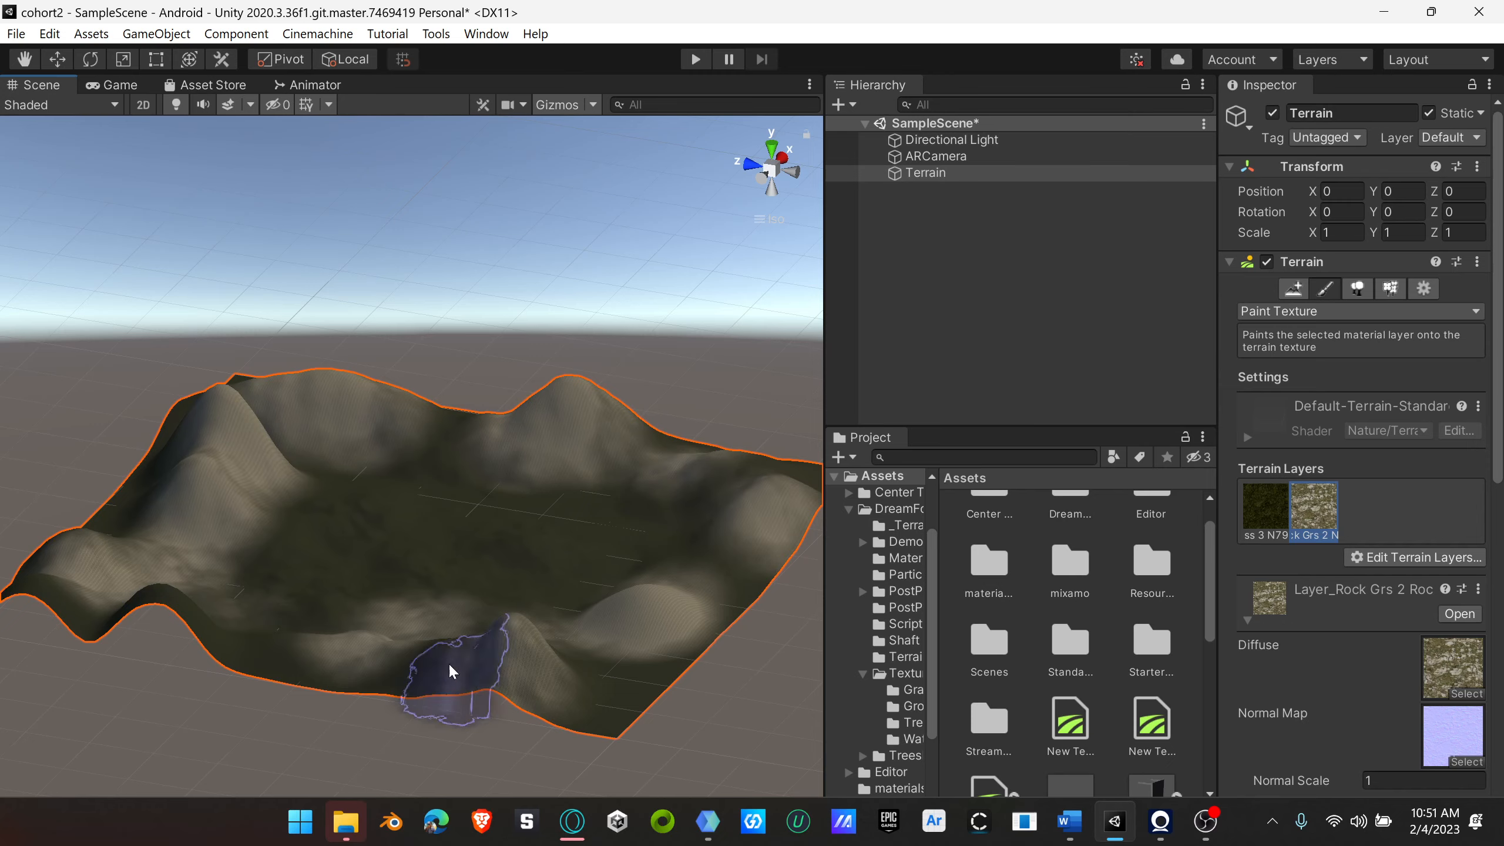
pyautogui.moveTo(453, 662)
pyautogui.mouseDown(button='right')
pyautogui.moveTo(655, 752)
pyautogui.moveTo(707, 735)
pyautogui.mouseUp(button='right')
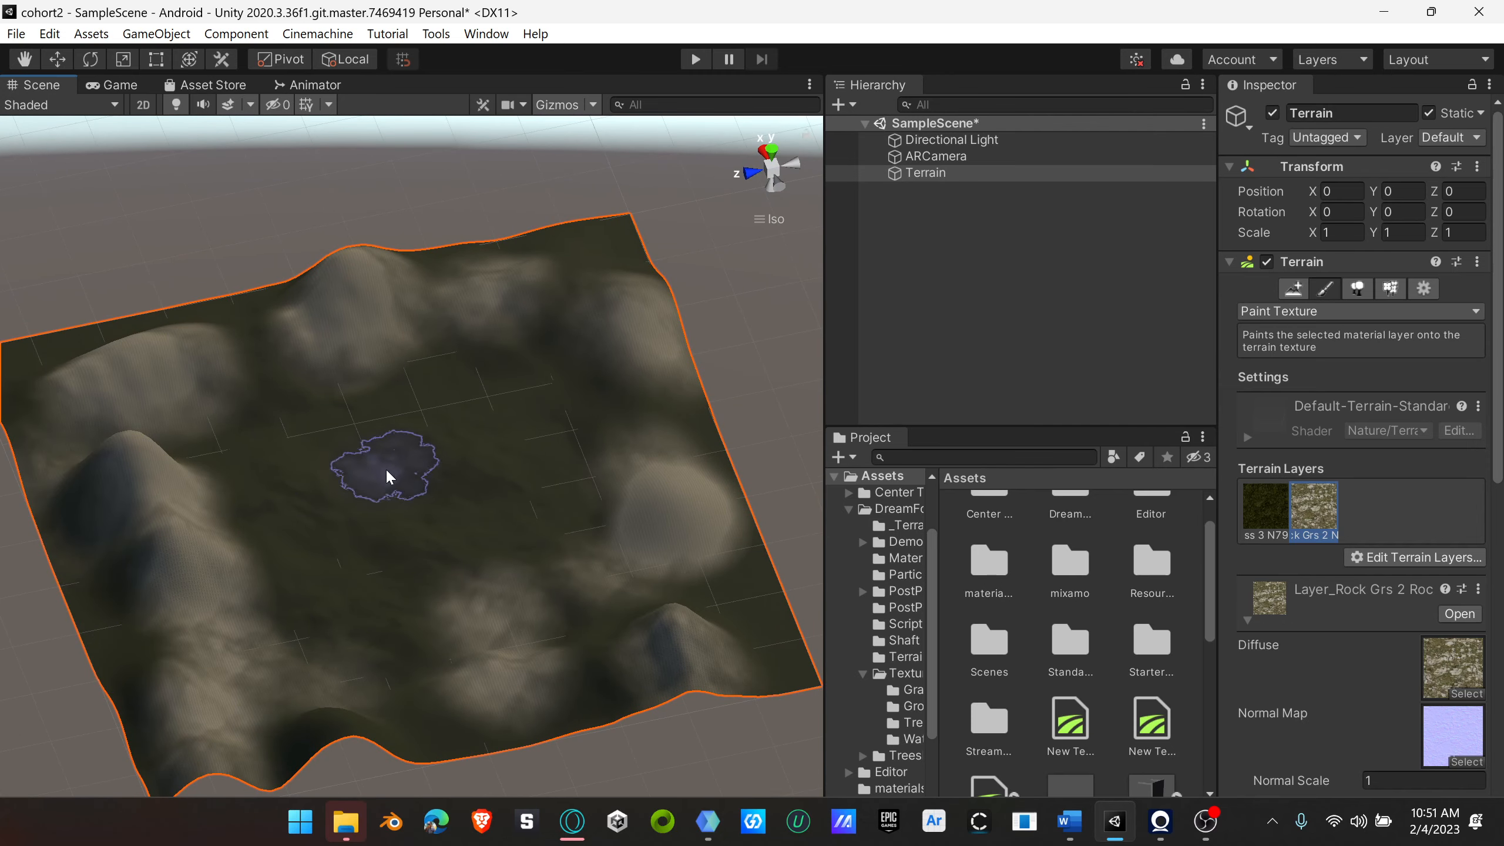
# Step: Reduce the brush opacity to 17 and dab soft rock patches onto the valley floor
pyautogui.scroll(-8, 1408, 625)
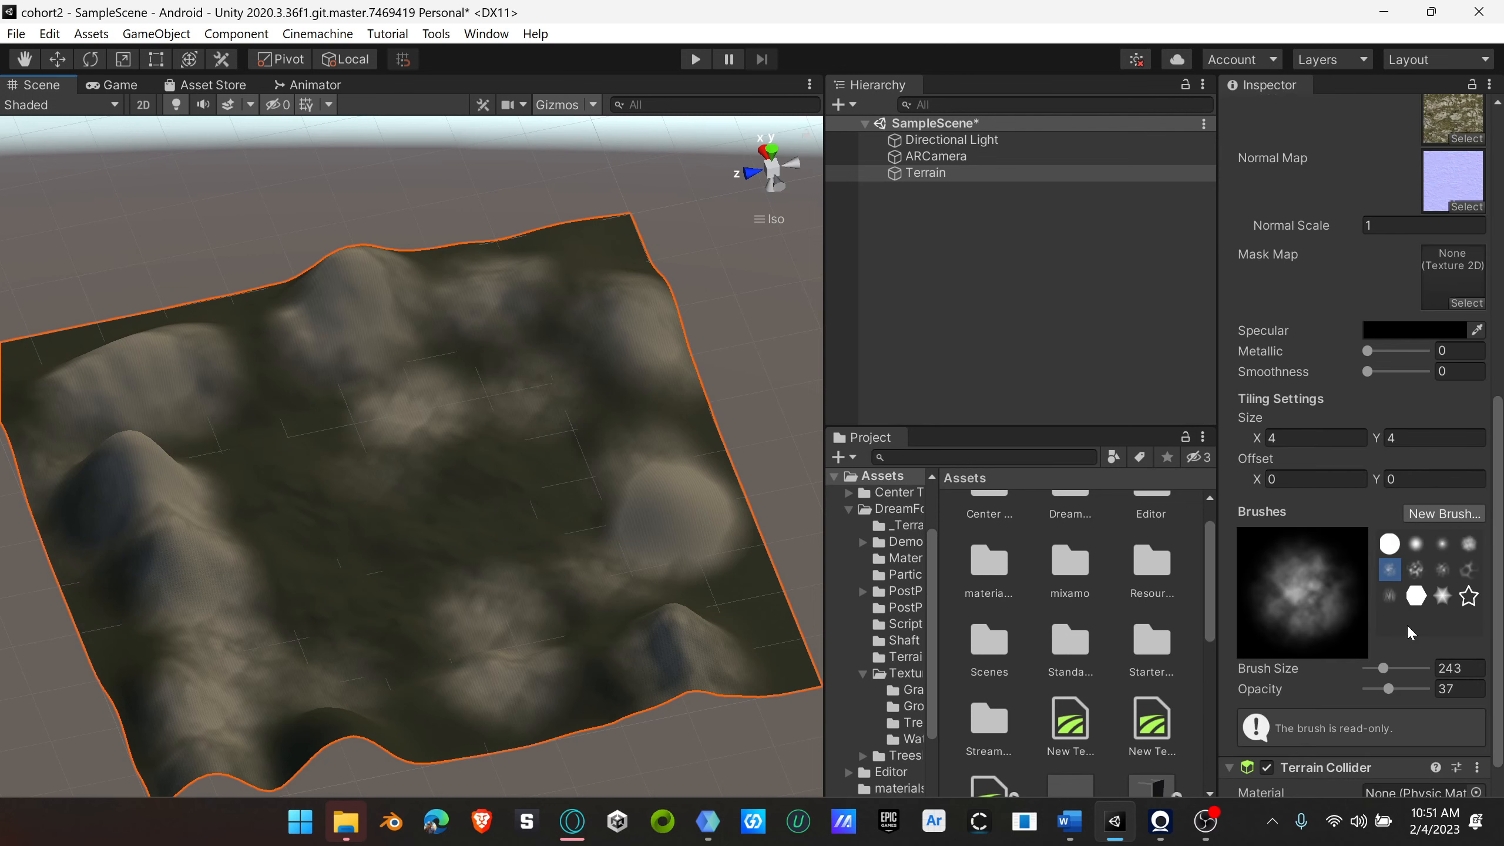
pyautogui.moveTo(1389, 689); pyautogui.dragTo(1376, 691)
pyautogui.click(468, 527)
pyautogui.click(547, 484)
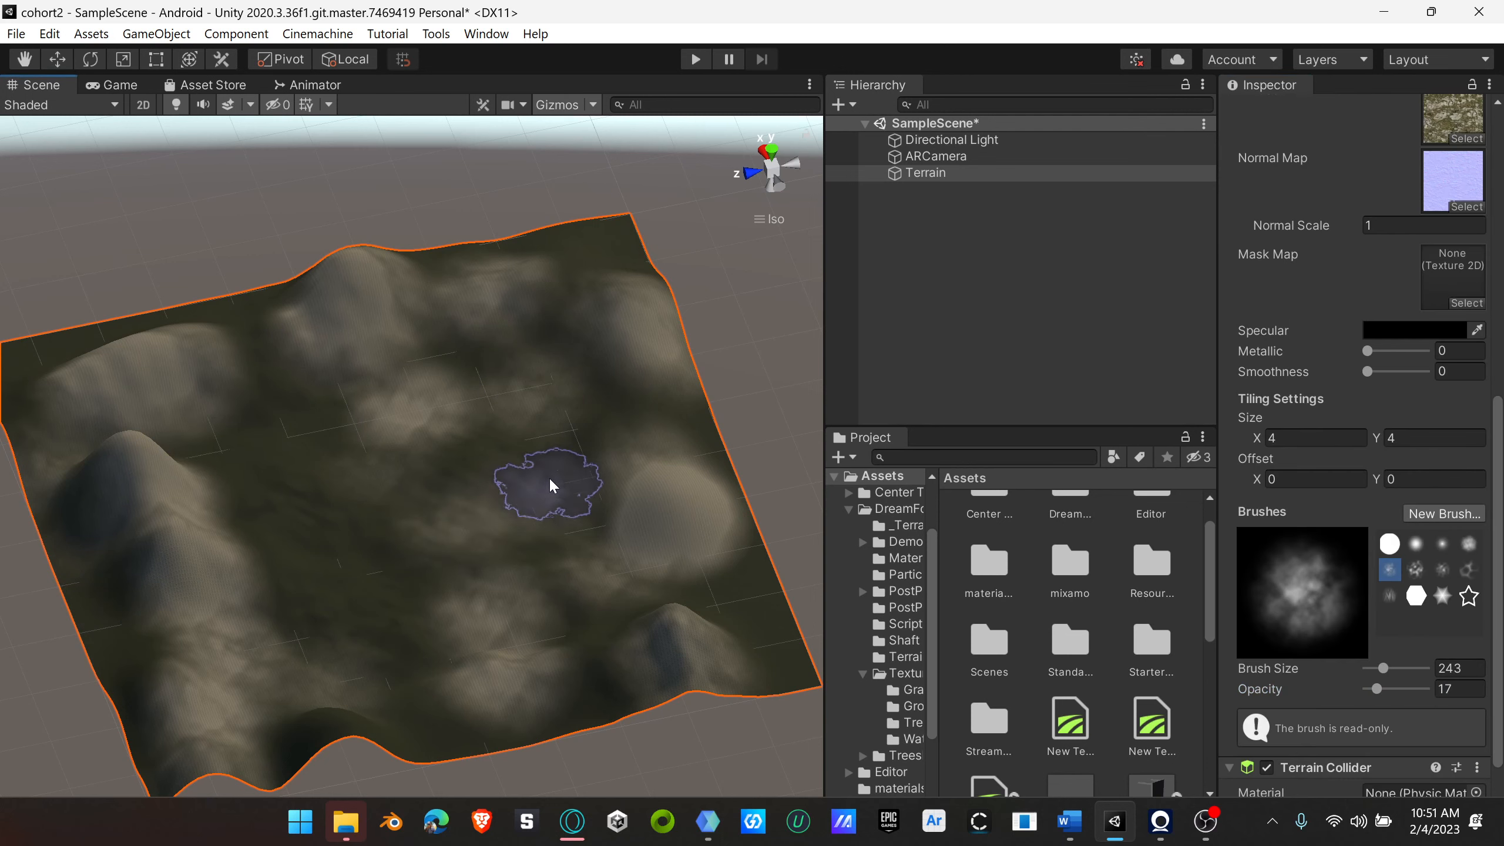
# Step: Try painting the rock layer across the valley floor with the brush opacity at 100
pyautogui.moveTo(1376, 689); pyautogui.dragTo(1428, 689)
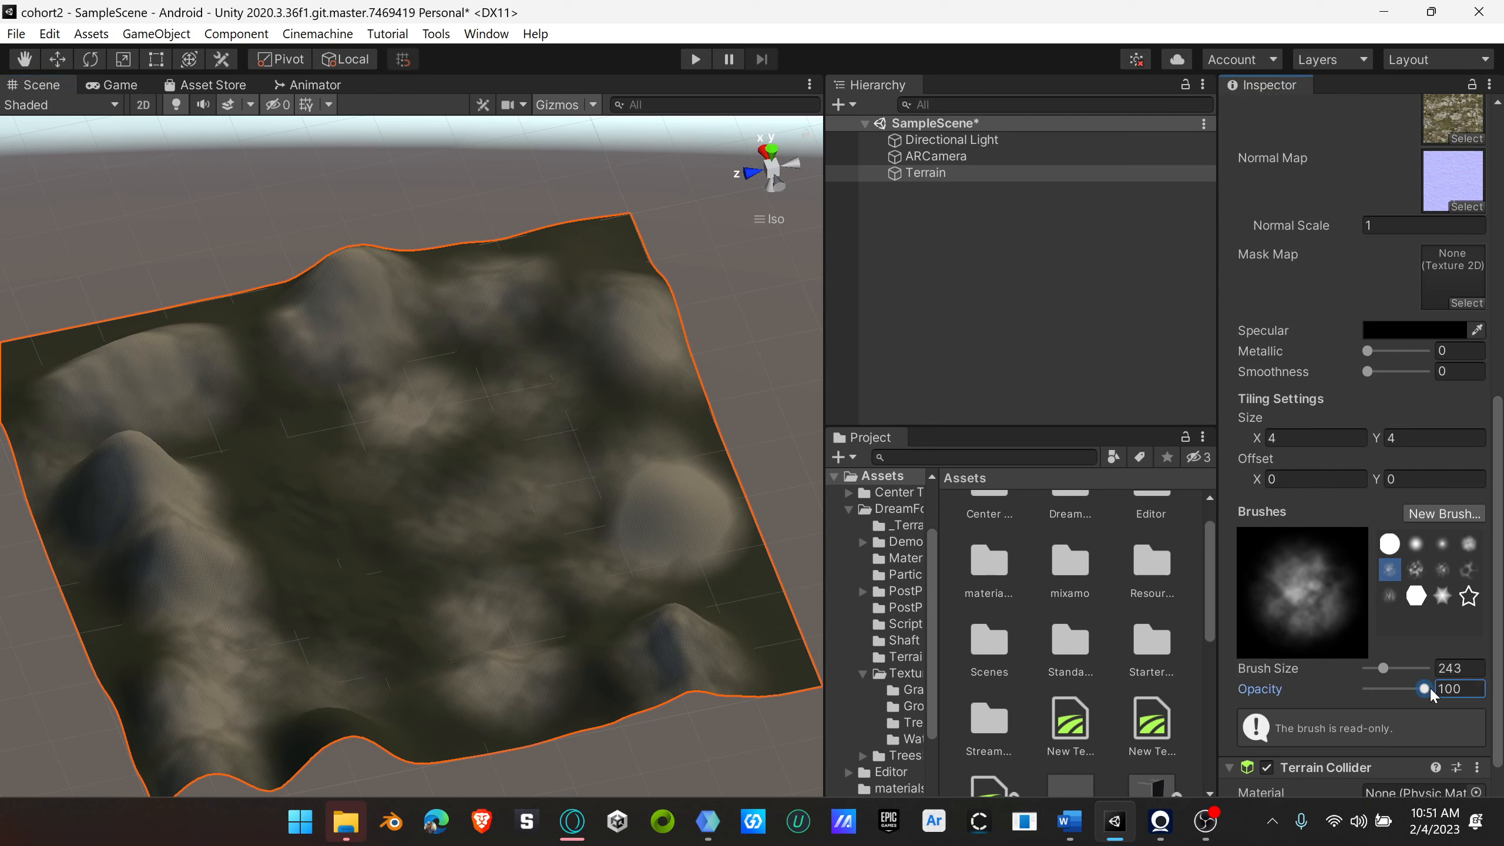
pyautogui.moveTo(375, 551)
pyautogui.mouseDown()
pyautogui.moveTo(364, 590)
pyautogui.moveTo(406, 612)
pyautogui.moveTo(440, 573)
pyautogui.moveTo(403, 540)
pyautogui.moveTo(306, 520)
pyautogui.moveTo(305, 600)
pyautogui.moveTo(540, 606)
pyautogui.mouseUp()
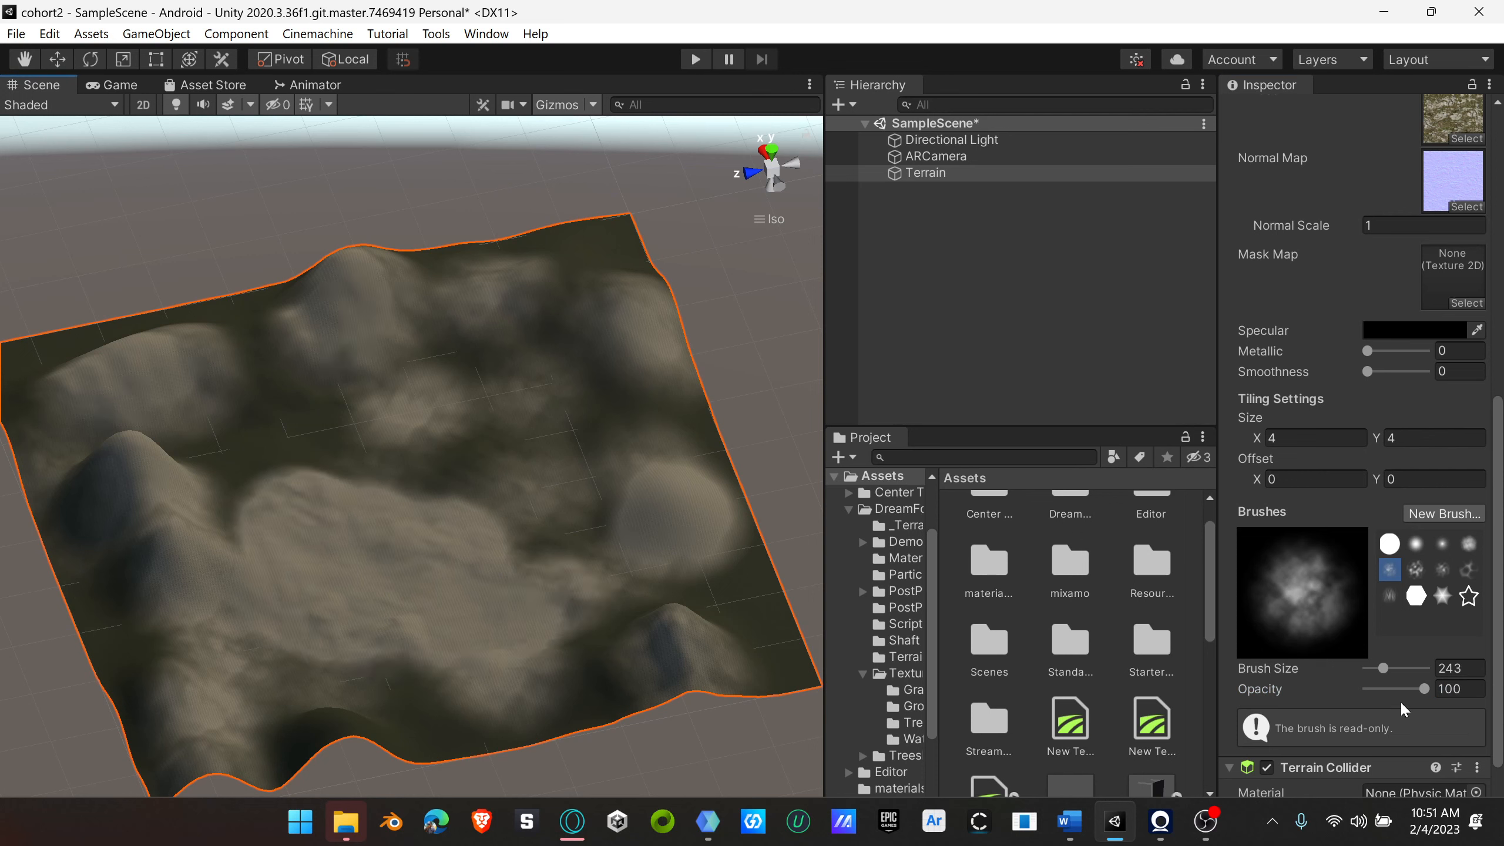
# Step: Undo the dense rock strokes and paint the valley floor lightly with the rock layer at a brush opacity of 10
pyautogui.moveTo(1423, 689); pyautogui.dragTo(1386, 697)
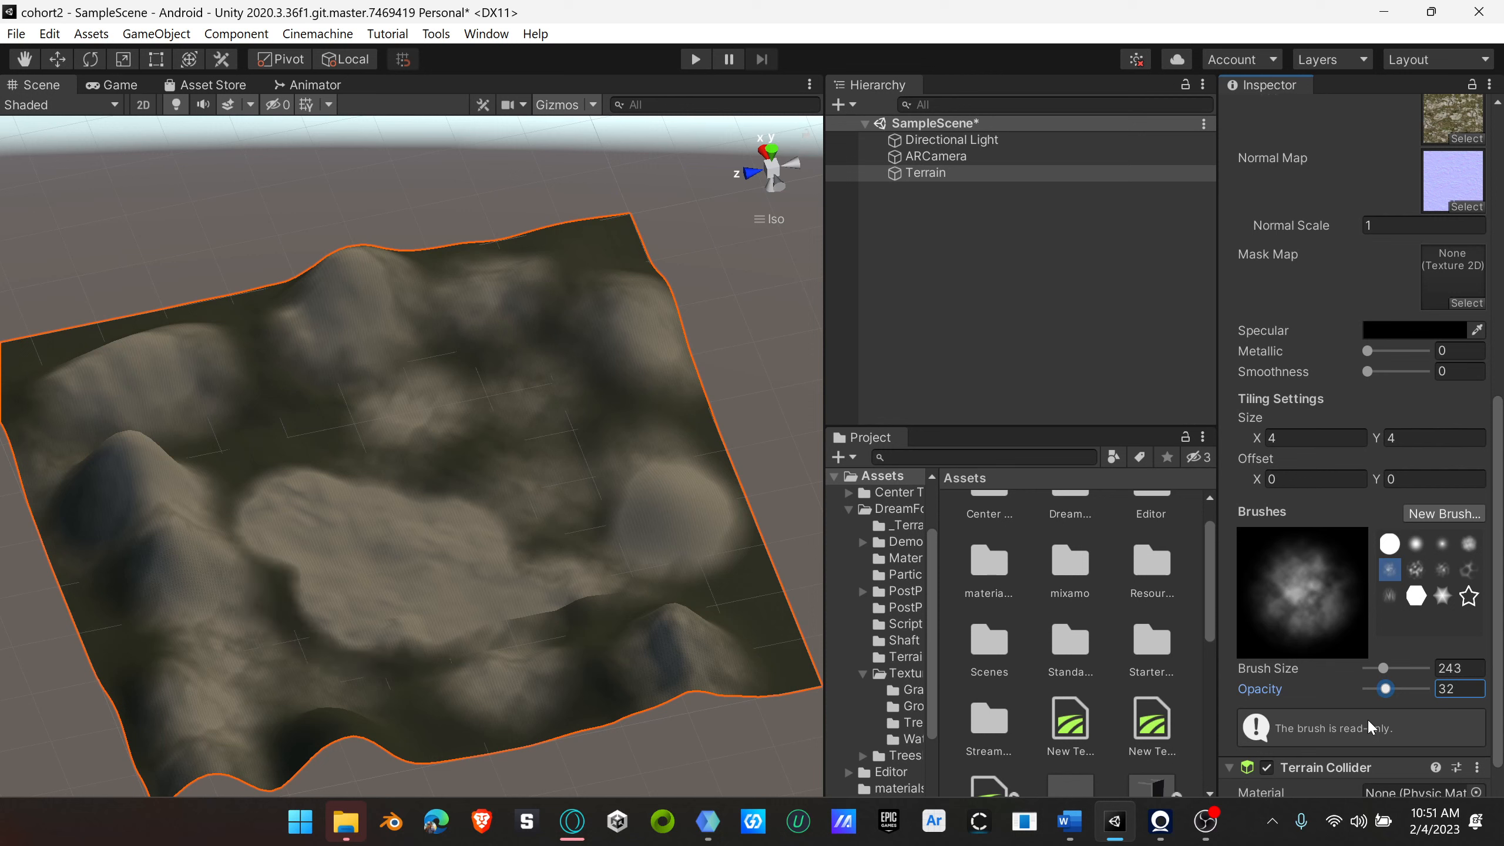
pyautogui.moveTo(1385, 692); pyautogui.dragTo(1375, 694)
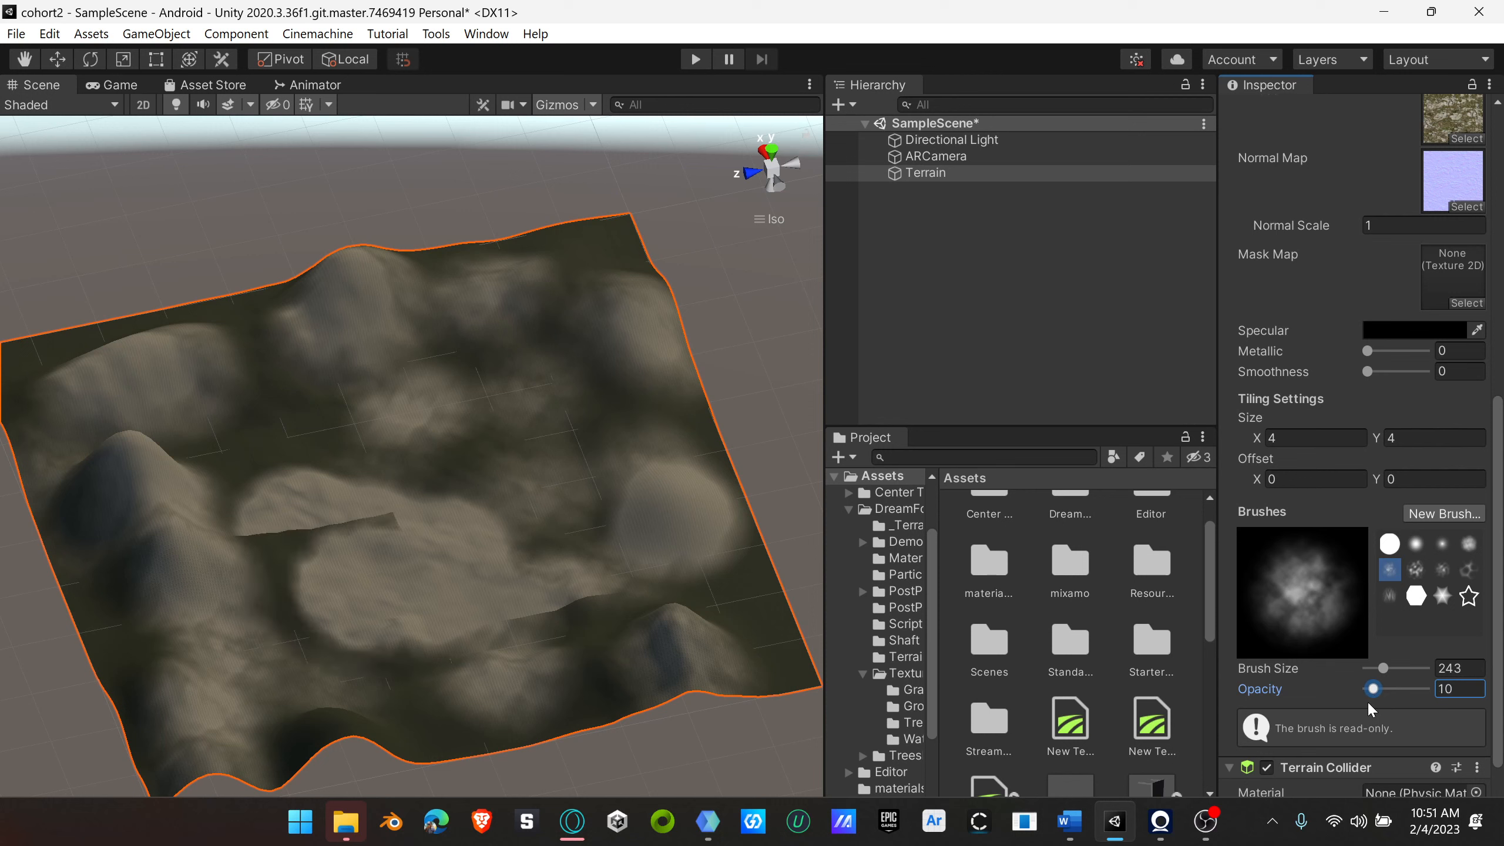
pyautogui.hotkey('ctrl', 'z')
pyautogui.hotkey('ctrl', 'z')
pyautogui.hotkey('ctrl', 'z')
pyautogui.click(437, 646)
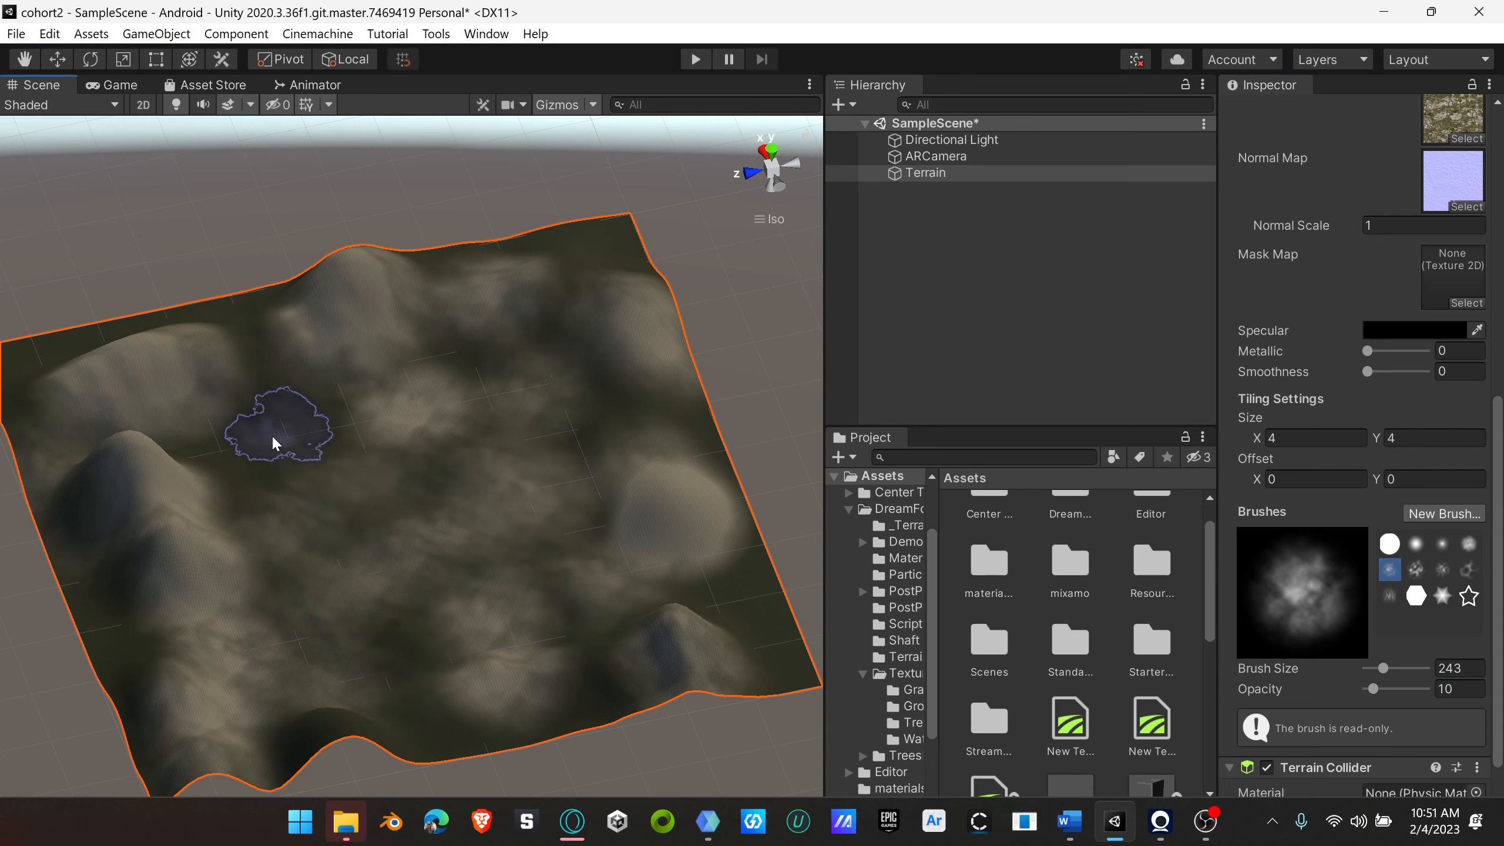
pyautogui.moveTo(520, 491)
pyautogui.mouseDown(button='right')
pyautogui.moveTo(293, 428)
pyautogui.moveTo(308, 503)
pyautogui.mouseUp(button='right')
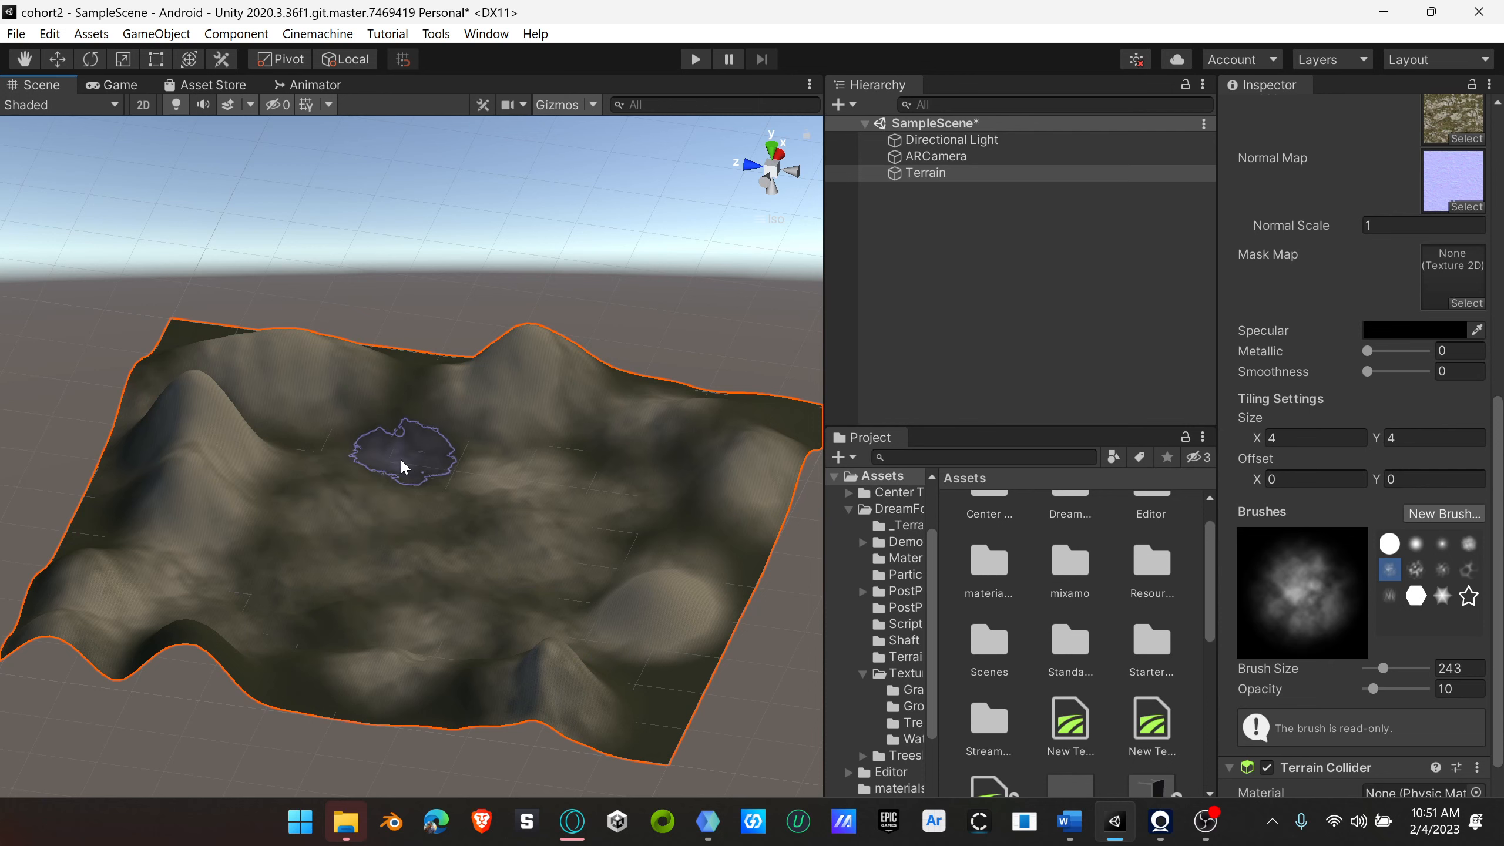
# Step: Add the existing layer_Grass 1 terrain layer as a third texture on the terrain
pyautogui.moveTo(214, 425)
pyautogui.mouseDown(button='right')
pyautogui.moveTo(534, 579)
pyautogui.moveTo(574, 400)
pyautogui.moveTo(497, 578)
pyautogui.moveTo(288, 579)
pyautogui.moveTo(209, 537)
pyautogui.mouseUp(button='right')
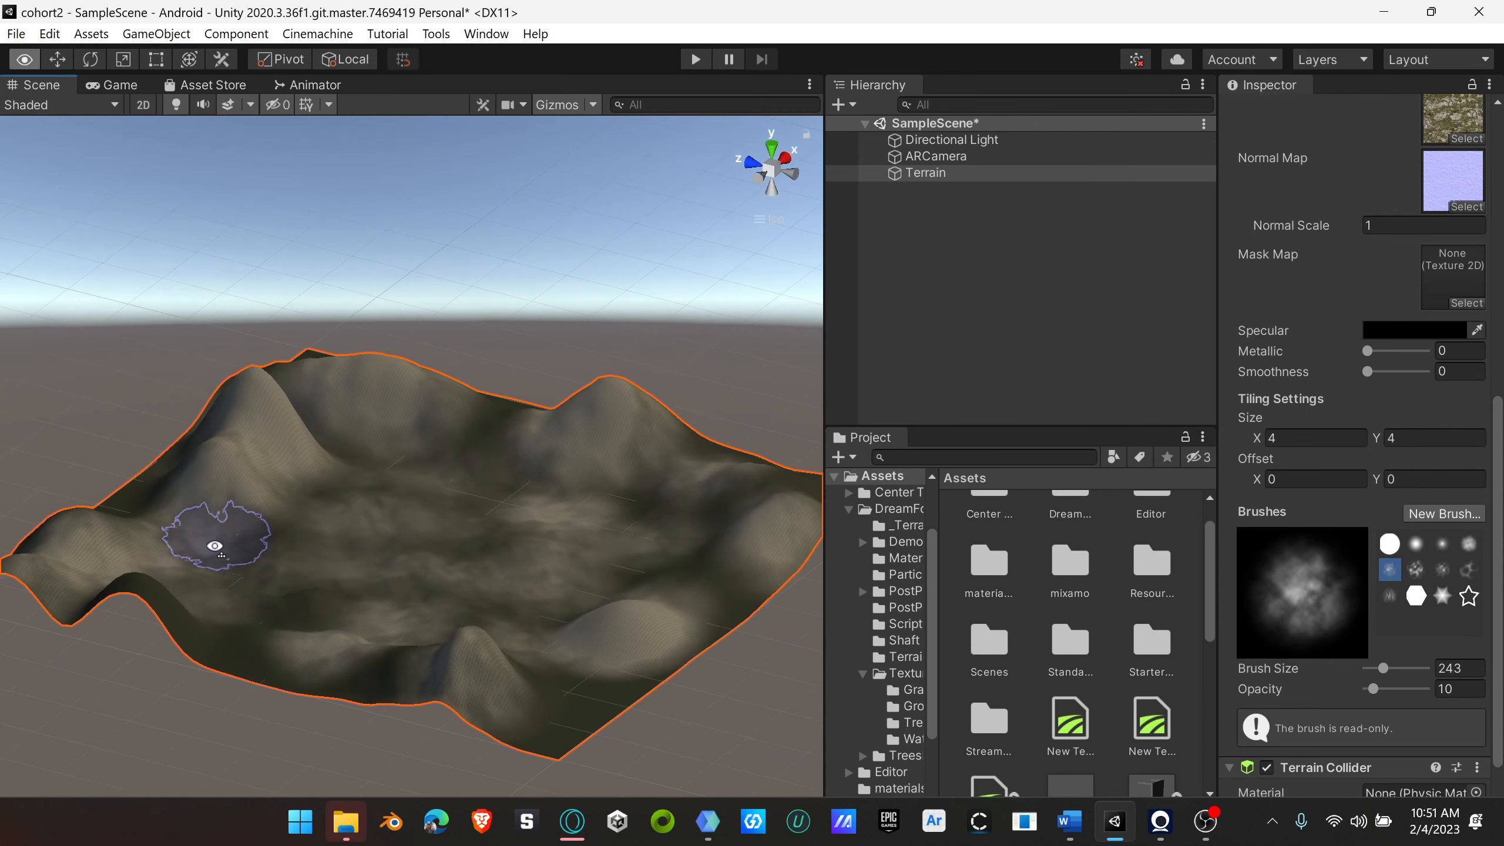
pyautogui.scroll(5, 467, 666)
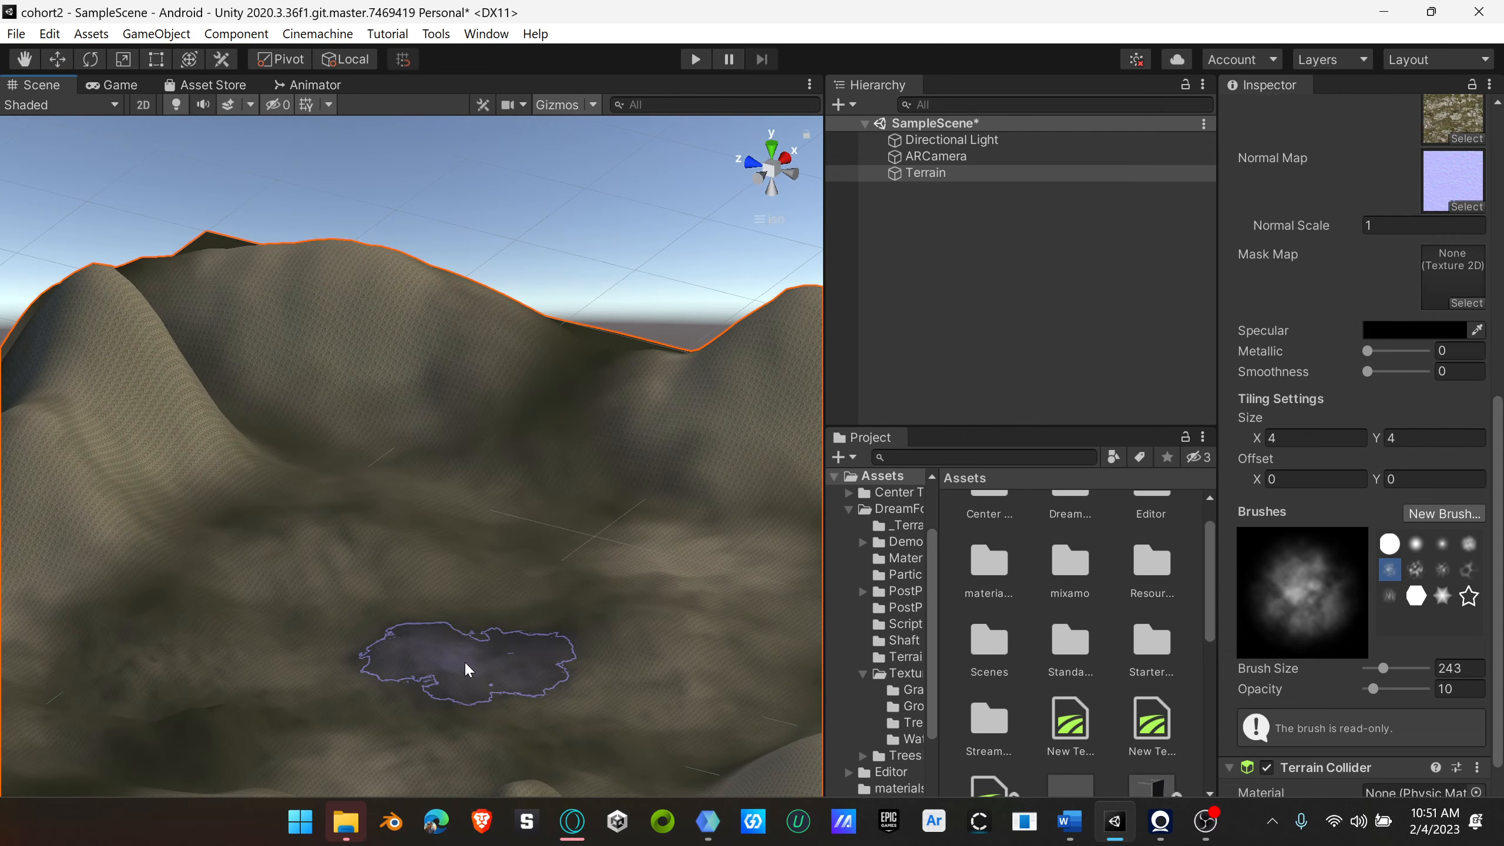
pyautogui.scroll(-2, 1337, 662)
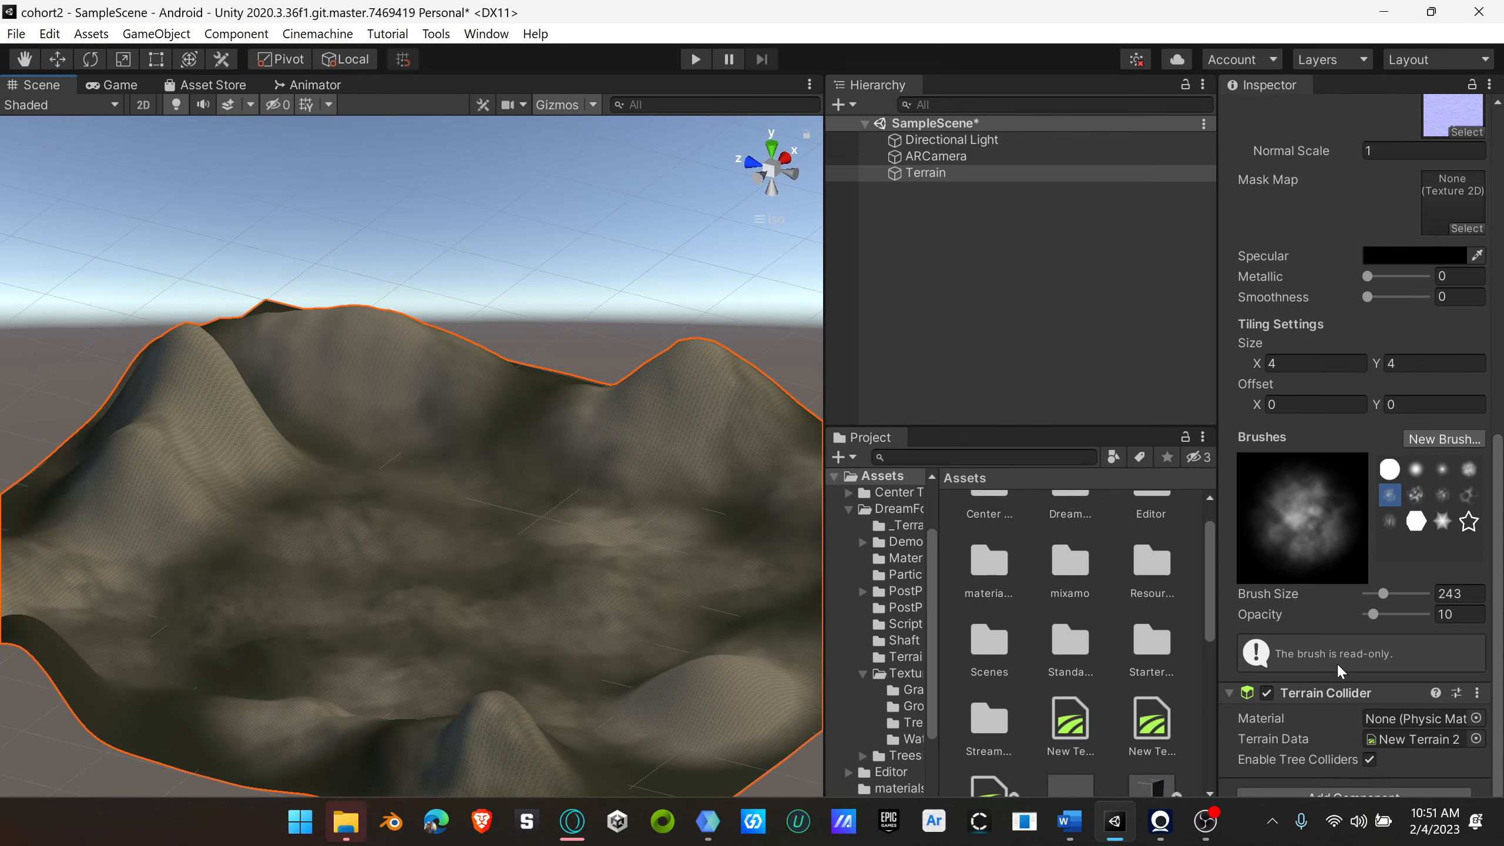
pyautogui.scroll(10, 1342, 663)
pyautogui.scroll(-3, 1354, 648)
pyautogui.scroll(5, 1368, 634)
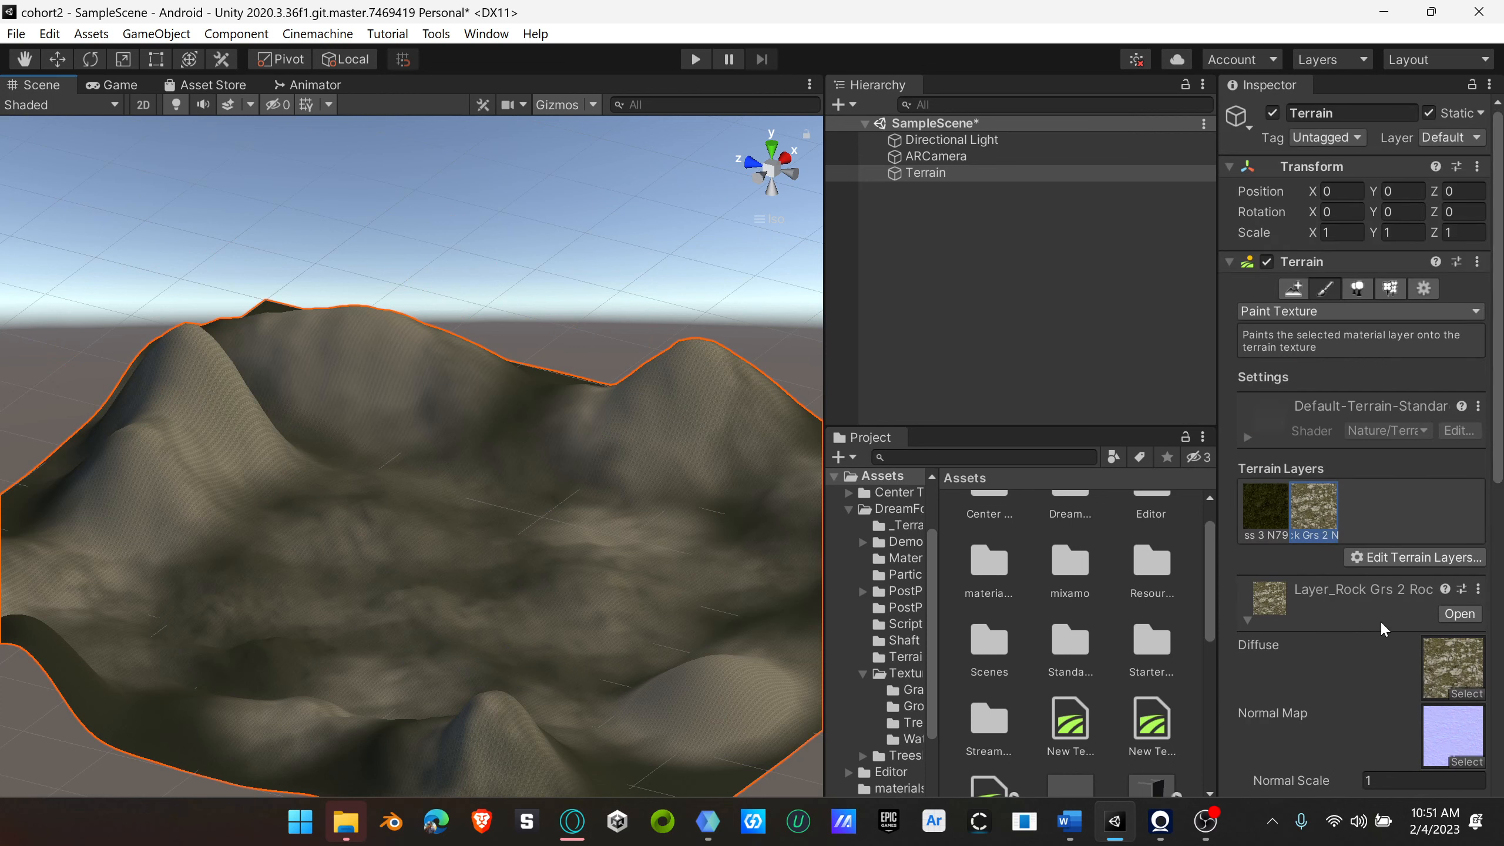
pyautogui.click(1414, 558)
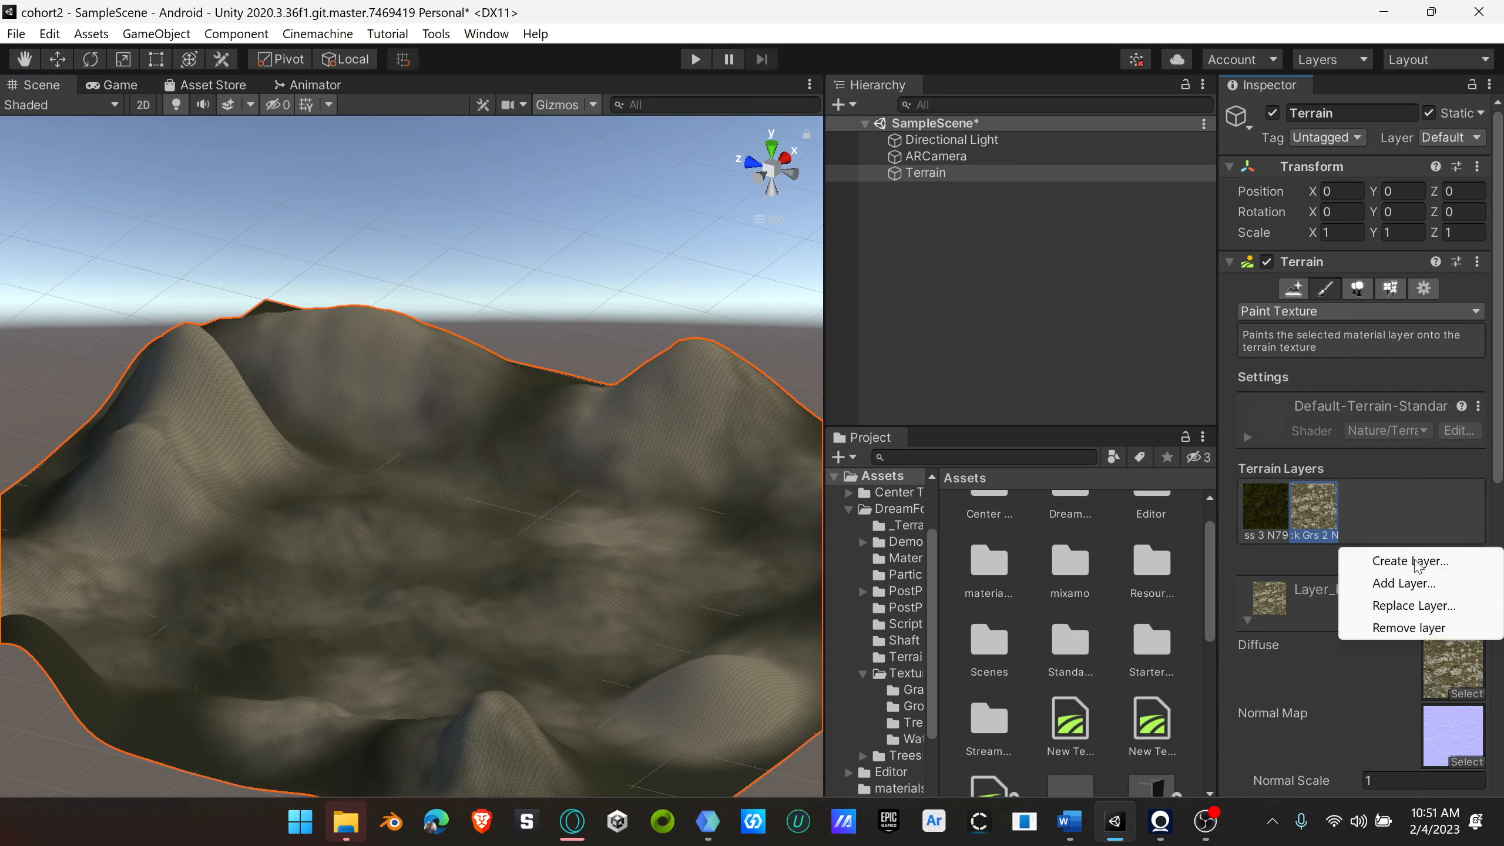
pyautogui.click(1415, 585)
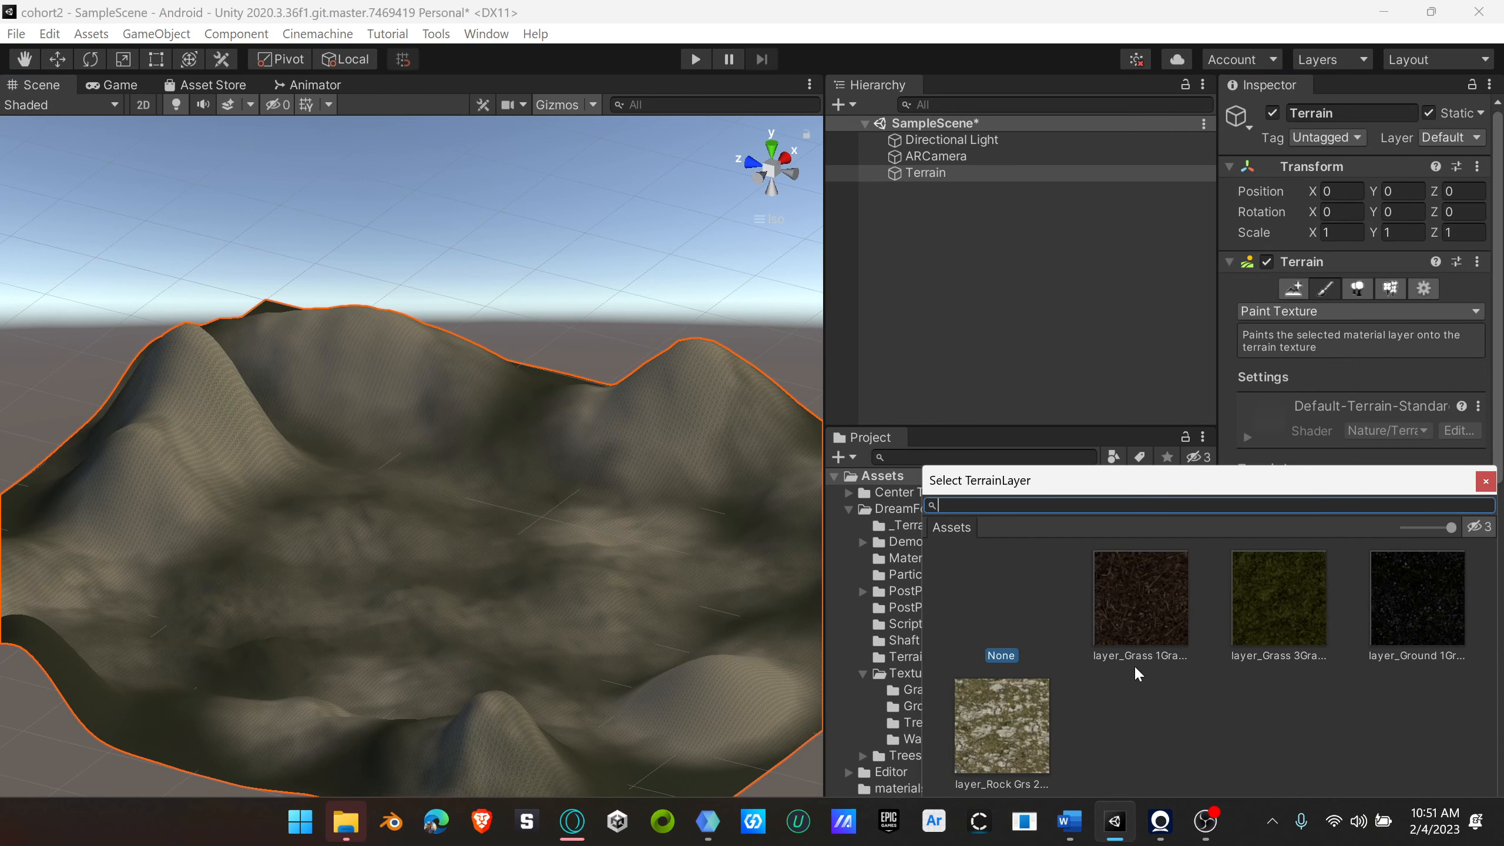
pyautogui.click(1142, 608)
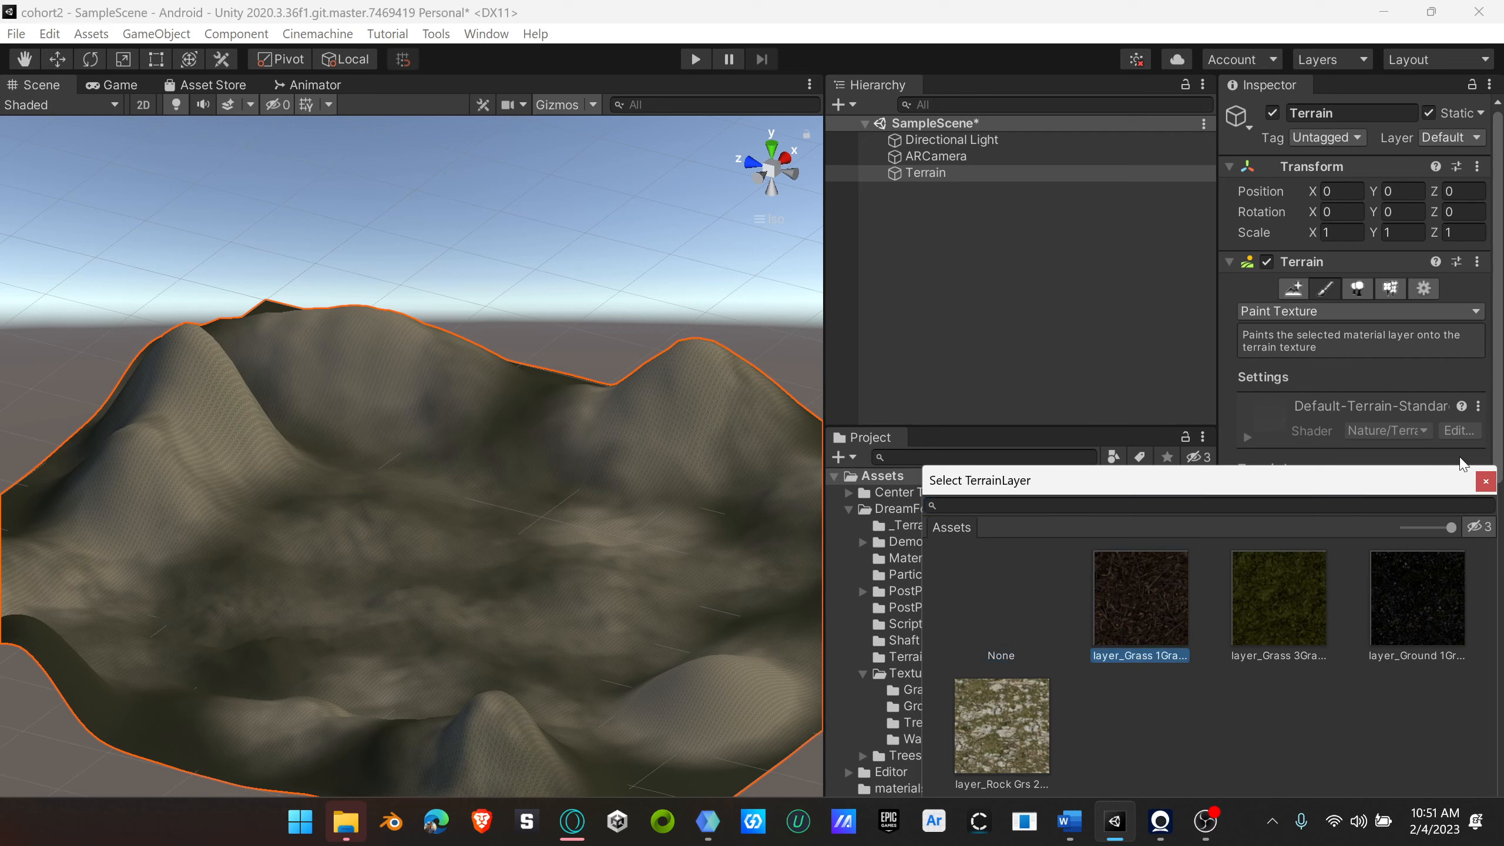
pyautogui.click(1486, 481)
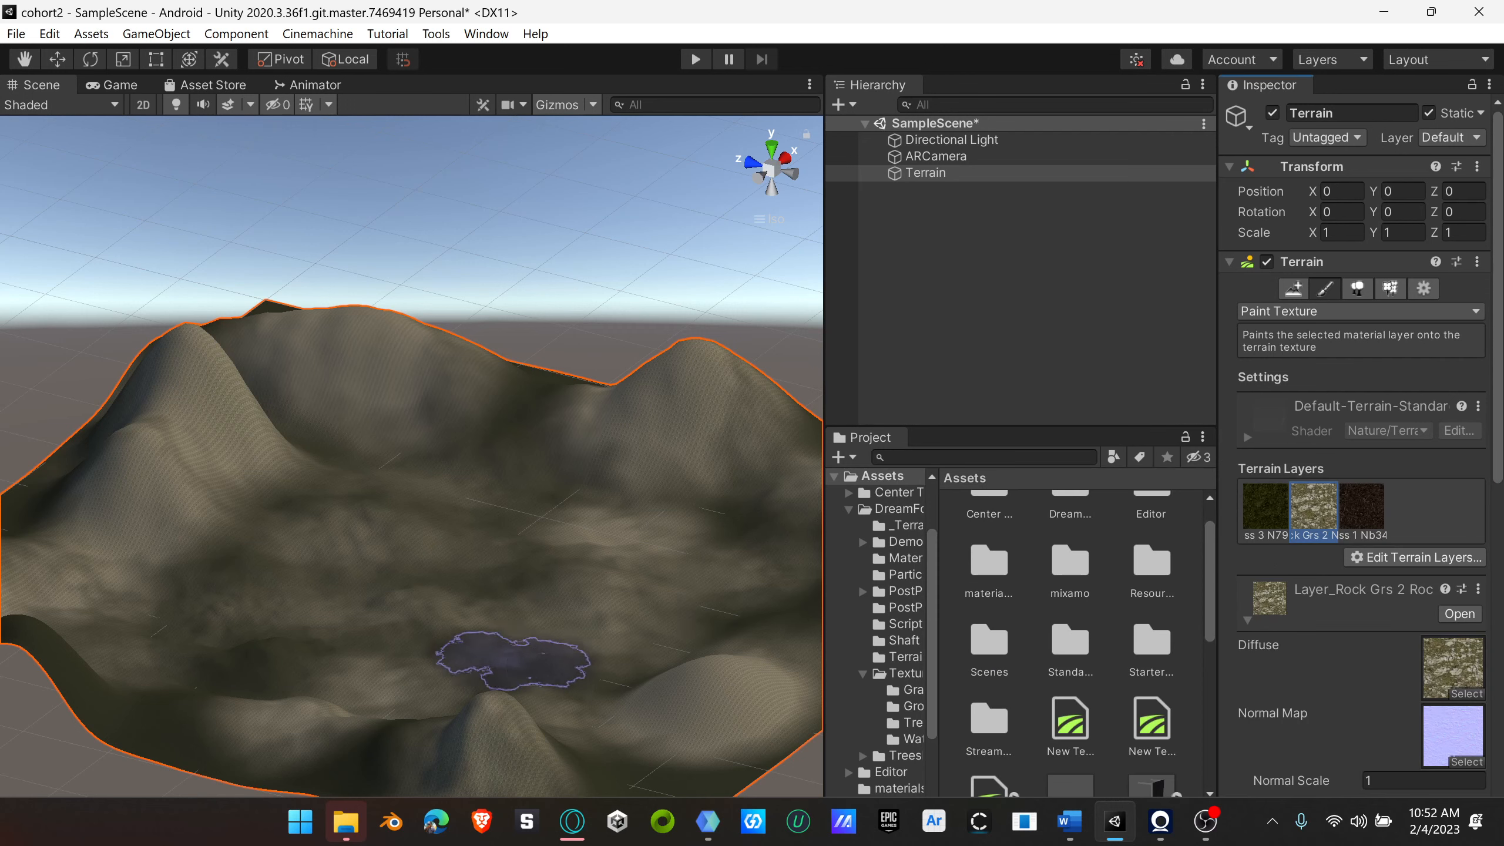
# Step: Paint the dark brown Grass 1 layer over the valley floor and the lower slopes of the hills
pyautogui.click(1362, 508)
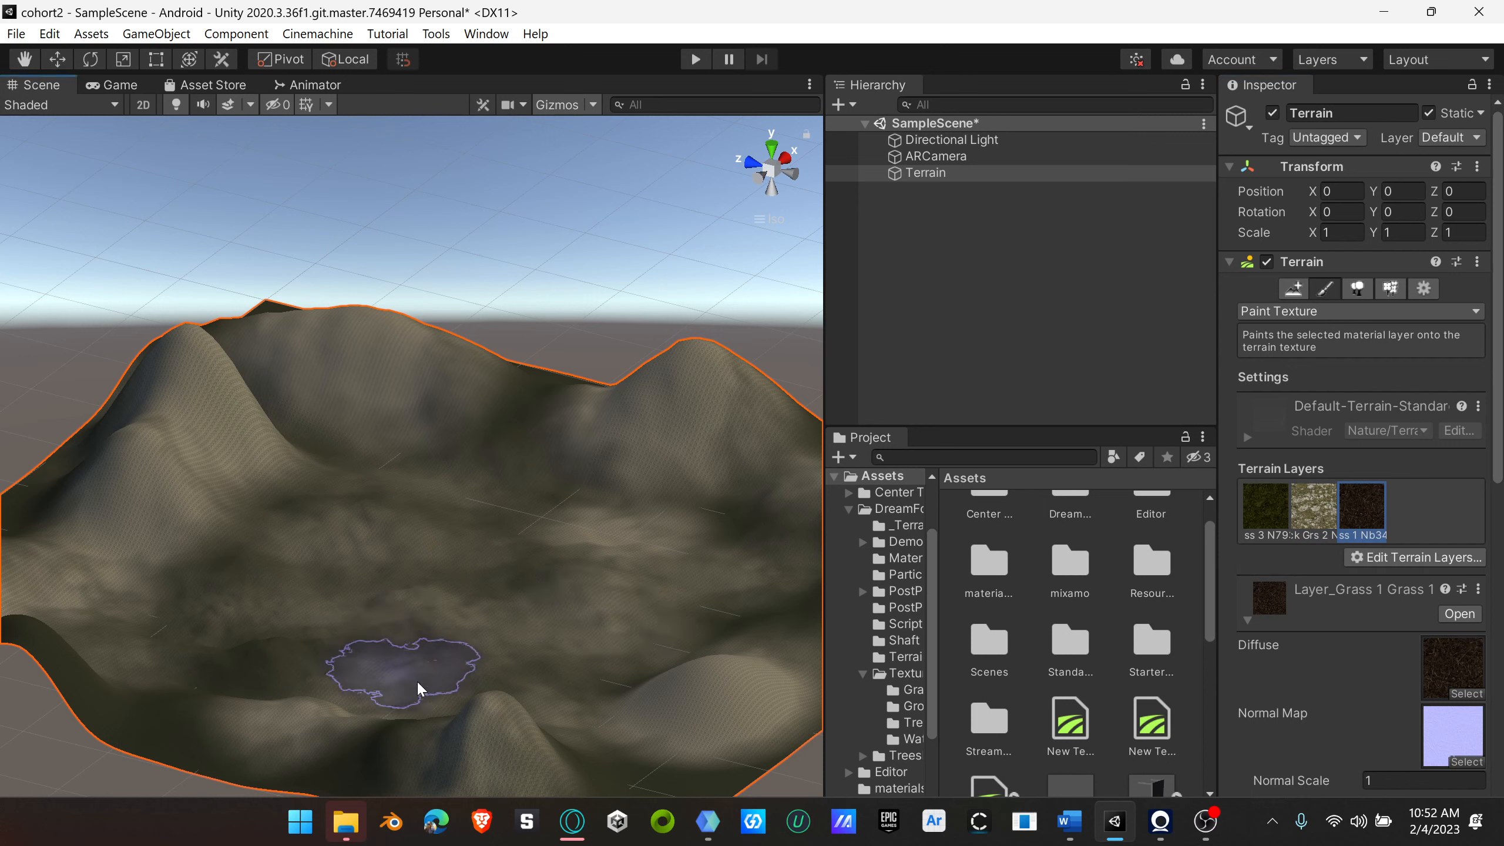
pyautogui.moveTo(439, 623)
pyautogui.mouseDown()
pyautogui.moveTo(465, 564)
pyautogui.moveTo(553, 614)
pyautogui.moveTo(674, 585)
pyautogui.moveTo(622, 544)
pyautogui.moveTo(71, 545)
pyautogui.moveTo(158, 662)
pyautogui.moveTo(558, 688)
pyautogui.moveTo(667, 656)
pyautogui.moveTo(689, 570)
pyautogui.moveTo(622, 517)
pyautogui.moveTo(293, 425)
pyautogui.moveTo(479, 413)
pyautogui.moveTo(437, 613)
pyautogui.mouseUp()
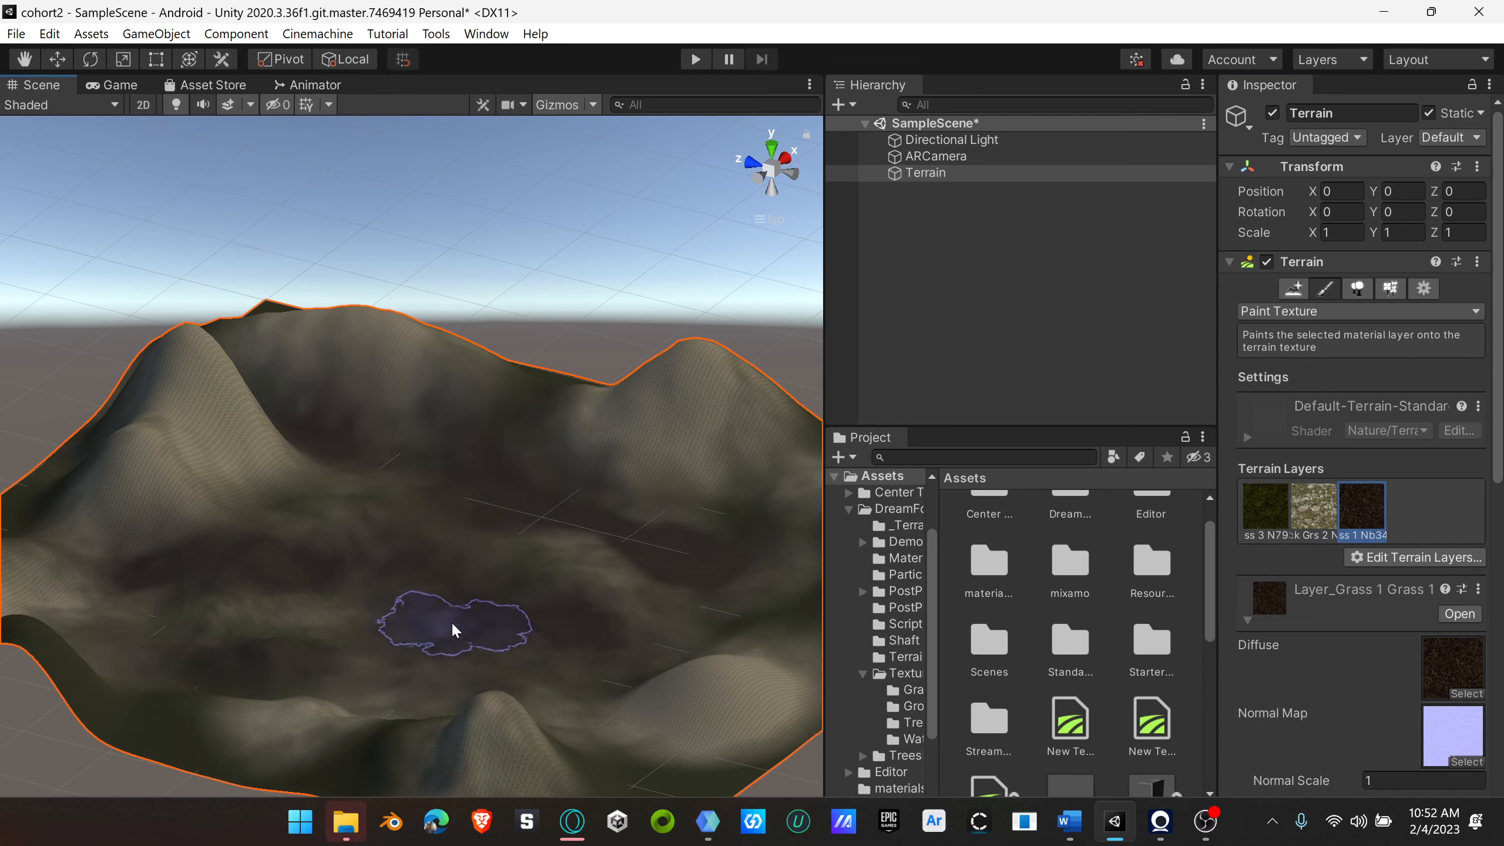
pyautogui.moveTo(451, 621)
pyautogui.mouseDown(button='right')
pyautogui.moveTo(698, 708)
pyautogui.moveTo(704, 623)
pyautogui.mouseUp(button='right')
pyautogui.moveTo(667, 560)
pyautogui.mouseDown()
pyautogui.moveTo(680, 454)
pyautogui.moveTo(641, 420)
pyautogui.moveTo(631, 312)
pyautogui.moveTo(480, 412)
pyautogui.moveTo(251, 368)
pyautogui.moveTo(174, 310)
pyautogui.moveTo(451, 368)
pyautogui.mouseUp()
pyautogui.scroll(-2, 468, 606)
pyautogui.scroll(-3, 470, 604)
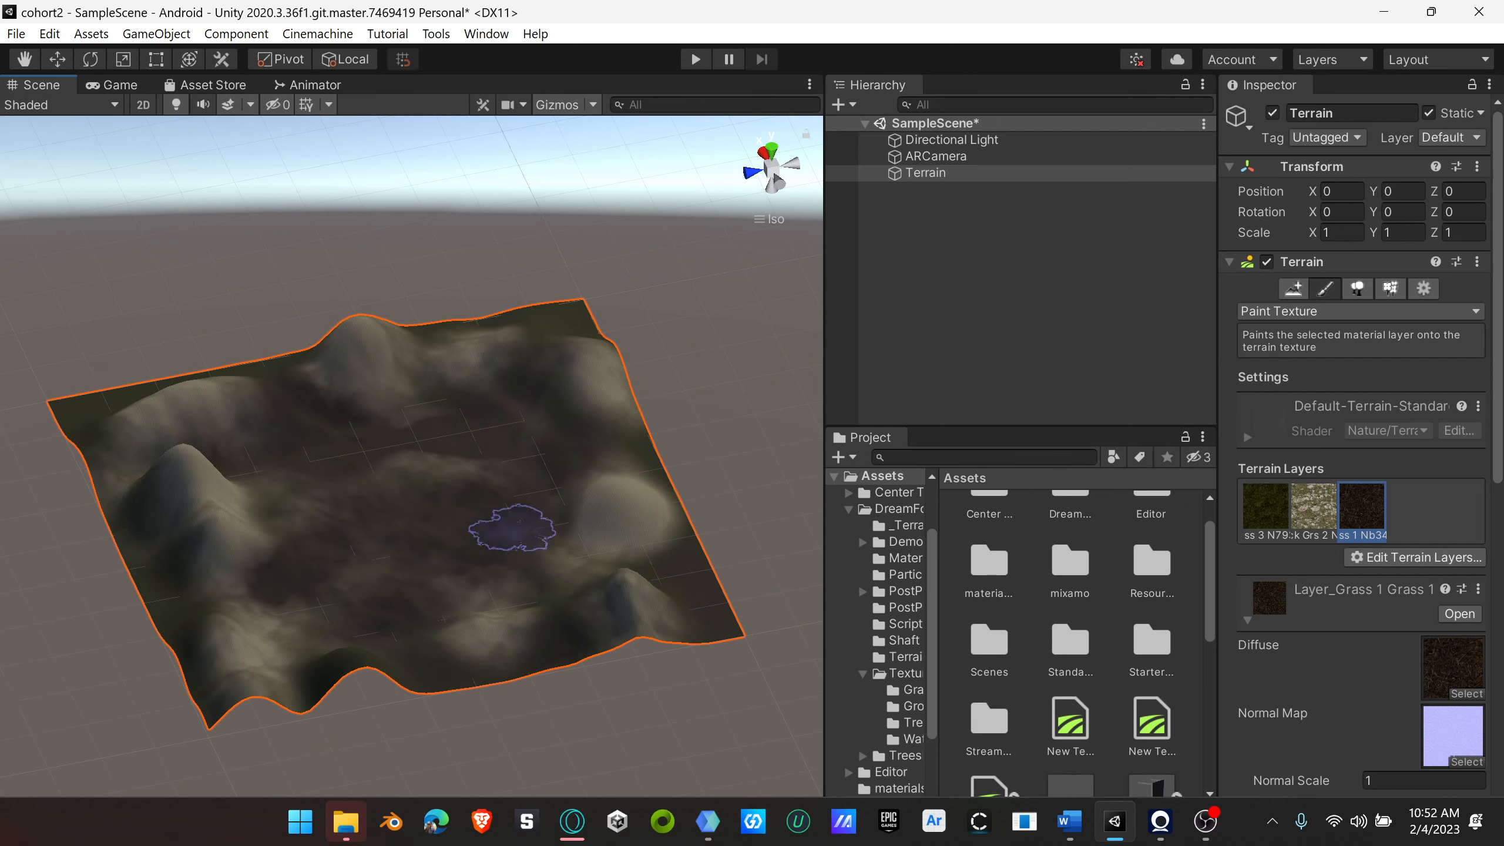
pyautogui.keyDown('alt'); pyautogui.moveTo(543, 512); pyautogui.dragTo(327, 453); pyautogui.keyUp('alt')
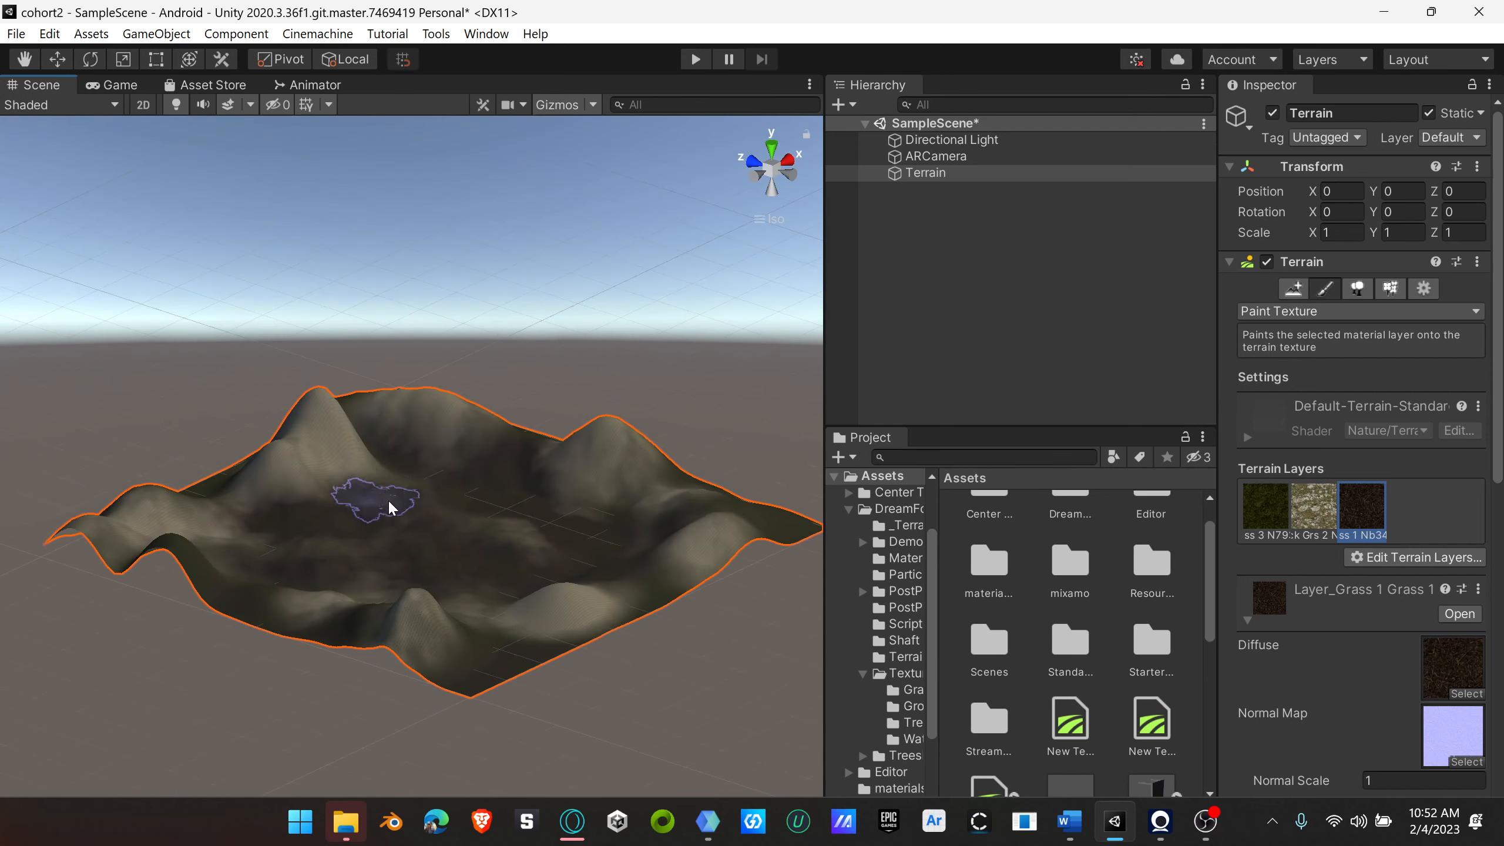
pyautogui.scroll(10, 420, 543)
pyautogui.moveTo(444, 560); pyautogui.dragTo(574, 594, button='right')
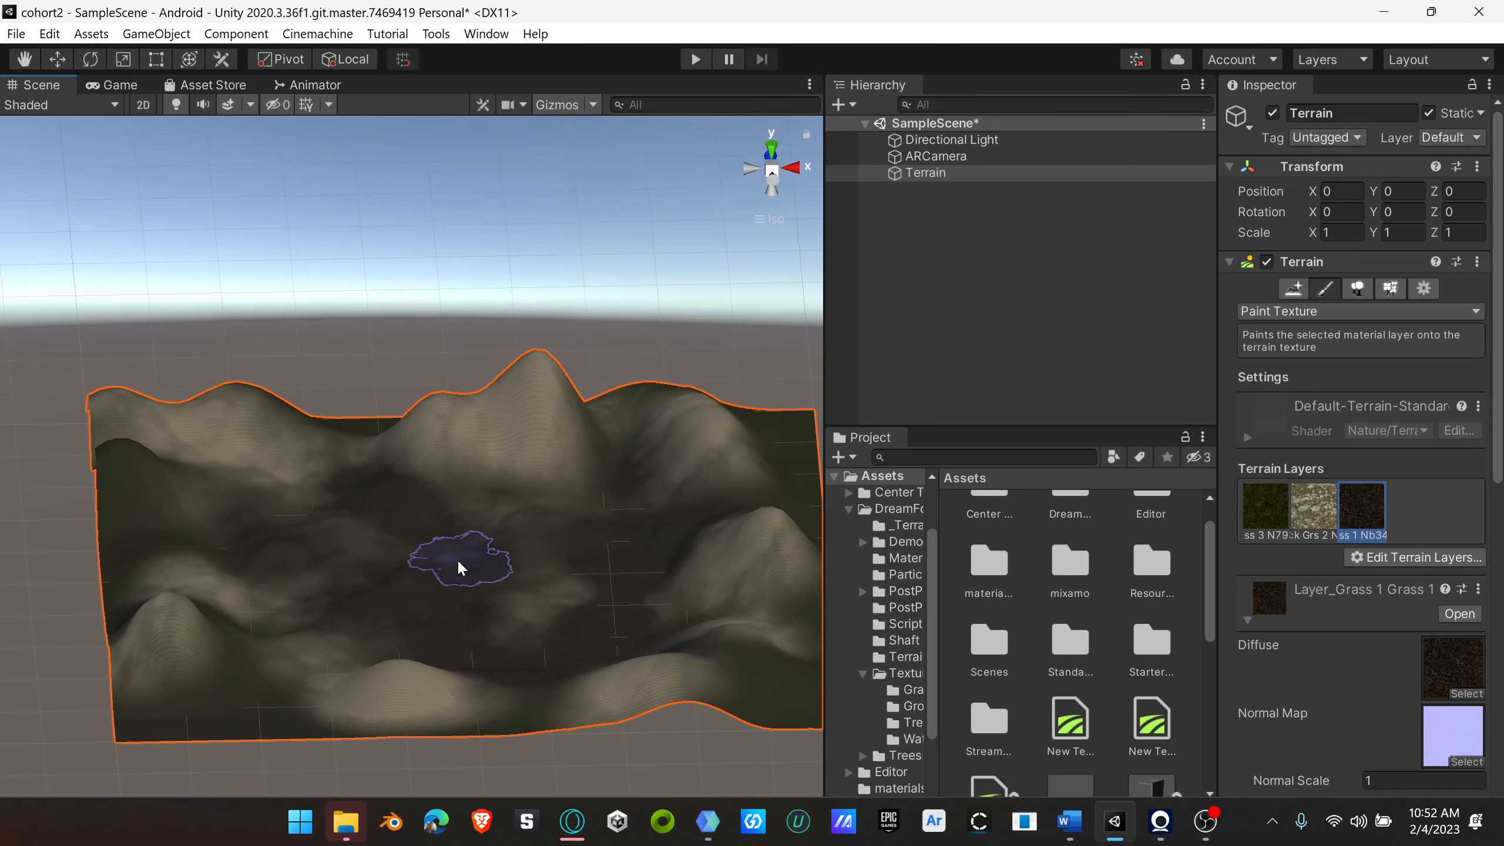
# Step: Switch the terrain tool to Paint Trees and add the RedWood 2 prefab as a paintable tree
pyautogui.click(1356, 311)
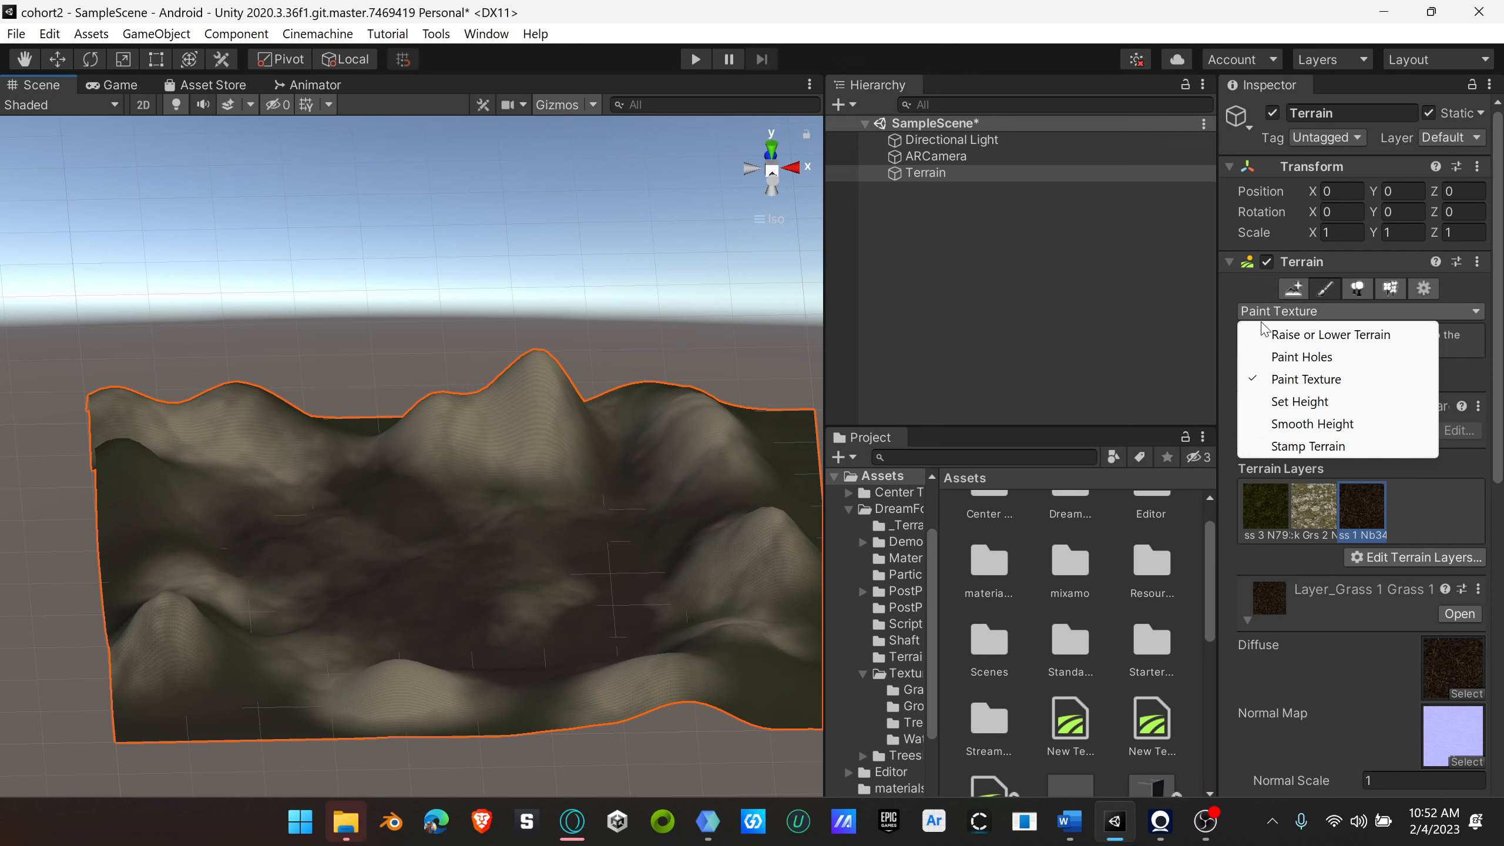
pyautogui.click(1324, 290)
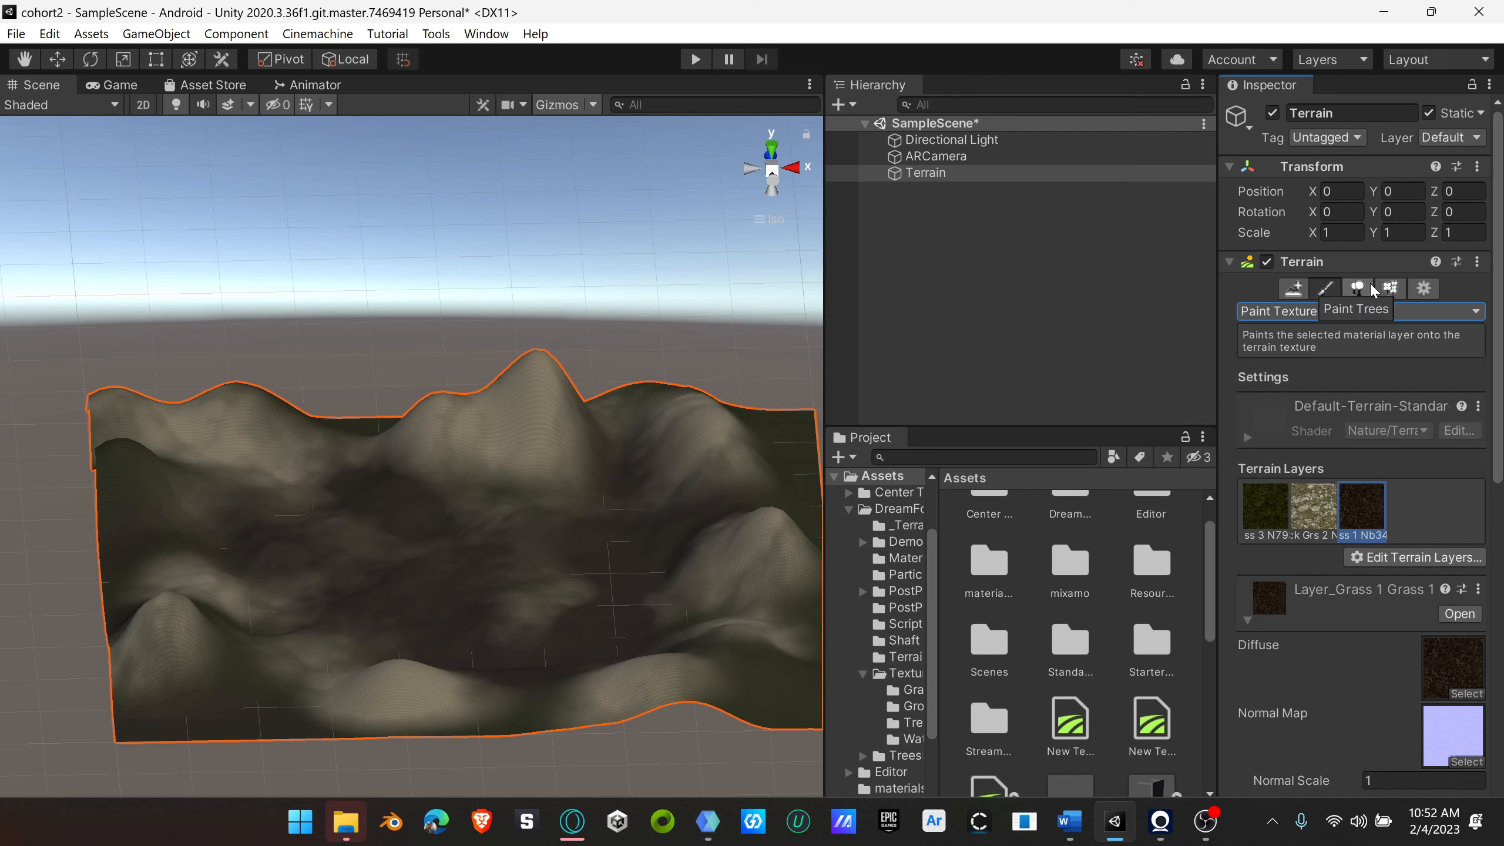
pyautogui.click(1354, 288)
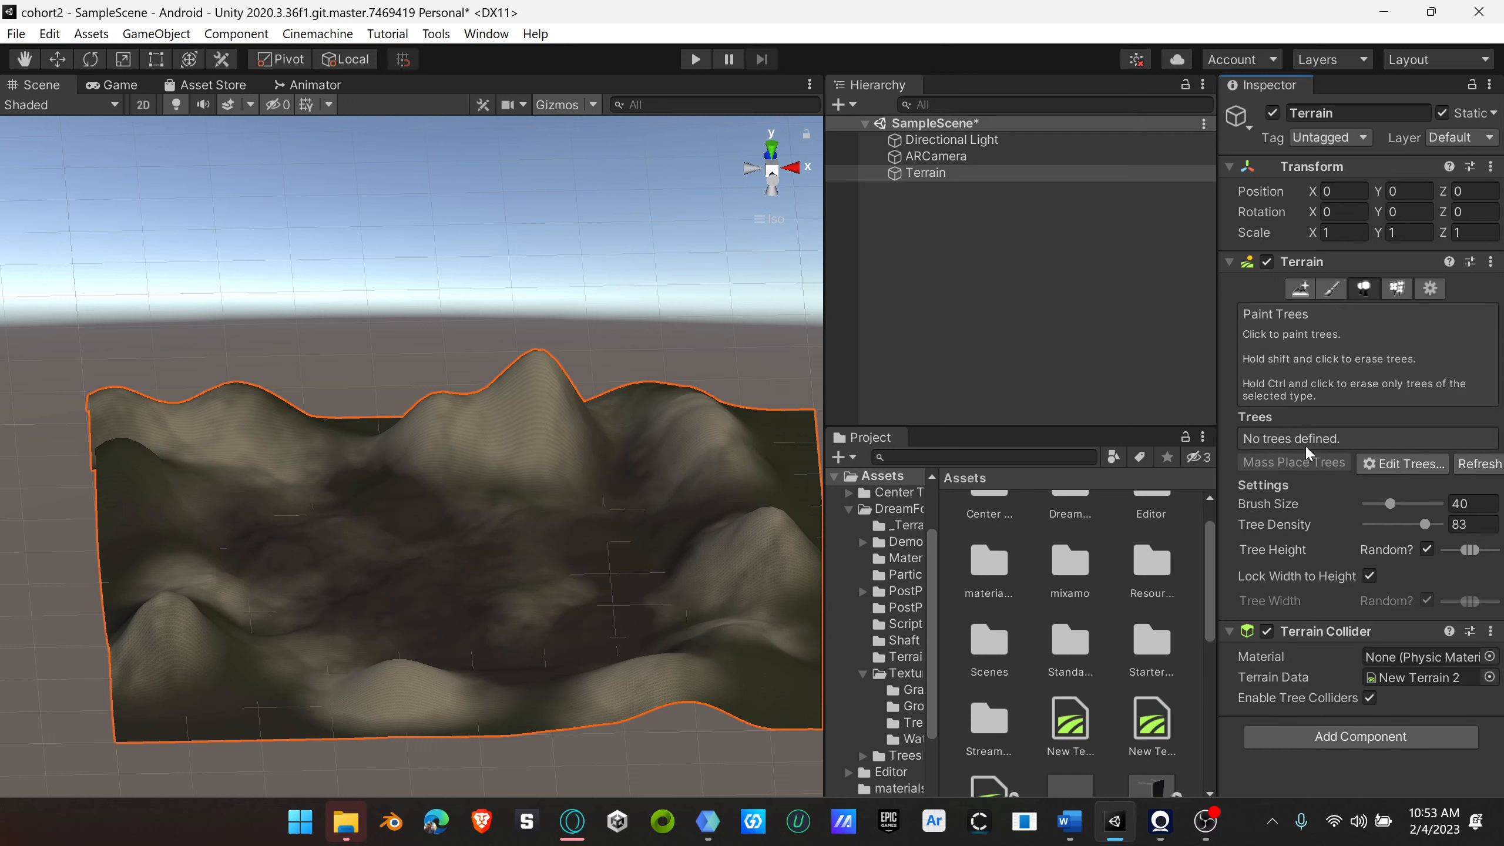
pyautogui.click(1410, 464)
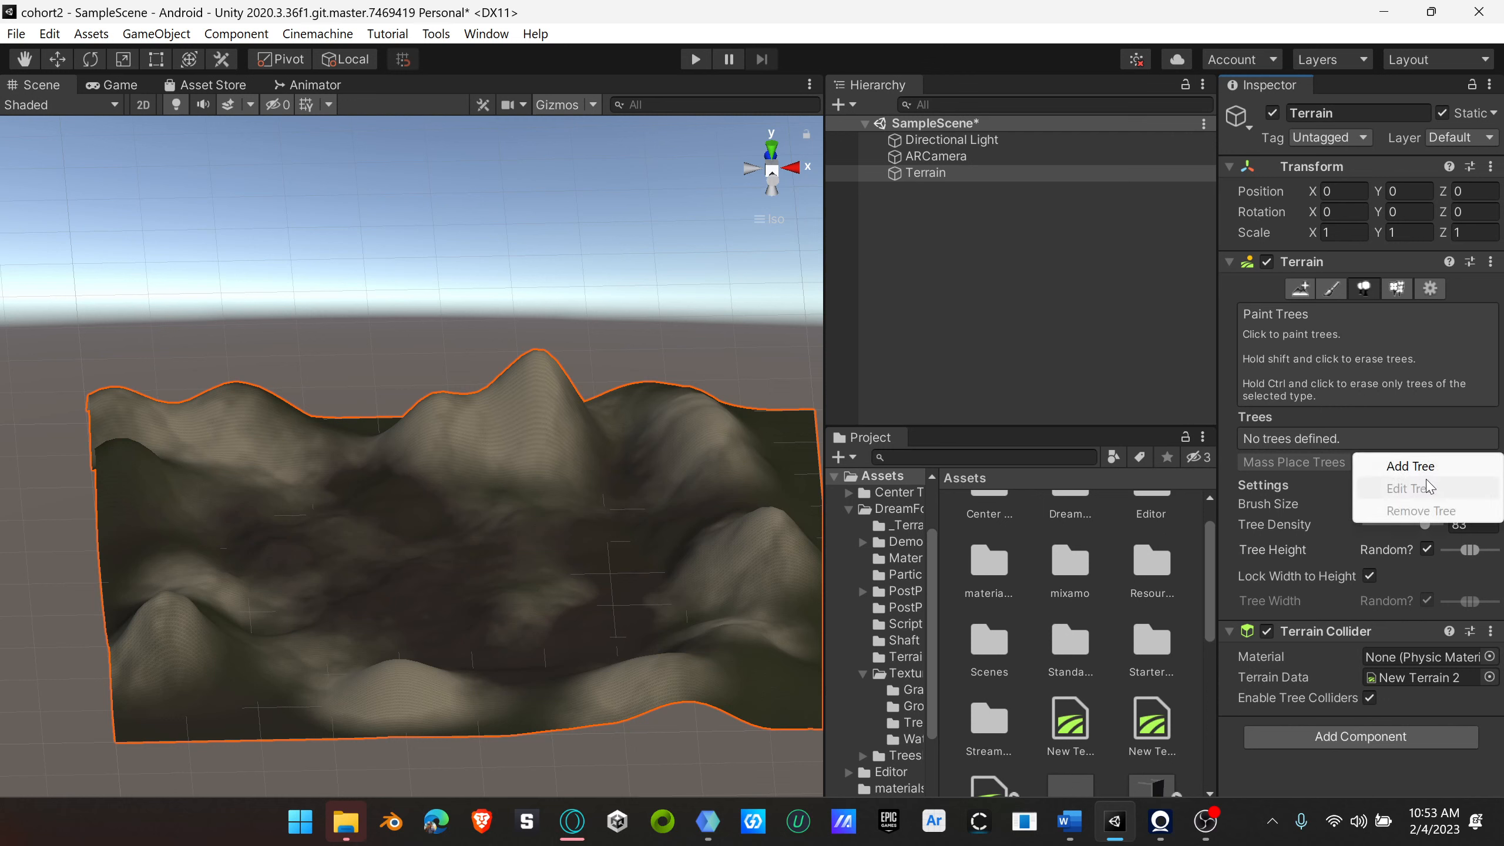
pyautogui.click(1410, 467)
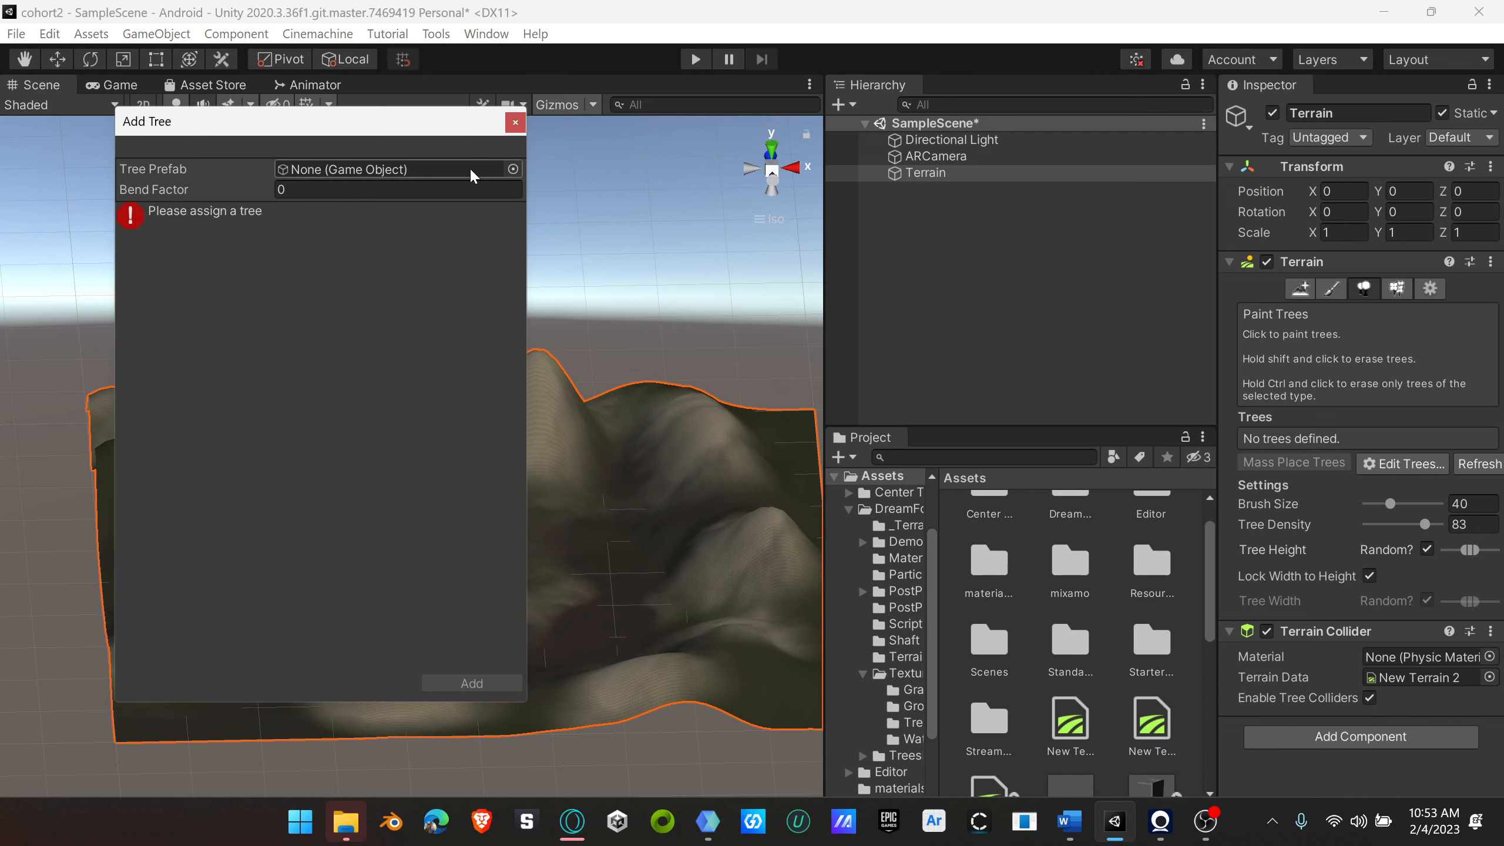
pyautogui.click(512, 170)
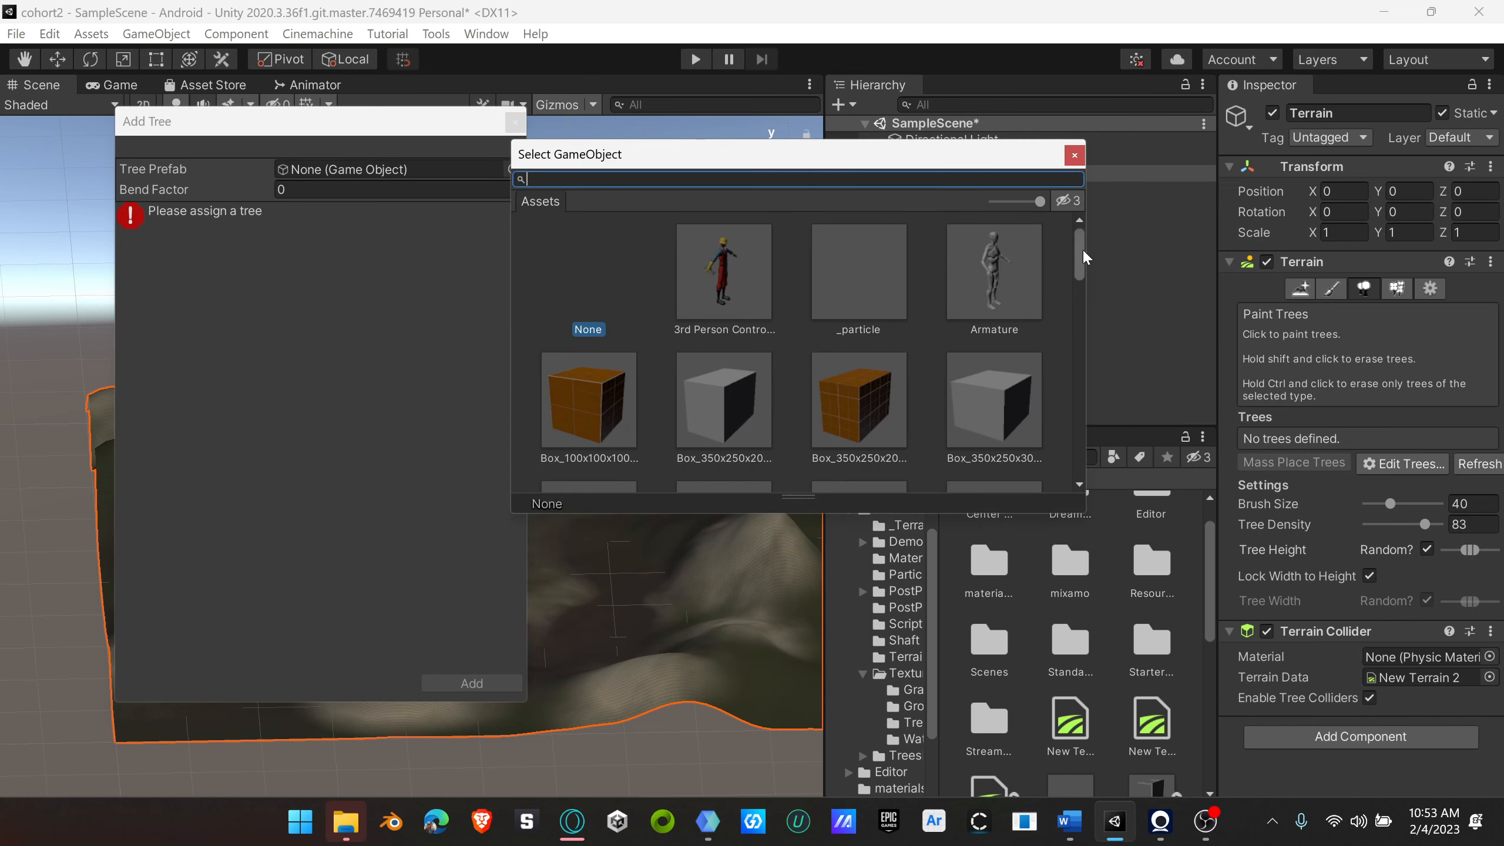
pyautogui.scroll(-3, 1068, 280)
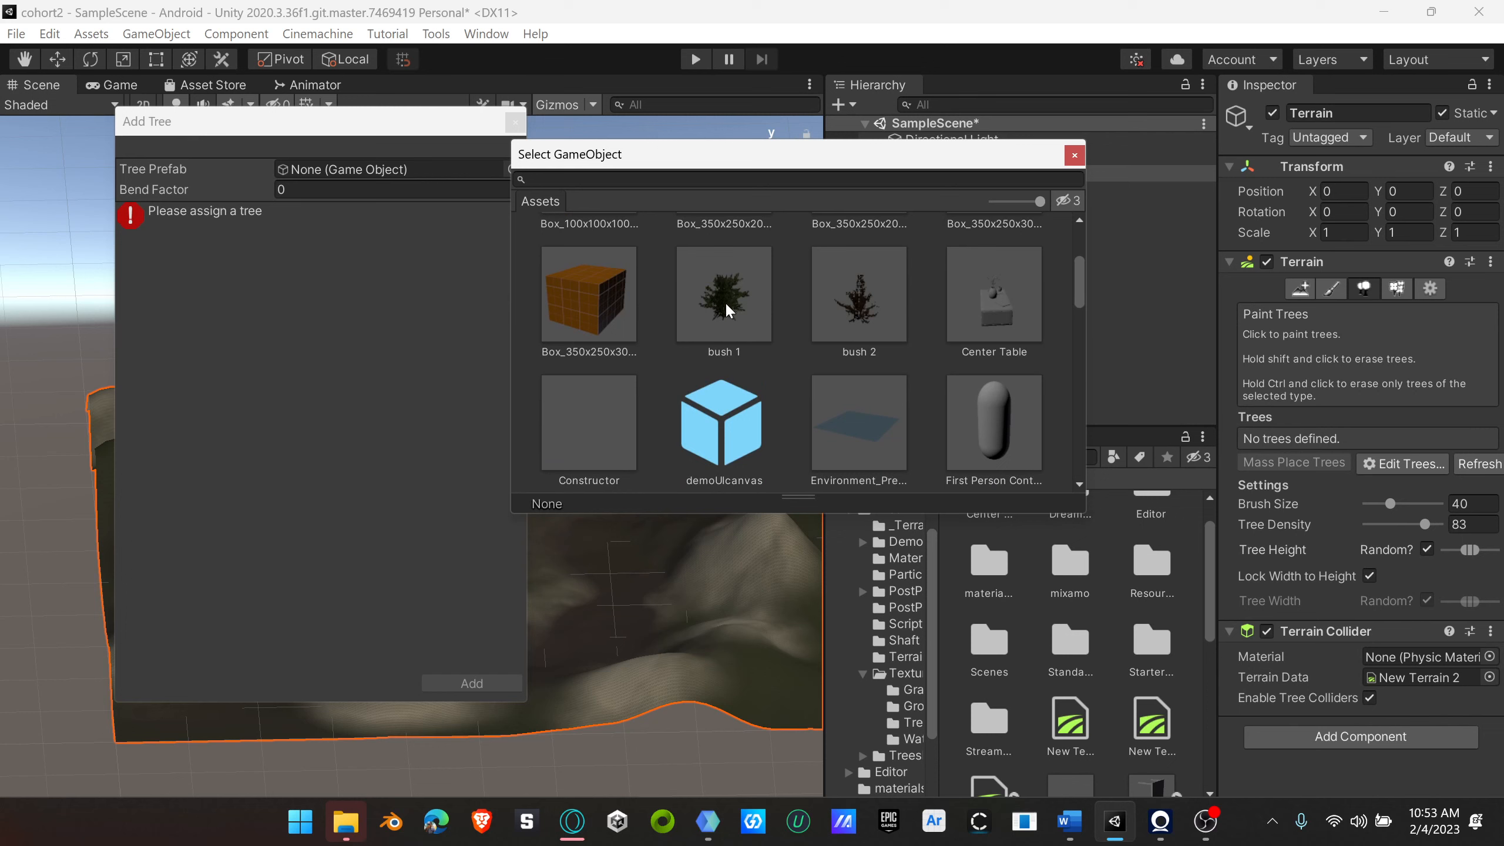
pyautogui.moveTo(1082, 286); pyautogui.dragTo(1028, 376)
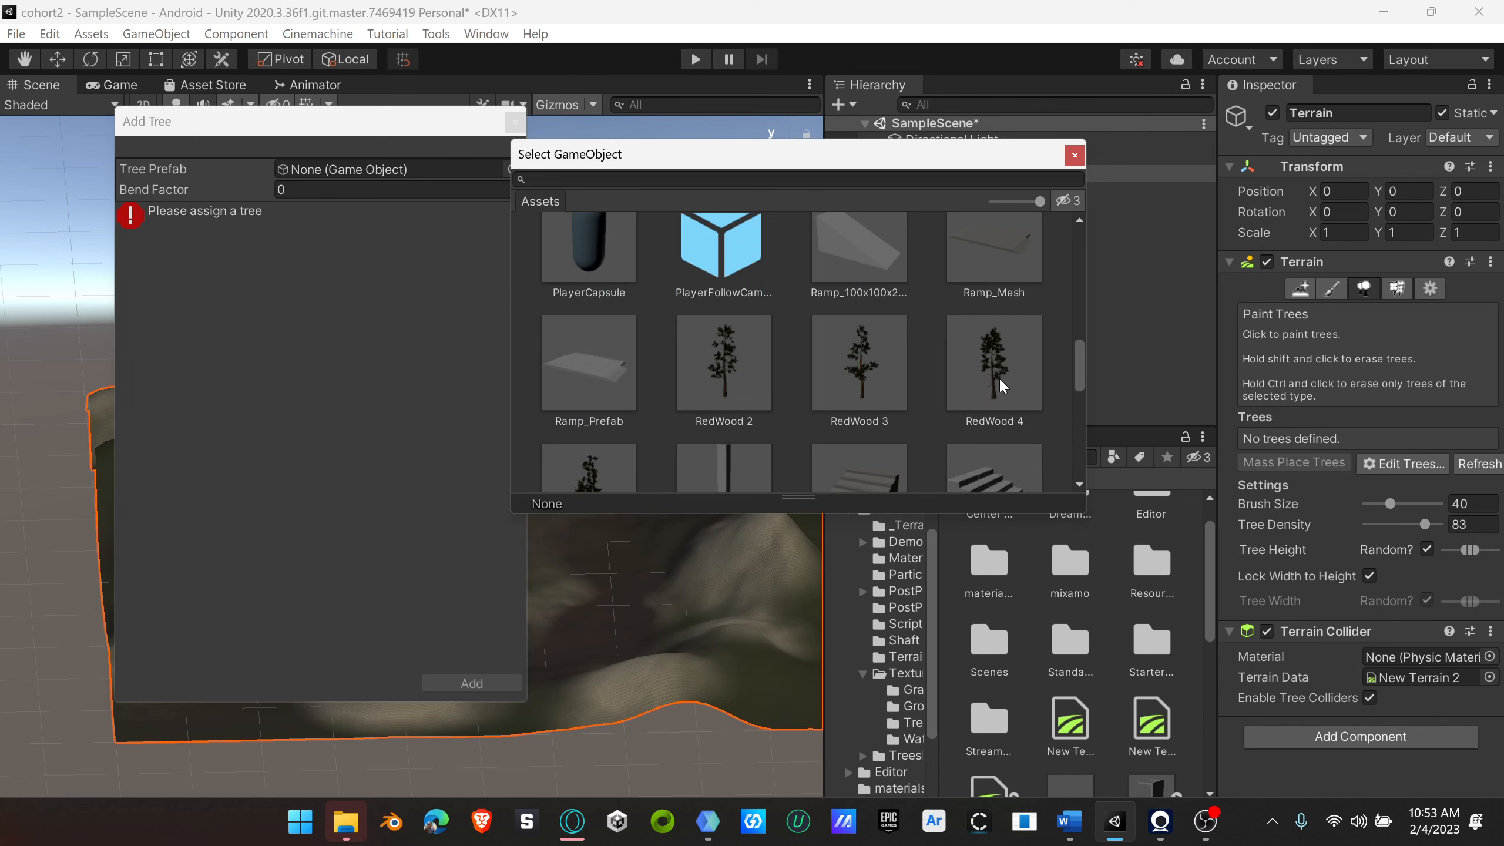
pyautogui.scroll(-1, 964, 367)
pyautogui.click(724, 300)
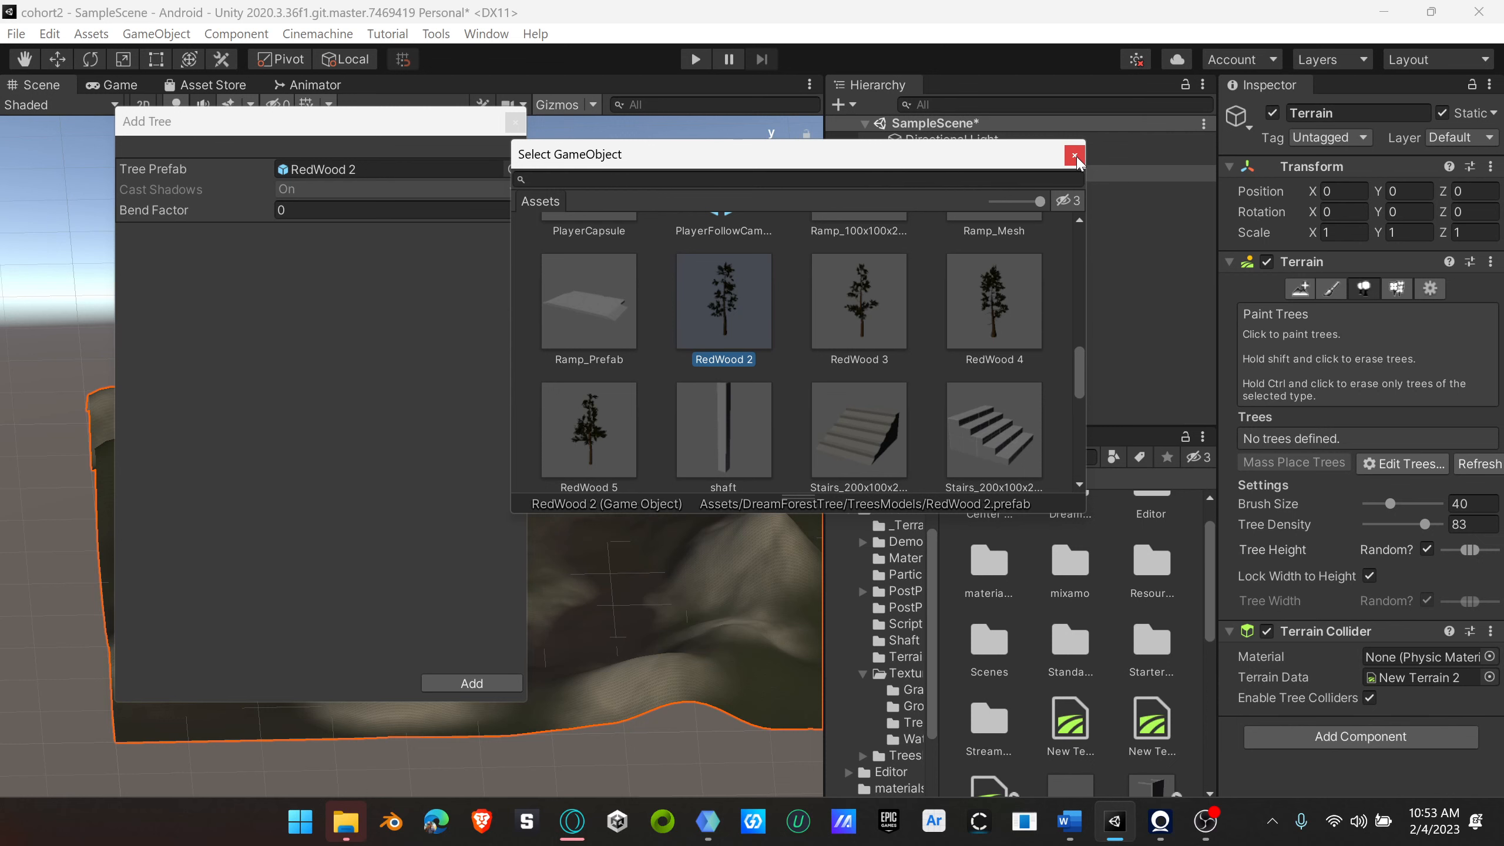
pyautogui.click(469, 682)
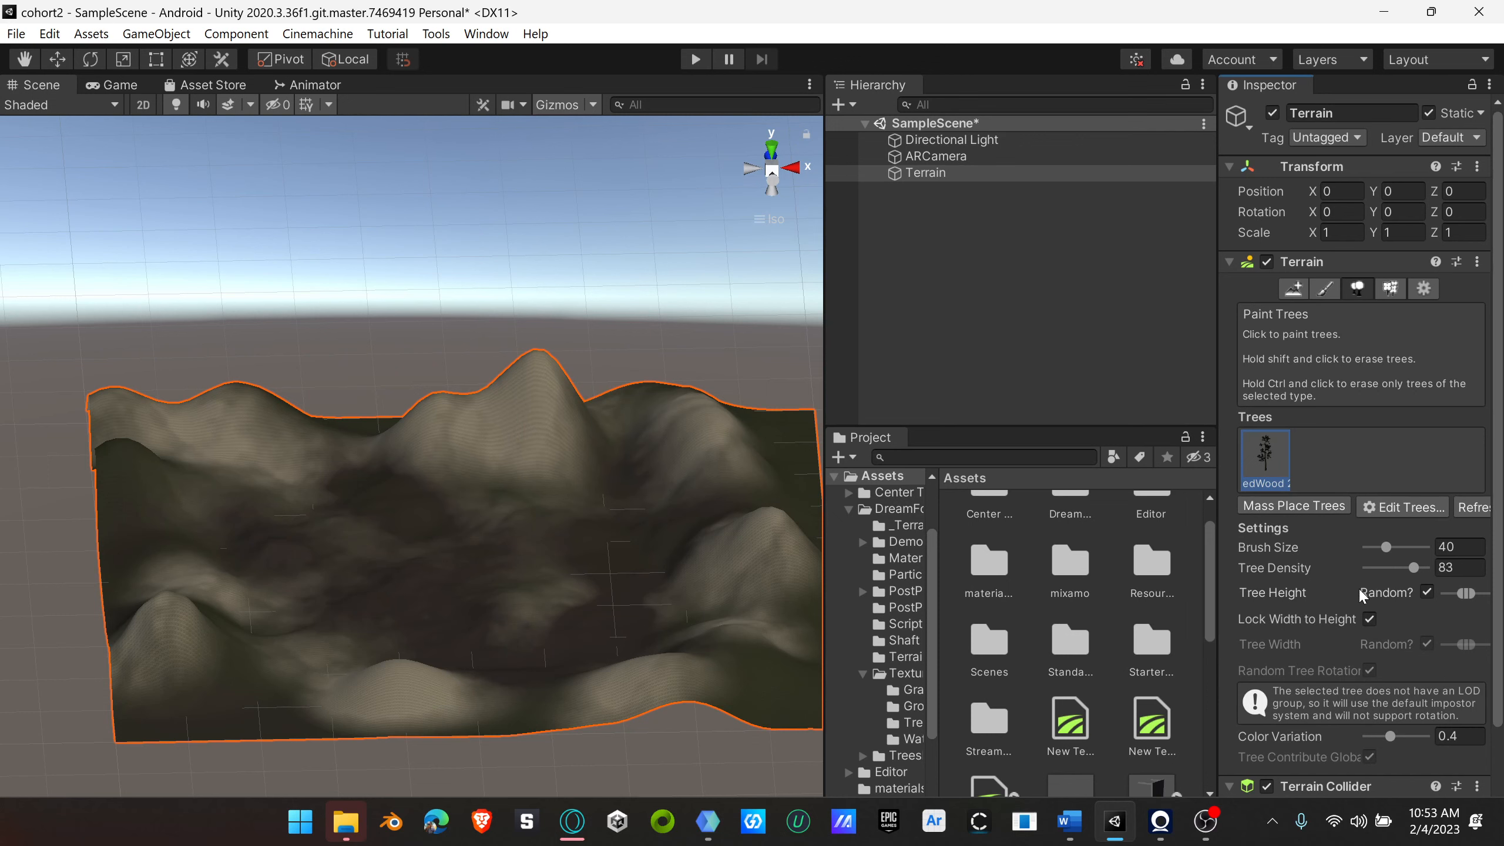
# Step: Paint dense clusters of RedWood 2 trees on the rocky hillside with brush size 40 and tree density 83
pyautogui.scroll(10, 393, 602)
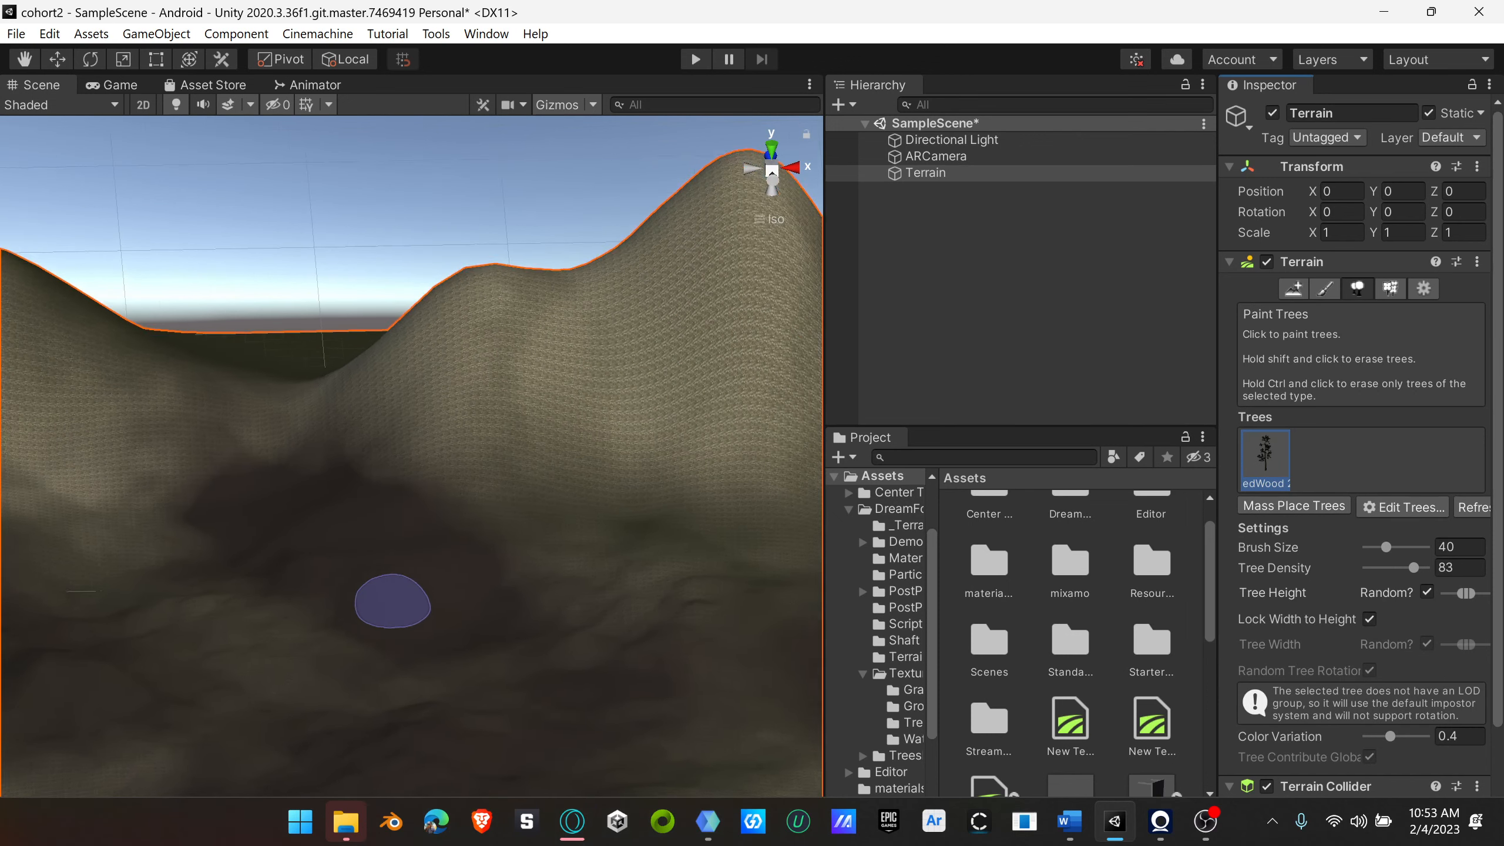
pyautogui.scroll(3, 392, 602)
pyautogui.scroll(3, 392, 602)
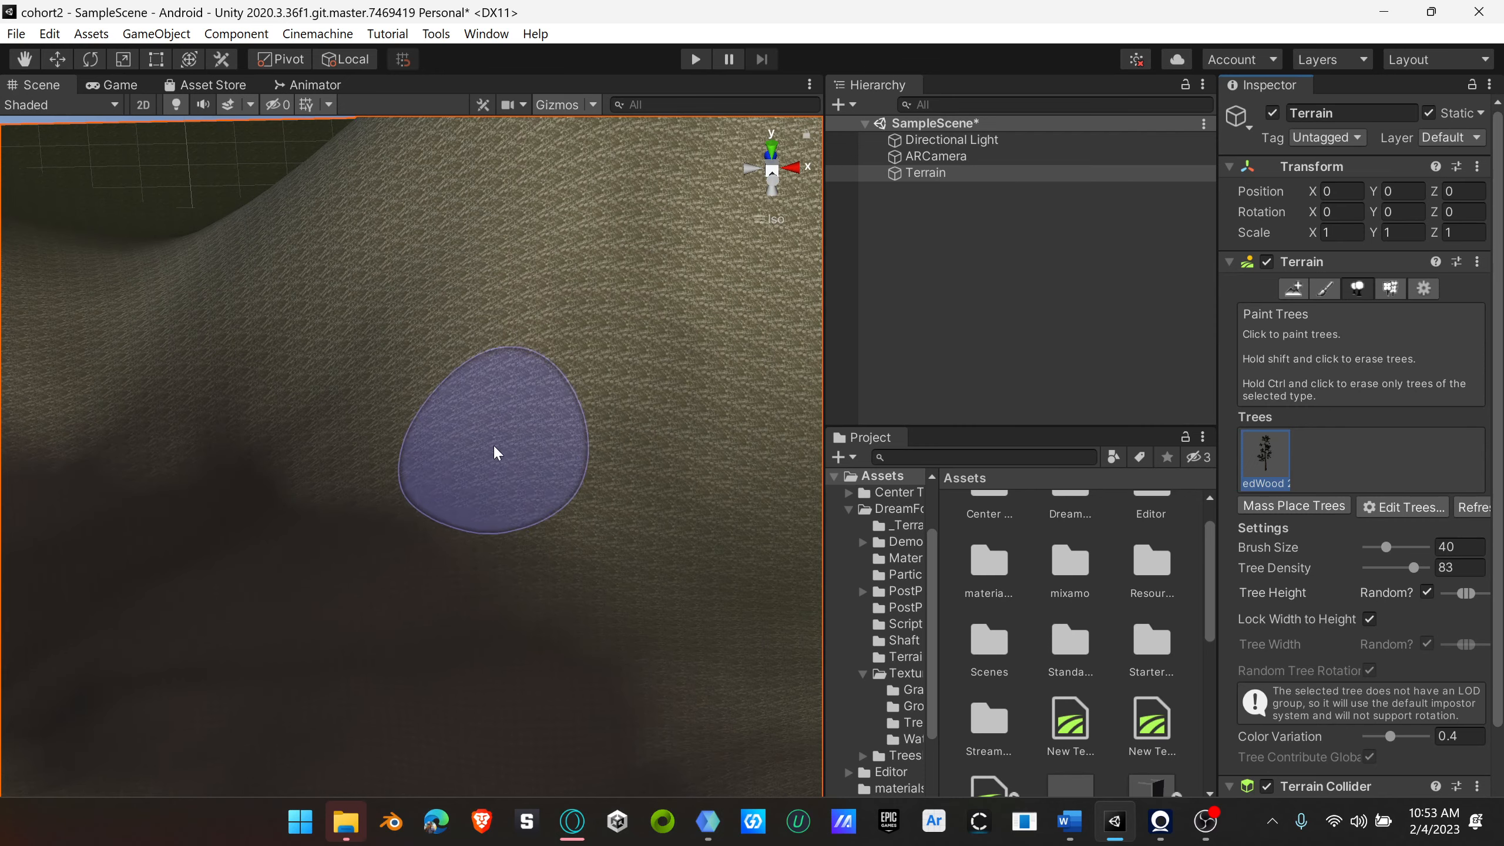
pyautogui.click(498, 450)
pyautogui.moveTo(657, 603)
pyautogui.keyDown('alt'); pyautogui.mouseDown()
pyautogui.moveTo(651, 565)
pyautogui.moveTo(497, 648)
pyautogui.moveTo(420, 561)
pyautogui.moveTo(209, 426)
pyautogui.moveTo(399, 510)
pyautogui.moveTo(591, 514)
pyautogui.moveTo(374, 647)
pyautogui.moveTo(386, 487)
pyautogui.moveTo(486, 252)
pyautogui.moveTo(426, 372)
pyautogui.mouseUp(); pyautogui.keyUp('alt')
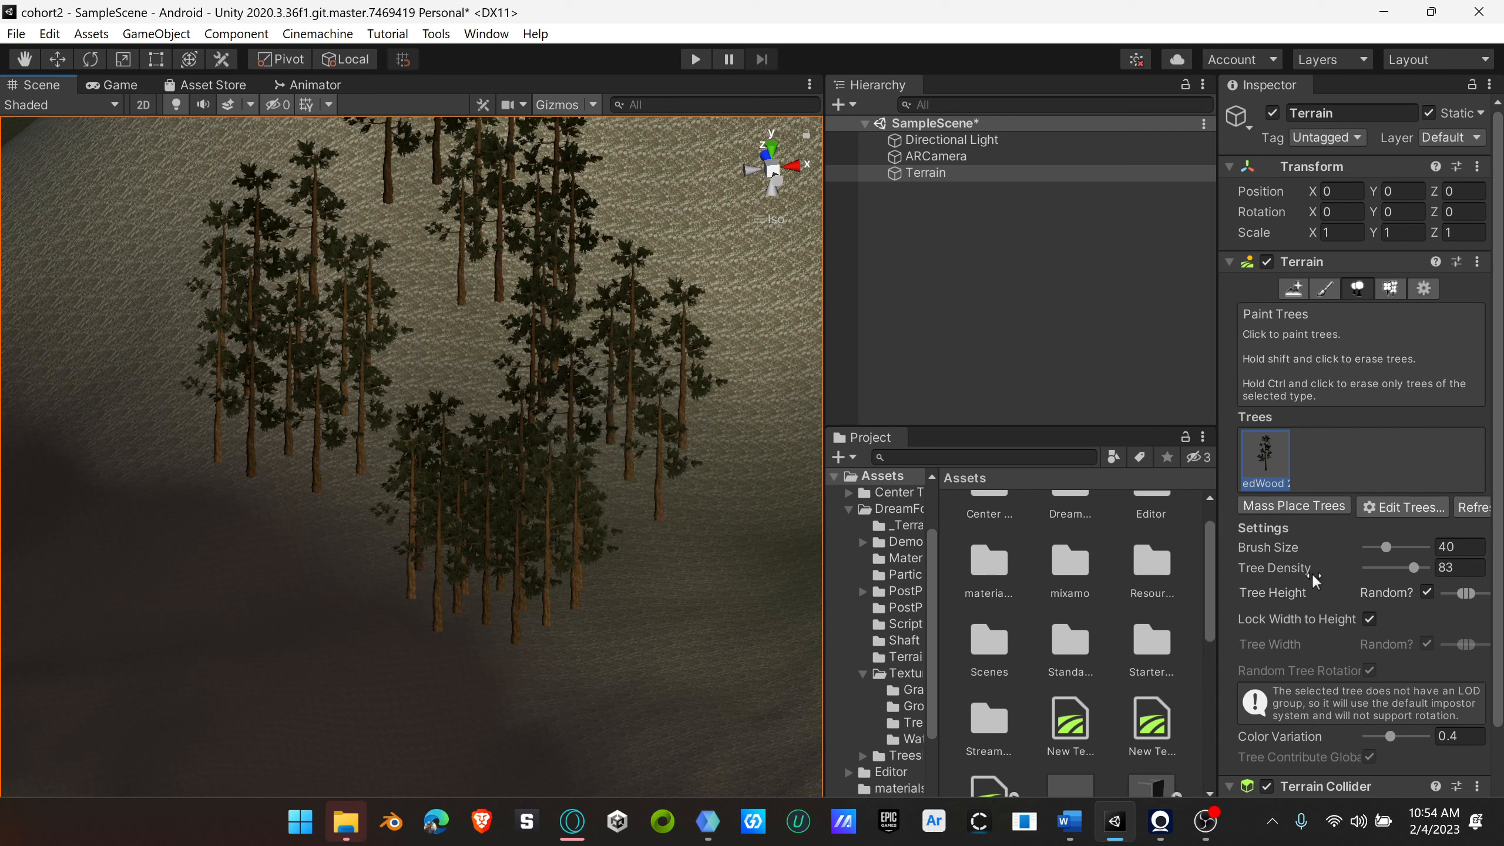
# Step: Set the tree density to 10 and plant a few sparse redwoods on the slope beside the dense cluster
pyautogui.moveTo(1415, 569); pyautogui.dragTo(1342, 574)
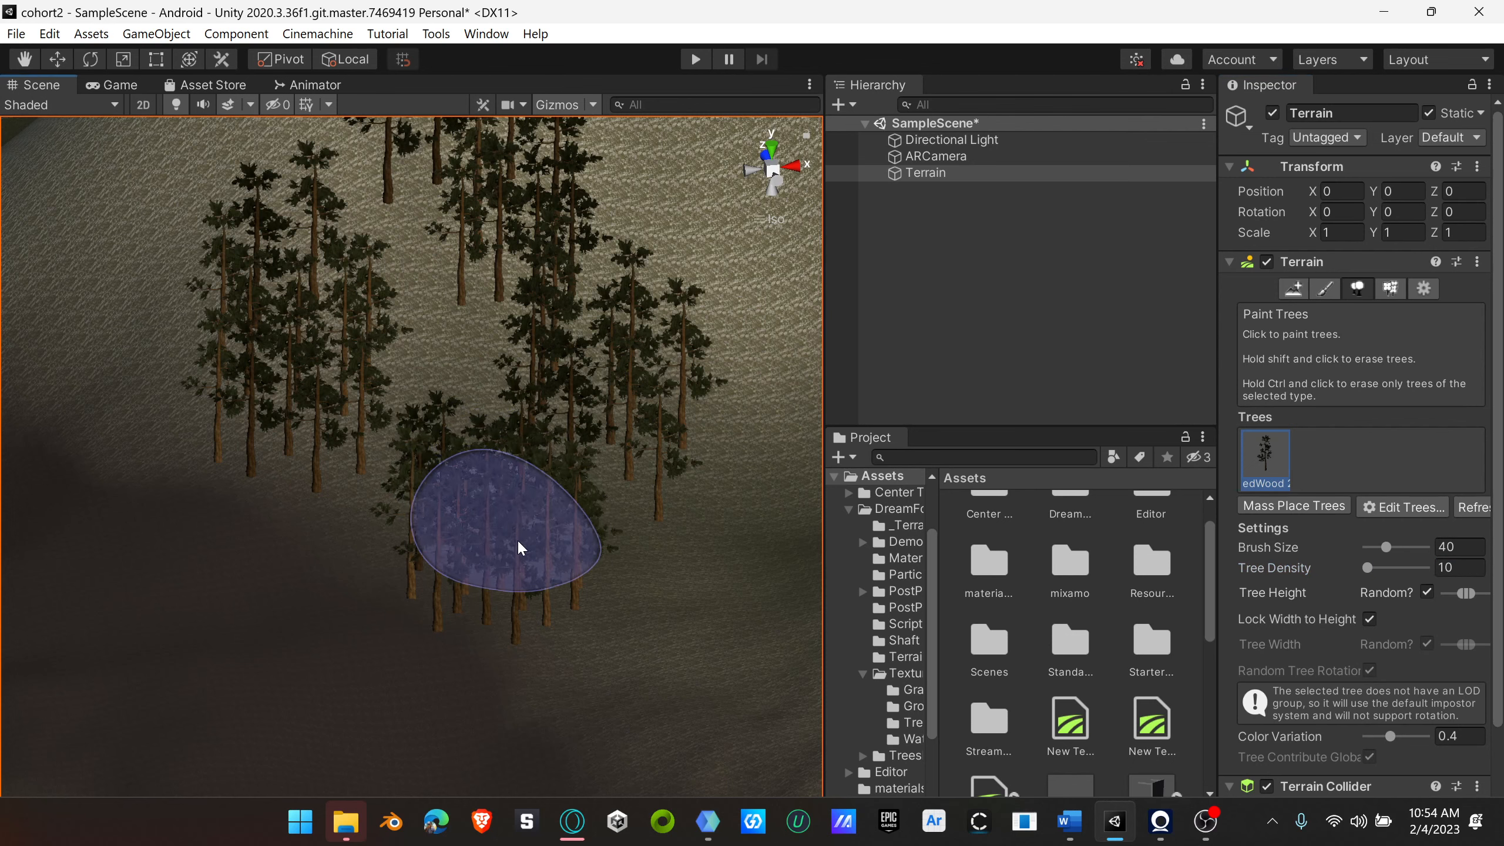
pyautogui.scroll(-4, 602, 519)
pyautogui.scroll(3, 582, 538)
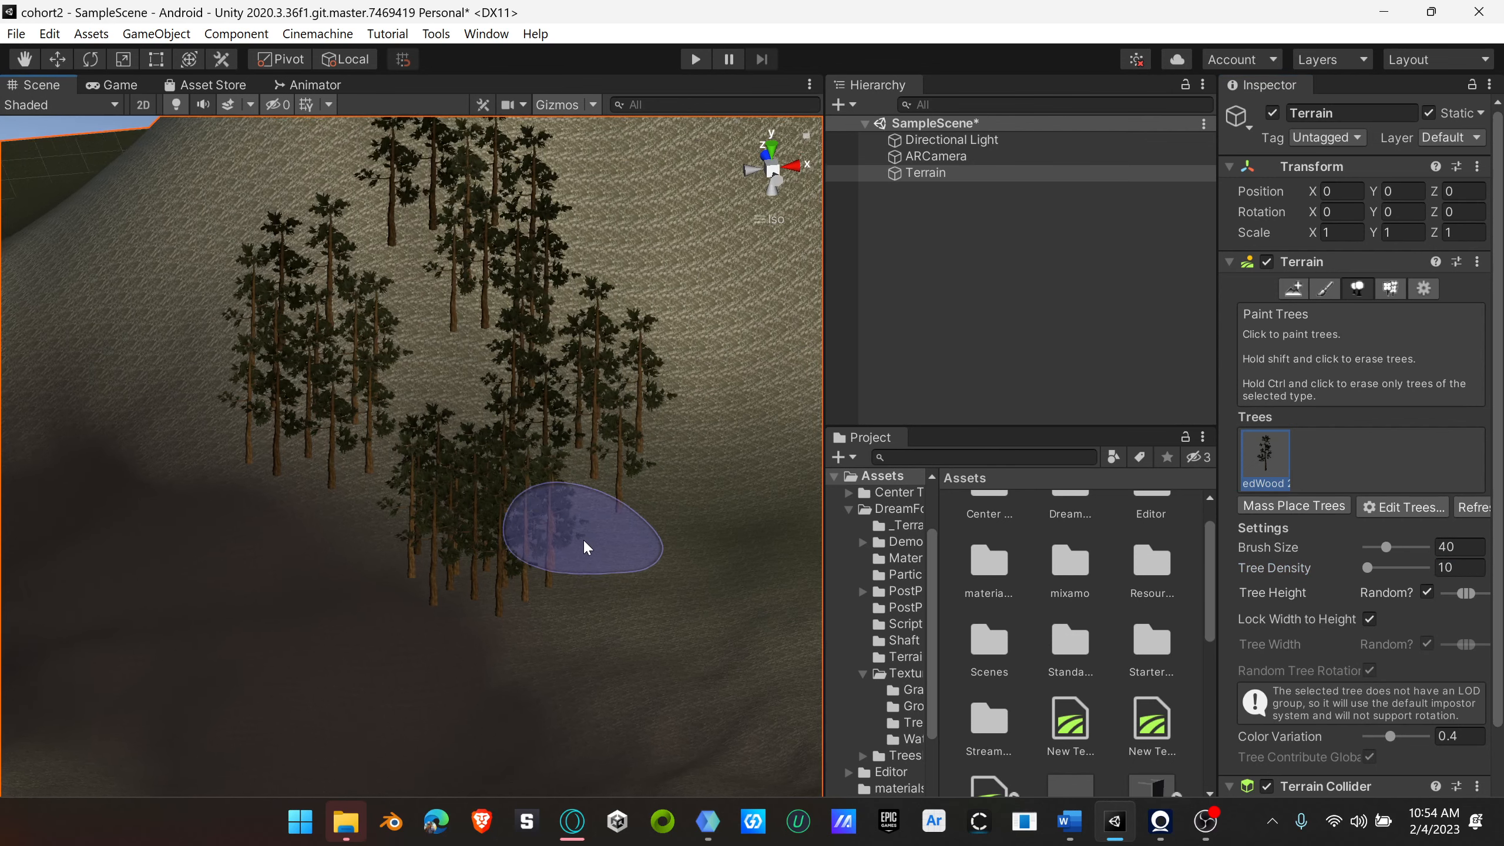
pyautogui.click(690, 591)
pyautogui.click(720, 631)
pyautogui.click(778, 376)
# Step: Set the brush size to 1 and the tree density to 18, and plant a single redwood in the gap between the clusters
pyautogui.click(1367, 568)
pyautogui.moveTo(1386, 548)
pyautogui.mouseDown()
pyautogui.moveTo(1365, 548)
pyautogui.moveTo(1378, 550)
pyautogui.mouseUp()
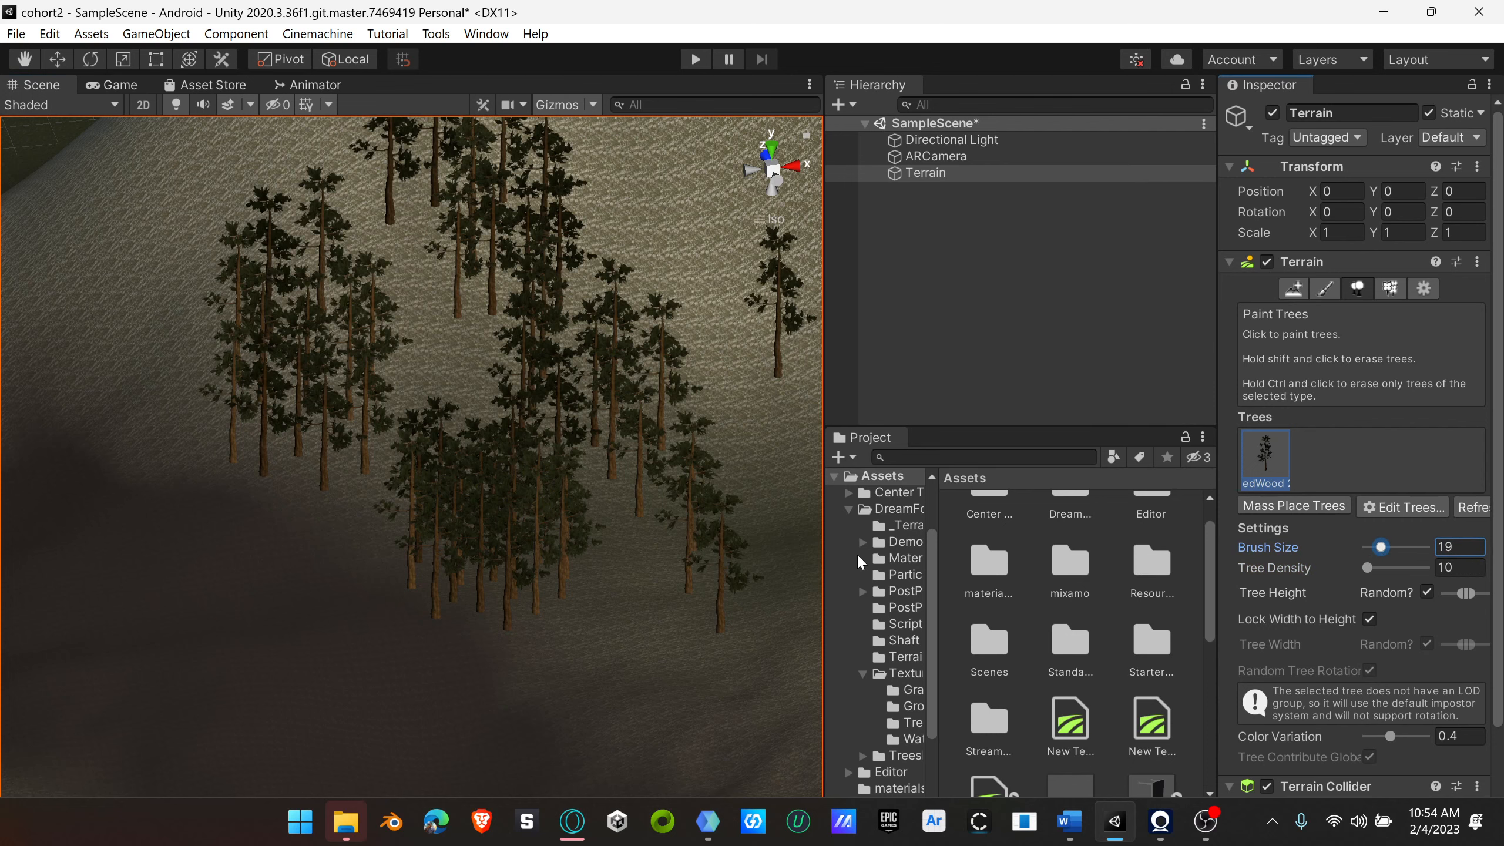
pyautogui.scroll(-2, 201, 547)
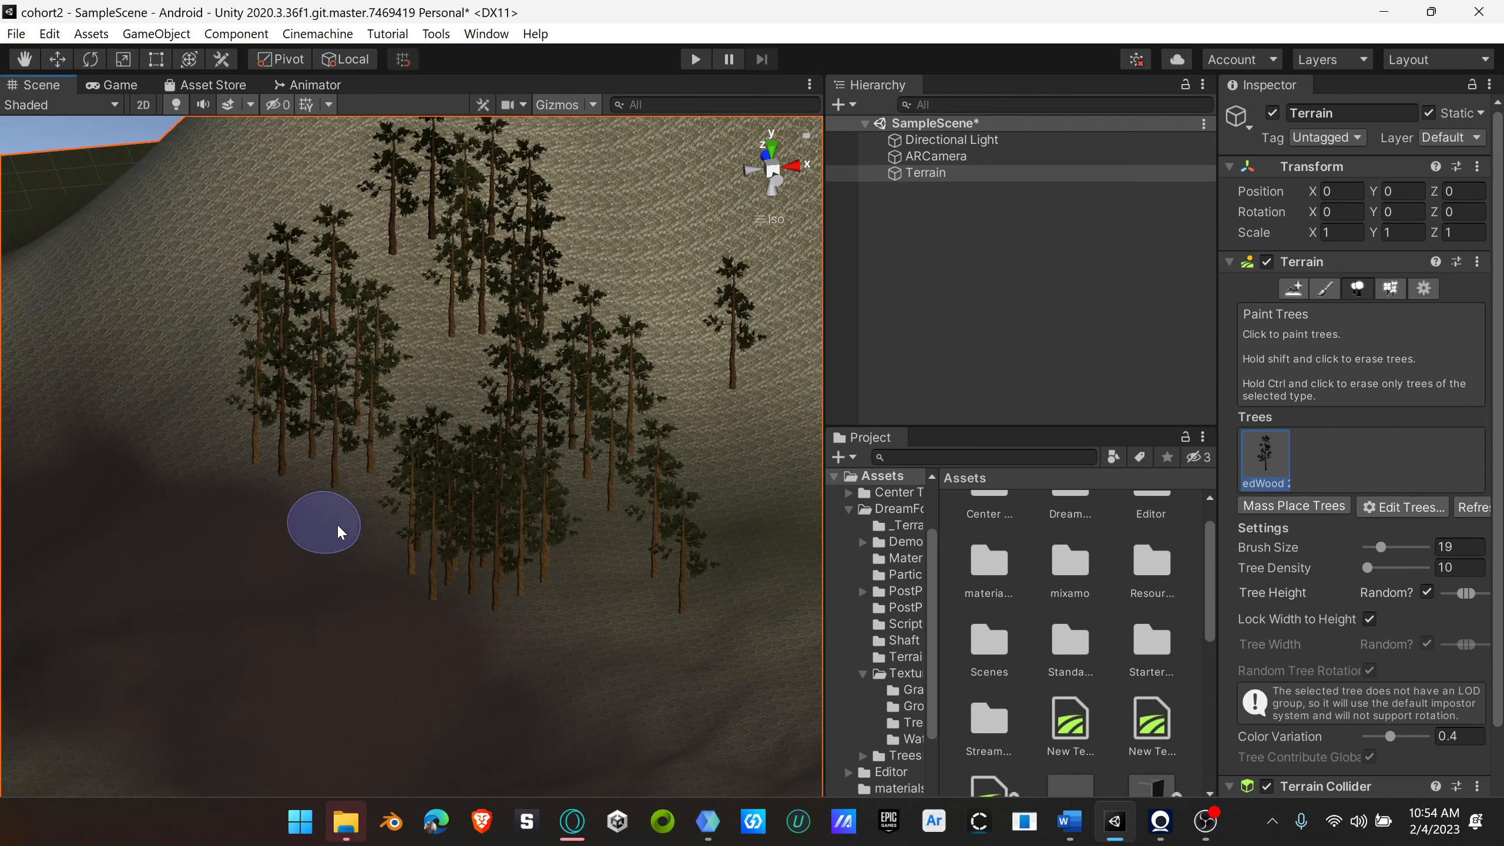
pyautogui.scroll(5, 341, 532)
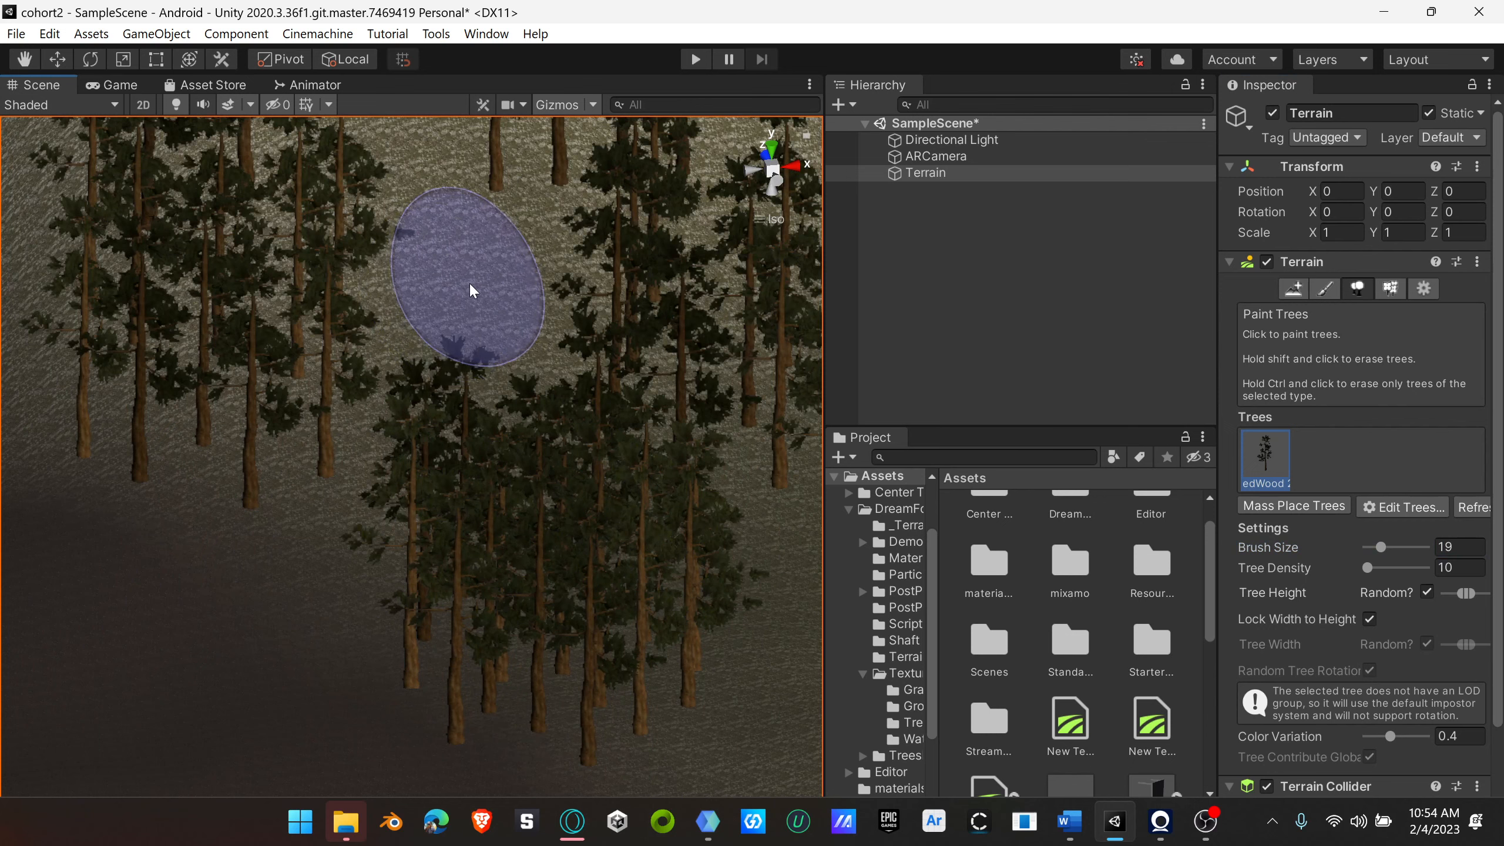
pyautogui.scroll(-1, 482, 311)
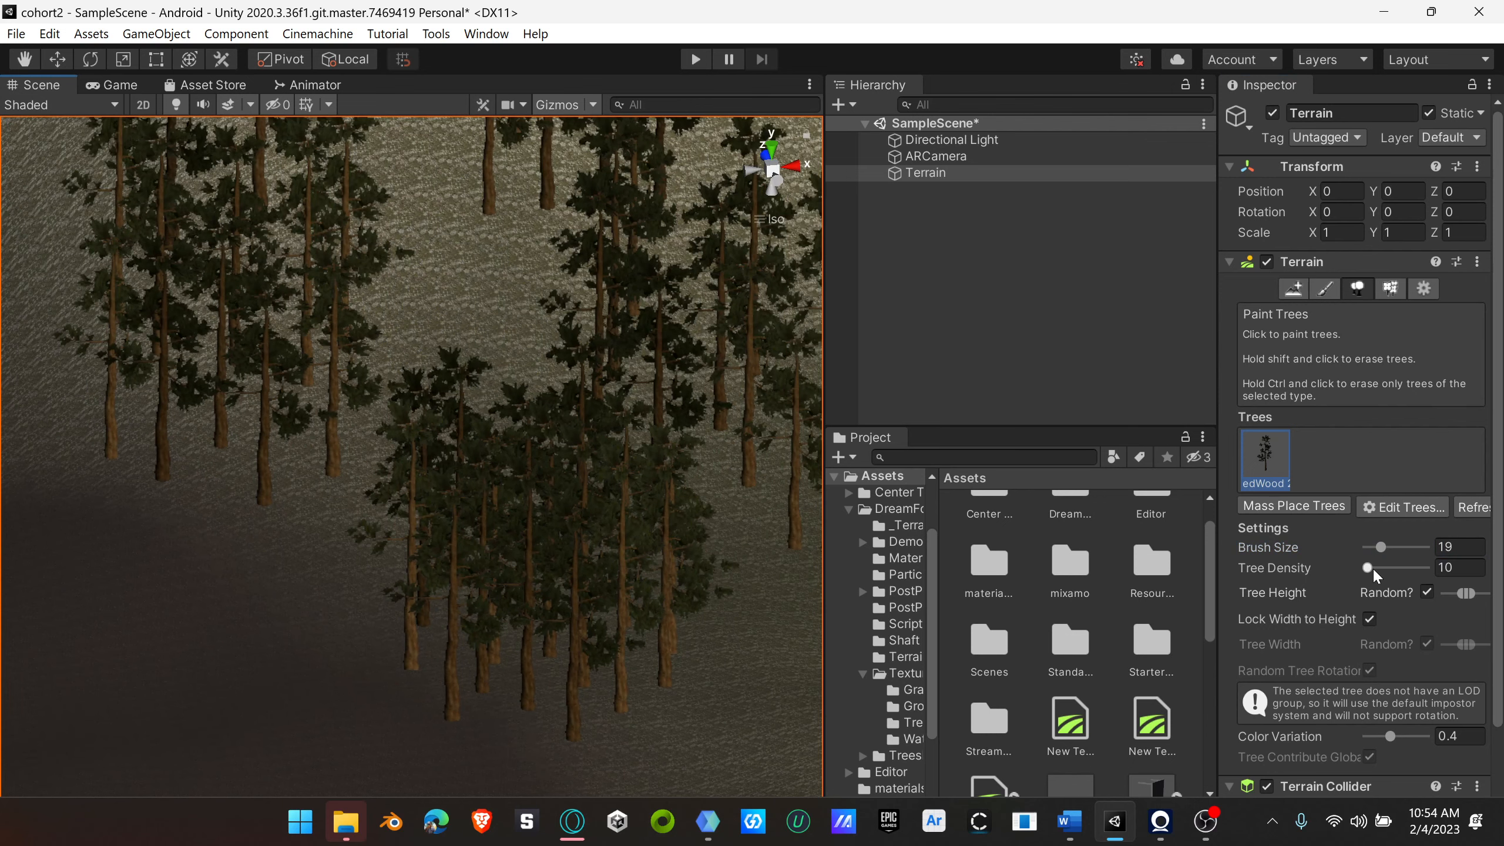
pyautogui.moveTo(1372, 566)
pyautogui.mouseDown()
pyautogui.moveTo(1395, 551)
pyautogui.moveTo(1347, 557)
pyautogui.mouseUp()
pyautogui.click(474, 290)
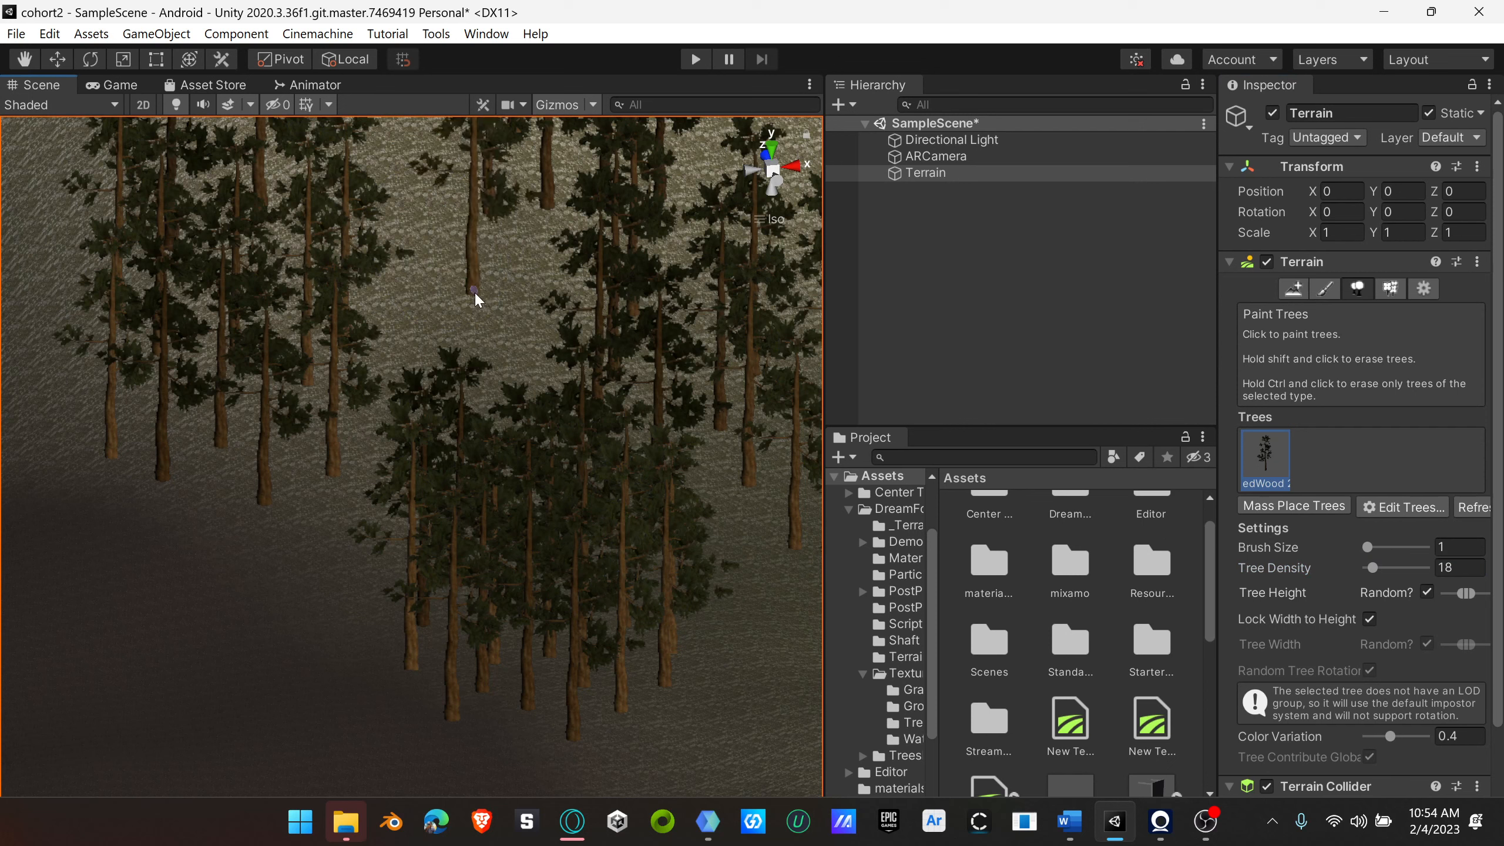
# Step: Plant individual redwoods along both sides and the lower edge of the grove with the size 1 brush
pyautogui.click(1367, 548)
pyautogui.scroll(-1, 424, 376)
pyautogui.click(738, 622)
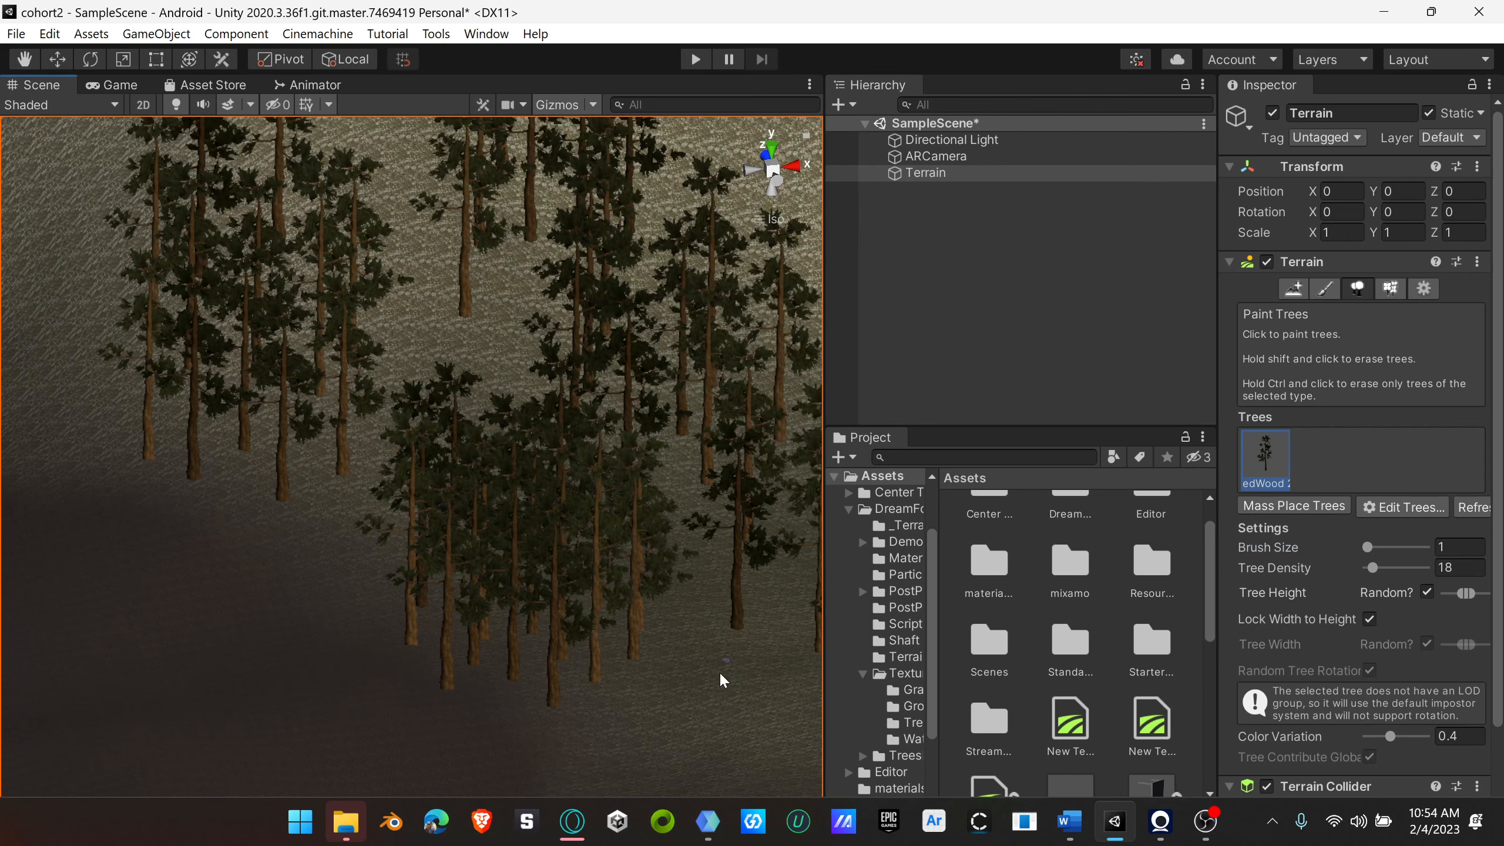
pyautogui.click(704, 696)
pyautogui.click(766, 708)
pyautogui.click(265, 641)
pyautogui.click(321, 591)
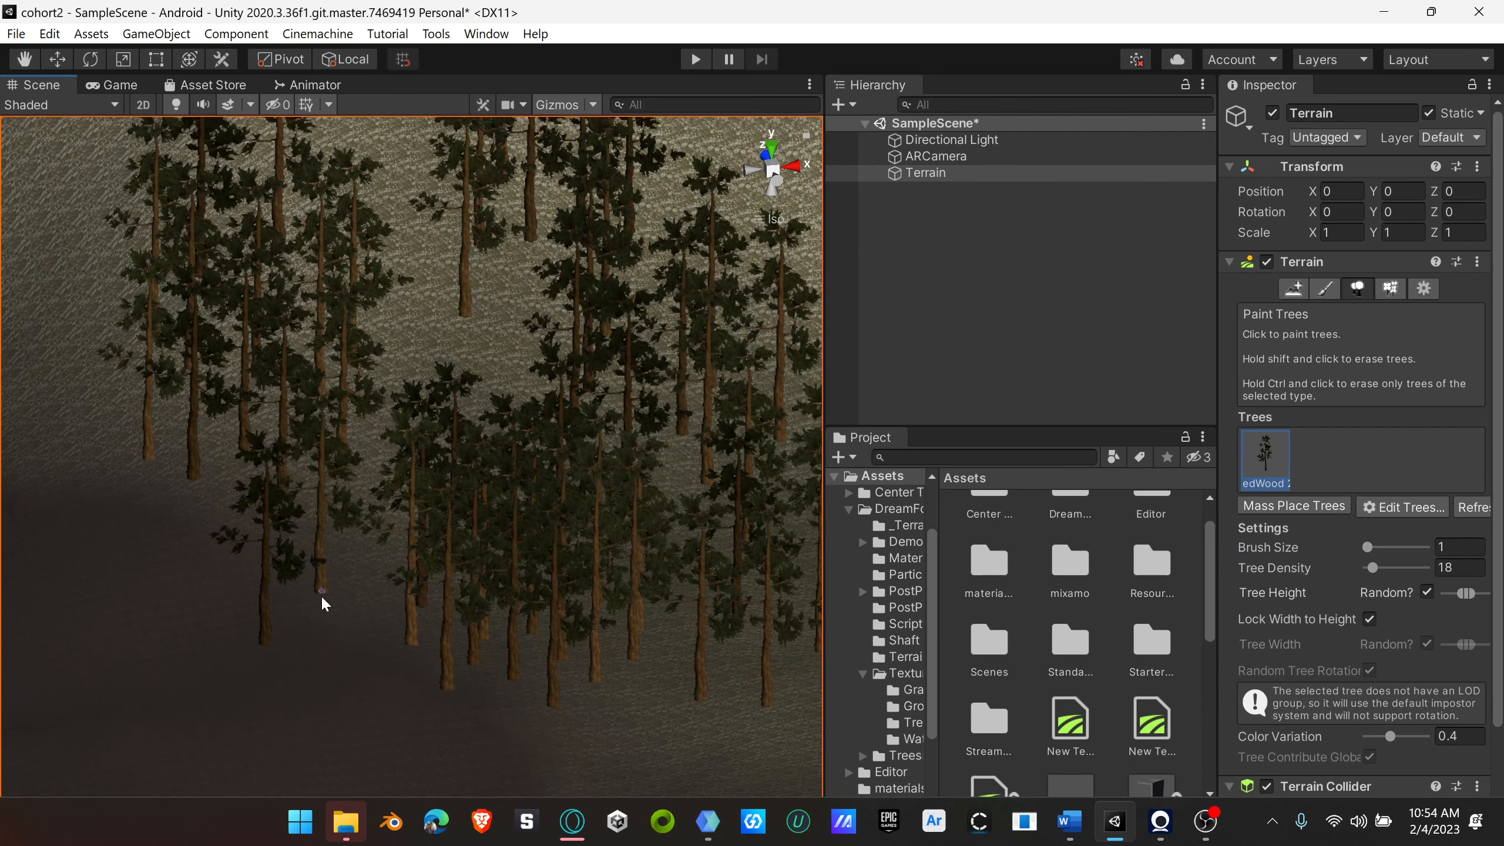
pyautogui.click(166, 585)
pyautogui.click(51, 493)
pyautogui.scroll(-3, 147, 618)
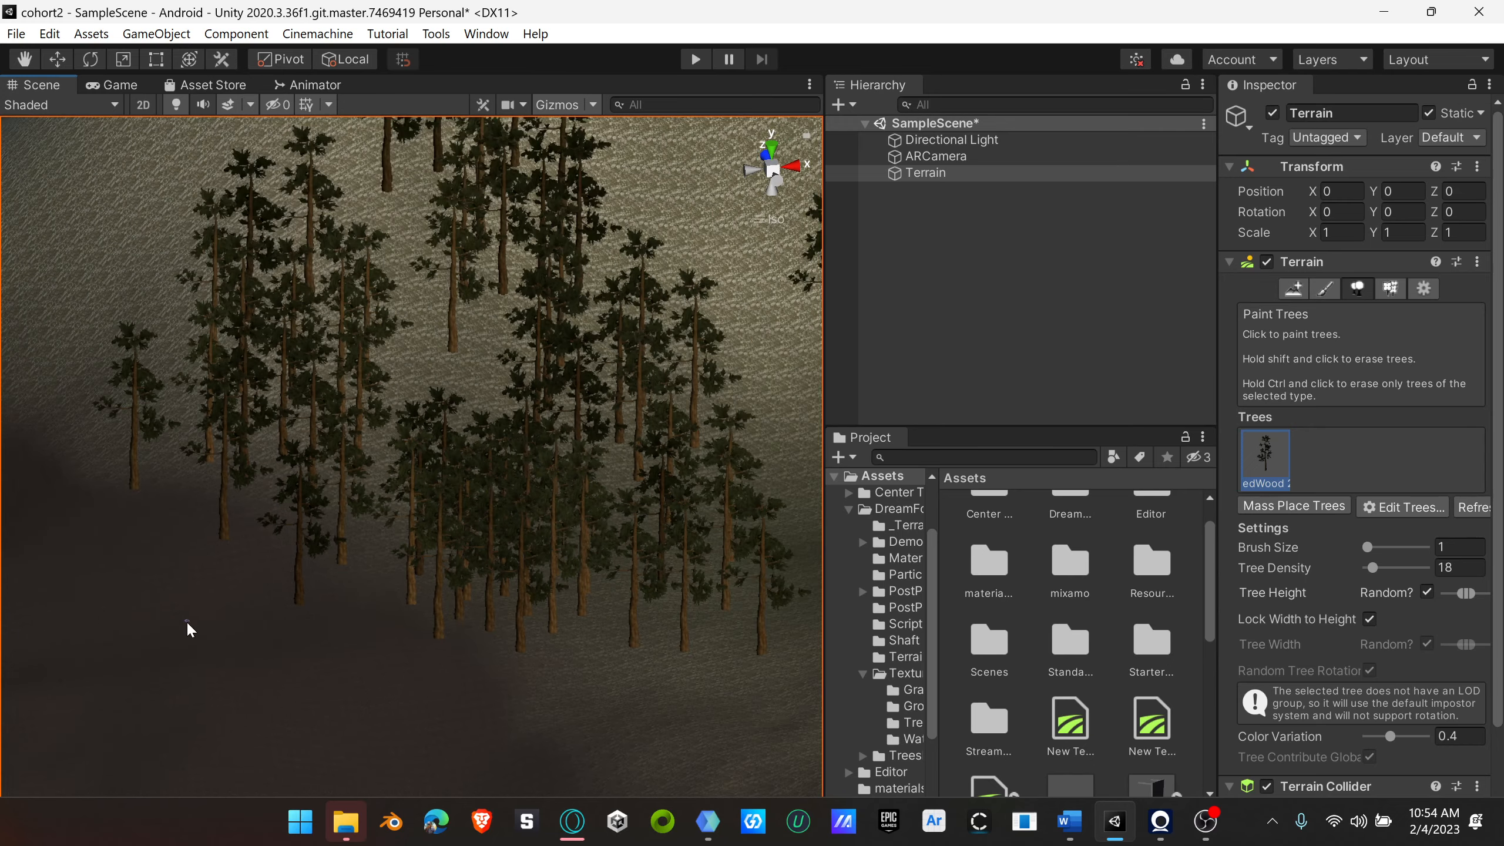
# Step: Plant a few scattered single redwoods on the dark valley floor just below the grove
pyautogui.moveTo(424, 645)
pyautogui.mouseDown(button='right')
pyautogui.moveTo(527, 551)
pyautogui.moveTo(476, 665)
pyautogui.moveTo(439, 649)
pyautogui.mouseUp(button='right')
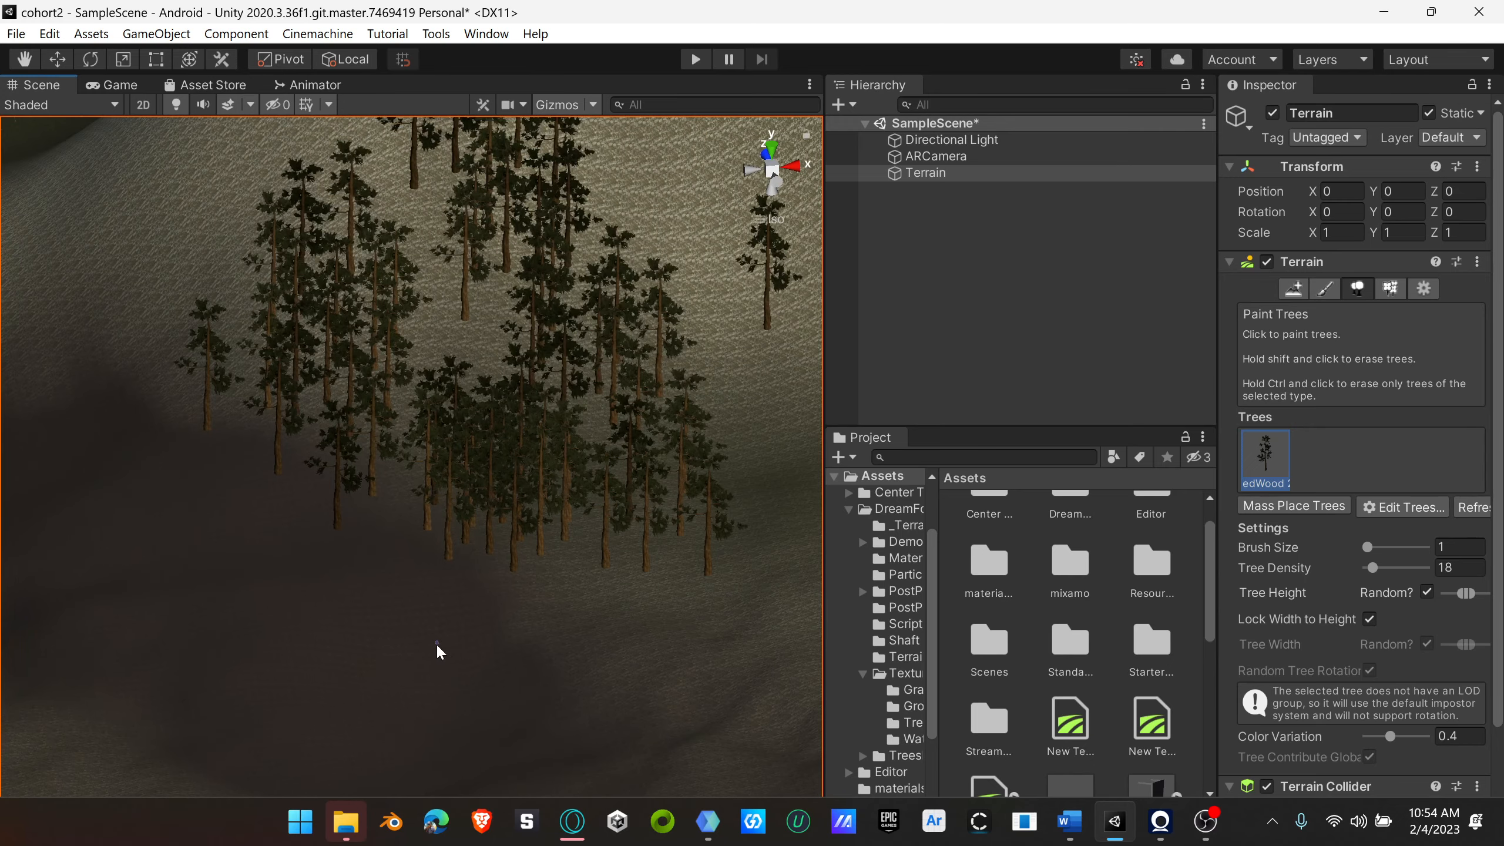
pyautogui.click(630, 682)
pyautogui.click(766, 640)
pyautogui.click(458, 670)
pyautogui.click(279, 556)
# Step: Plant seven single redwoods along the foot and lower slopes of the hills next to the grove
pyautogui.scroll(-3, 278, 556)
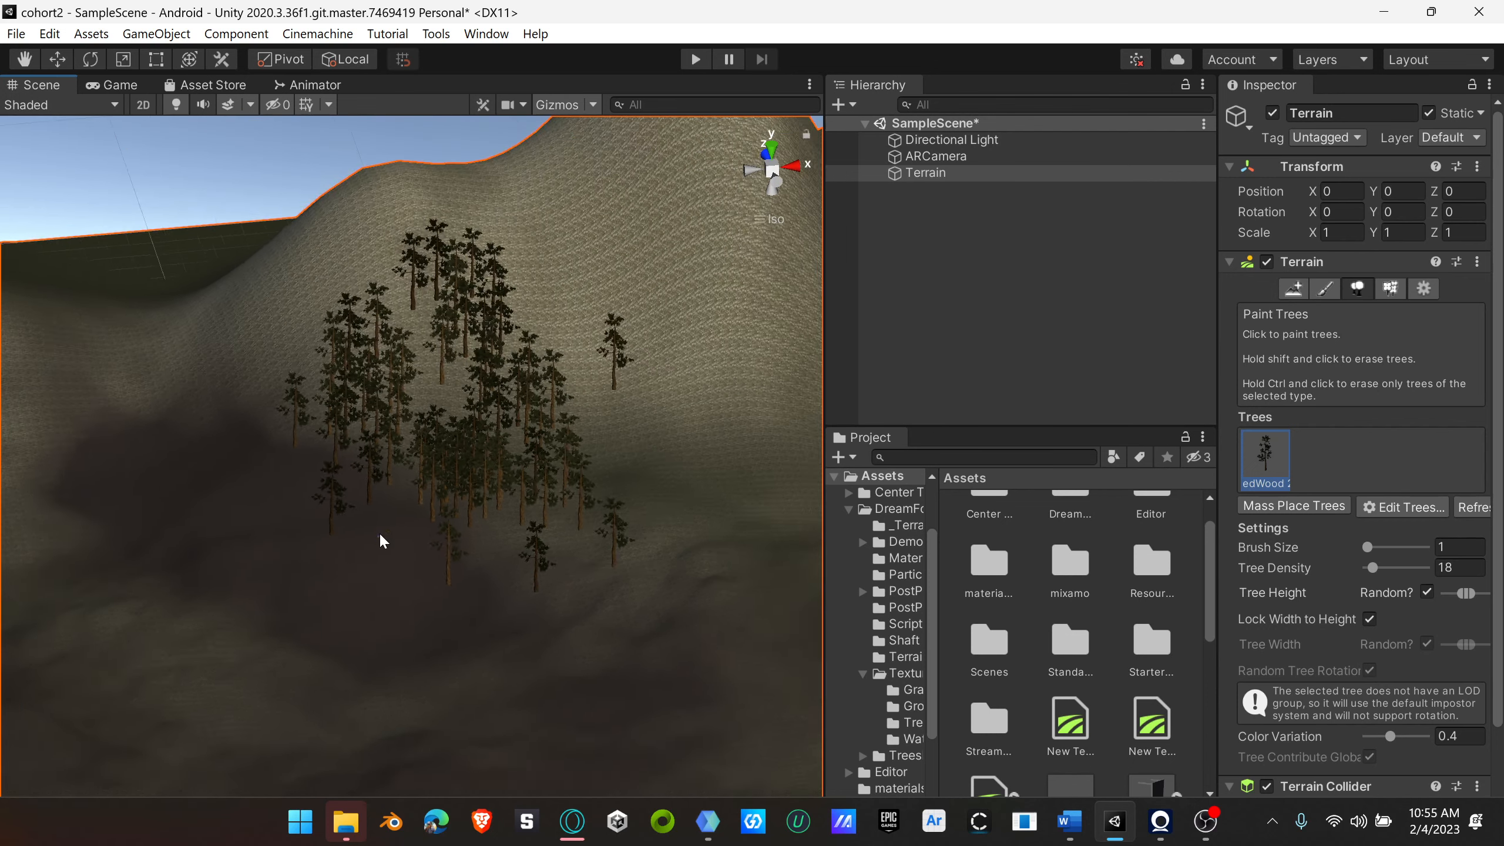
pyautogui.moveTo(381, 539)
pyautogui.mouseDown(button='right')
pyautogui.moveTo(543, 574)
pyautogui.moveTo(356, 473)
pyautogui.moveTo(295, 547)
pyautogui.moveTo(288, 620)
pyautogui.moveTo(292, 520)
pyautogui.moveTo(383, 448)
pyautogui.mouseUp(button='right')
pyautogui.click(383, 449)
pyautogui.click(279, 522)
pyautogui.click(152, 521)
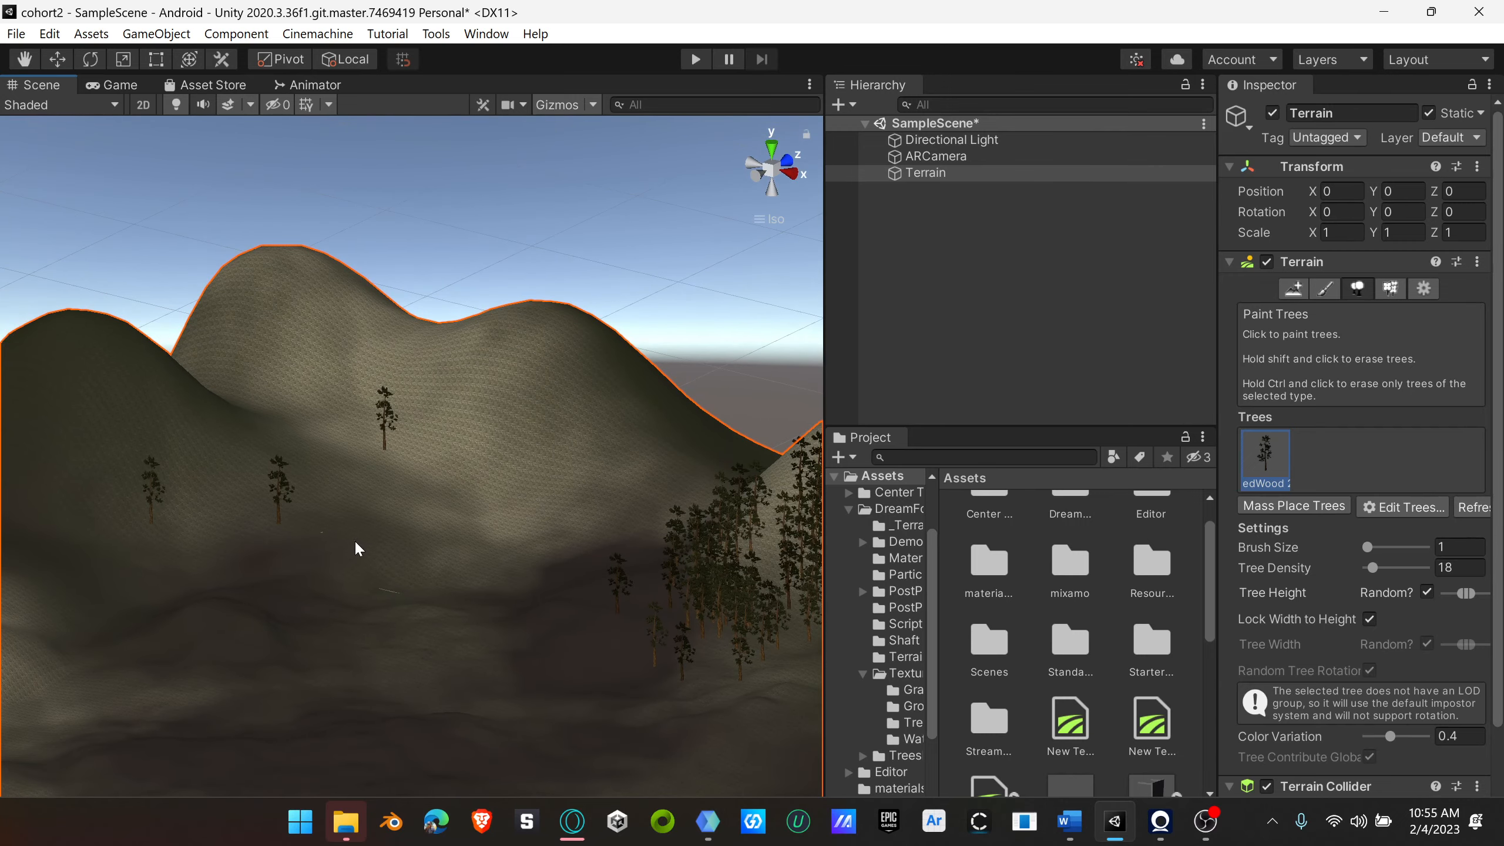
pyautogui.click(367, 539)
pyautogui.click(414, 502)
pyautogui.click(537, 522)
pyautogui.click(457, 532)
# Step: Scatter single redwoods across the whole valley floor and up to the slopes behind the grove's peak
pyautogui.scroll(-5, 467, 600)
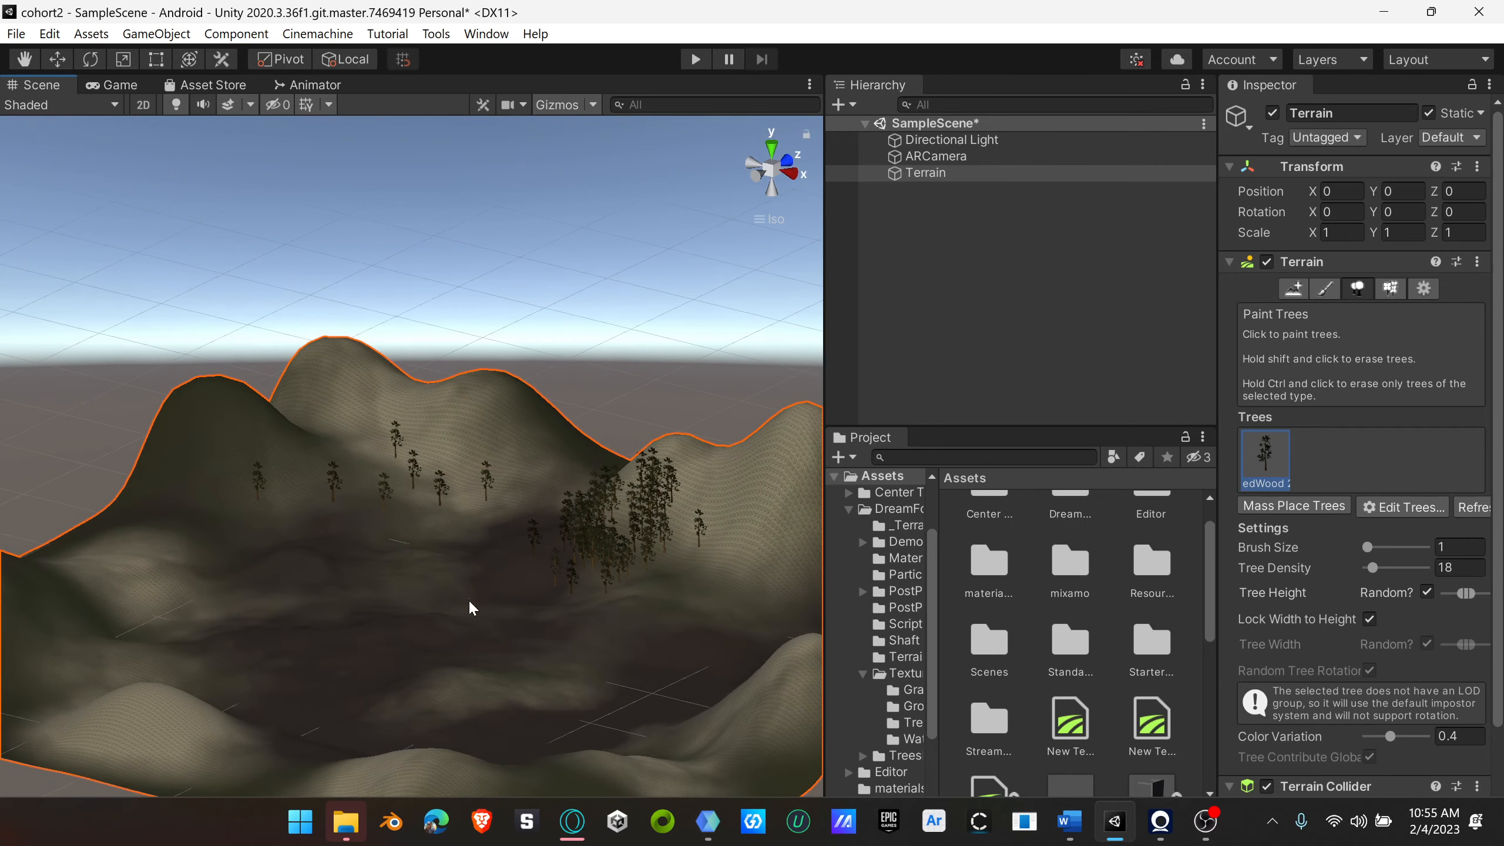
pyautogui.moveTo(467, 600); pyautogui.dragTo(444, 731, button='right')
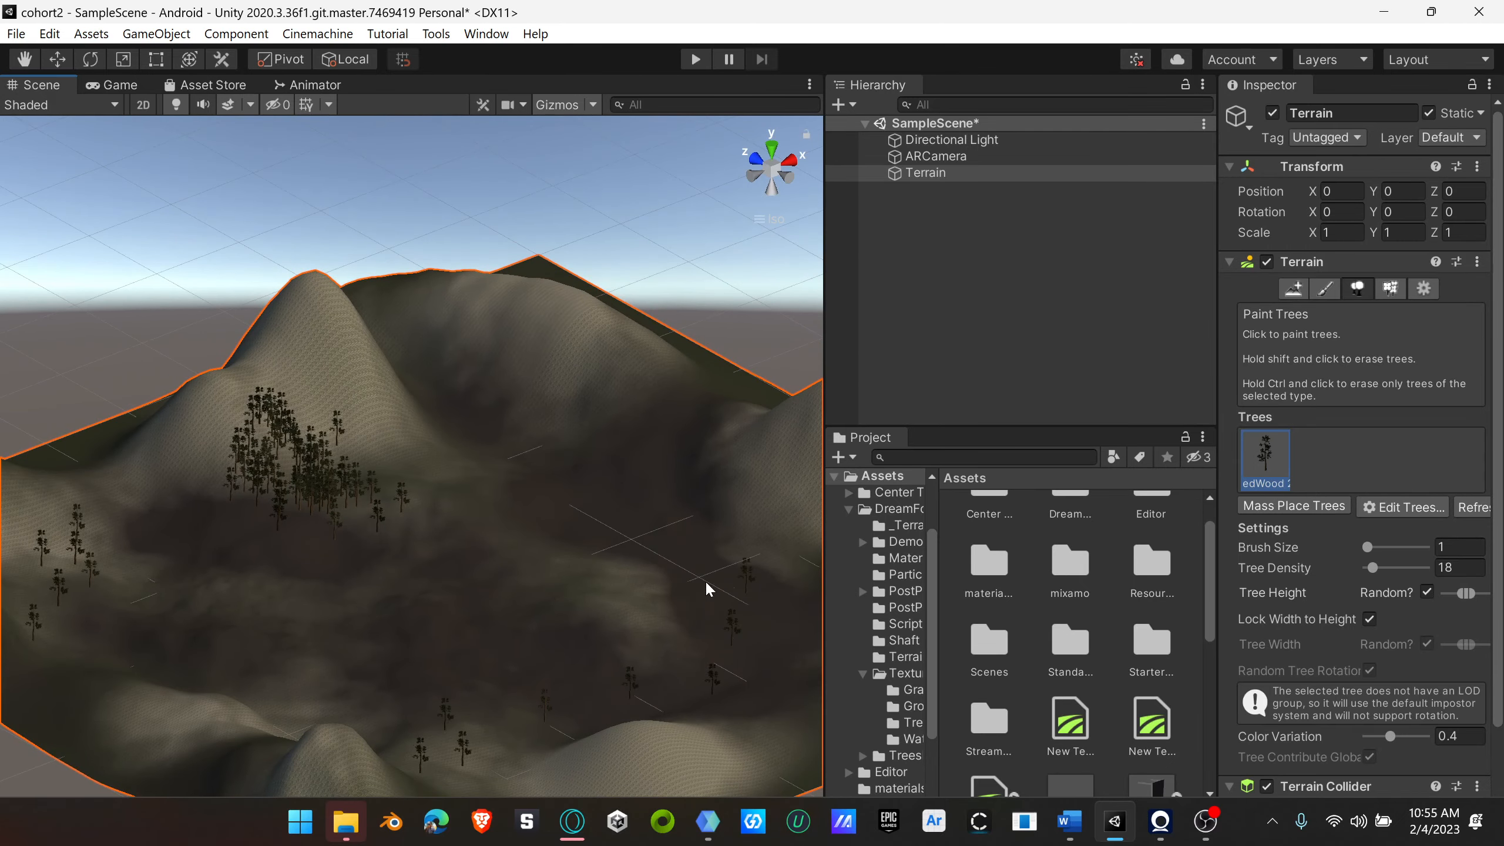
pyautogui.moveTo(443, 400); pyautogui.dragTo(439, 586)
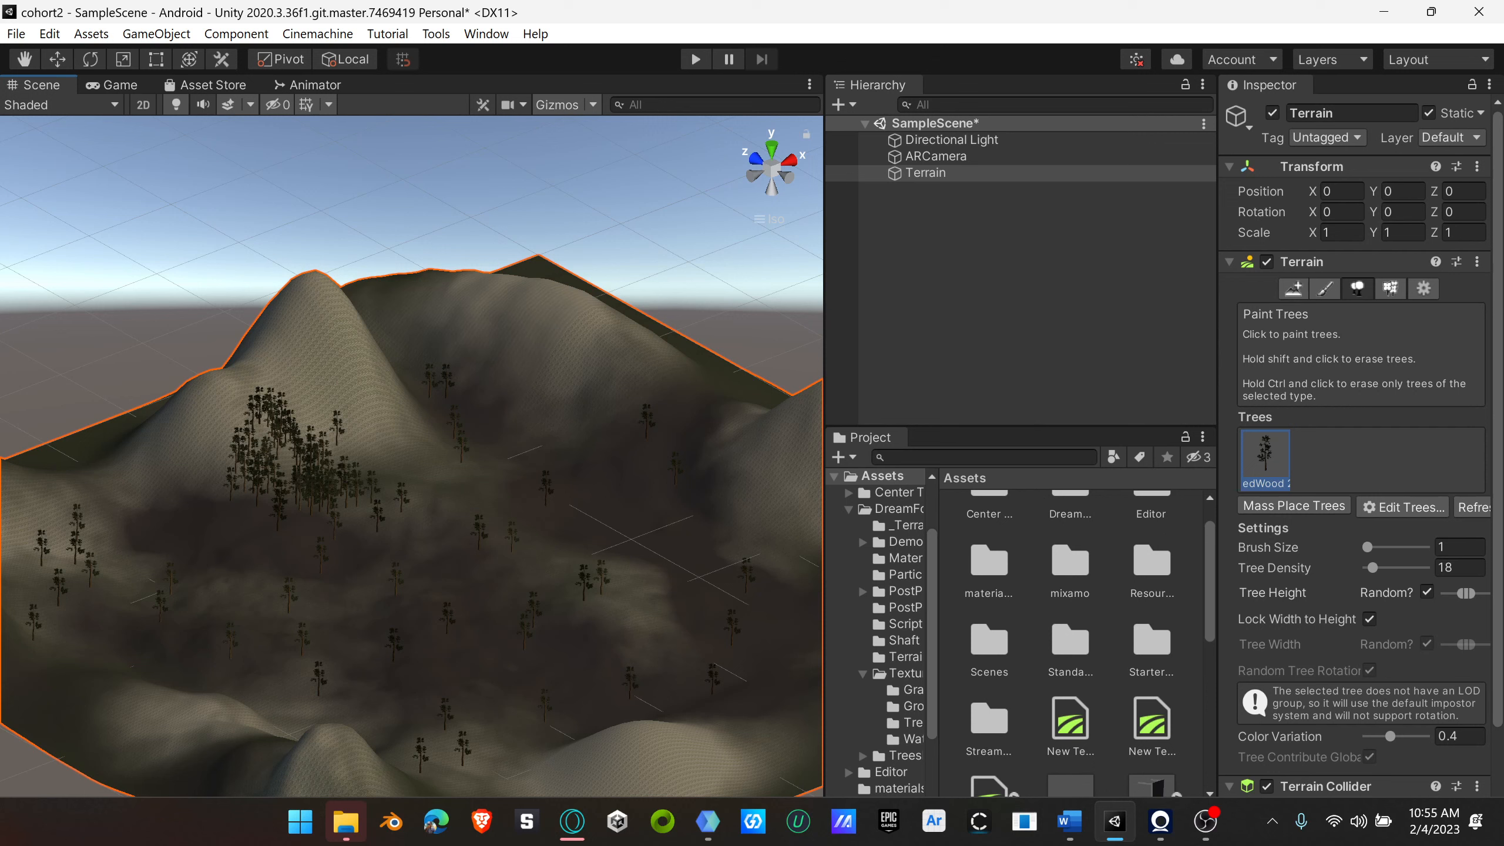
# Step: Add the bush 1 prefab as a second paintable tree on the terrain
pyautogui.click(1403, 504)
pyautogui.click(1413, 508)
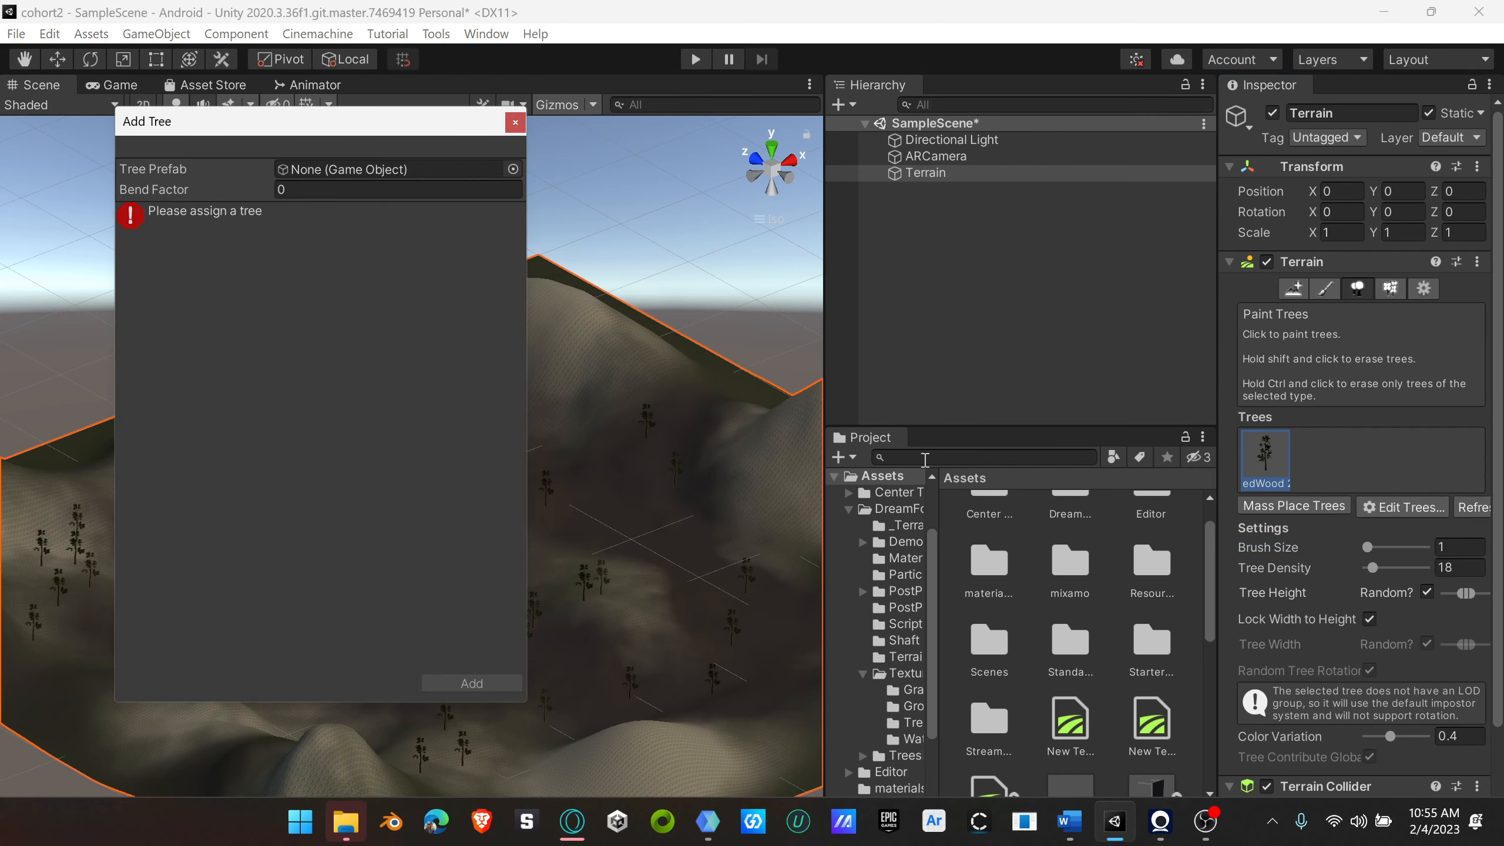
pyautogui.click(513, 169)
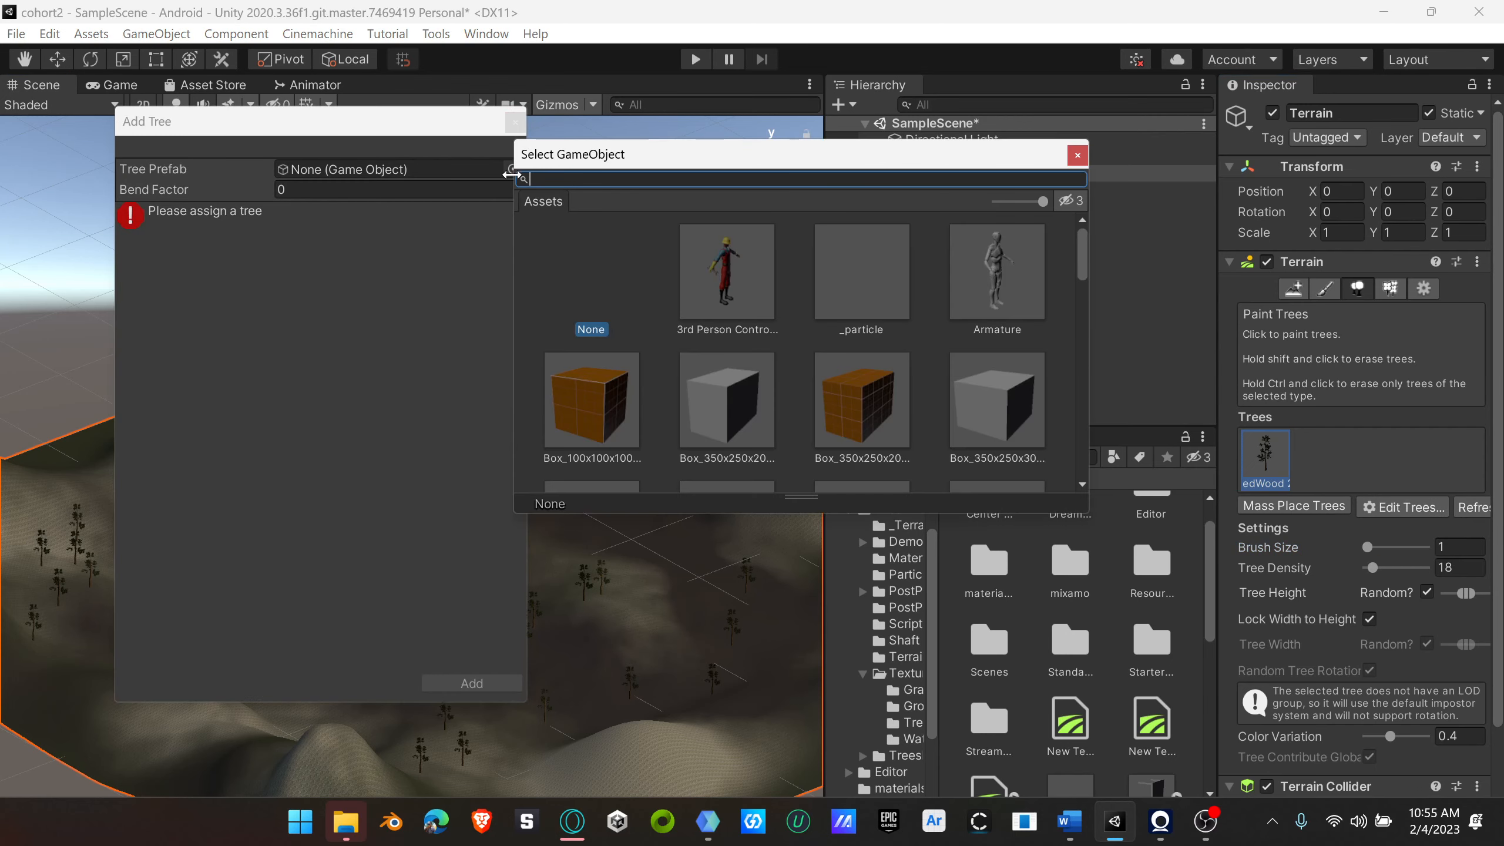
pyautogui.moveTo(1078, 255); pyautogui.dragTo(1077, 280)
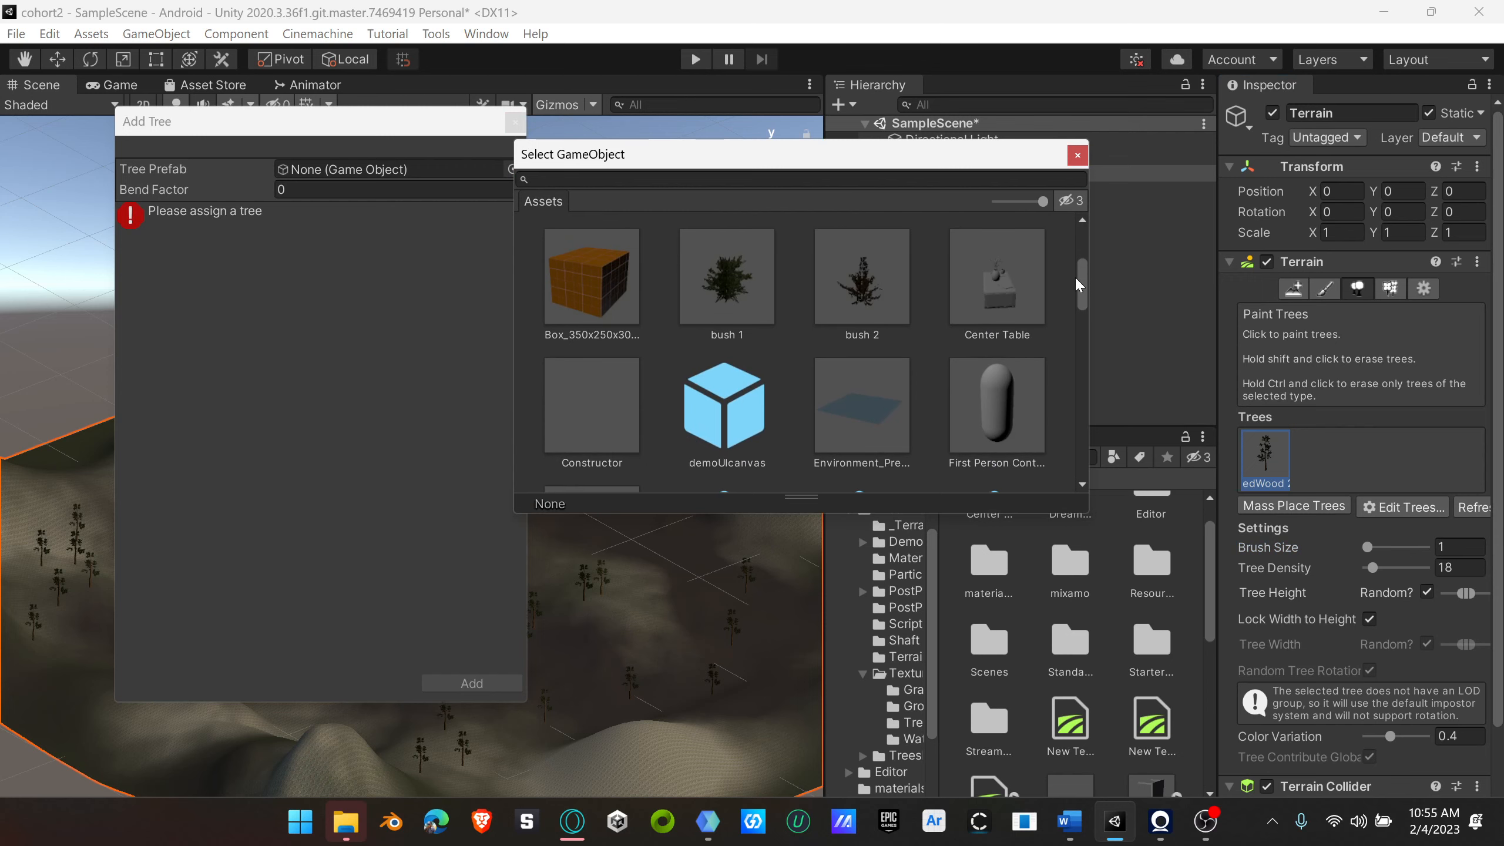
pyautogui.click(733, 284)
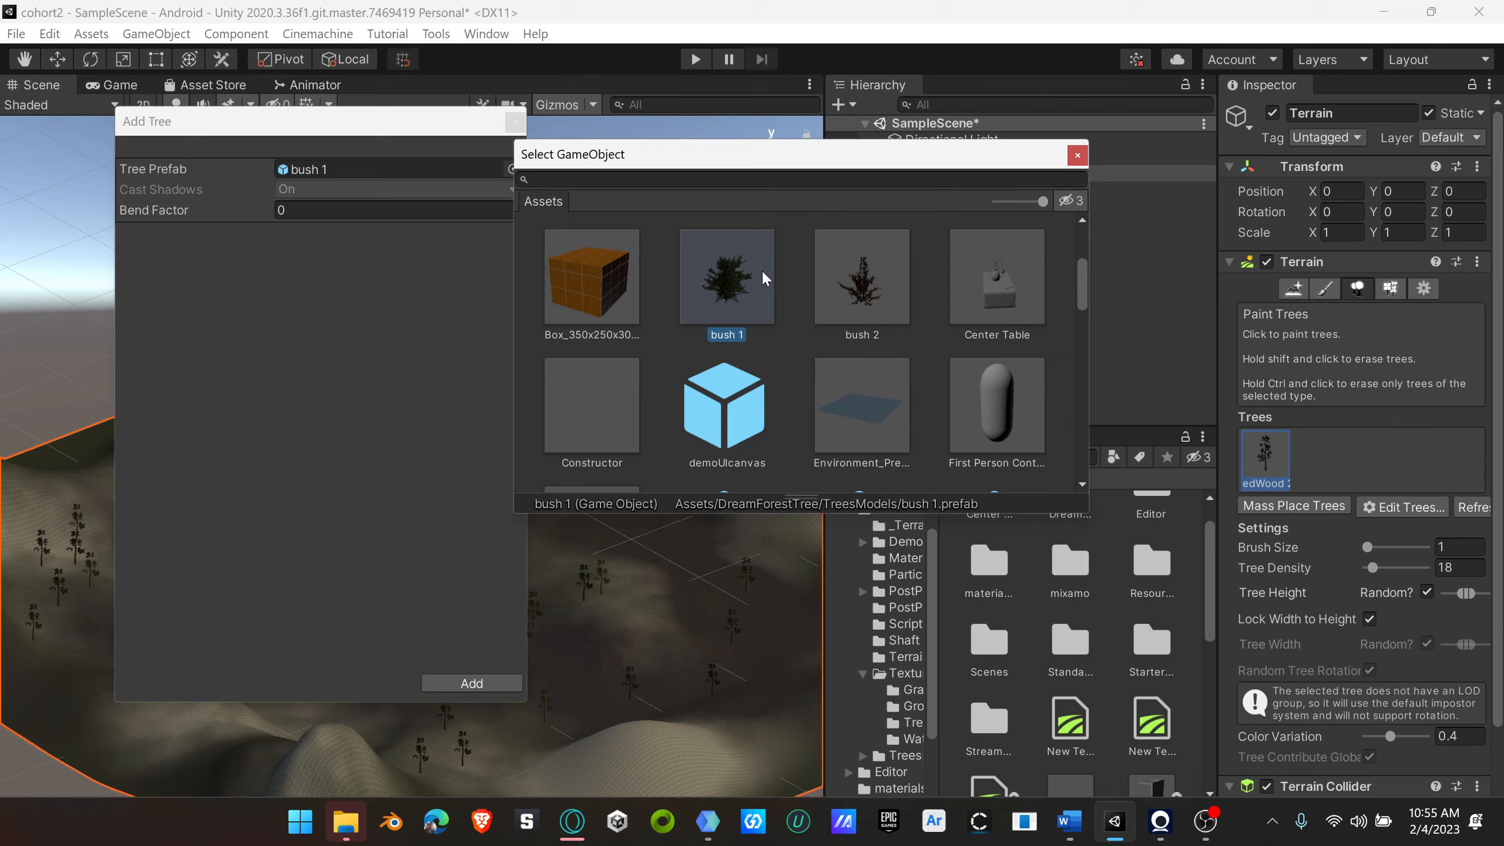
pyautogui.click(1077, 155)
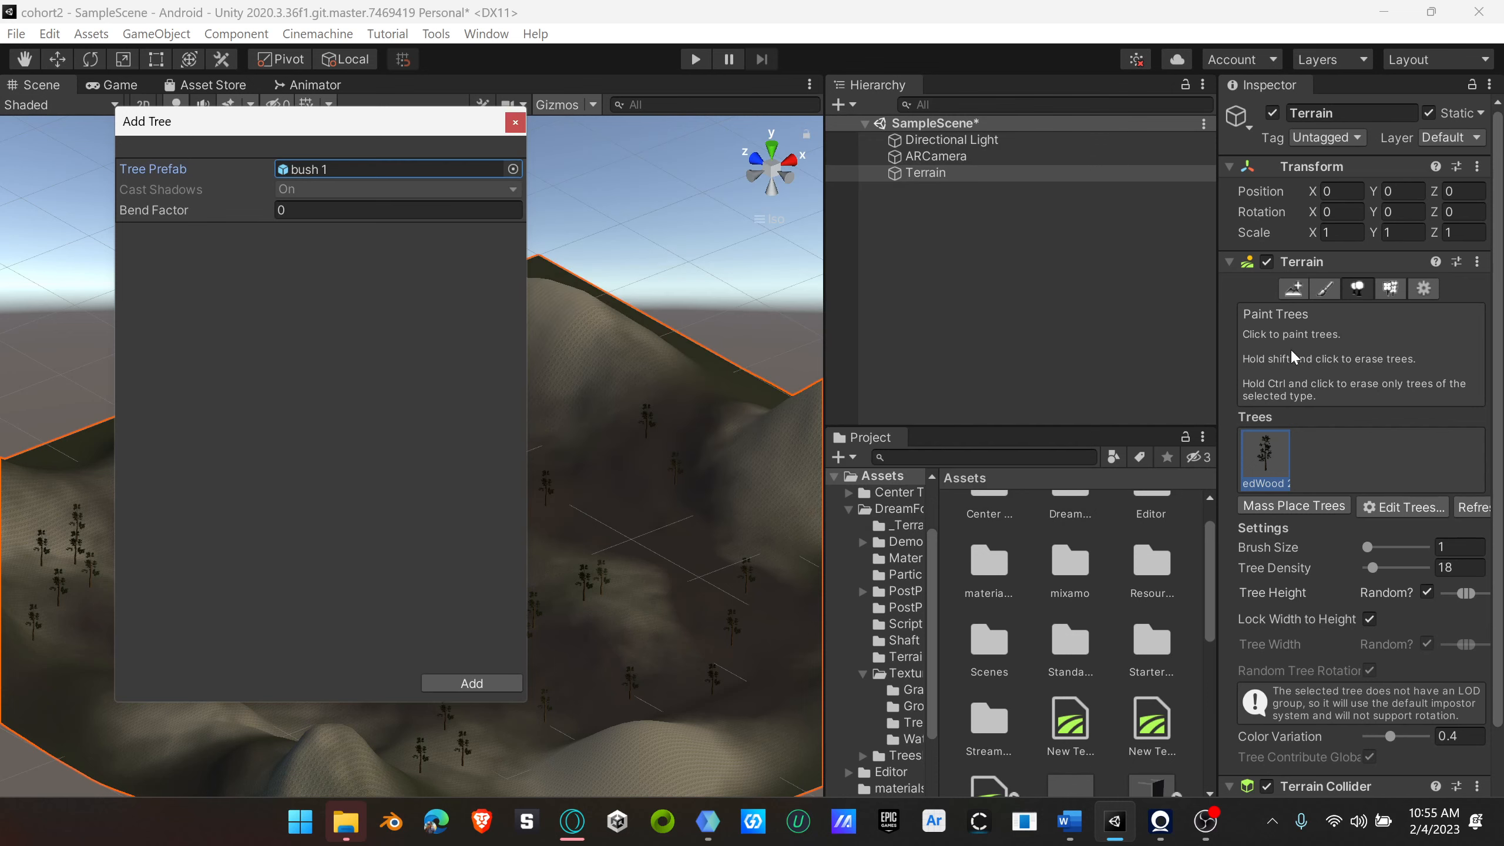
pyautogui.click(471, 683)
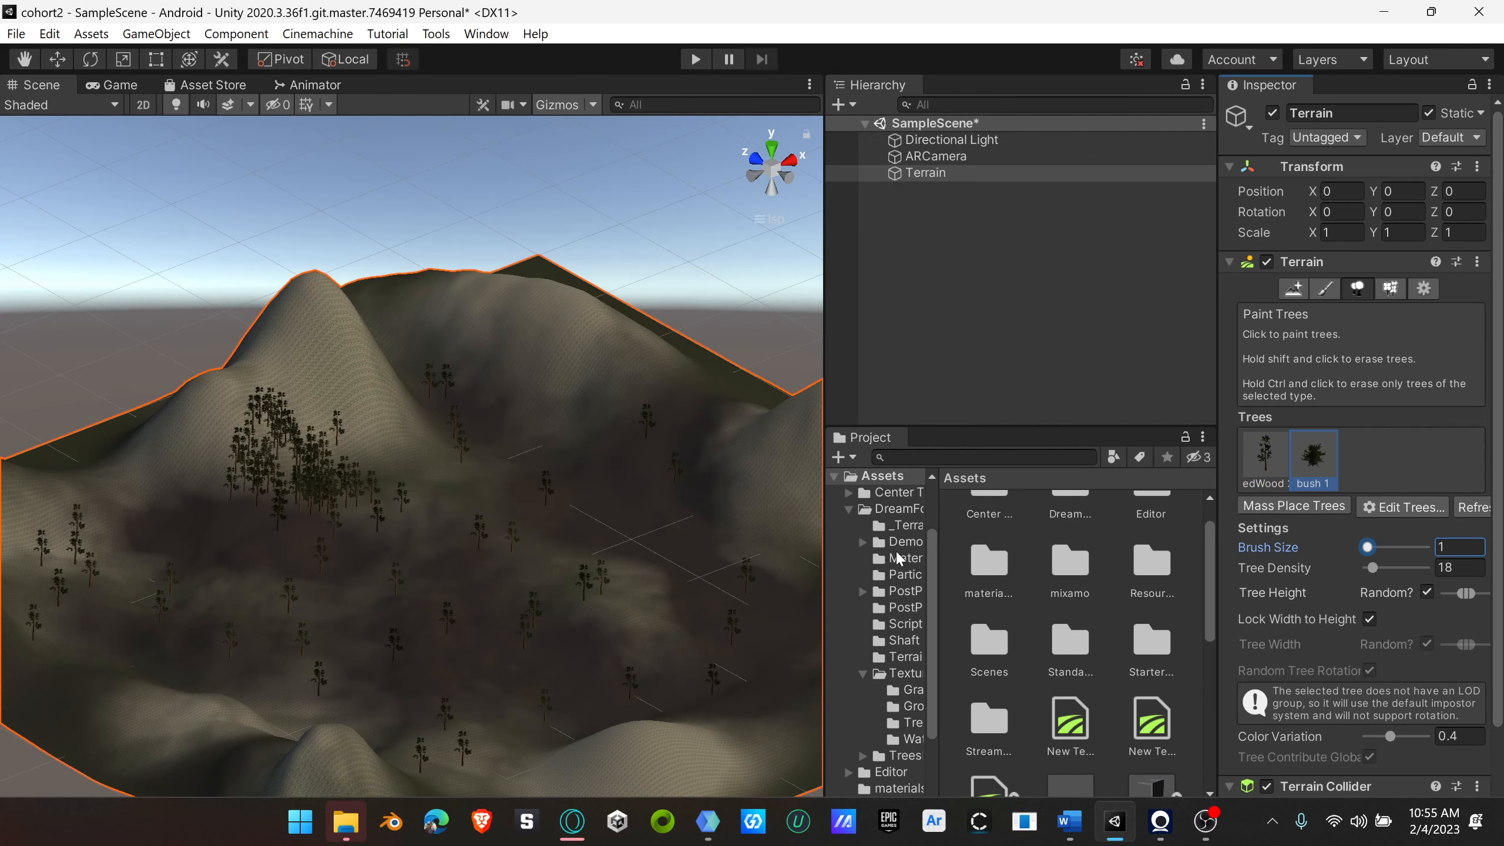
# Step: Scatter single bushes over the valley floor beside the redwood grove, and plant another with the brush size set to 5
pyautogui.scroll(5, 540, 587)
pyautogui.click(493, 556)
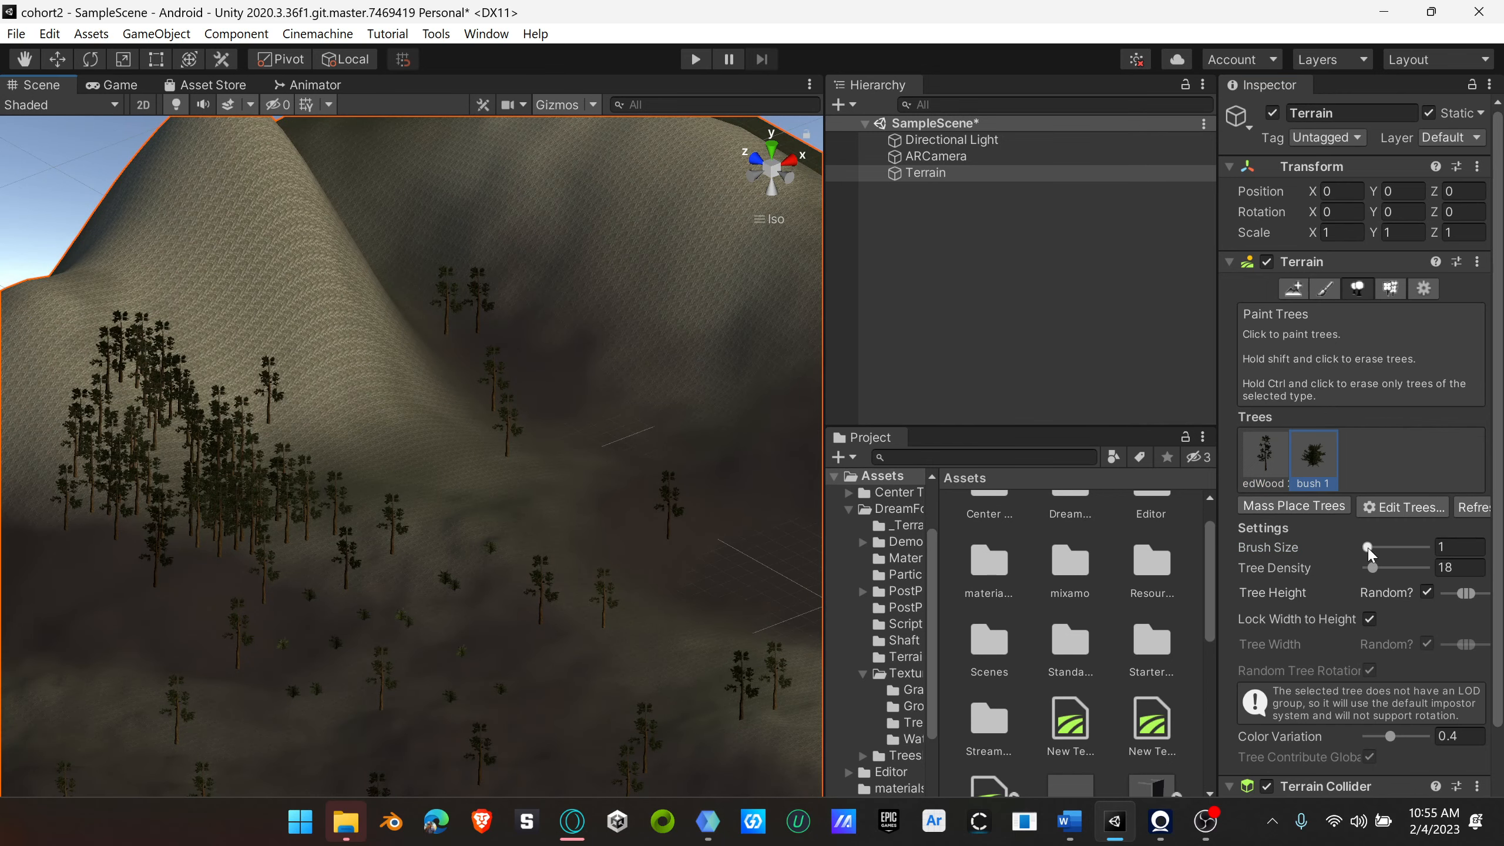
pyautogui.moveTo(1368, 553); pyautogui.dragTo(1376, 560)
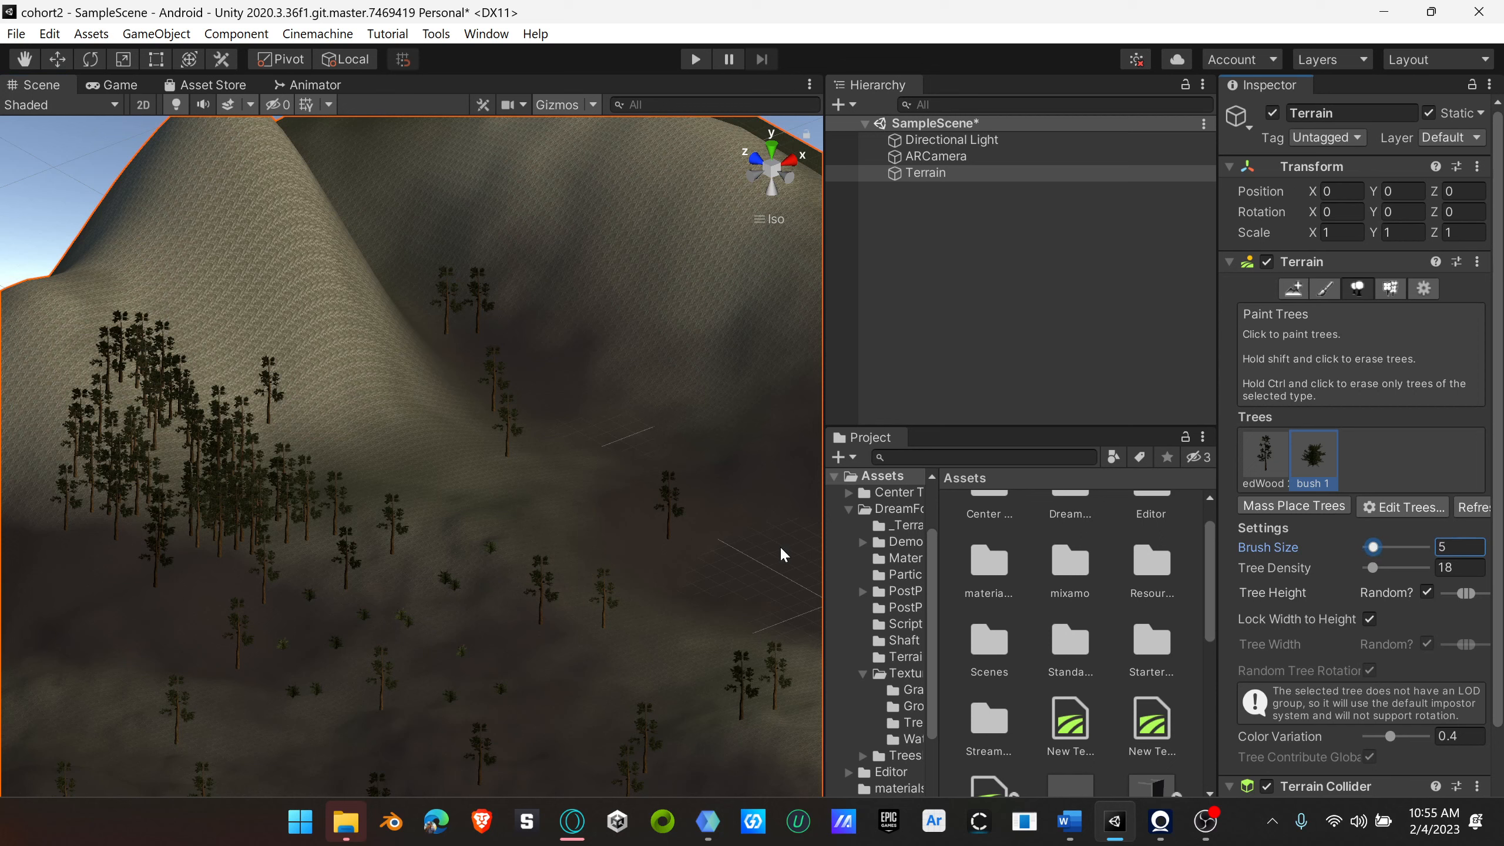
pyautogui.click(572, 509)
# Step: Set the tree density to 10 and plant a single bush on the rocky ground near a redwood
pyautogui.moveTo(1373, 569); pyautogui.dragTo(1392, 569)
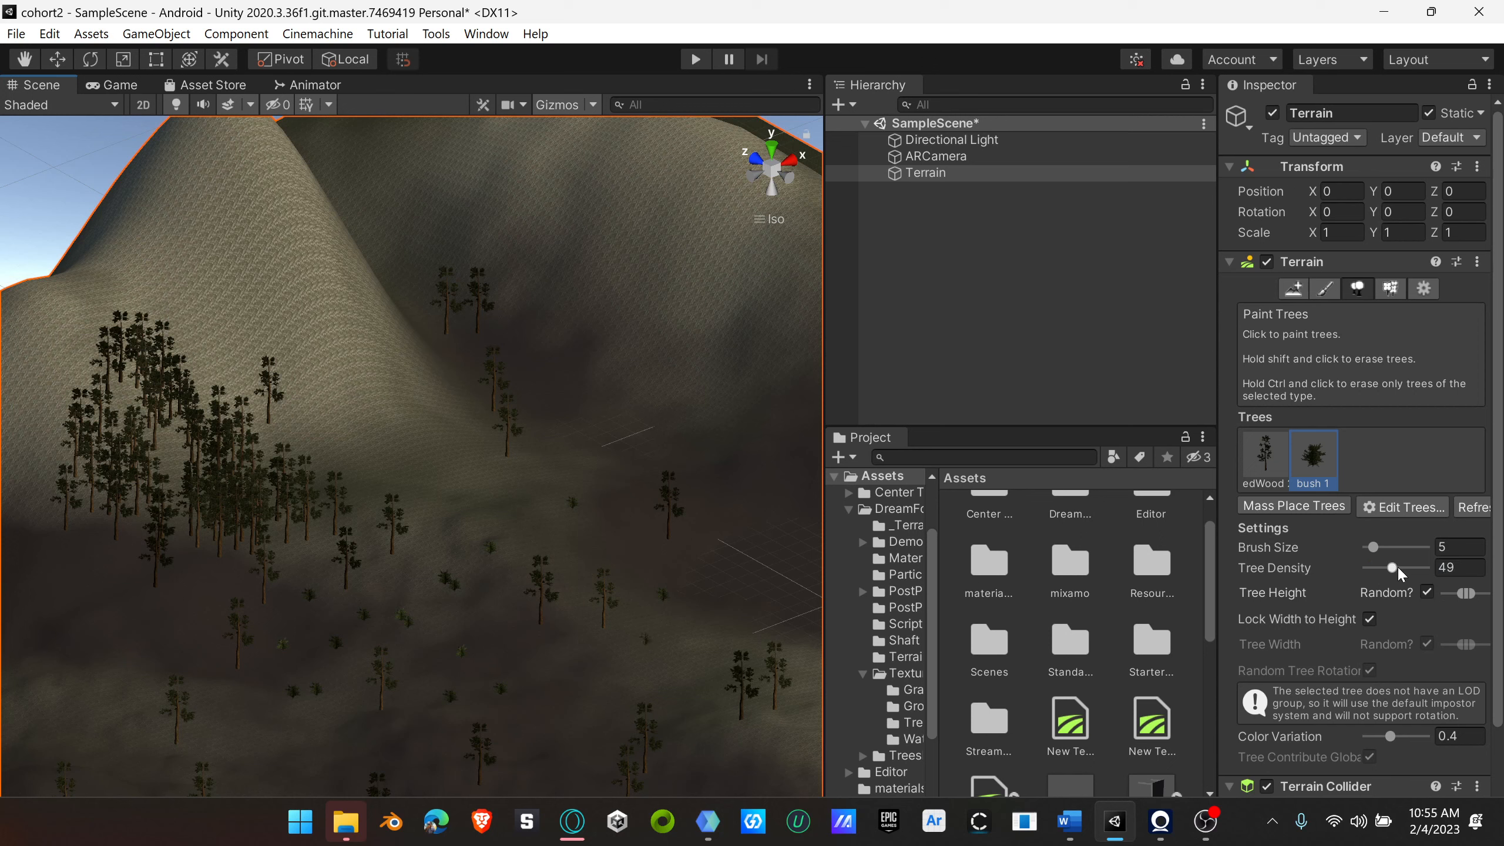
pyautogui.moveTo(1395, 567); pyautogui.dragTo(1373, 567)
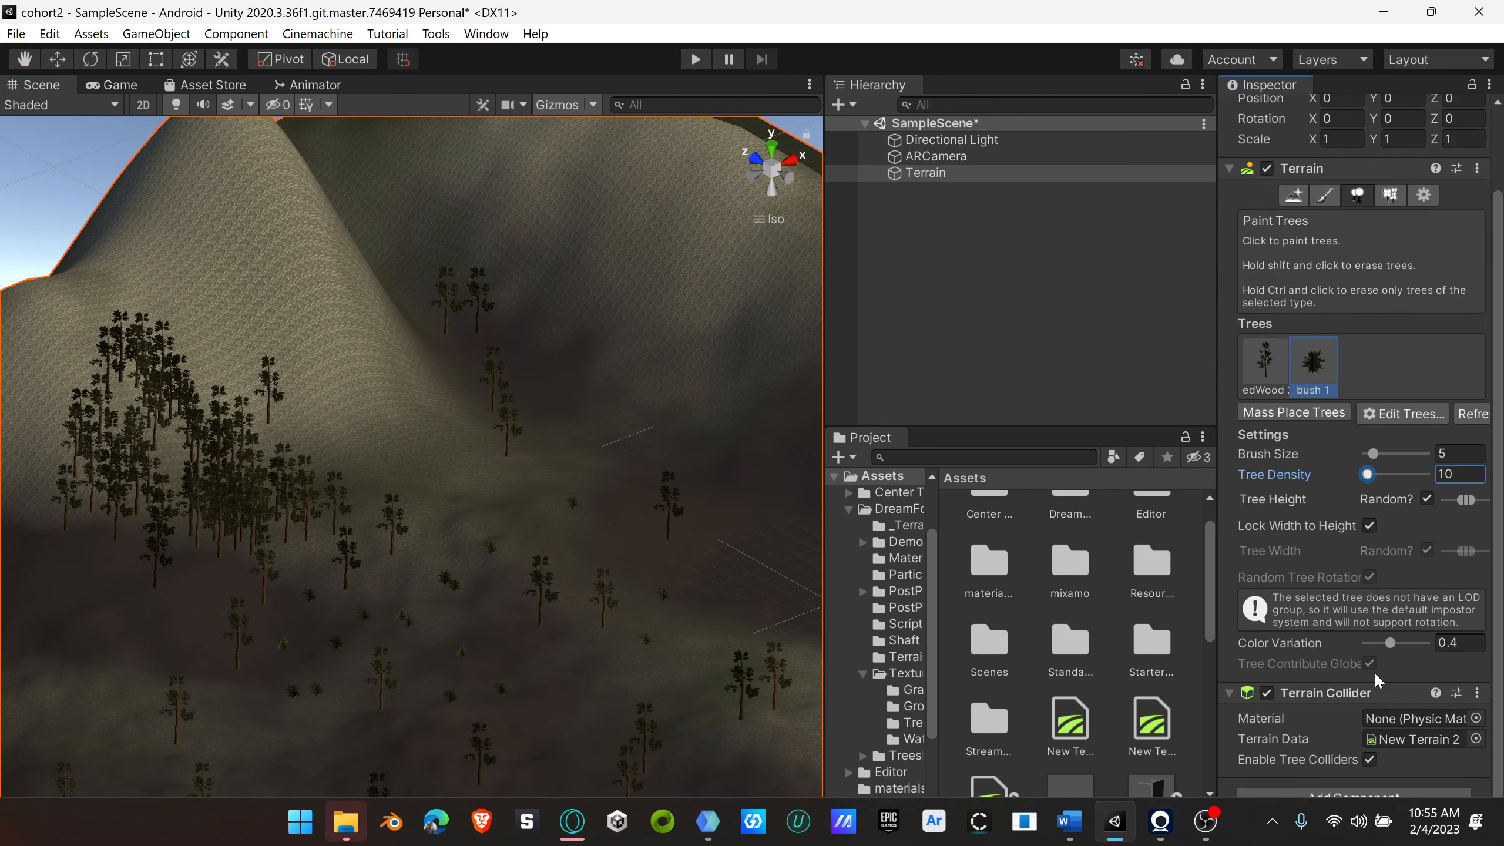
pyautogui.scroll(10, 541, 544)
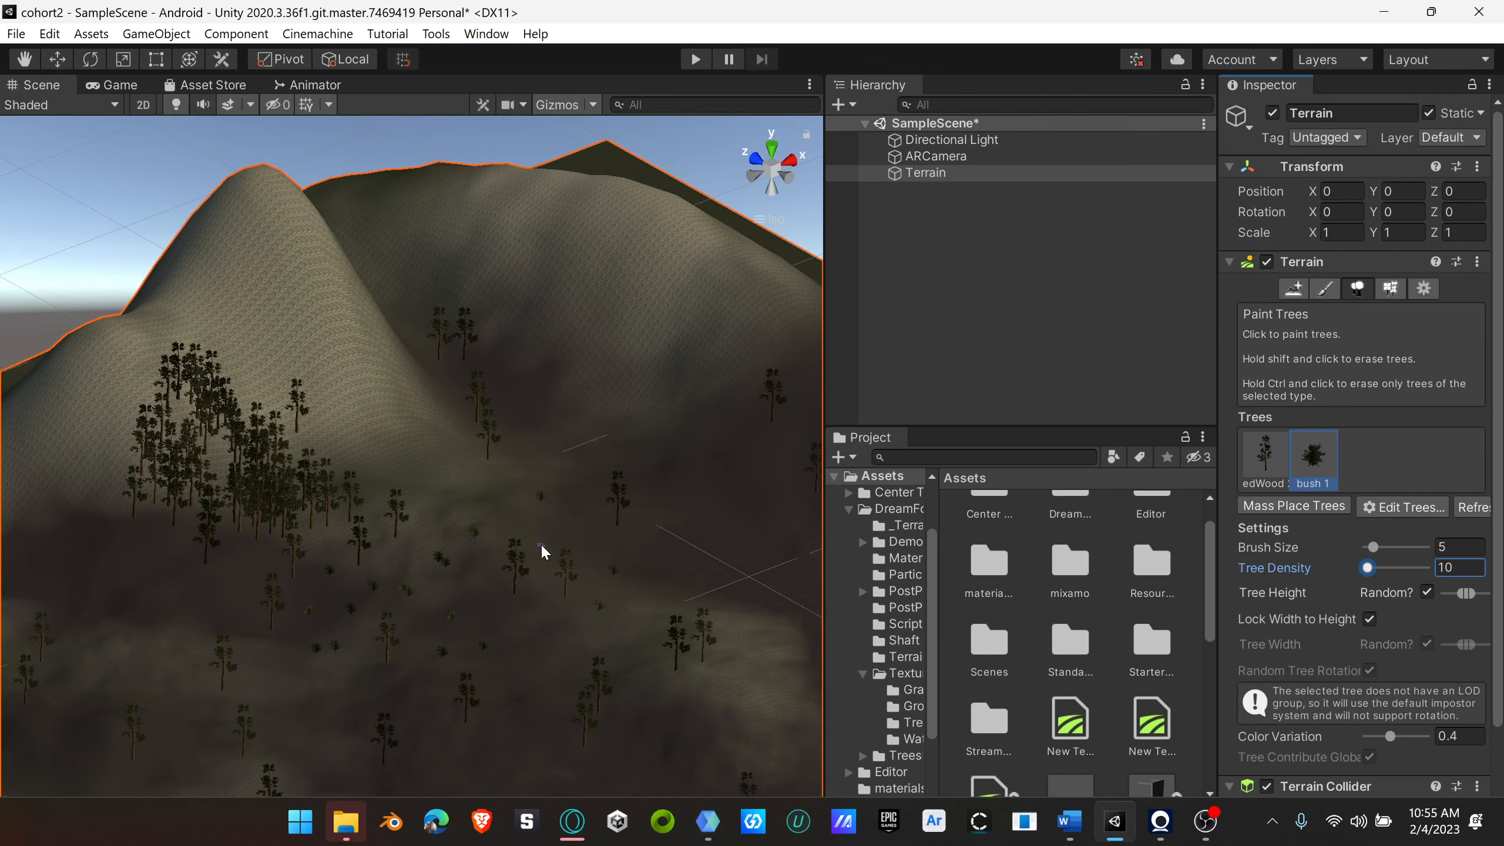
pyautogui.scroll(3, 553, 532)
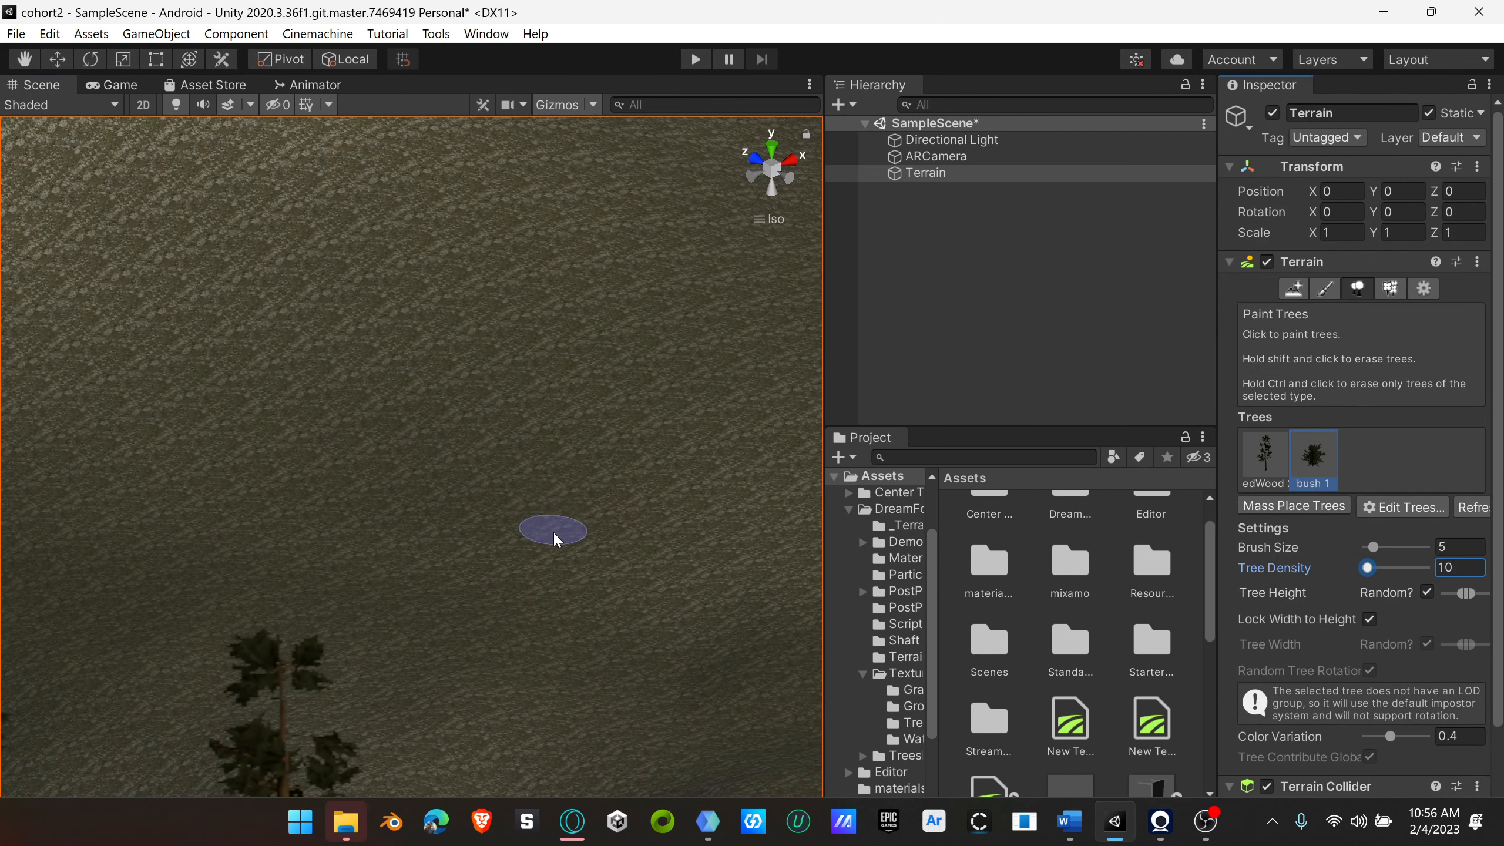
pyautogui.click(557, 521)
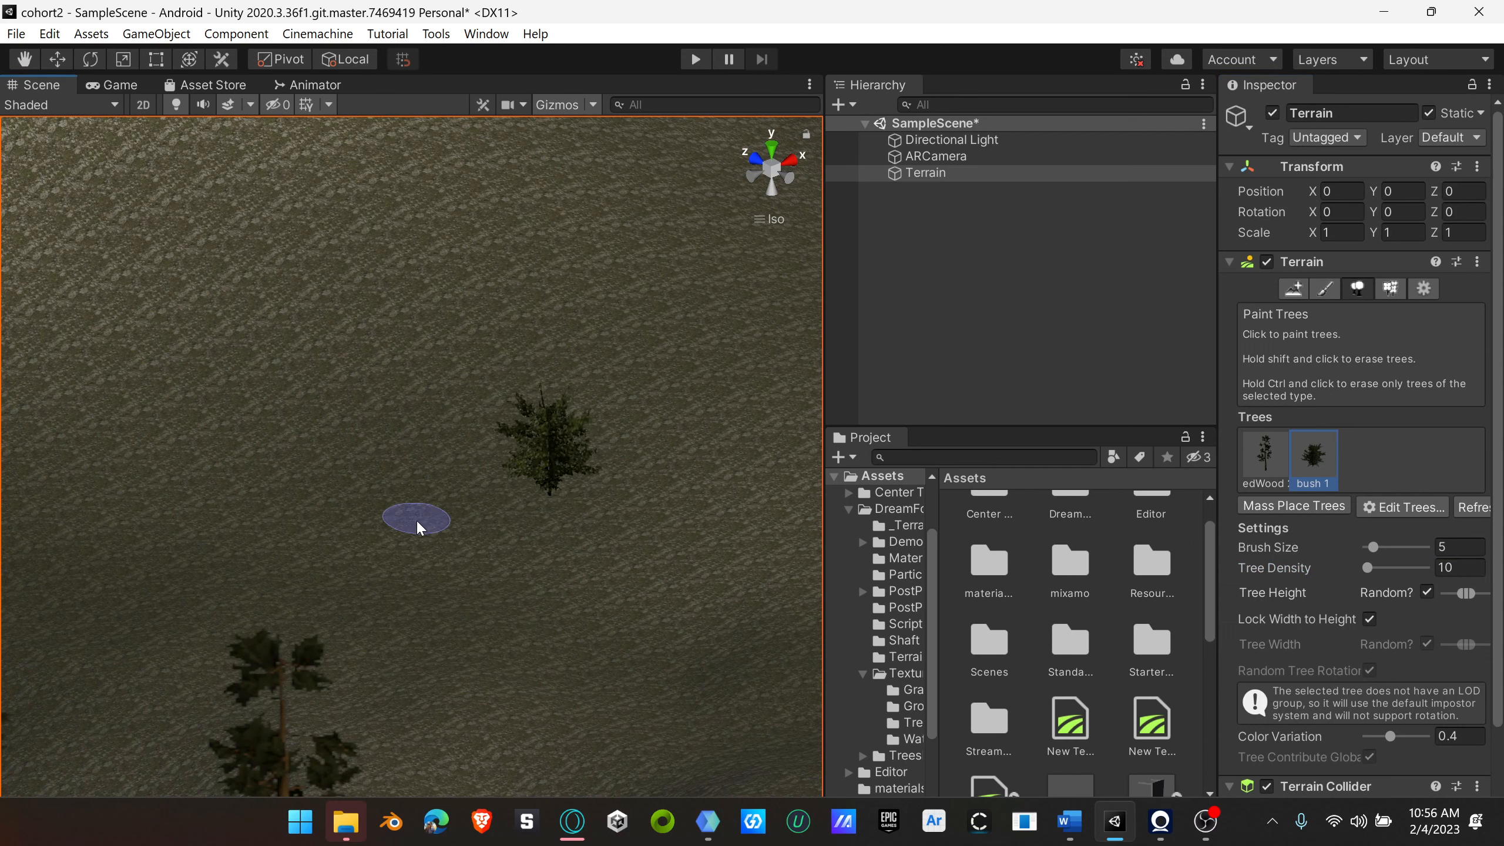
# Step: Set the tree density to 100 and plant small bush clumps next to the single bush
pyautogui.scroll(-3, 547, 532)
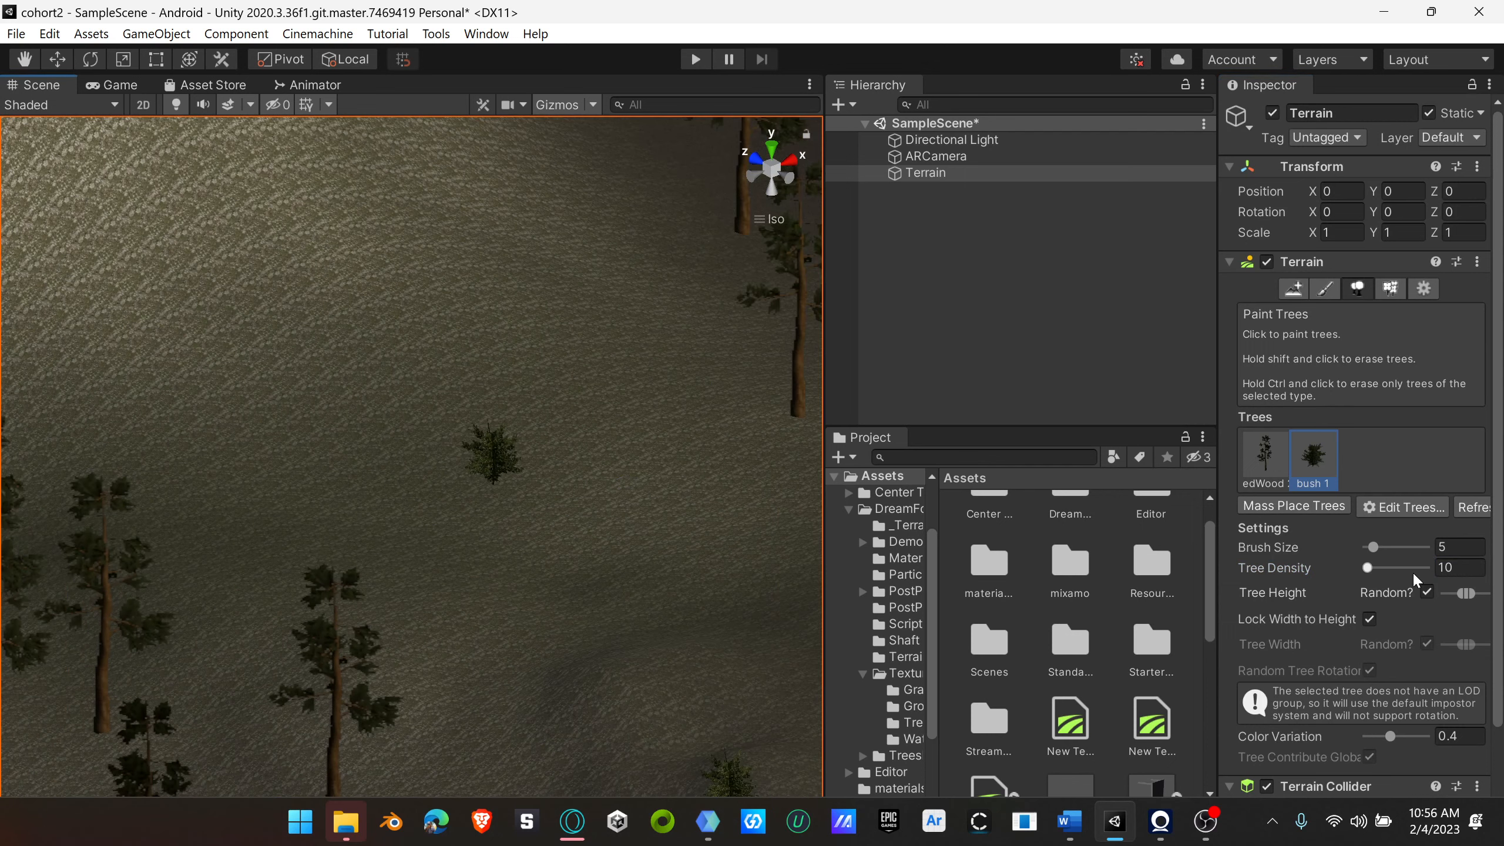
pyautogui.moveTo(1367, 568); pyautogui.dragTo(1428, 567)
pyautogui.click(628, 569)
pyautogui.click(463, 583)
# Step: Try painting a dense arc of bushes beside the new clumps, and undo the stroke
pyautogui.scroll(6, 468, 450)
pyautogui.moveTo(465, 440)
pyautogui.mouseDown()
pyautogui.moveTo(289, 464)
pyautogui.moveTo(177, 619)
pyautogui.mouseUp()
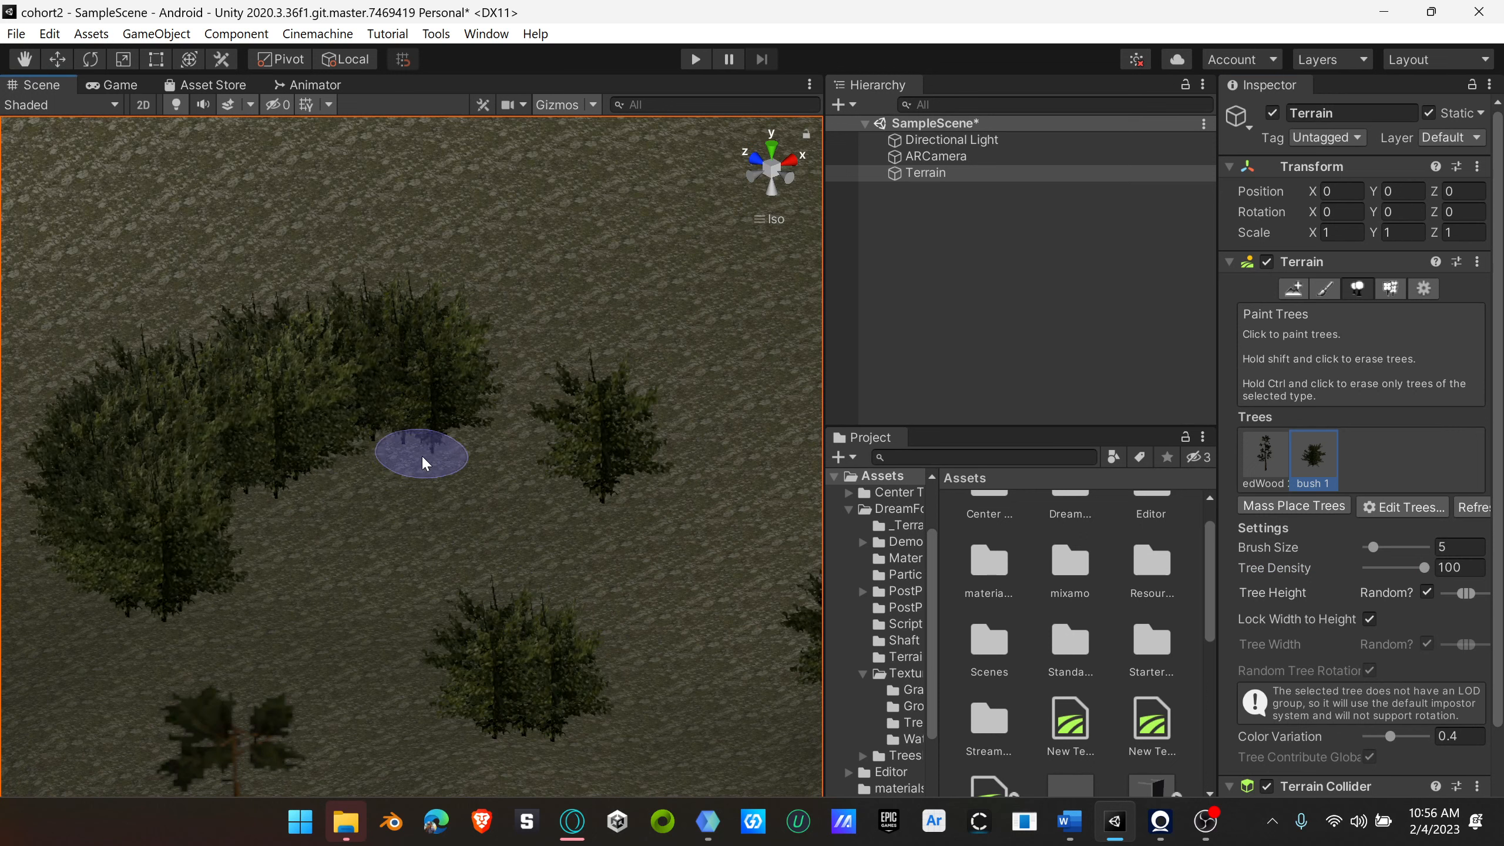
pyautogui.scroll(-4, 443, 455)
pyautogui.scroll(-3, 445, 455)
pyautogui.hotkey('ctrl', 'z')
pyautogui.hotkey('ctrl', 'z')
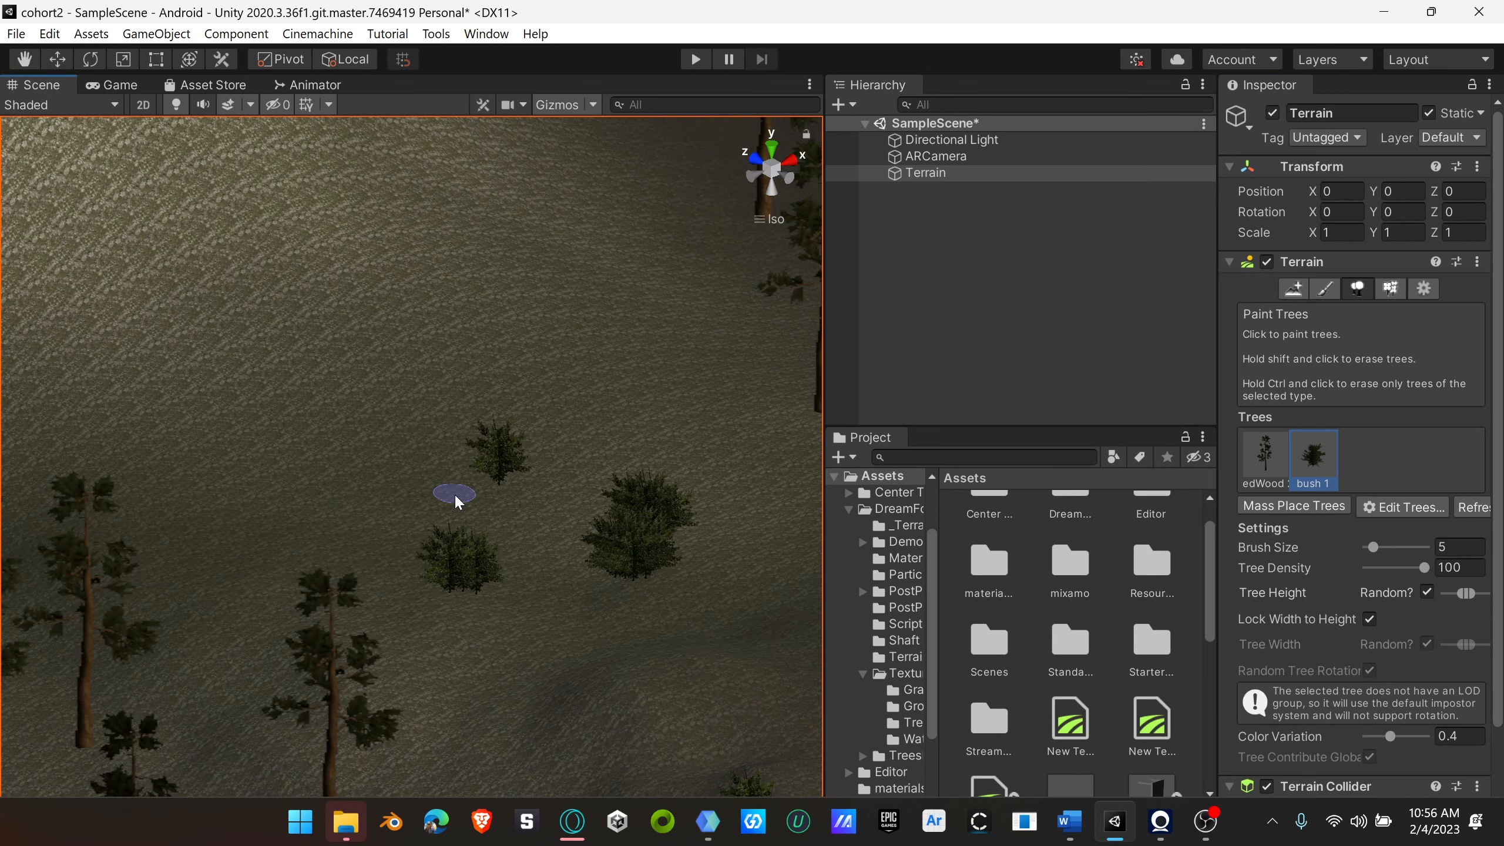
# Step: Set both the tree density and the brush size to 56 and paint patches of bushes around the redwood grove
pyautogui.click(1419, 572)
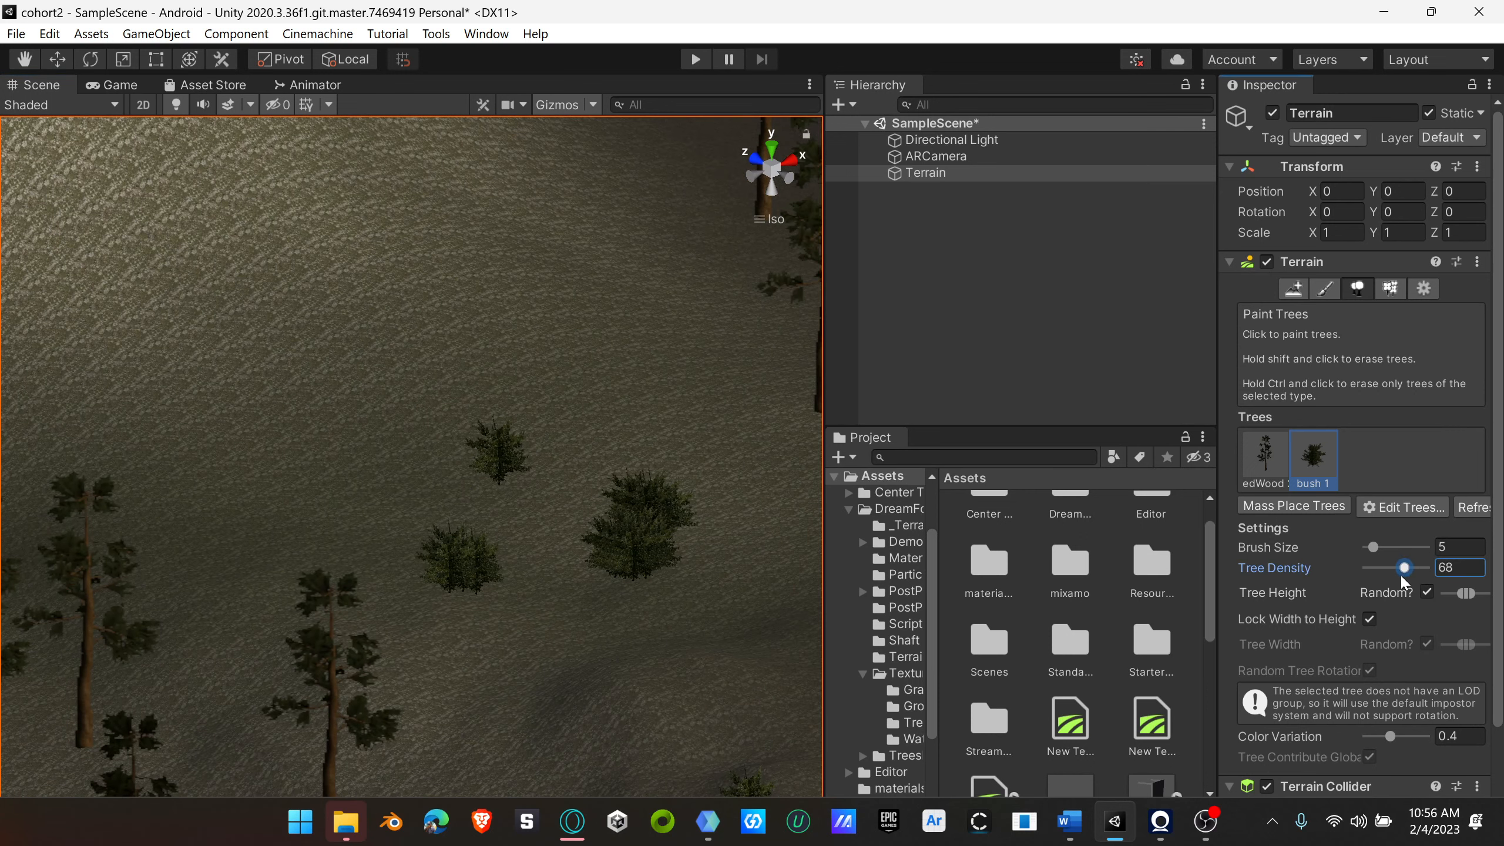
pyautogui.moveTo(1401, 574)
pyautogui.mouseDown()
pyautogui.moveTo(1375, 546)
pyautogui.moveTo(1396, 557)
pyautogui.moveTo(1388, 546)
pyautogui.mouseUp()
pyautogui.scroll(-5, 349, 544)
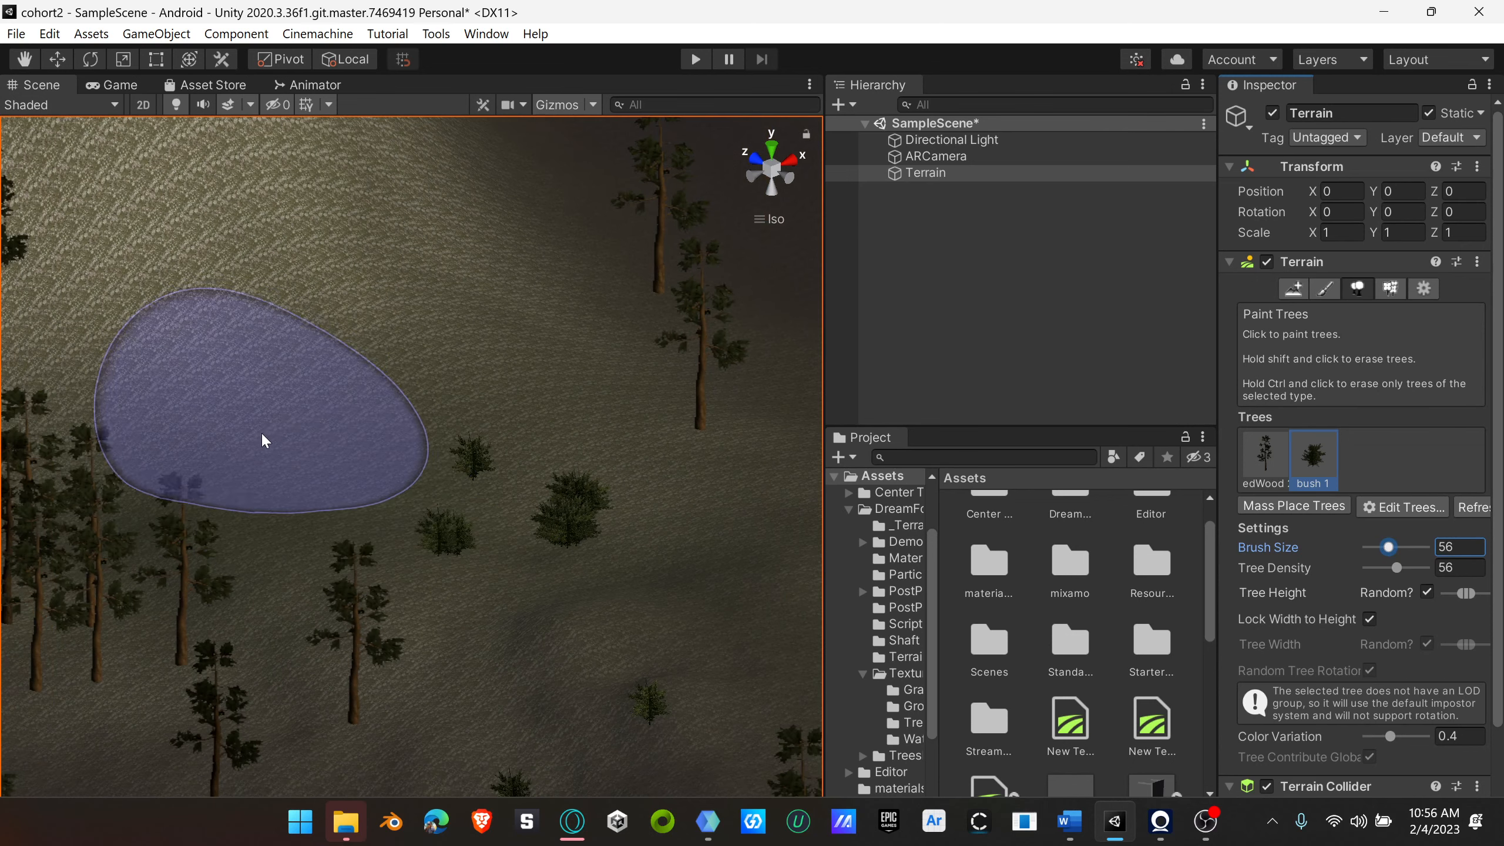
pyautogui.scroll(-10, 496, 555)
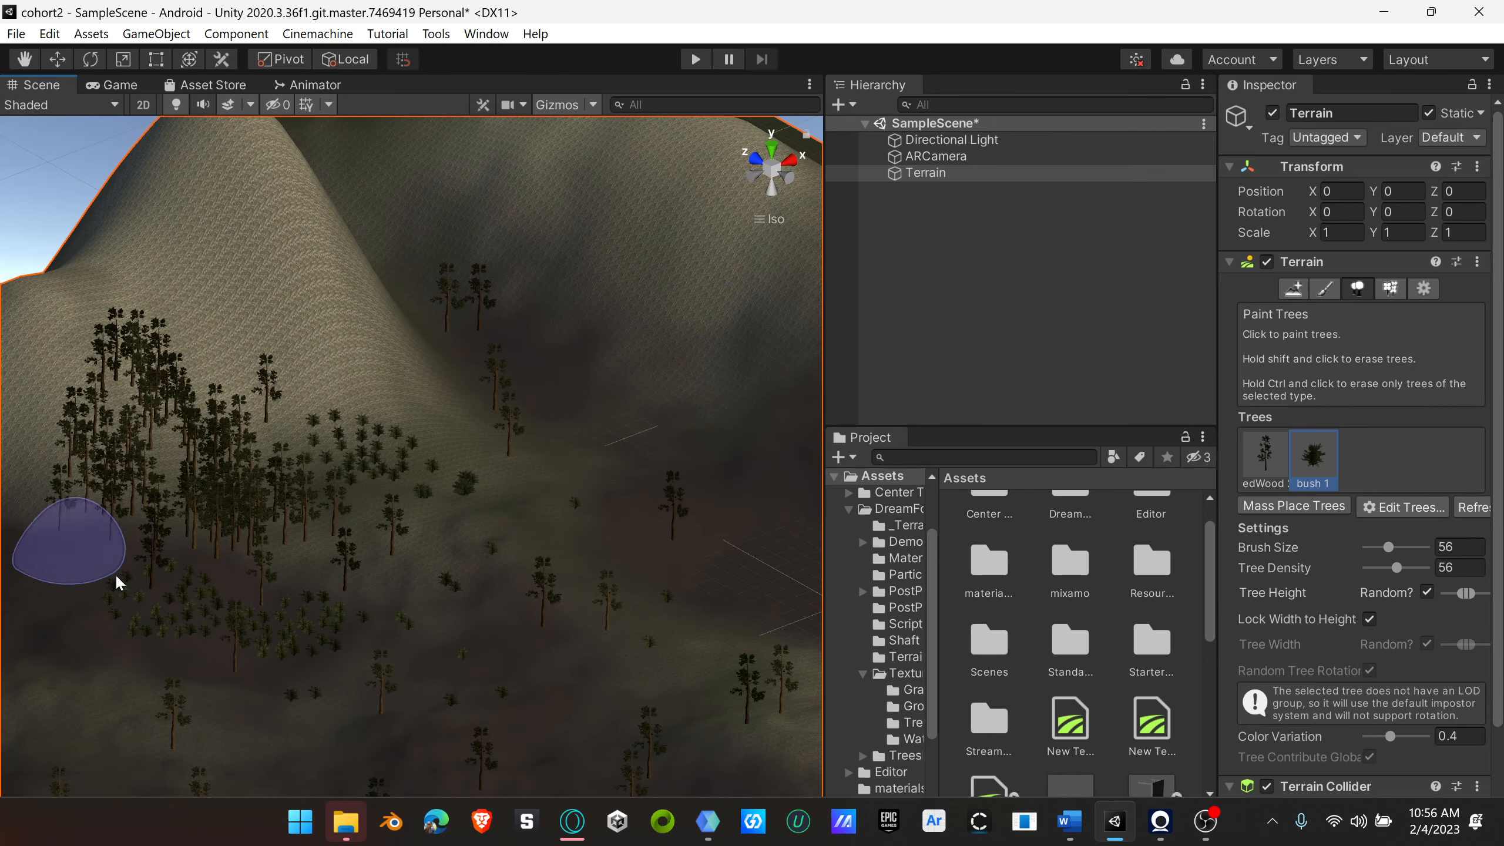
pyautogui.scroll(-8, 461, 638)
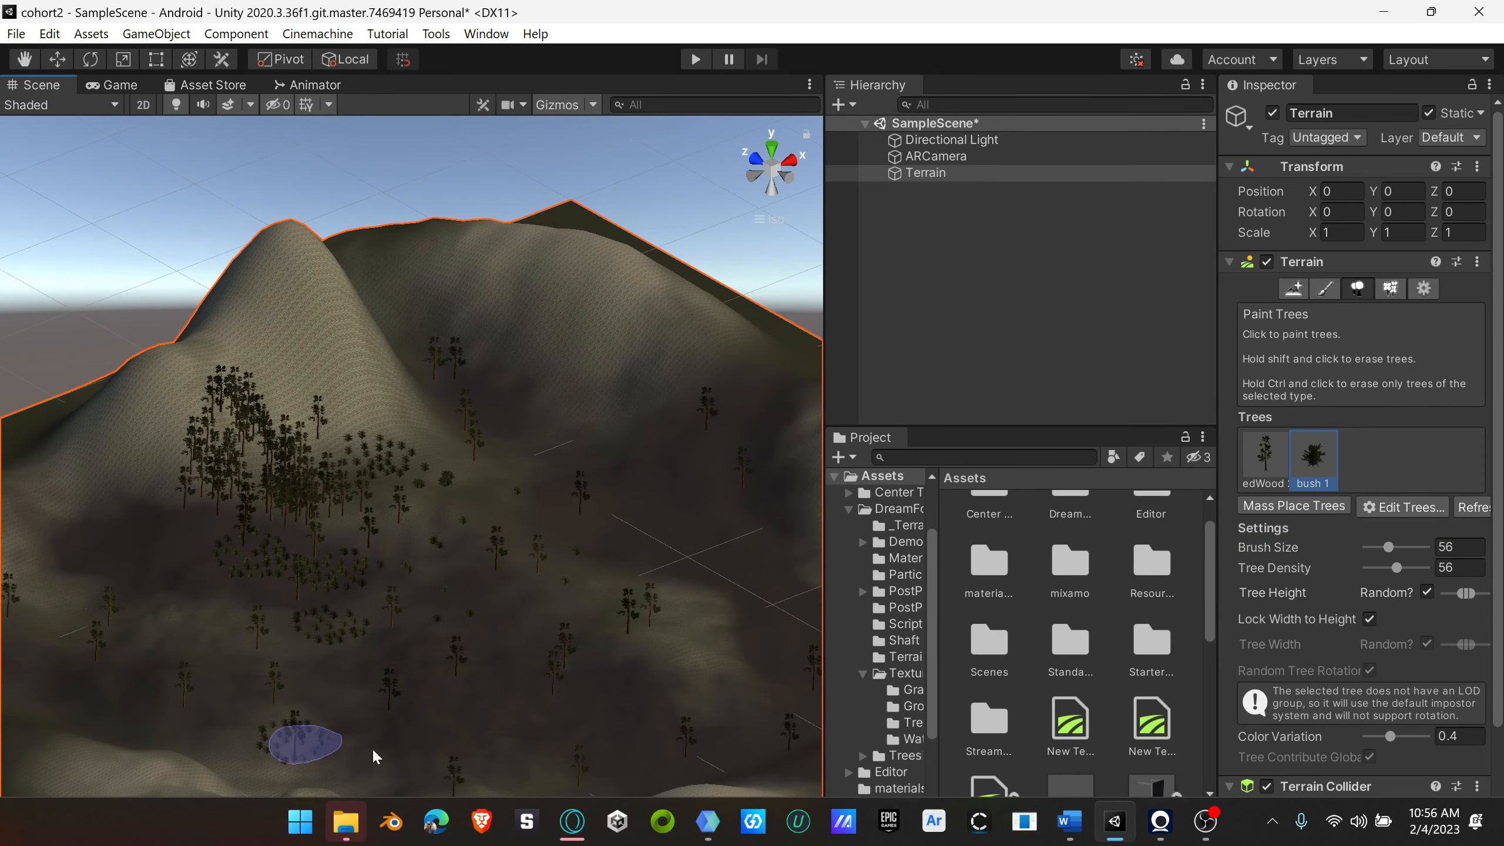
# Step: Paint separate bush patches across the valley floor, from the near end to the foot of the far slopes
pyautogui.click(299, 741)
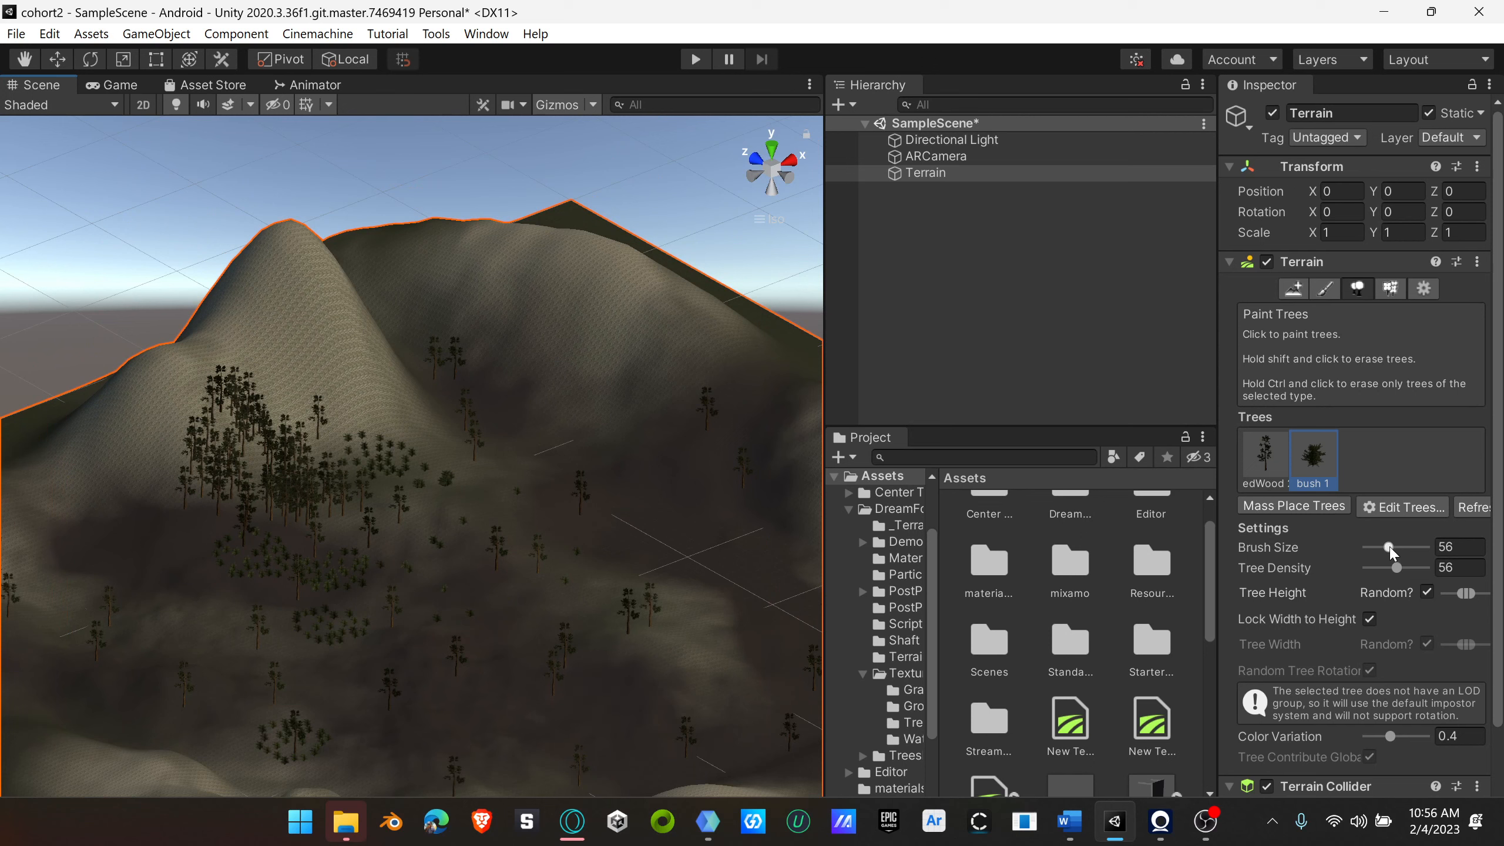
pyautogui.click(699, 658)
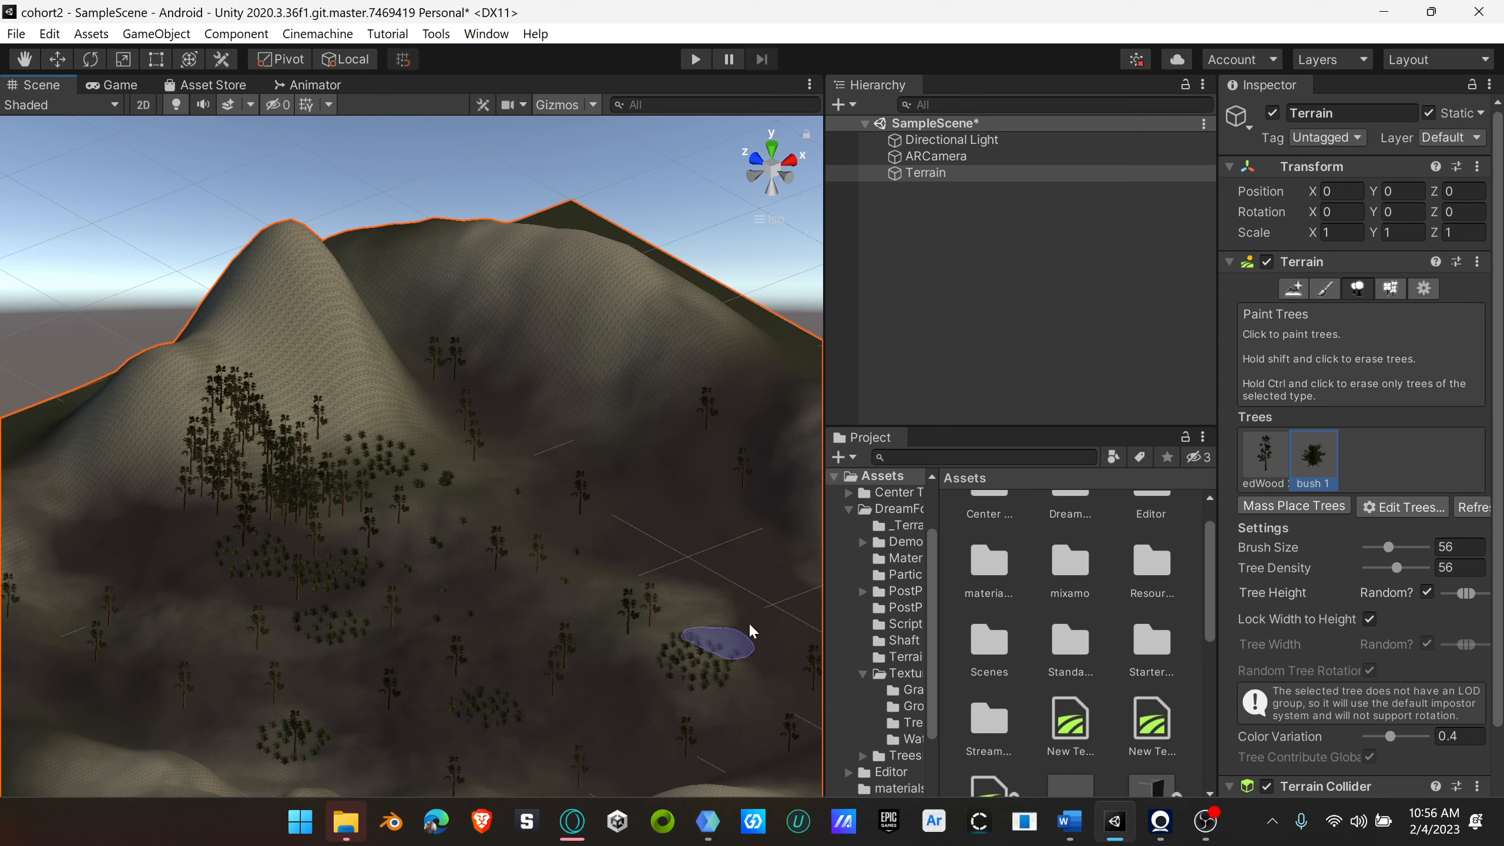
pyautogui.click(608, 506)
pyautogui.click(508, 609)
pyautogui.click(320, 606)
pyautogui.click(160, 676)
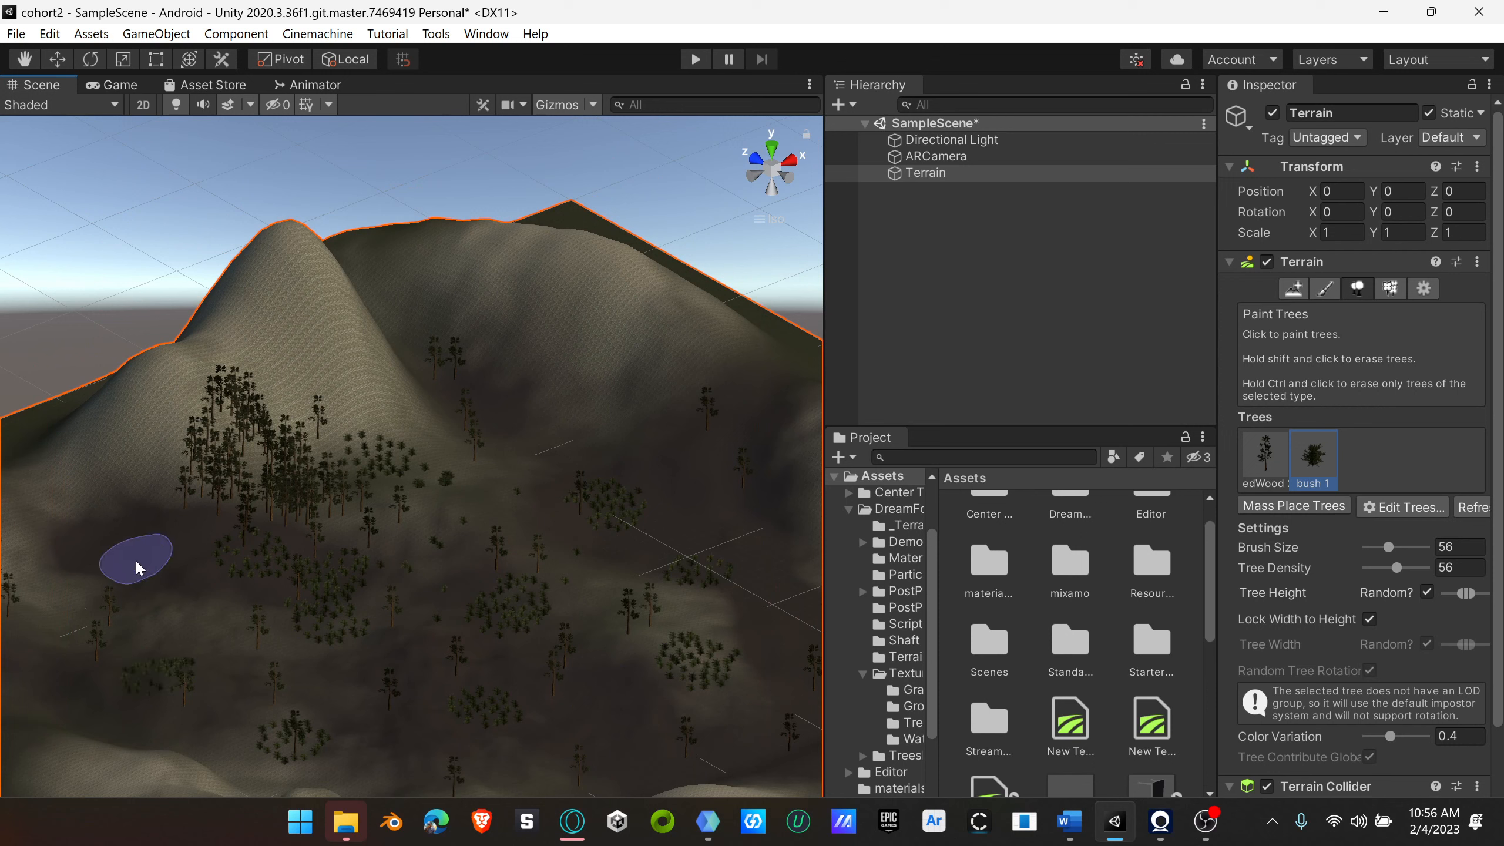
pyautogui.moveTo(138, 563); pyautogui.dragTo(169, 580)
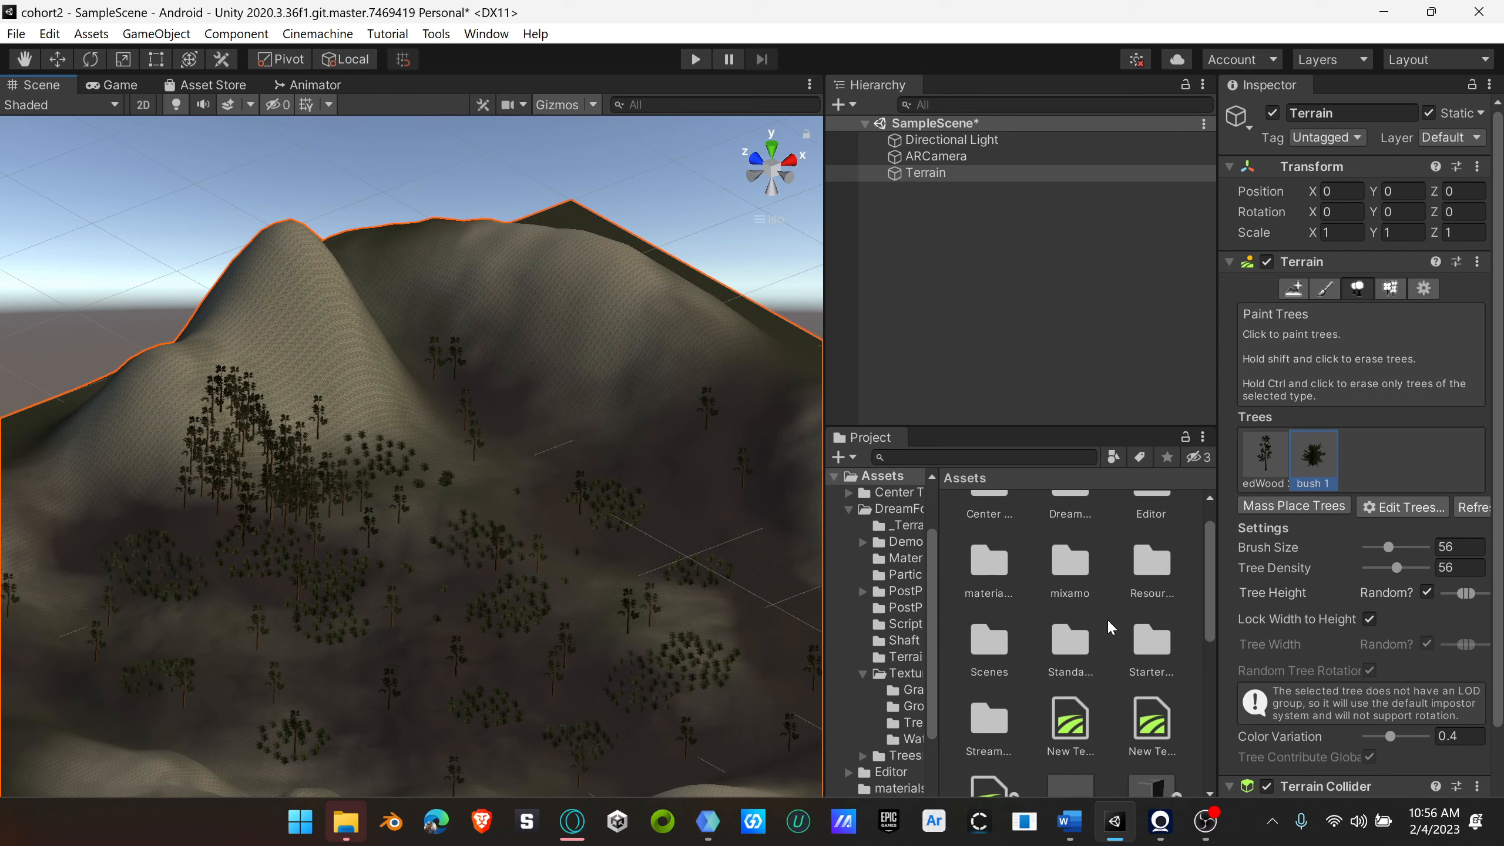
# Step: Add the RedWood 4 prefab as a third paintable tree on the terrain
pyautogui.click(1404, 507)
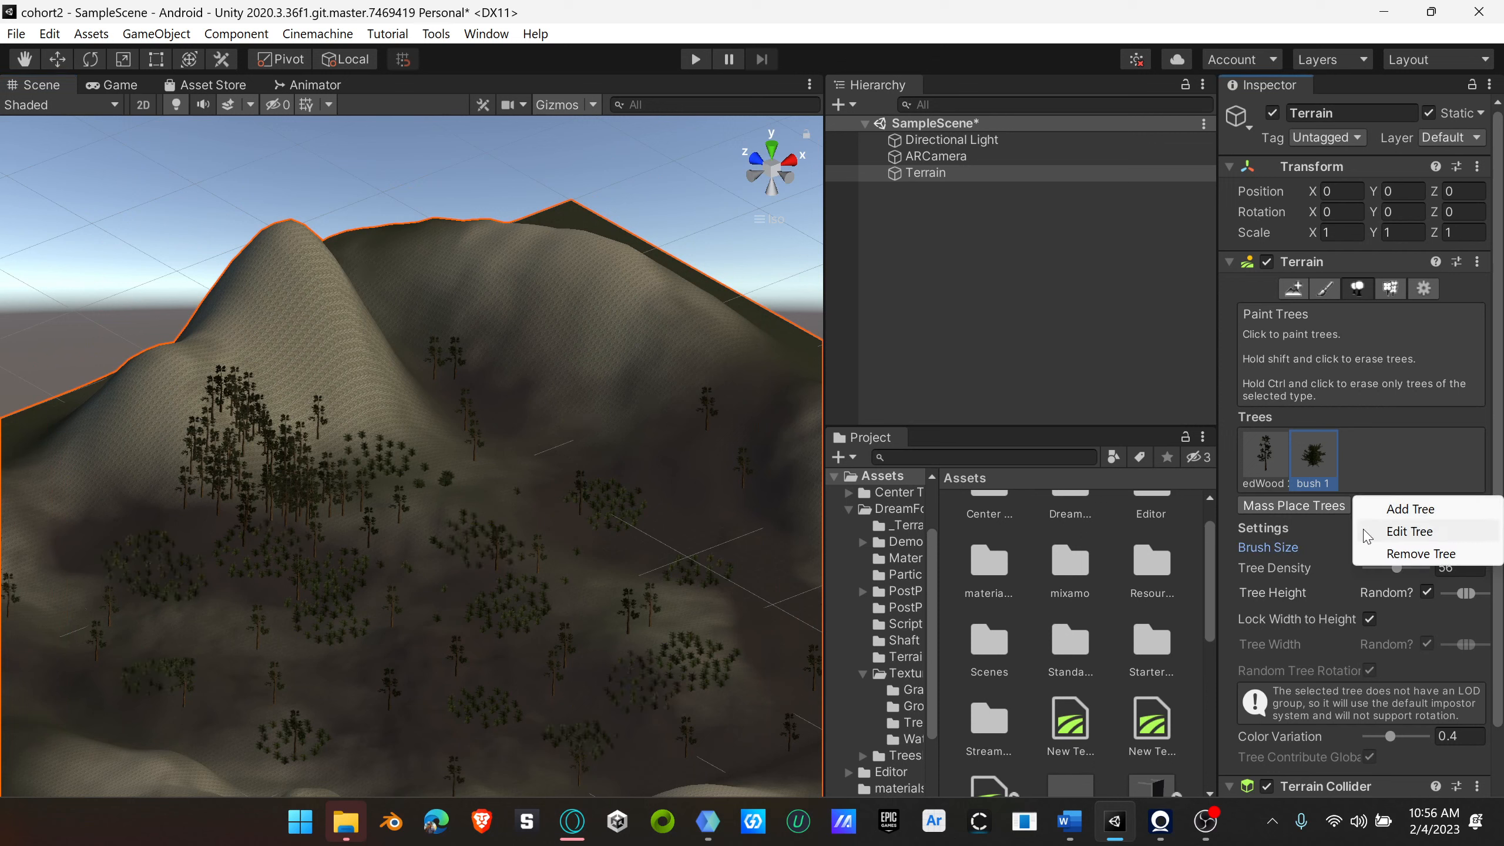
pyautogui.click(1415, 512)
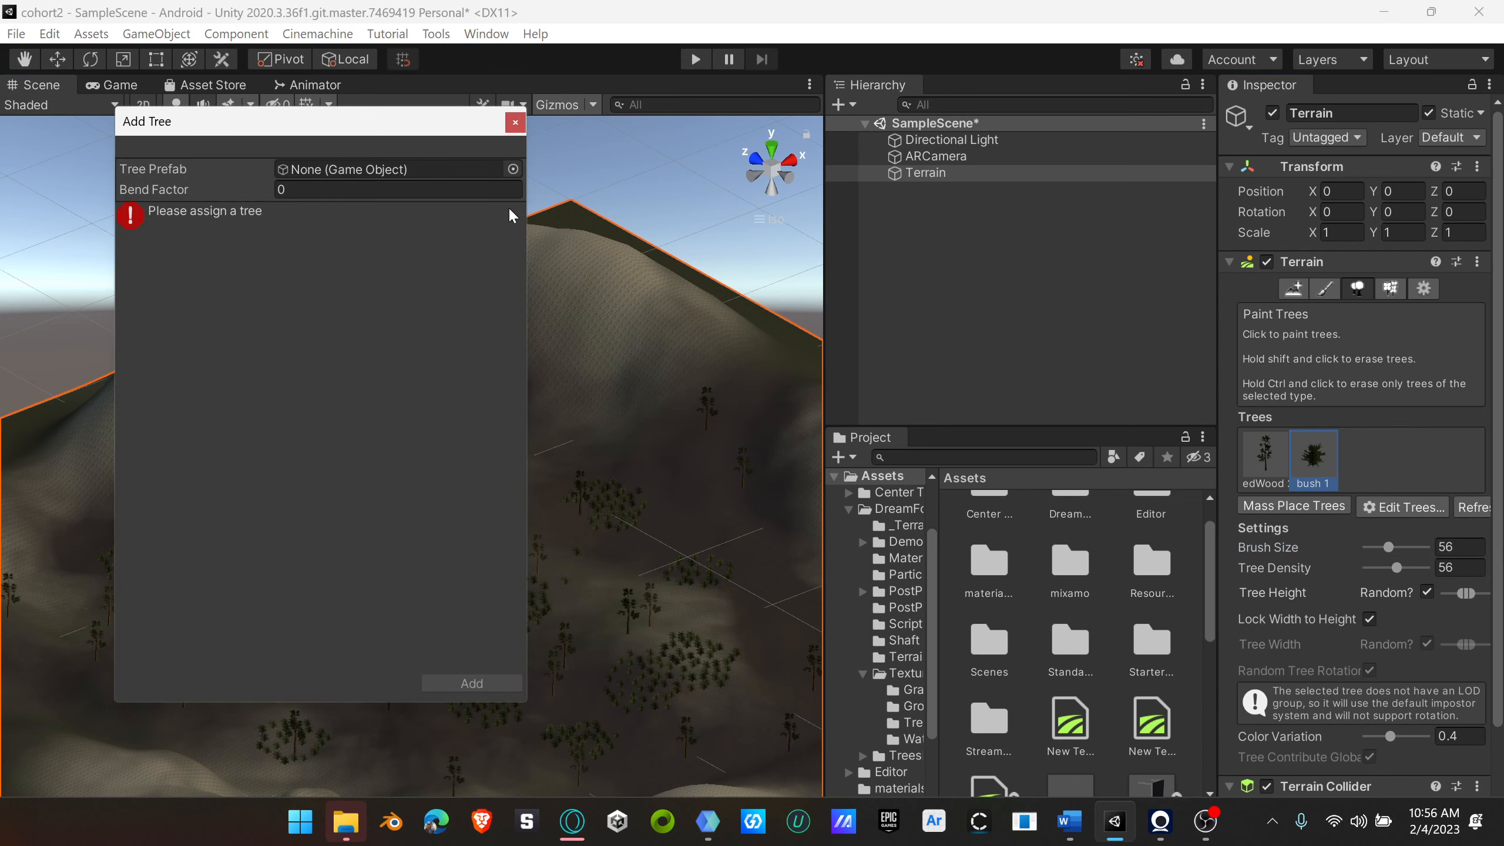
pyautogui.click(513, 170)
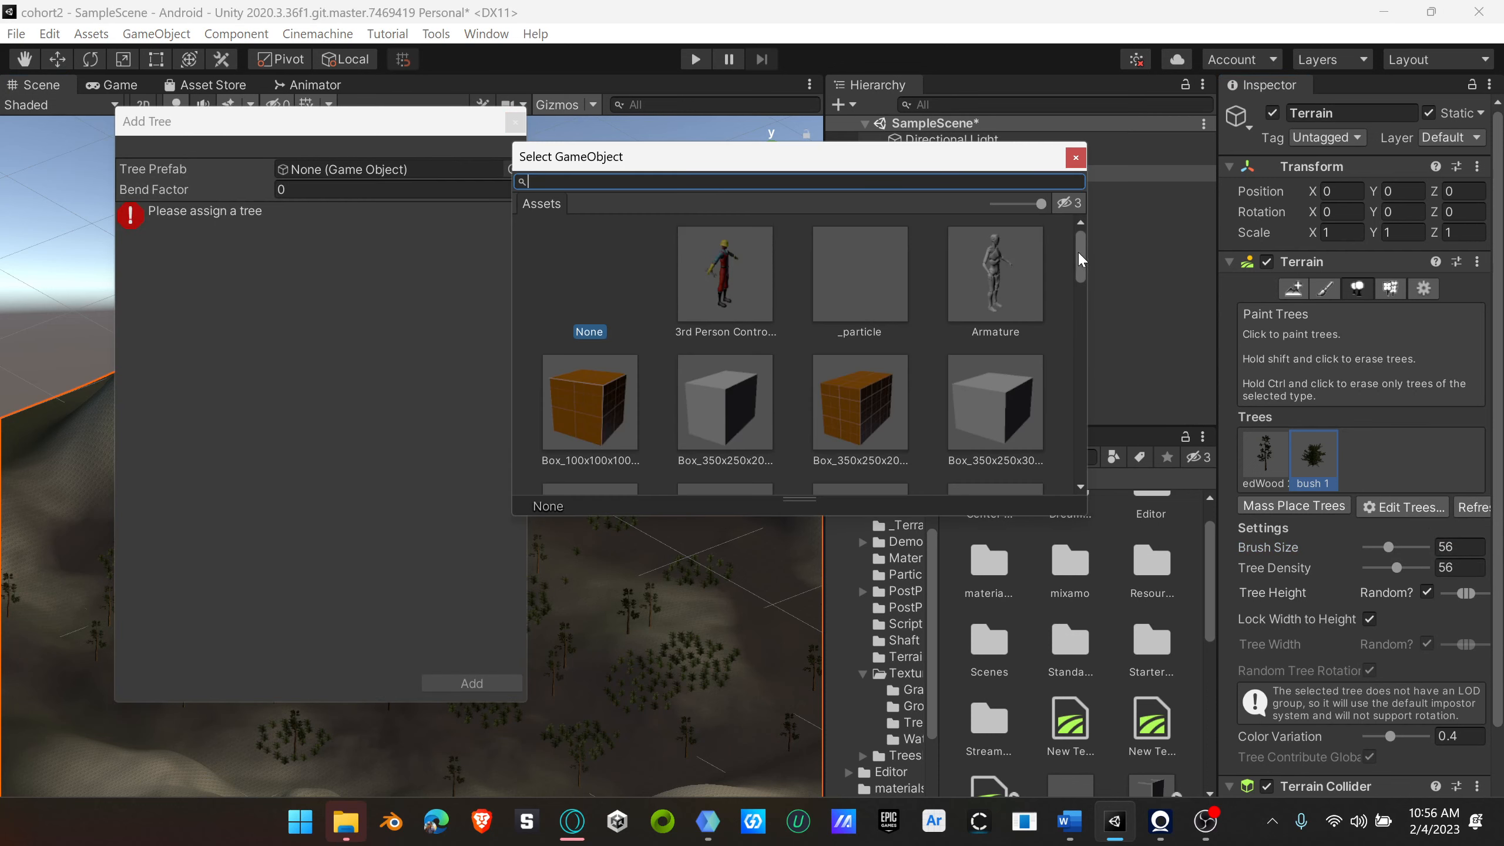
pyautogui.moveTo(1078, 251); pyautogui.dragTo(1079, 367)
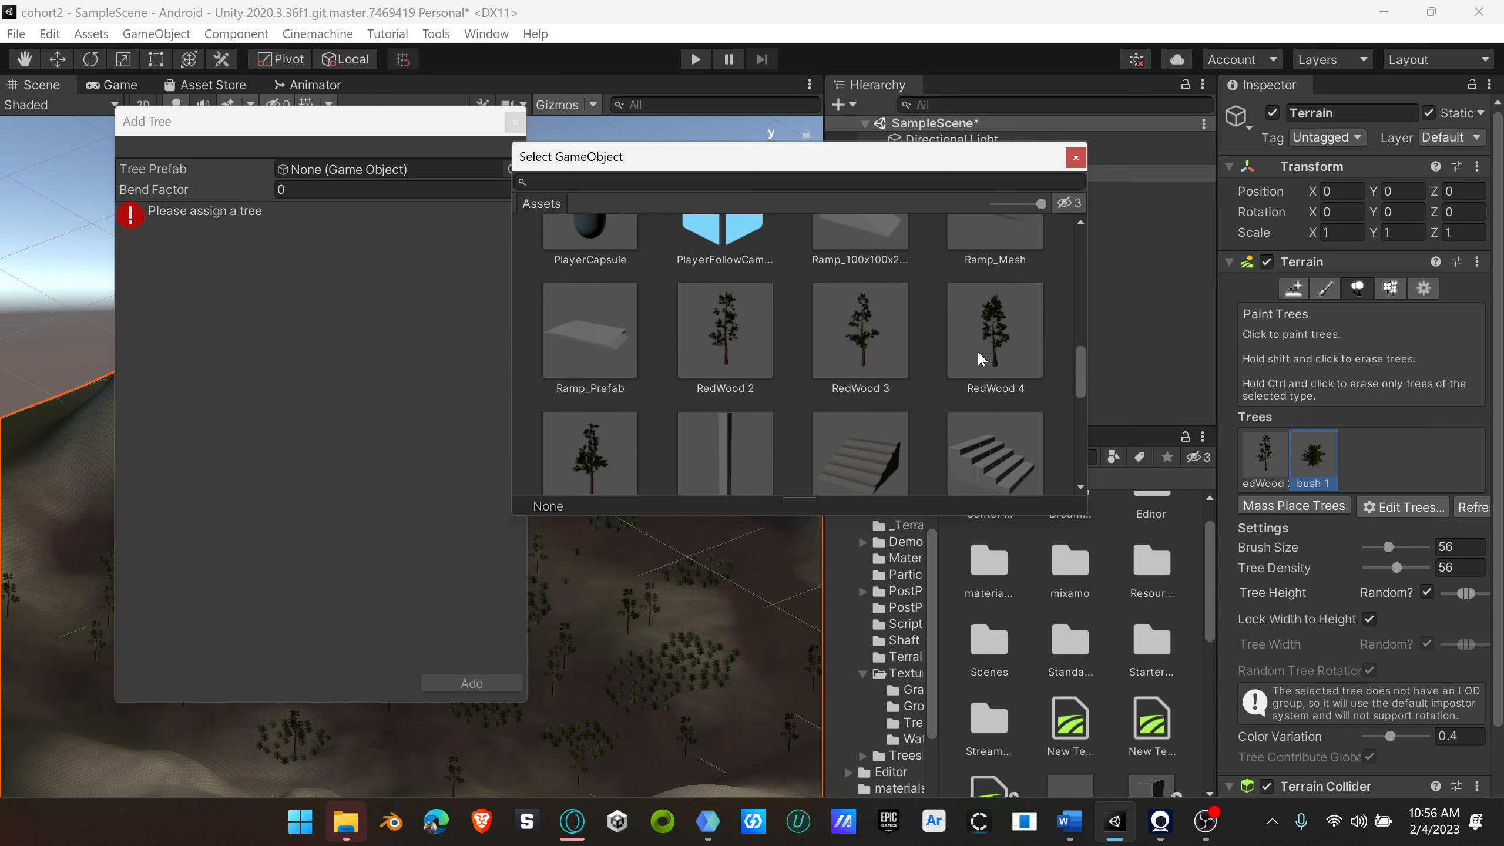
pyautogui.click(1272, 468)
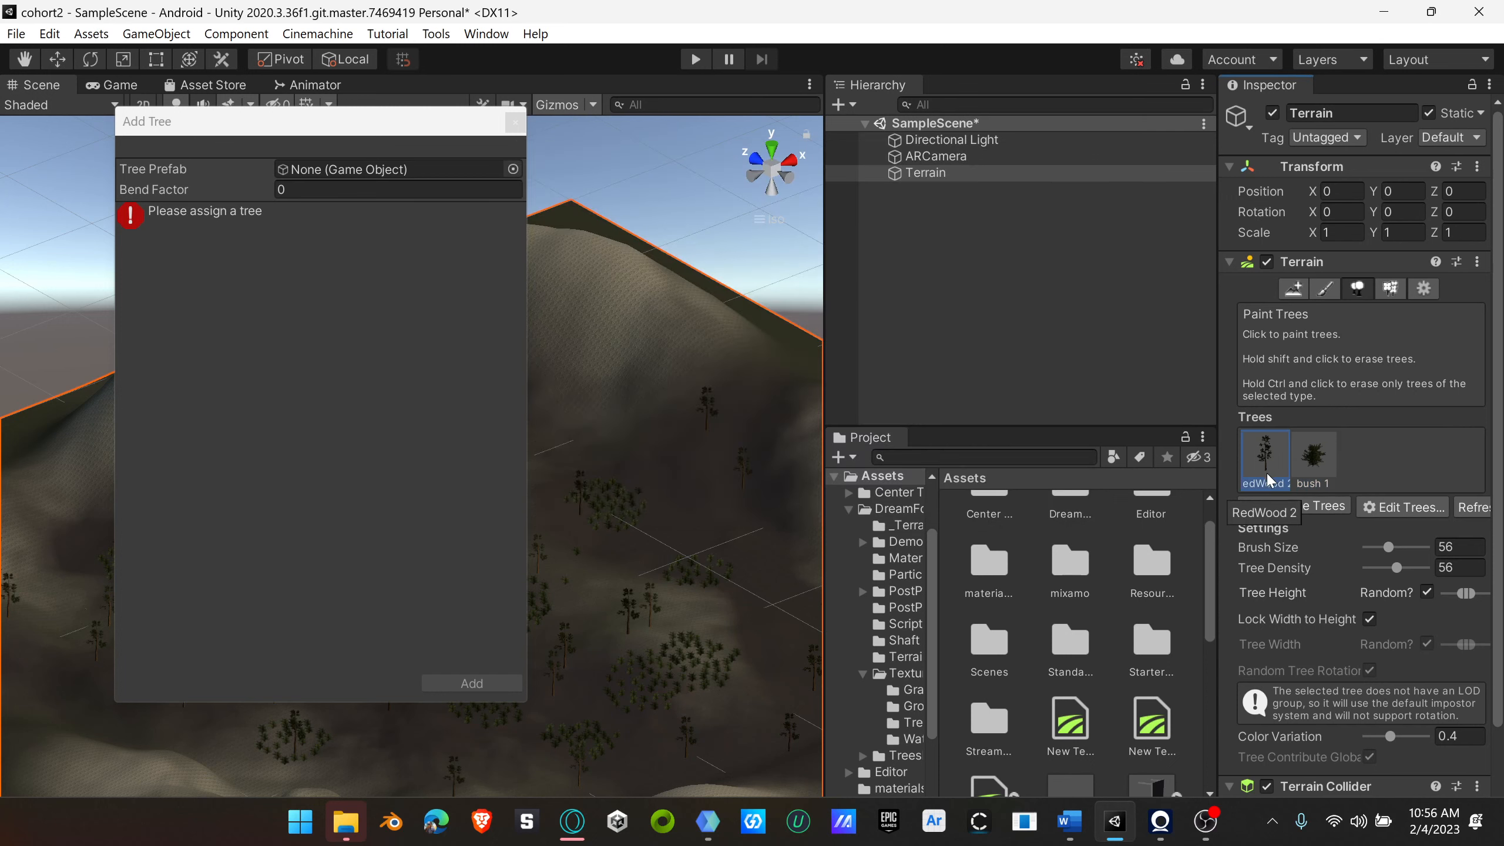
pyautogui.click(513, 169)
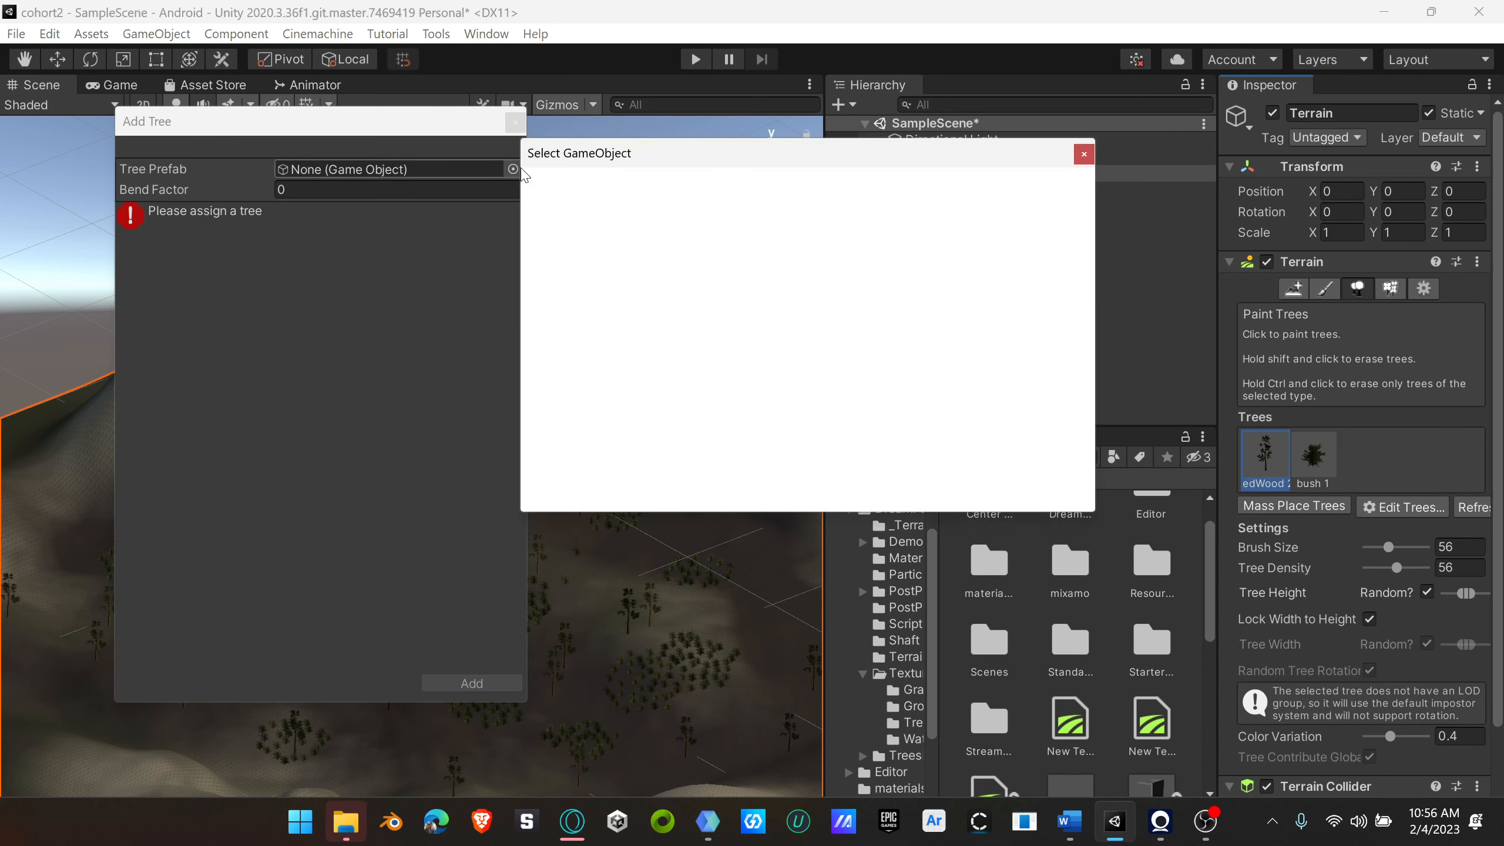
pyautogui.scroll(-10, 1092, 291)
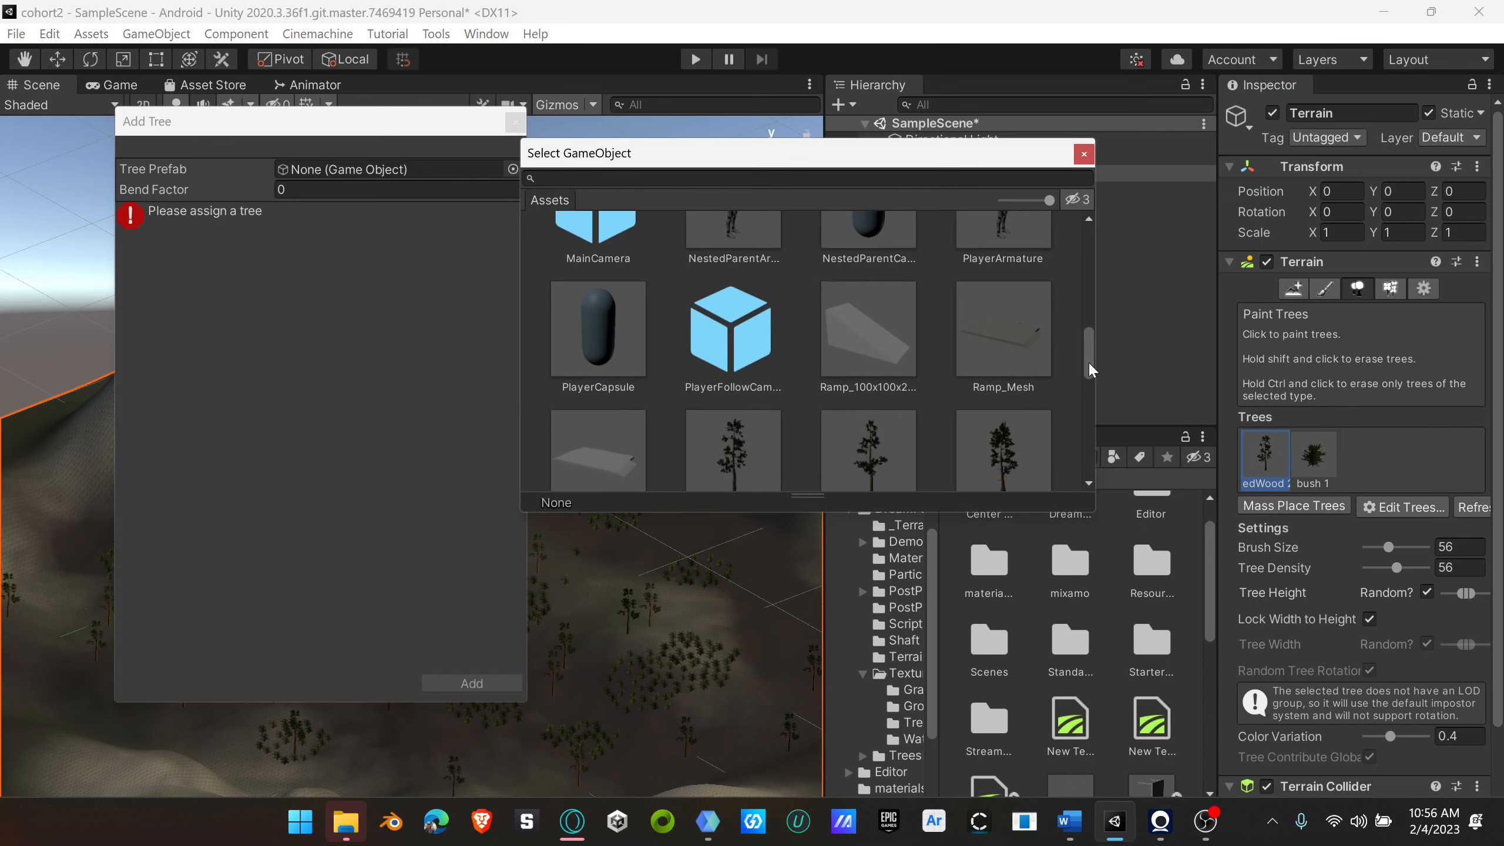
pyautogui.click(1031, 359)
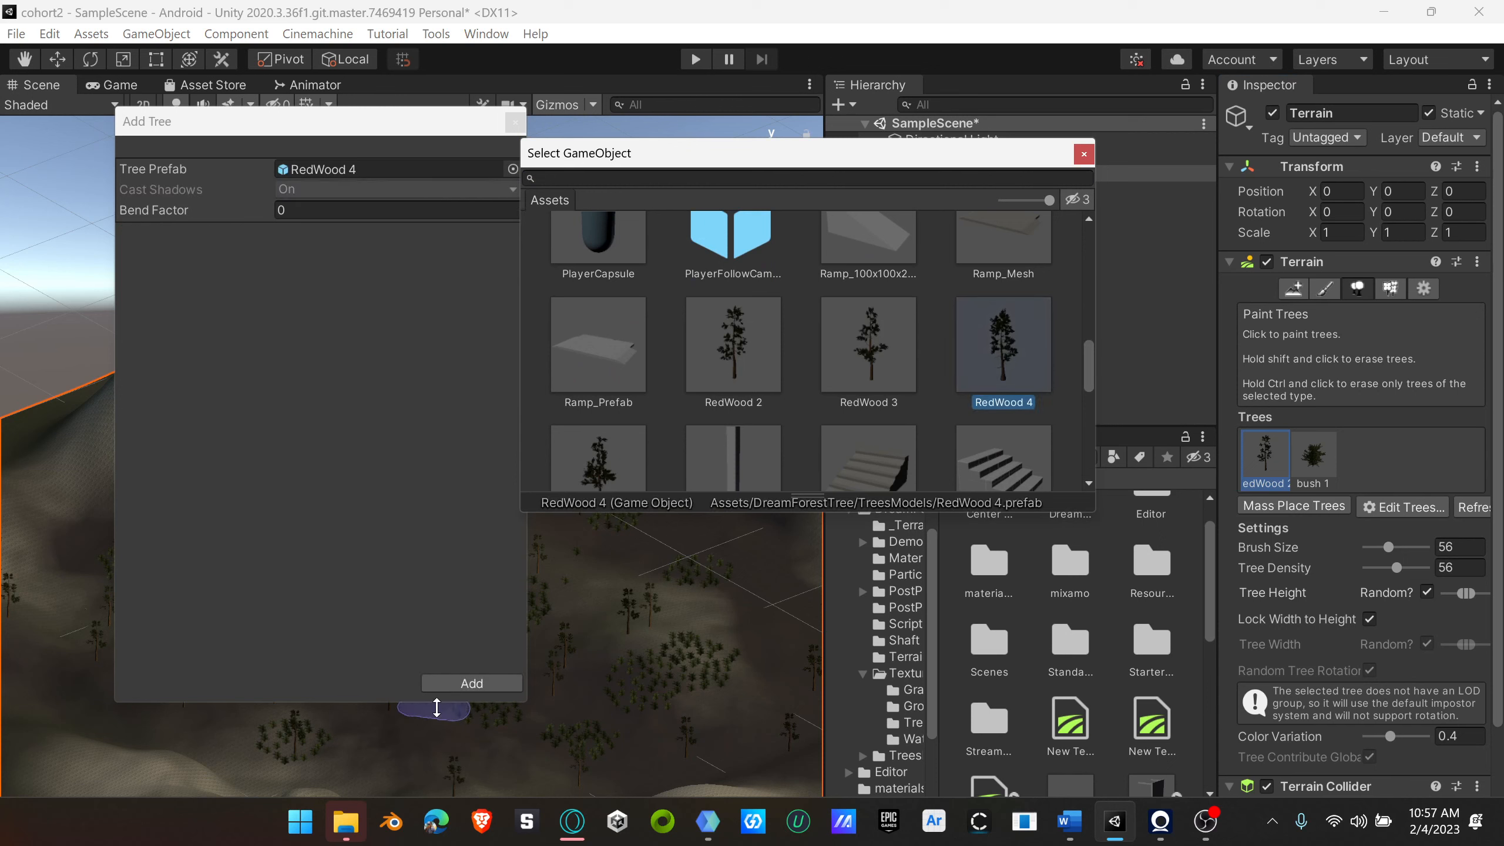
pyautogui.click(471, 683)
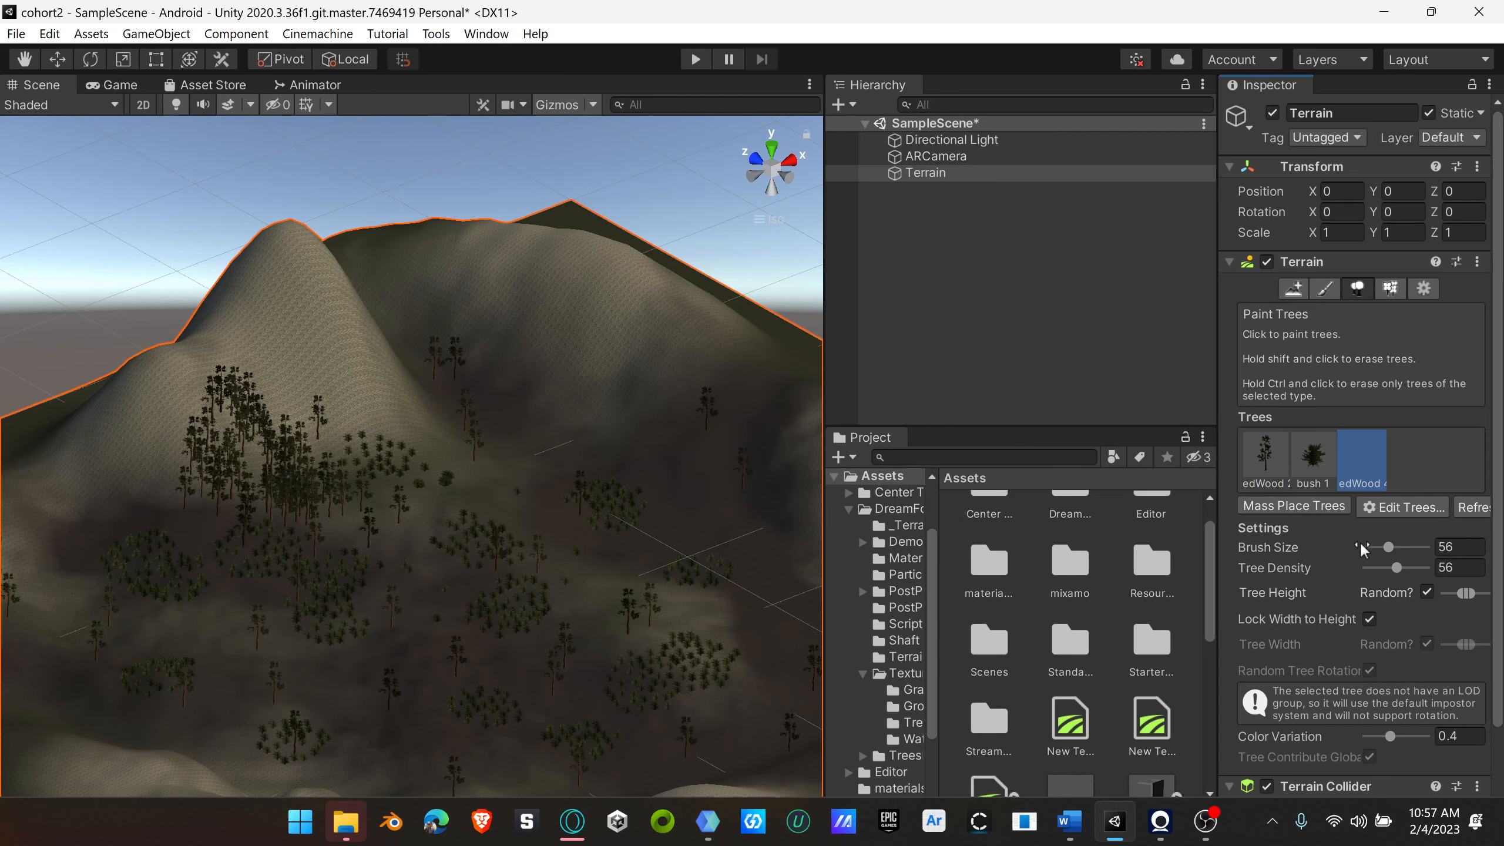
# Step: Set the brush size to 1 and plant single RedWood 4 trees among the bush patches across the valley
pyautogui.moveTo(1388, 548); pyautogui.dragTo(1365, 561)
pyautogui.click(619, 569)
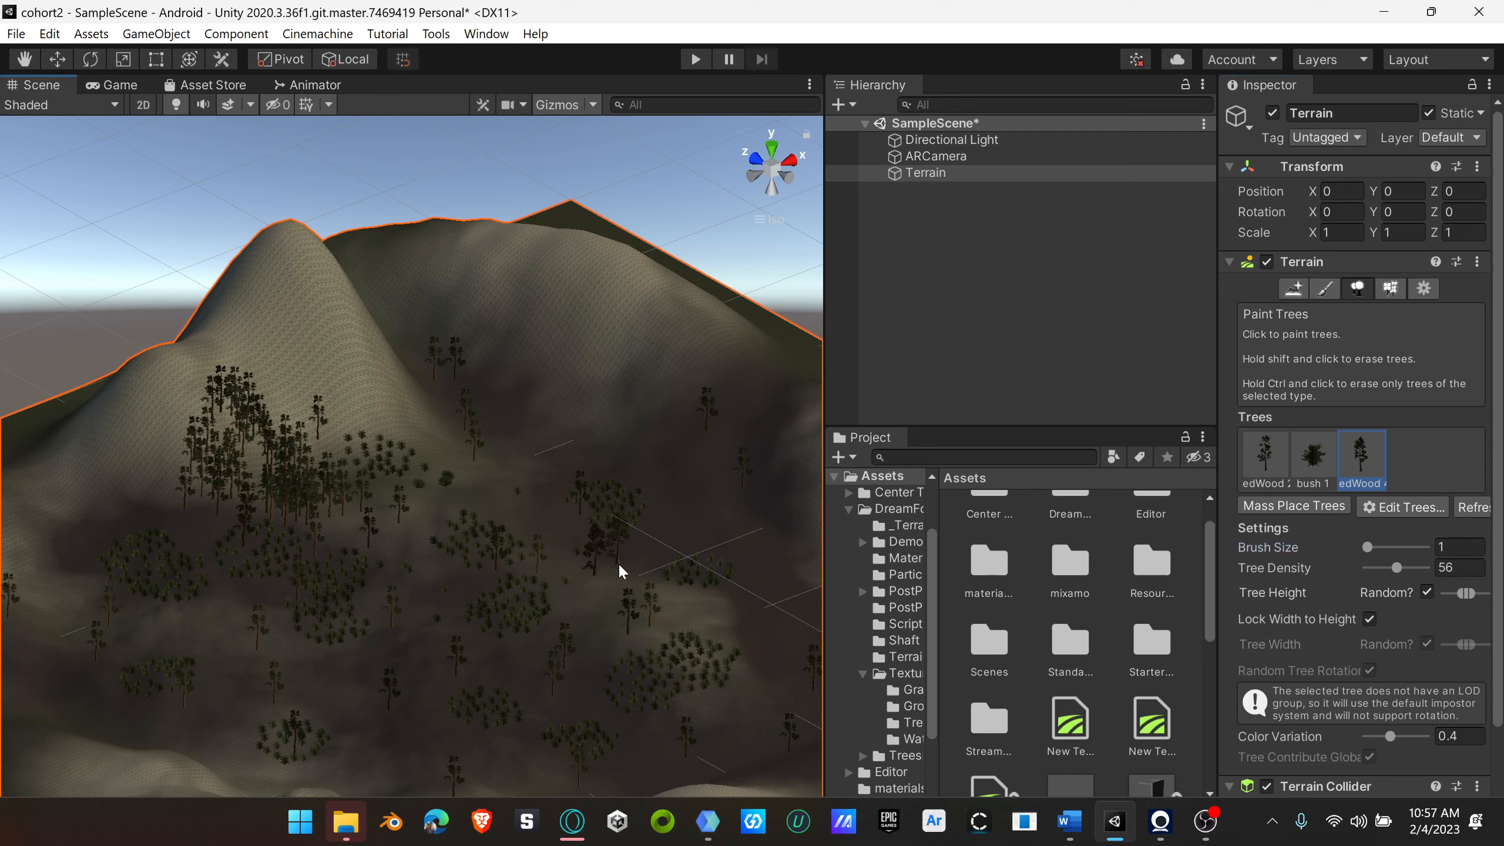
pyautogui.moveTo(486, 665)
pyautogui.mouseDown()
pyautogui.moveTo(379, 669)
pyautogui.moveTo(474, 483)
pyautogui.moveTo(740, 548)
pyautogui.mouseUp()
# Step: Plant more single RedWood 4 trees along the valley's outer edges and on the ridge beside the tall peak
pyautogui.scroll(-5, 706, 665)
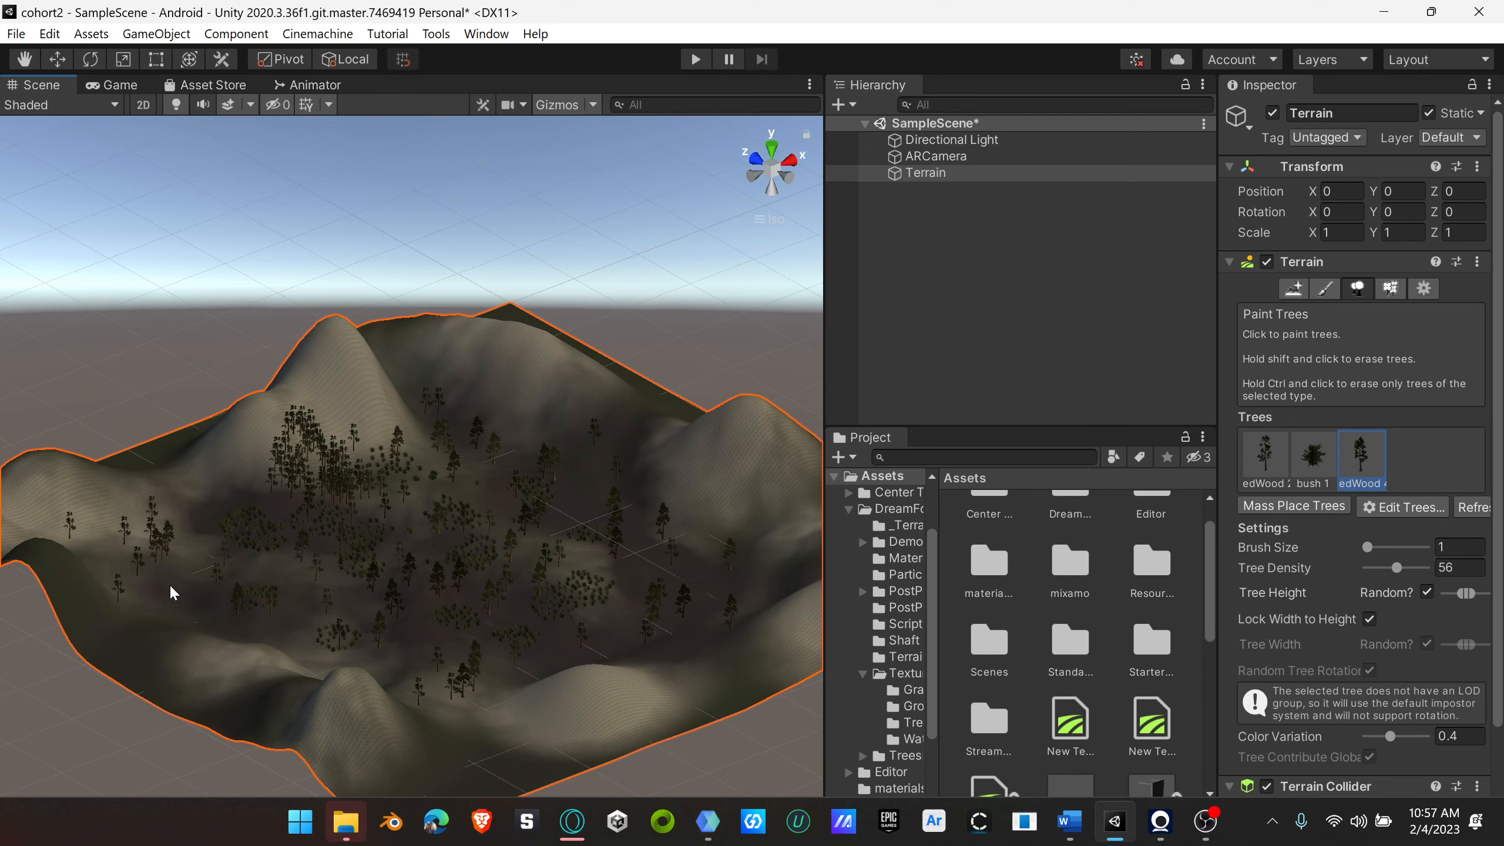
pyautogui.click(308, 667)
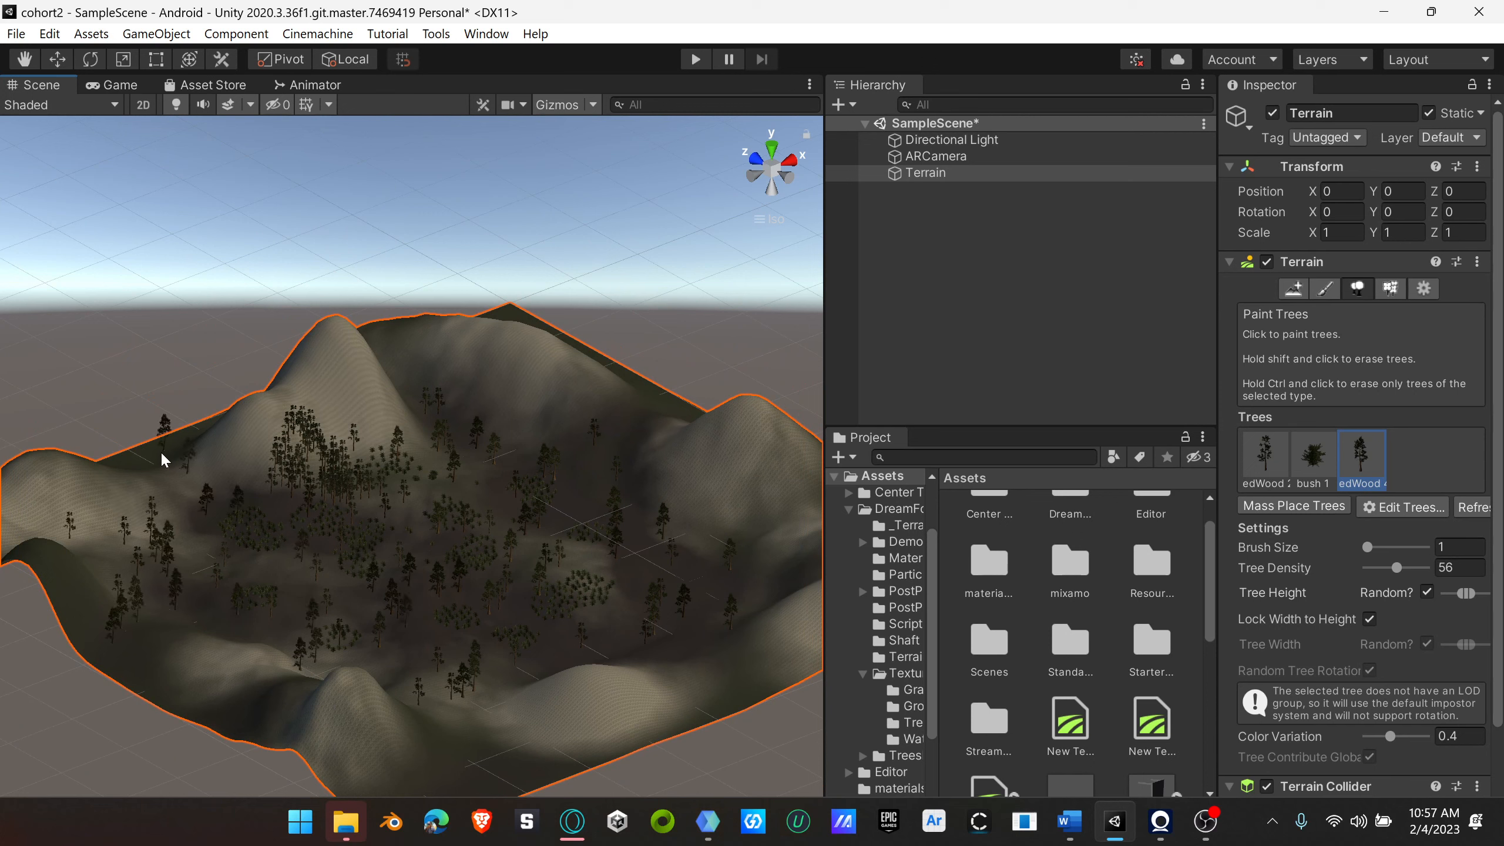
pyautogui.moveTo(158, 453)
pyautogui.keyDown('alt'); pyautogui.mouseDown()
pyautogui.moveTo(521, 474)
pyautogui.moveTo(547, 447)
pyautogui.moveTo(258, 426)
pyautogui.moveTo(239, 442)
pyautogui.mouseUp(); pyautogui.keyUp('alt')
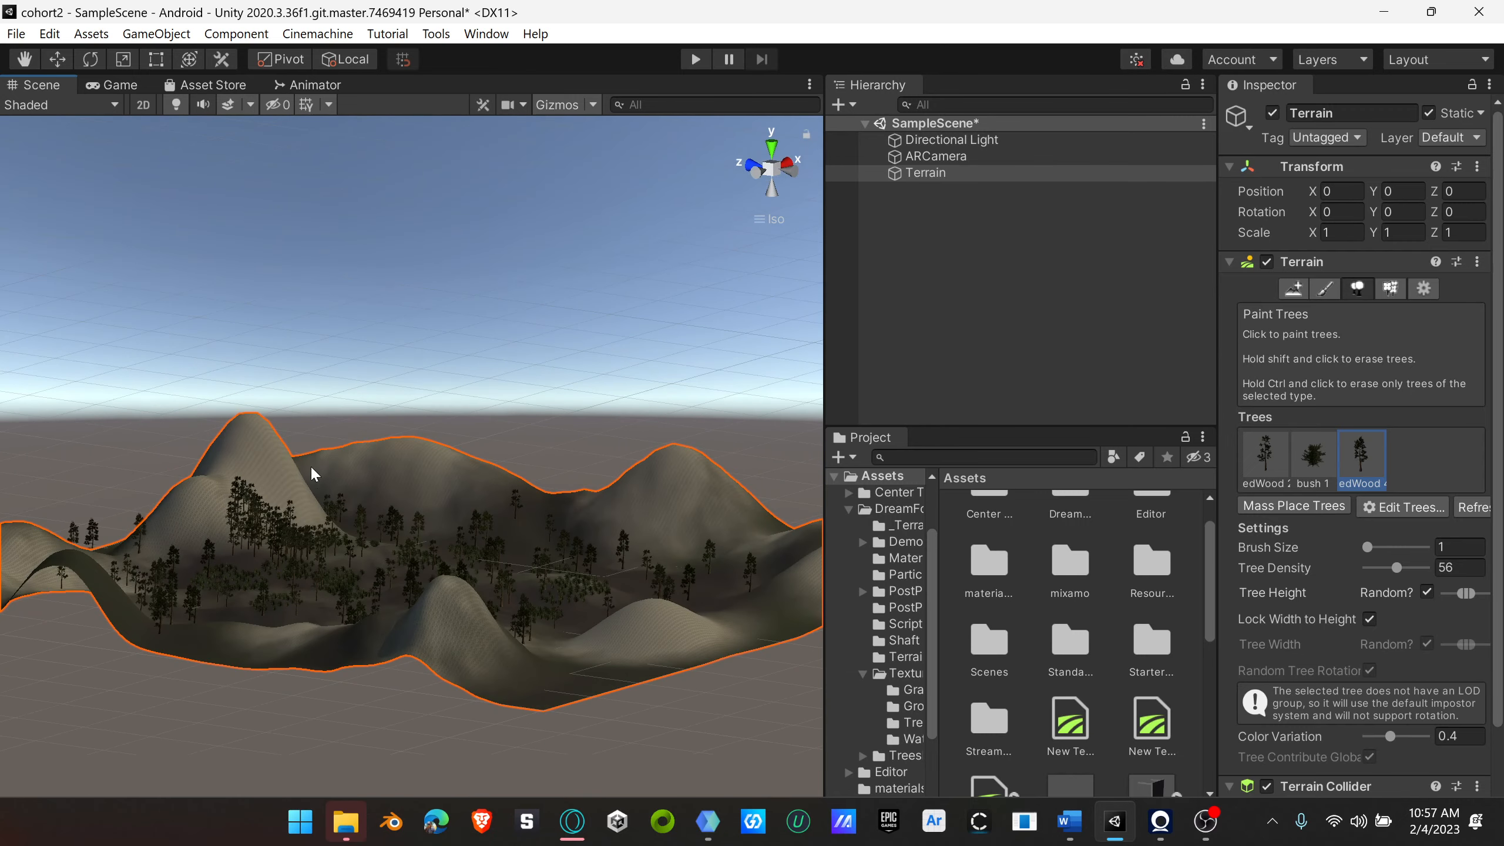
# Step: Plant several more RedWood 4 trees in the open gaps between the bush patches in the middle of the valley
pyautogui.keyDown('alt'); pyautogui.moveTo(314, 474); pyautogui.dragTo(334, 503); pyautogui.keyUp('alt')
pyautogui.moveTo(437, 507); pyautogui.dragTo(465, 573, button='right')
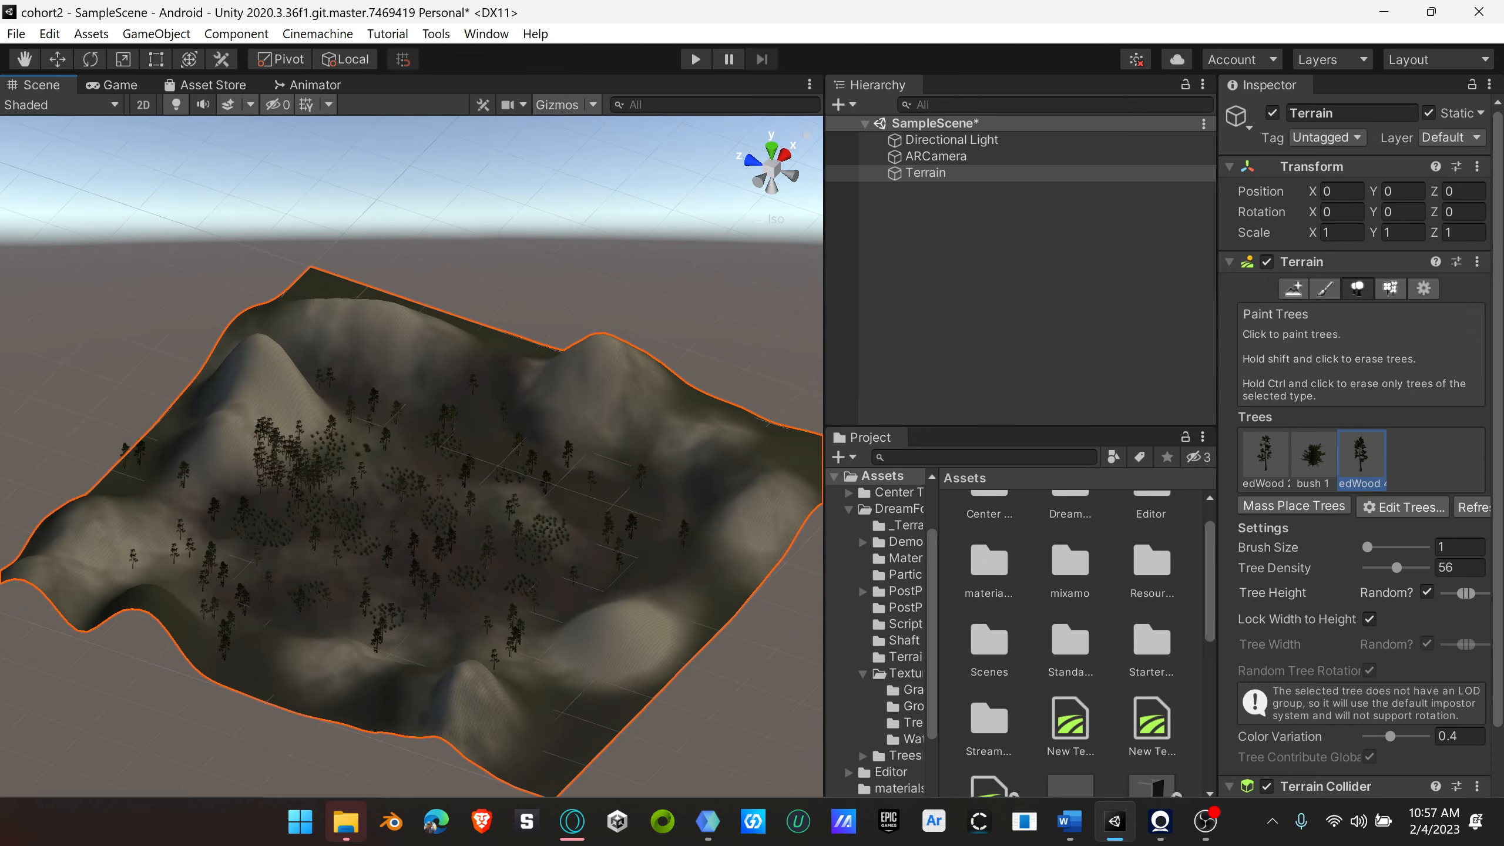
pyautogui.scroll(10, 464, 573)
pyautogui.scroll(5, 463, 571)
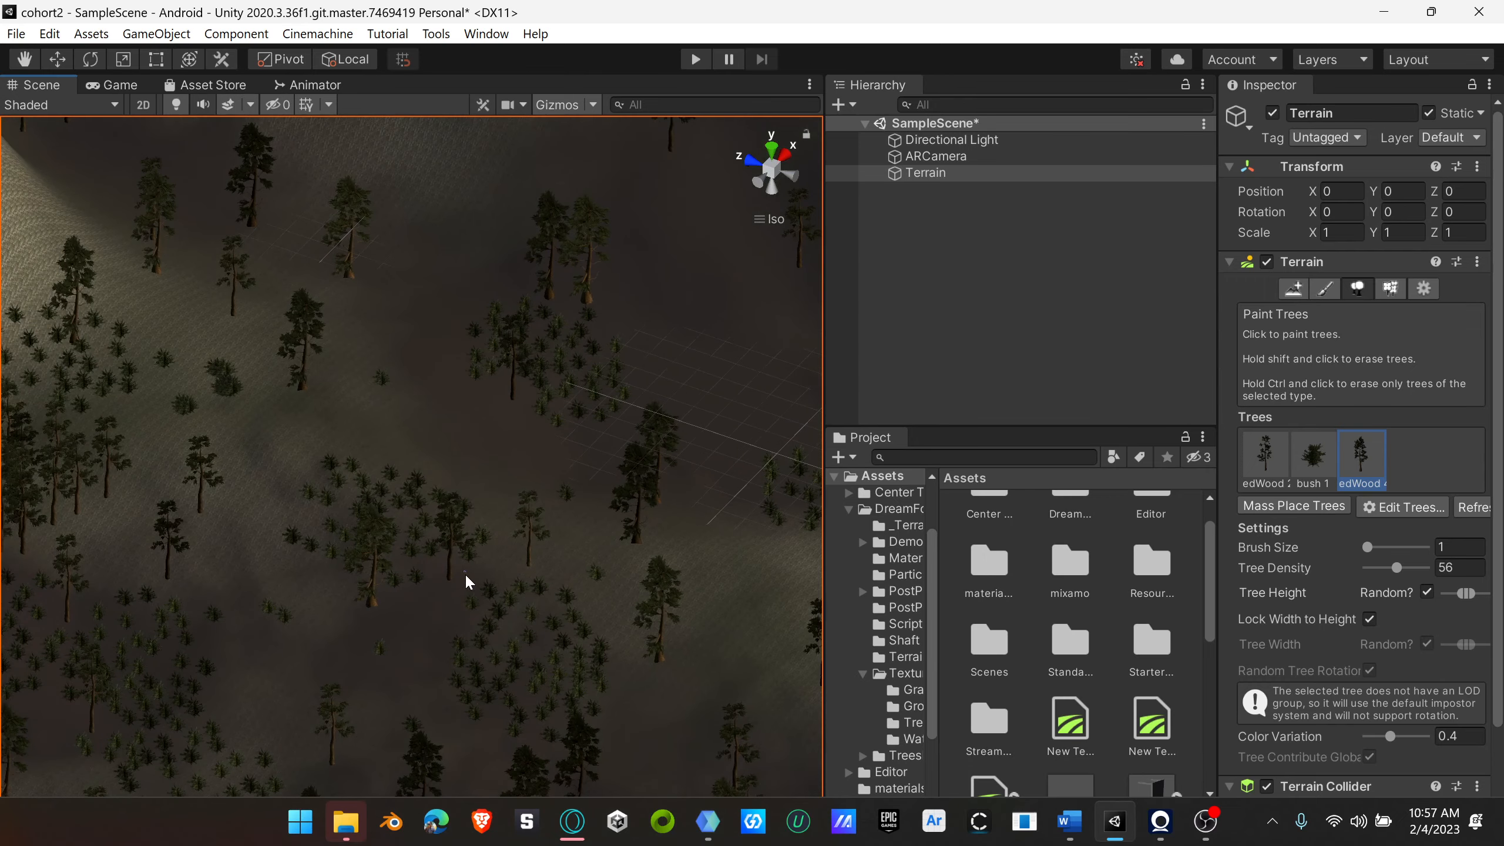
pyautogui.click(346, 548)
pyautogui.click(406, 430)
pyautogui.click(483, 433)
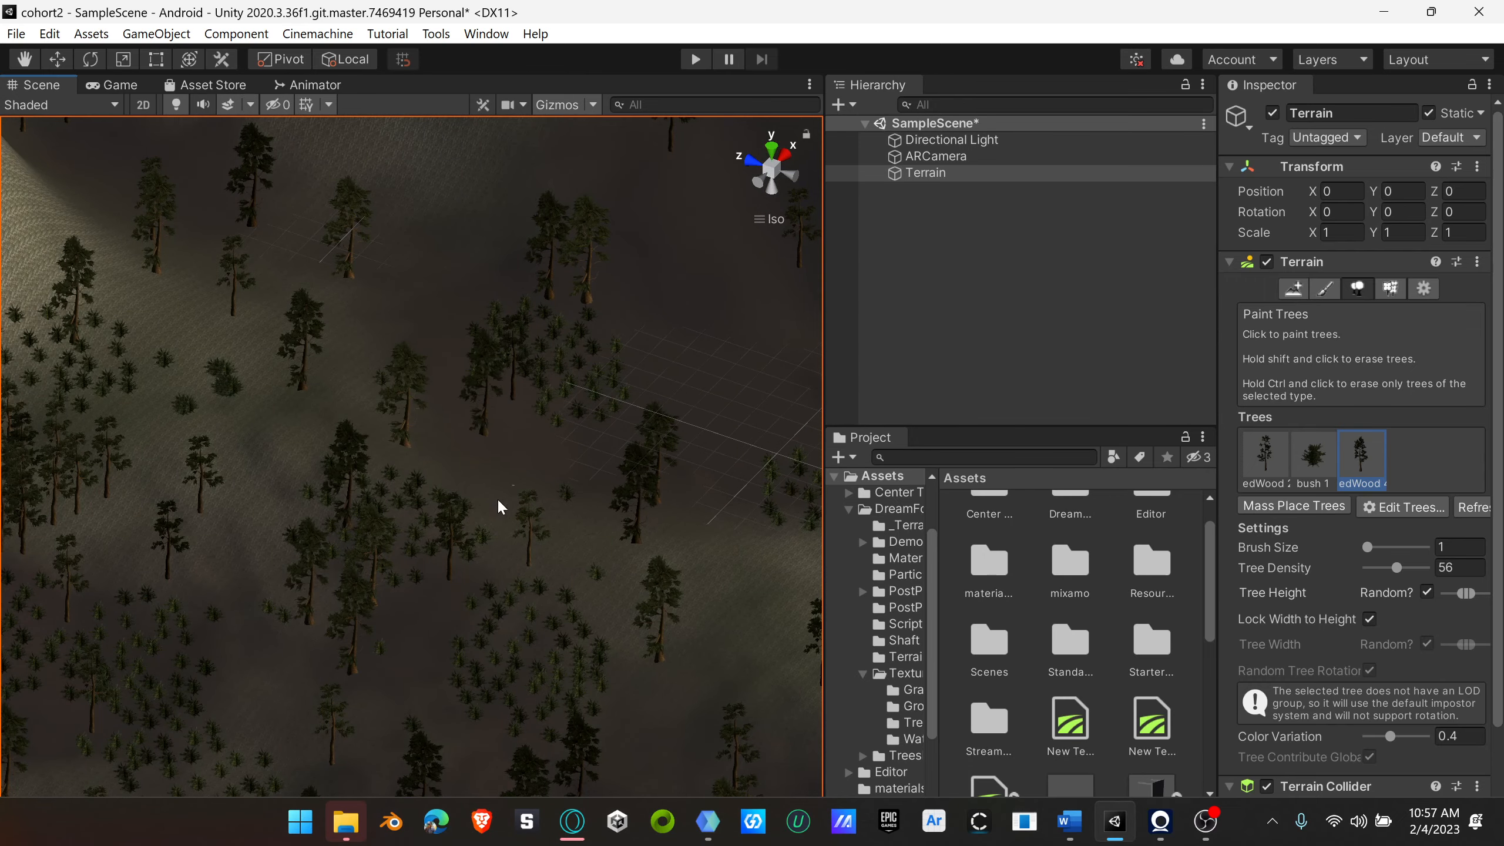
pyautogui.click(252, 447)
pyautogui.click(249, 537)
pyautogui.scroll(-10, 330, 535)
pyautogui.moveTo(521, 583); pyautogui.dragTo(590, 575, button='right')
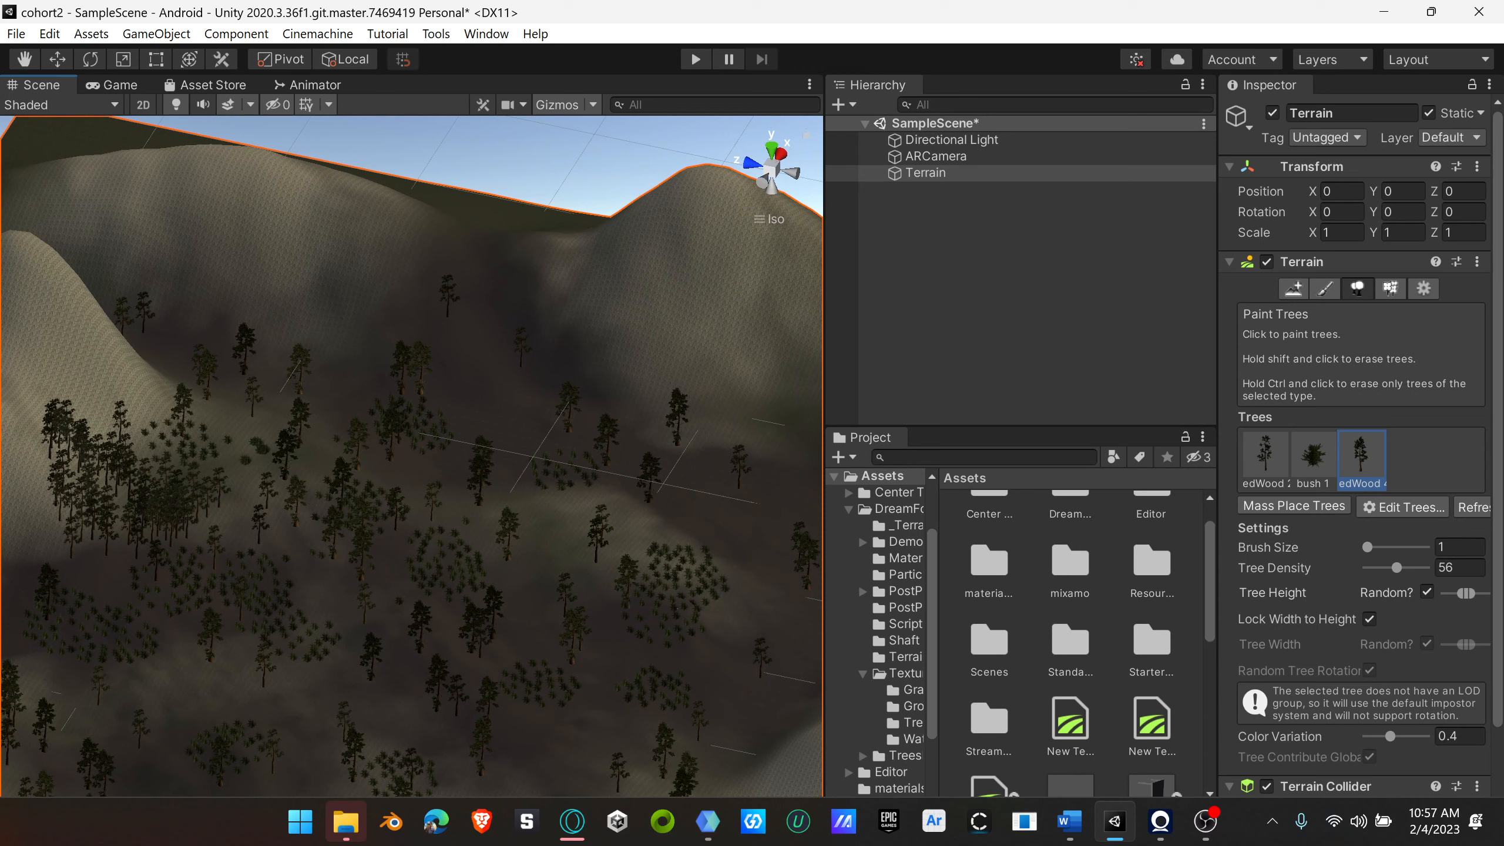
# Step: Add a grass texture detail to the terrain using the grass plant 3 texture
pyautogui.click(1389, 289)
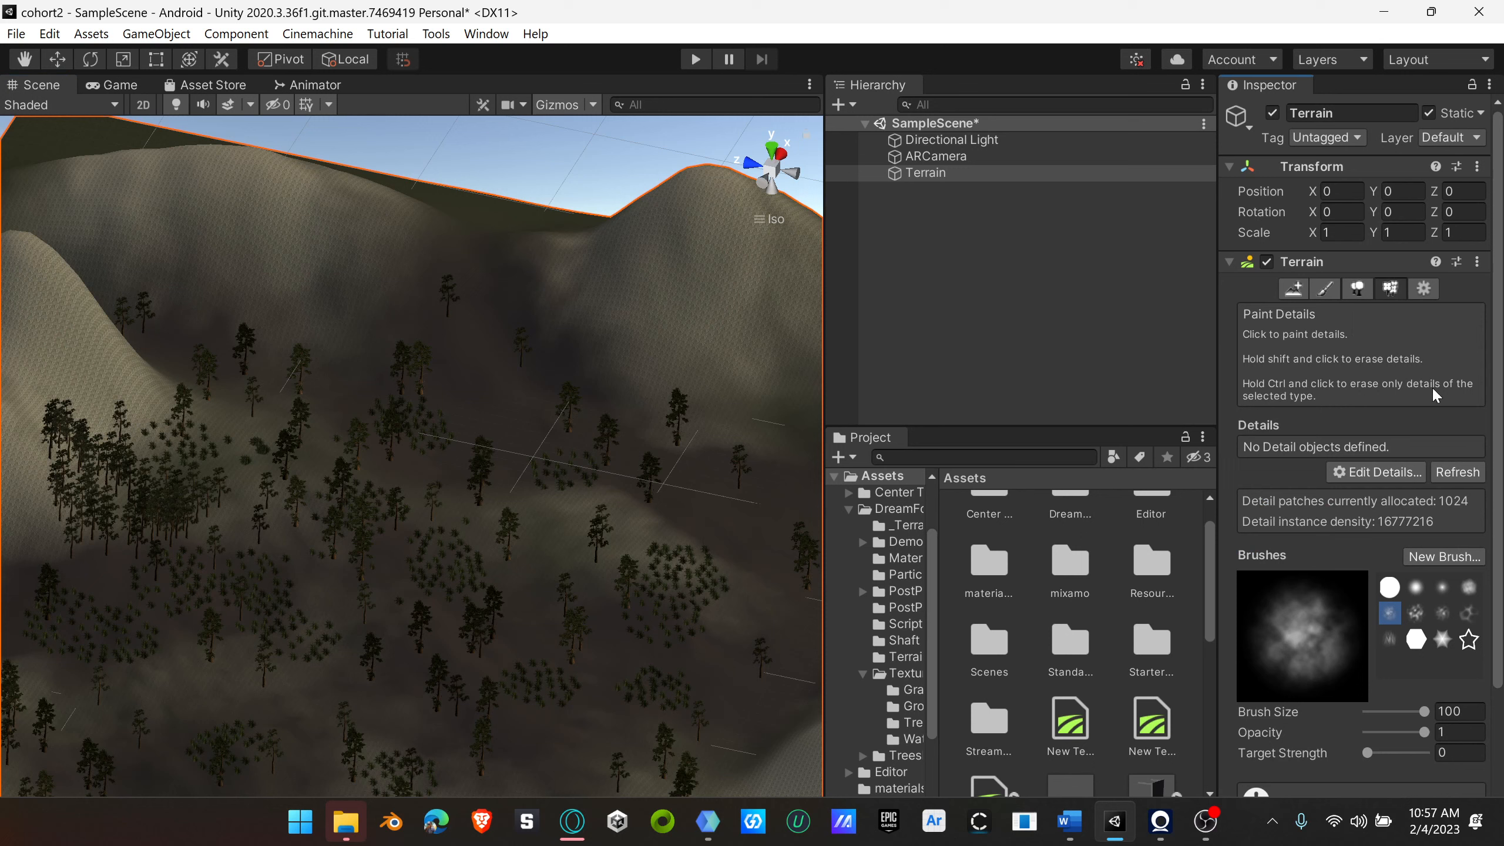
pyautogui.click(1405, 477)
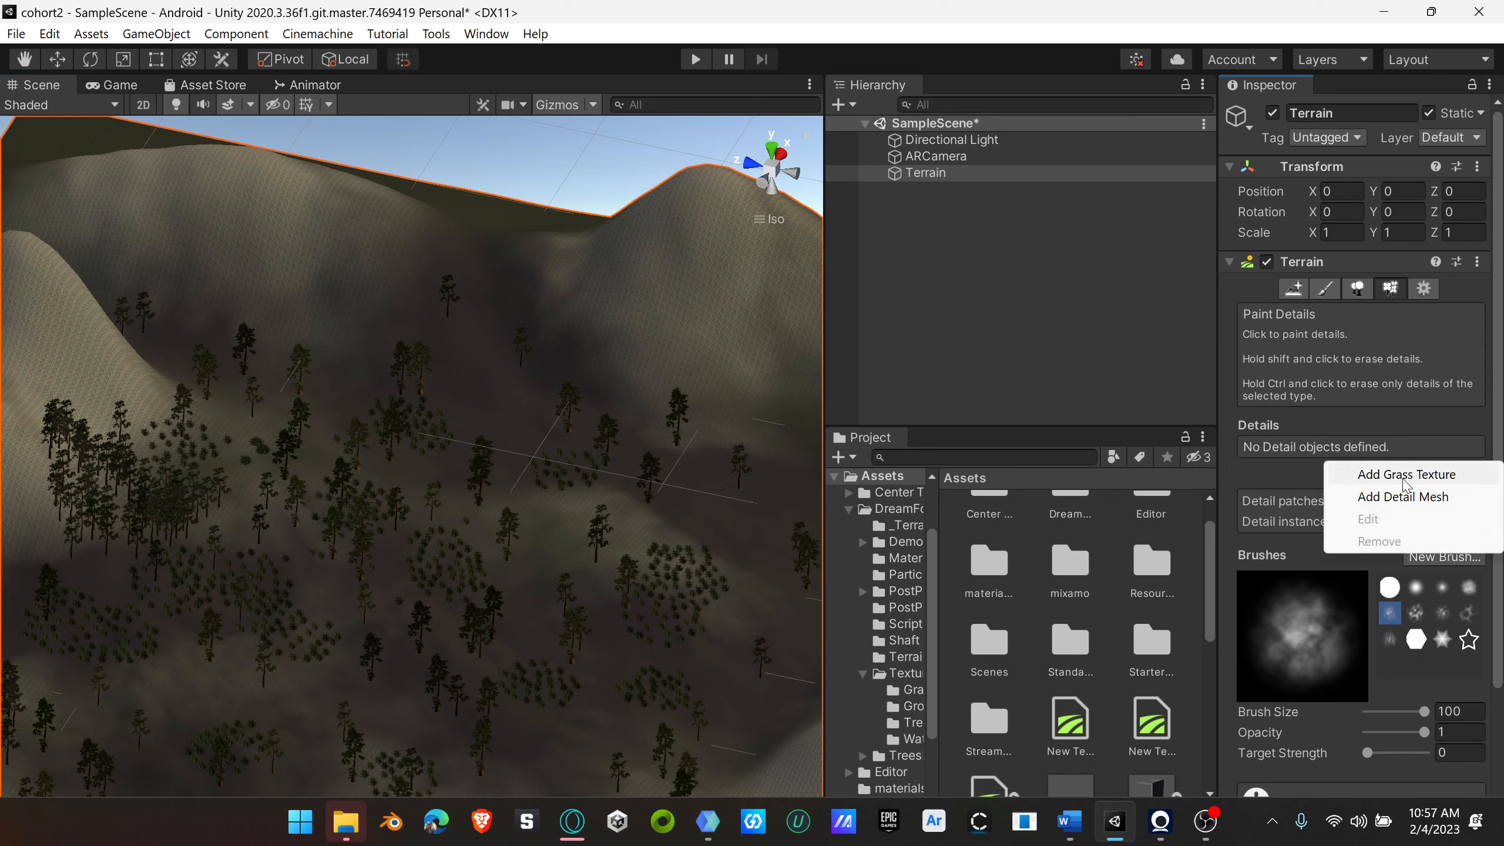
pyautogui.click(1435, 476)
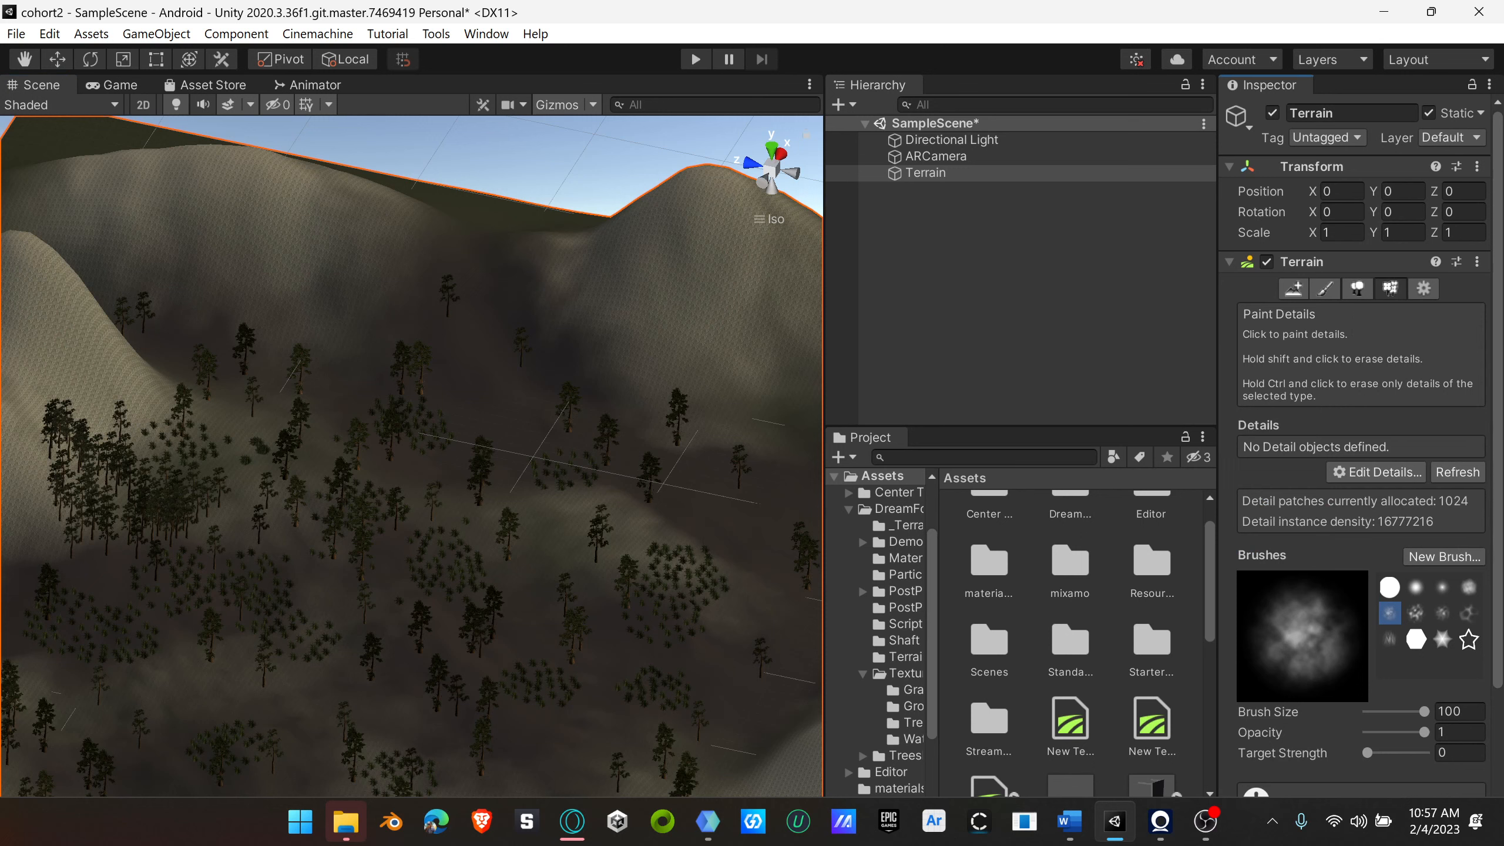
pyautogui.click(1358, 290)
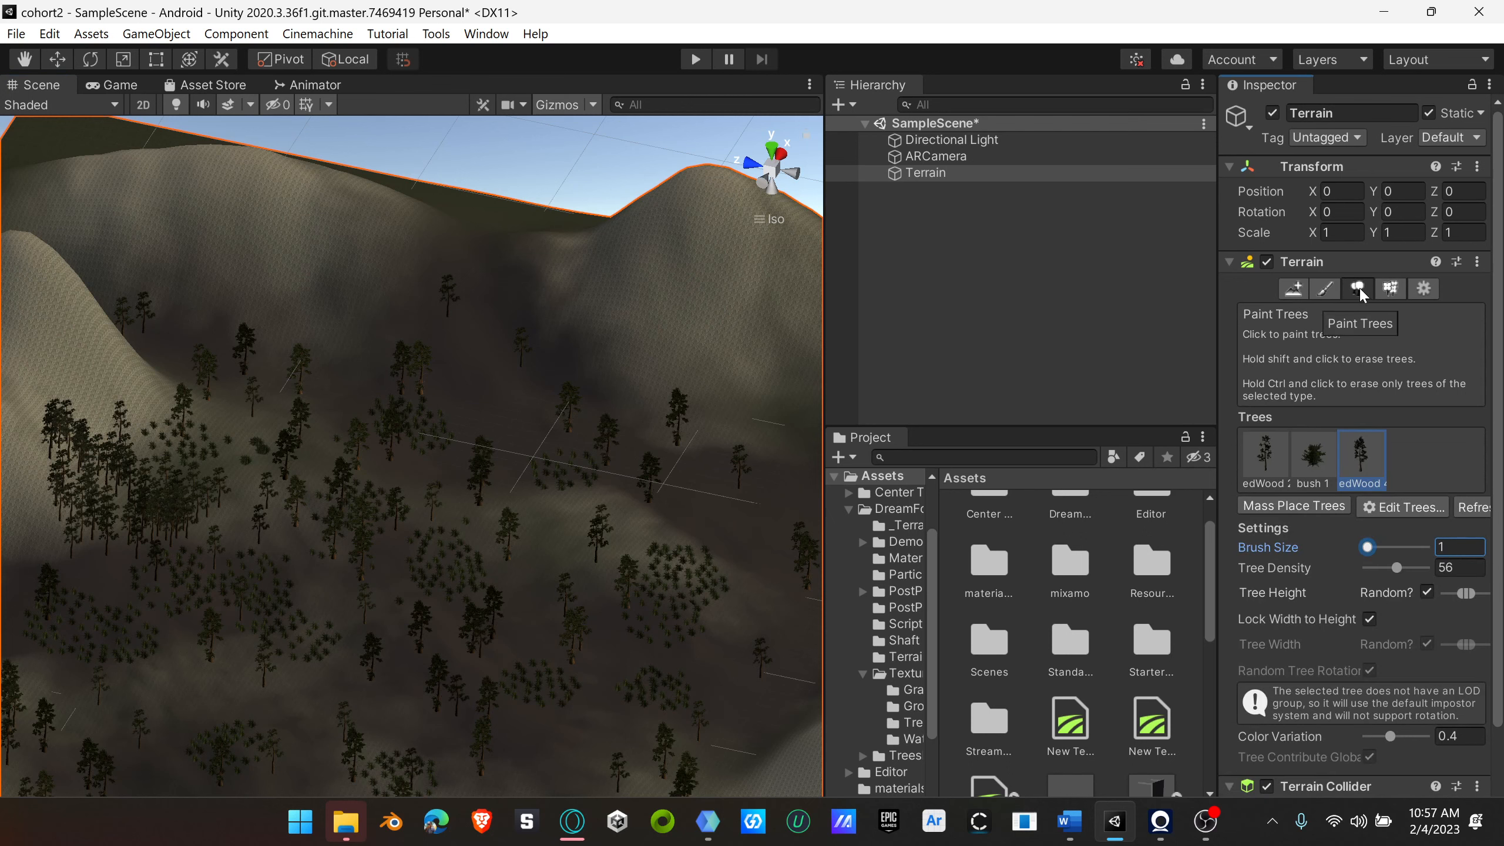
pyautogui.click(1391, 290)
pyautogui.click(1388, 476)
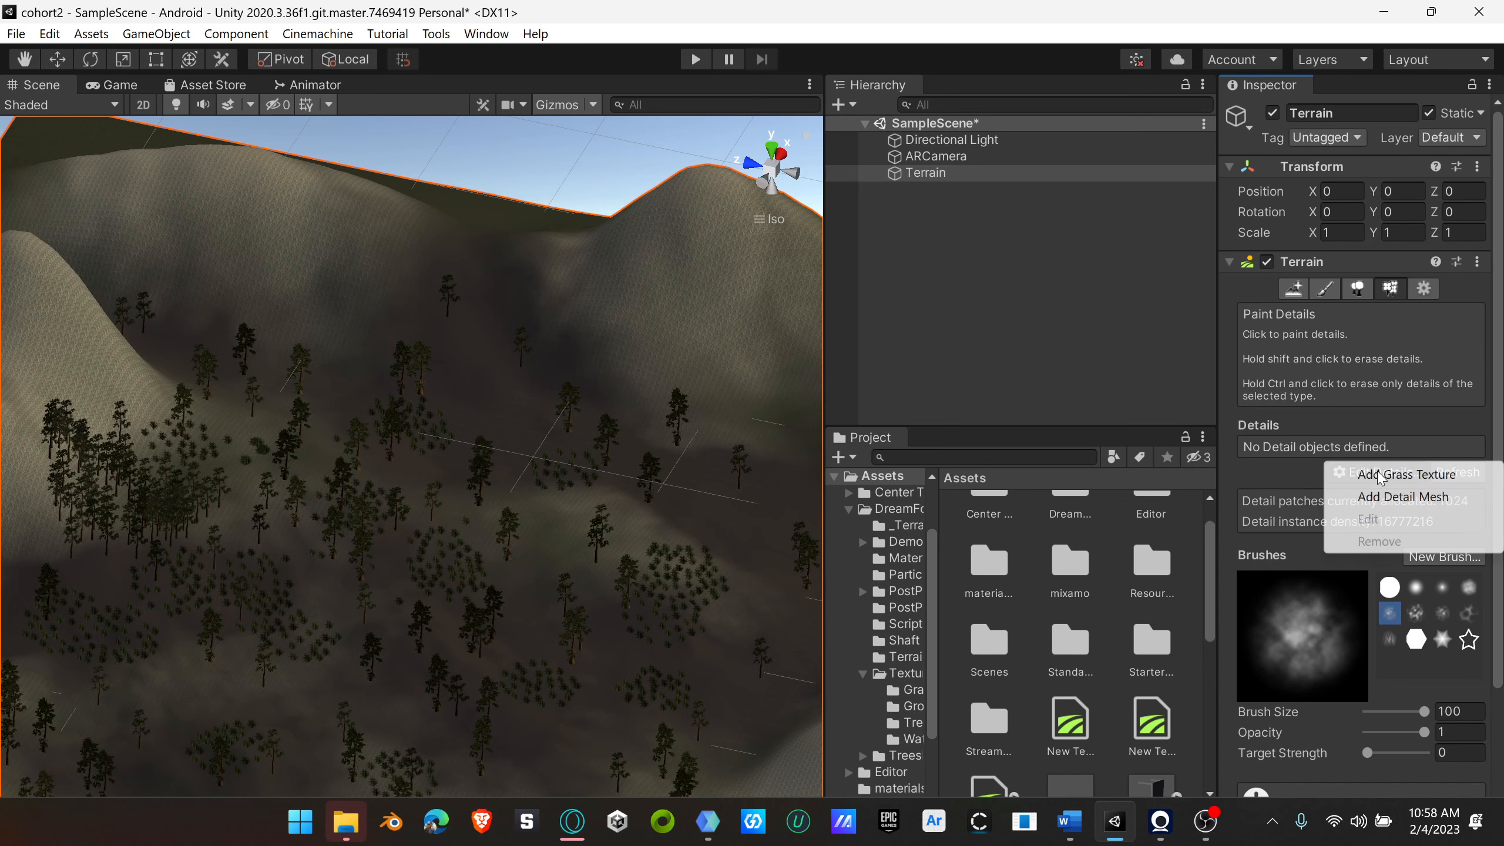
pyautogui.click(1426, 477)
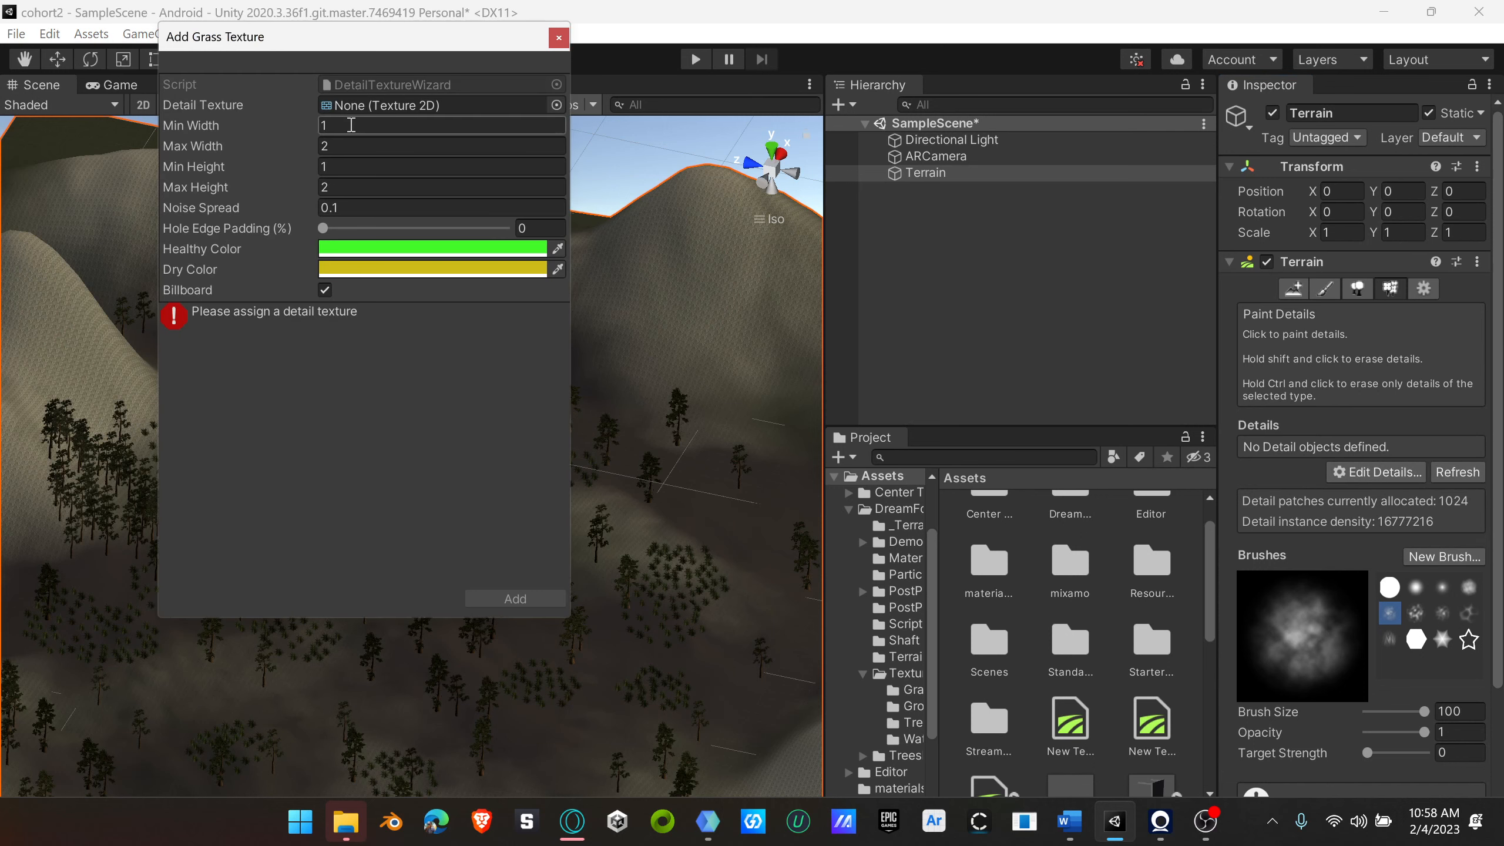
pyautogui.click(556, 105)
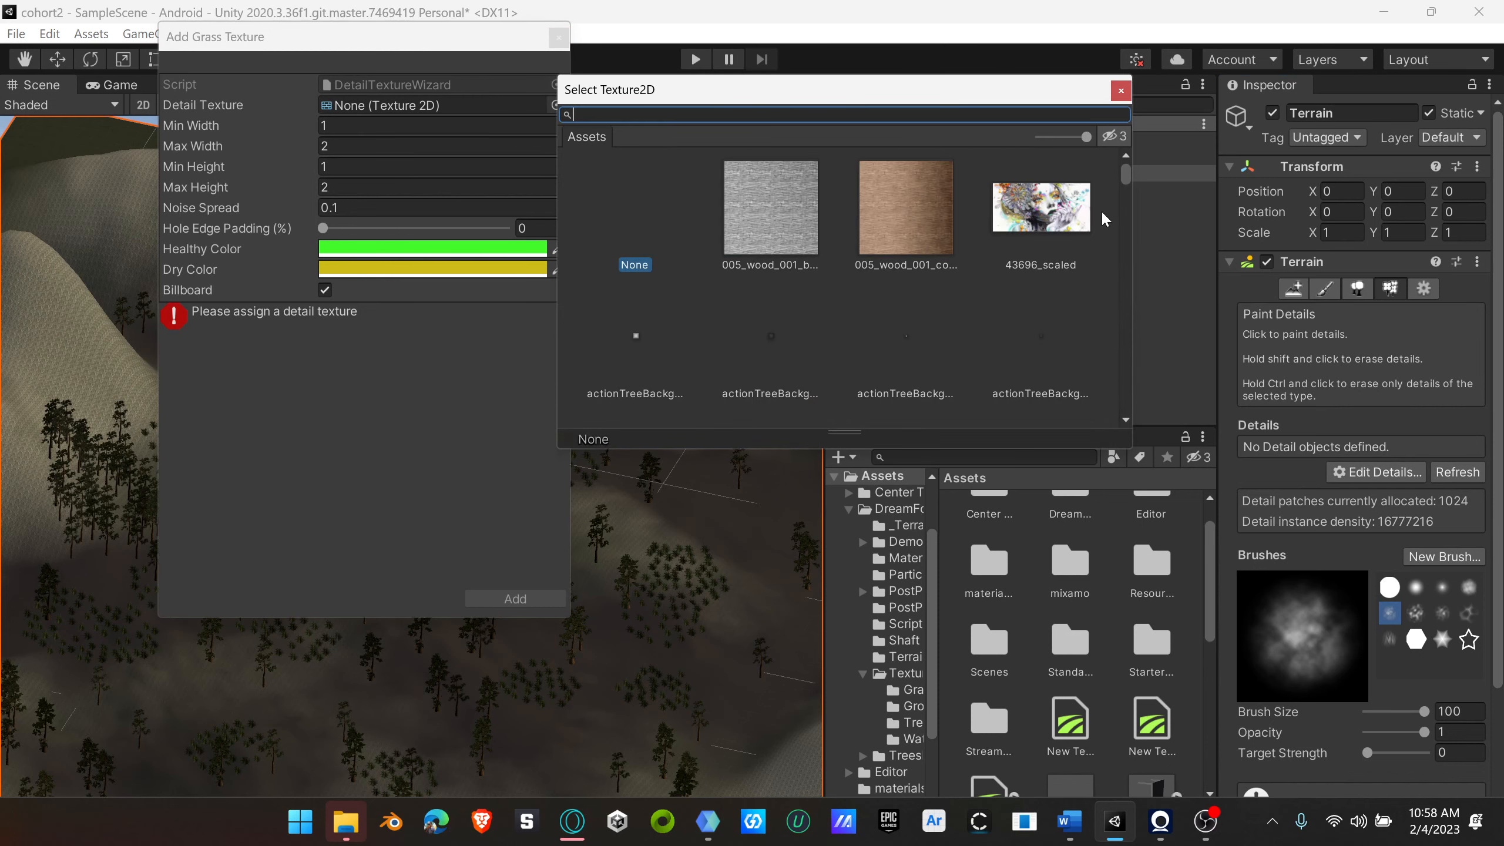
pyautogui.moveTo(1128, 175); pyautogui.dragTo(1115, 286)
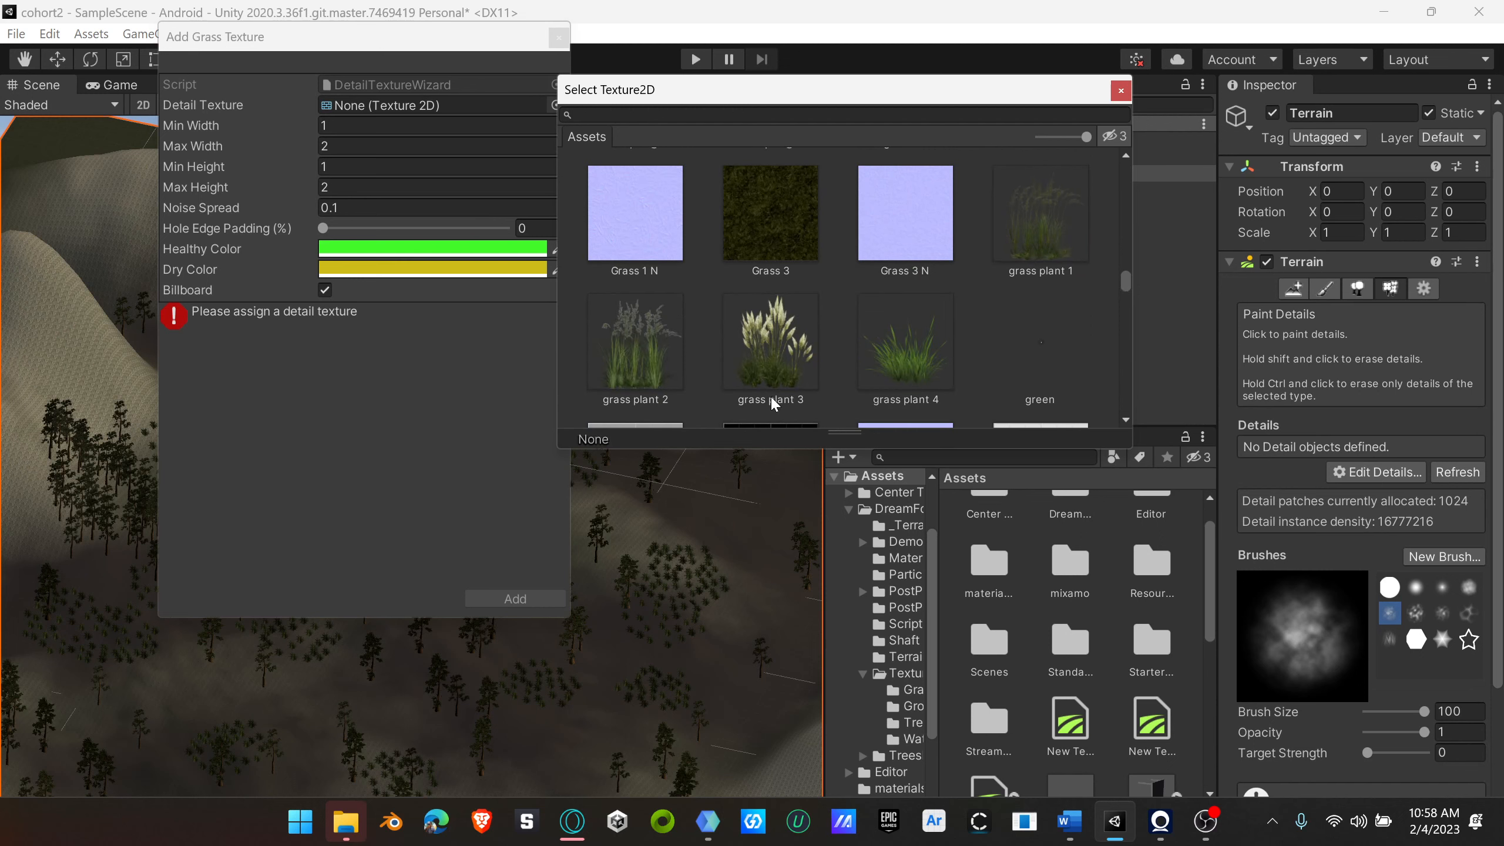
pyautogui.click(780, 358)
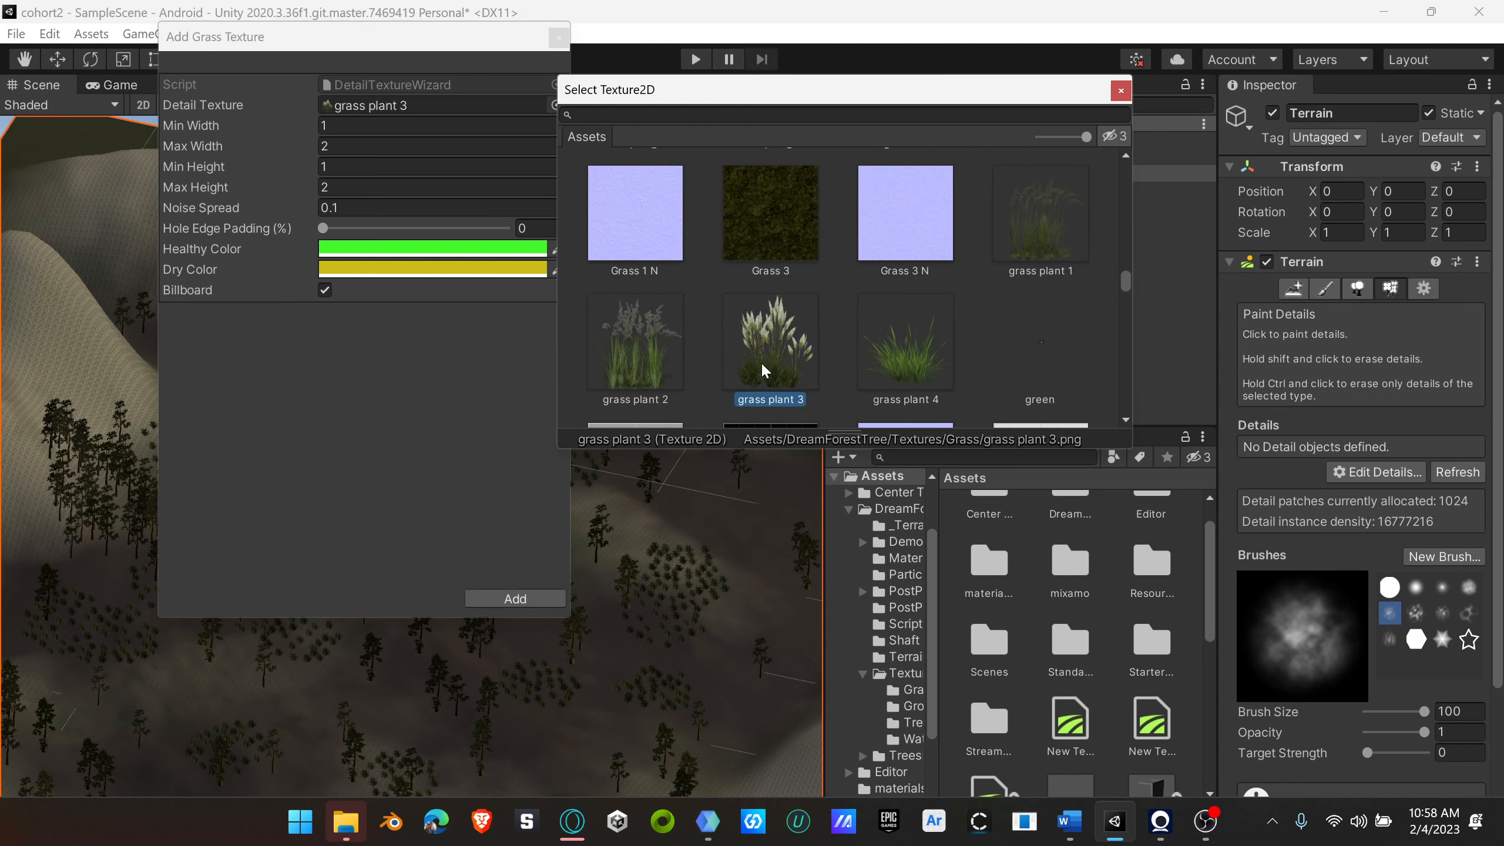
pyautogui.click(504, 598)
pyautogui.click(504, 598)
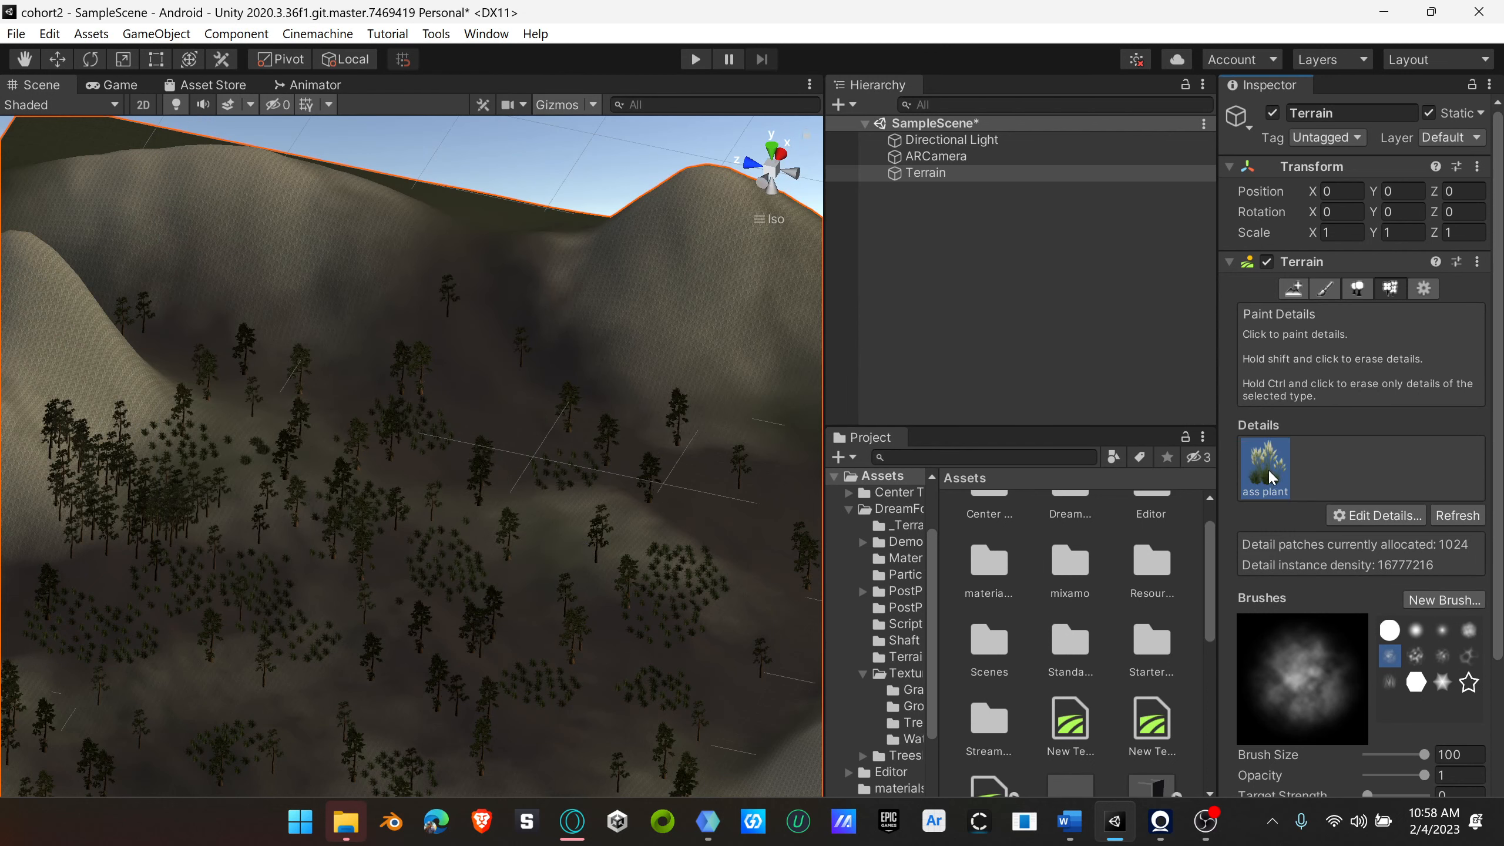
# Step: Set the detail brush's target strength to 0.25 and paint grass plant 3 patches among the trees and bushes across the valley floor
pyautogui.scroll(-3, 1407, 713)
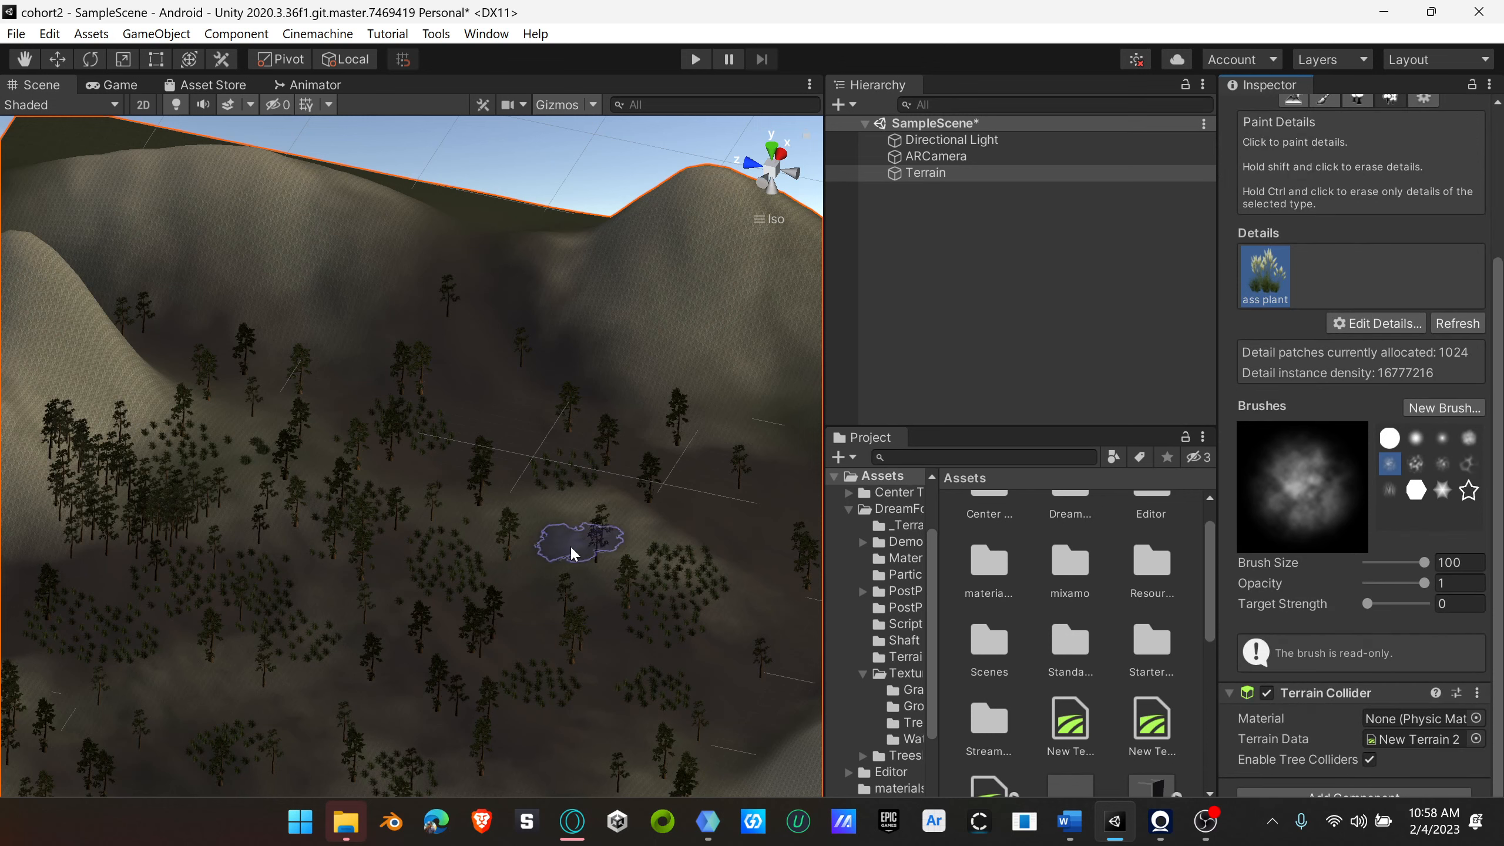
pyautogui.scroll(5, 559, 540)
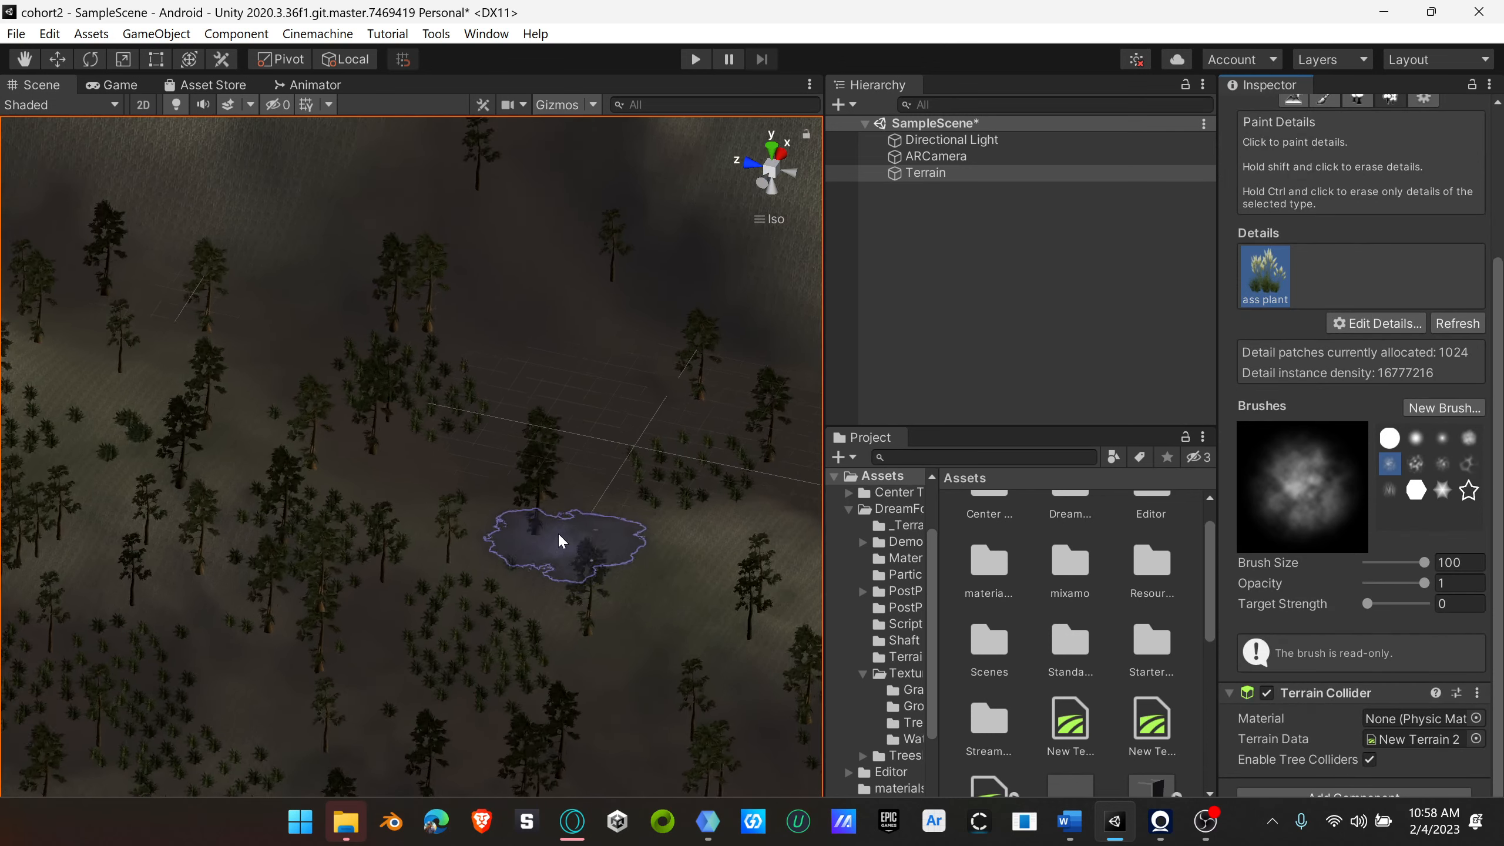
pyautogui.scroll(5, 559, 540)
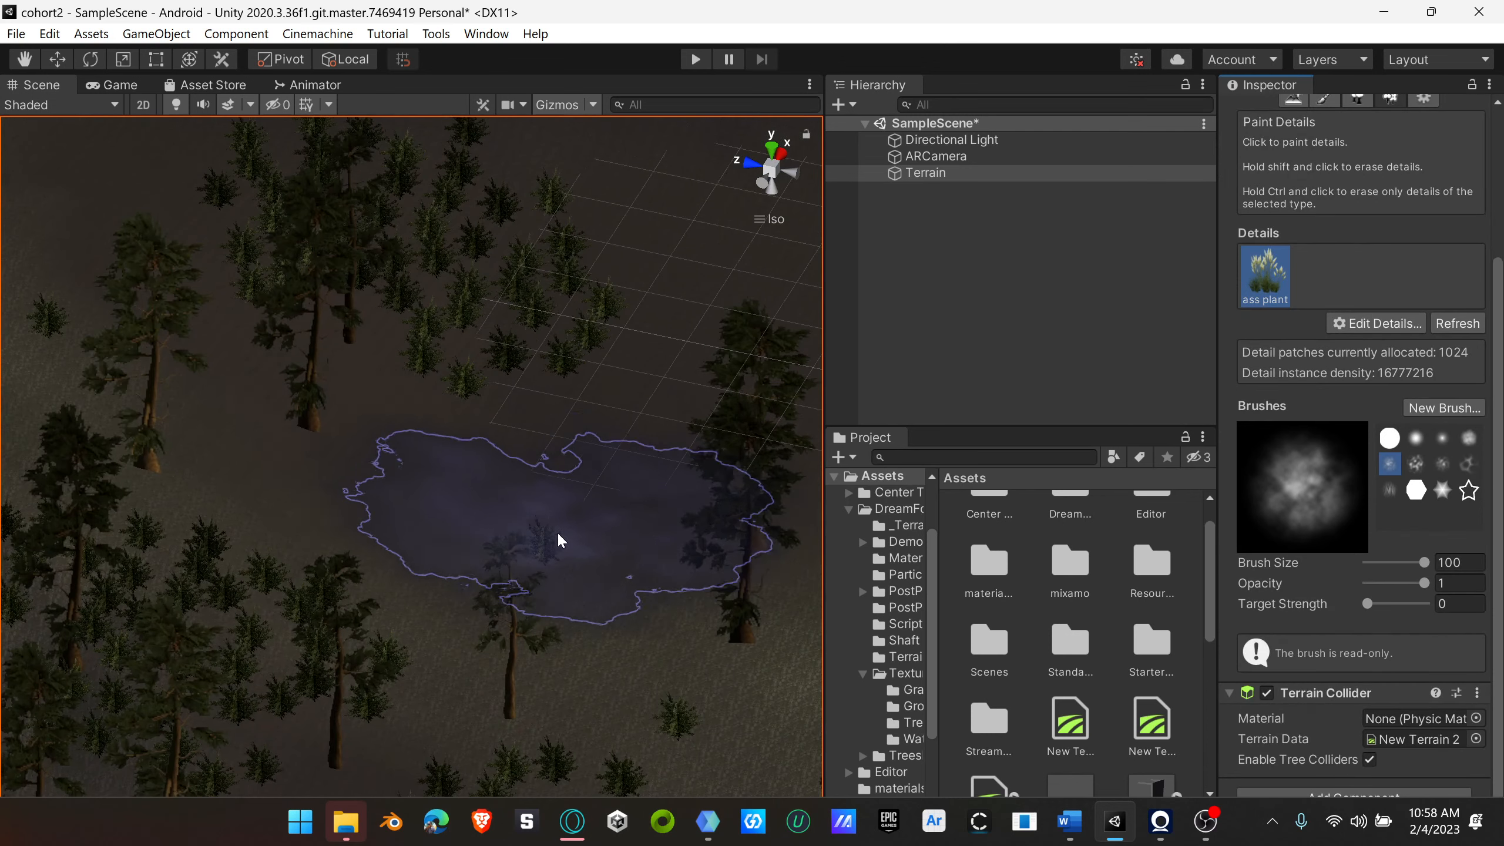
pyautogui.scroll(-5, 598, 585)
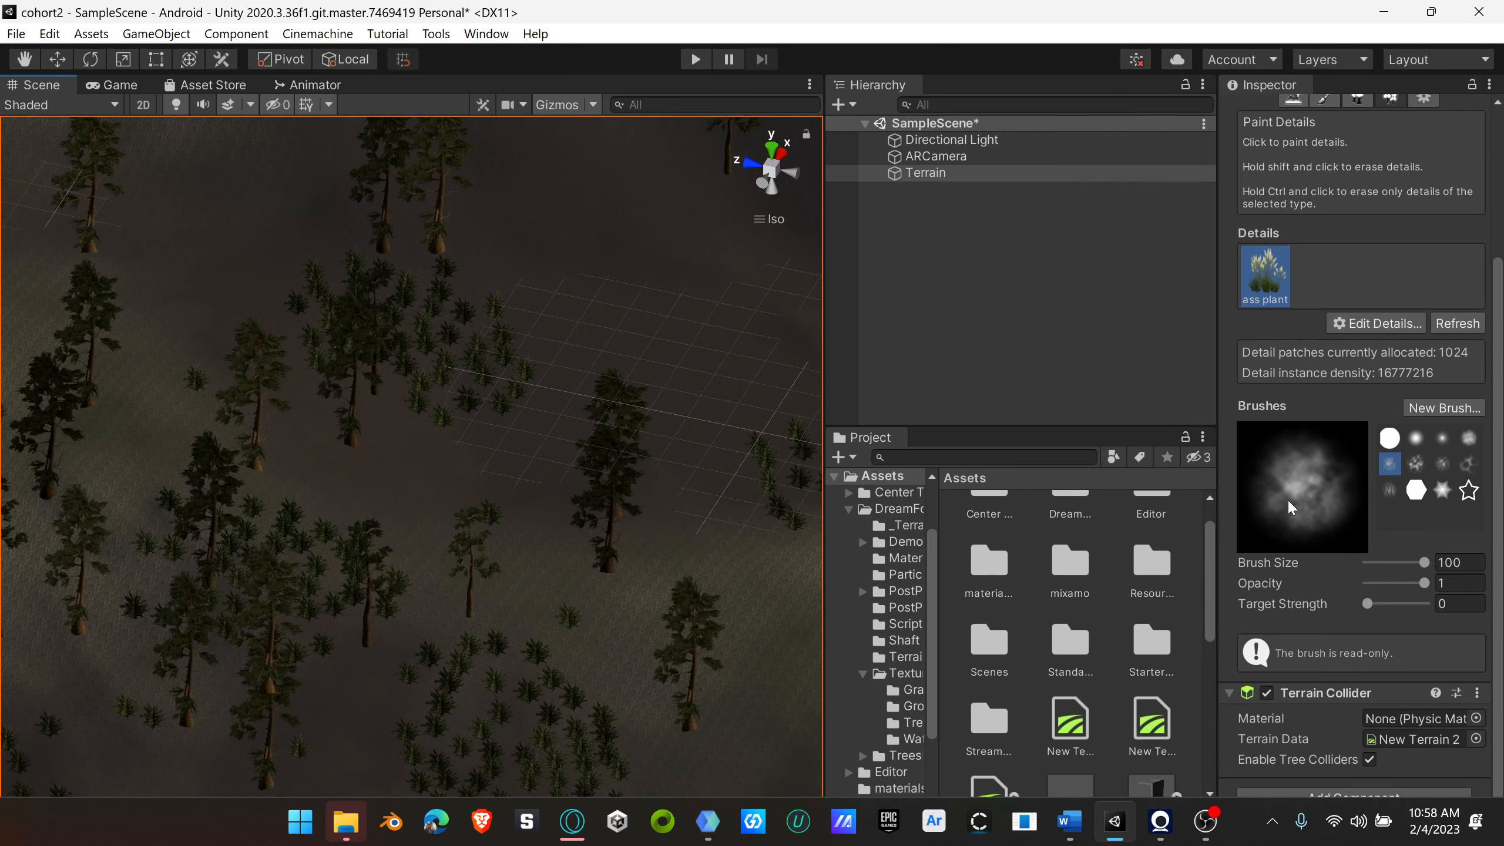
pyautogui.click(1260, 282)
pyautogui.moveTo(1367, 603); pyautogui.dragTo(1381, 604)
pyautogui.click(608, 652)
pyautogui.scroll(10, 608, 652)
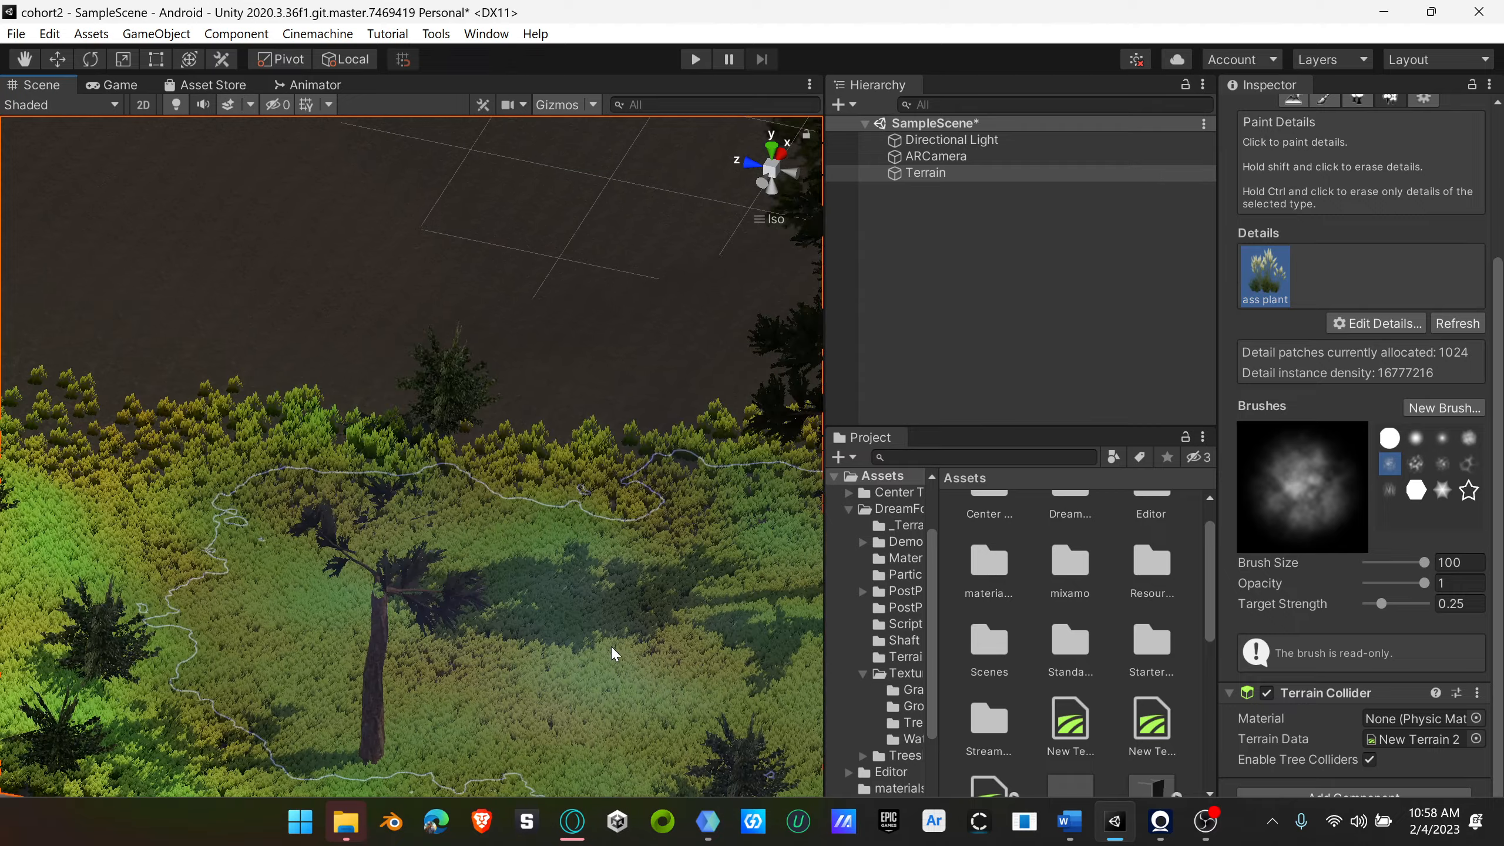
pyautogui.scroll(-8, 631, 654)
pyautogui.scroll(8, 654, 657)
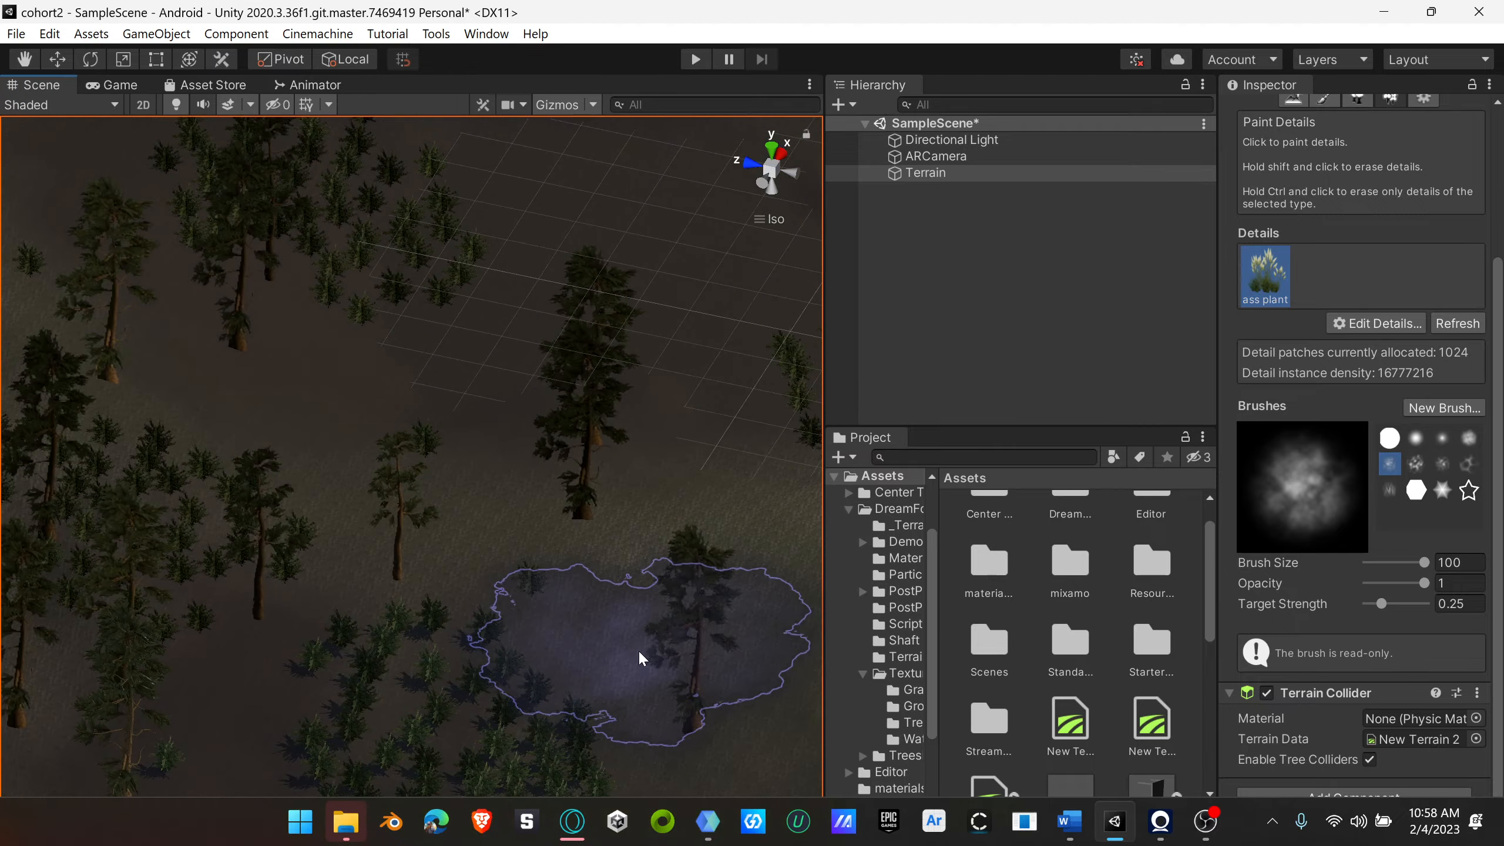
pyautogui.scroll(10, 646, 654)
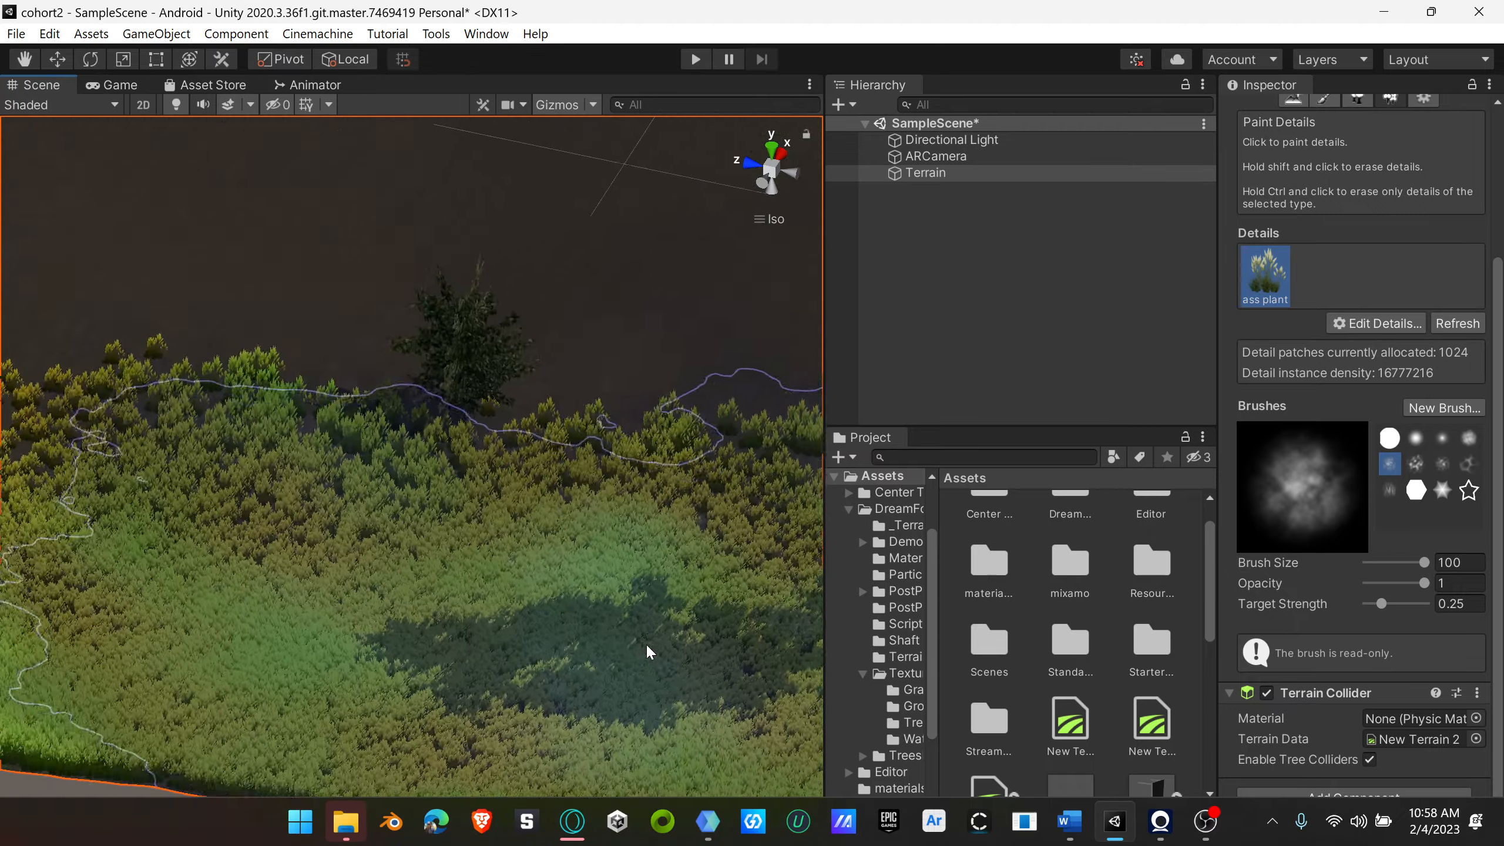
pyautogui.scroll(-10, 654, 646)
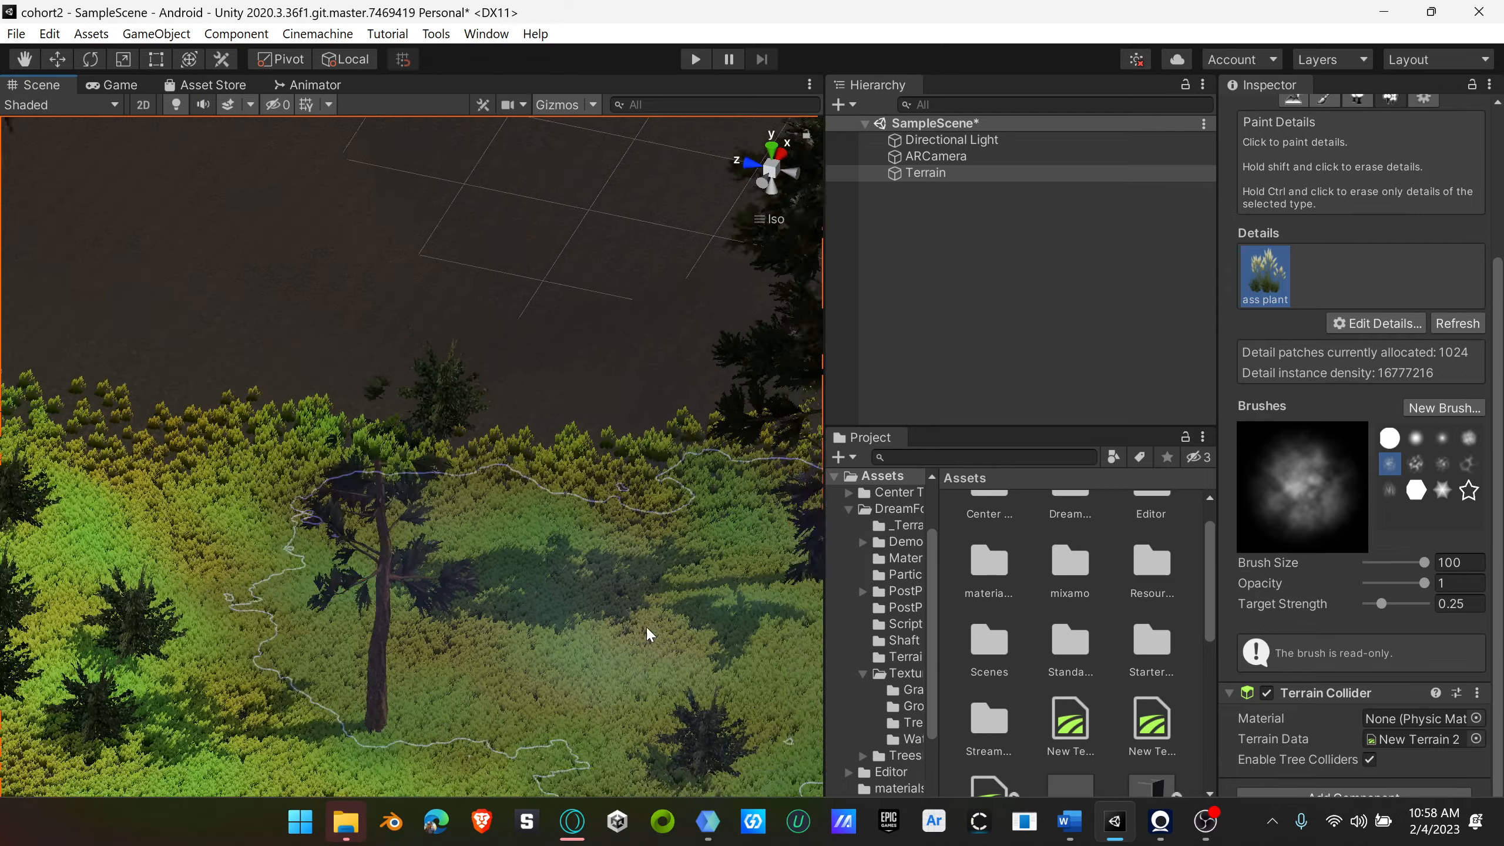
pyautogui.scroll(-8, 656, 625)
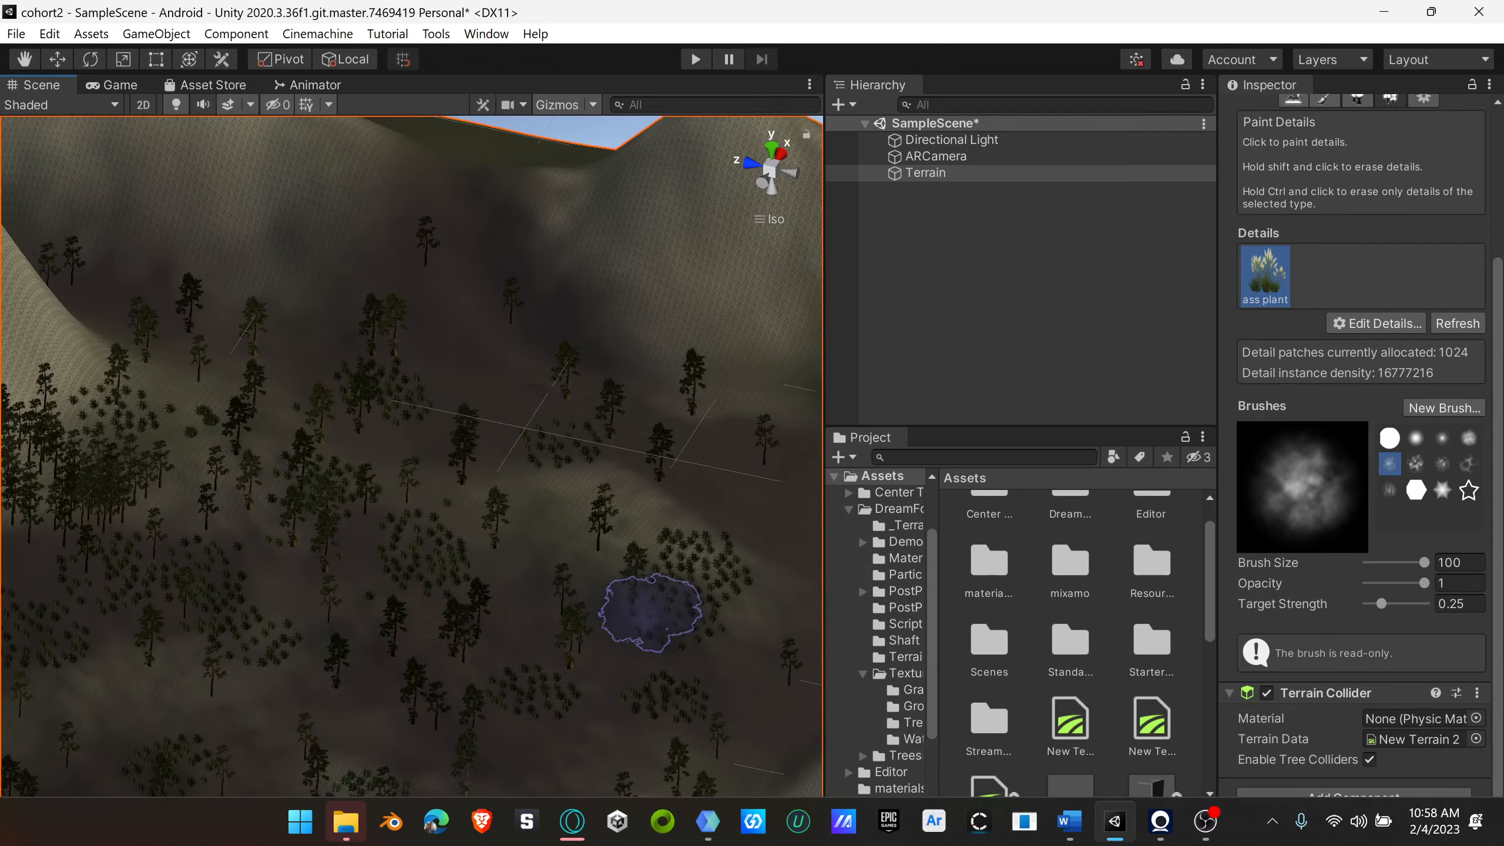
pyautogui.moveTo(654, 617)
pyautogui.mouseDown(button='right')
pyautogui.moveTo(628, 587)
pyautogui.moveTo(652, 592)
pyautogui.mouseUp(button='right')
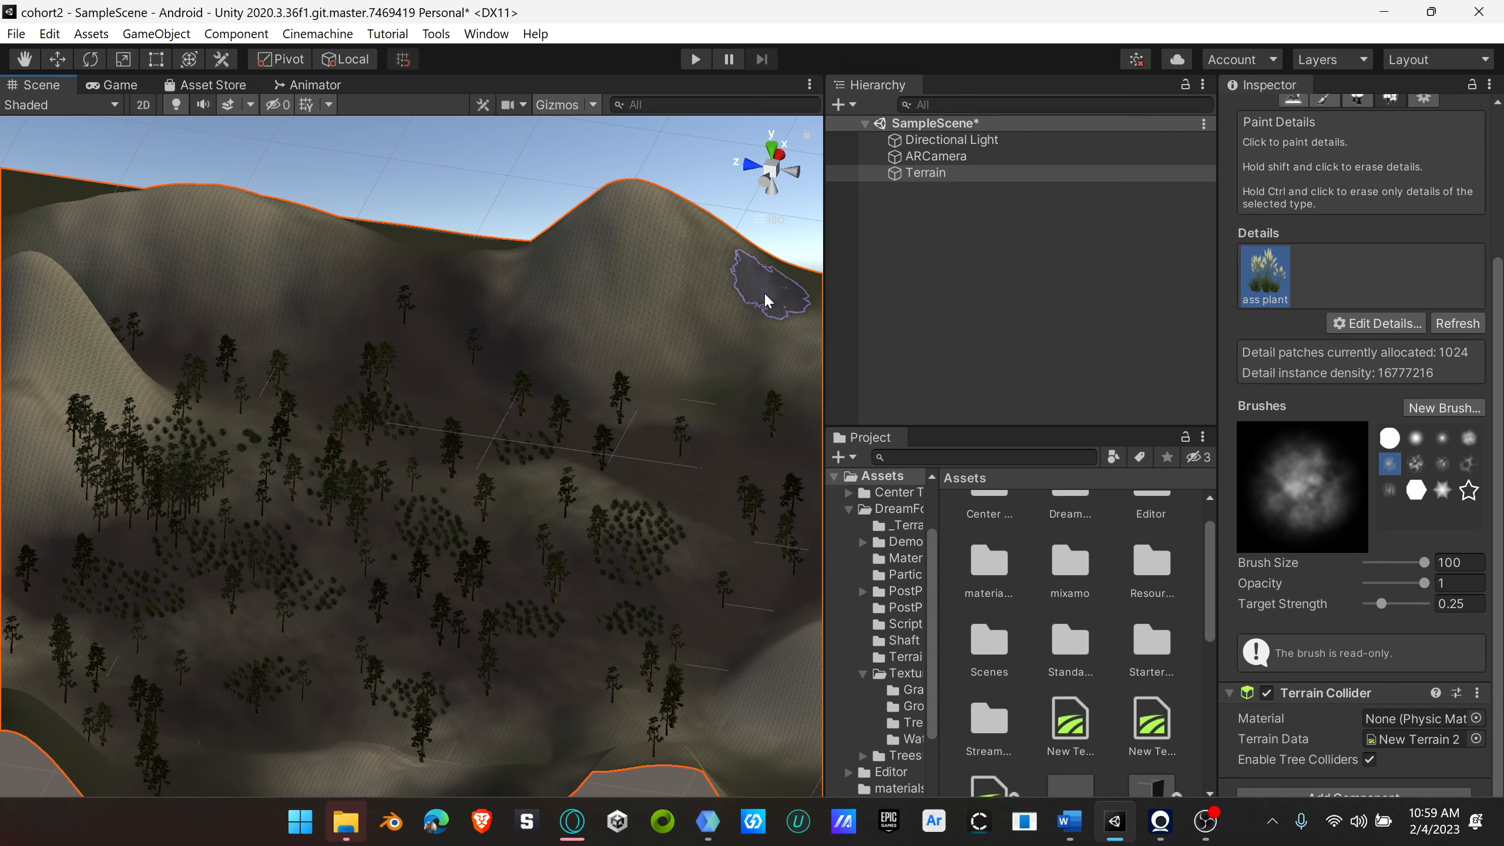
# Step: Examine the painted grass and bushes up close from several angles, including a run of the scene in play mode
pyautogui.scroll(-5, 633, 613)
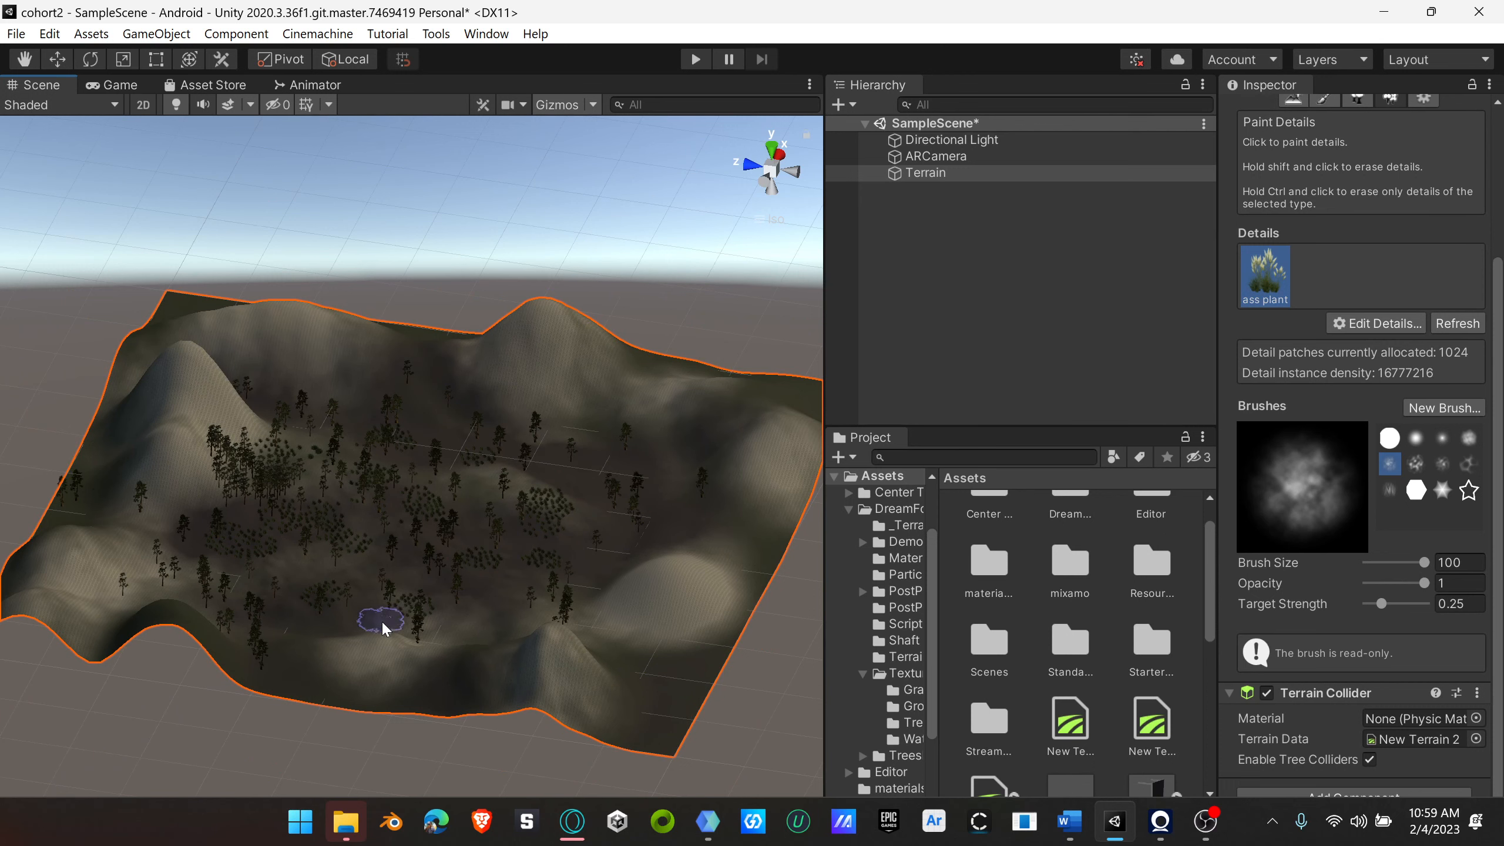
pyautogui.scroll(8, 382, 625)
pyautogui.scroll(10, 384, 628)
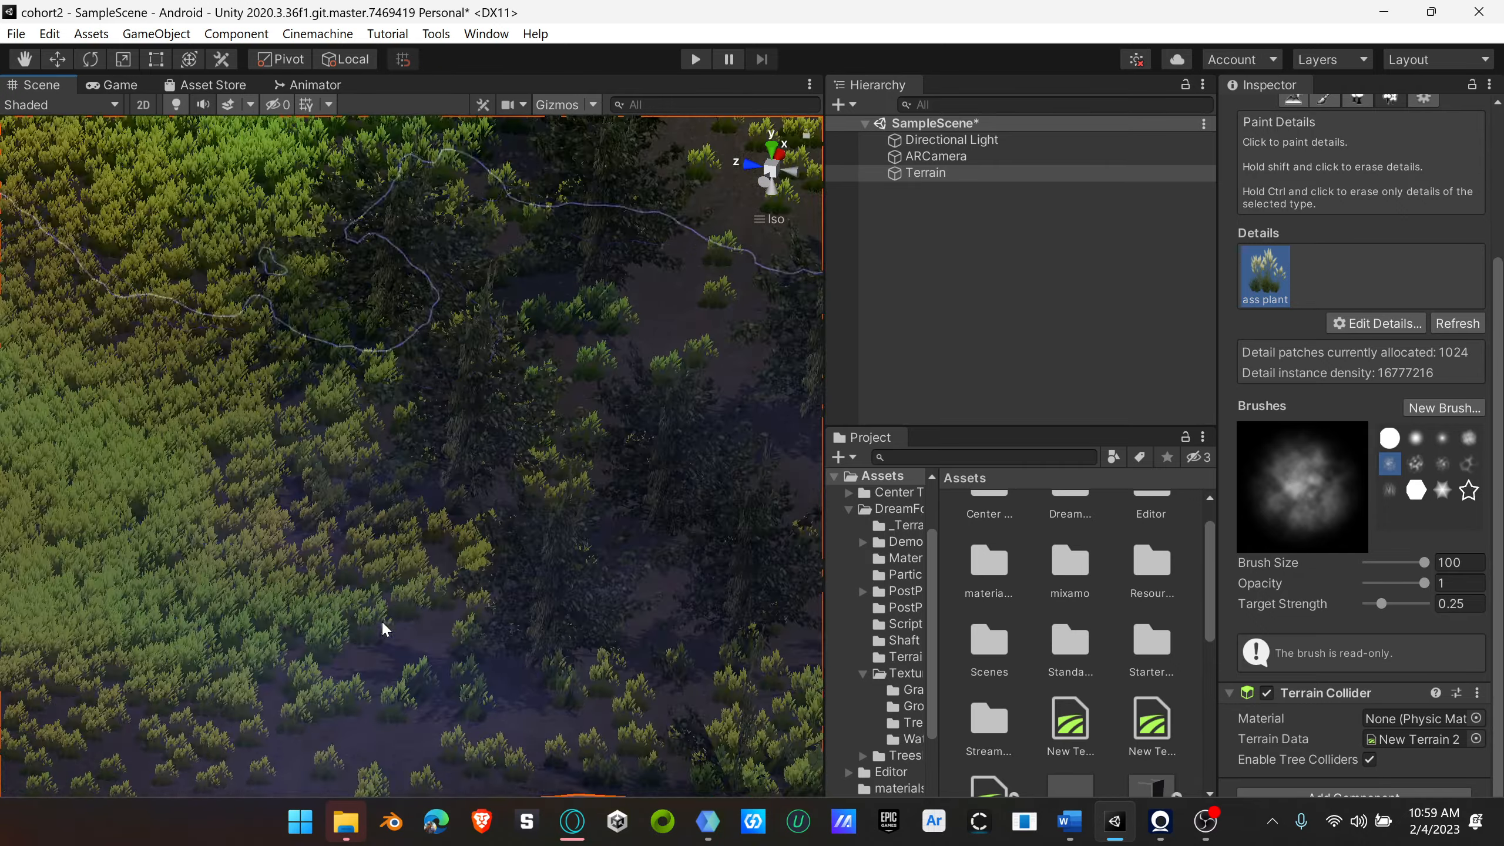
pyautogui.moveTo(384, 628)
pyautogui.keyDown('alt'); pyautogui.mouseDown()
pyautogui.moveTo(322, 523)
pyautogui.moveTo(275, 545)
pyautogui.moveTo(438, 486)
pyautogui.moveTo(500, 430)
pyautogui.moveTo(488, 344)
pyautogui.moveTo(514, 309)
pyautogui.moveTo(521, 372)
pyautogui.moveTo(537, 380)
pyautogui.moveTo(245, 472)
pyautogui.moveTo(554, 501)
pyautogui.moveTo(631, 531)
pyautogui.mouseUp(); pyautogui.keyUp('alt')
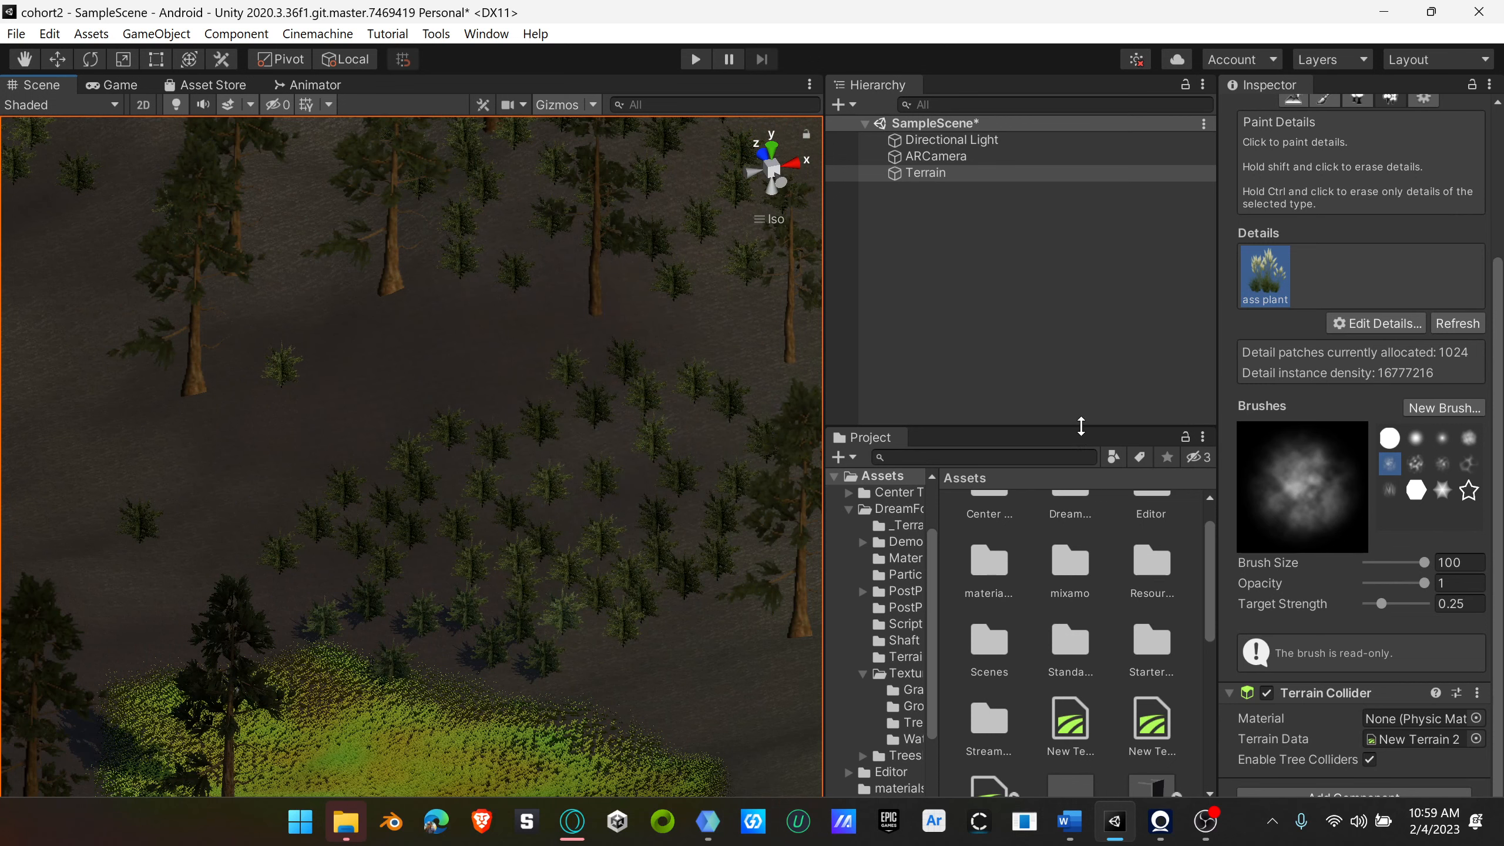
pyautogui.click(1050, 323)
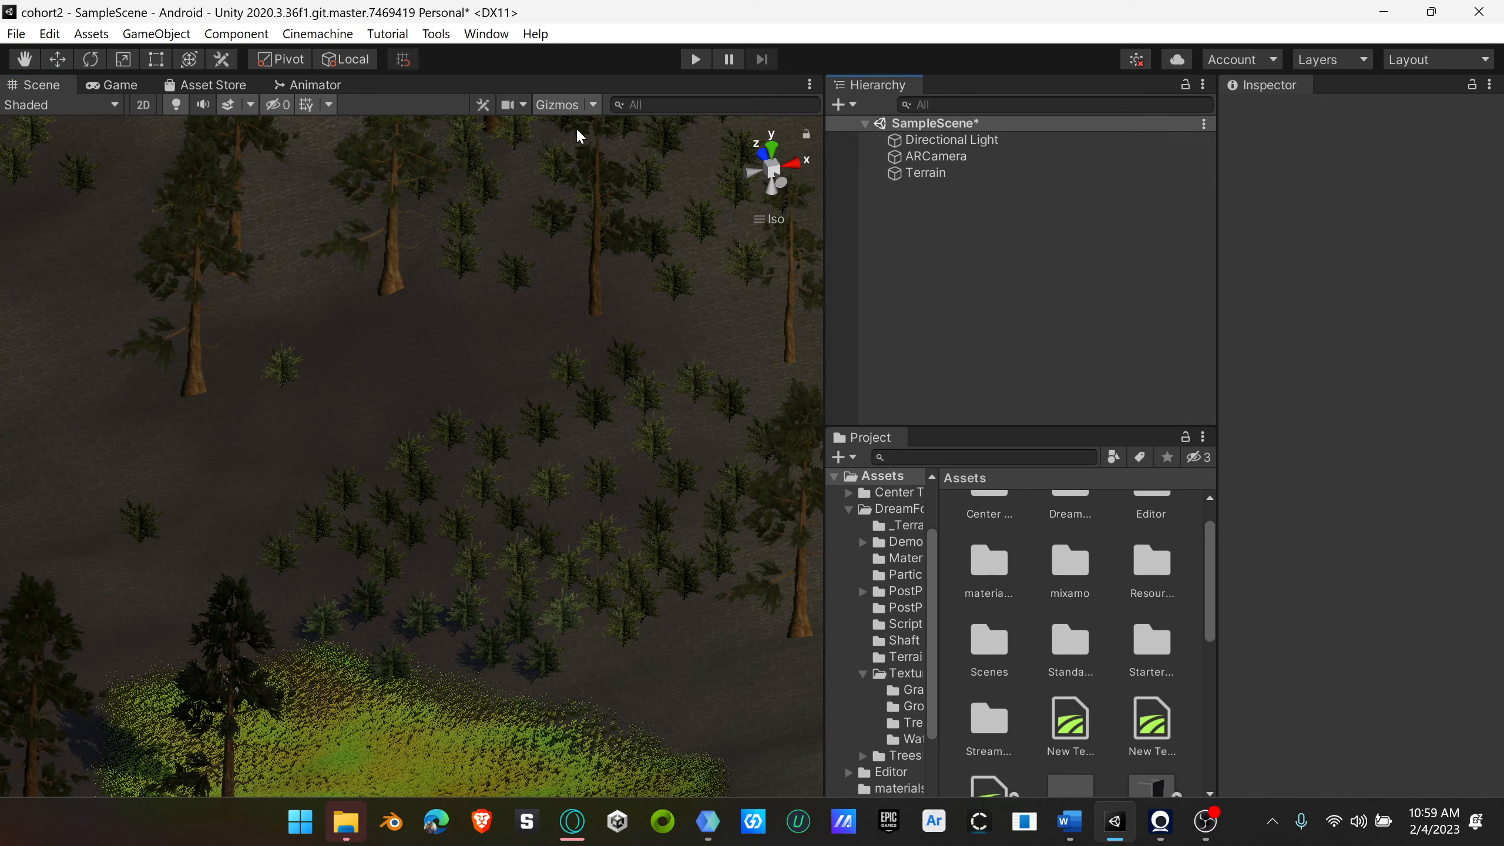
pyautogui.click(695, 59)
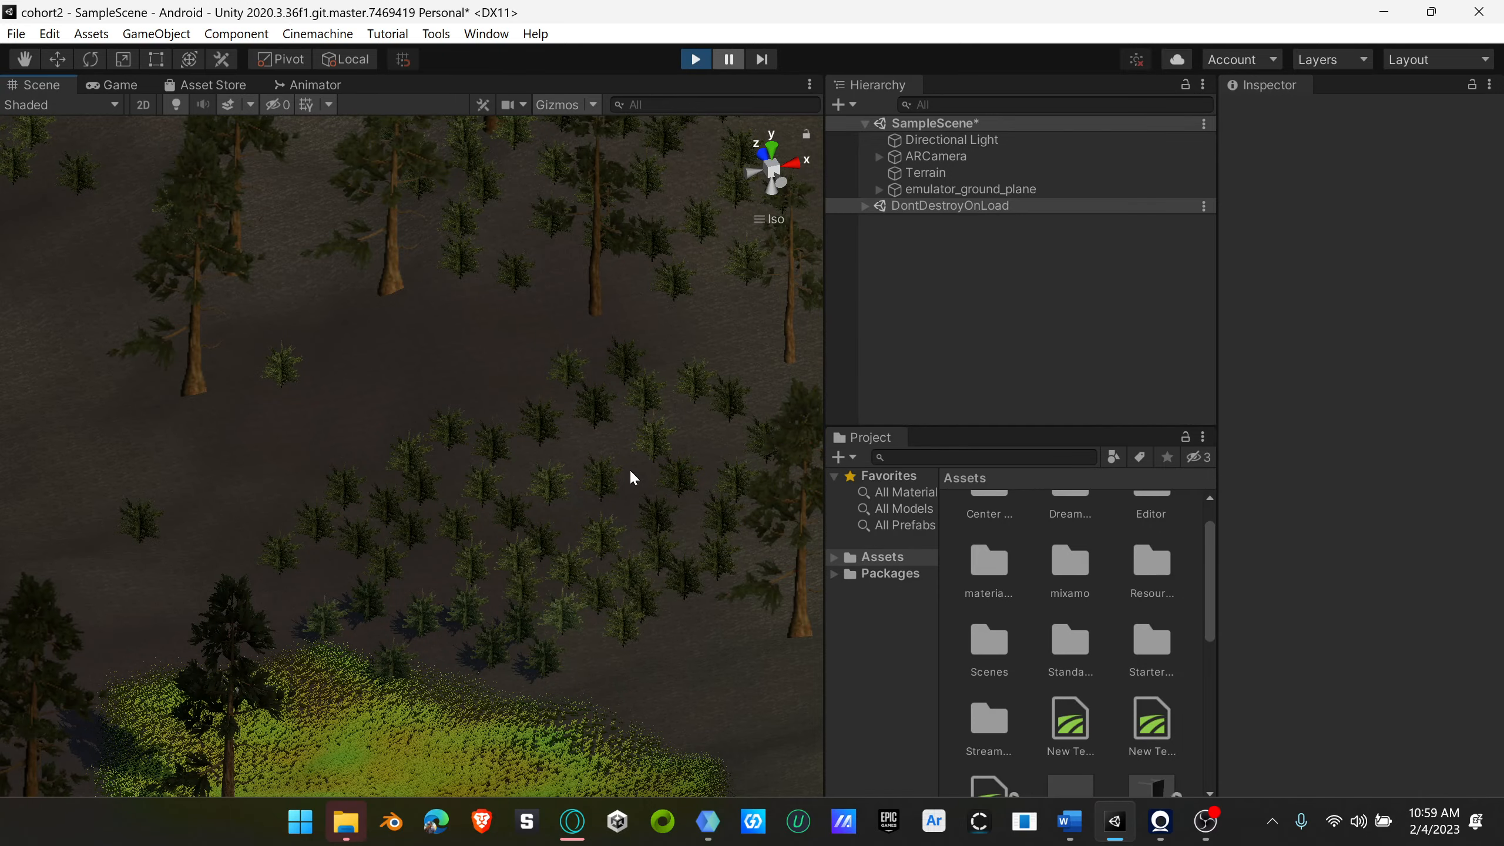
pyautogui.moveTo(512, 487); pyautogui.dragTo(509, 580, button='right')
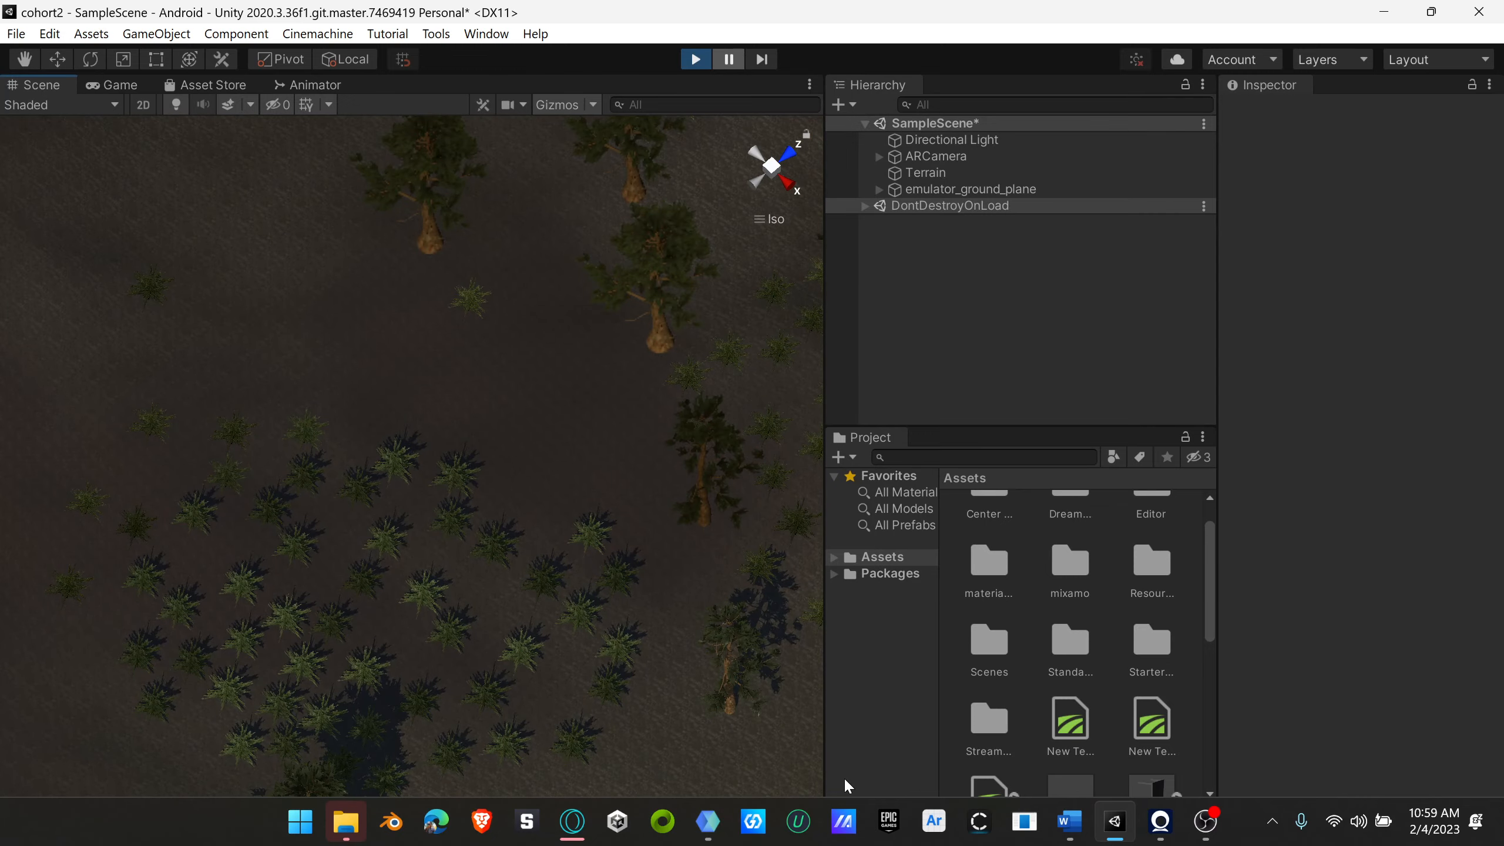
pyautogui.moveTo(564, 676); pyautogui.dragTo(473, 605, button='right')
pyautogui.scroll(10, 543, 555)
pyautogui.scroll(-10, 473, 605)
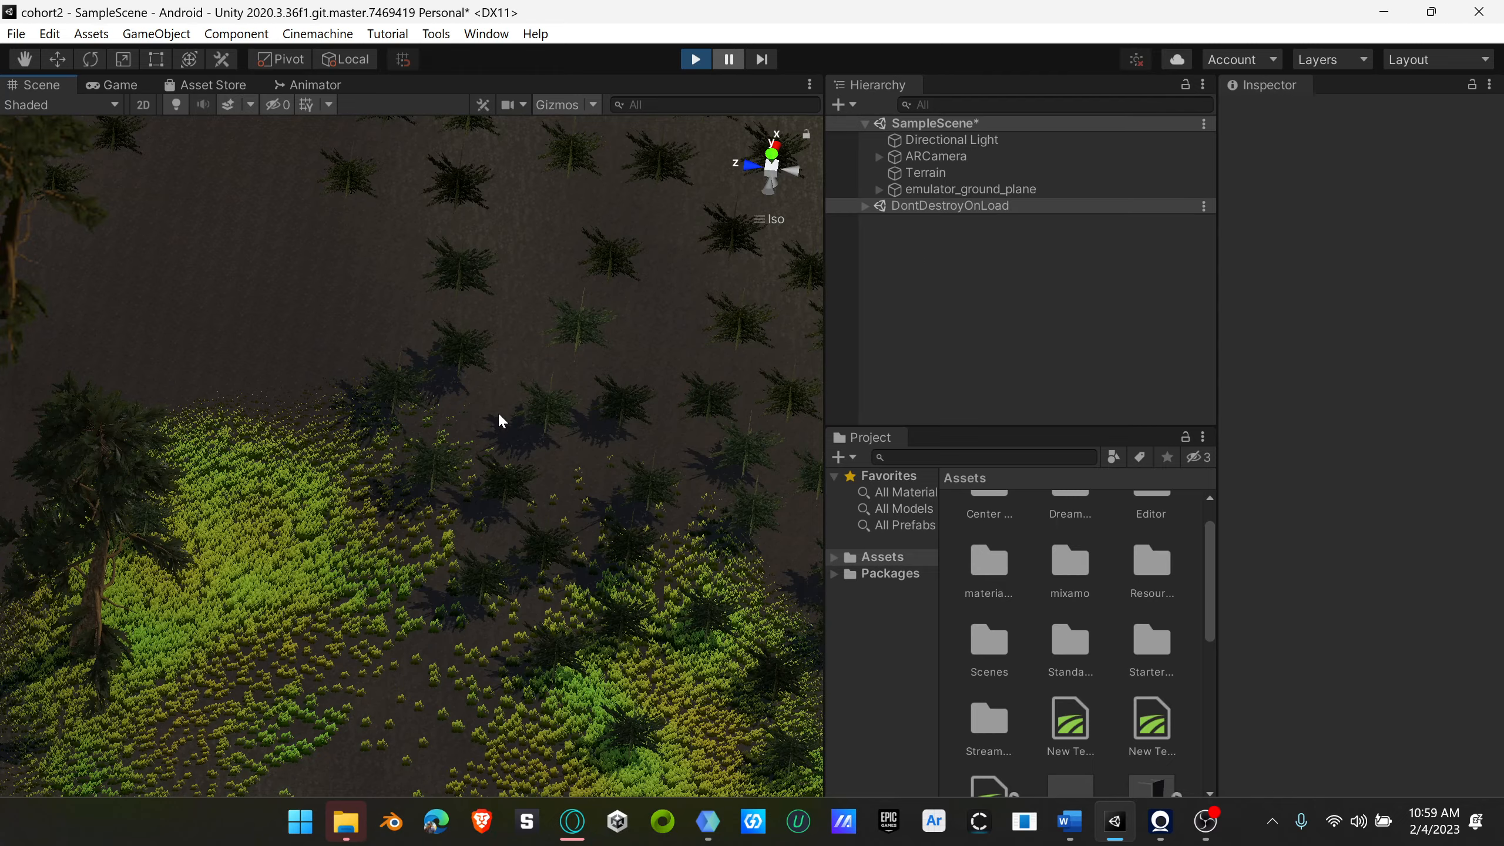
pyautogui.moveTo(529, 471); pyautogui.dragTo(592, 521, button='right')
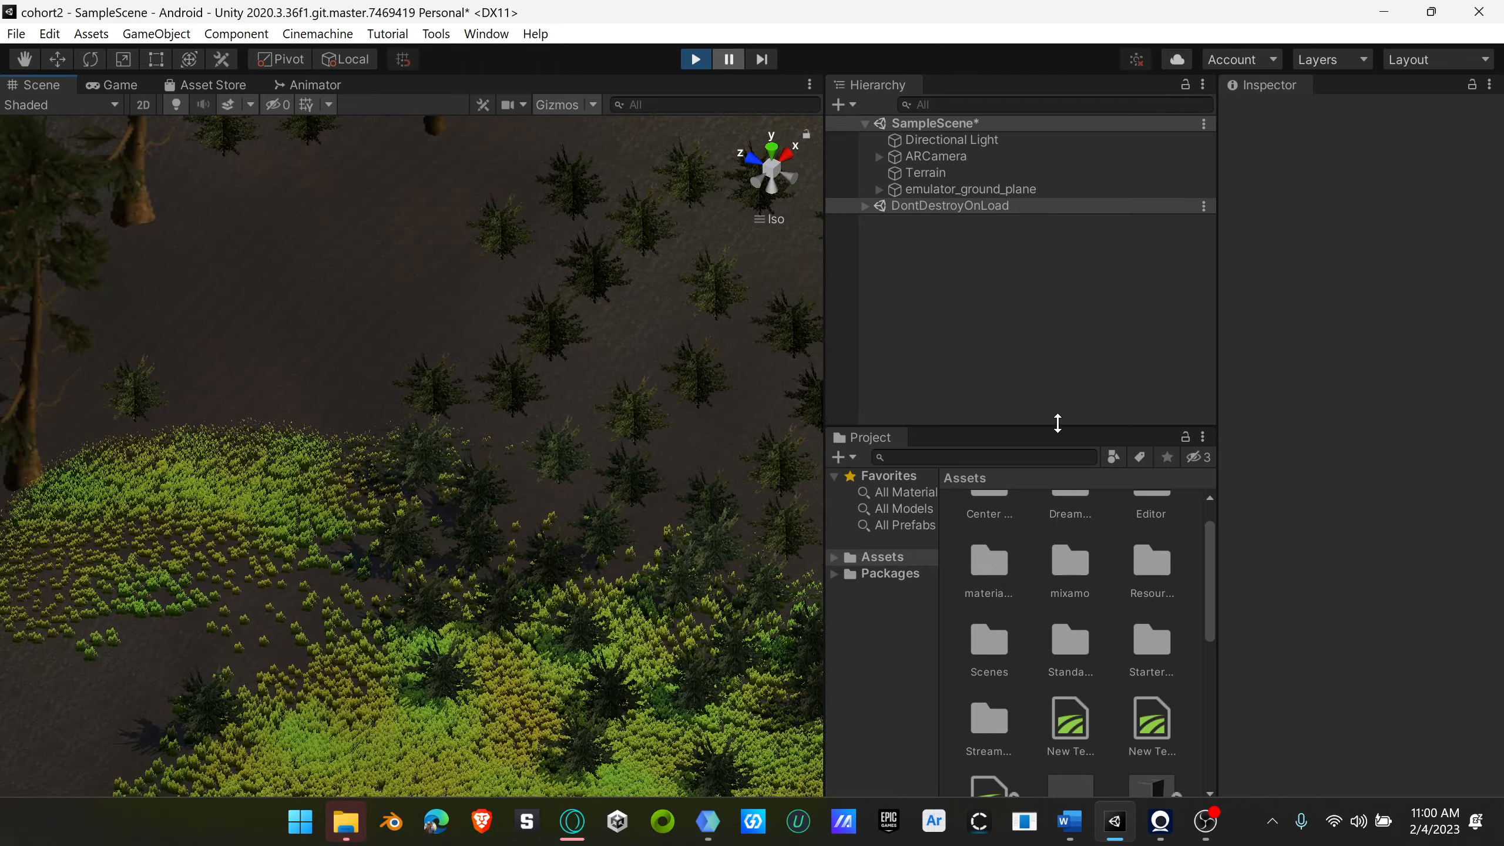
pyautogui.moveTo(1058, 423); pyautogui.dragTo(1049, 496)
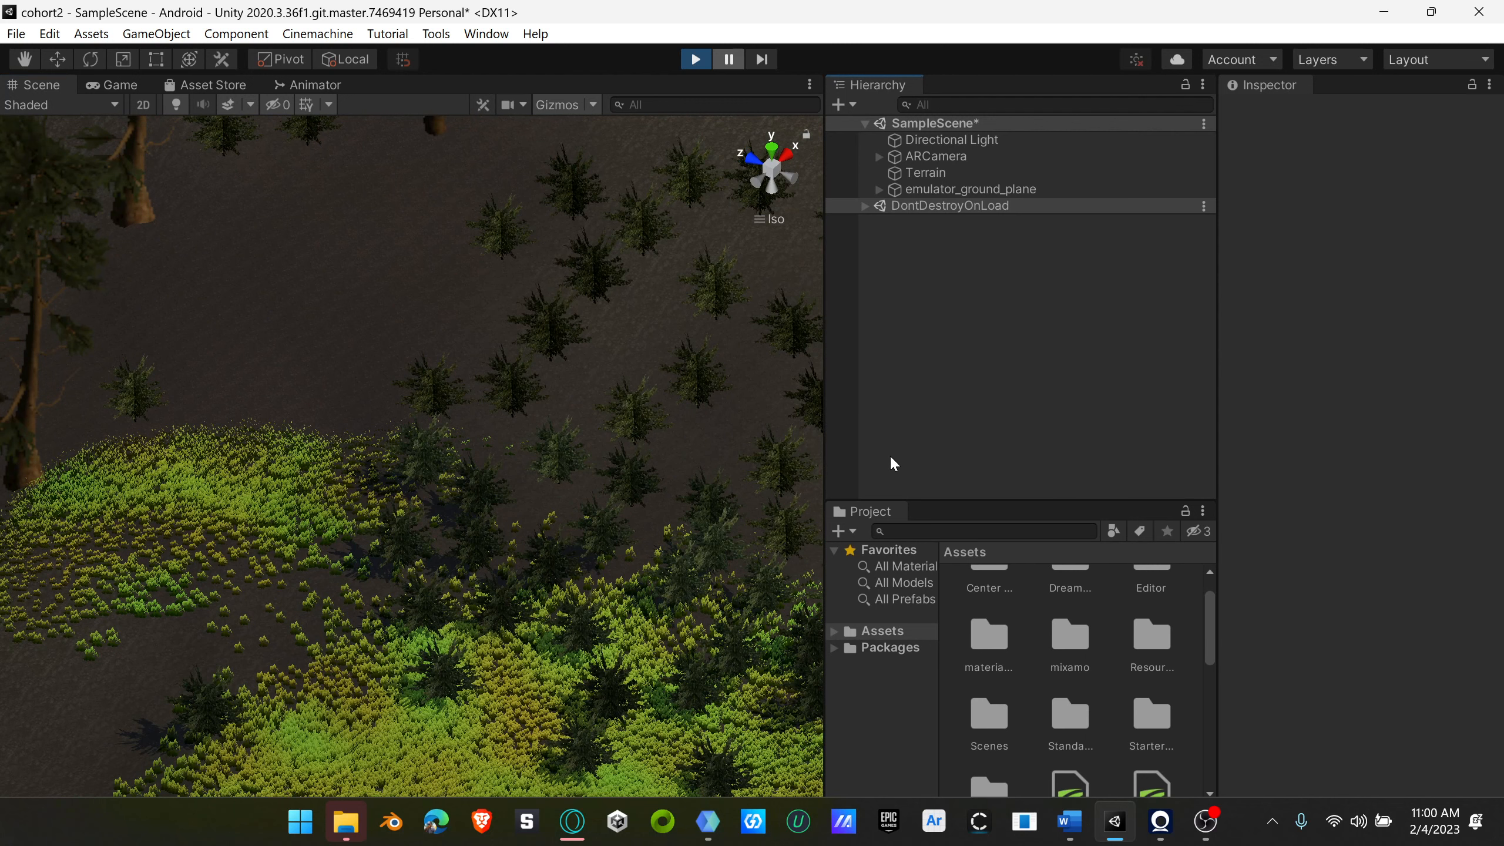
pyautogui.click(694, 60)
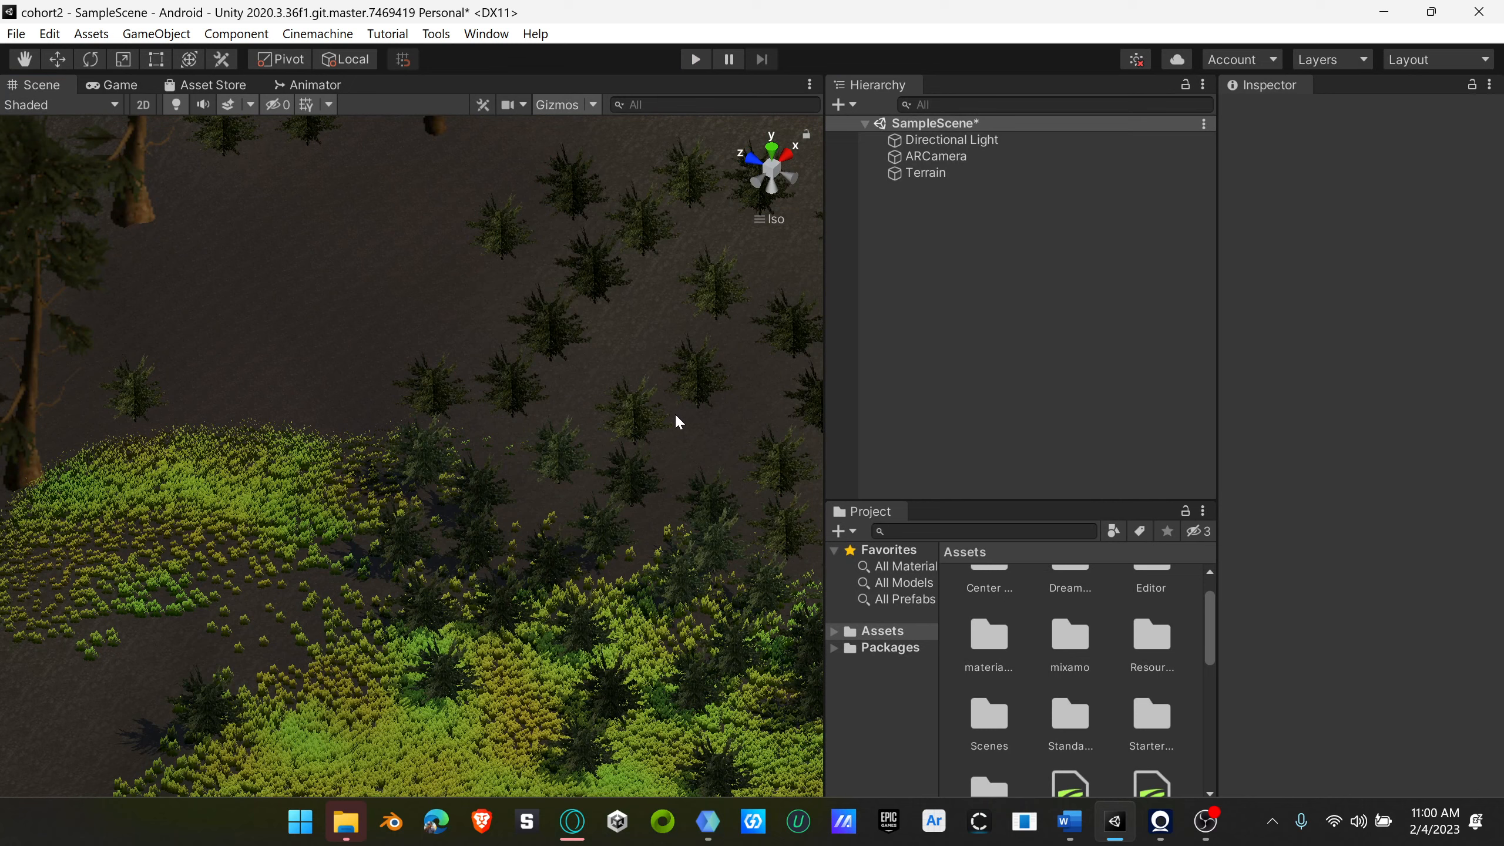
pyautogui.moveTo(584, 601); pyautogui.dragTo(581, 504, button='right')
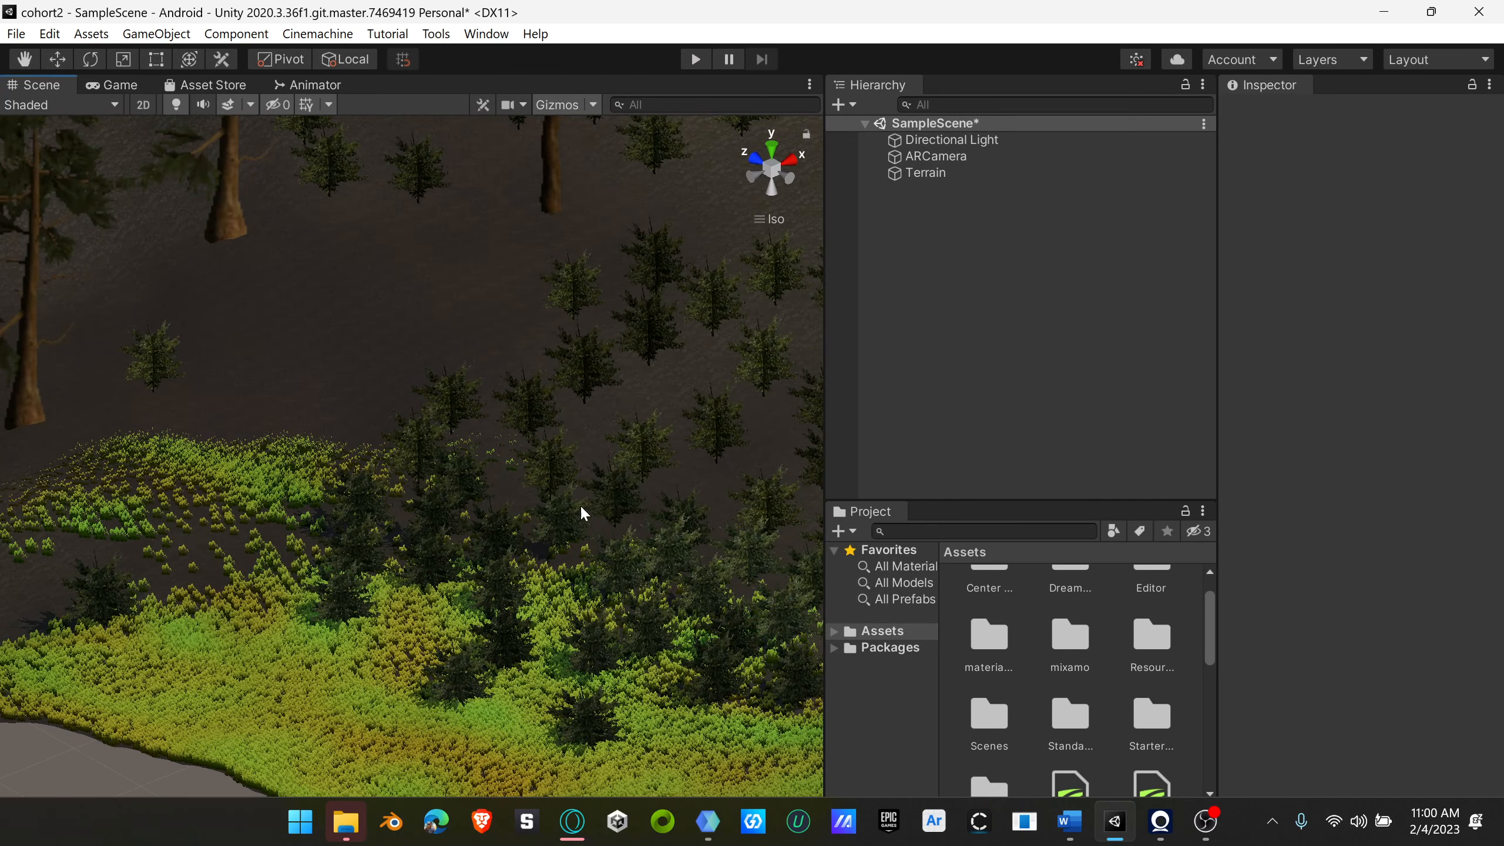
# Step: Switch to the Unity Asset Store website in the browser and bring up the search results for standard assets
pyautogui.click(223, 85)
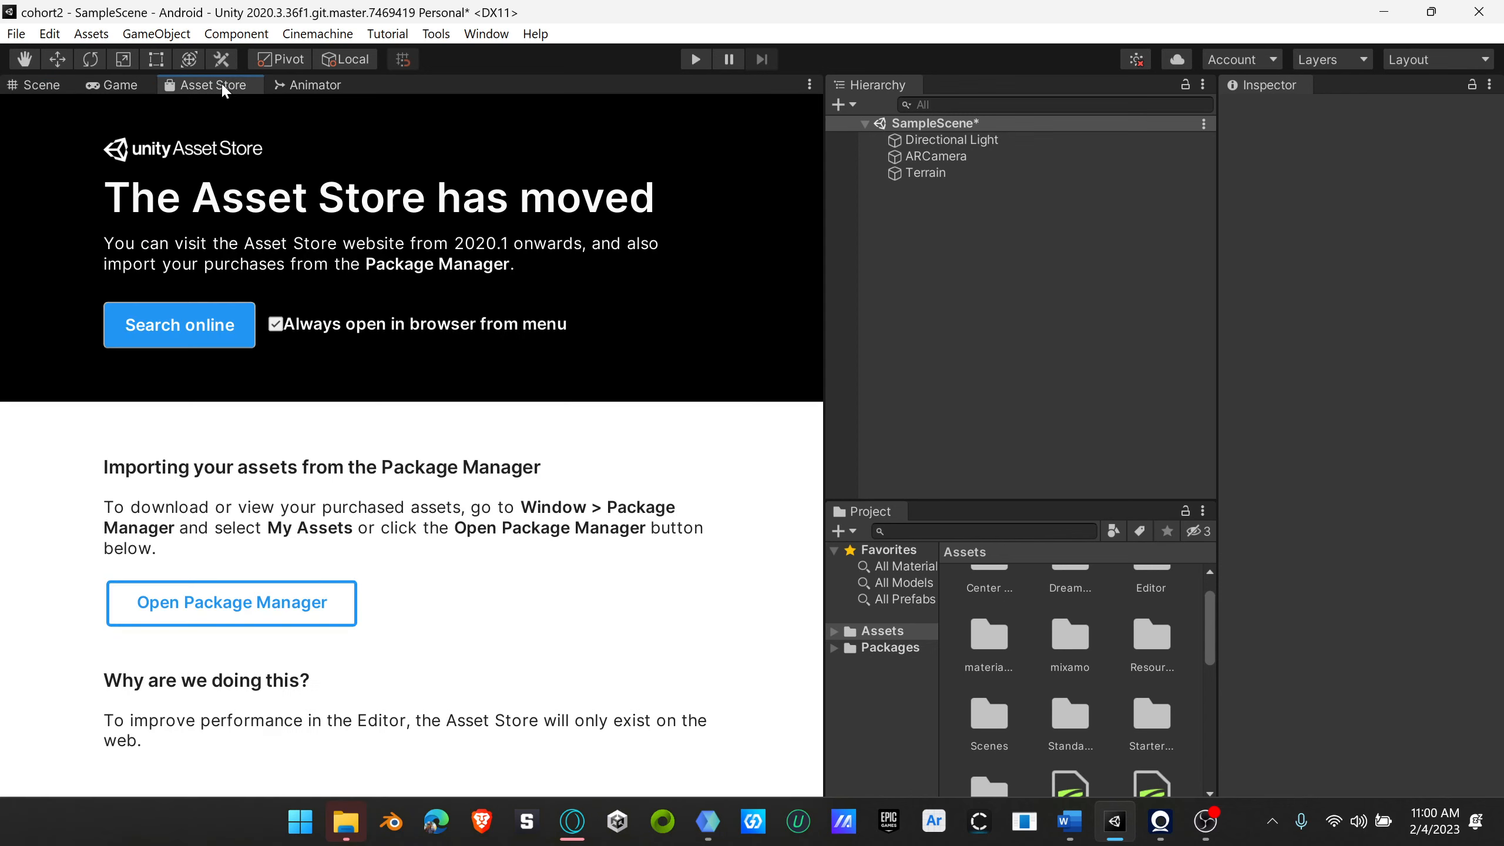
pyautogui.click(190, 331)
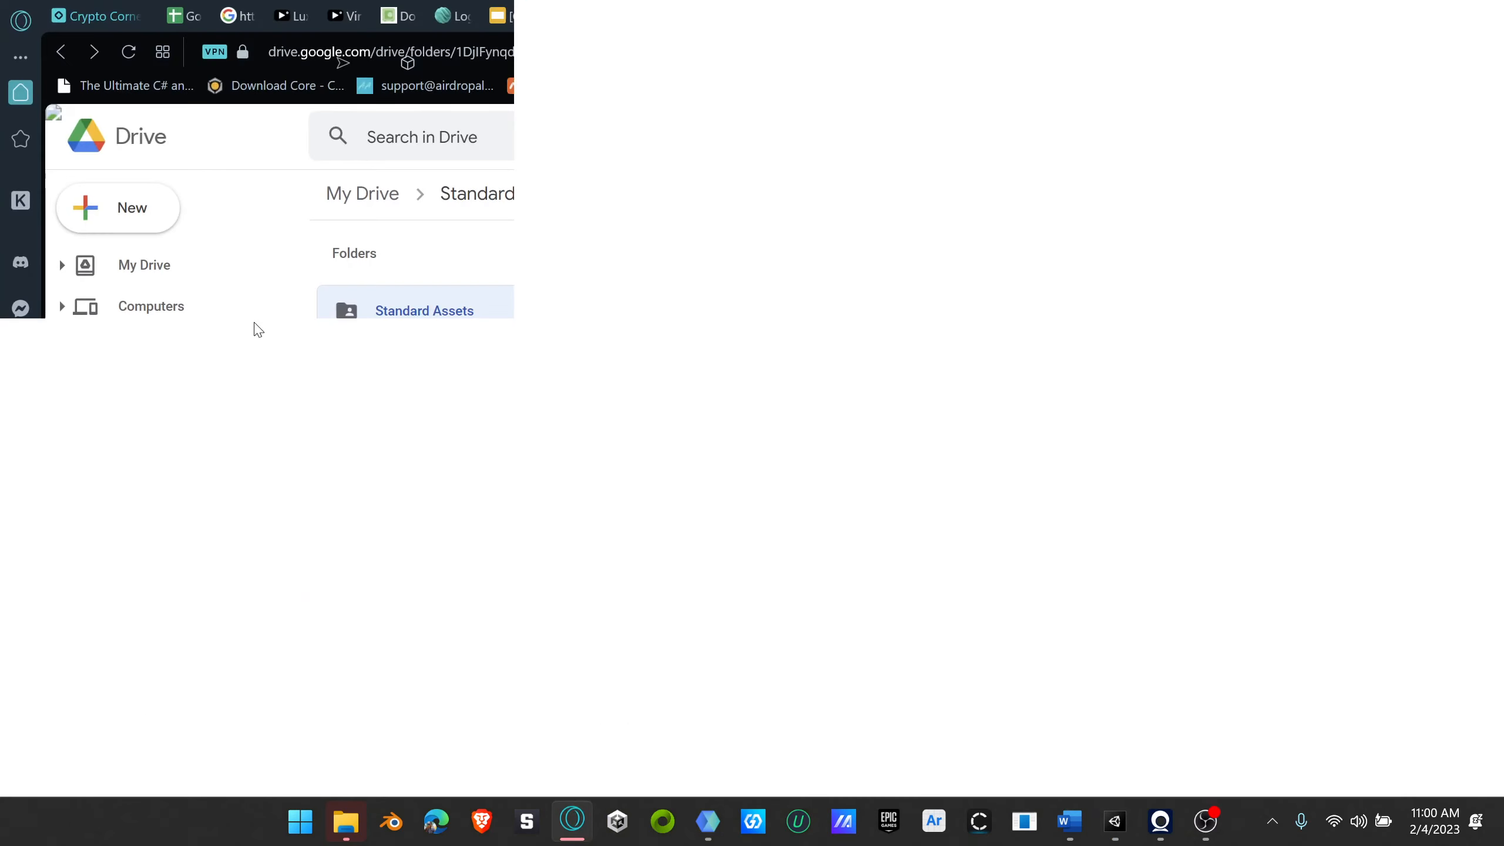
pyautogui.click(1164, 18)
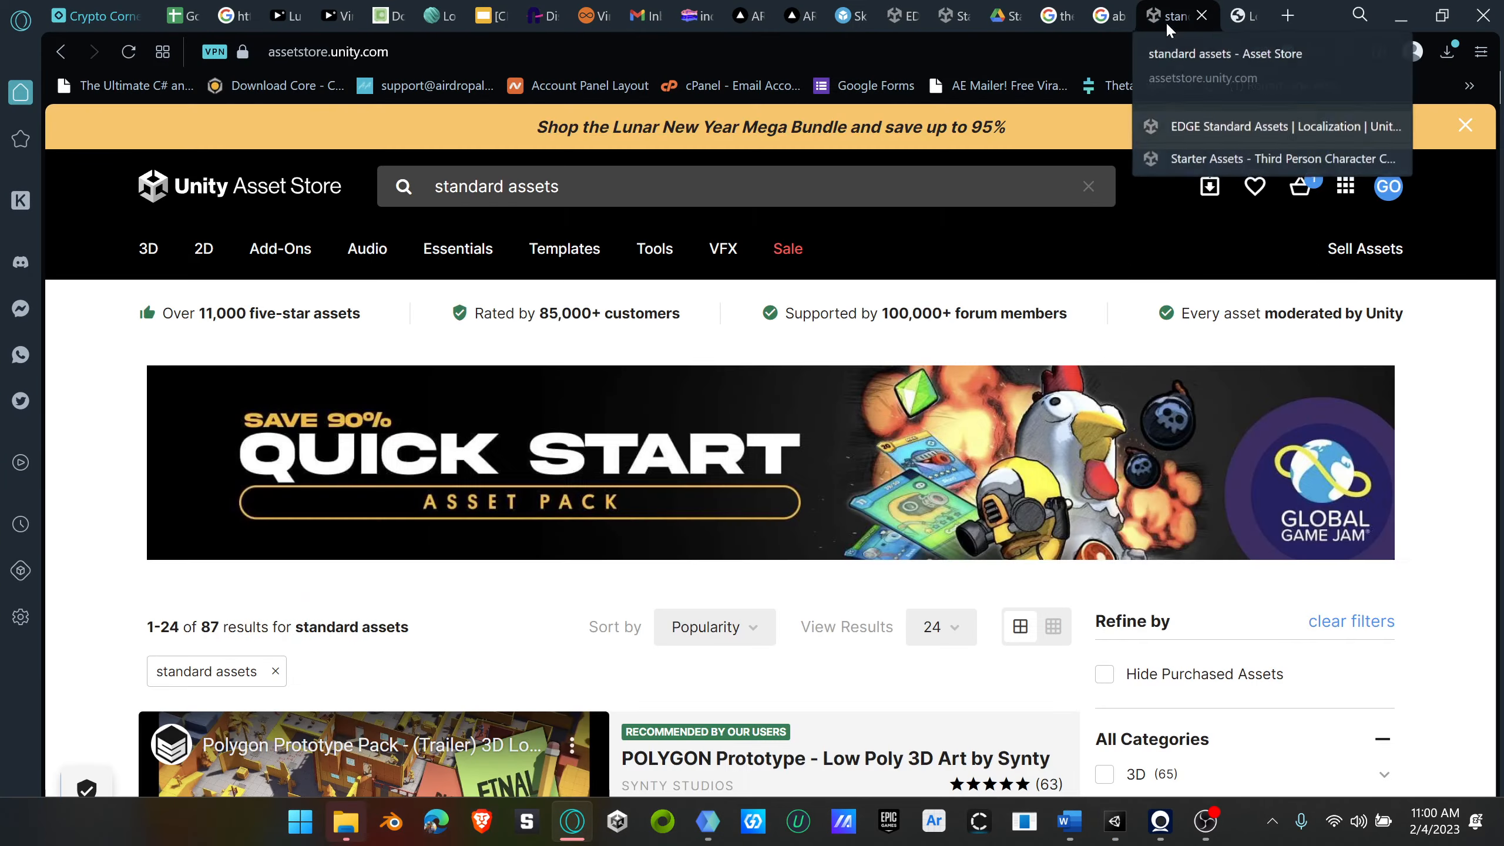
pyautogui.click(1253, 16)
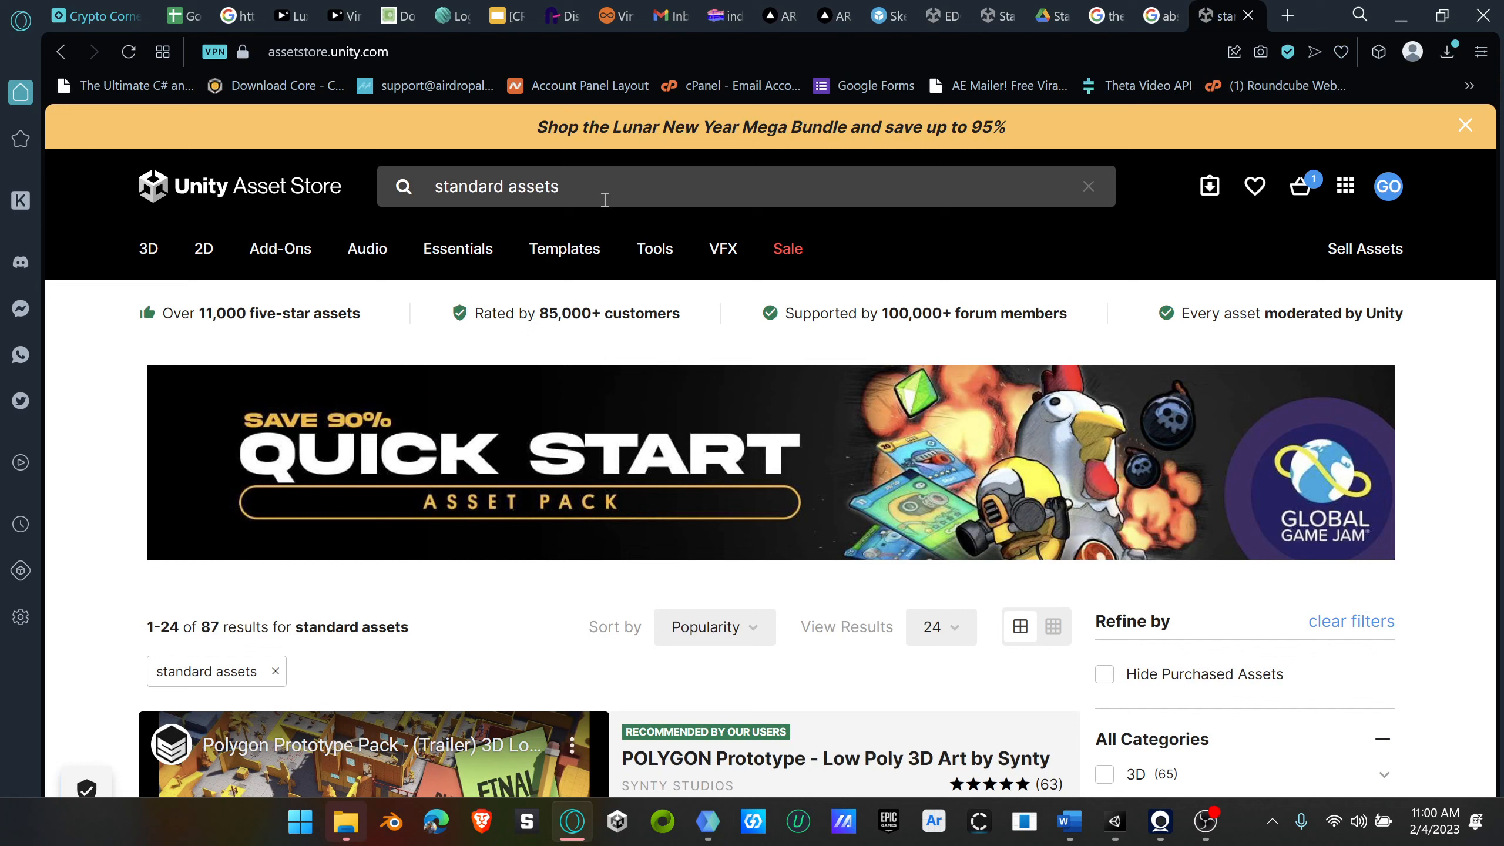
# Step: Find the Starter Assets - Third Person Character Controller in the results and open it in Unity's Package Manager
pyautogui.click(646, 189)
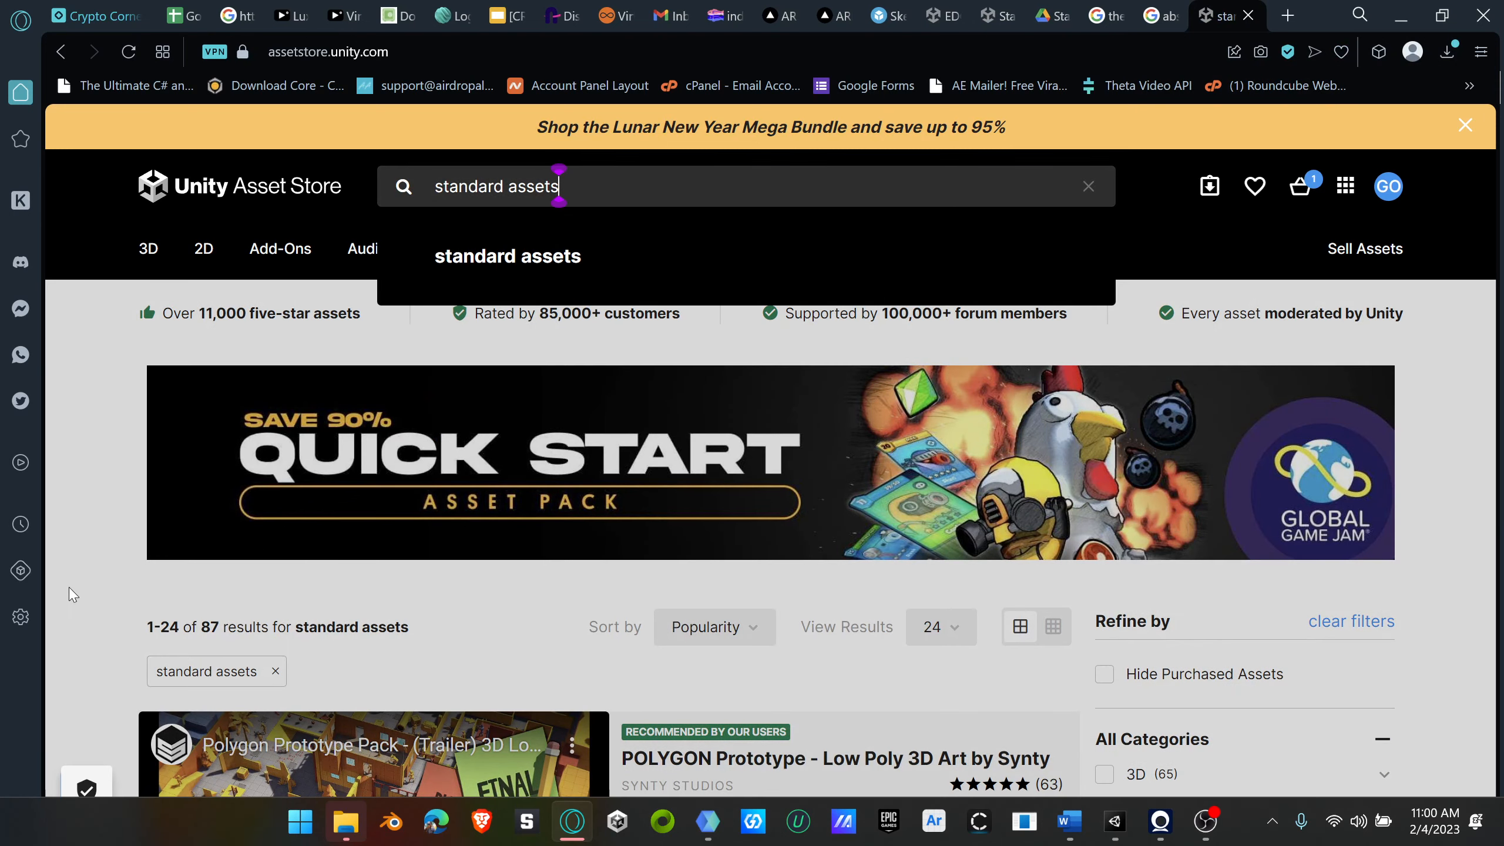
pyautogui.click(80, 538)
pyautogui.scroll(-7, 185, 527)
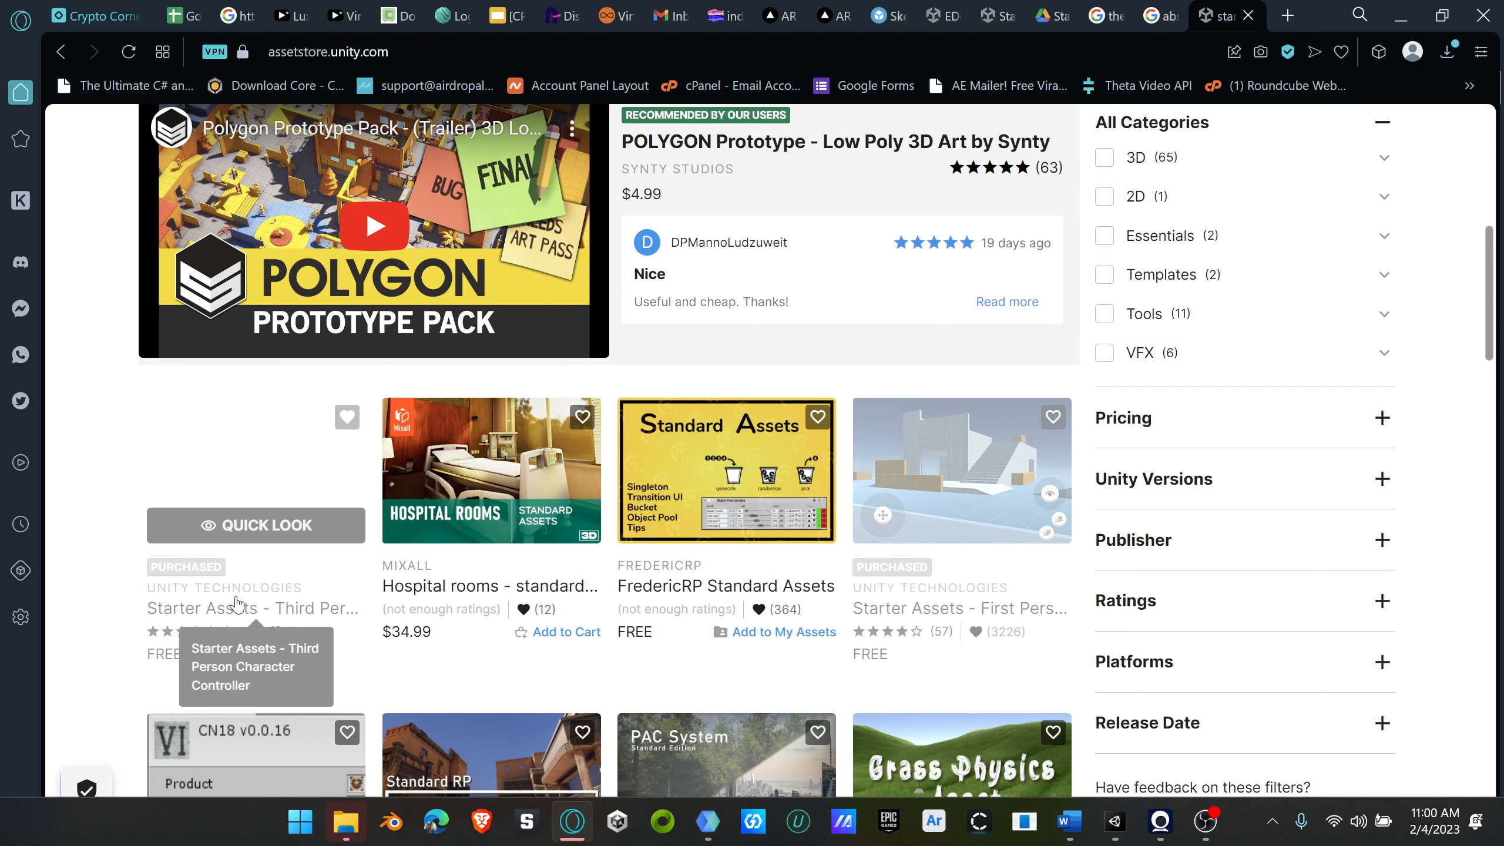
pyautogui.click(266, 461)
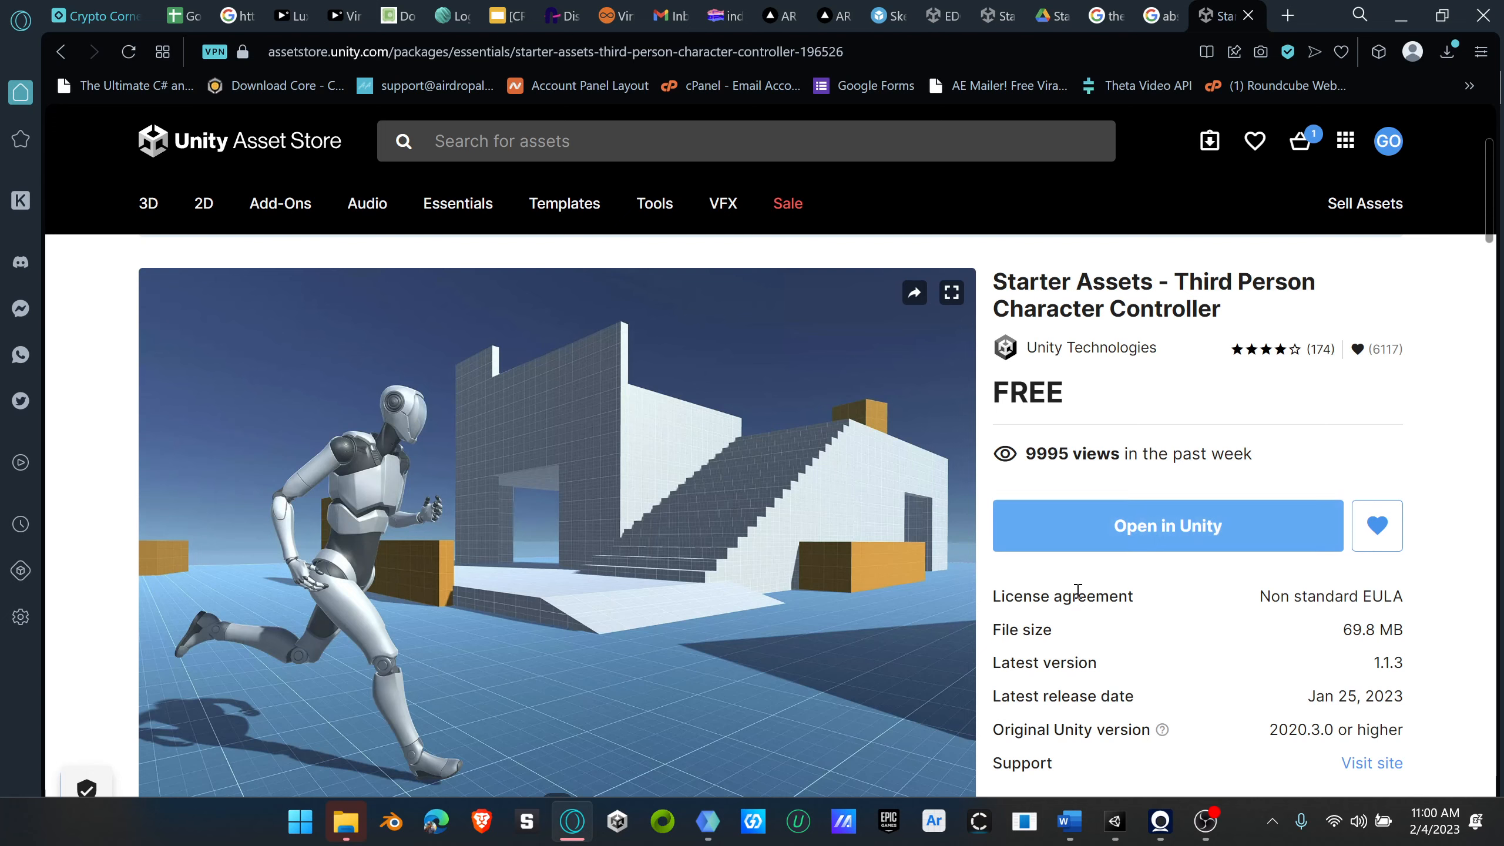
pyautogui.click(1177, 536)
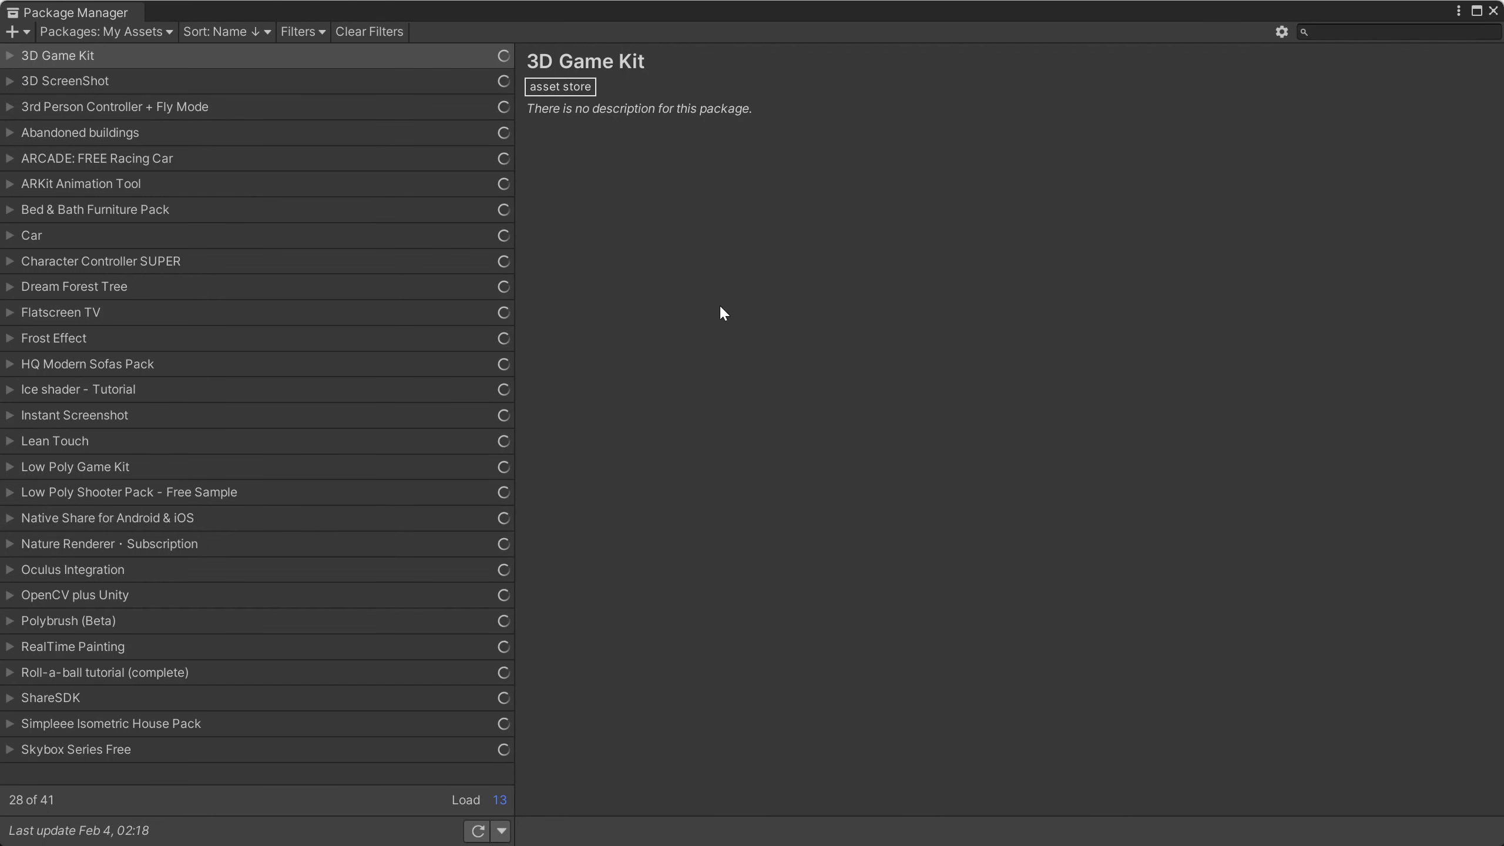
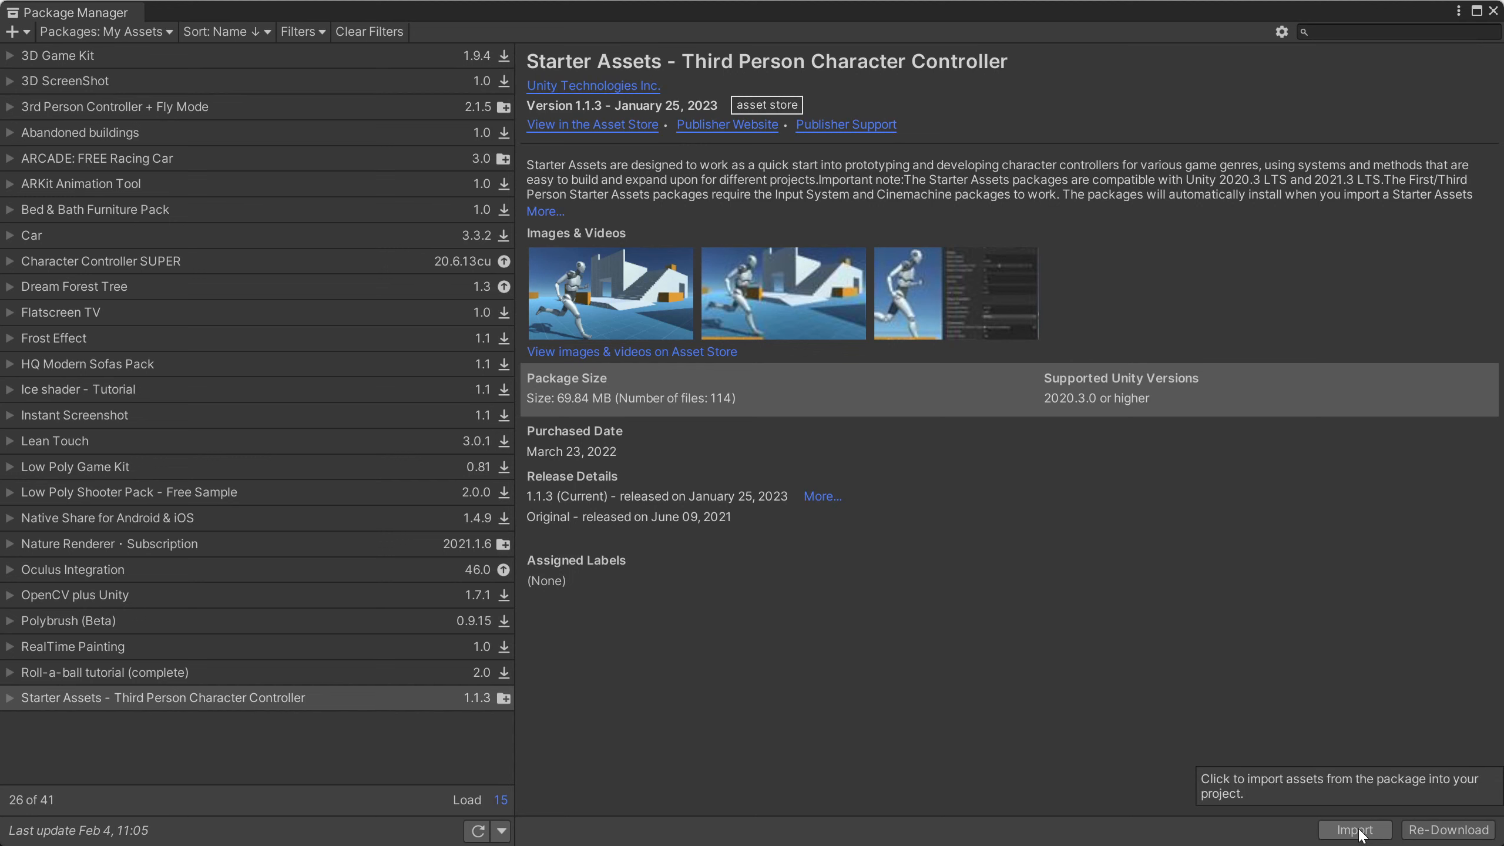
# Step: Import the Starter Assets - Third Person Character Controller package into the project and close the Package Manager
pyautogui.click(1360, 831)
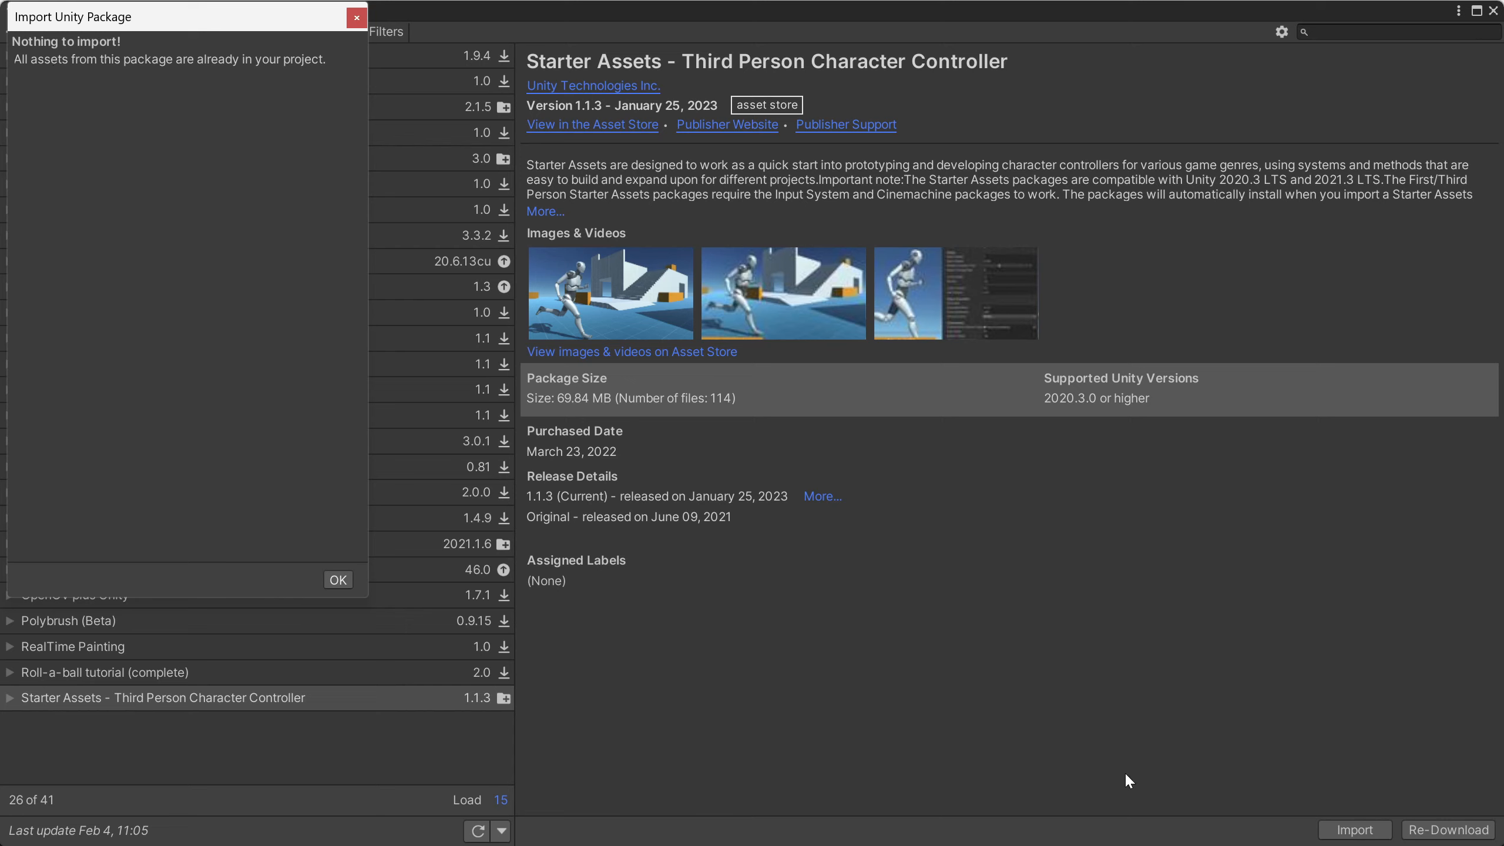
pyautogui.click(338, 580)
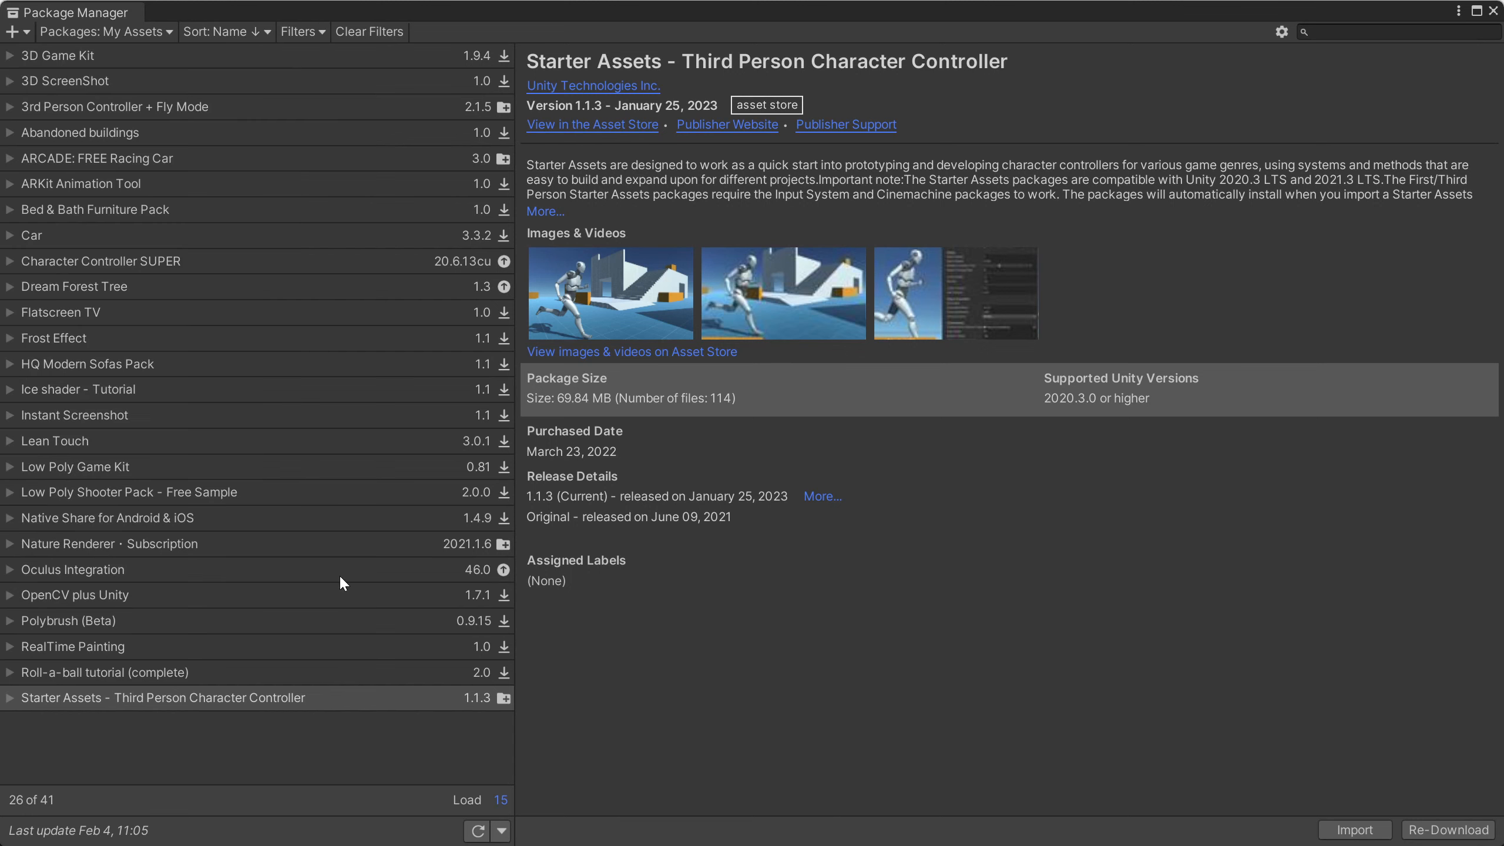
pyautogui.click(1494, 10)
pyautogui.click(23, 87)
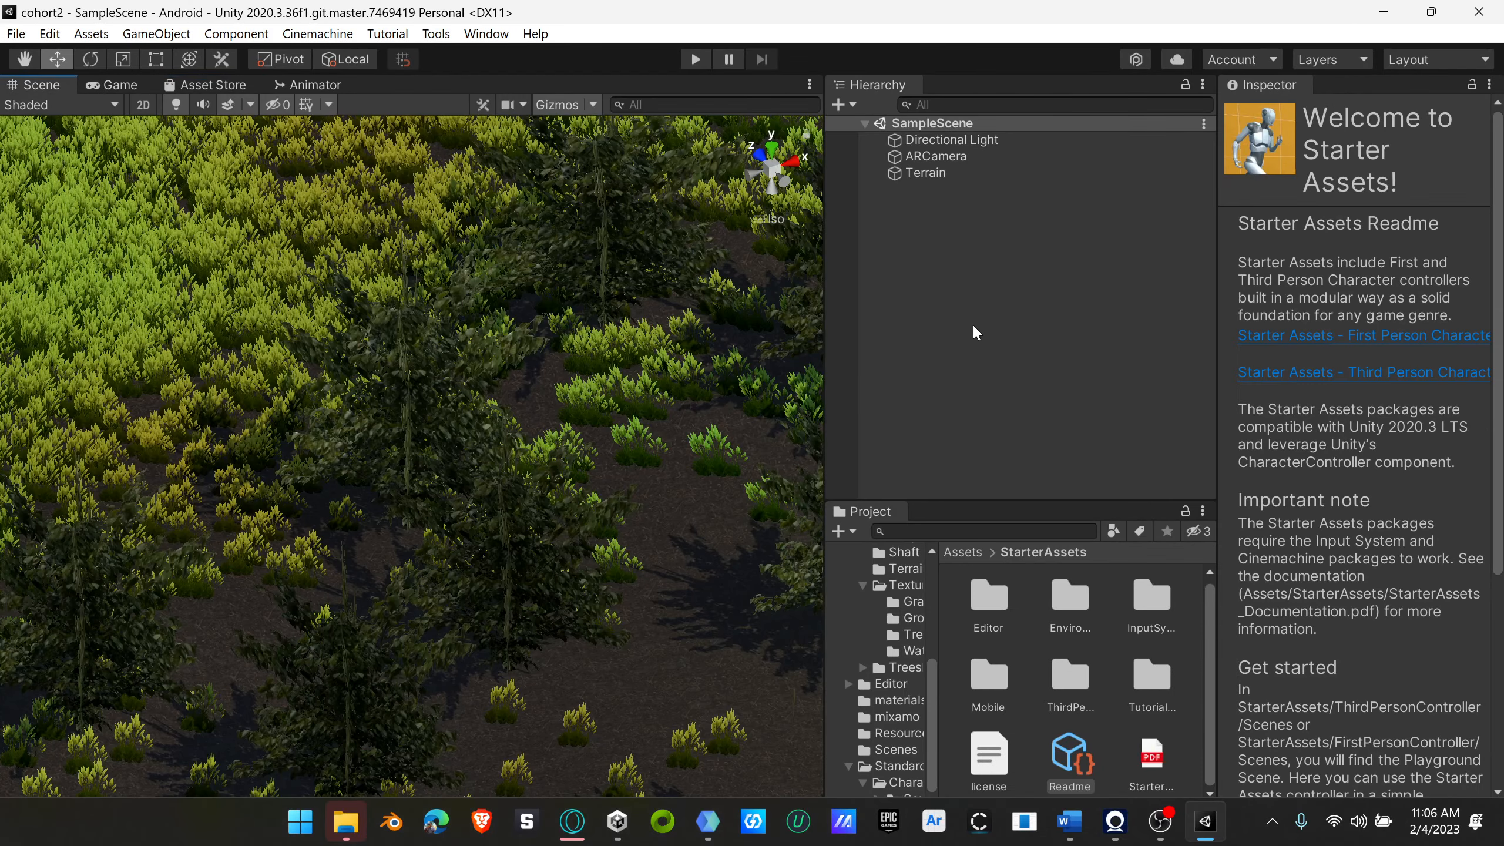
# Step: Delete the ARCamera object from SampleScene
pyautogui.scroll(-5, 560, 581)
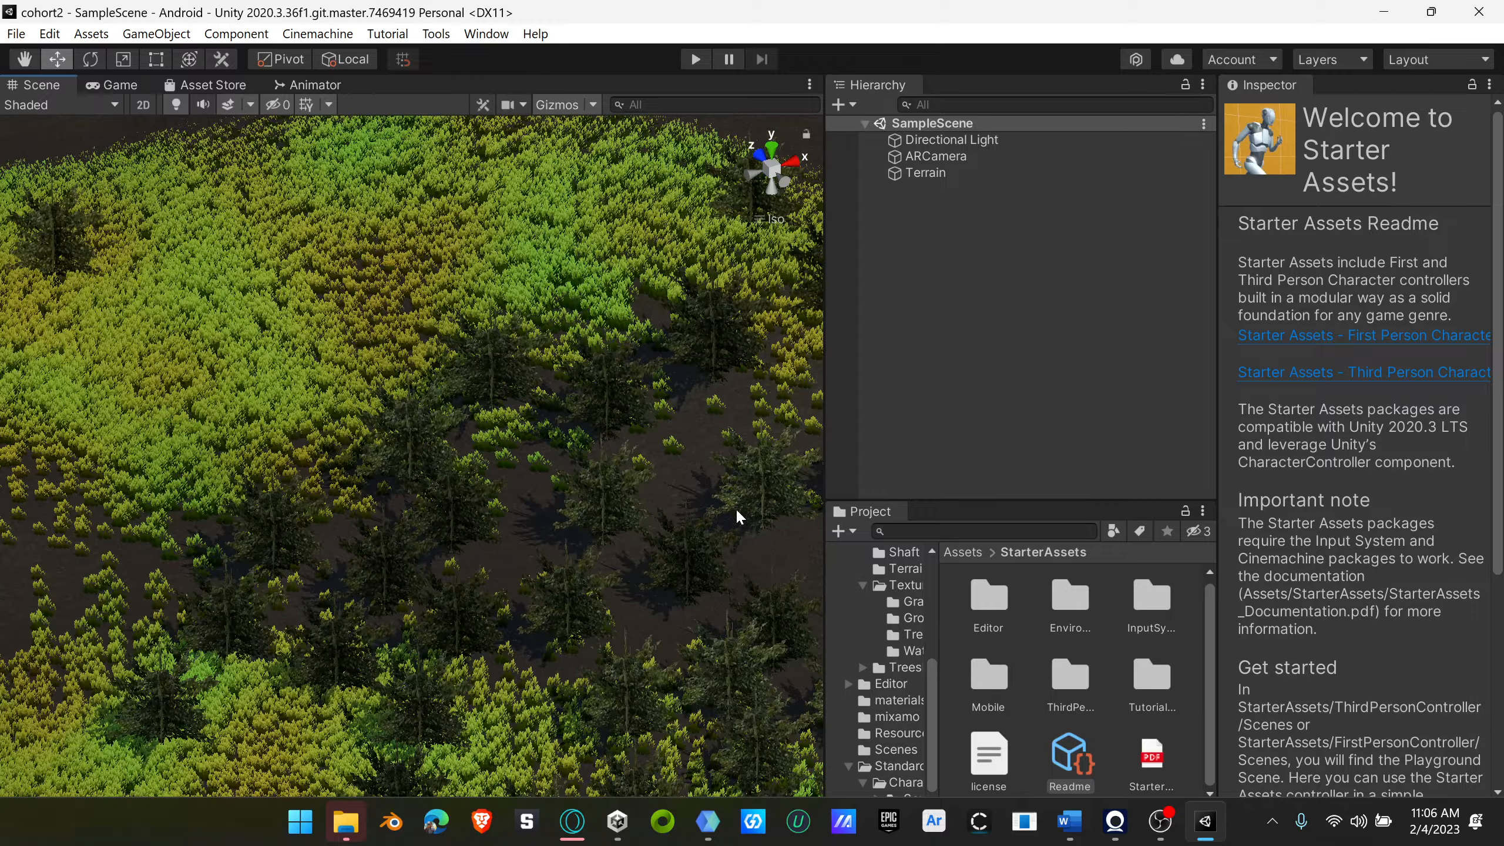
pyautogui.moveTo(583, 530); pyautogui.dragTo(507, 506, button='right')
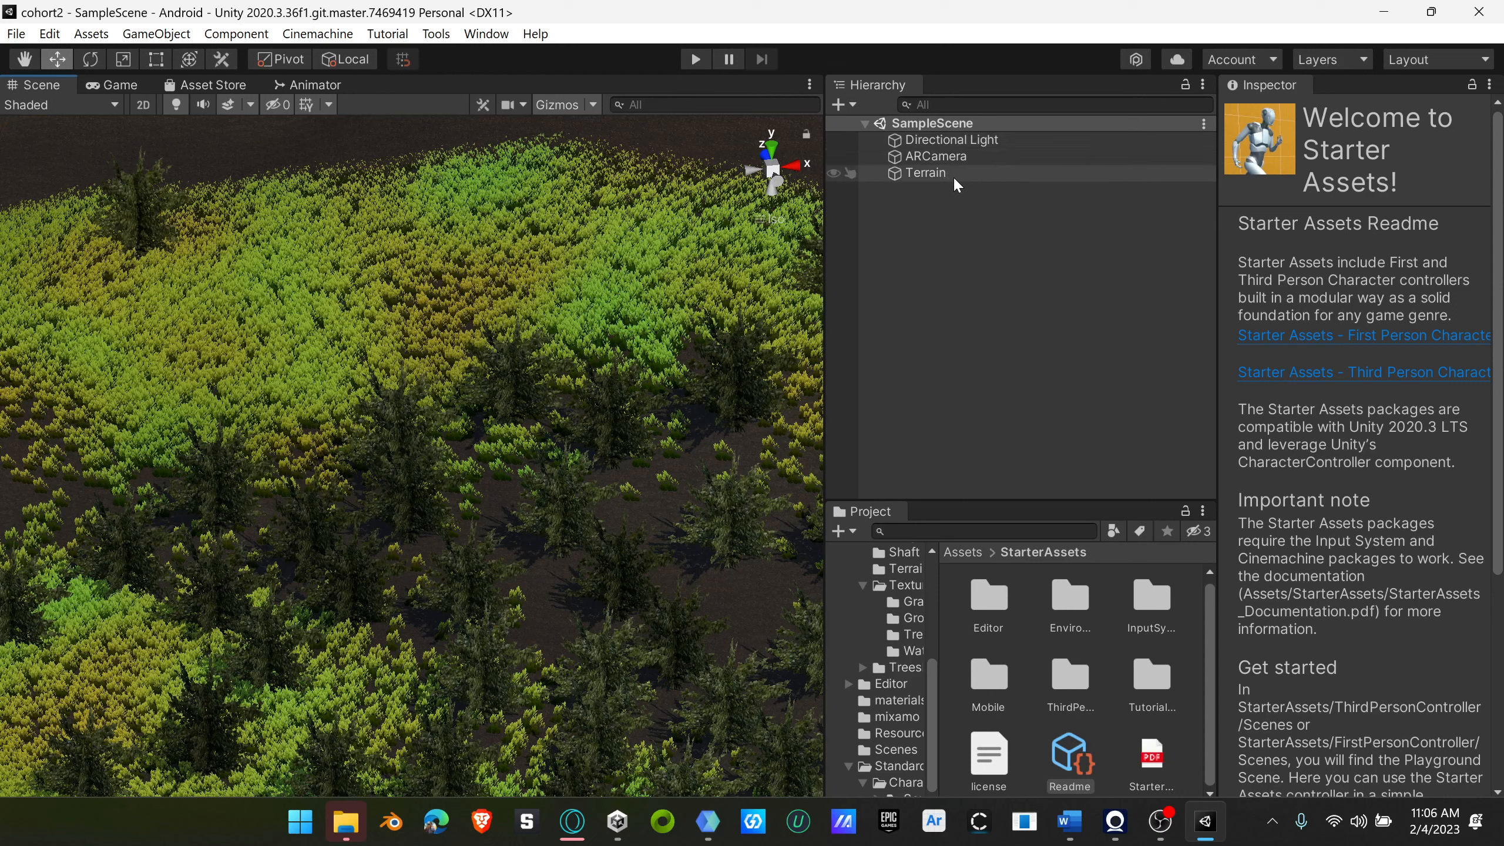
pyautogui.click(942, 223)
pyautogui.click(941, 157)
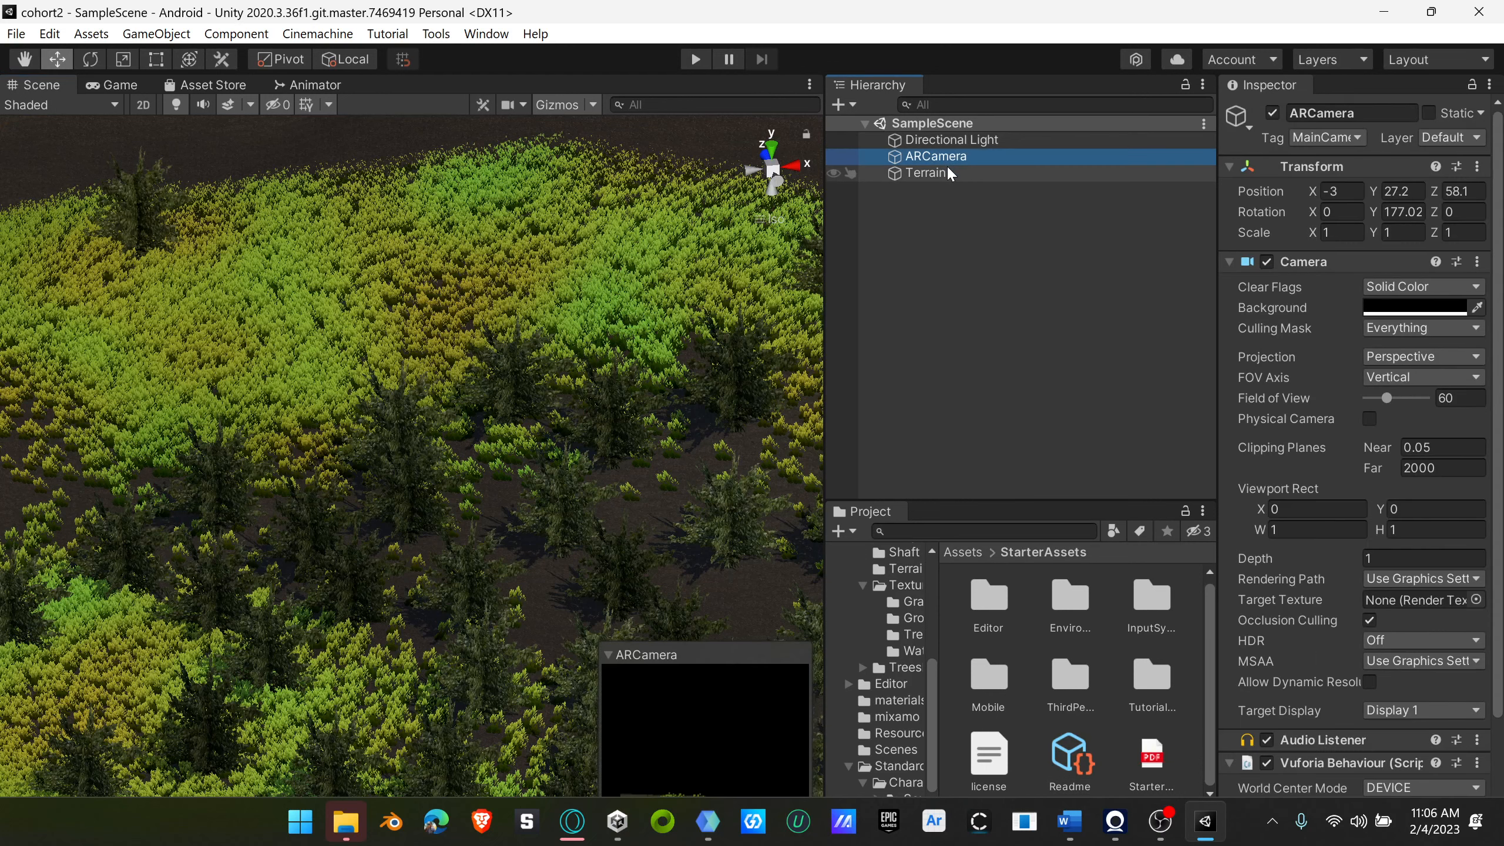
pyautogui.press('Delete')
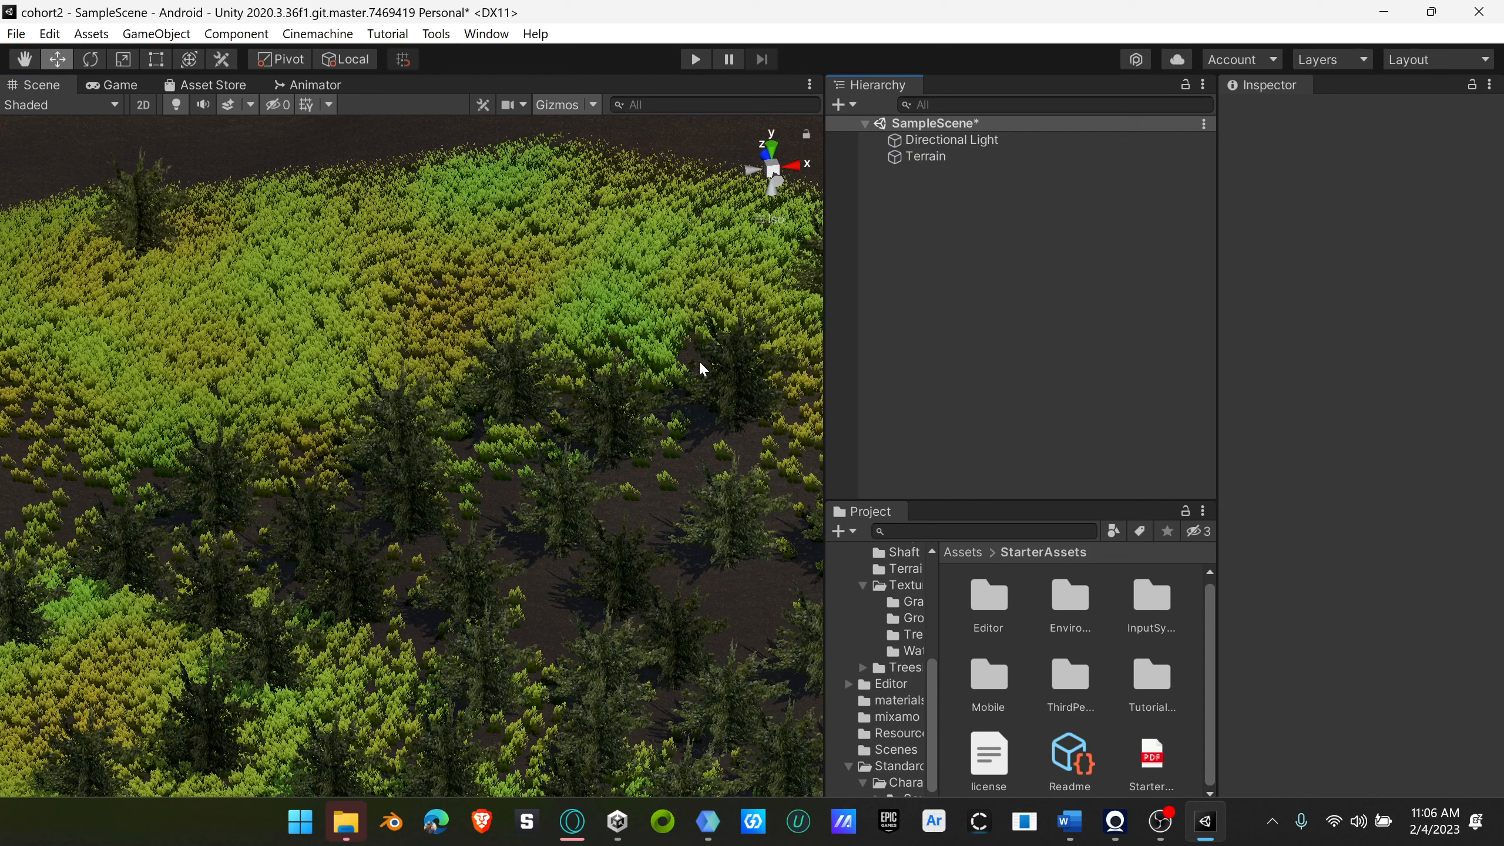
# Step: Add the Starter Assets third-person player and its cameras to the scene with Reset Third Person Controller Armature
pyautogui.click(438, 34)
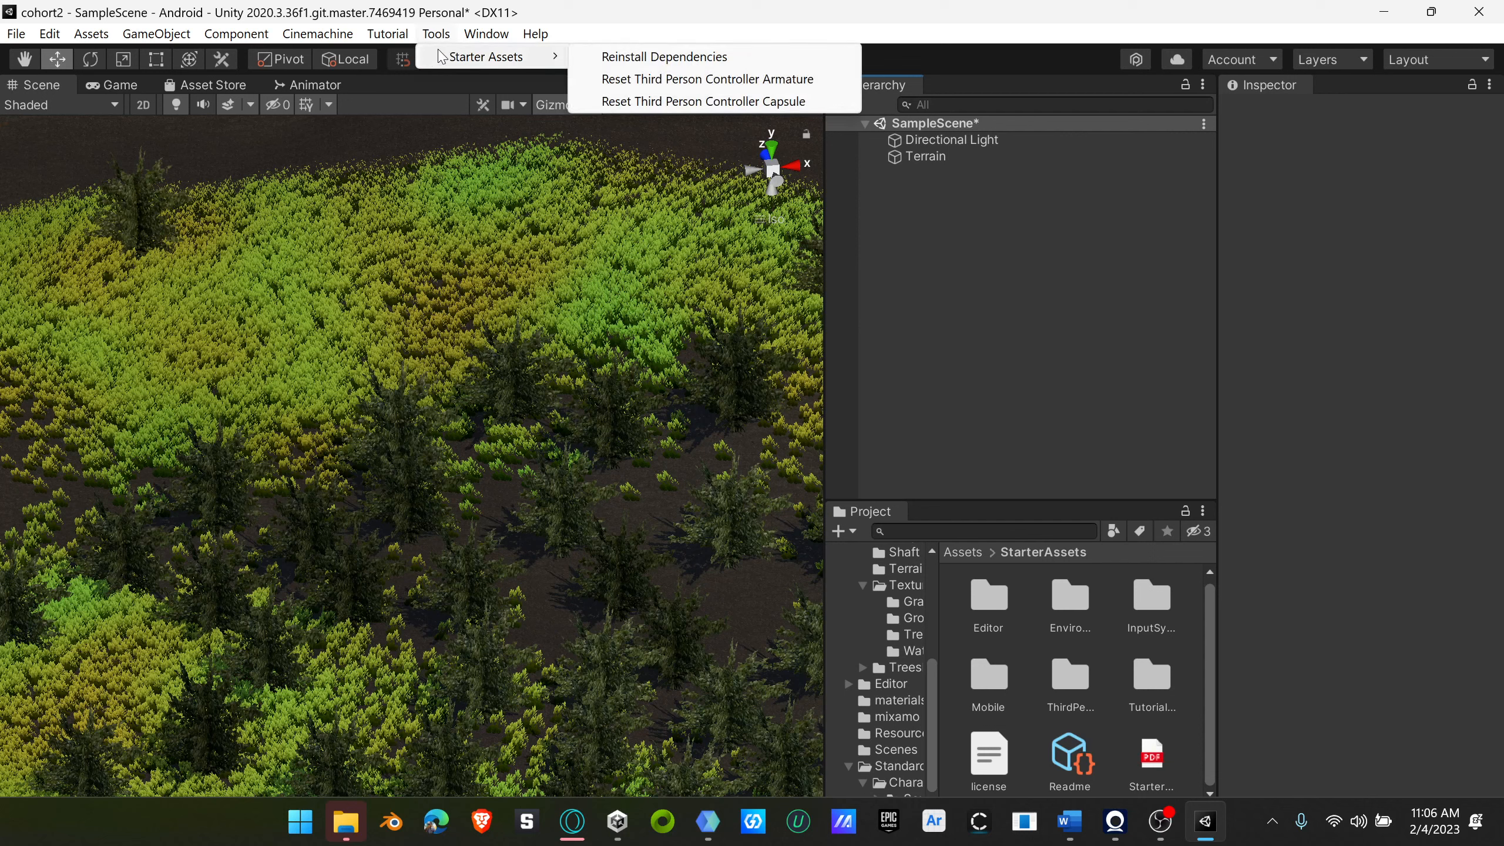
pyautogui.moveTo(450, 54)
pyautogui.click(494, 42)
pyautogui.click(443, 39)
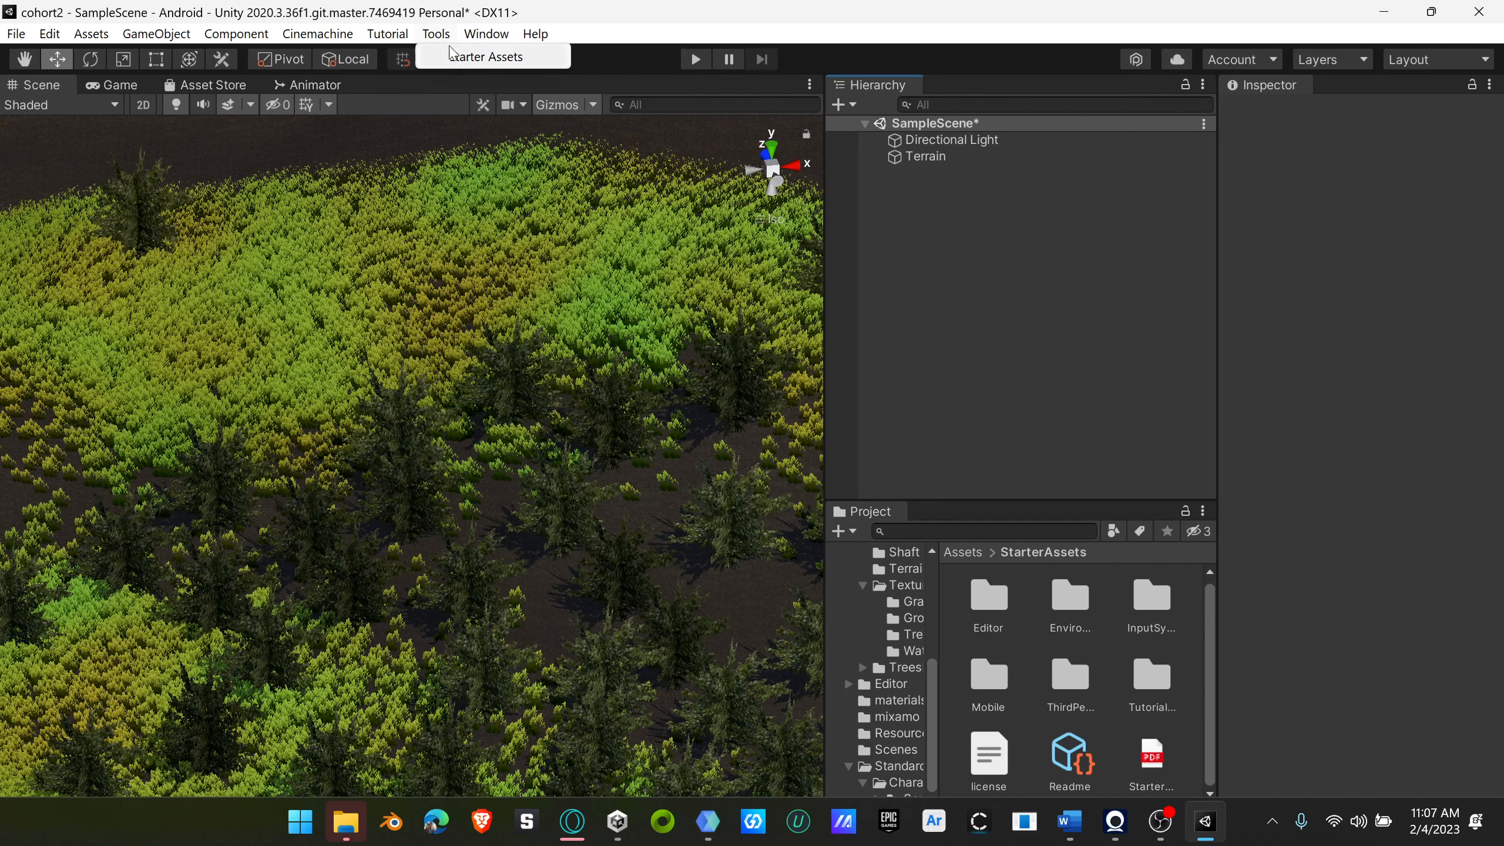
pyautogui.moveTo(468, 58)
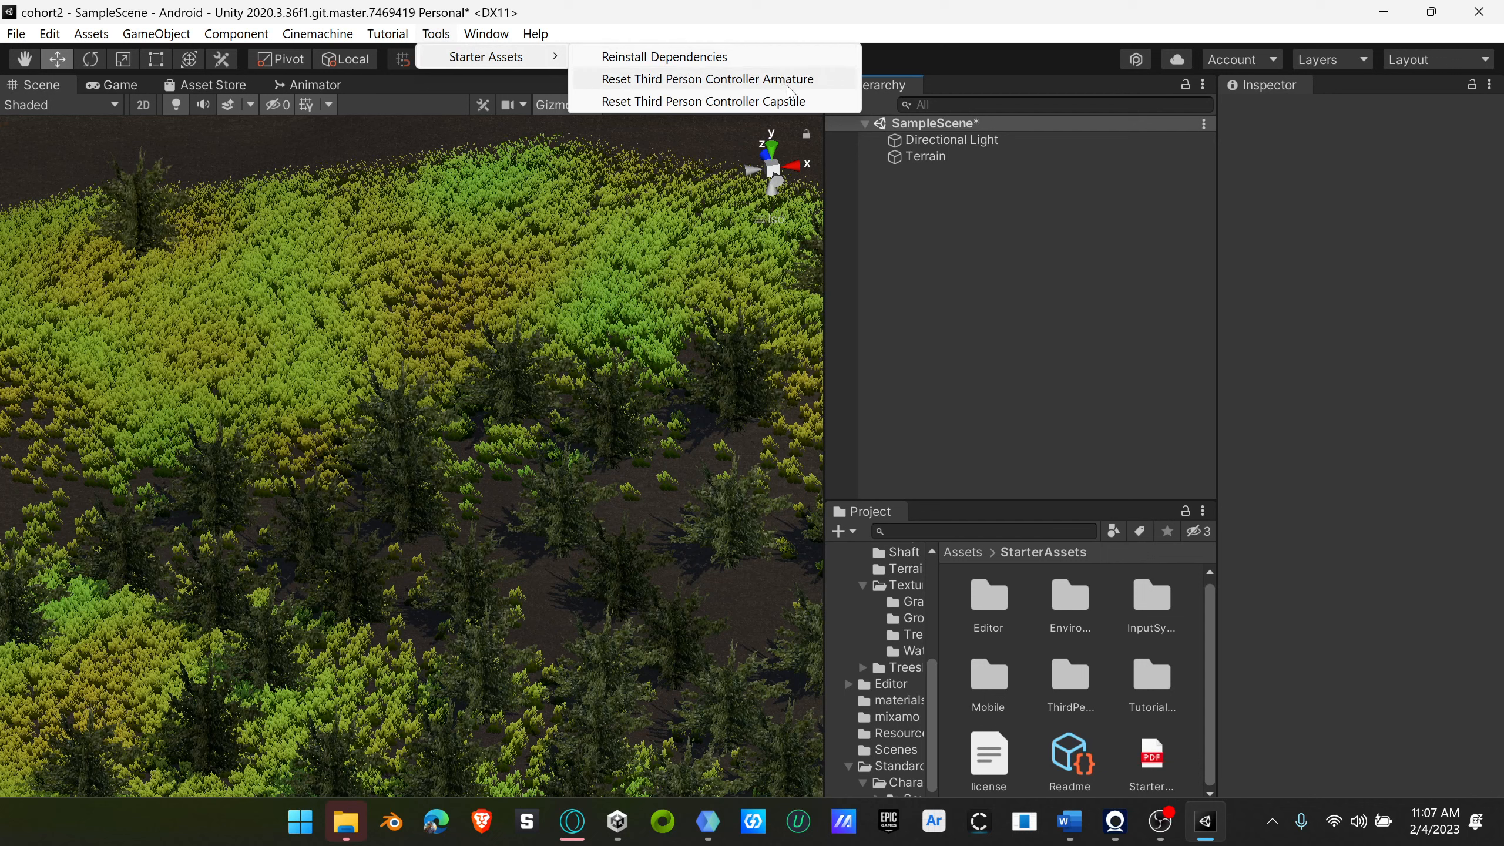
pyautogui.click(734, 80)
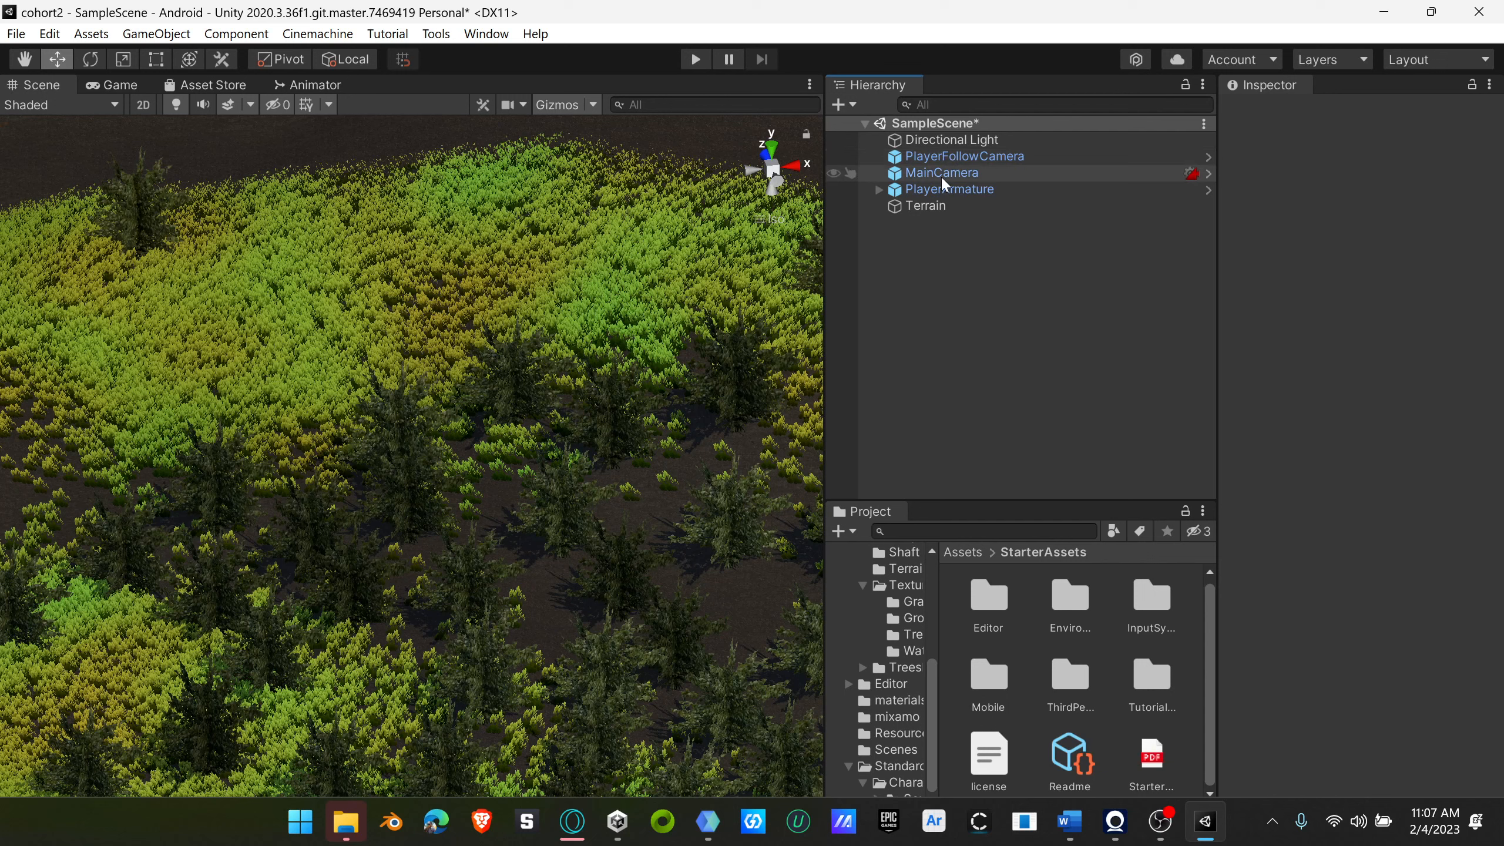
# Step: Focus on the PlayerArmature and examine its placement at the terrain's corner from several angles and distances
pyautogui.doubleClick(973, 189)
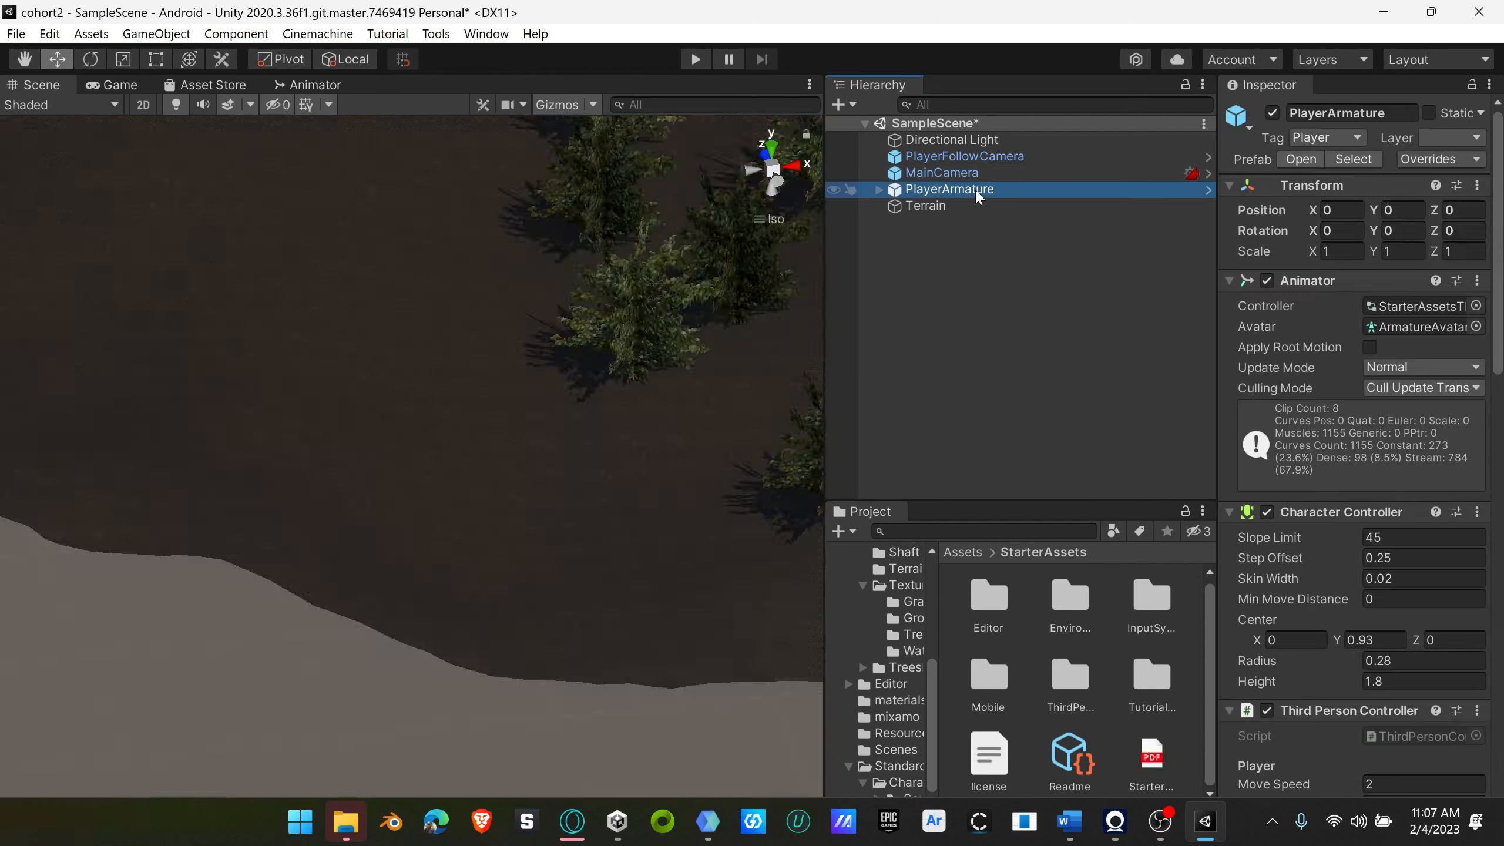
pyautogui.scroll(-15, 602, 473)
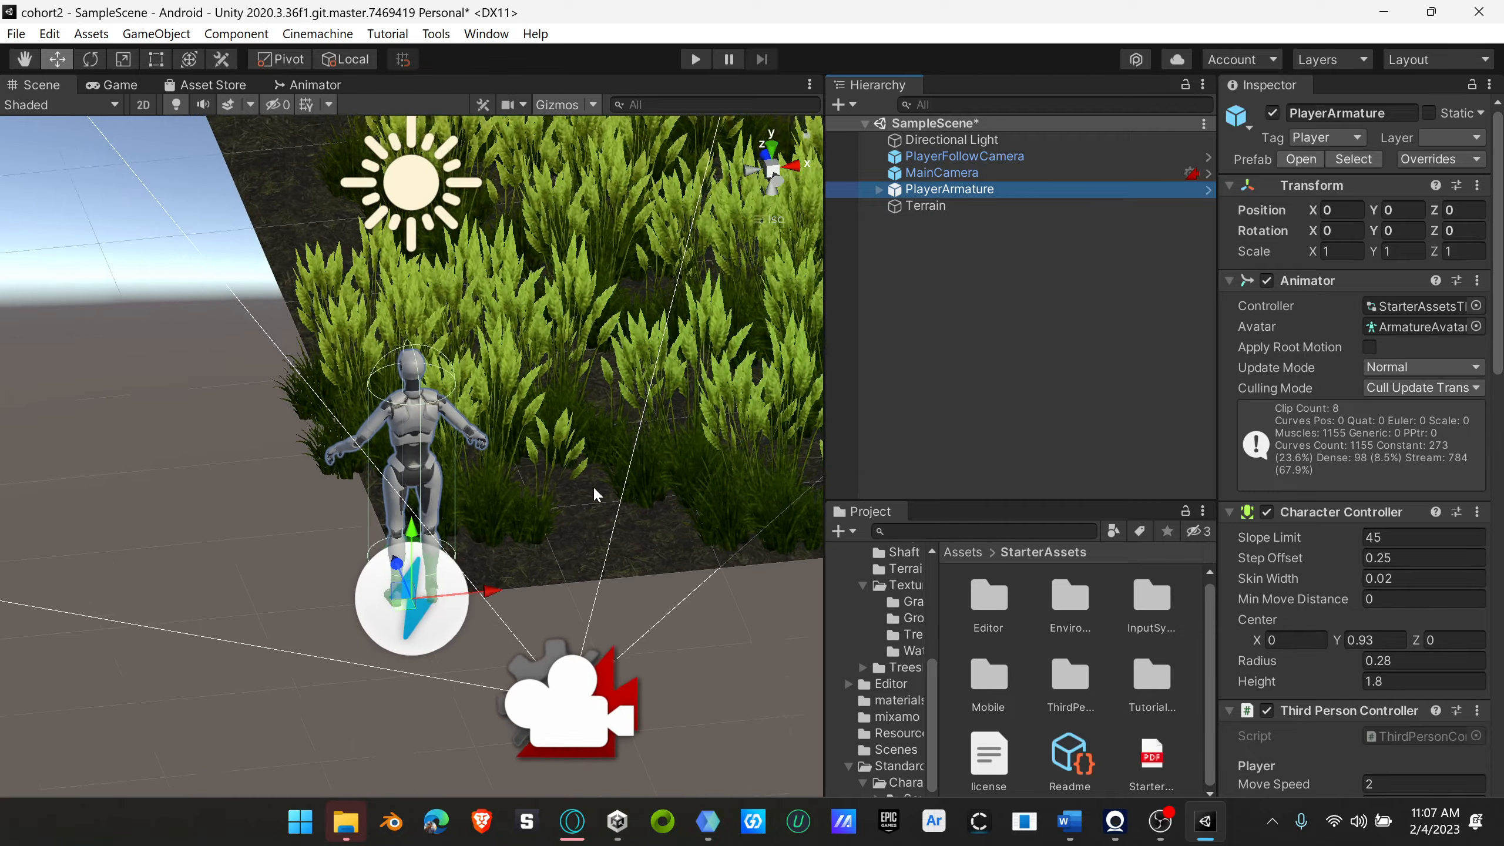
pyautogui.moveTo(592, 491); pyautogui.dragTo(770, 441, button='right')
pyautogui.moveTo(551, 507); pyautogui.dragTo(640, 468, button='right')
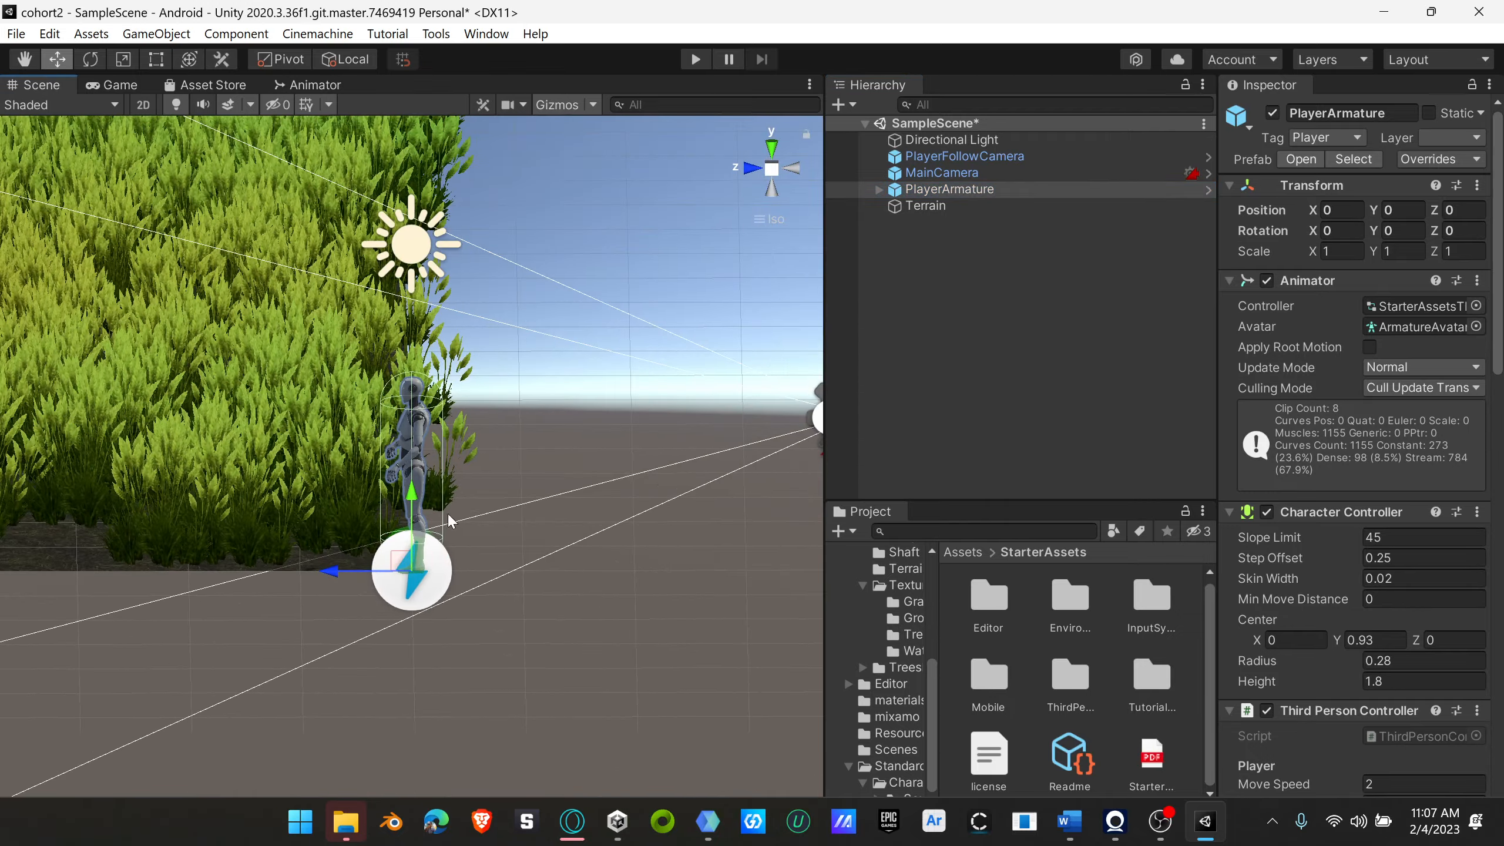
pyautogui.moveTo(448, 515); pyautogui.dragTo(439, 557, button='right')
pyautogui.scroll(-2, 442, 557)
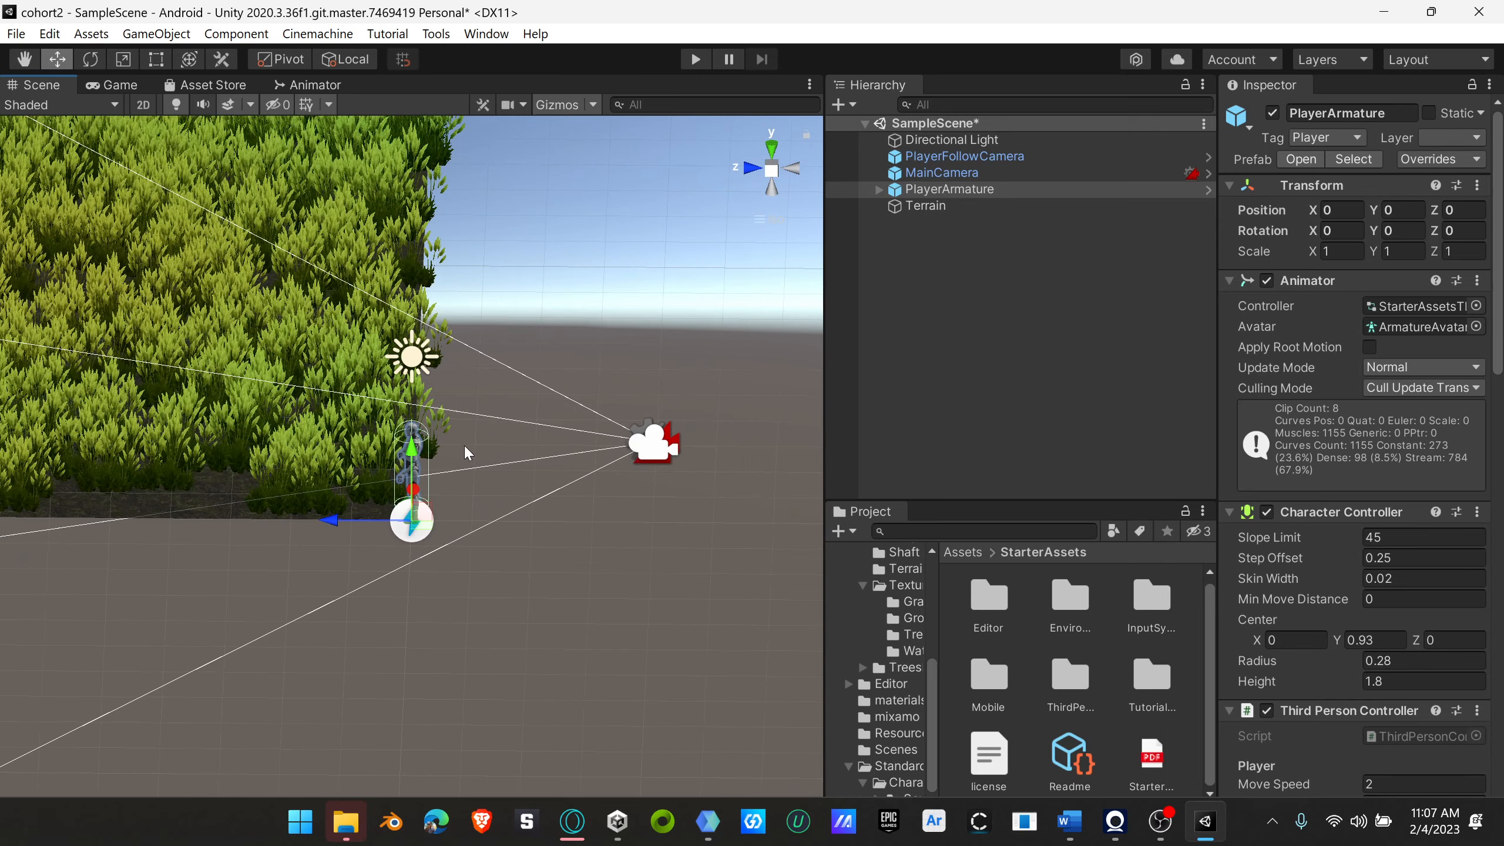
pyautogui.scroll(-3, 464, 452)
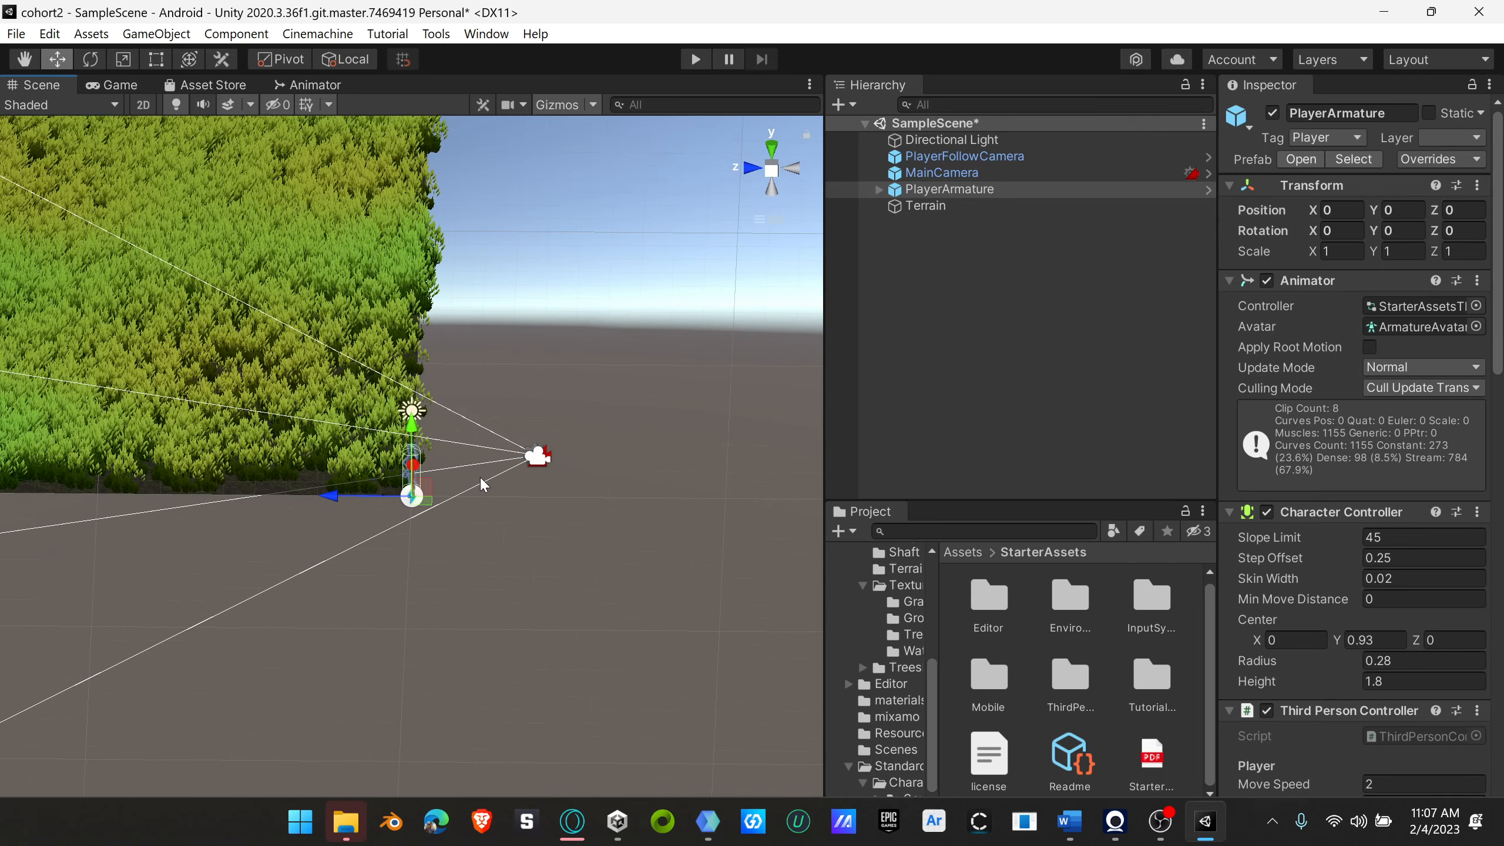
pyautogui.scroll(5, 485, 474)
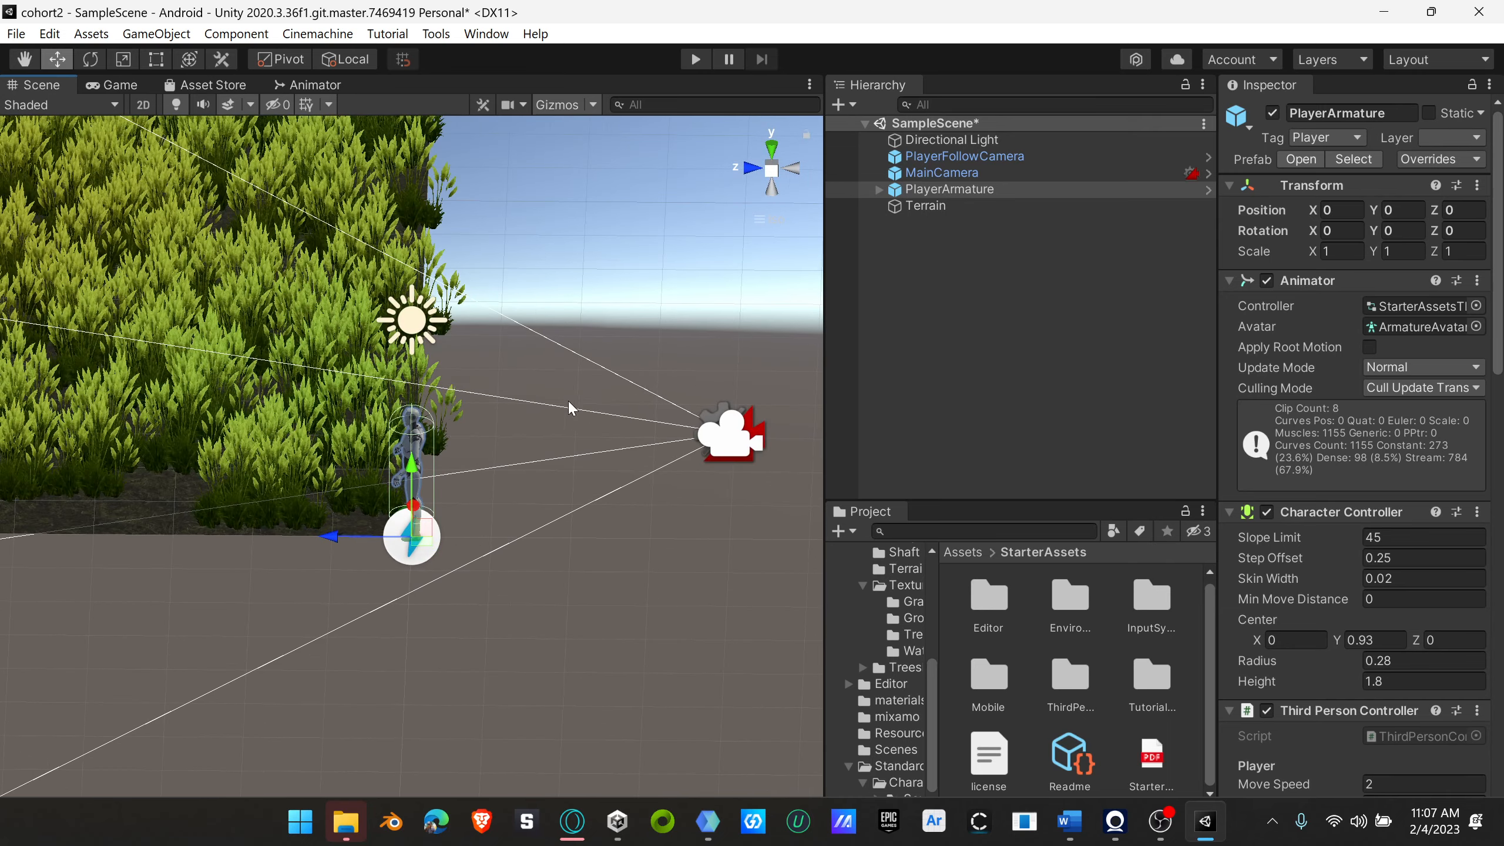
pyautogui.moveTo(567, 400); pyautogui.dragTo(290, 491, button='right')
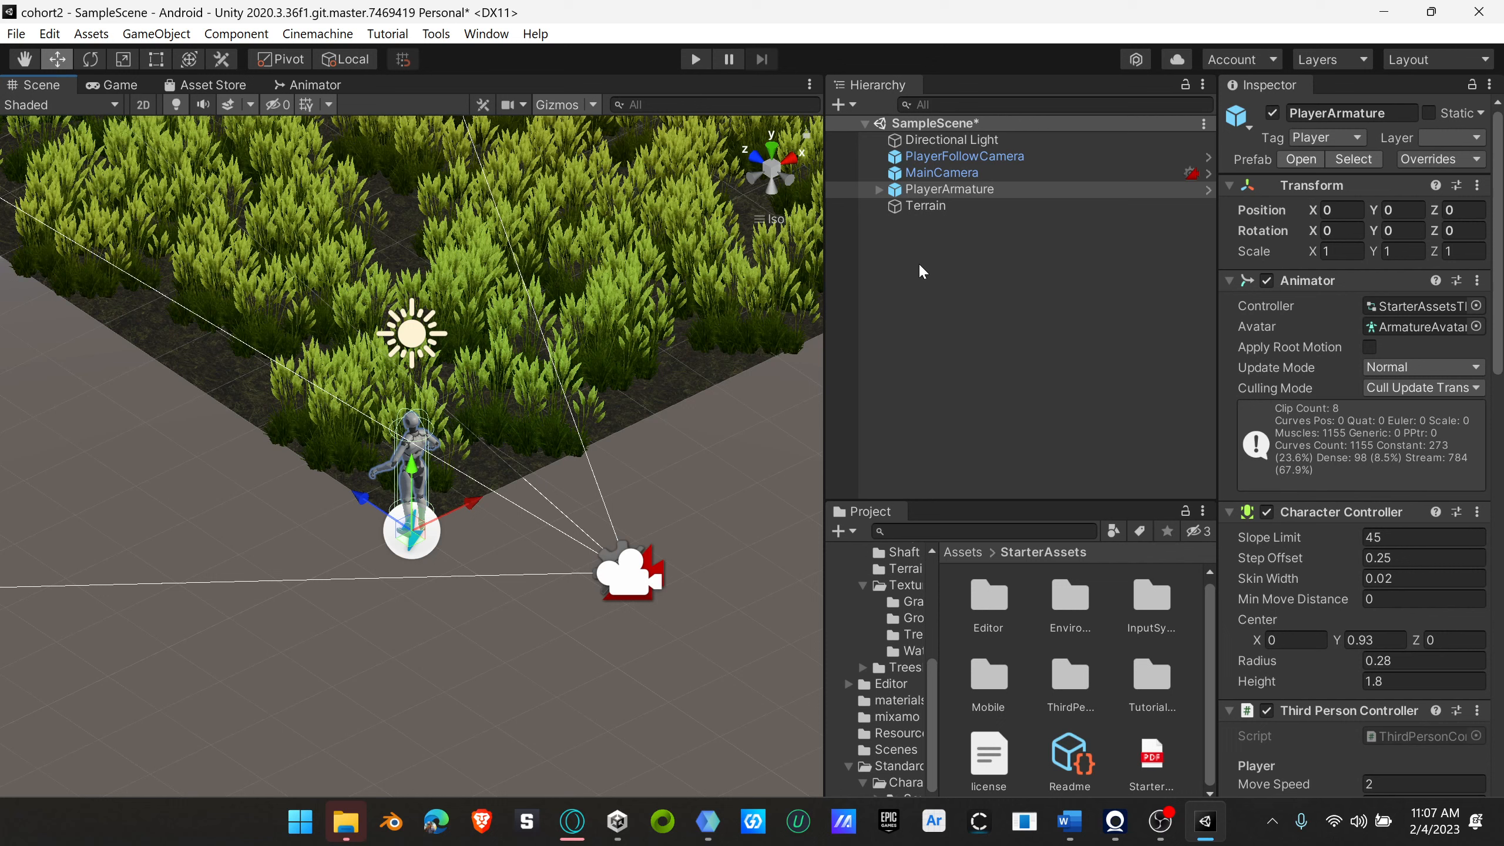
# Step: Create an empty game object at the scene's root level and name it Player
pyautogui.rightClick(929, 239)
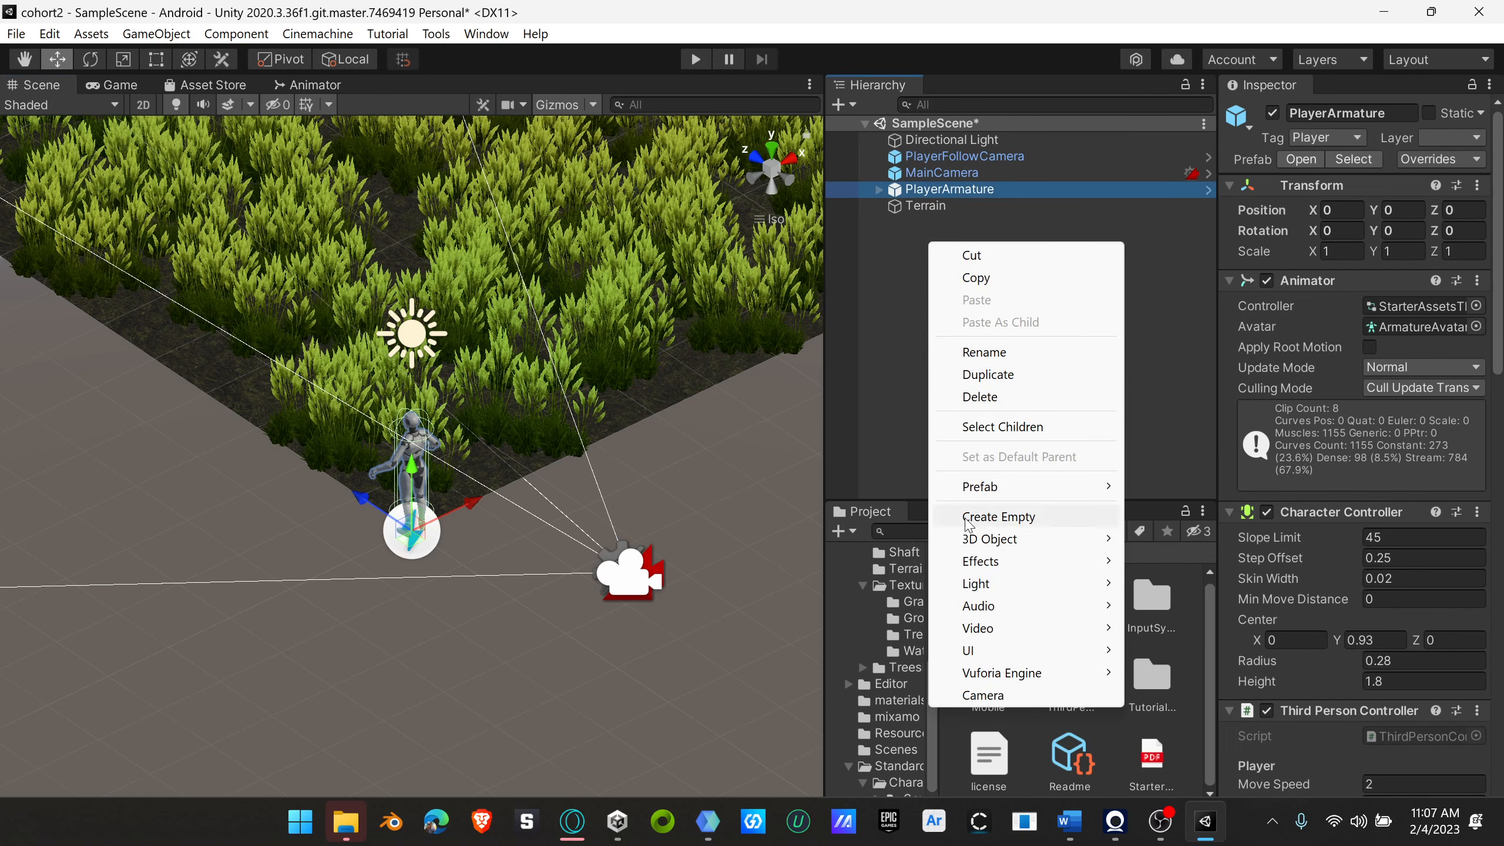
pyautogui.click(893, 267)
pyautogui.rightClick(893, 268)
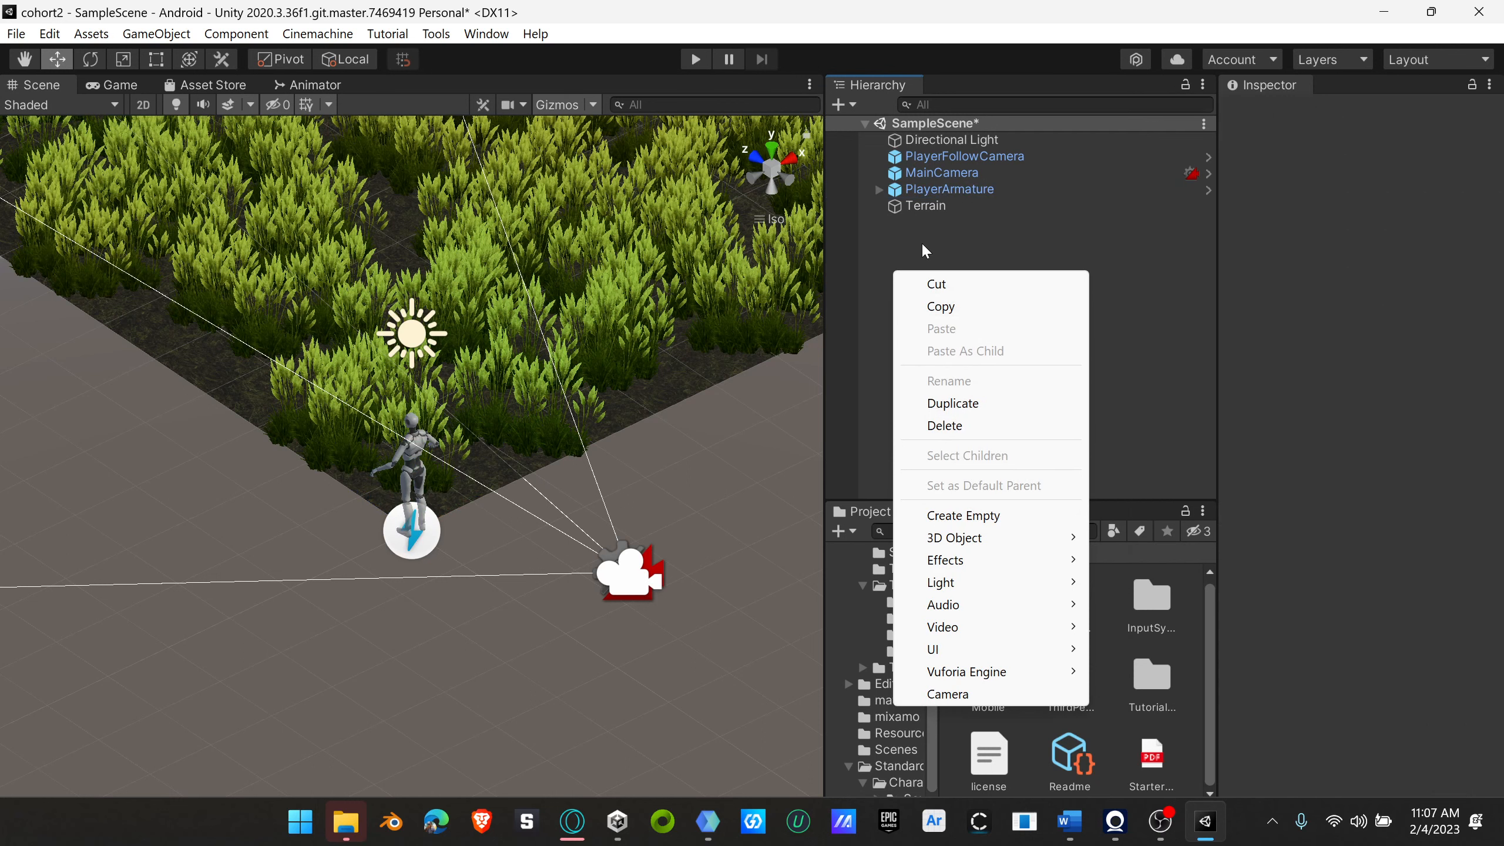
pyautogui.click(993, 516)
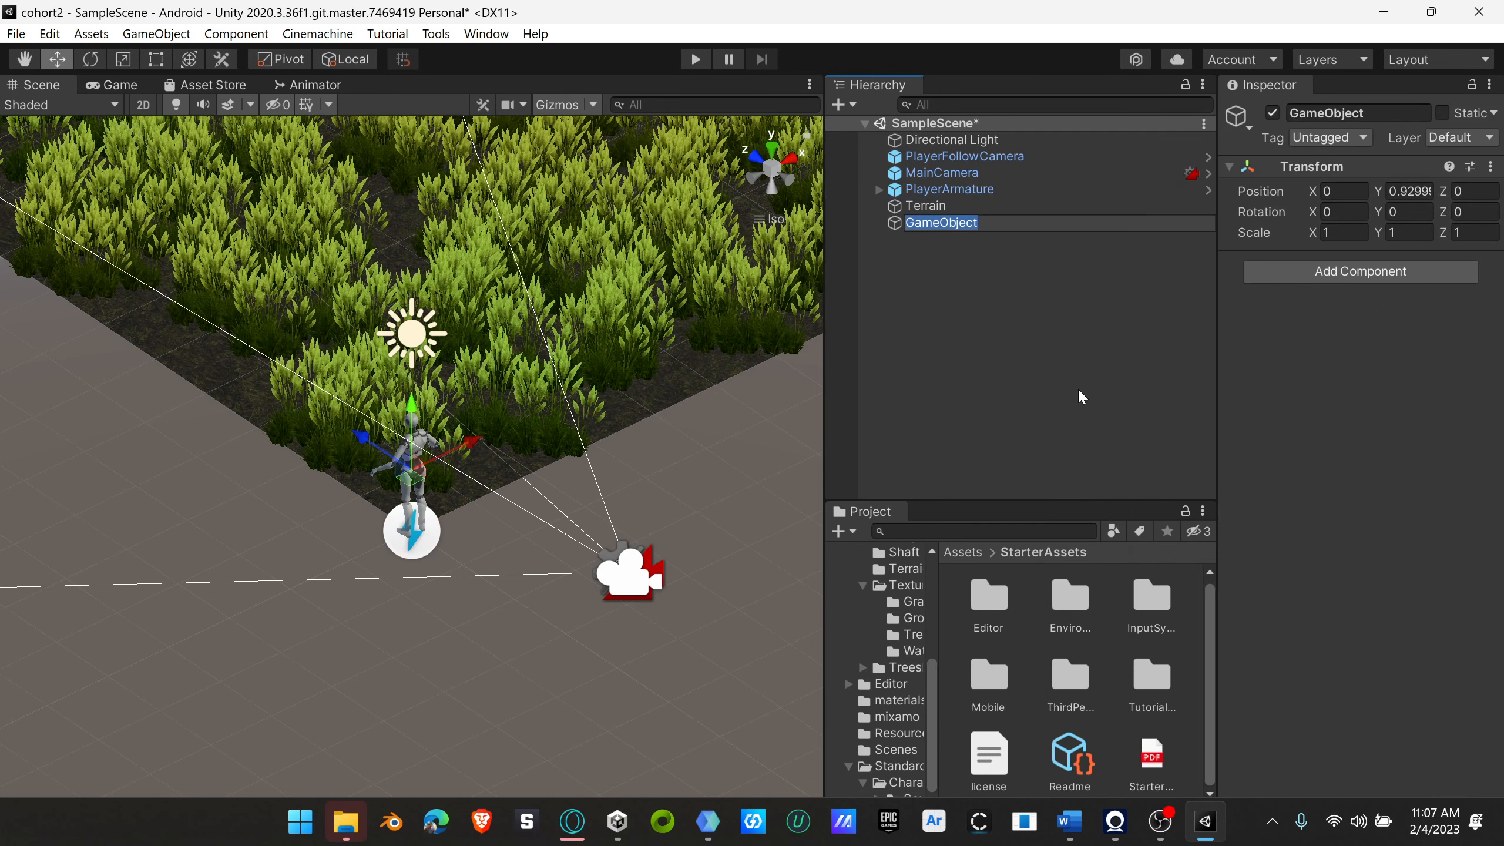
pyautogui.write('Player')
pyautogui.press('Return')
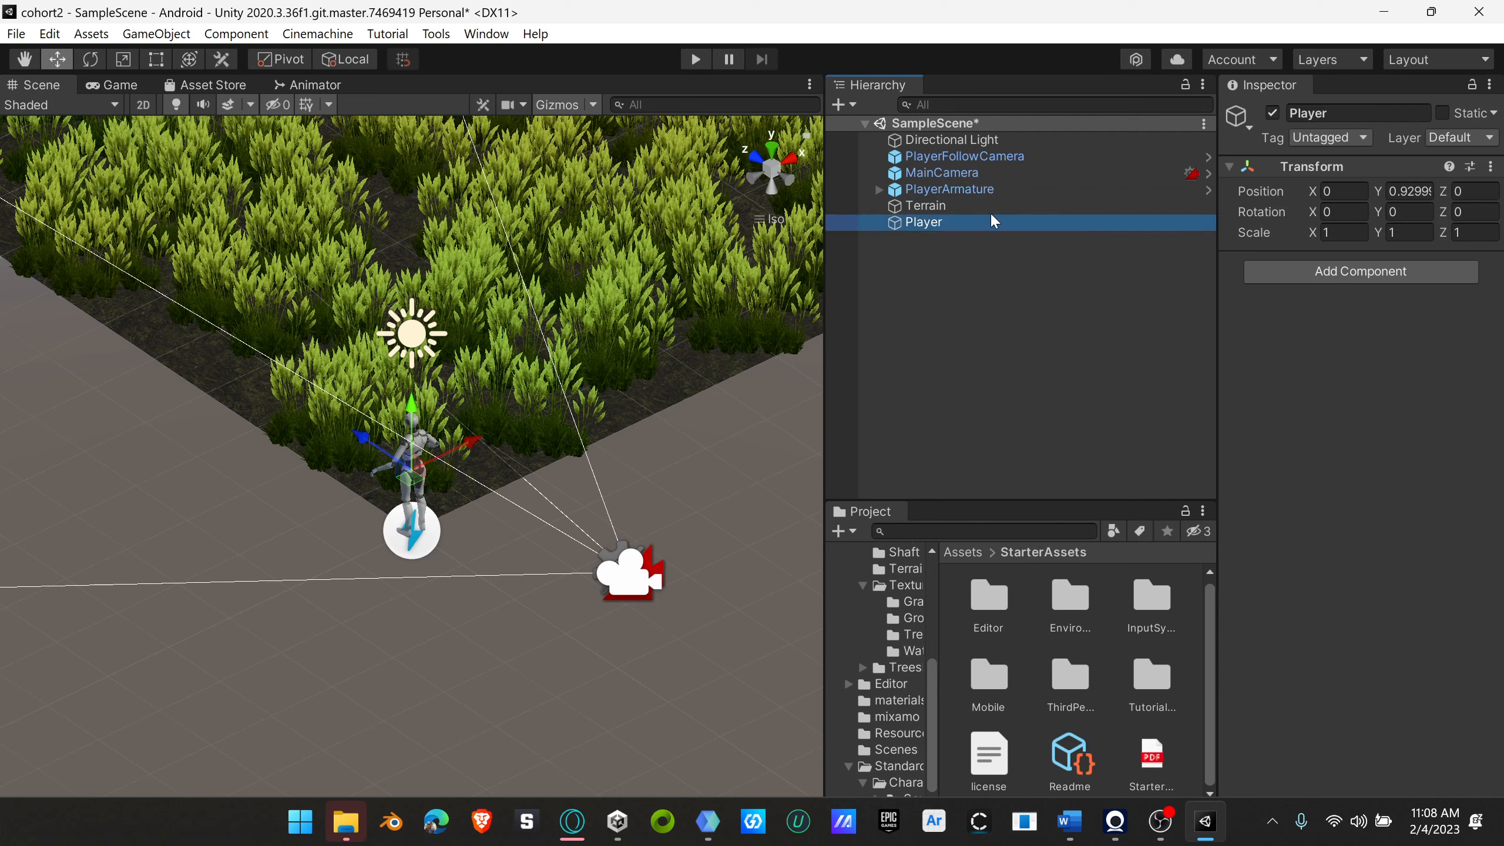
# Step: Parent PlayerFollowCamera, MainCamera and PlayerArmature to the Player object and collapse its hierarchy
pyautogui.click(964, 158)
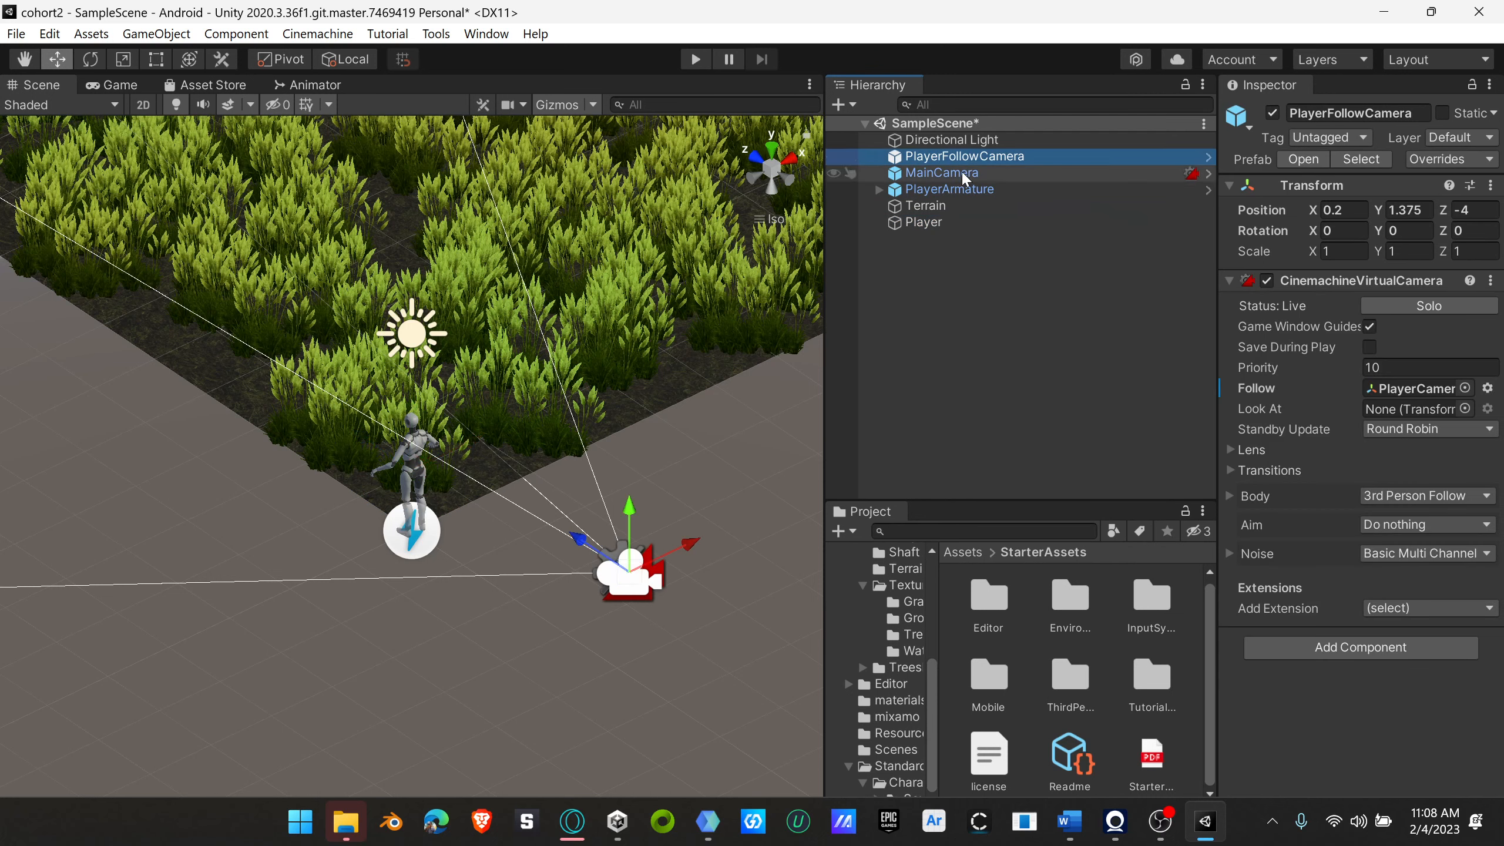
pyautogui.keyDown('ctrl'); pyautogui.click(961, 171); pyautogui.keyUp('ctrl')
pyautogui.keyDown('ctrl'); pyautogui.click(959, 184); pyautogui.keyUp('ctrl')
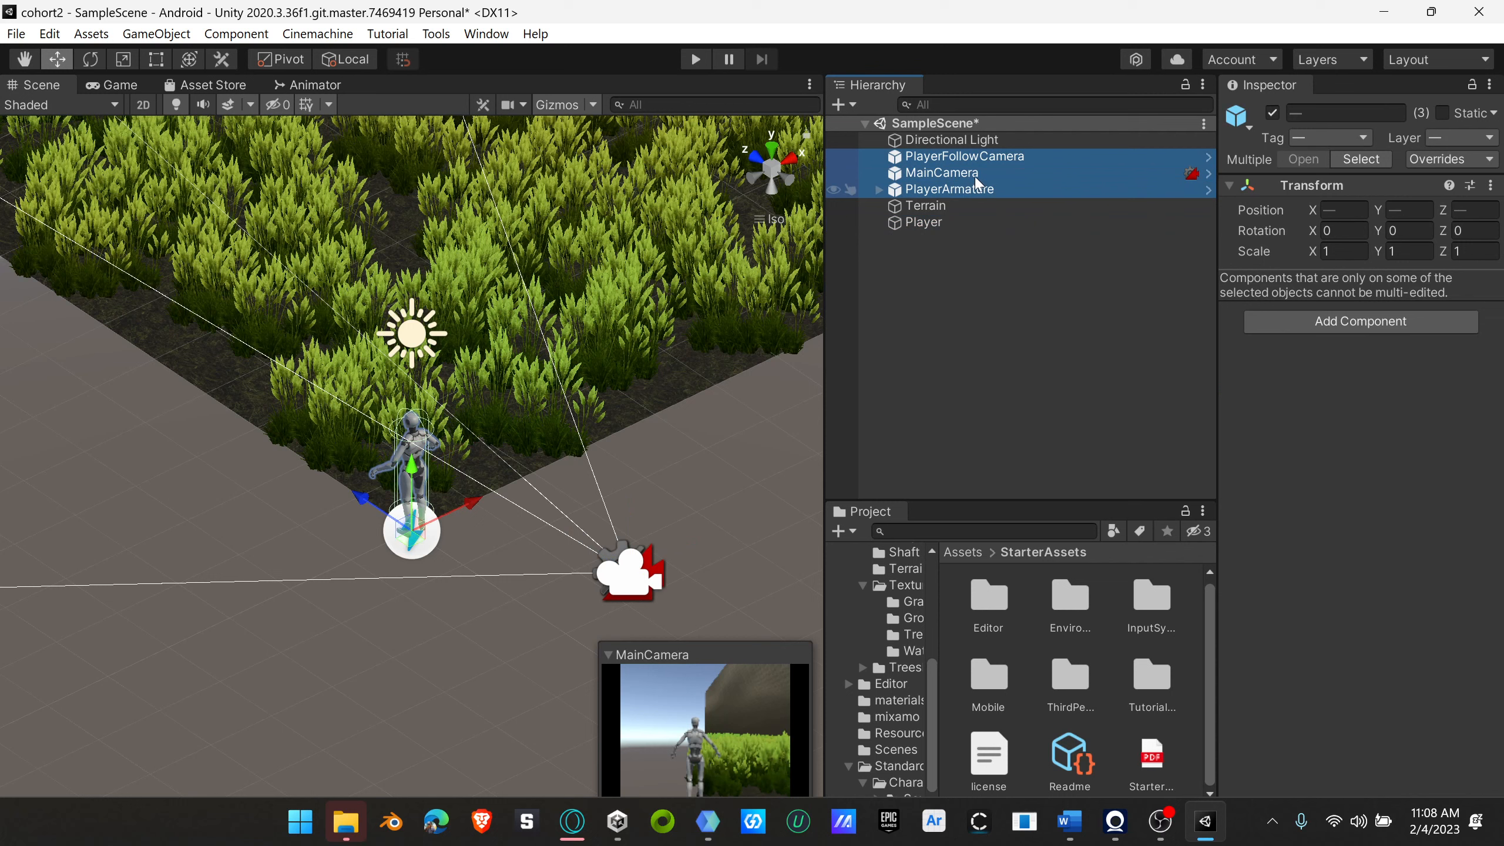
pyautogui.moveTo(935, 178); pyautogui.dragTo(923, 225)
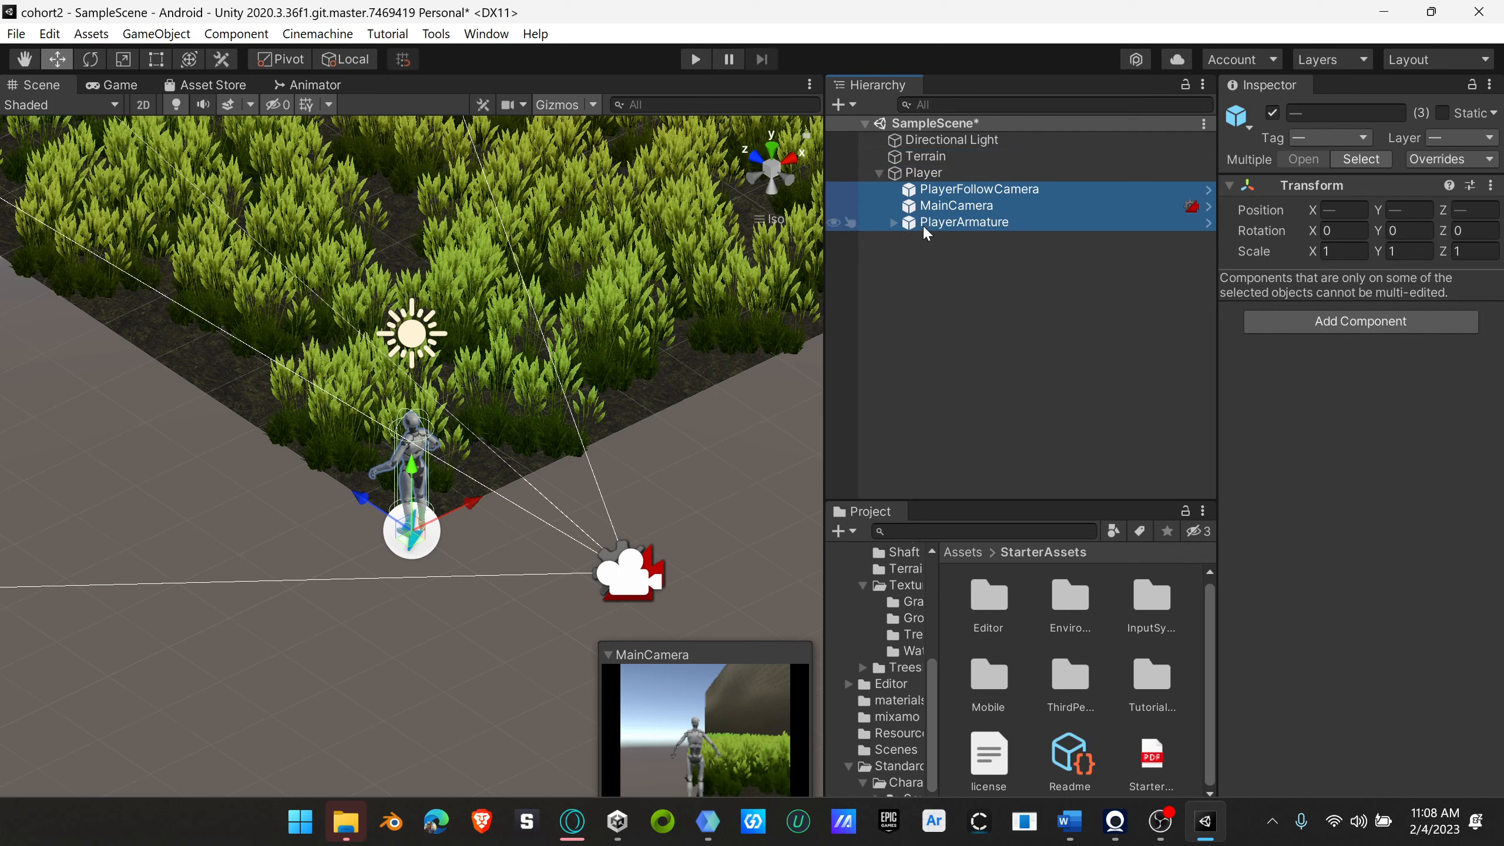
pyautogui.click(880, 172)
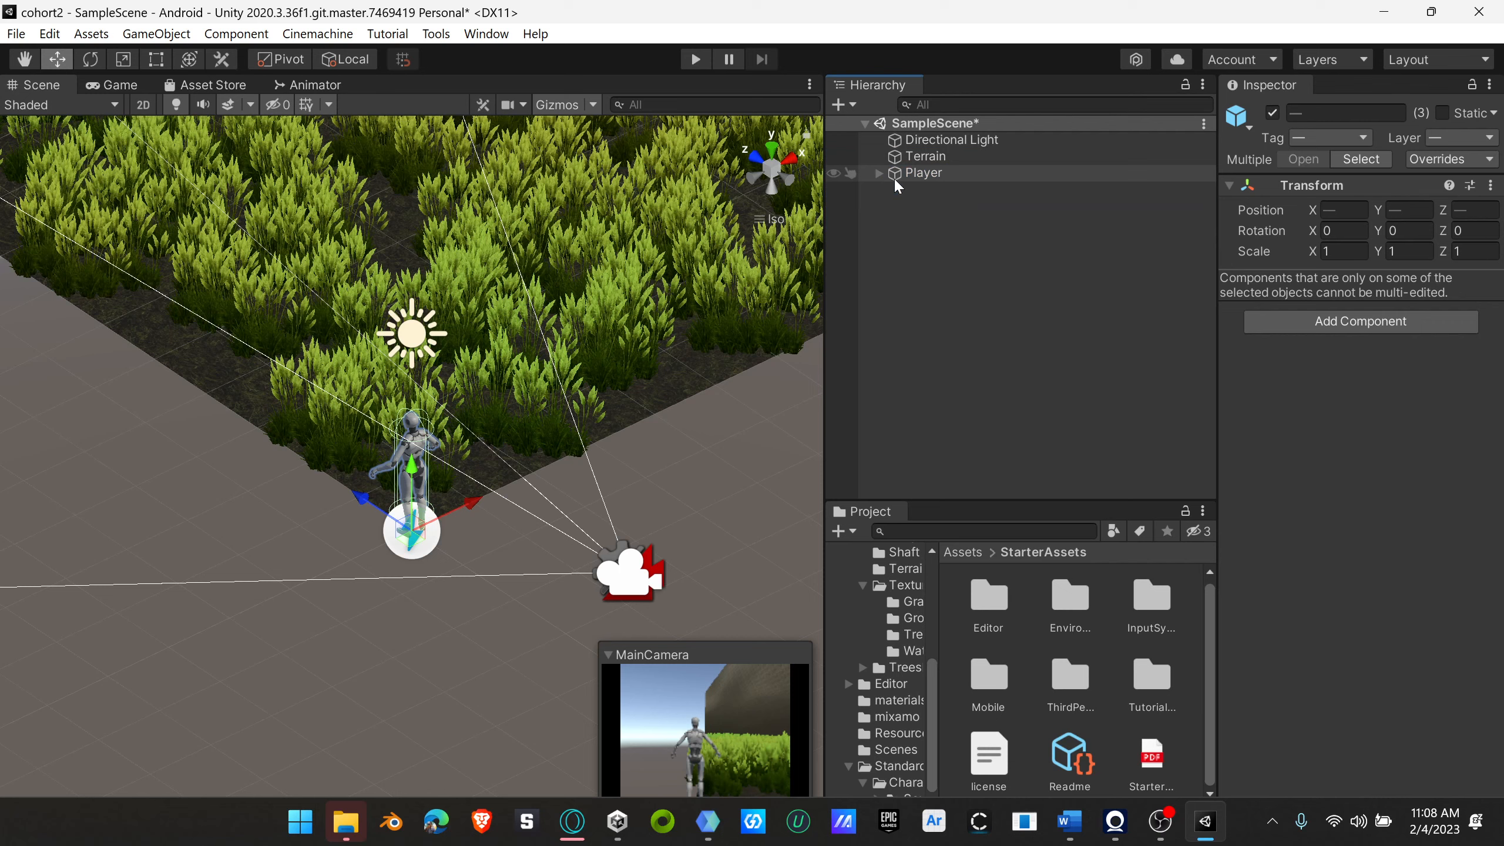
# Step: Raise the Player object above the terrain's corner to a Y position of about 6.61
pyautogui.click(925, 173)
pyautogui.scroll(-2, 585, 466)
pyautogui.scroll(-10, 585, 467)
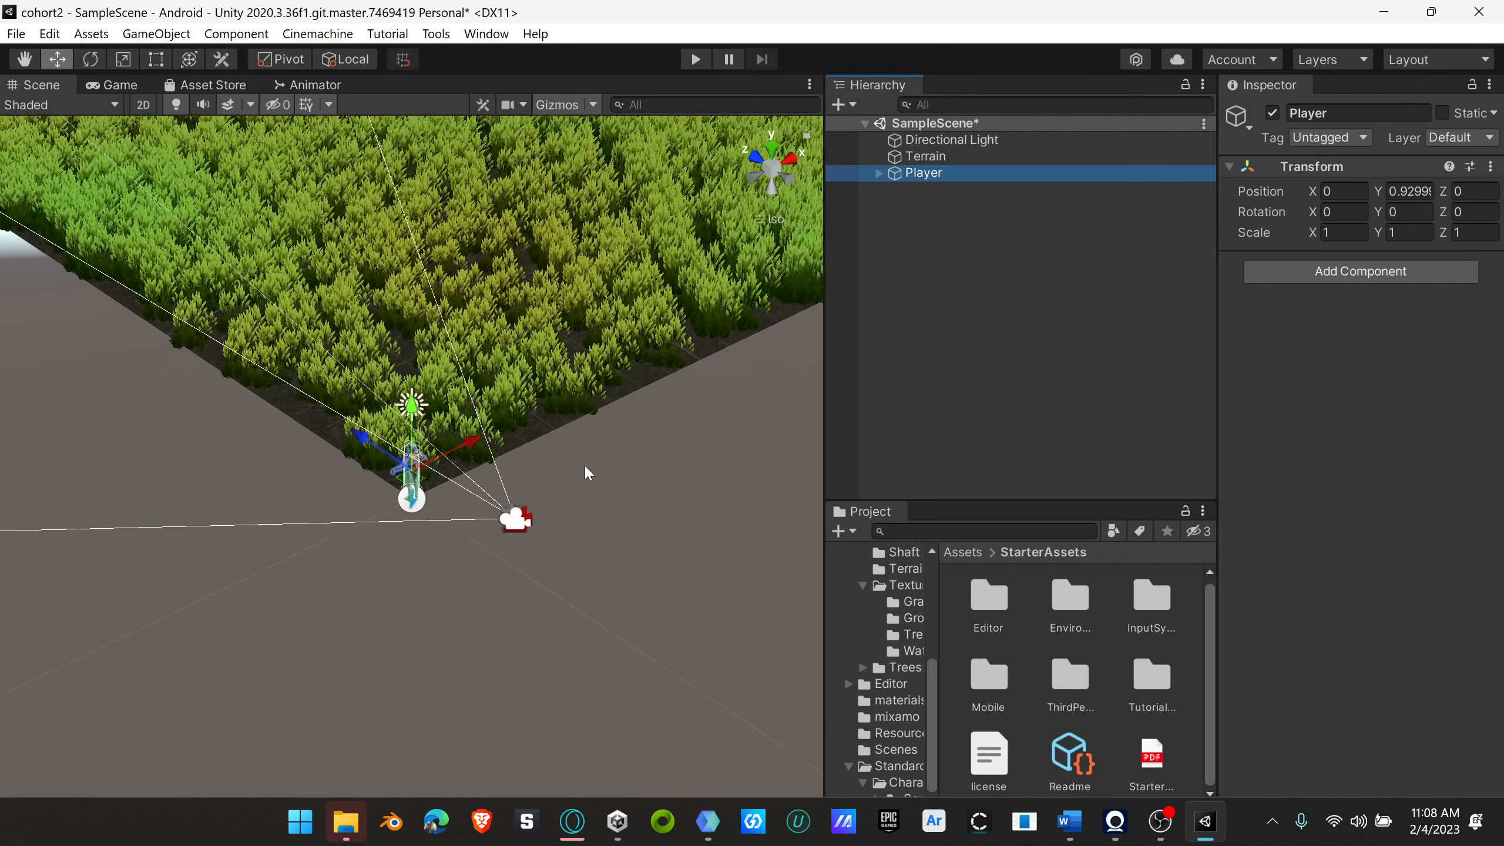
pyautogui.moveTo(587, 472); pyautogui.dragTo(776, 421, button='right')
pyautogui.moveTo(412, 406); pyautogui.dragTo(429, 254)
pyautogui.scroll(-10, 425, 248)
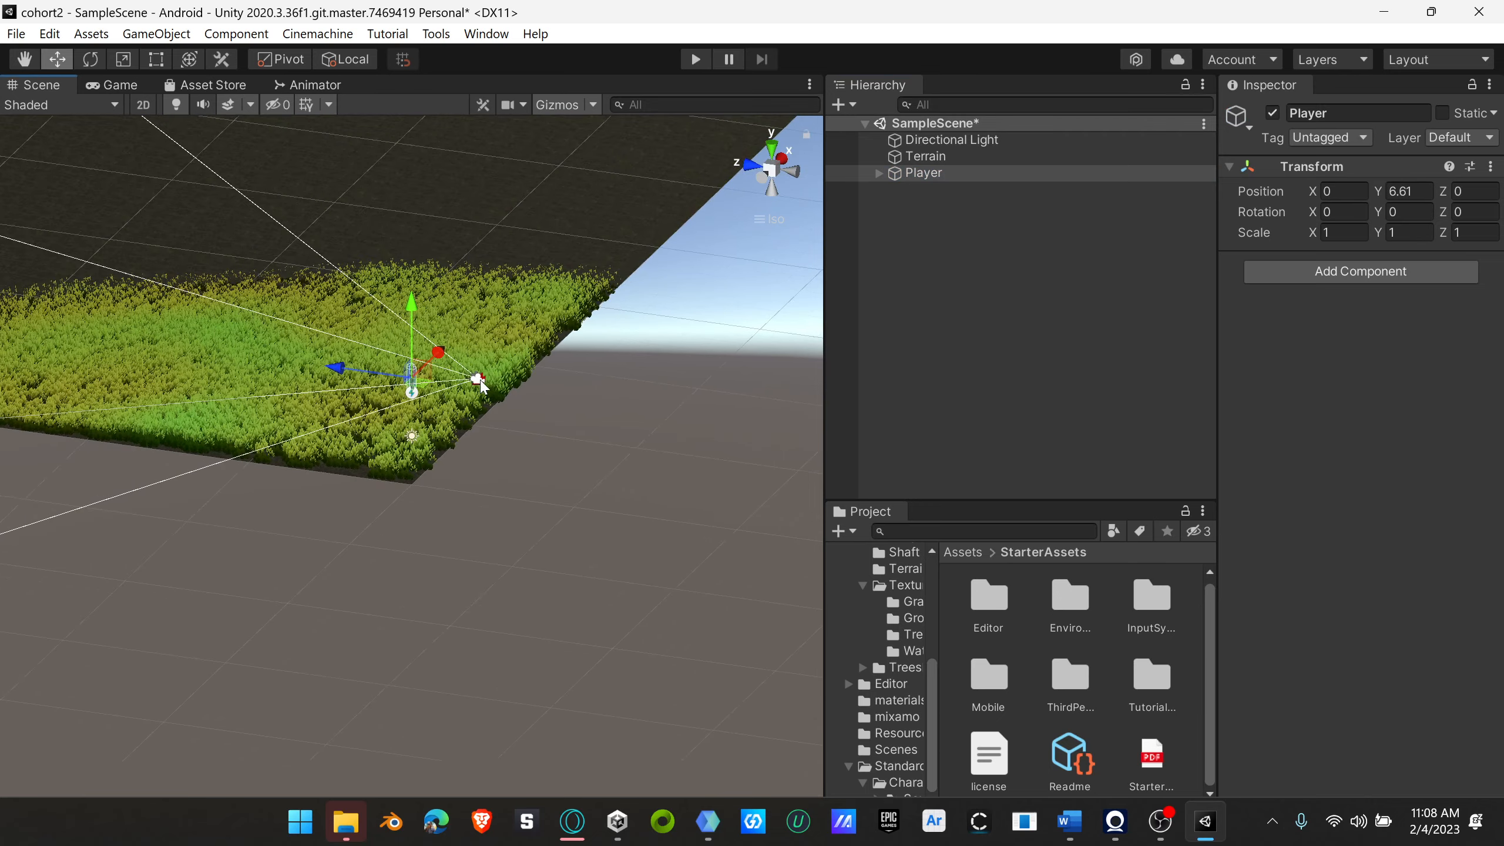
# Step: Move the Player object horizontally into the terrain's interior, to about X 395 and Z 409
pyautogui.moveTo(380, 303); pyautogui.dragTo(503, 571, button='right')
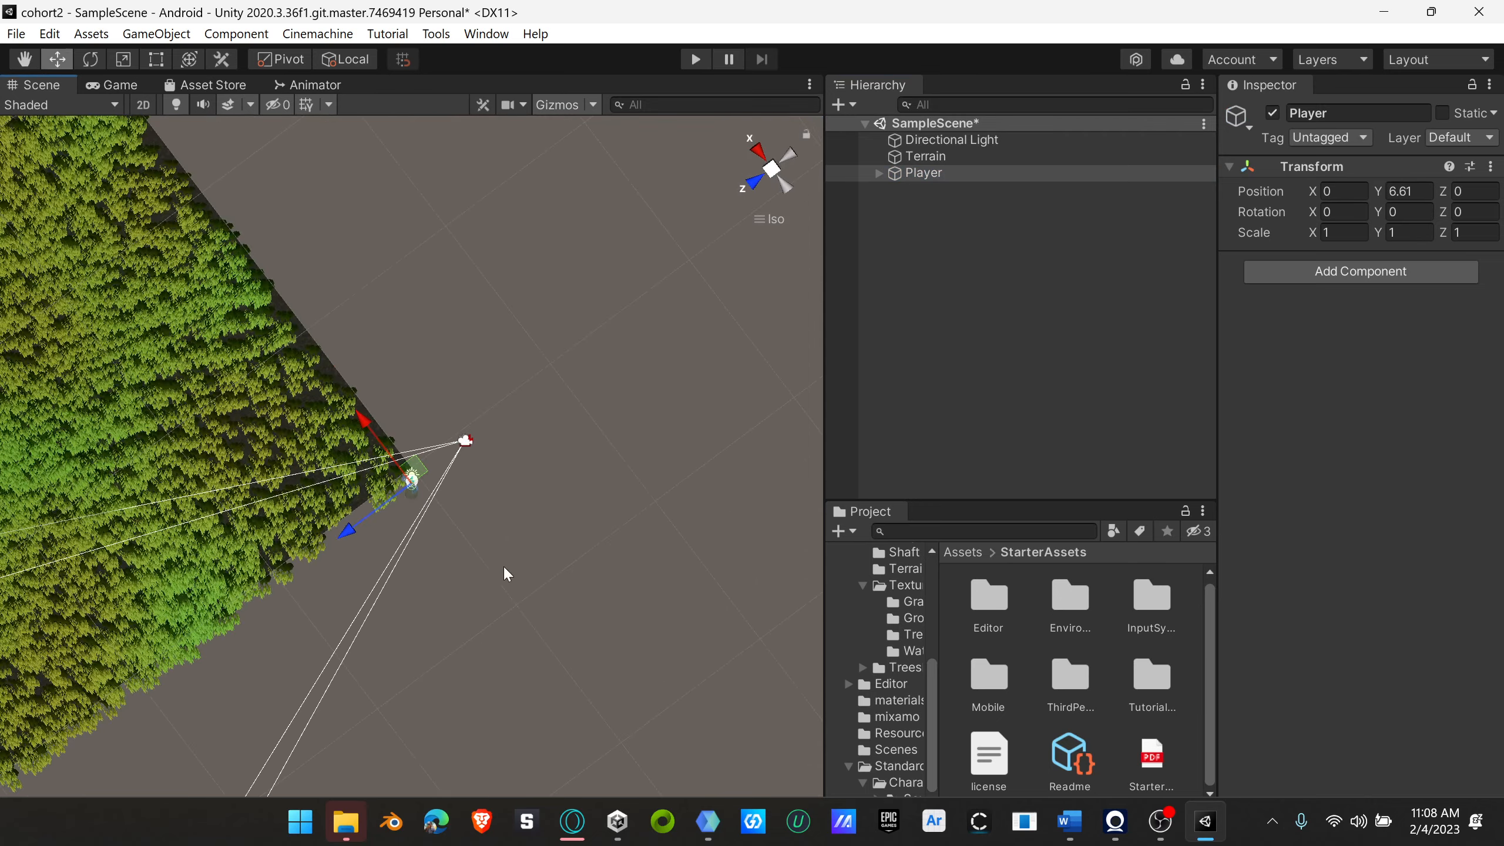
pyautogui.moveTo(408, 467); pyautogui.dragTo(114, 375)
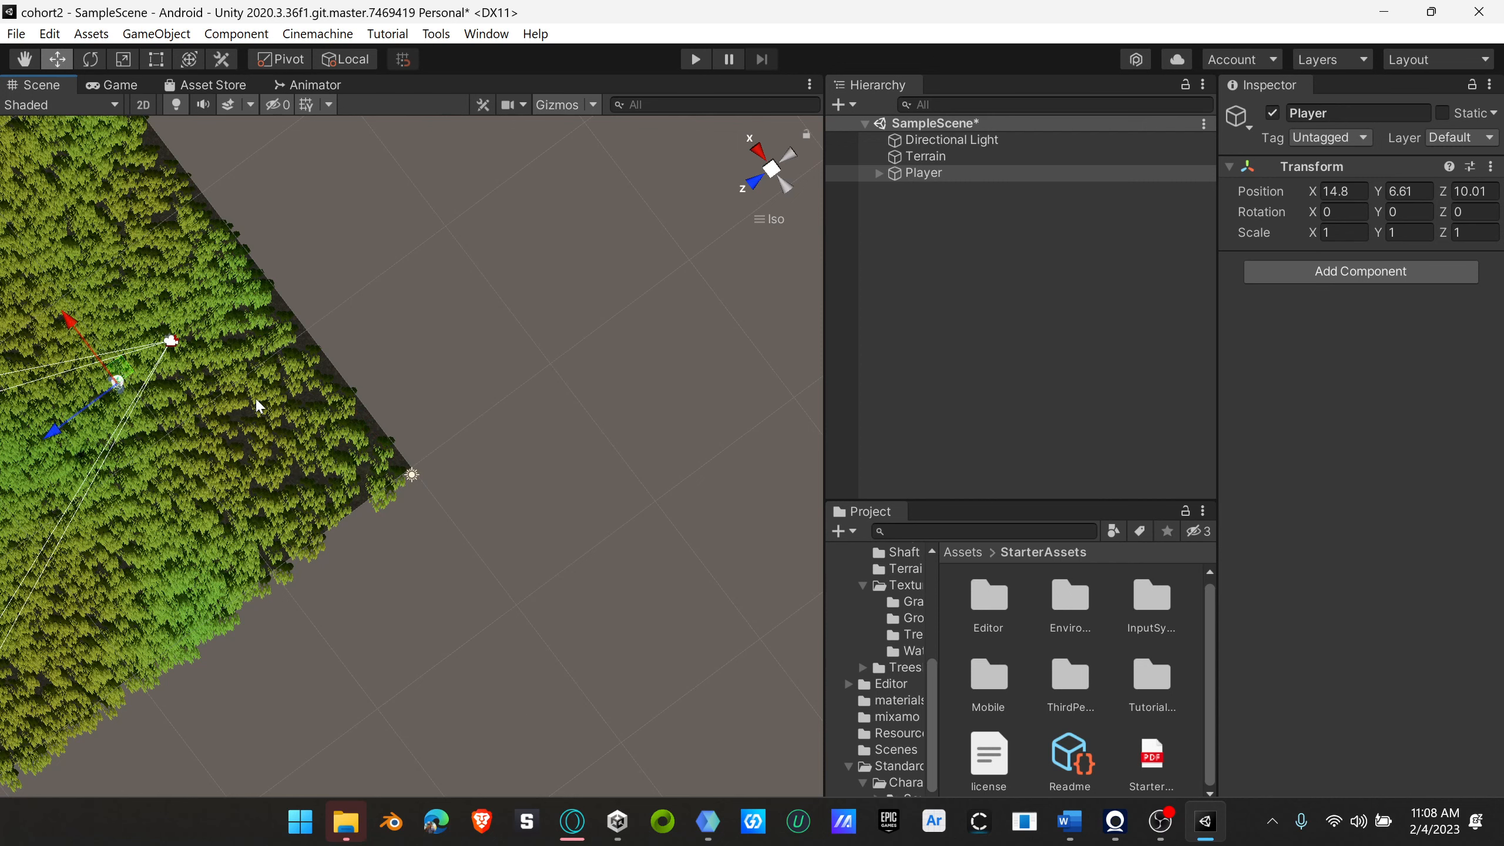
pyautogui.scroll(-15, 369, 443)
pyautogui.scroll(-10, 421, 489)
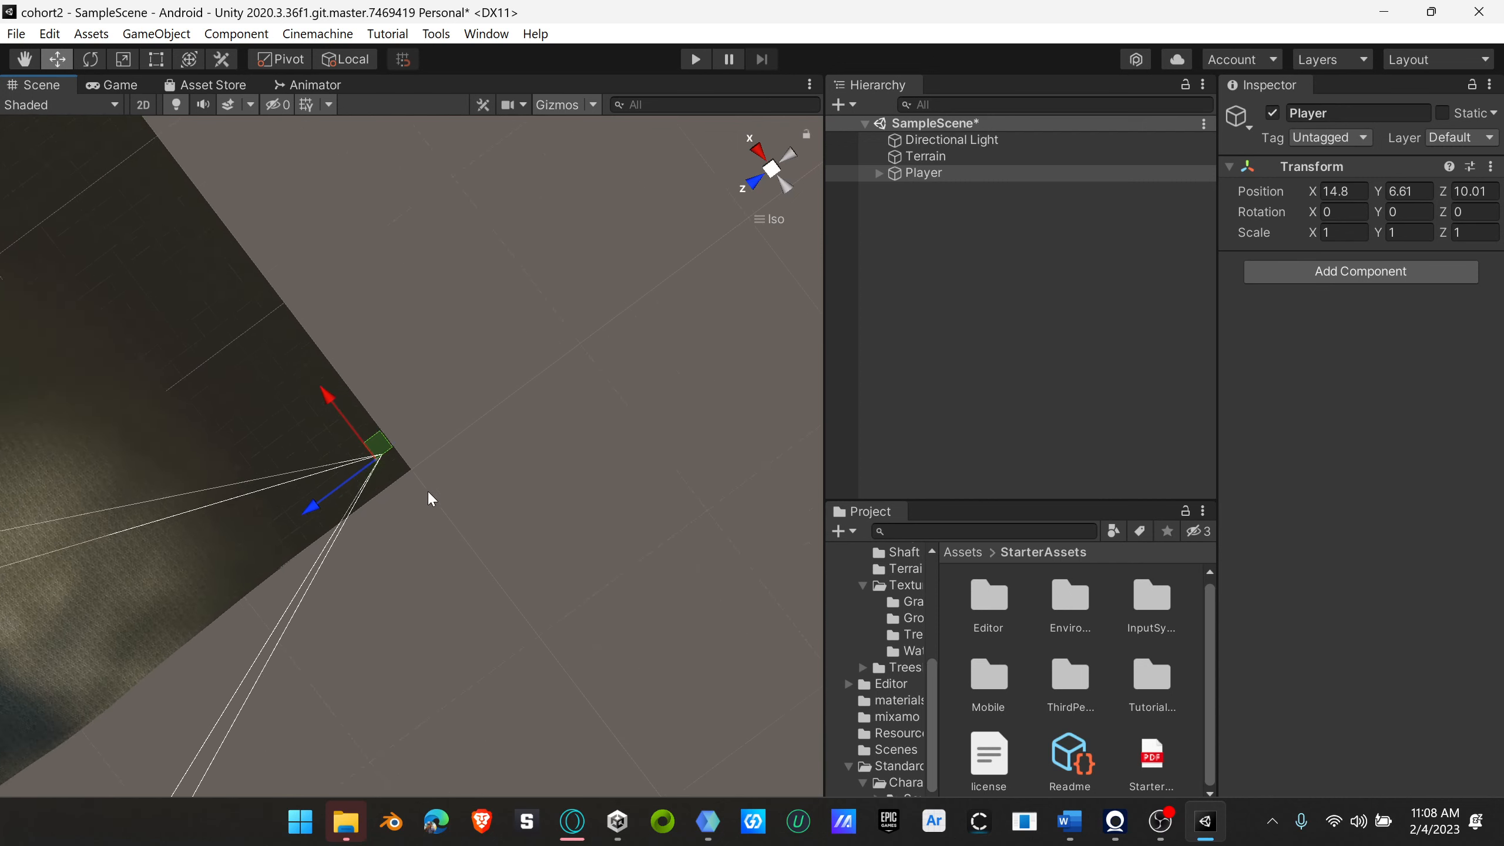
pyautogui.scroll(-4, 413, 492)
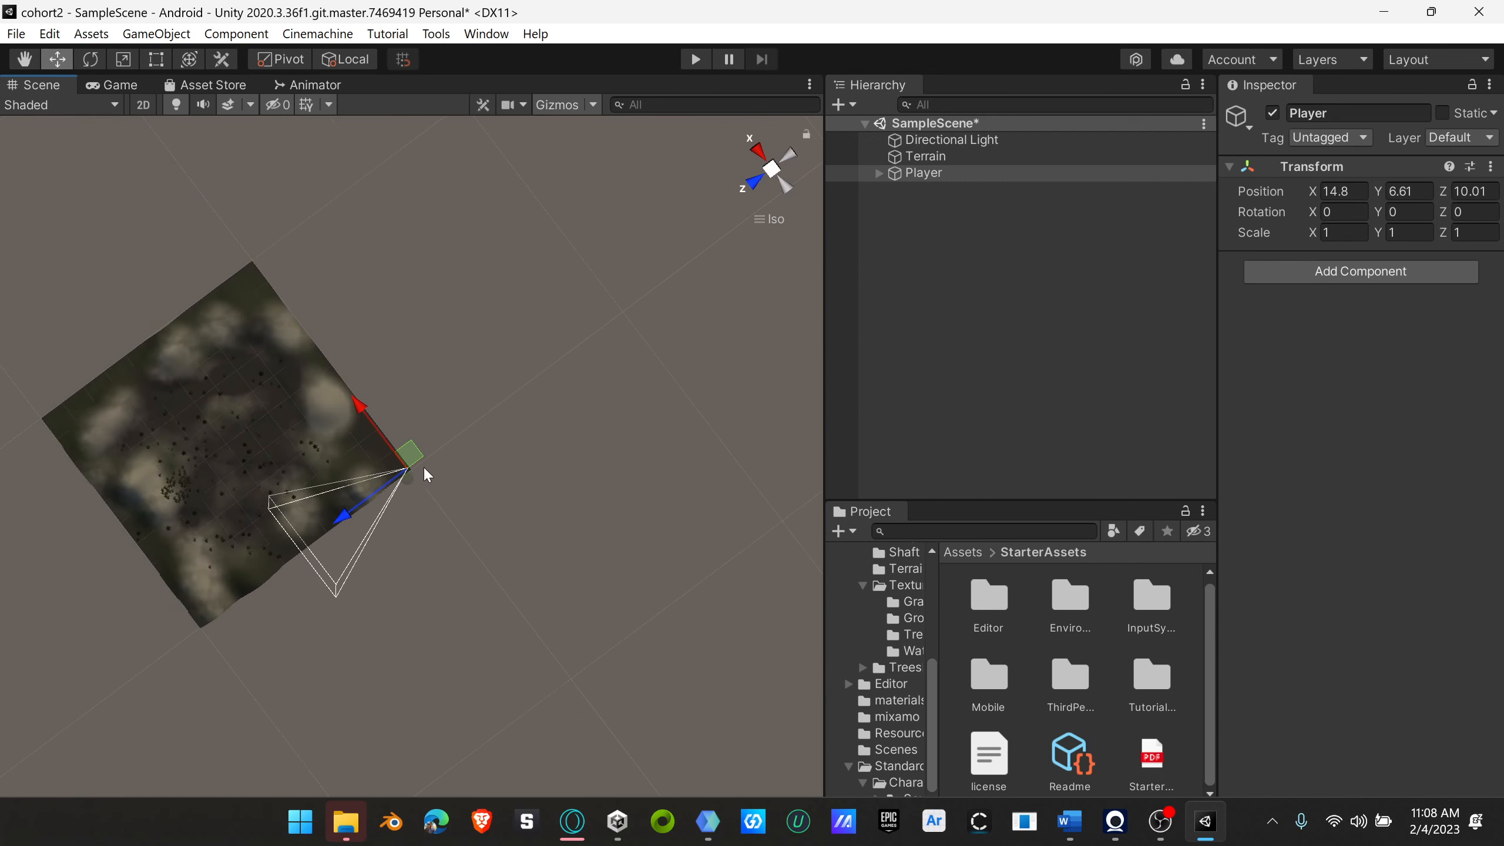
pyautogui.moveTo(410, 455); pyautogui.dragTo(266, 436)
# Step: Raise the Player object to a Y position of about 19.09 and focus the view on the character
pyautogui.moveTo(562, 575); pyautogui.dragTo(343, 240, button='right')
pyautogui.press('f')
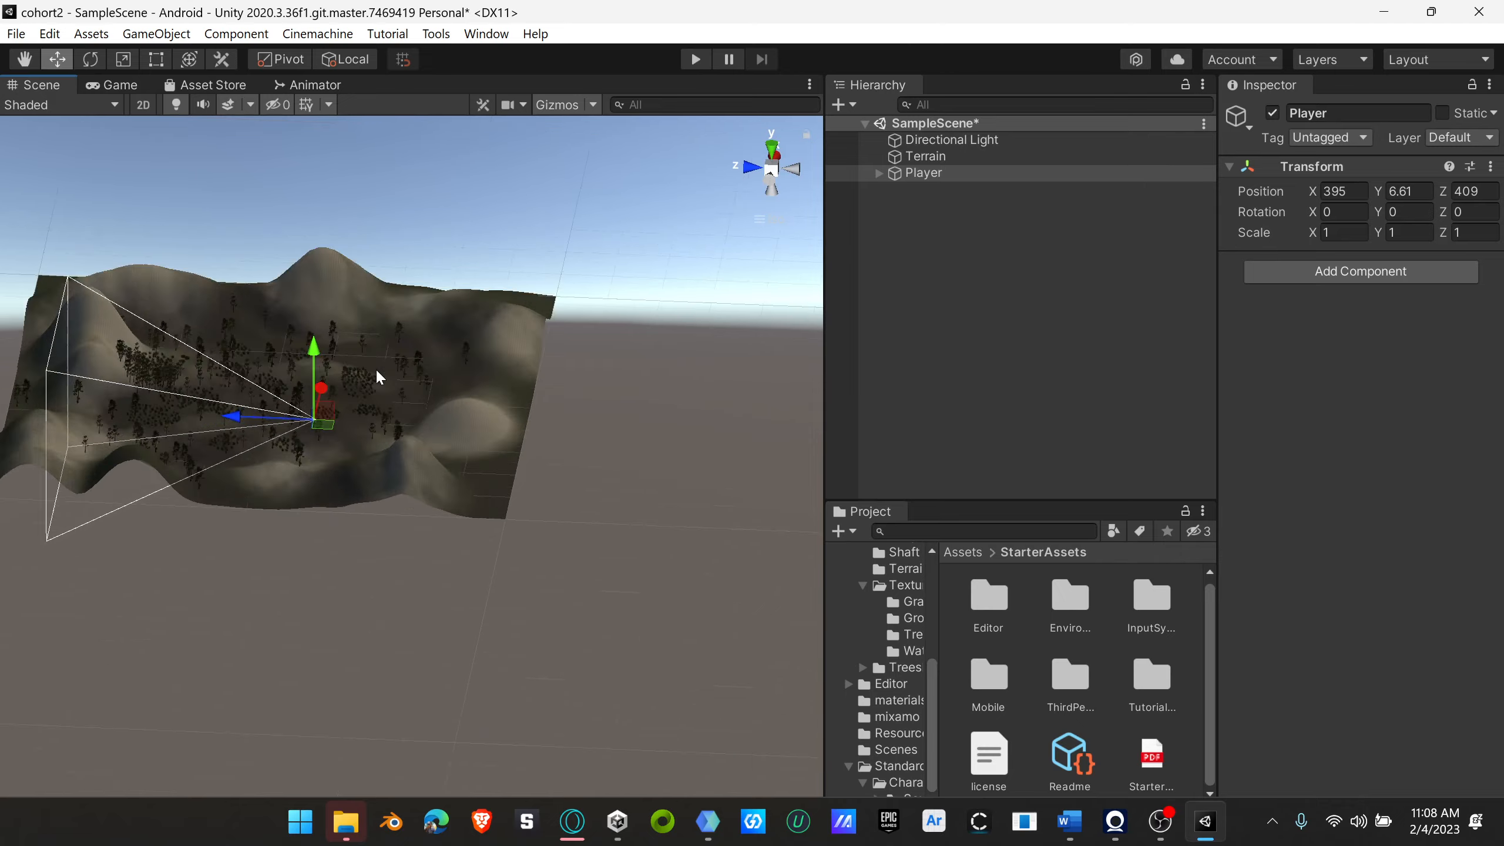
pyautogui.moveTo(455, 427); pyautogui.dragTo(503, 452, button='right')
pyautogui.scroll(-5, 485, 326)
pyautogui.keyDown('alt'); pyautogui.moveTo(516, 457); pyautogui.dragTo(517, 466); pyautogui.keyUp('alt')
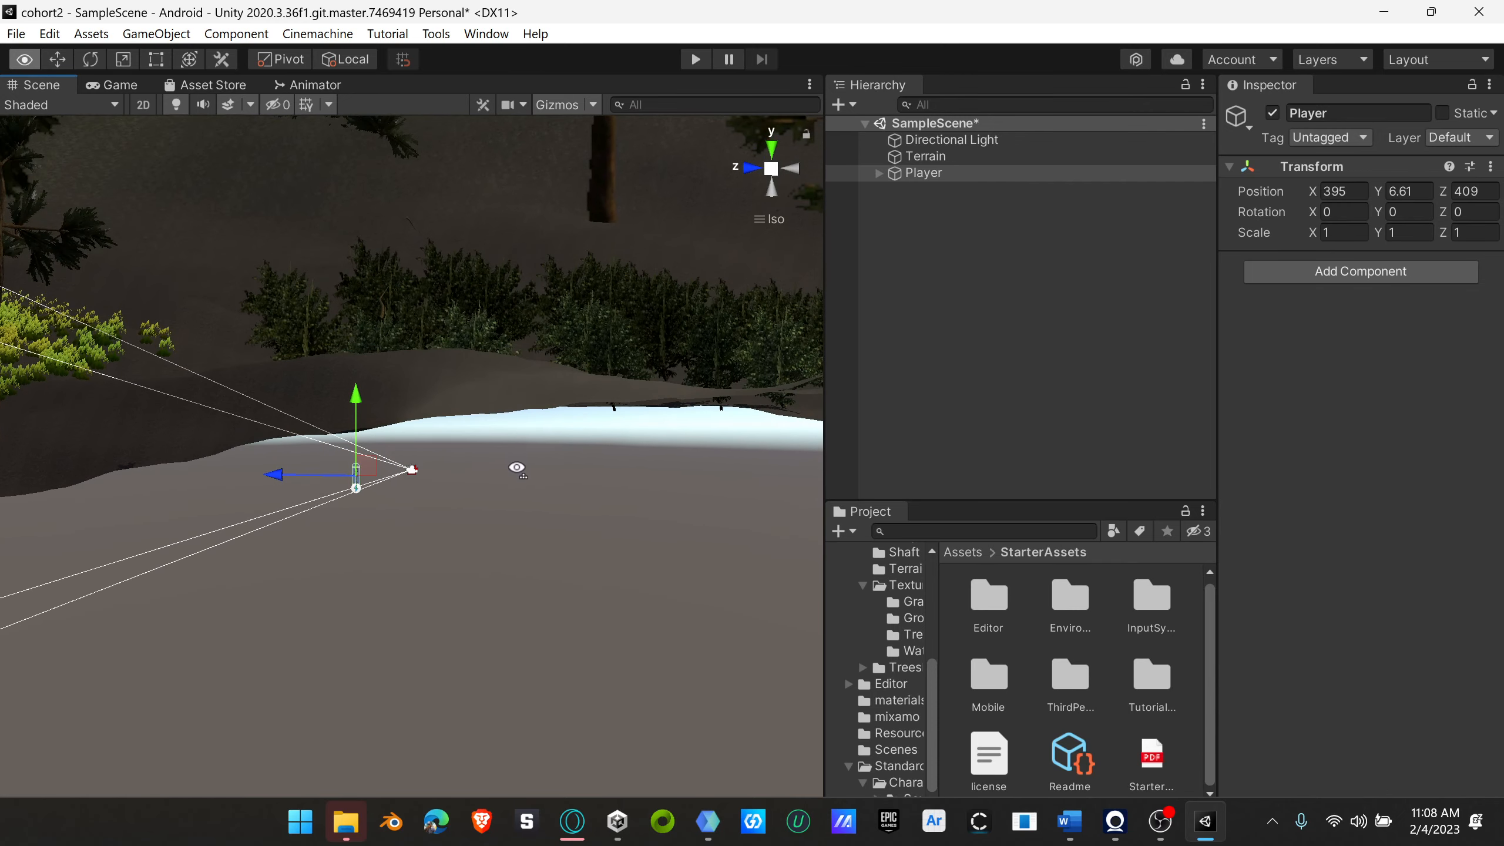
pyautogui.moveTo(359, 403); pyautogui.dragTo(501, 407)
pyautogui.press('f')
pyautogui.keyDown('alt'); pyautogui.scroll(-10, 500, 408); pyautogui.keyUp('alt')
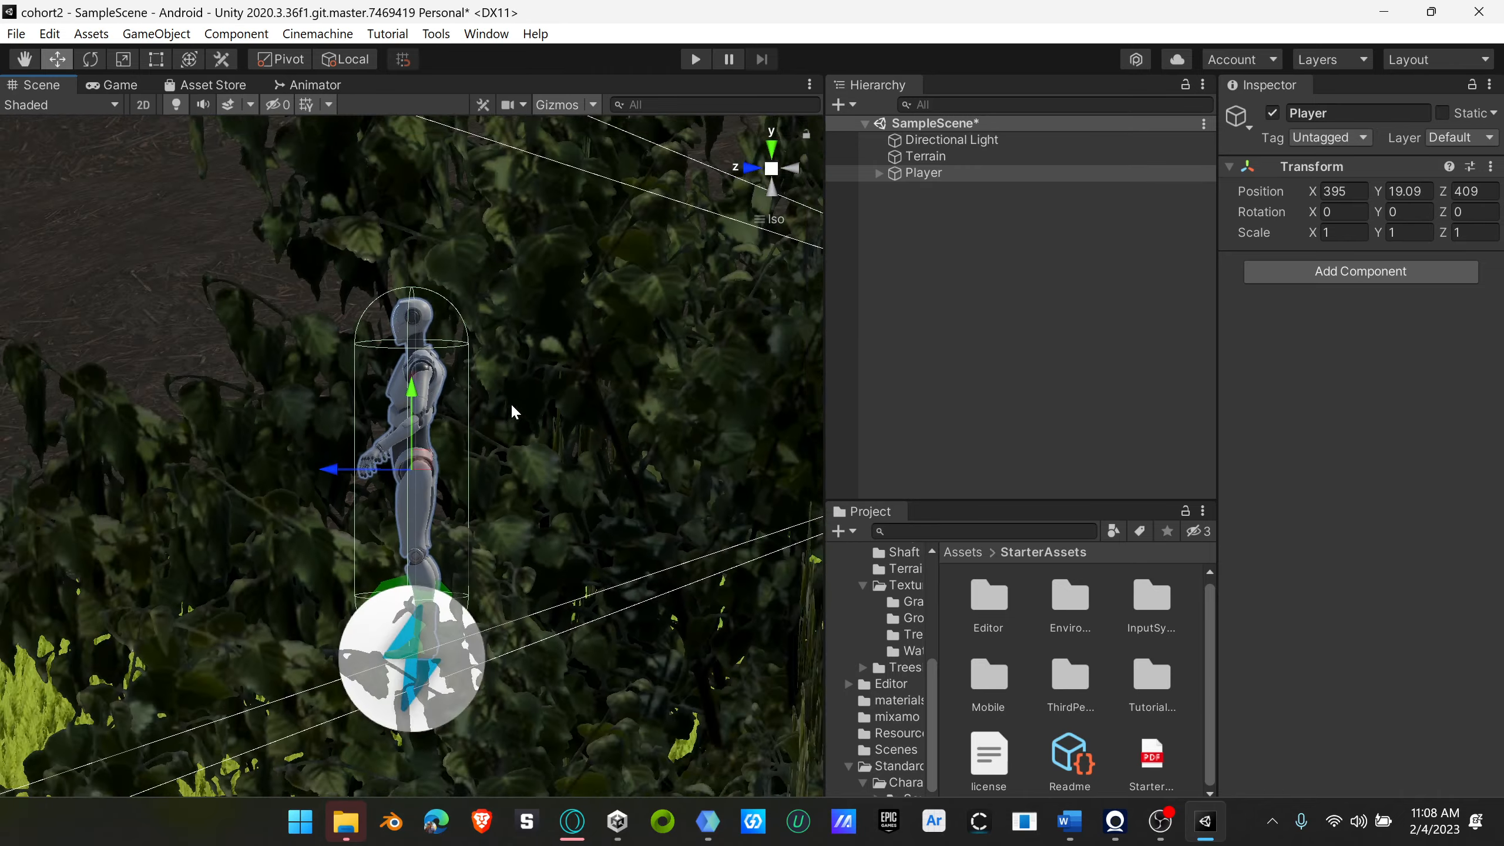
# Step: Lower the Player object toward the ground to a Y position of about 13.42
pyautogui.keyDown('alt'); pyautogui.moveTo(561, 502); pyautogui.dragTo(588, 465); pyautogui.keyUp('alt')
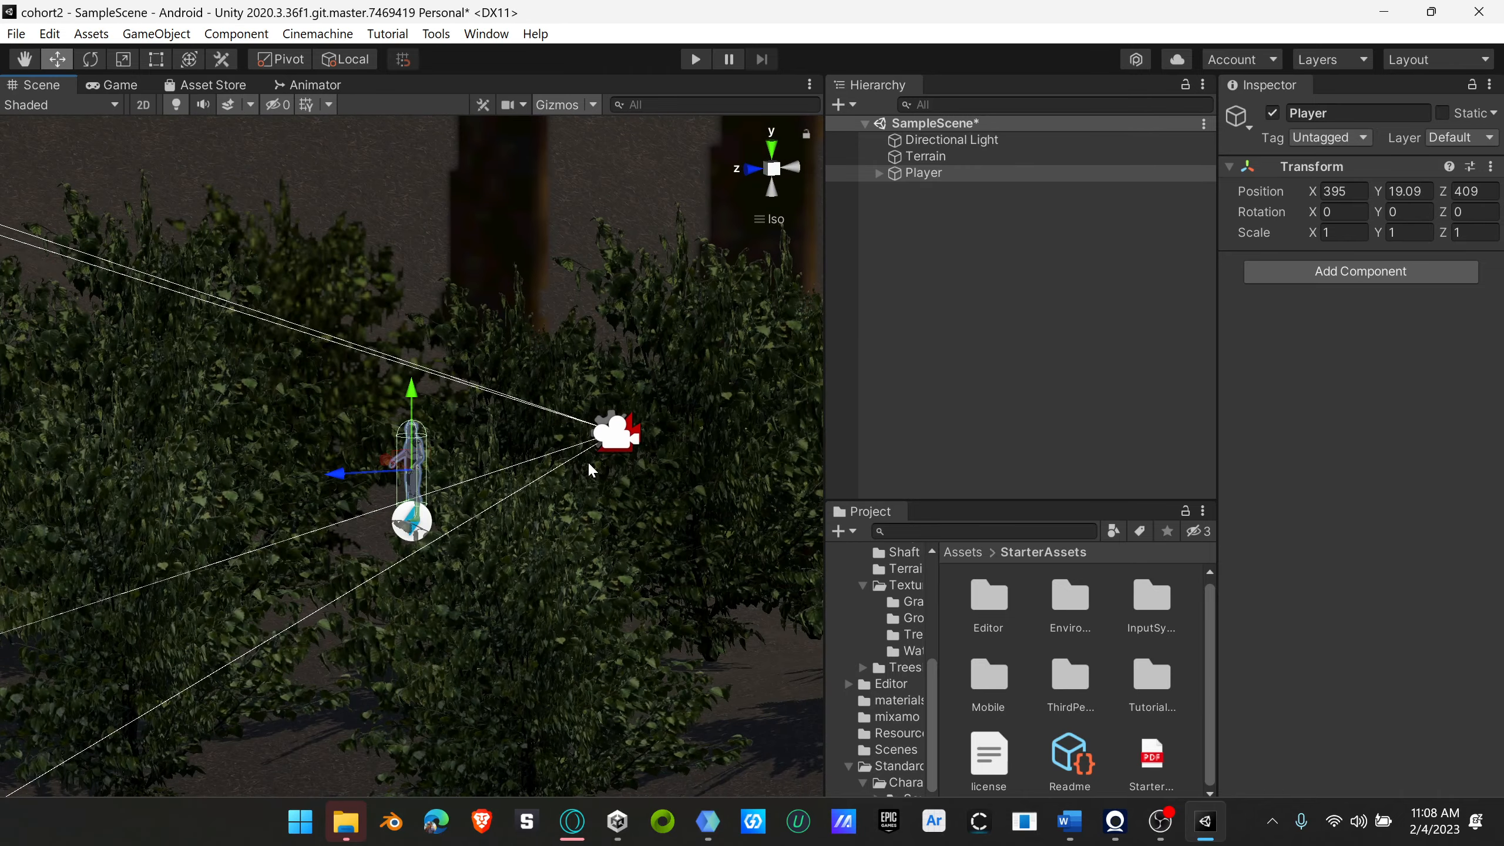
pyautogui.moveTo(408, 421); pyautogui.dragTo(452, 569)
pyautogui.scroll(-10, 386, 605)
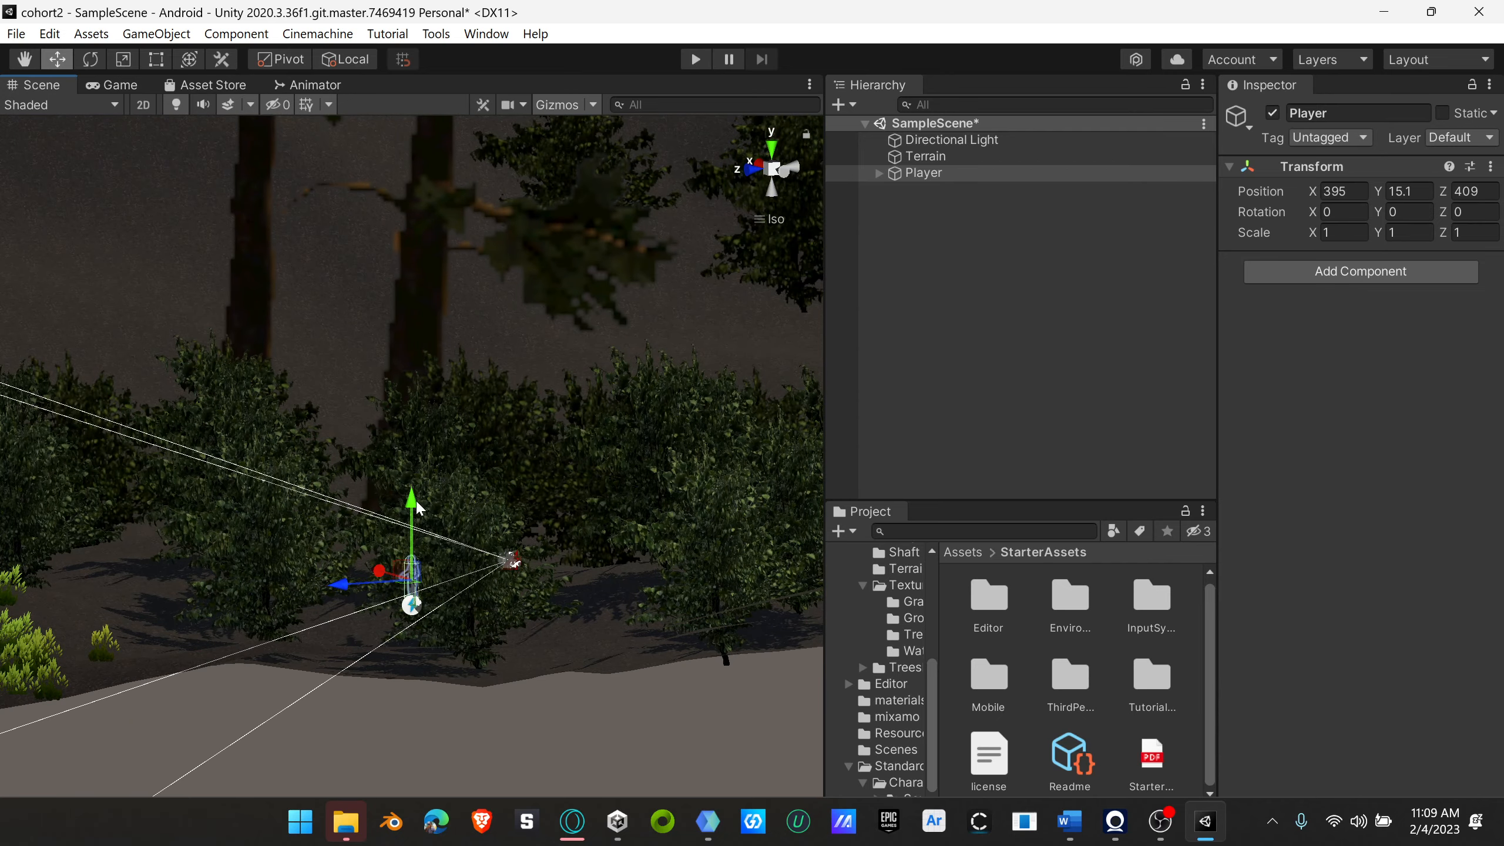
pyautogui.moveTo(411, 503); pyautogui.dragTo(456, 591)
pyautogui.scroll(5, 459, 592)
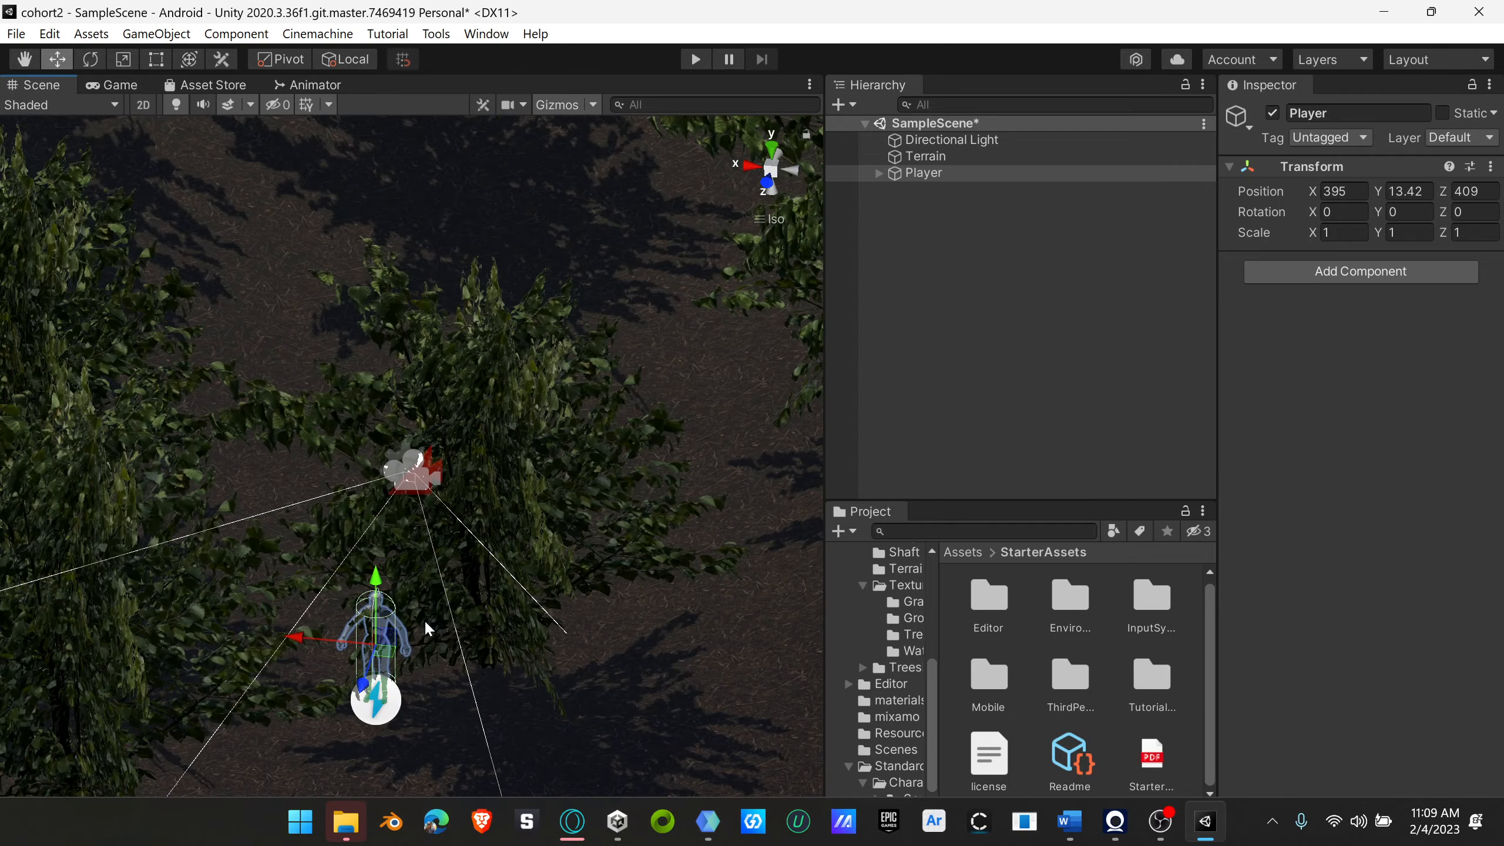
pyautogui.keyDown('alt'); pyautogui.moveTo(414, 638); pyautogui.dragTo(438, 361); pyautogui.keyUp('alt')
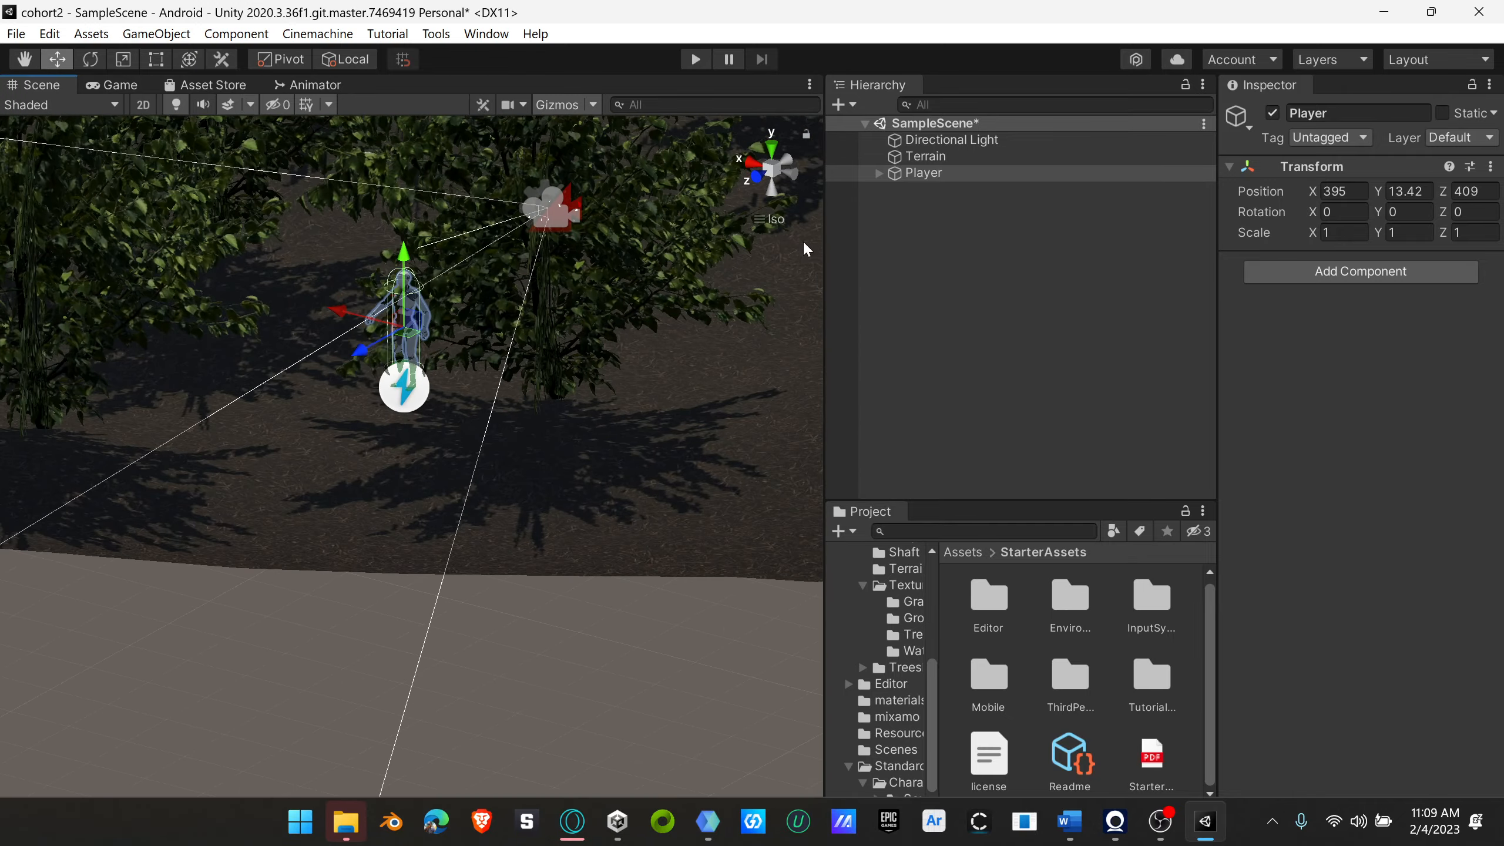
# Step: Switch the Scene view from isometric to perspective projection and frame the character up close
pyautogui.click(773, 169)
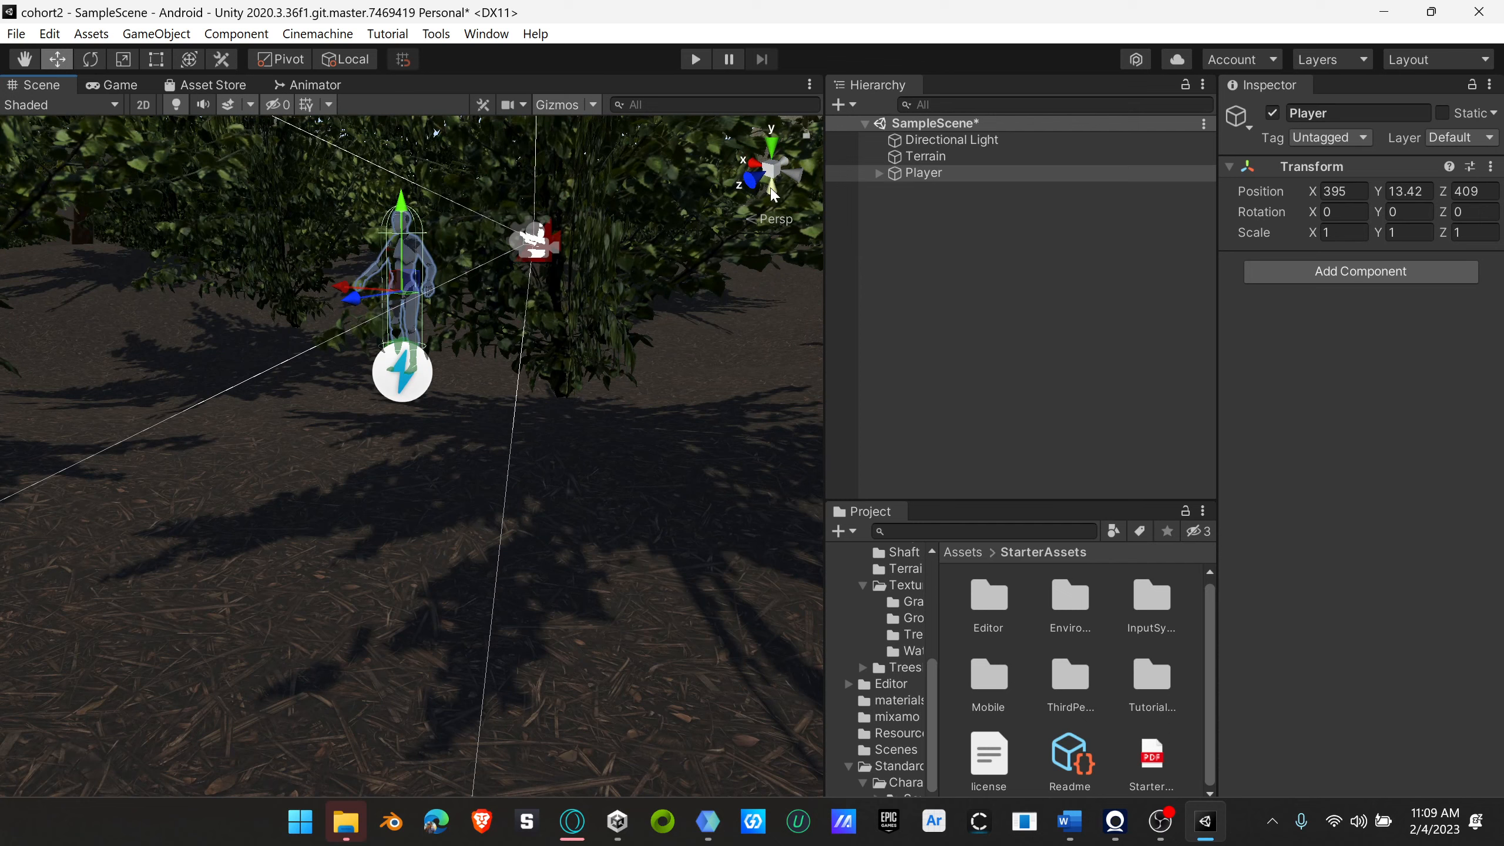
pyautogui.click(773, 170)
pyautogui.keyDown('alt'); pyautogui.moveTo(707, 265); pyautogui.dragTo(547, 339); pyautogui.keyUp('alt')
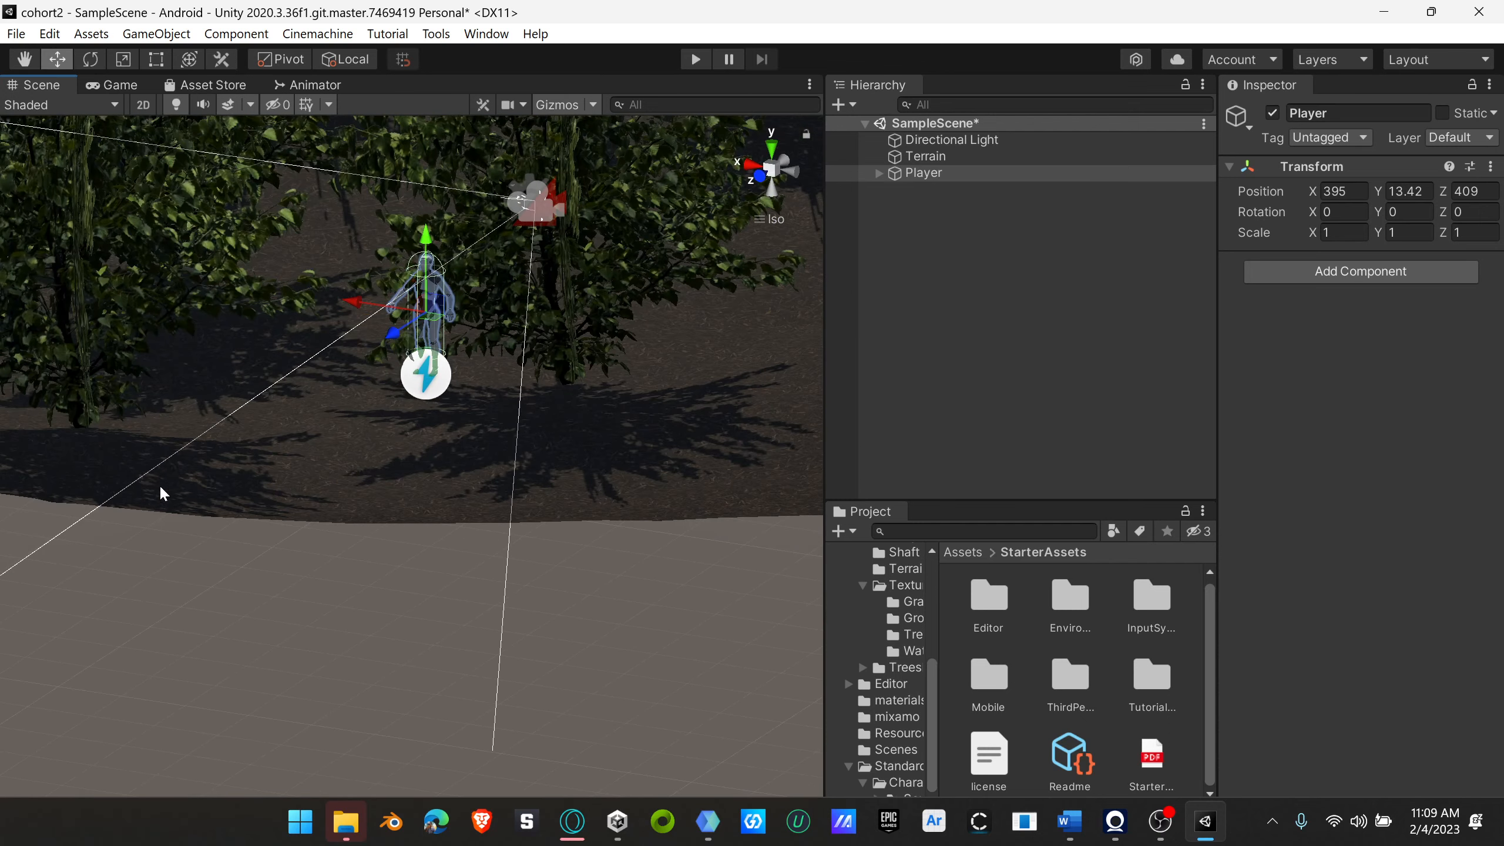
pyautogui.scroll(-2, 586, 409)
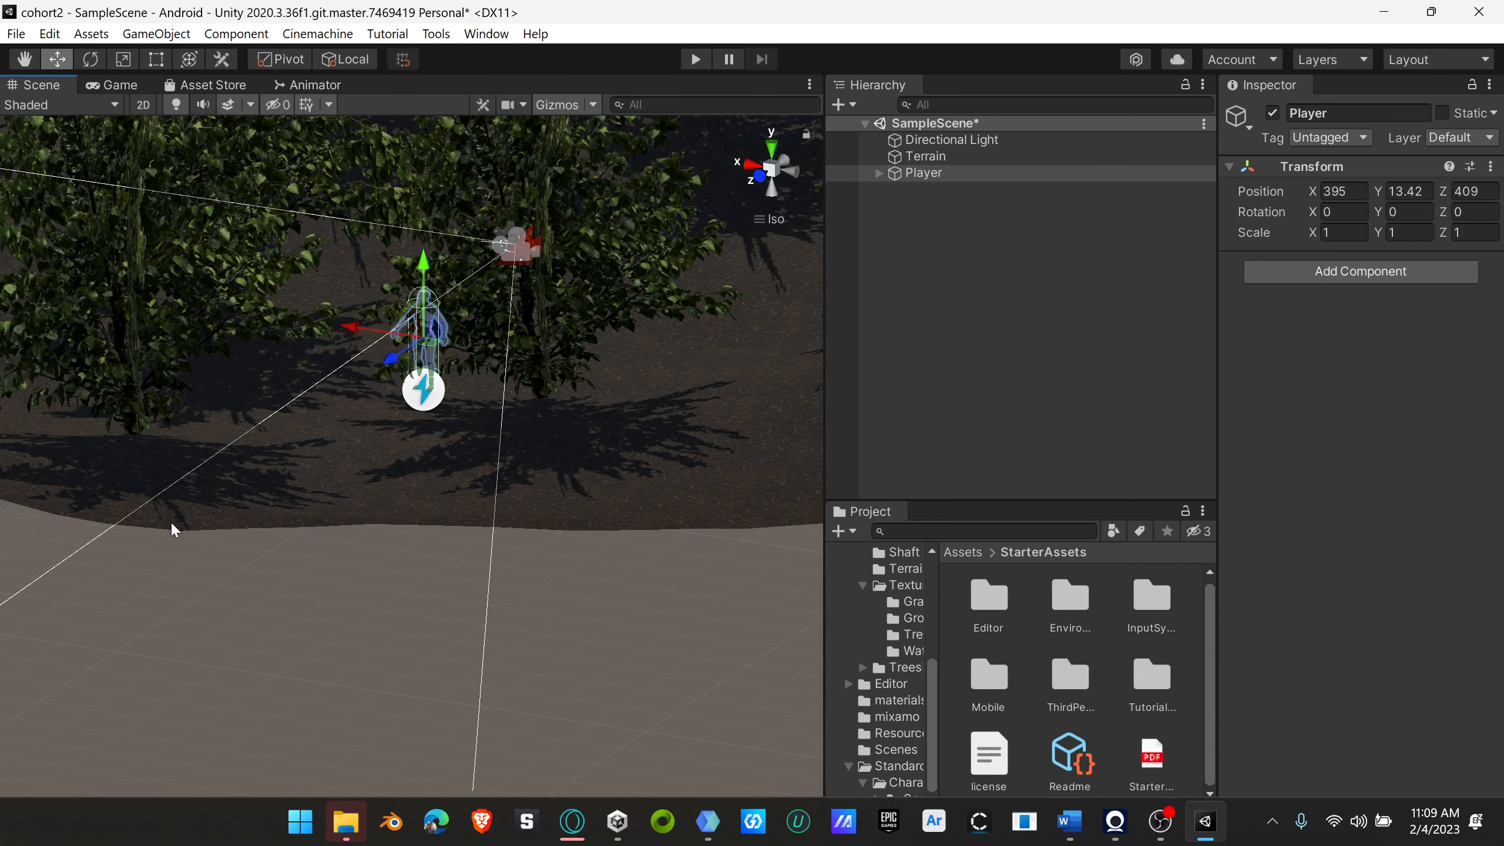
pyautogui.click(775, 172)
pyautogui.moveTo(557, 288); pyautogui.dragTo(487, 320, button='right')
pyautogui.scroll(4, 524, 368)
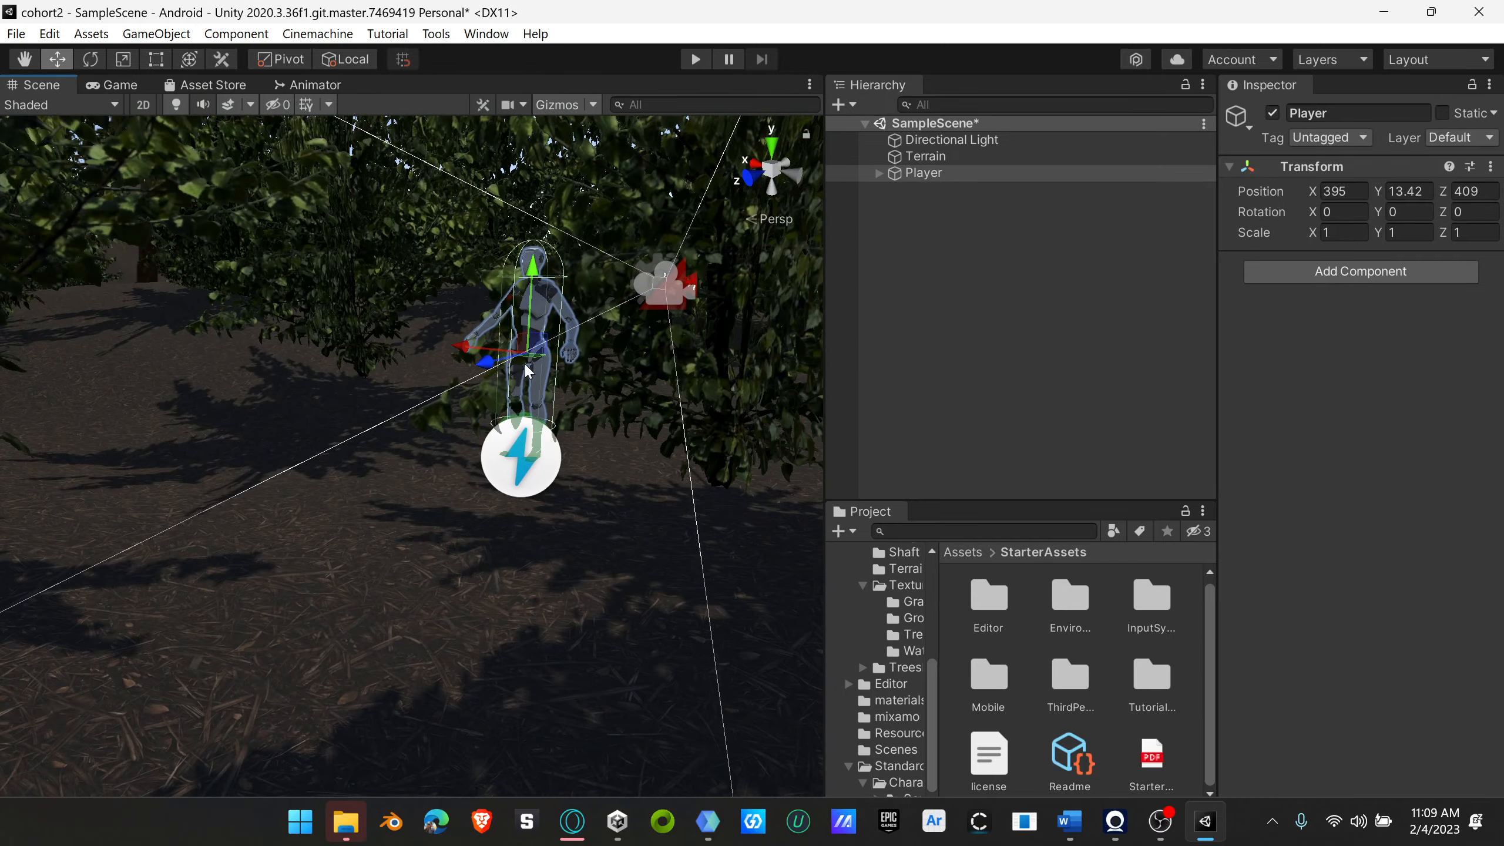
# Step: Lower the Player object to a Y position of about 13.236 among the bushes
pyautogui.moveTo(534, 441)
pyautogui.mouseDown(button='right')
pyautogui.moveTo(594, 437)
pyautogui.moveTo(514, 440)
pyautogui.mouseUp(button='right')
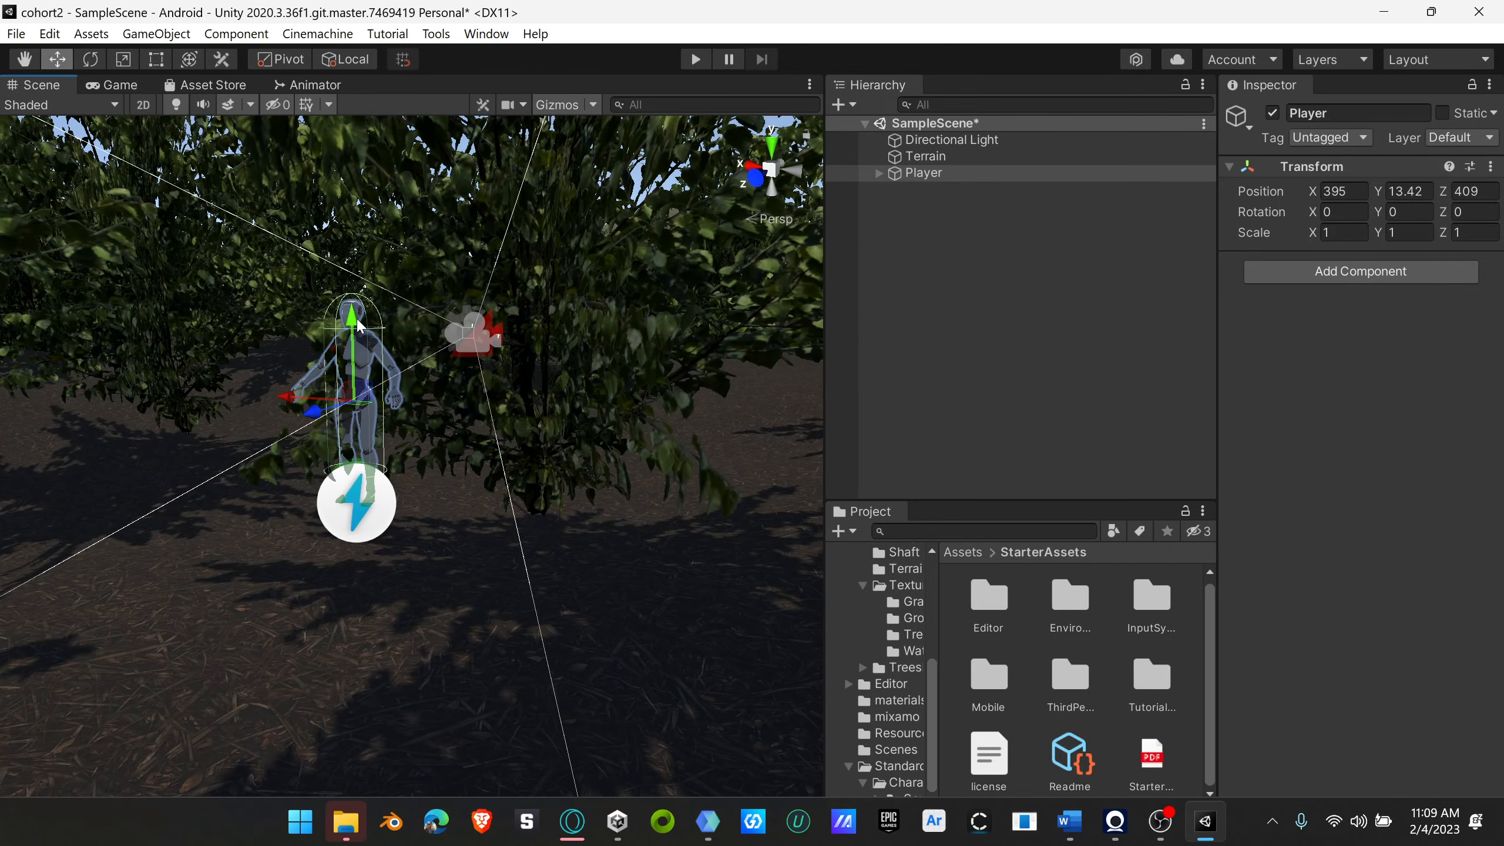
pyautogui.moveTo(359, 343); pyautogui.dragTo(360, 355)
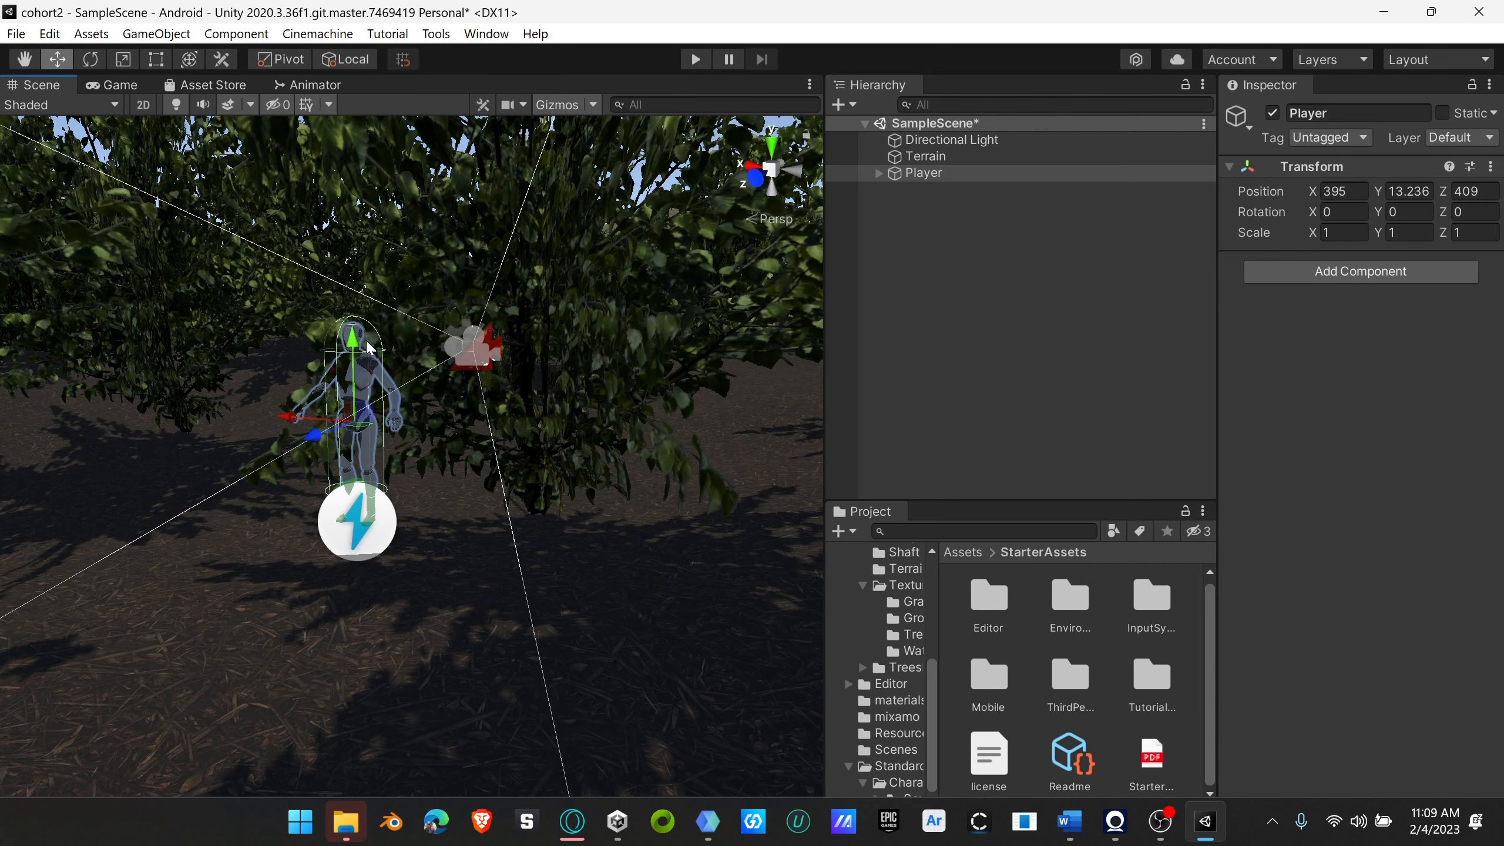
pyautogui.moveTo(360, 354); pyautogui.dragTo(372, 434, button='right')
pyautogui.scroll(-5, 372, 433)
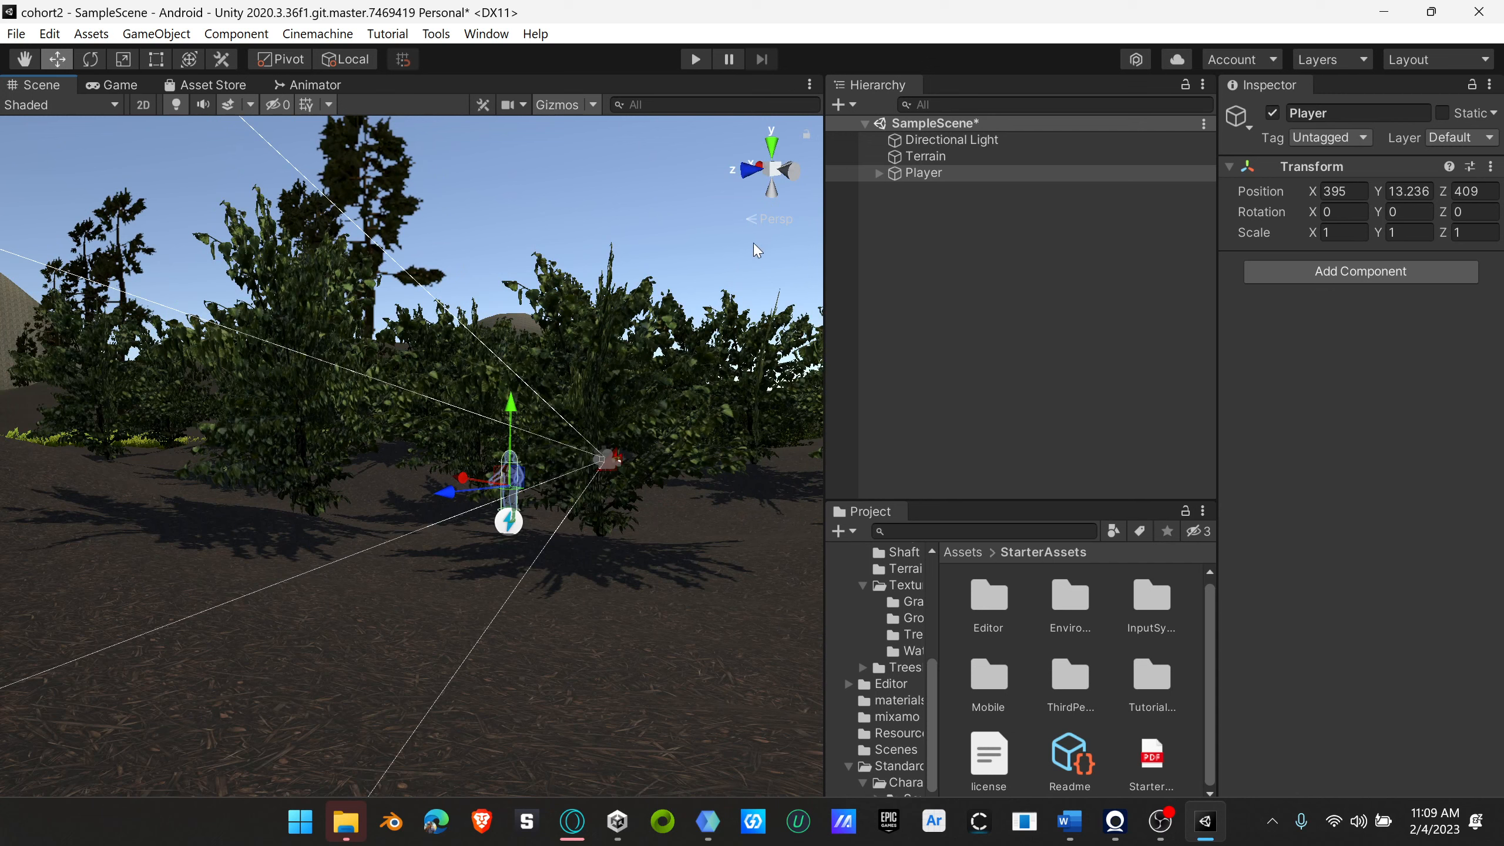
# Step: Test the scene in play mode by walking the character out of the bushes and through the grass field, then stop playback
pyautogui.click(695, 59)
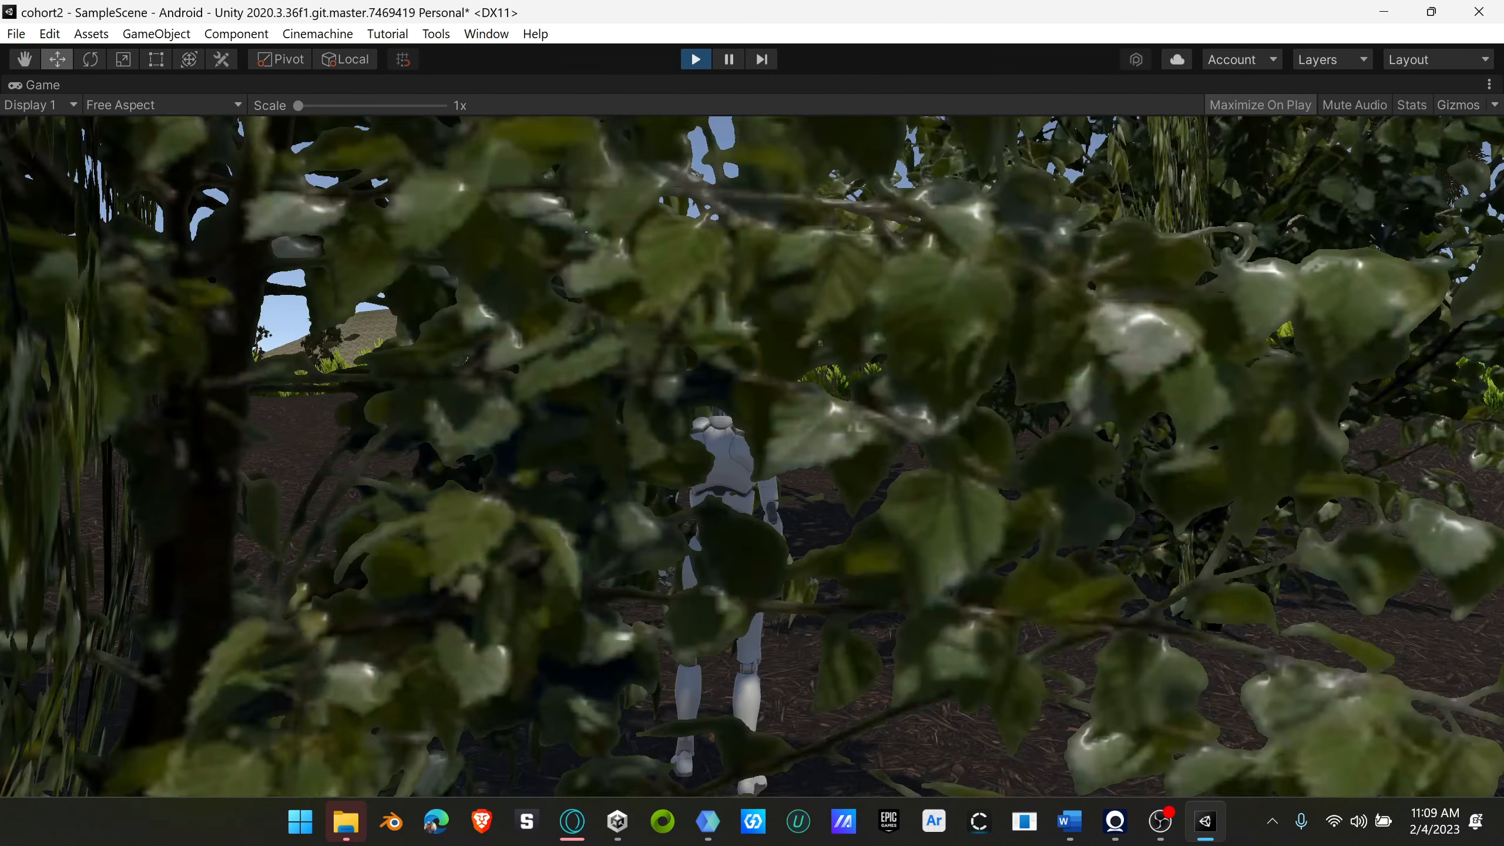
pyautogui.press('w')
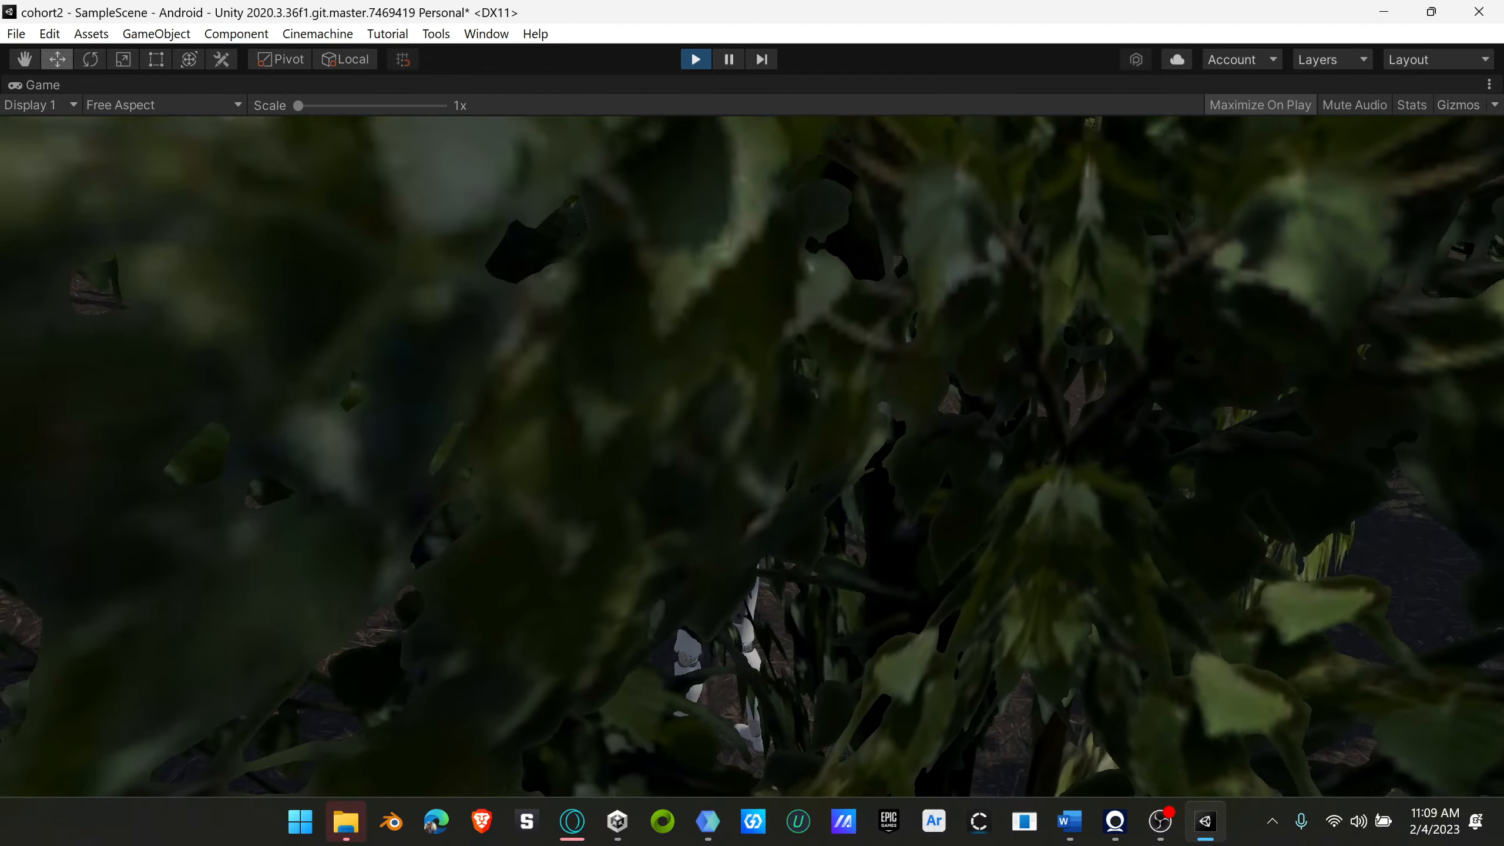
pyautogui.press('a')
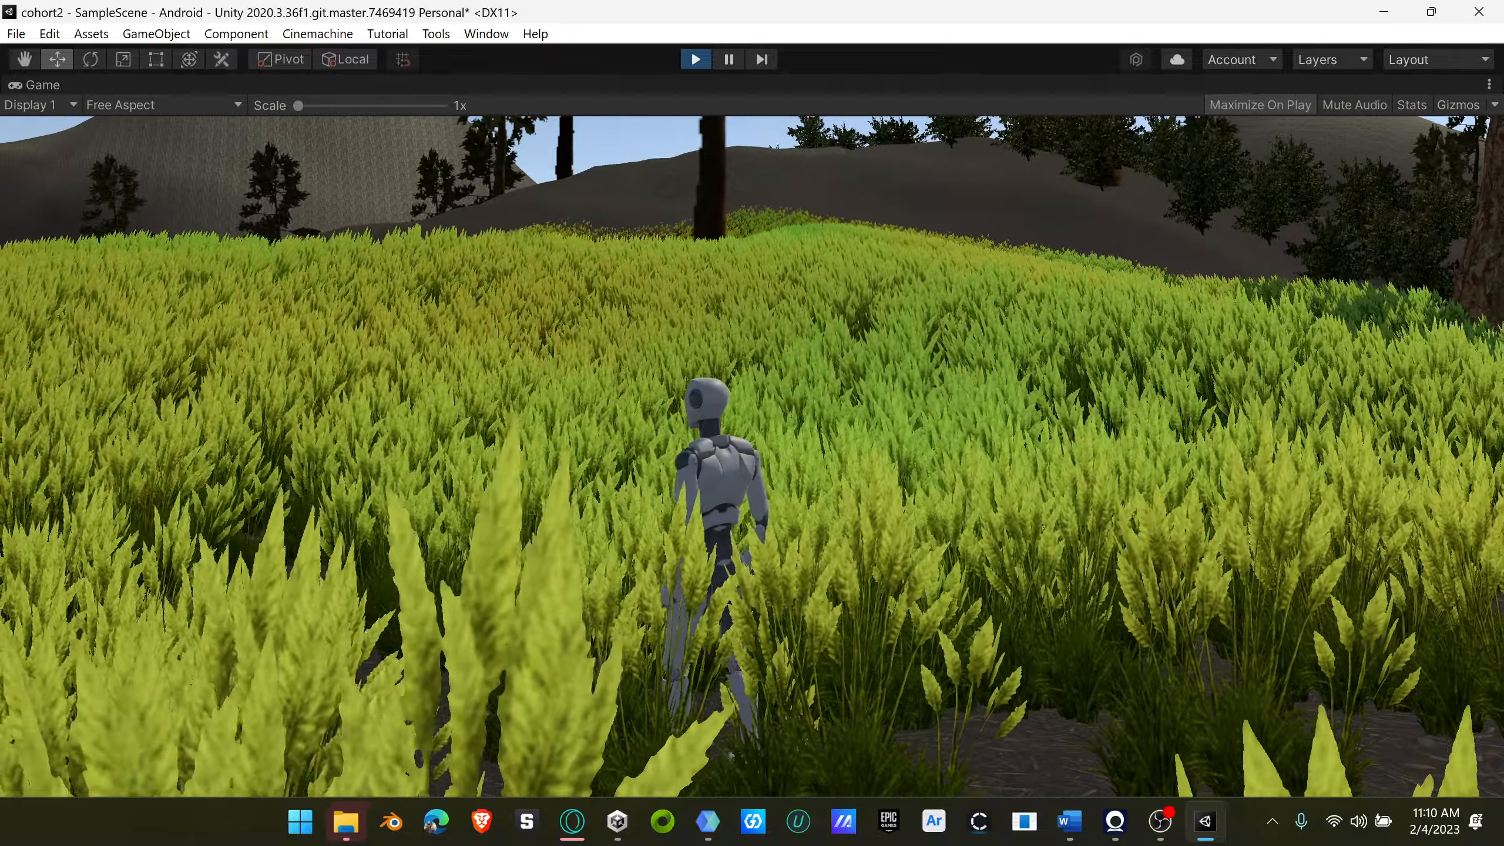
pyautogui.press('w')
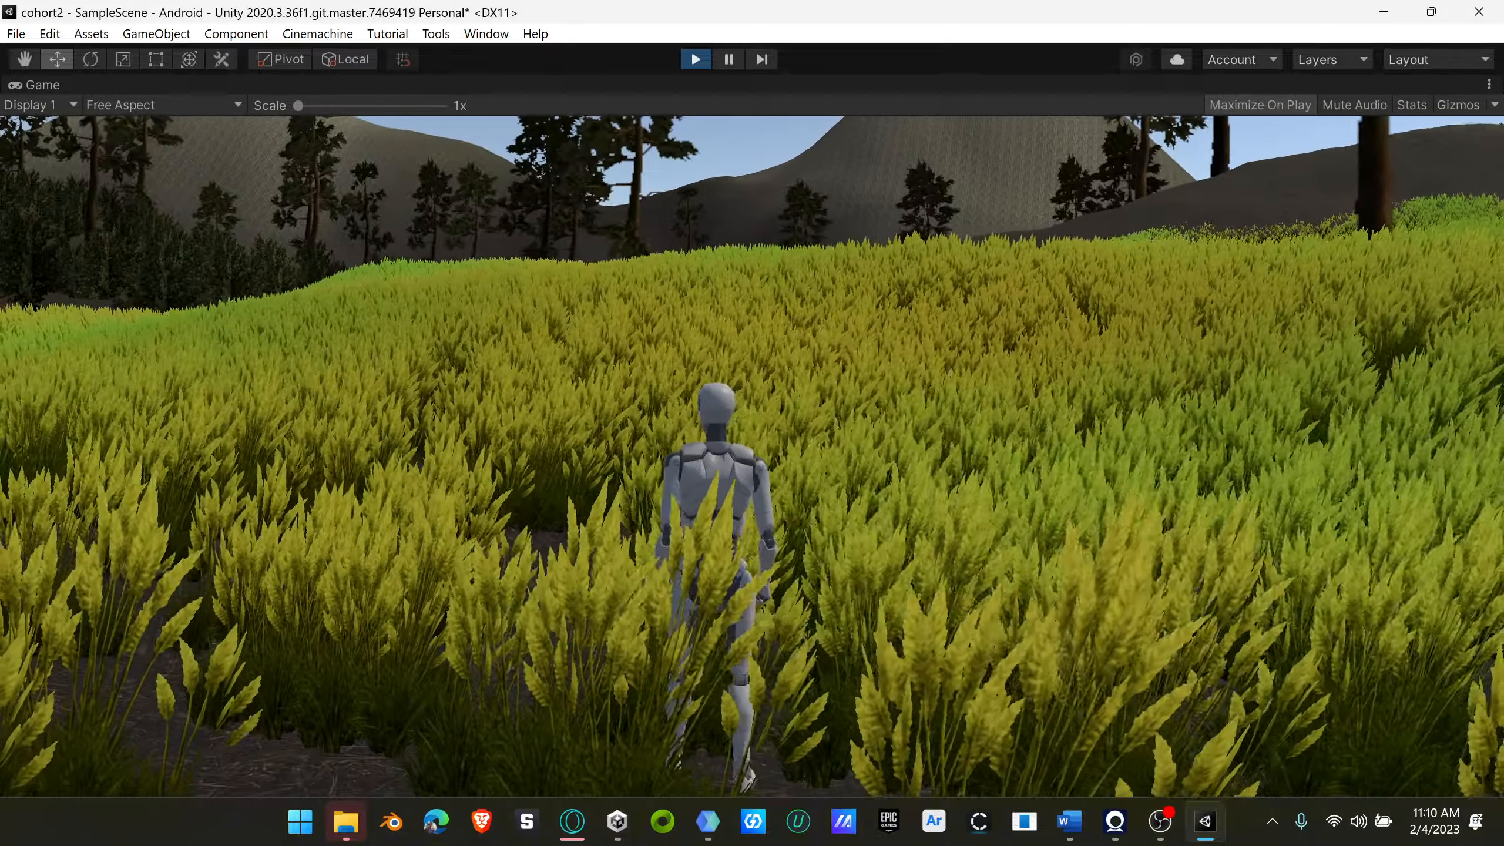
pyautogui.press('w')
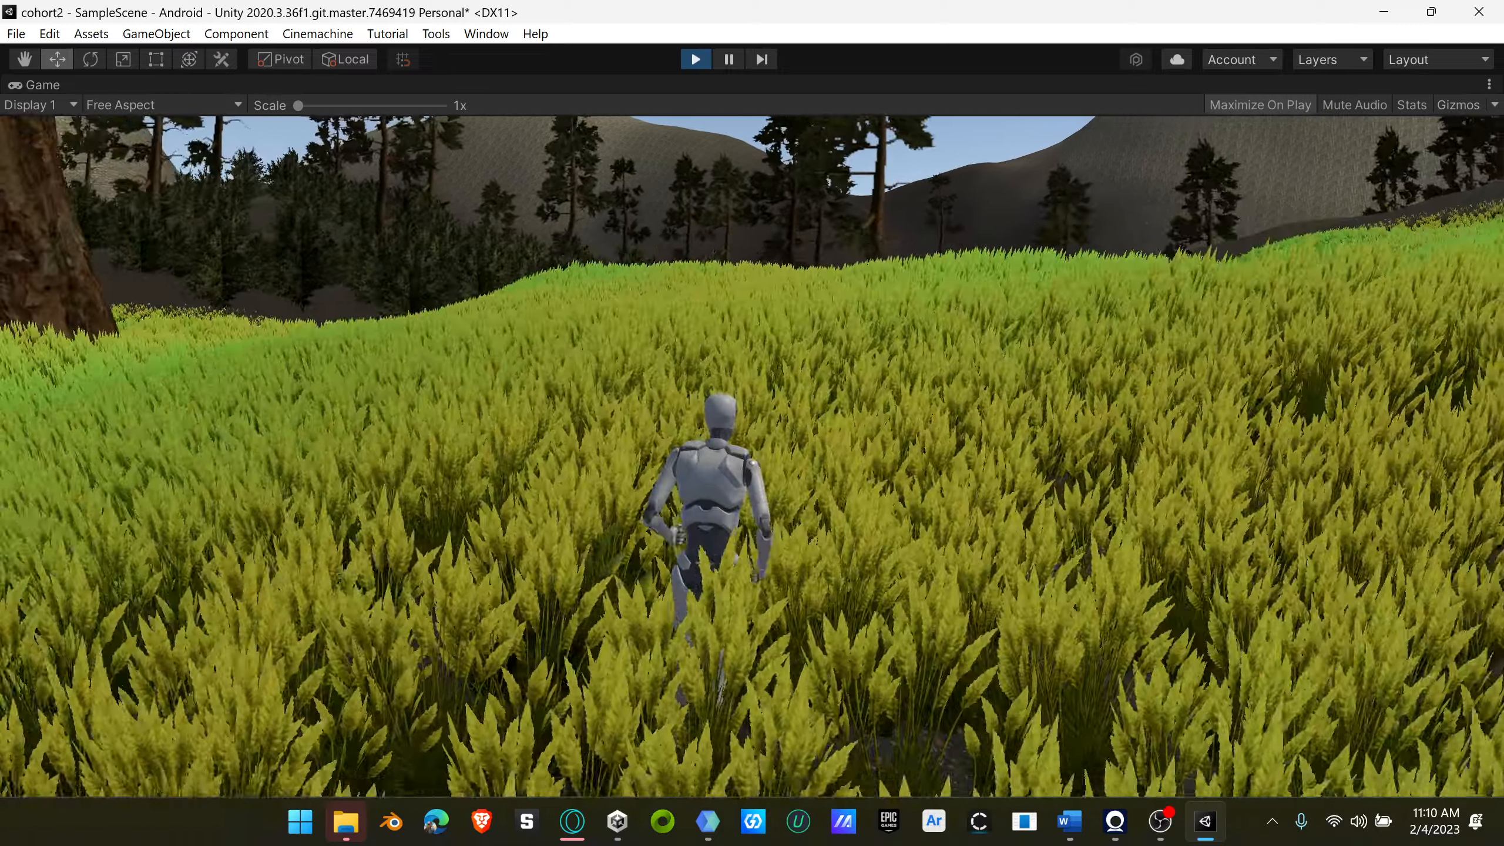
pyautogui.press('w')
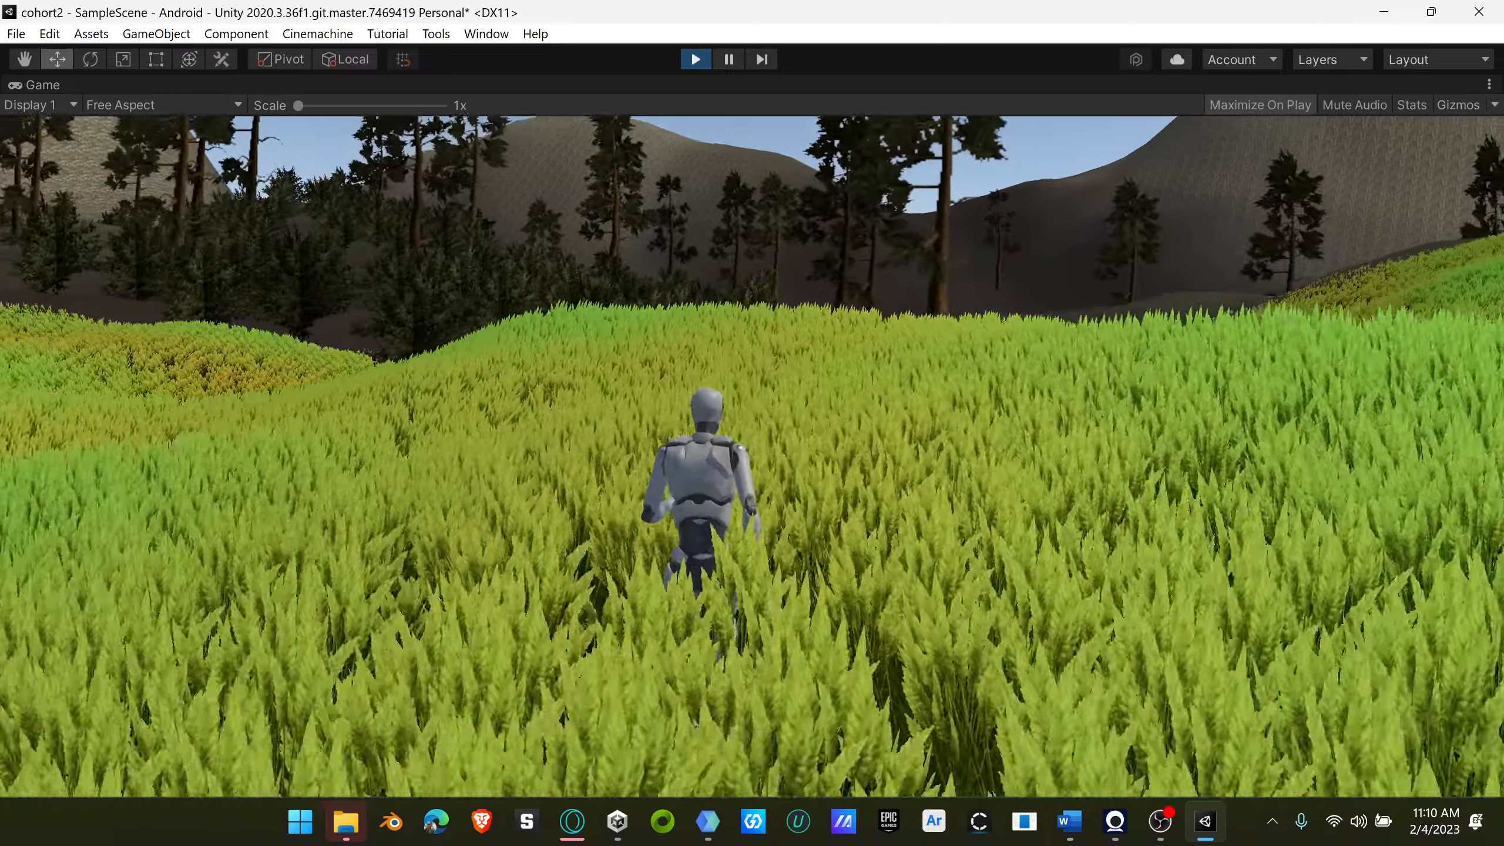
pyautogui.press('w')
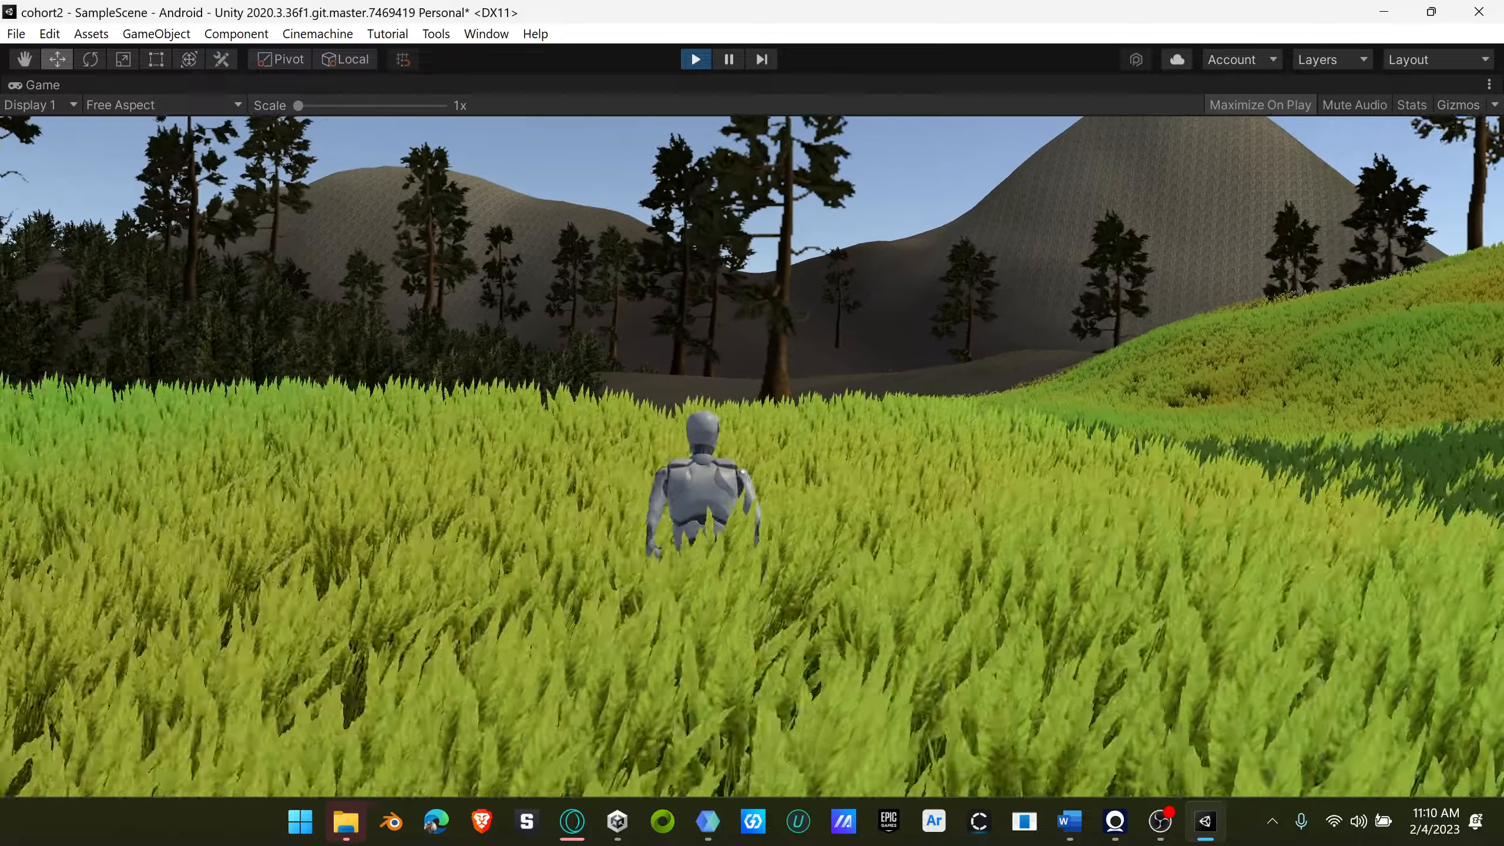
pyautogui.press('w')
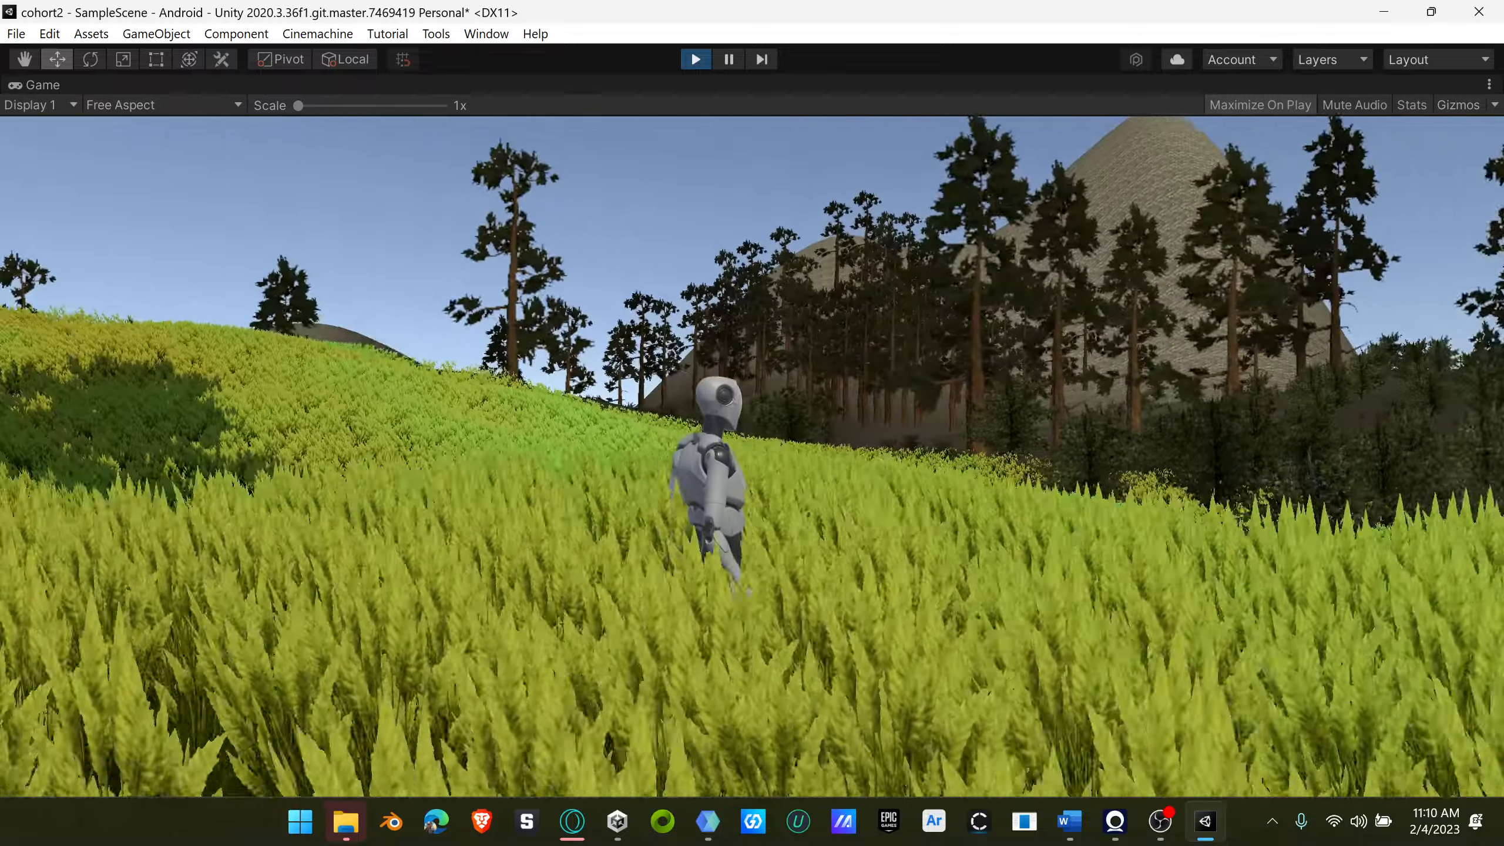
pyautogui.press('w')
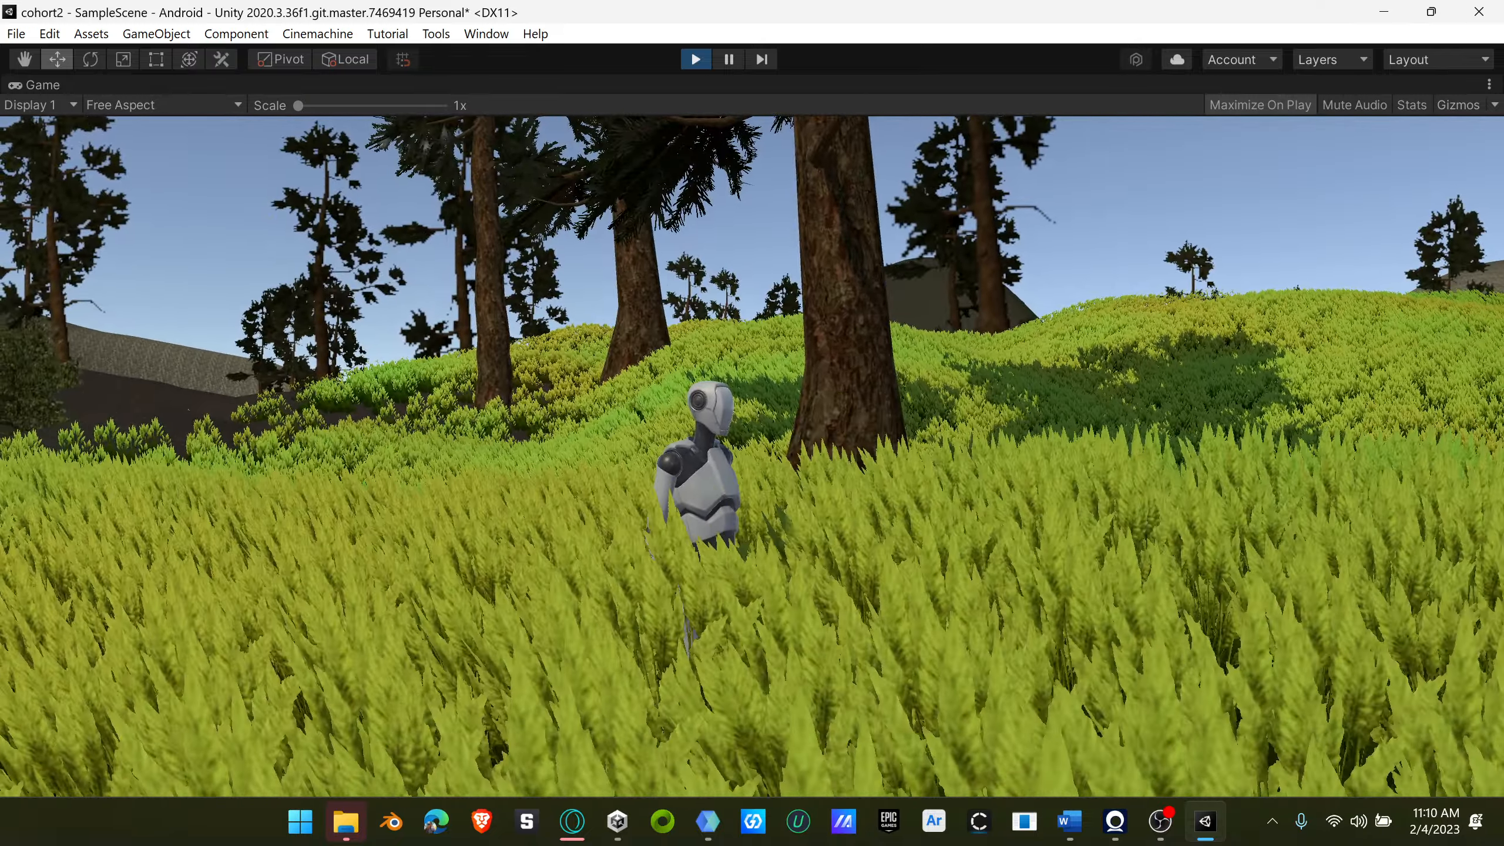
pyautogui.hotkey('ctrl', 'p')
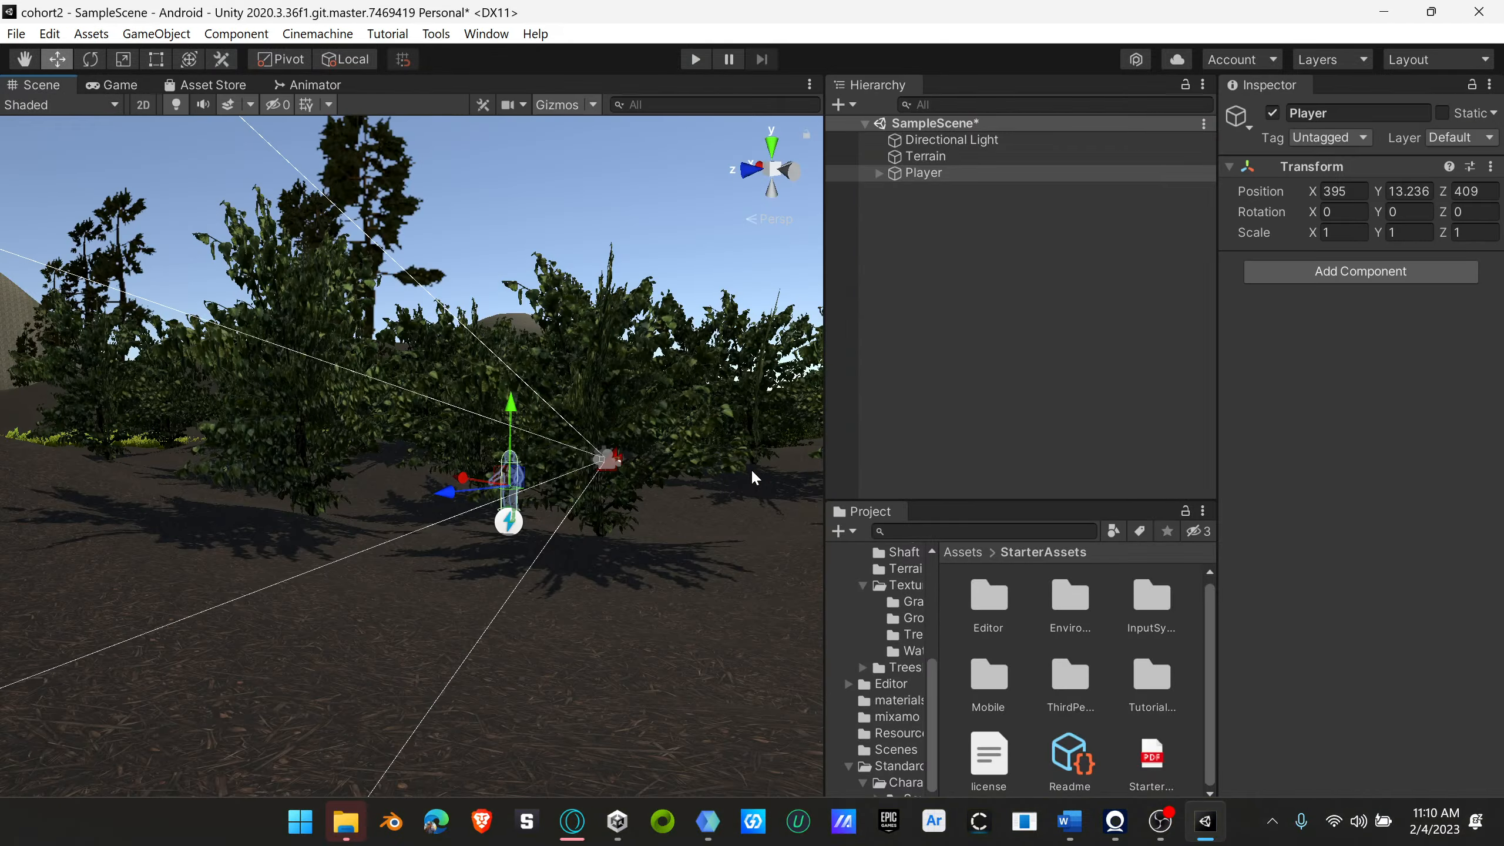
# Step: Check the Google Meet call and the Standard Assets folder on Google Drive, and return to Unity
pyautogui.moveTo(711, 830)
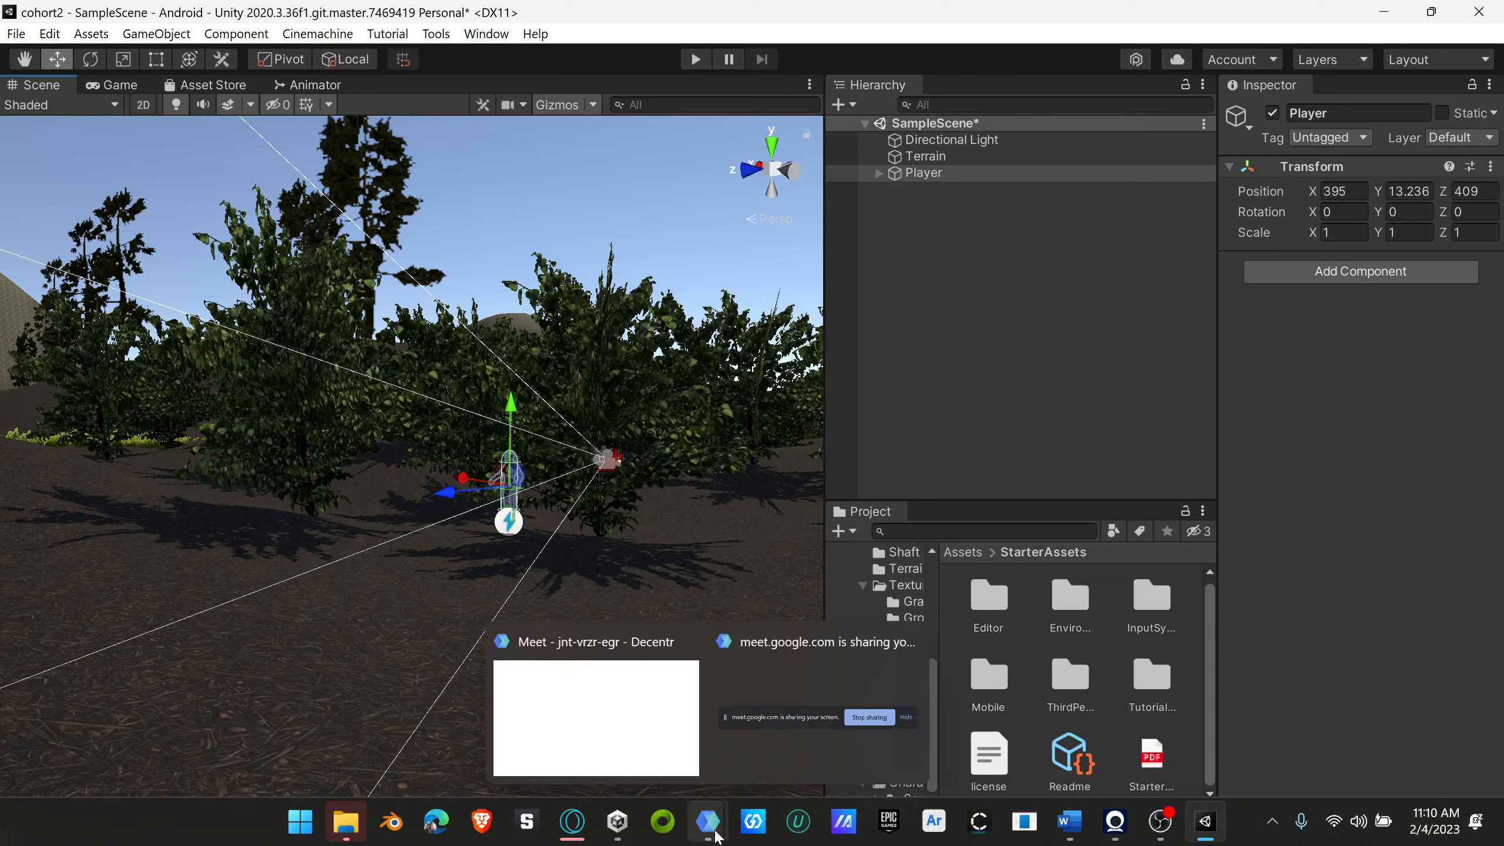
pyautogui.click(635, 735)
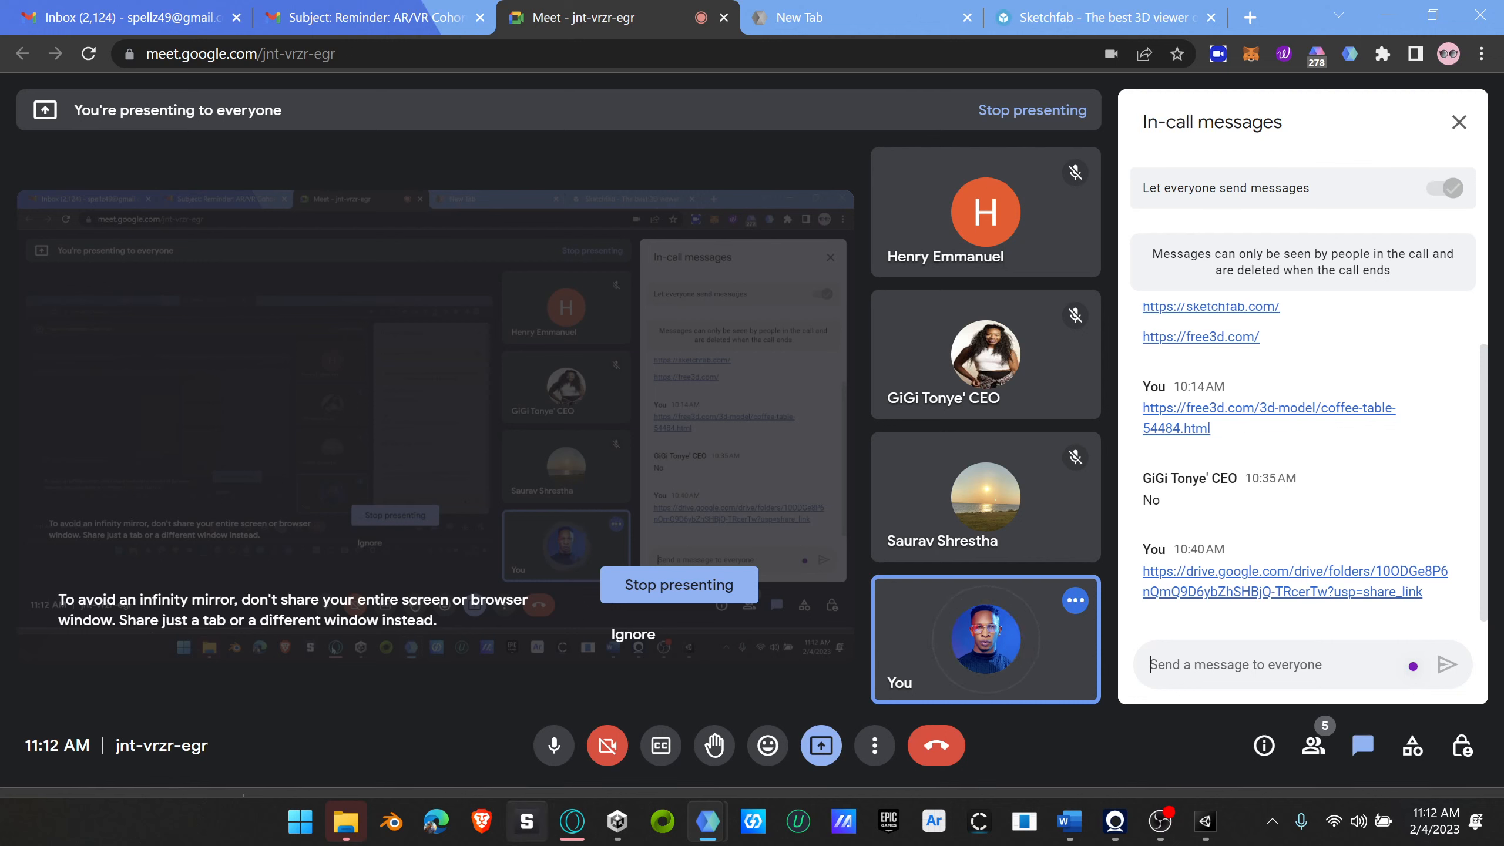
pyautogui.click(573, 821)
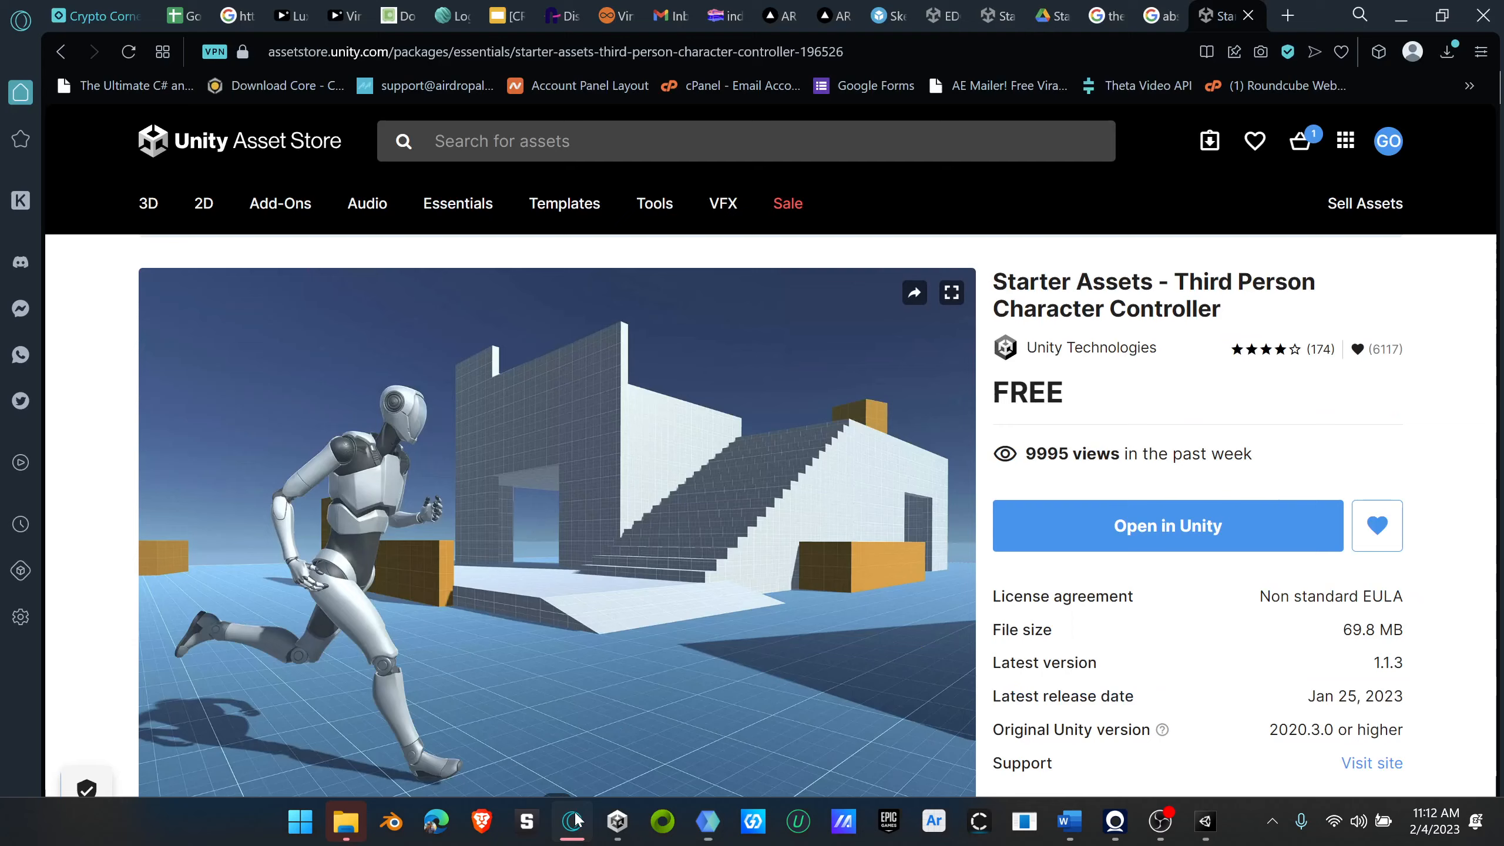
pyautogui.click(1052, 18)
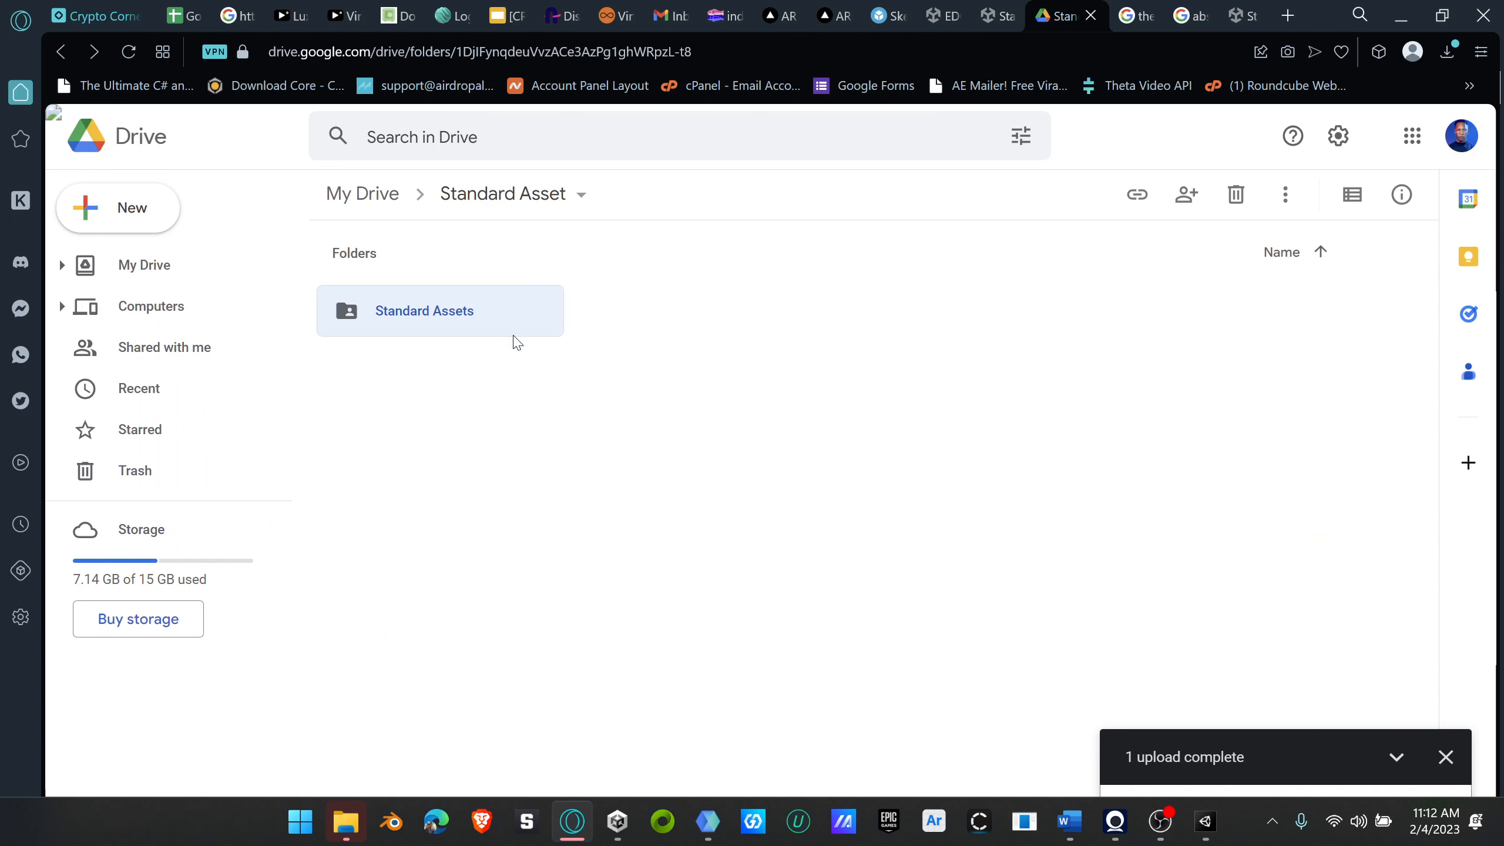
pyautogui.click(1206, 821)
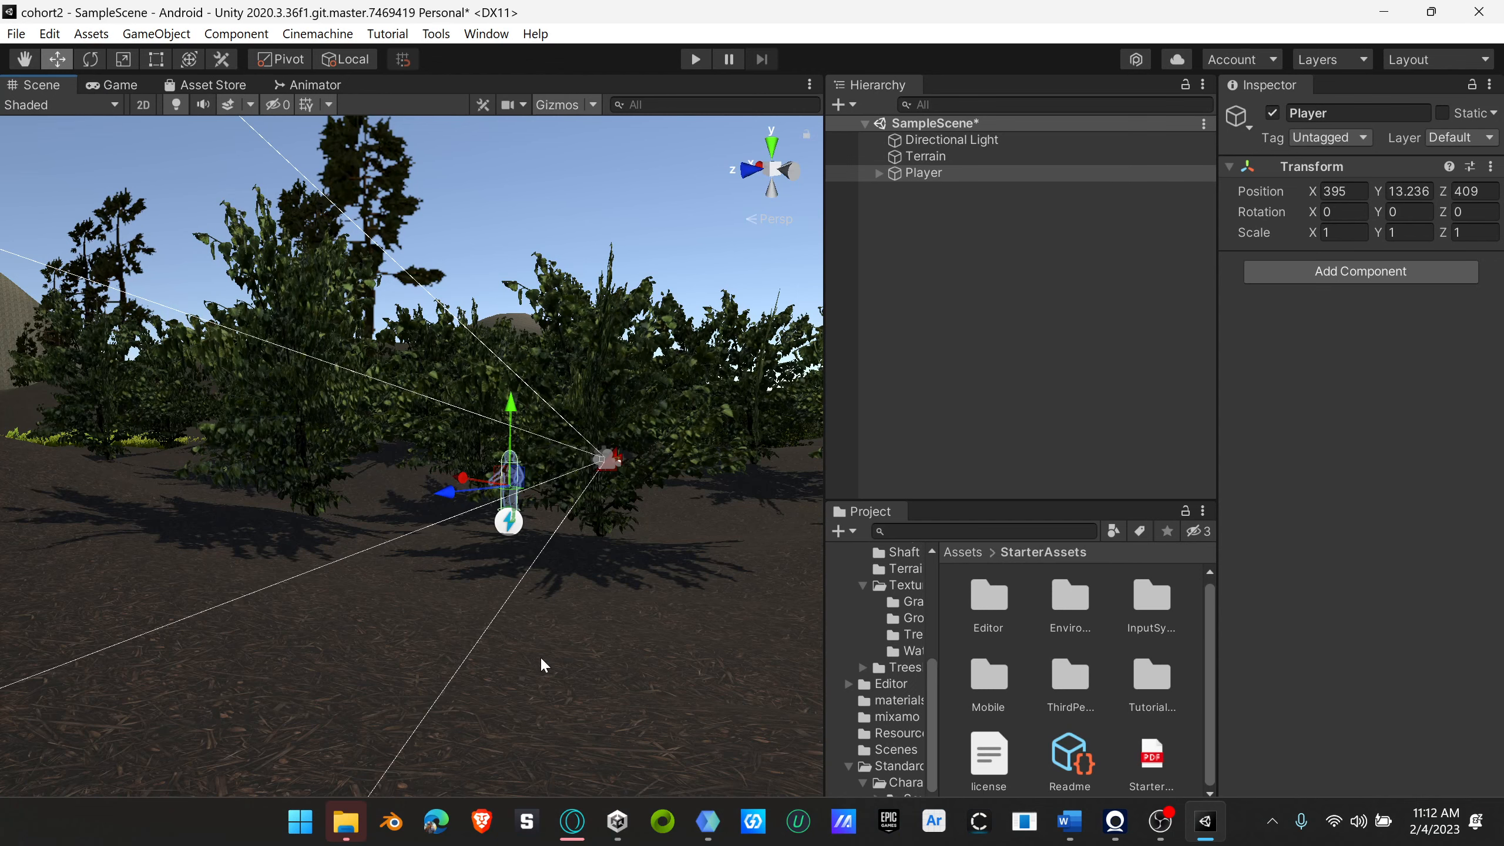
# Step: Select the Terrain and examine the character's and camera's placement among the surrounding bushes from several angles
pyautogui.scroll(-3, 622, 698)
pyautogui.scroll(6, 467, 703)
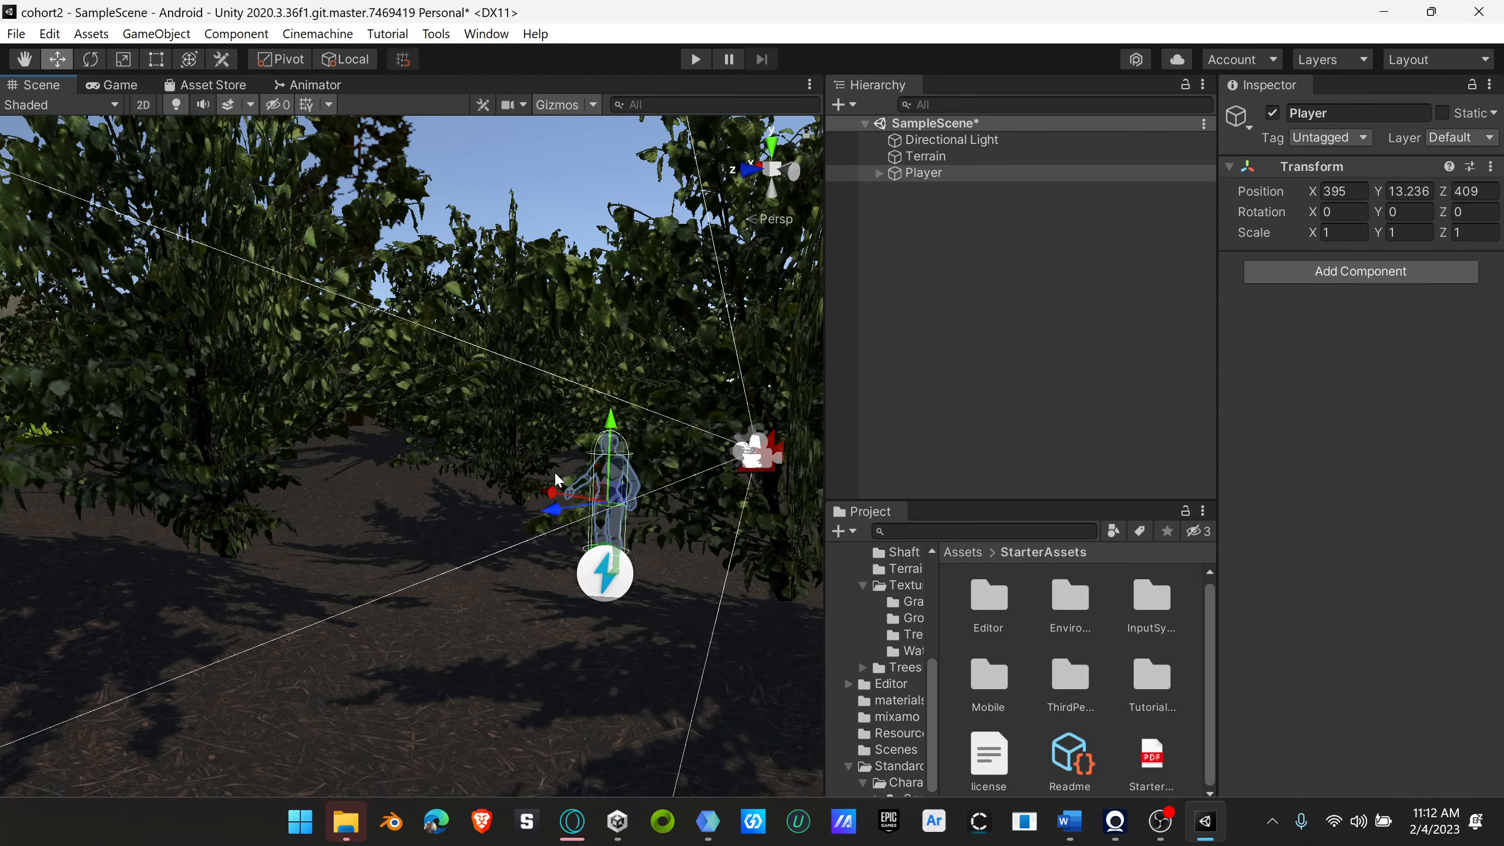
pyautogui.scroll(-5, 554, 471)
pyautogui.moveTo(627, 534); pyautogui.dragTo(731, 514, button='right')
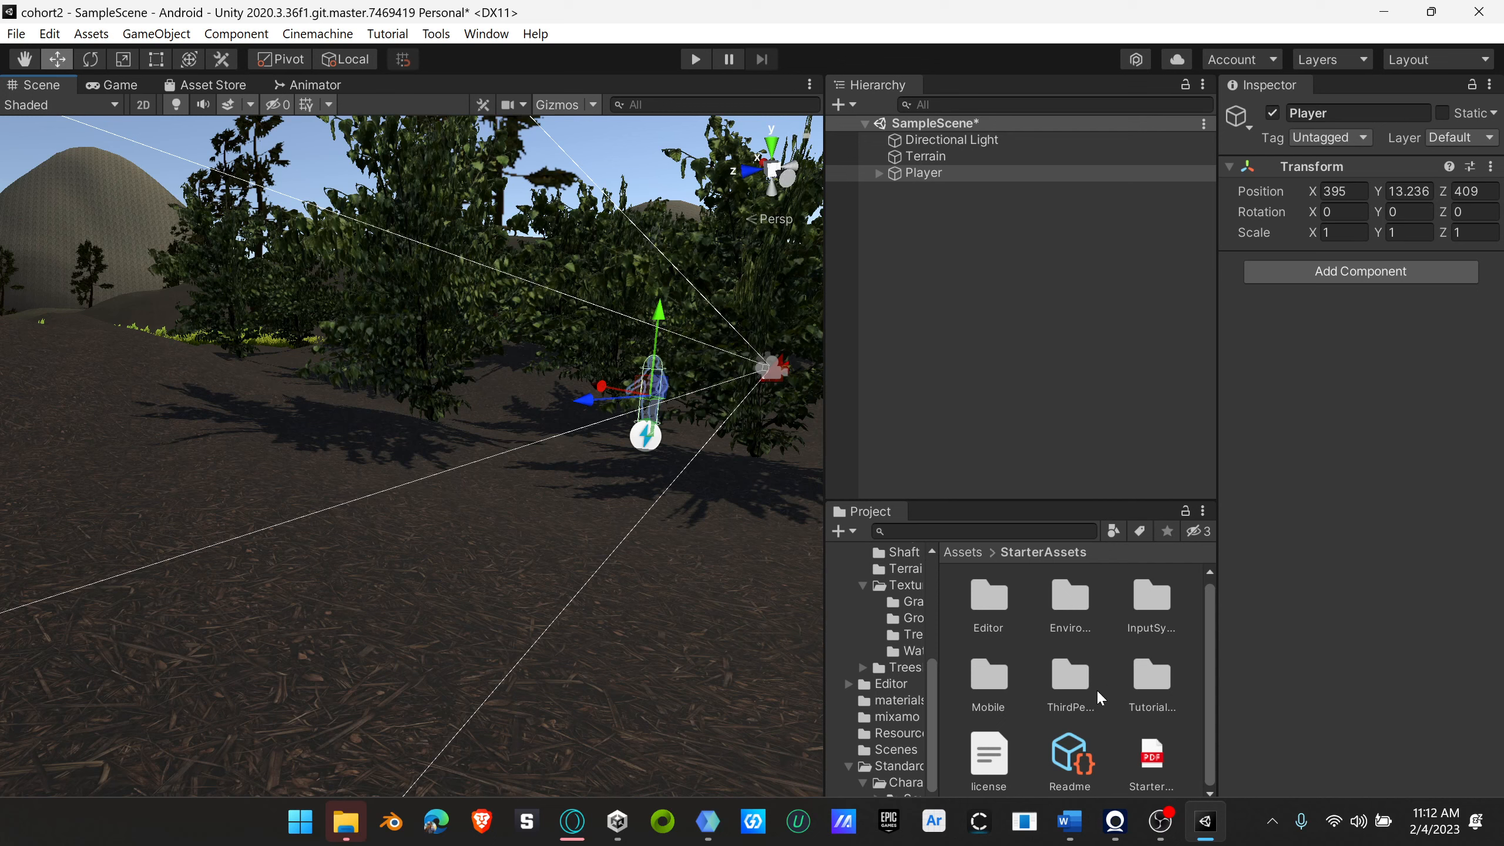
pyautogui.click(947, 157)
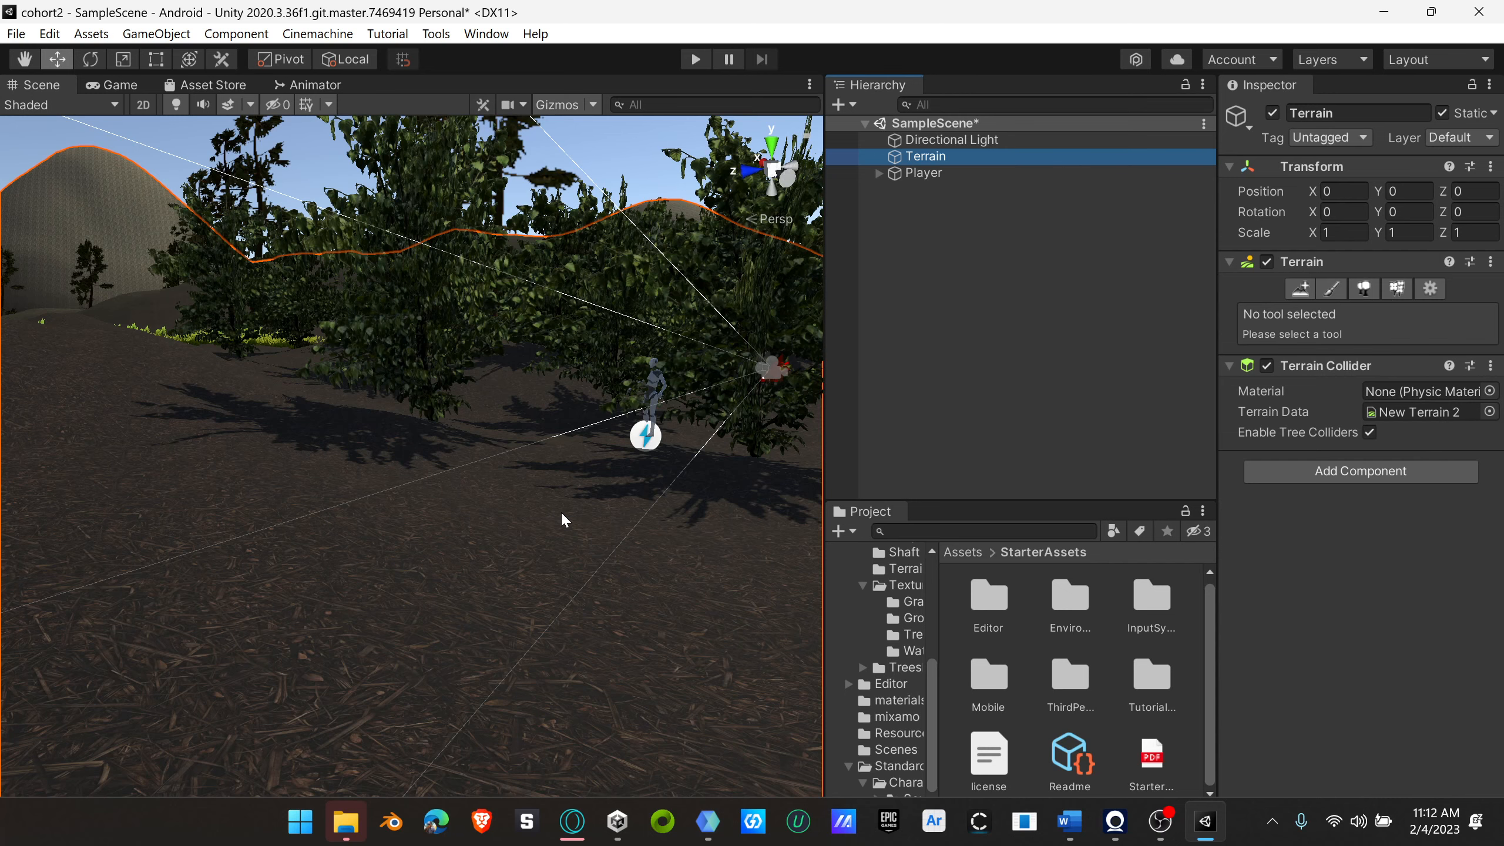
pyautogui.scroll(5, 606, 442)
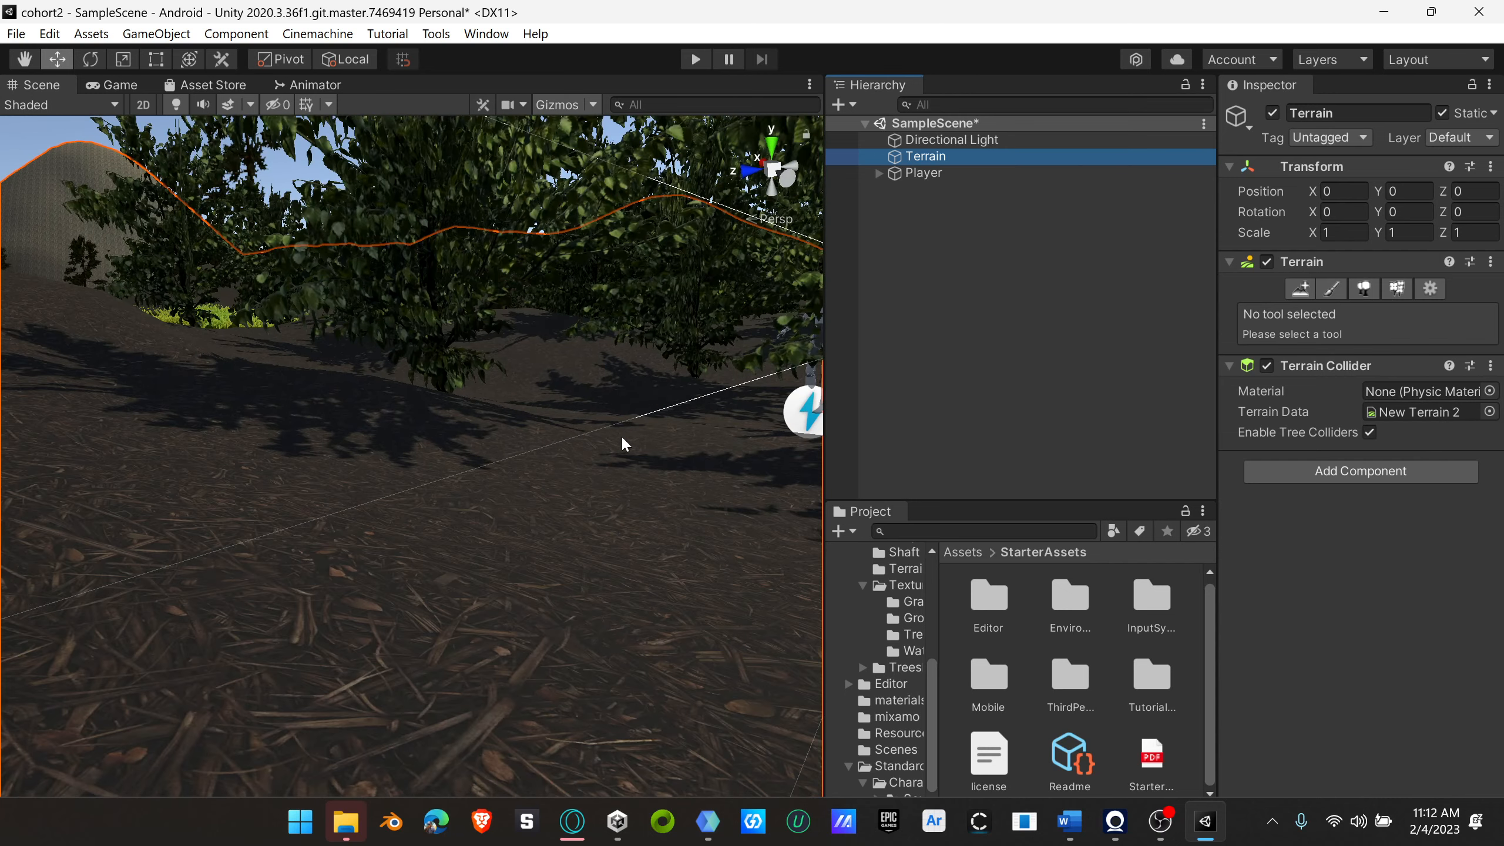
pyautogui.moveTo(723, 486); pyautogui.dragTo(329, 578, button='middle')
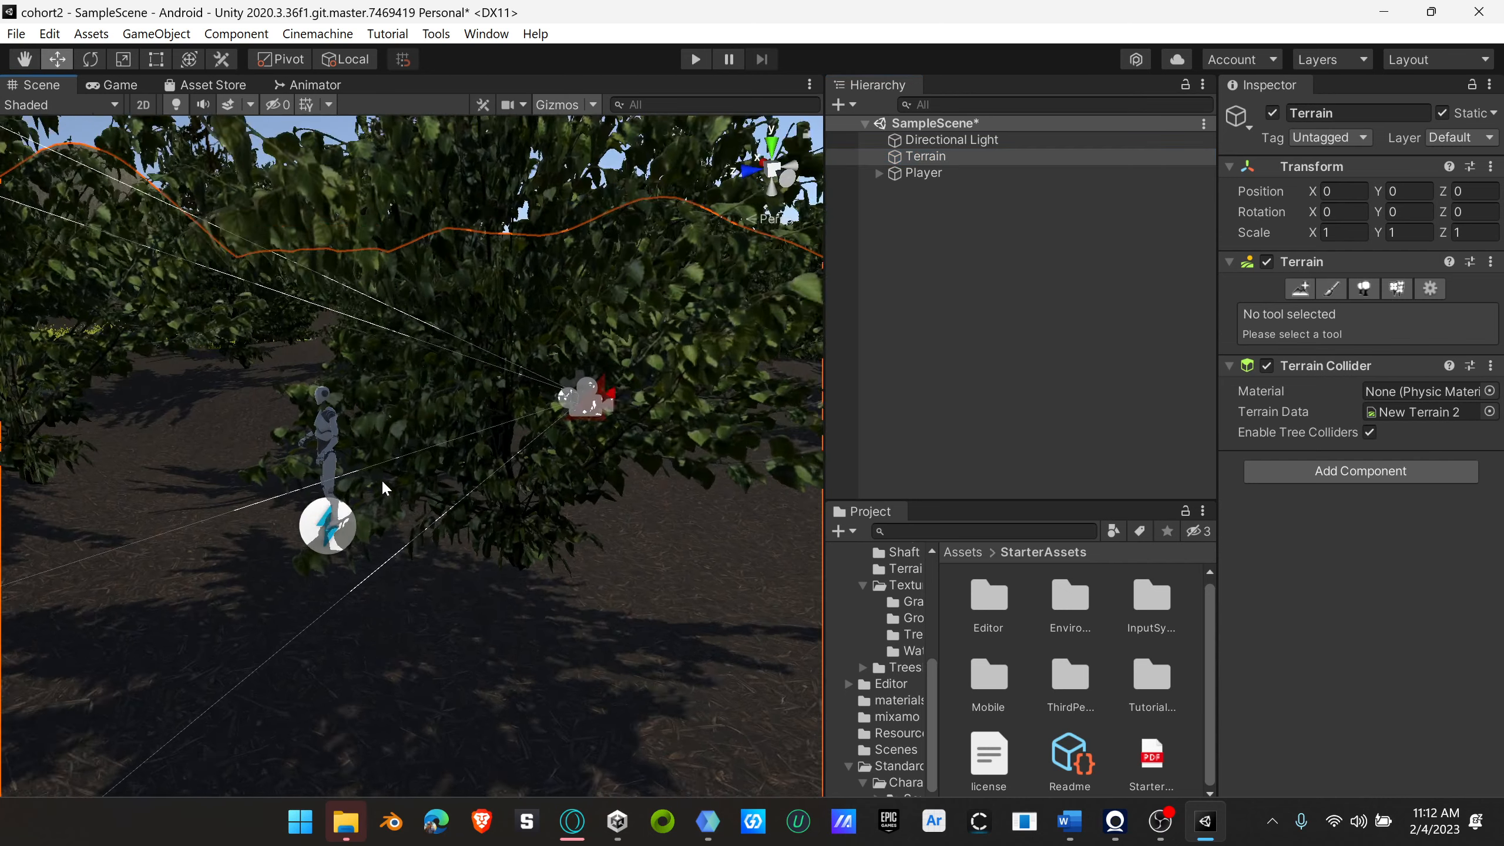
pyautogui.scroll(5, 388, 486)
pyautogui.scroll(1, 394, 491)
pyautogui.moveTo(382, 490); pyautogui.dragTo(539, 490, button='middle')
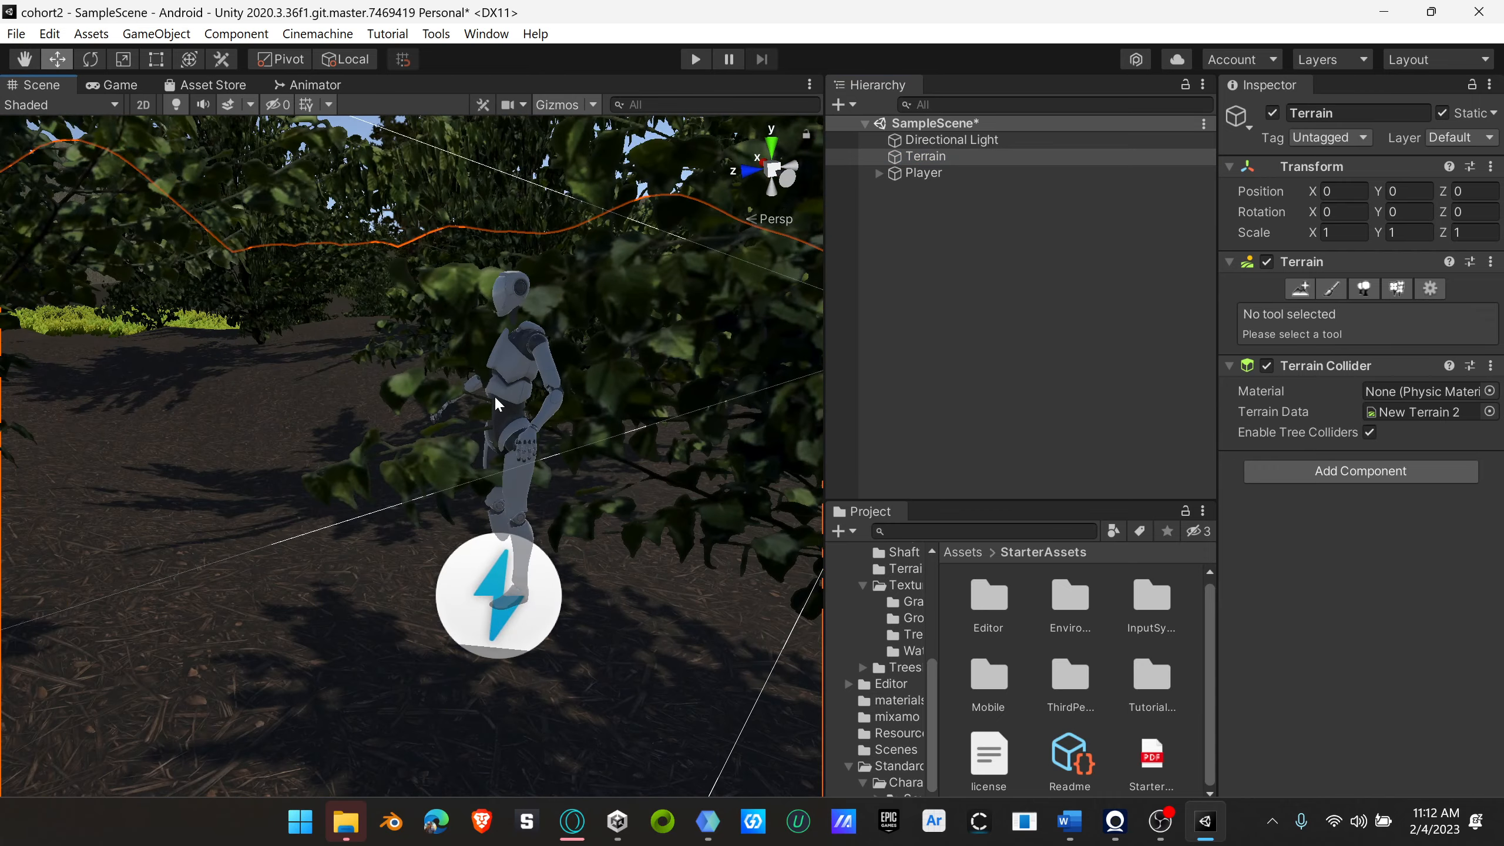
pyautogui.moveTo(499, 455); pyautogui.dragTo(704, 478, button='right')
pyautogui.moveTo(273, 569); pyautogui.dragTo(371, 522, button='right')
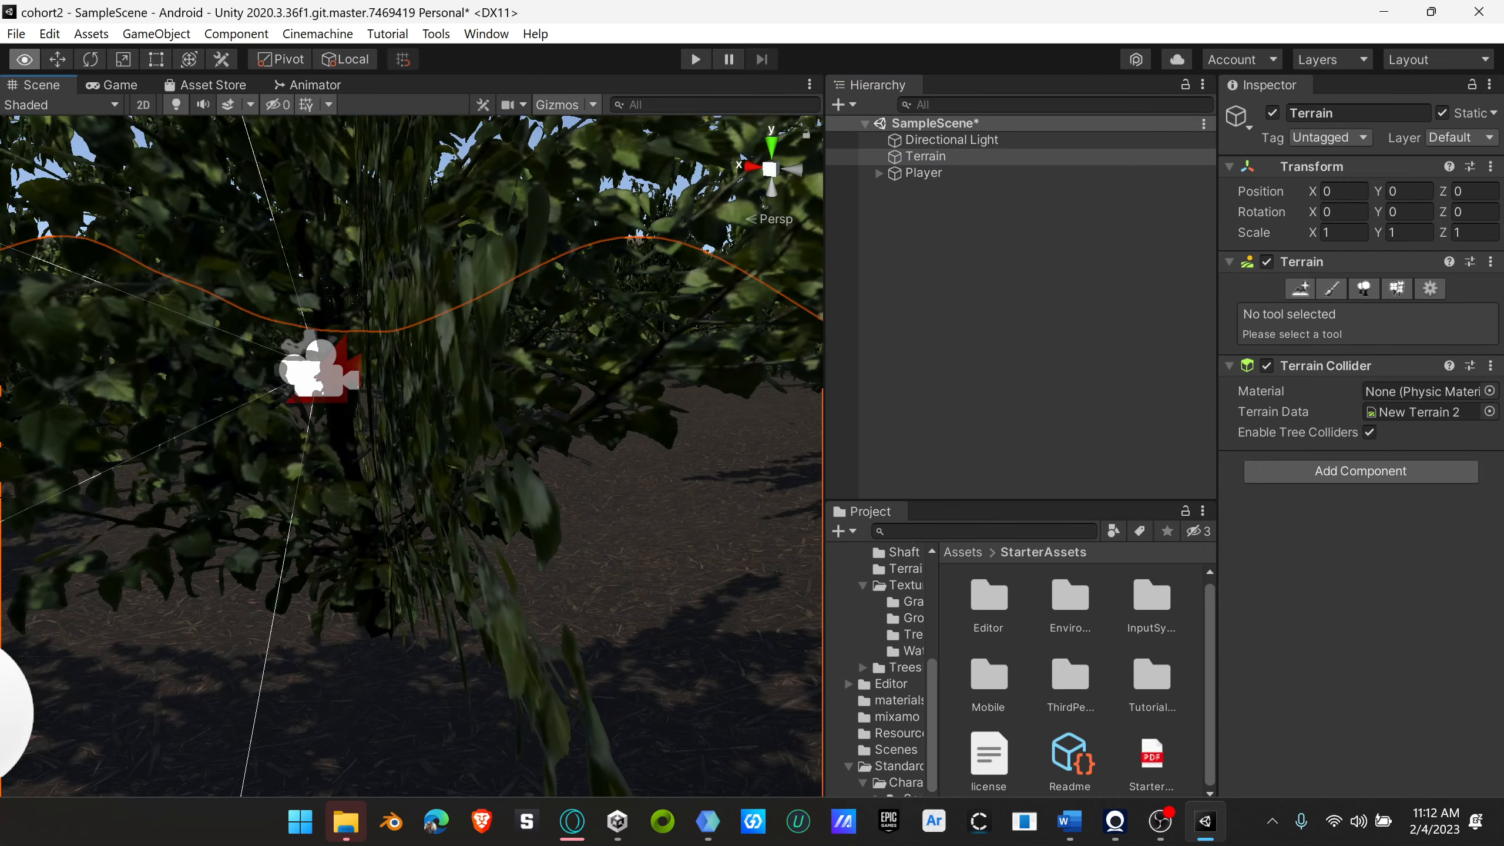
# Step: Start play mode again and view the character through the player camera in the Game view
pyautogui.click(691, 63)
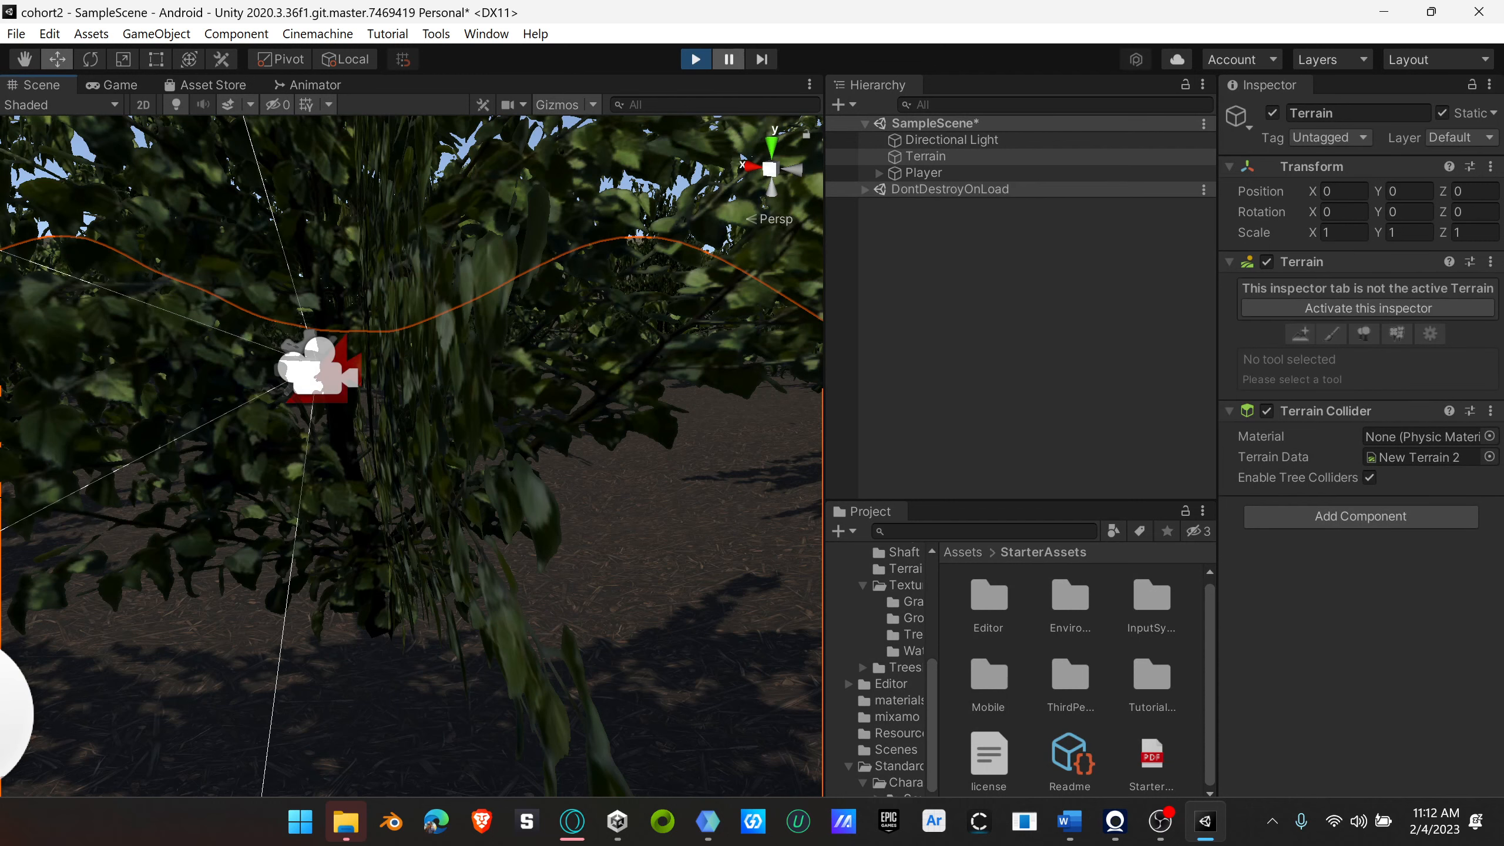
pyautogui.moveTo(597, 423); pyautogui.dragTo(438, 400, button='right')
pyautogui.click(115, 86)
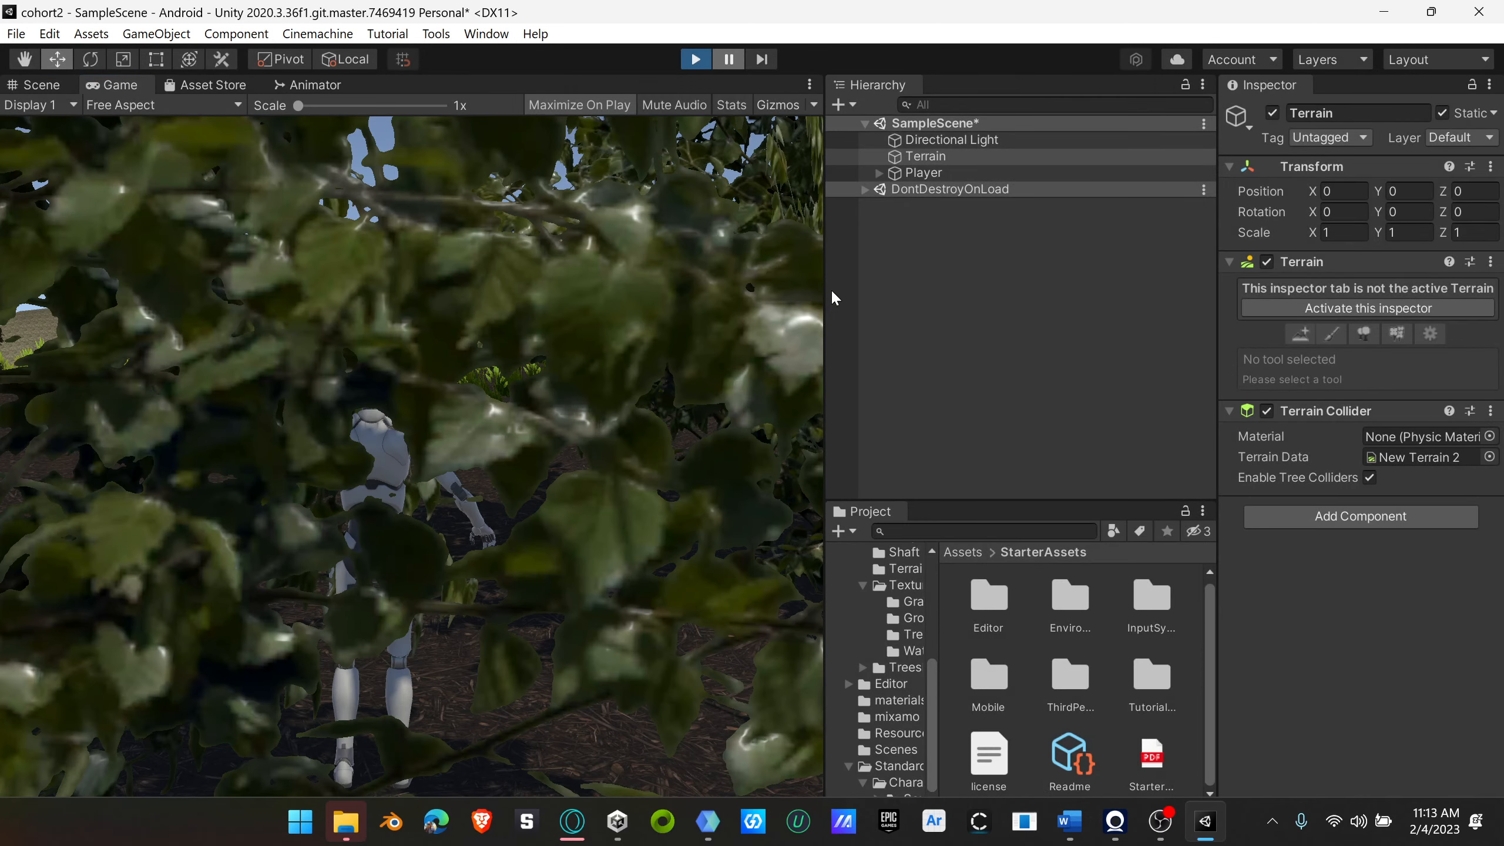
# Step: Stop playback, widen the Game view, and run the scene again to test walking the character before stopping
pyautogui.hotkey('ctrl', 'p')
pyautogui.moveTo(824, 296); pyautogui.dragTo(1036, 296)
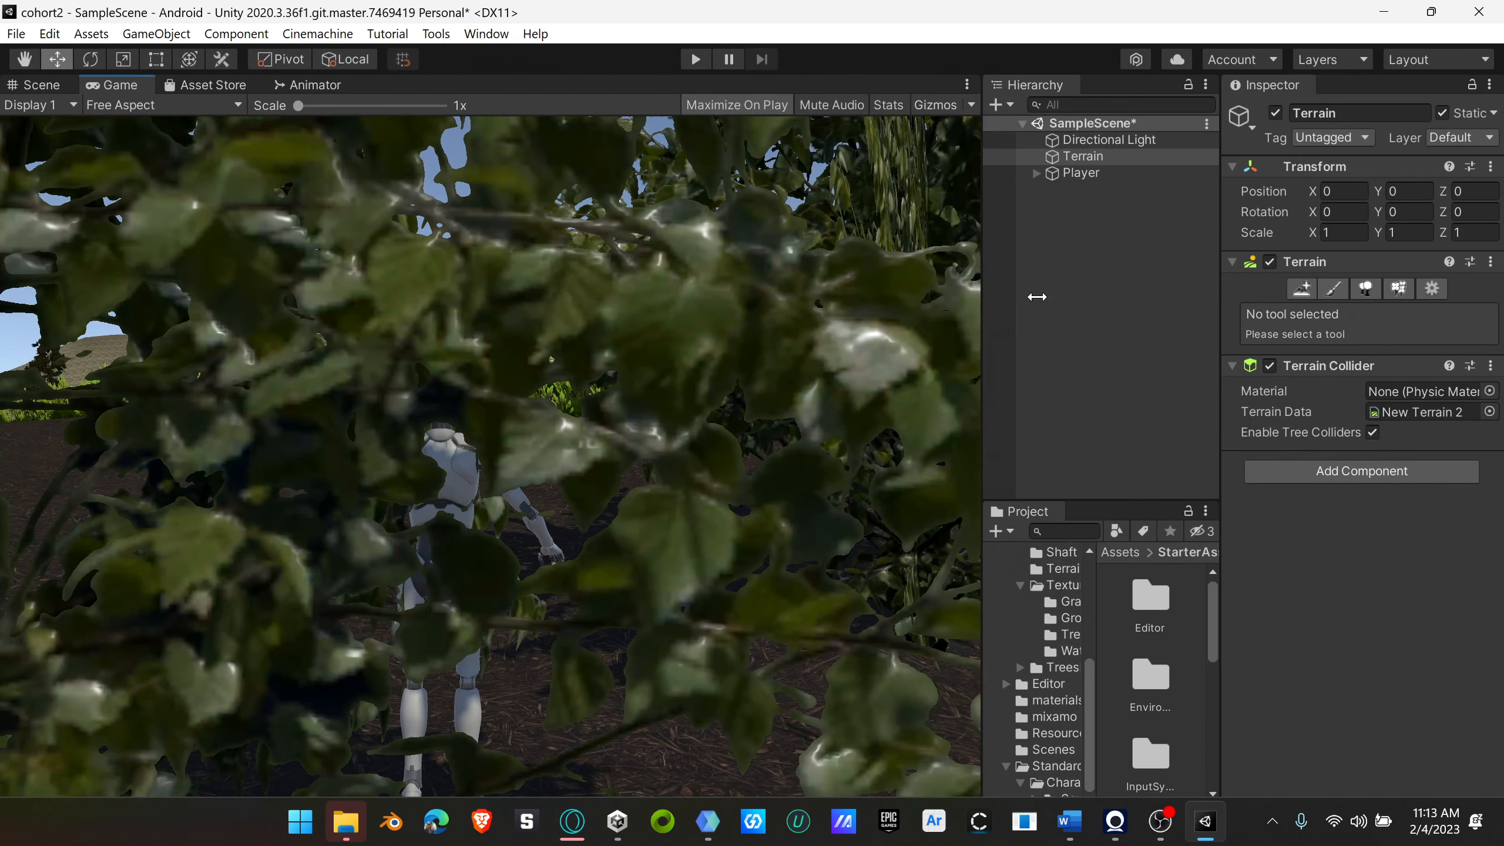
pyautogui.click(695, 59)
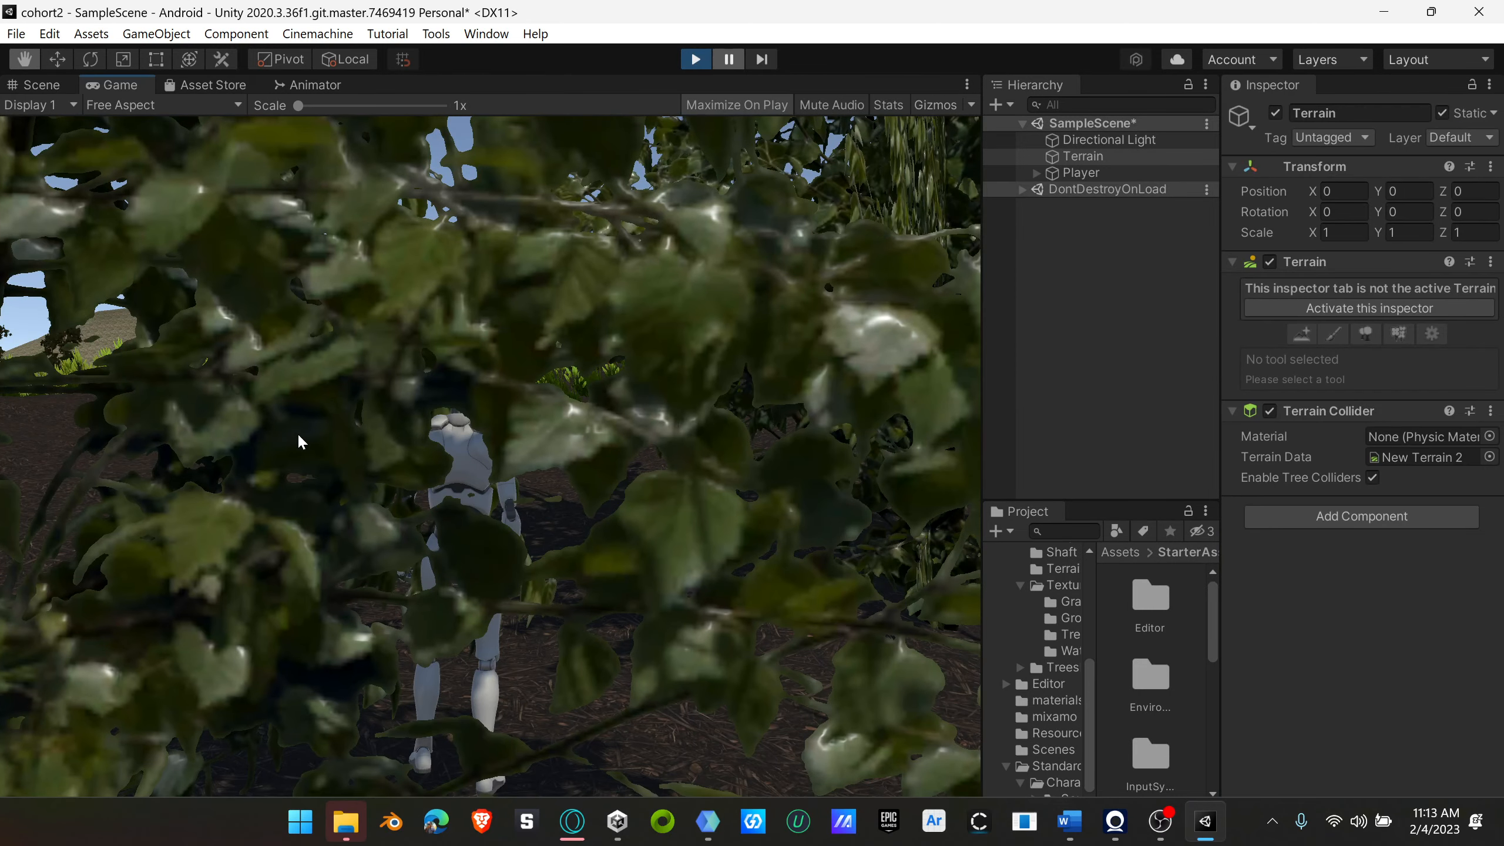
pyautogui.press('w')
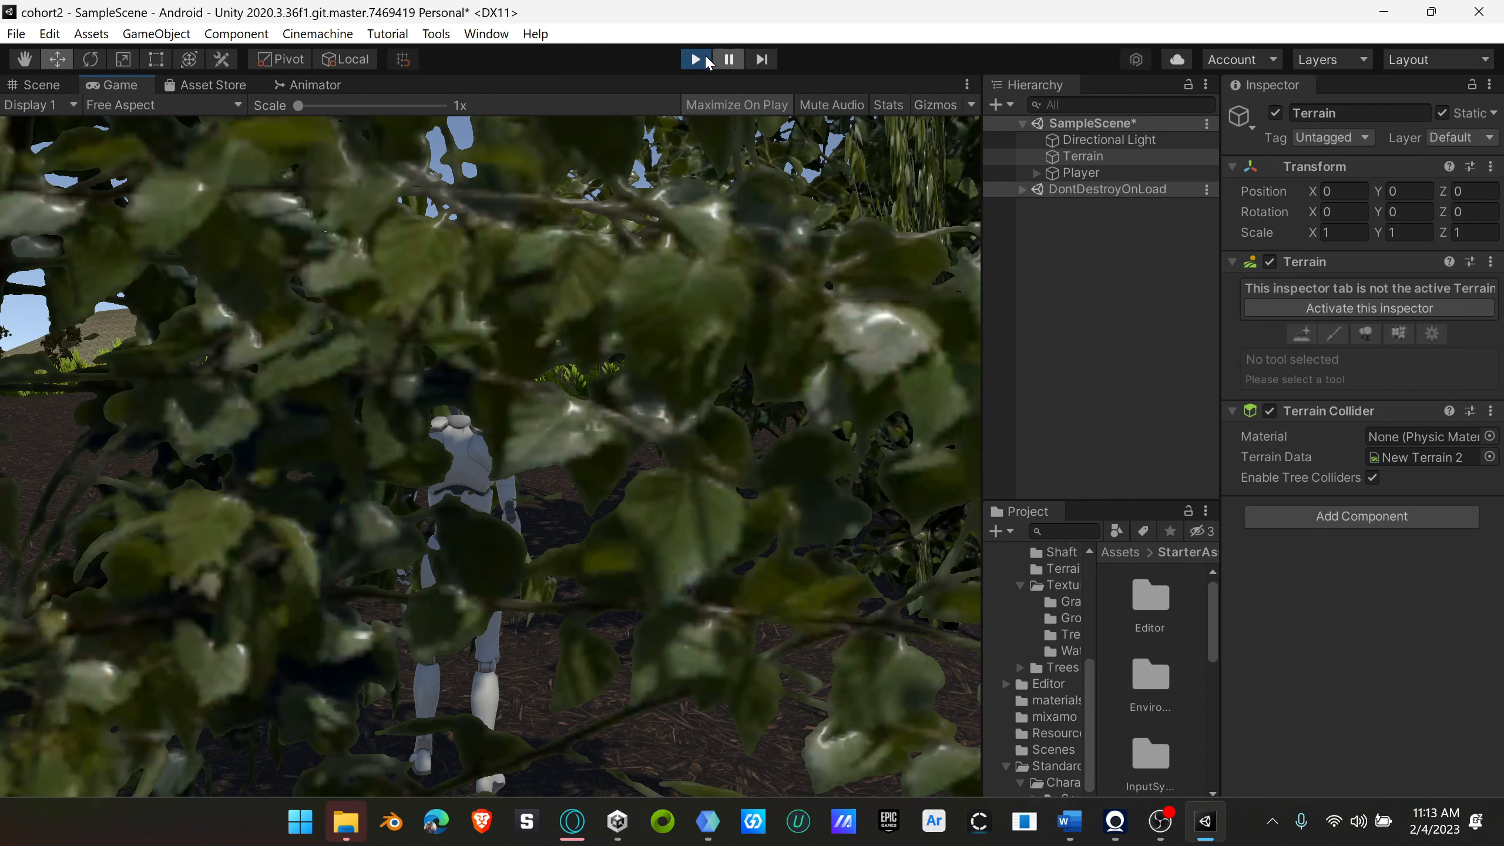
pyautogui.hotkey('ctrl', 'p')
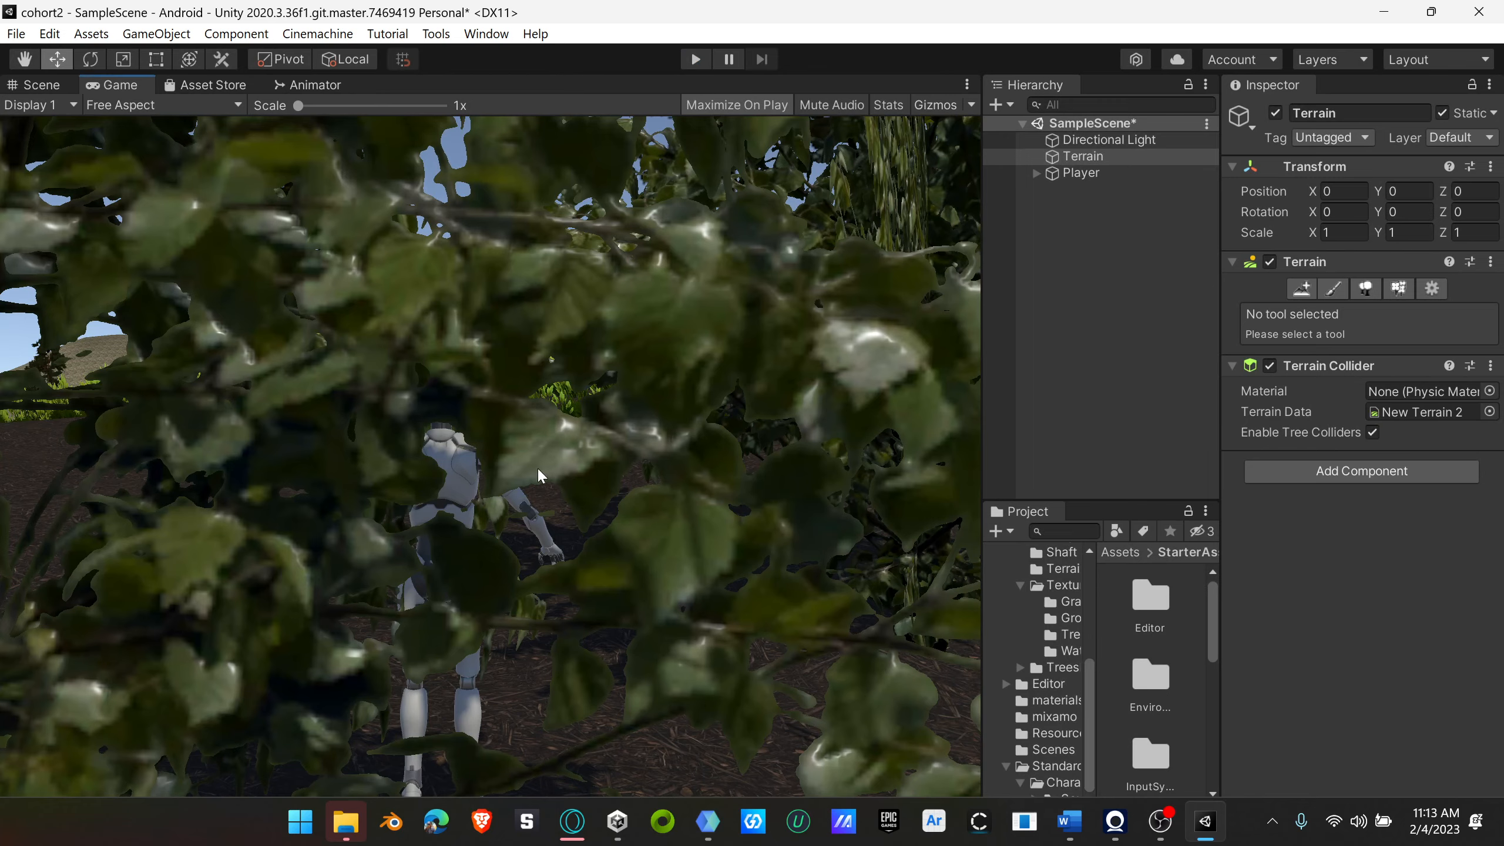
# Step: Examine the character behind the leaves in the Game view at up to 2.4x scale, and select the Player
pyautogui.scroll(5, 556, 509)
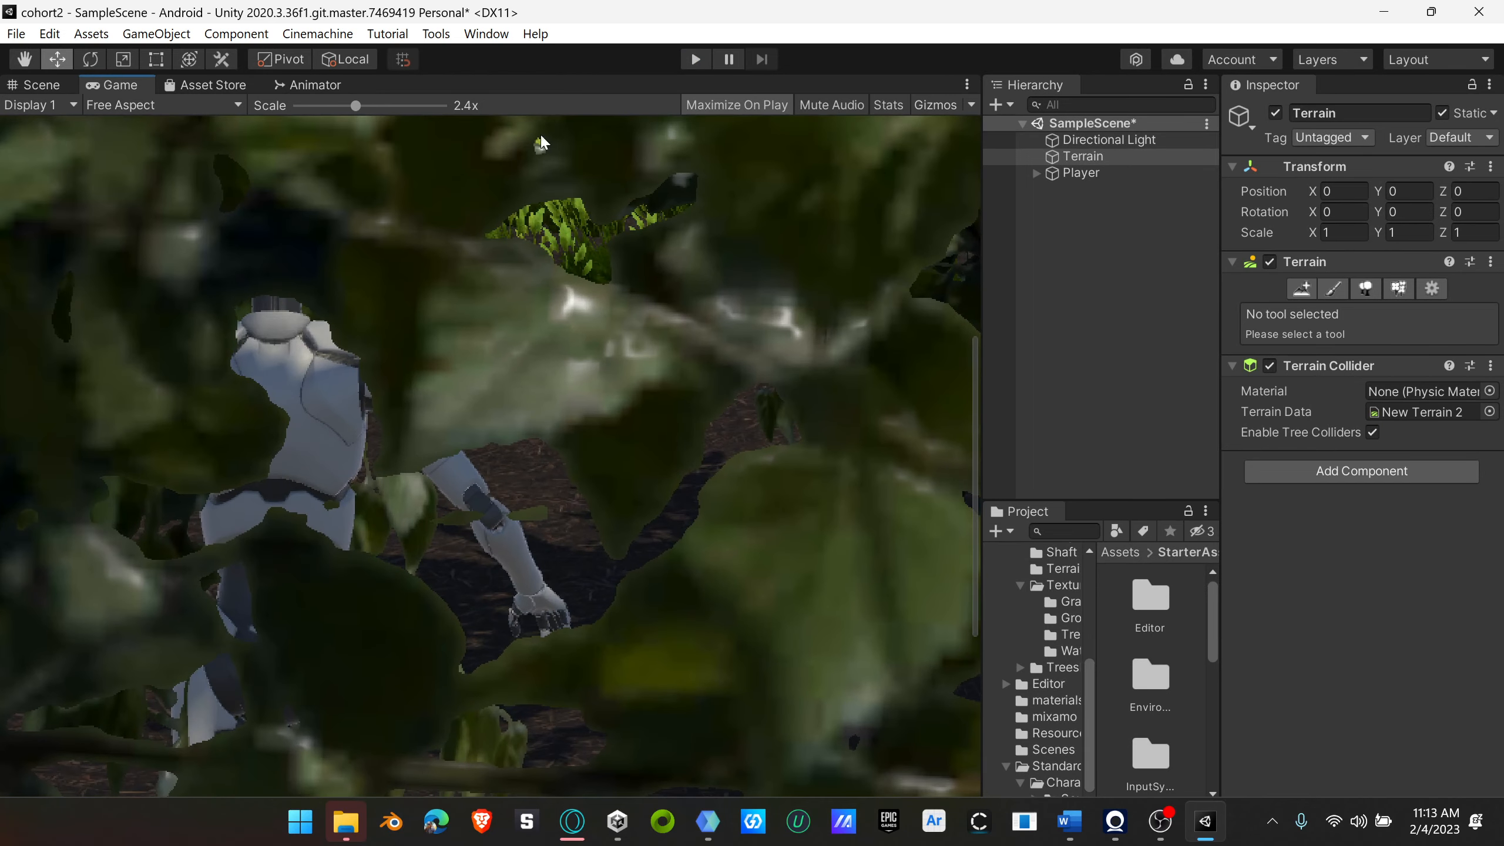
pyautogui.scroll(-2, 671, 427)
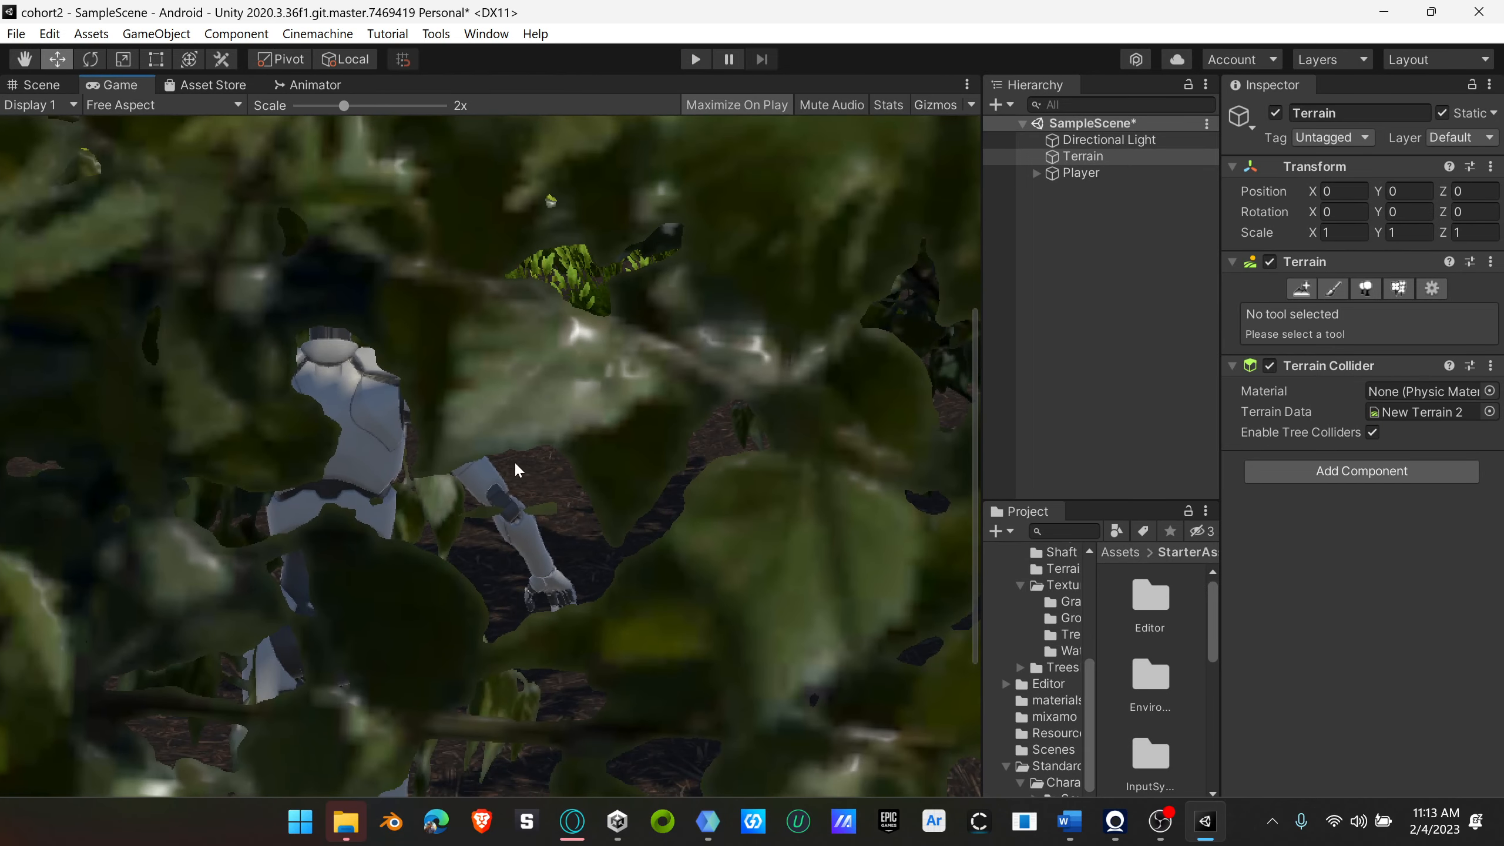
pyautogui.click(1072, 173)
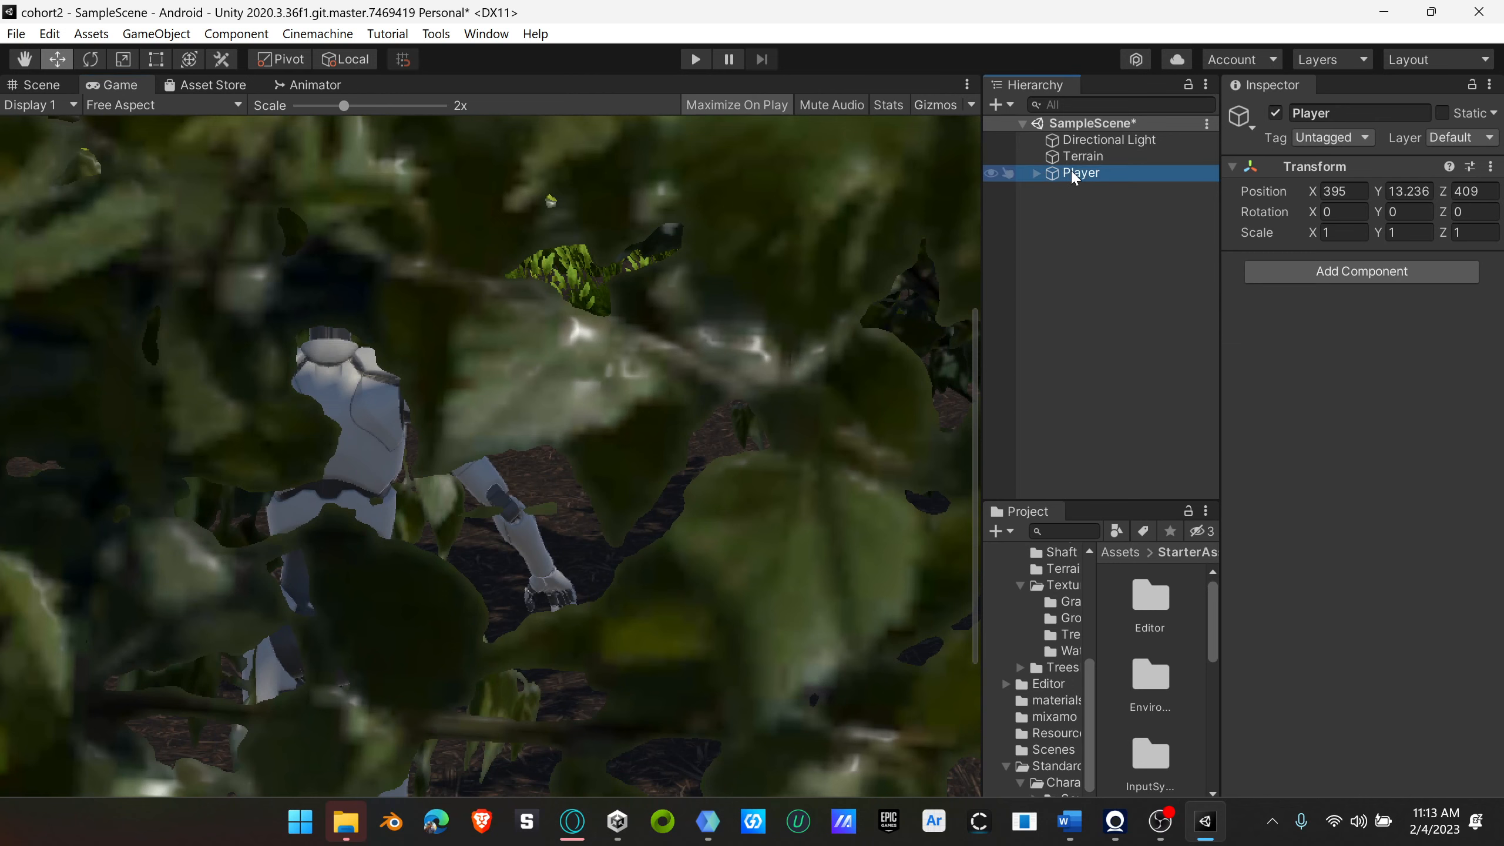
pyautogui.click(367, 425)
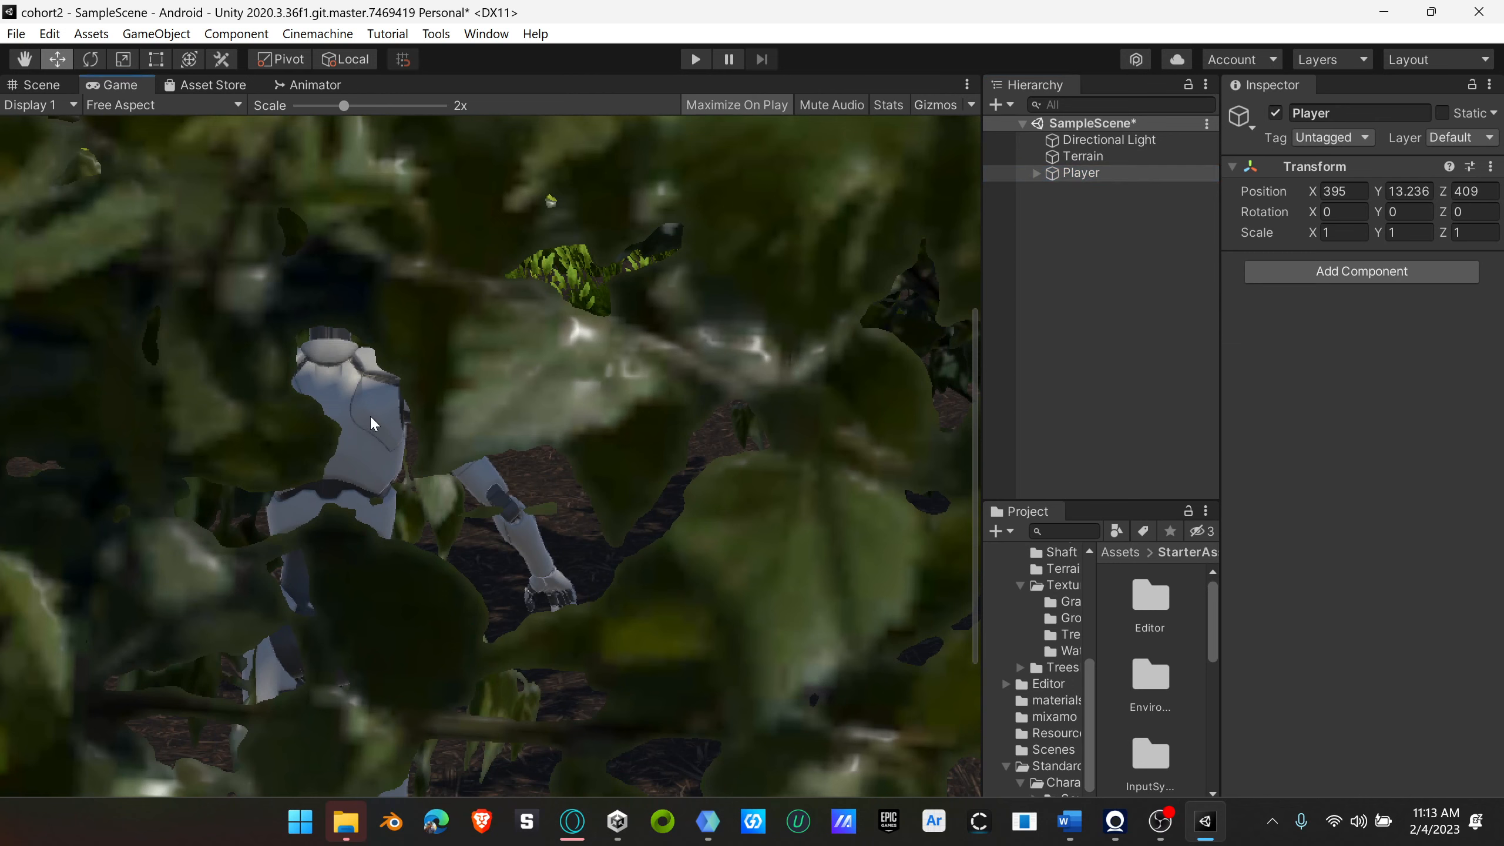
pyautogui.scroll(-5, 373, 423)
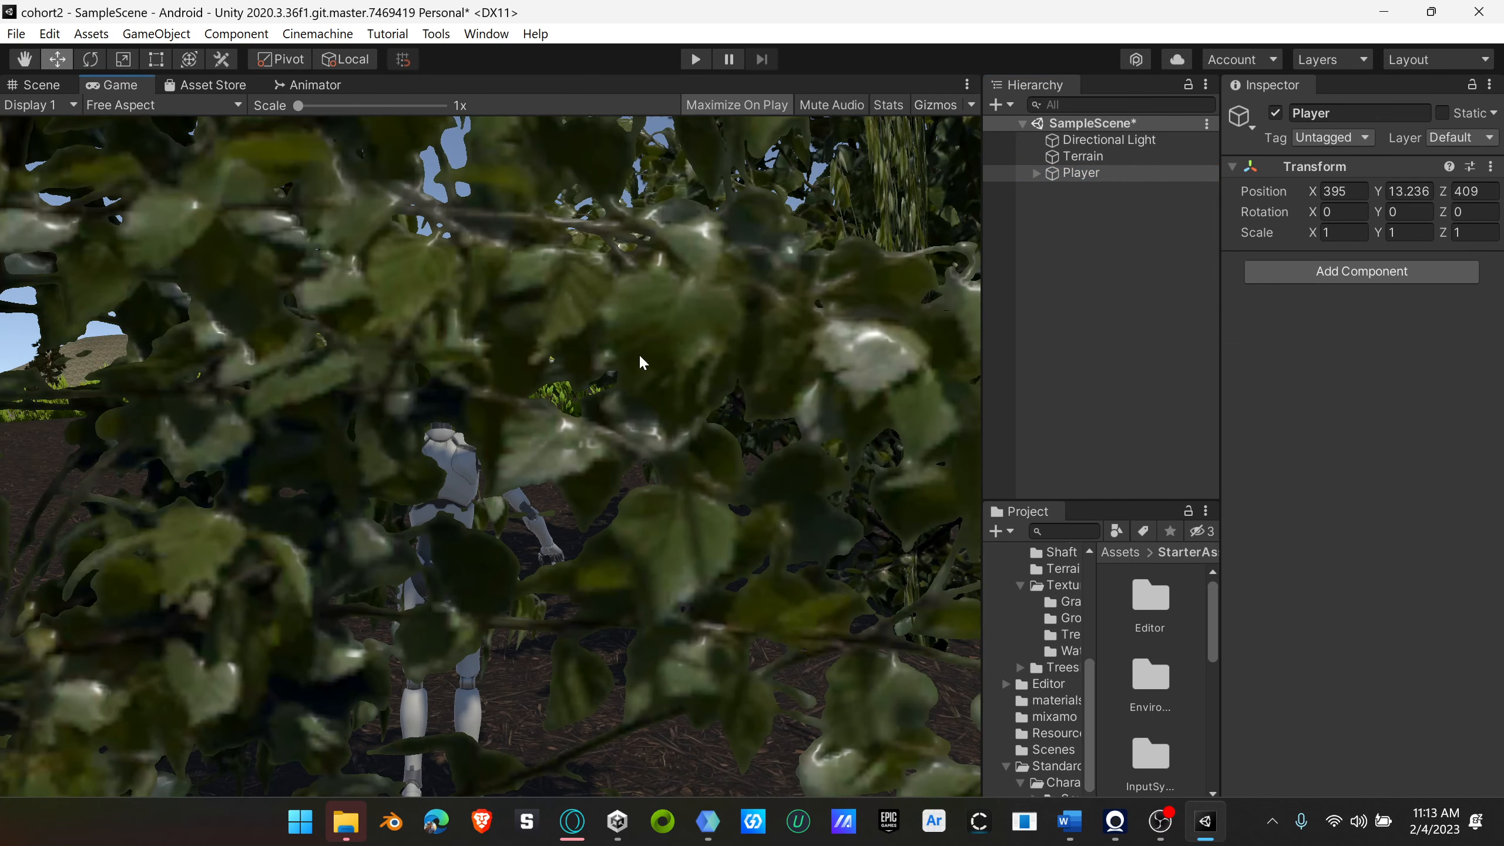
# Step: Examine the character and its camera among the bushes in the Scene view from near and far
pyautogui.click(36, 84)
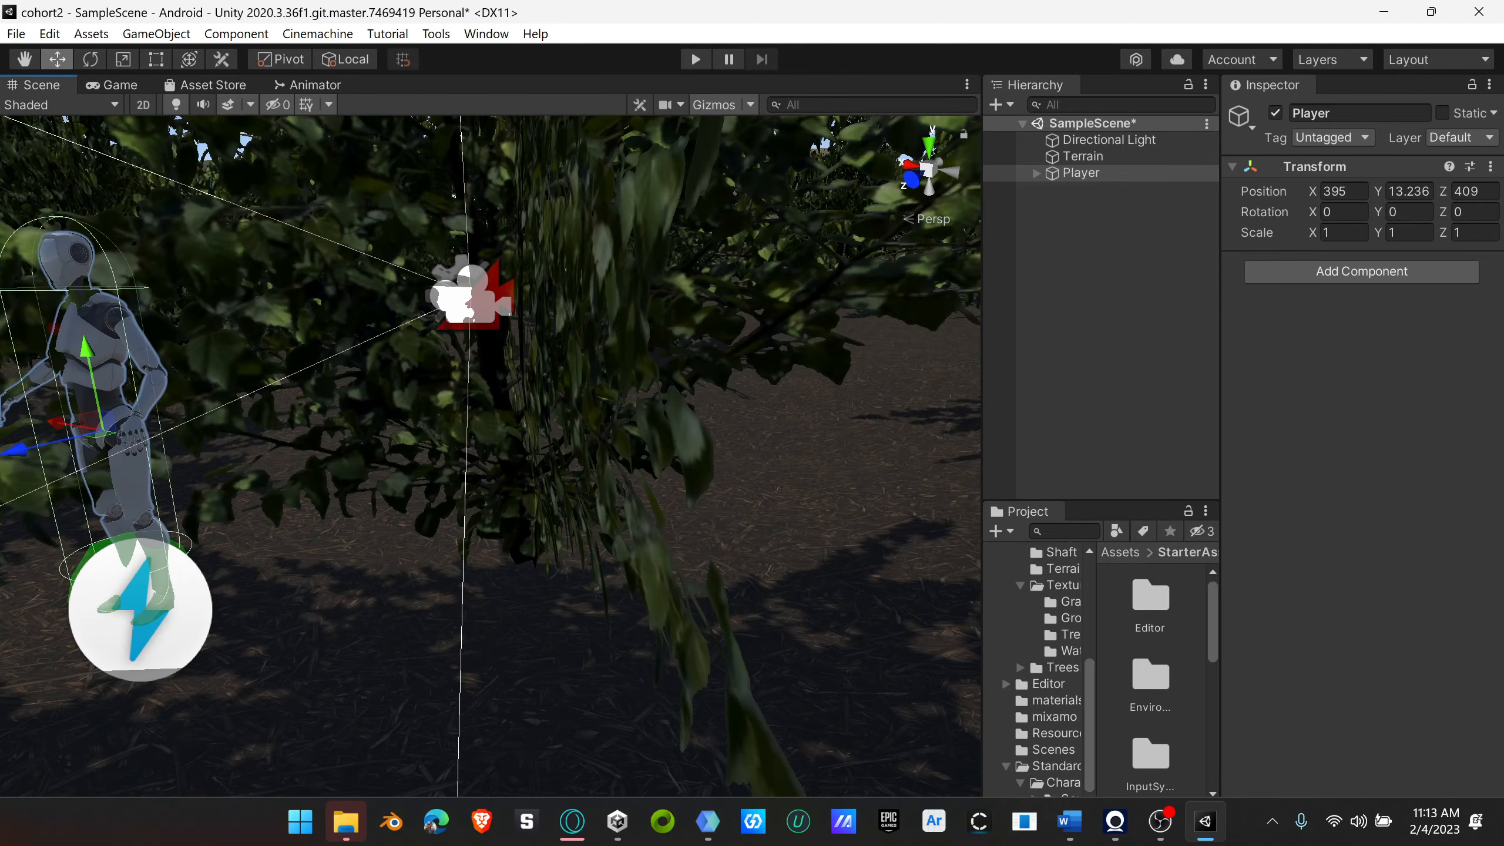
pyautogui.scroll(-8, 409, 340)
pyautogui.click(275, 390)
pyautogui.scroll(3, 380, 436)
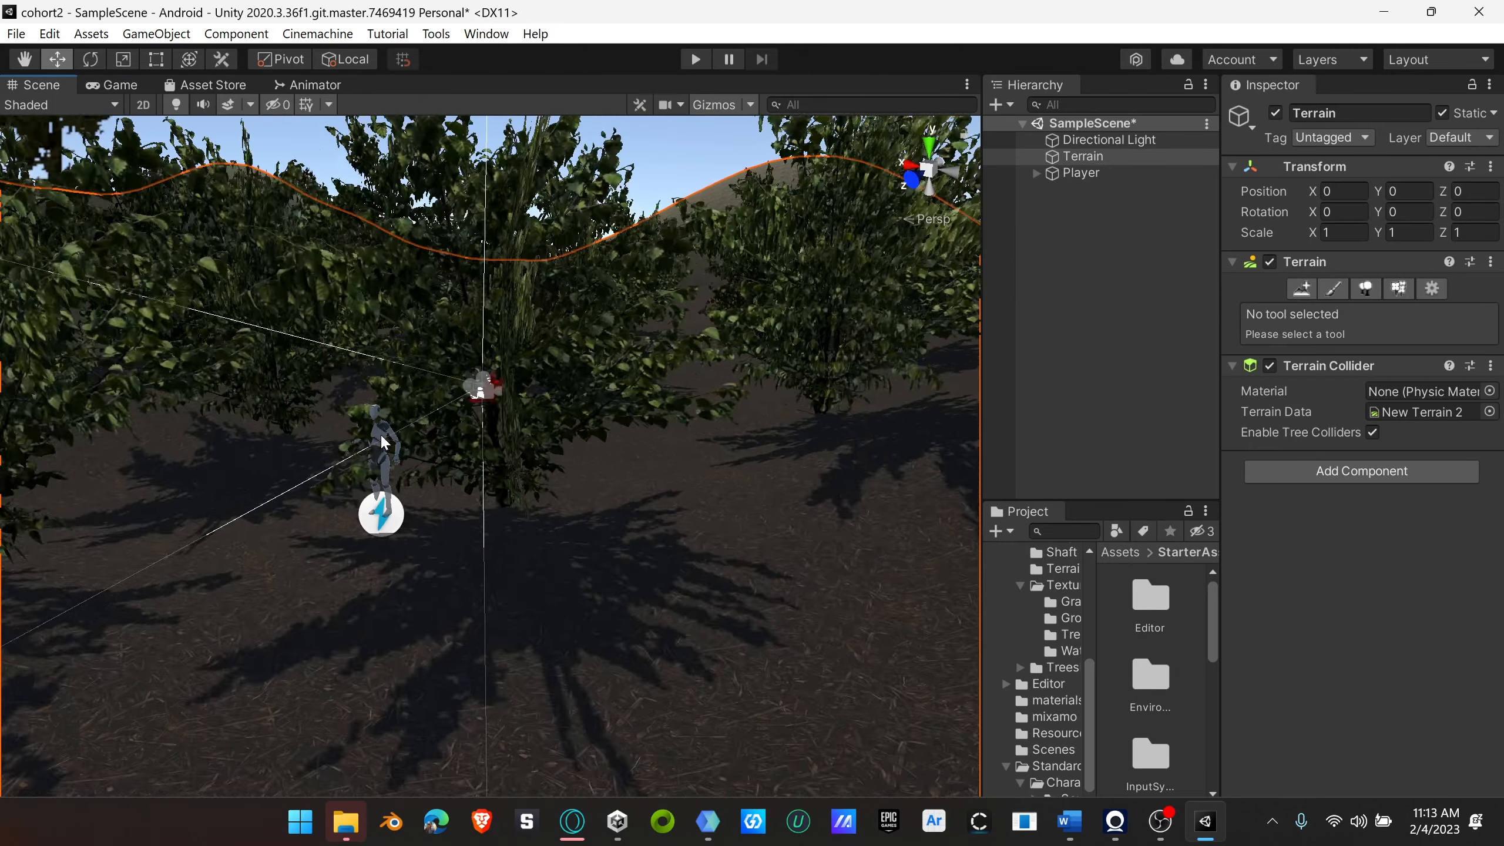
pyautogui.scroll(5, 383, 437)
pyautogui.moveTo(253, 452); pyautogui.dragTo(506, 460, button='middle')
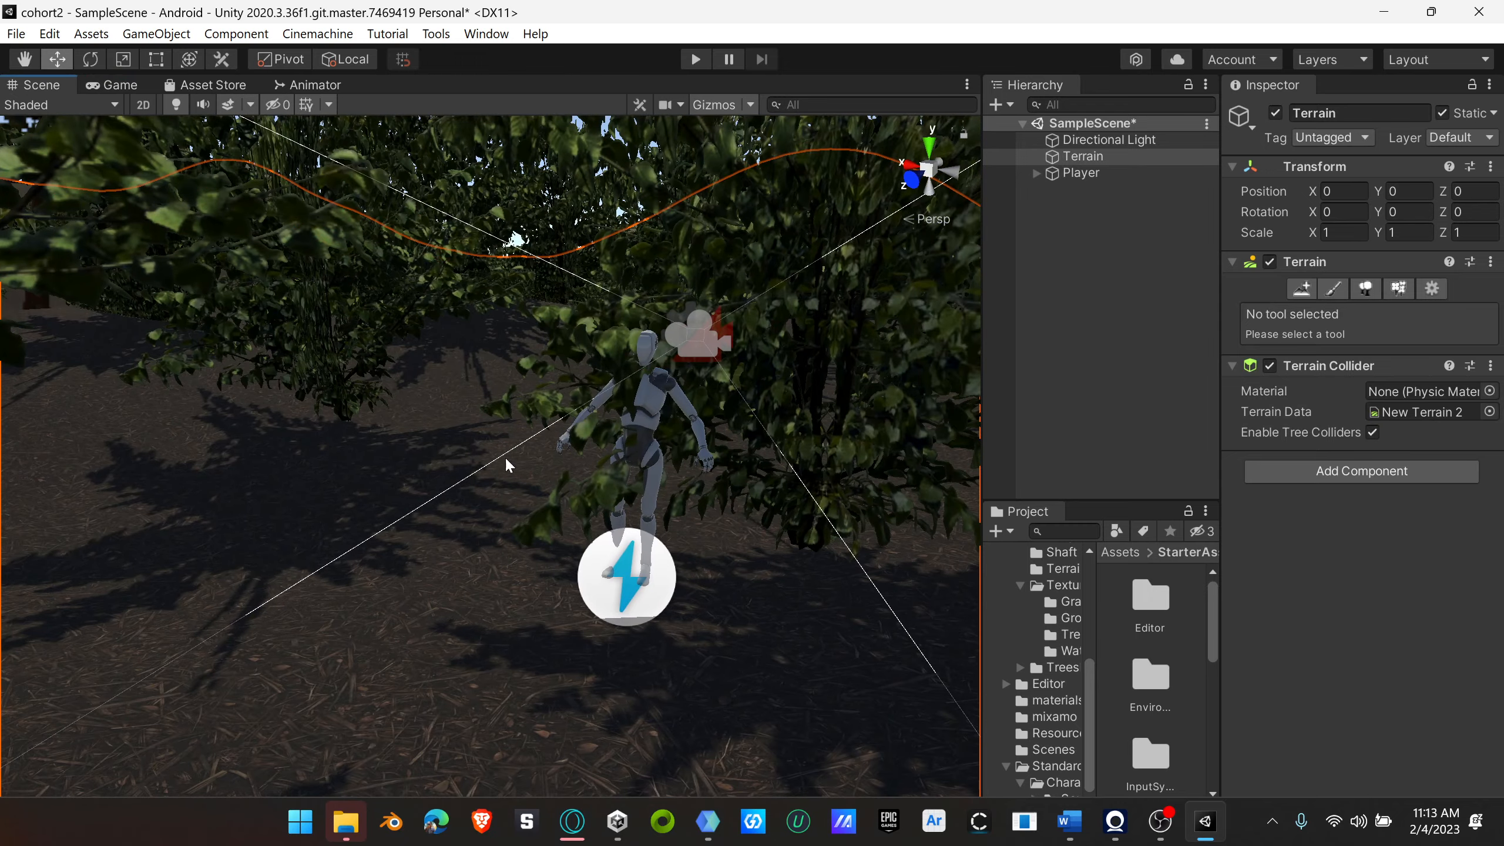
pyautogui.scroll(4, 649, 441)
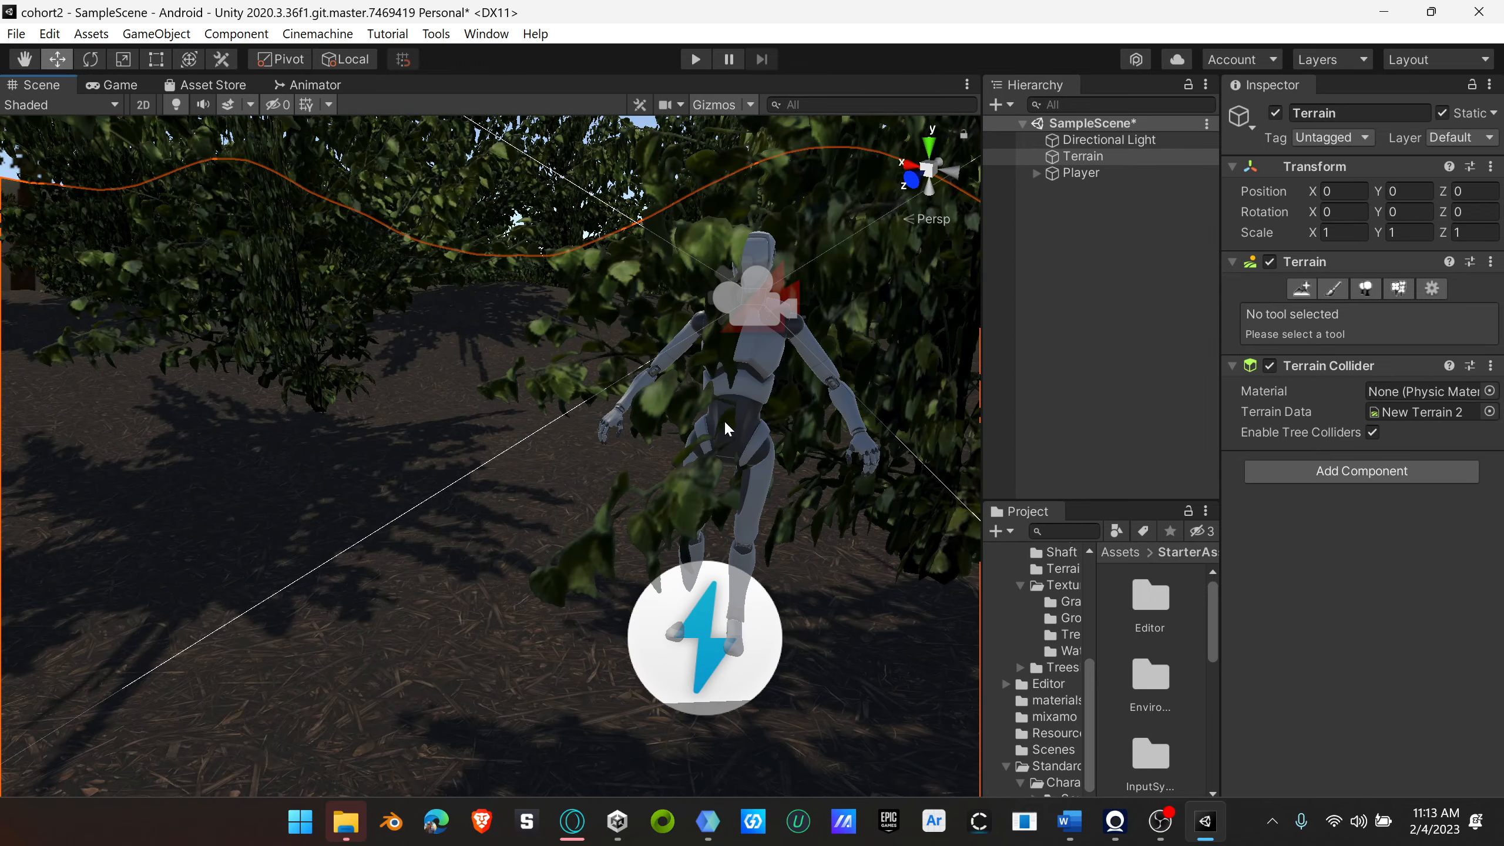
pyautogui.moveTo(727, 428); pyautogui.dragTo(643, 422, button='middle')
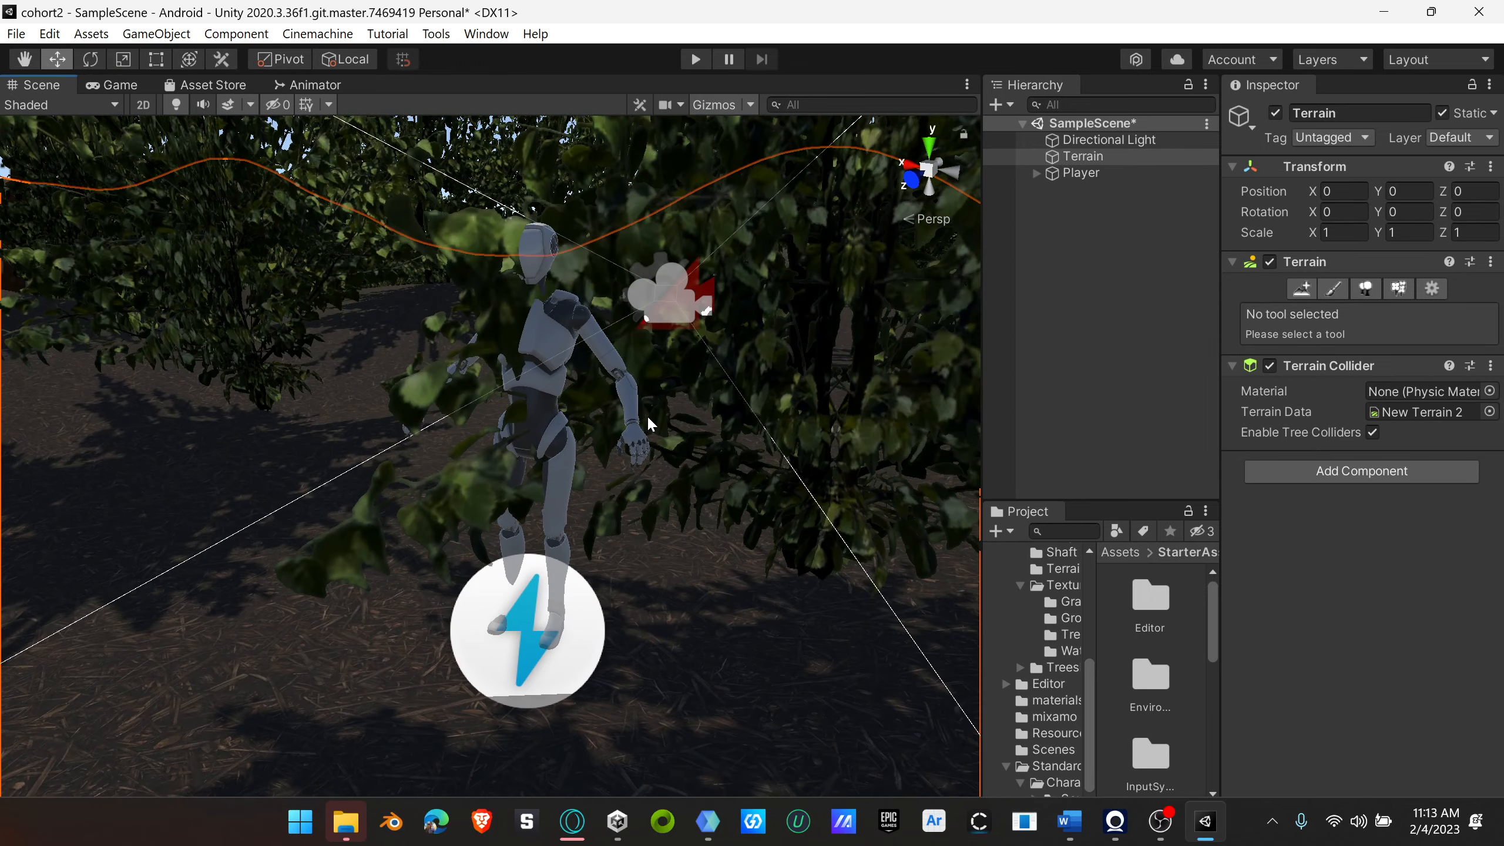
# Step: Switch to Google Drive in the Opera browser and dismiss the upload notice in the Standard Asset folder
pyautogui.click(571, 829)
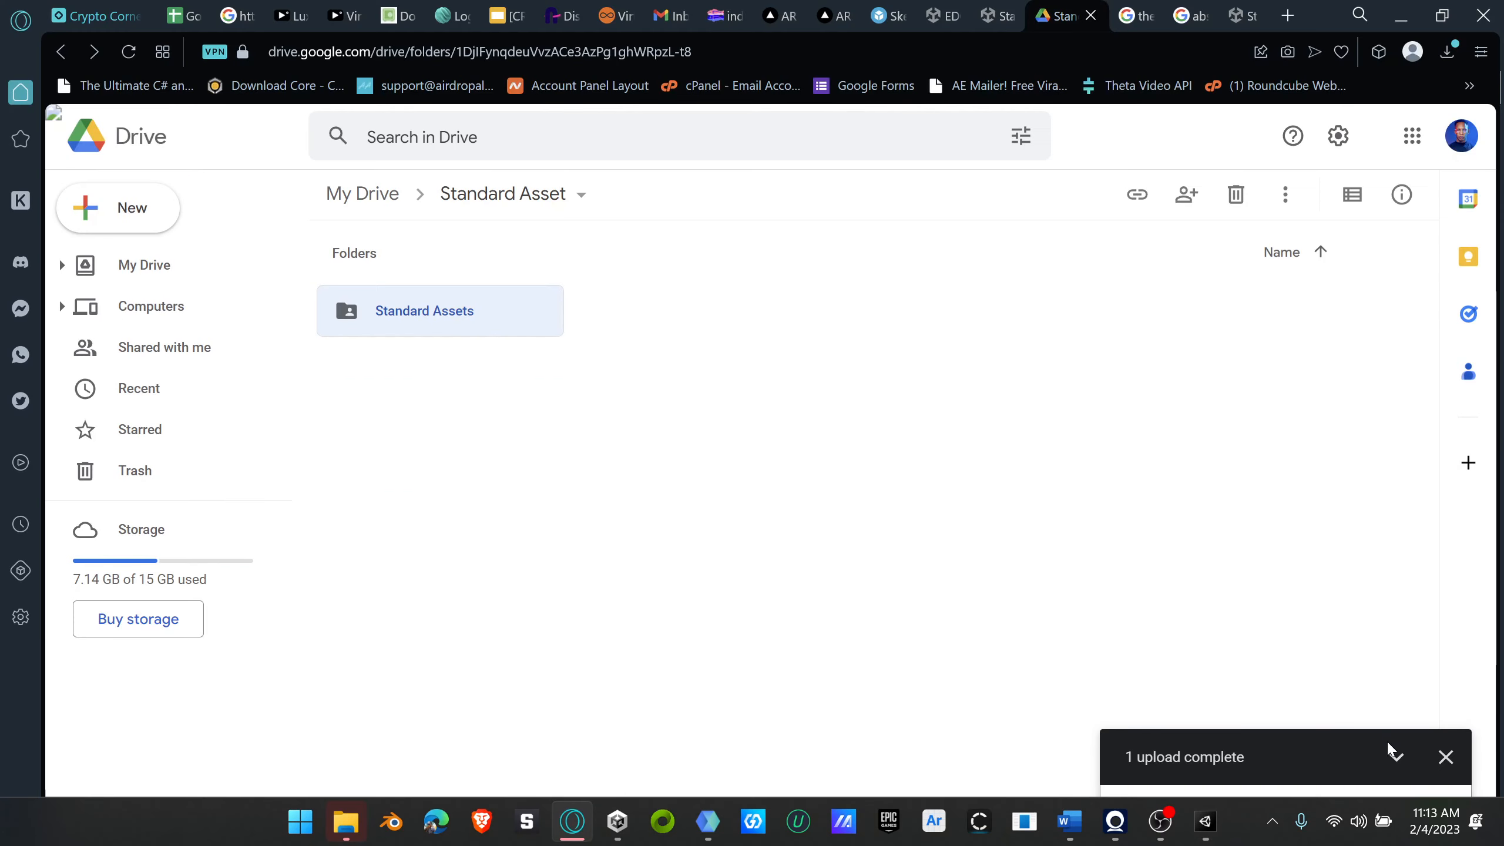
pyautogui.click(1446, 758)
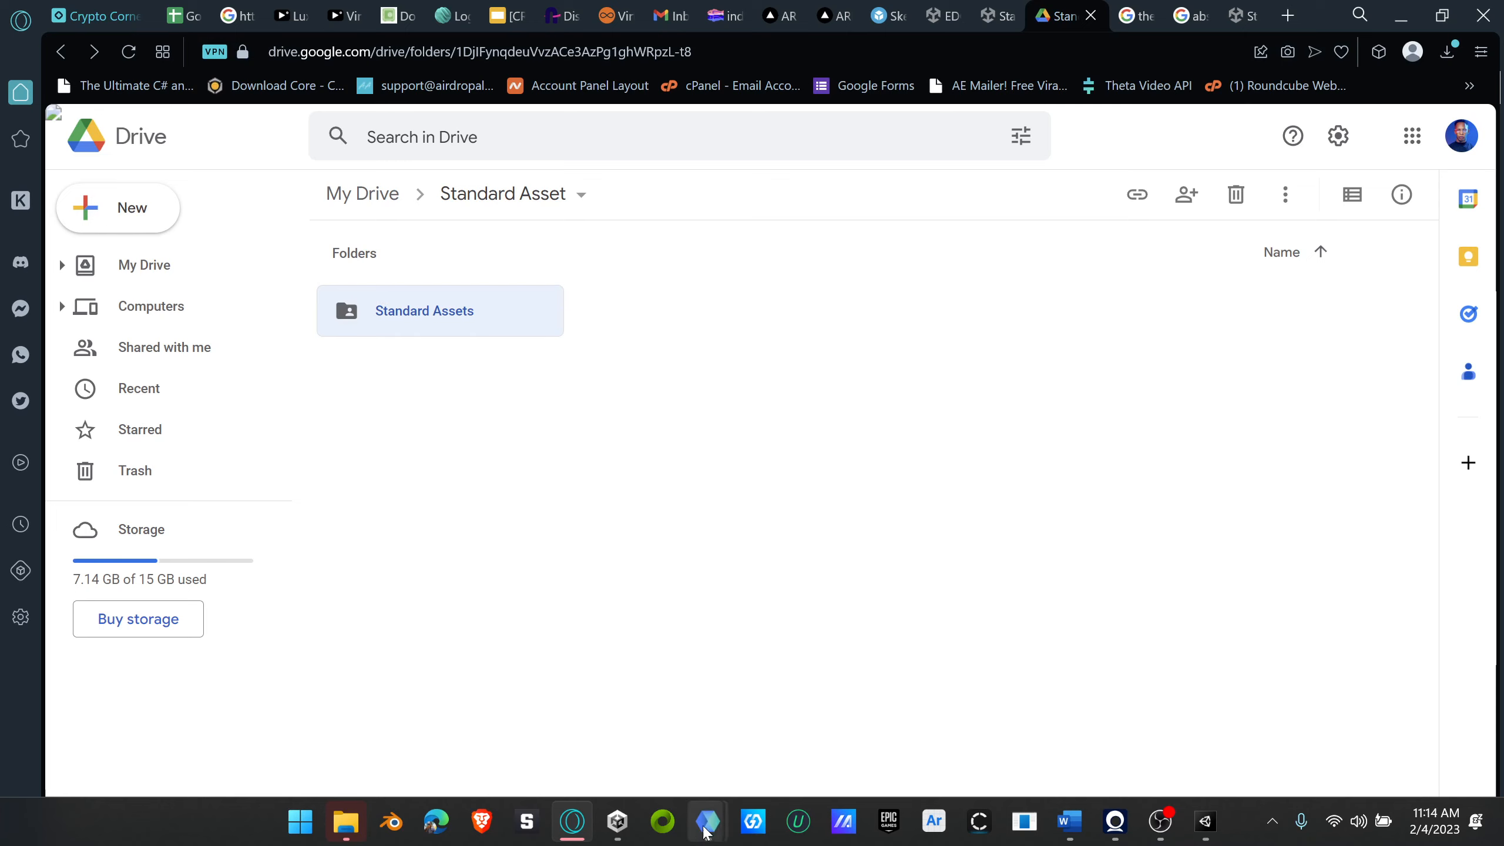
# Step: Switch to the Google Meet call and resend the previously shared Google Drive folder link in the in-call messages
pyautogui.moveTo(707, 821)
pyautogui.click(602, 719)
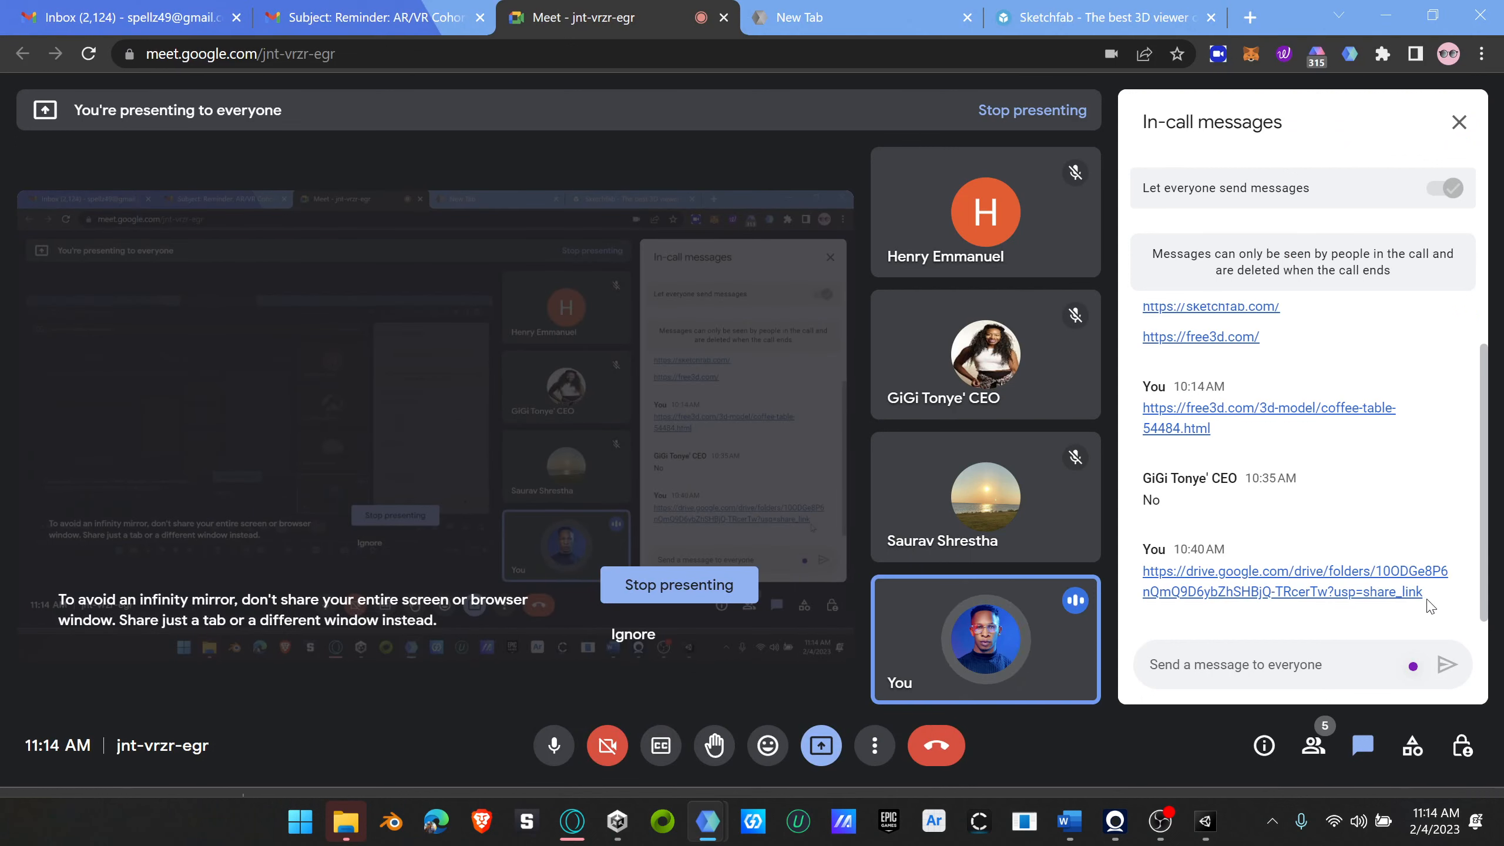
pyautogui.moveTo(1424, 592); pyautogui.dragTo(1132, 575)
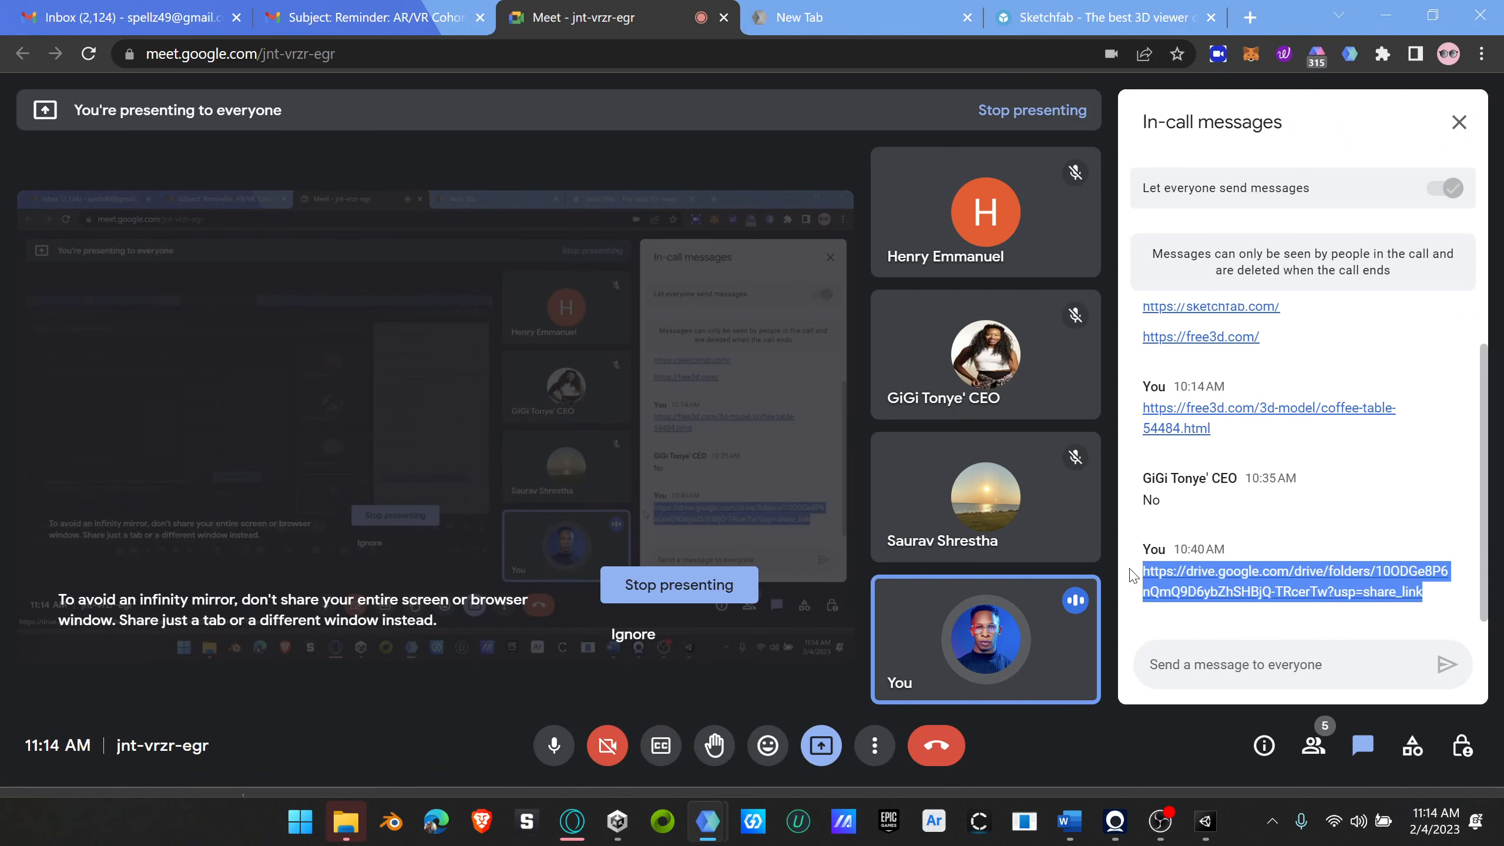
pyautogui.rightClick(1222, 579)
pyautogui.click(993, 438)
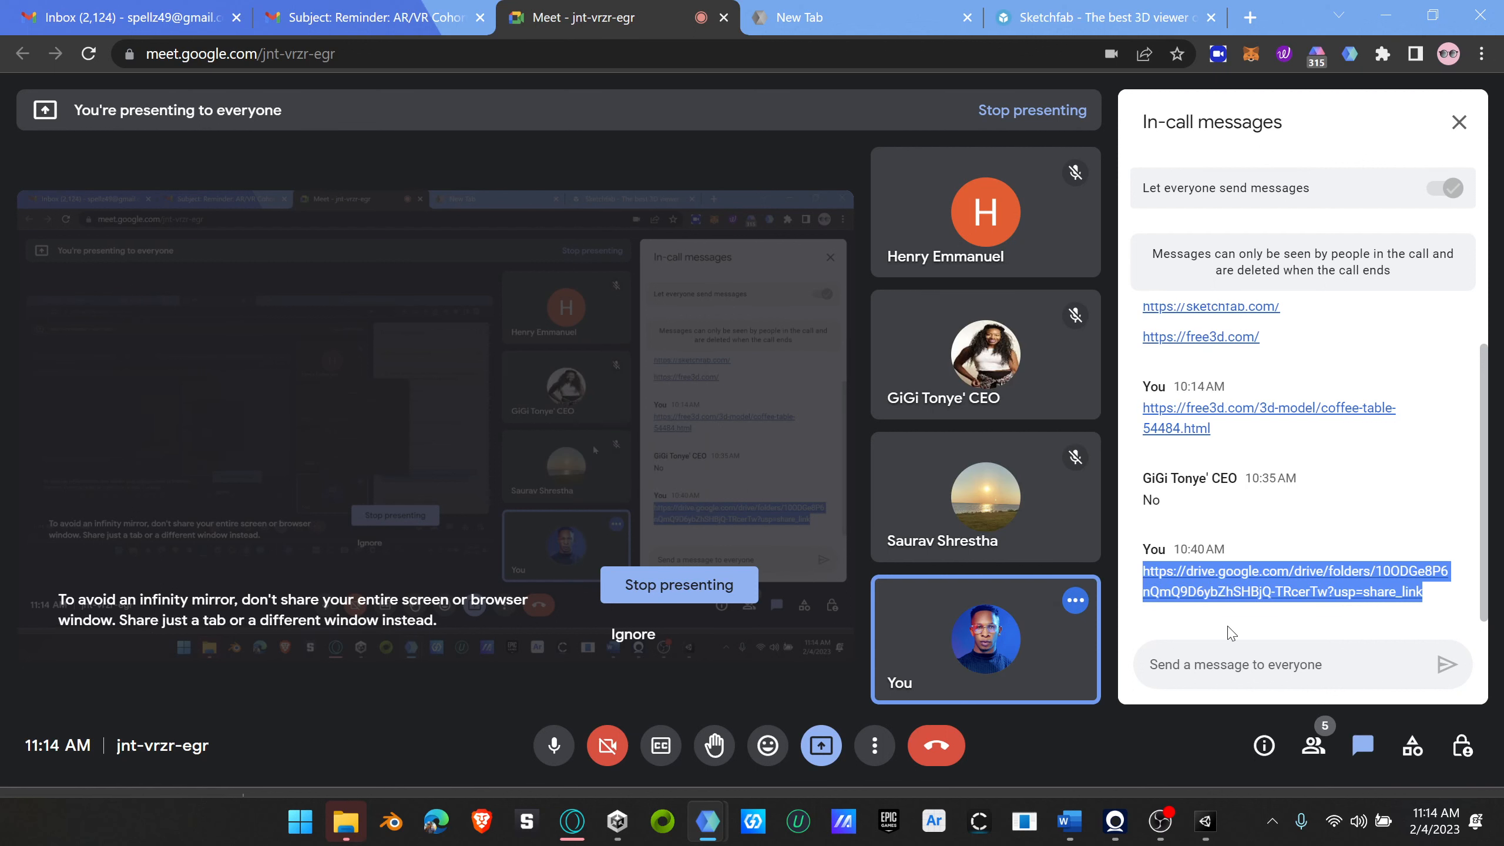
pyautogui.click(1240, 662)
pyautogui.hotkey('ctrl', 'v')
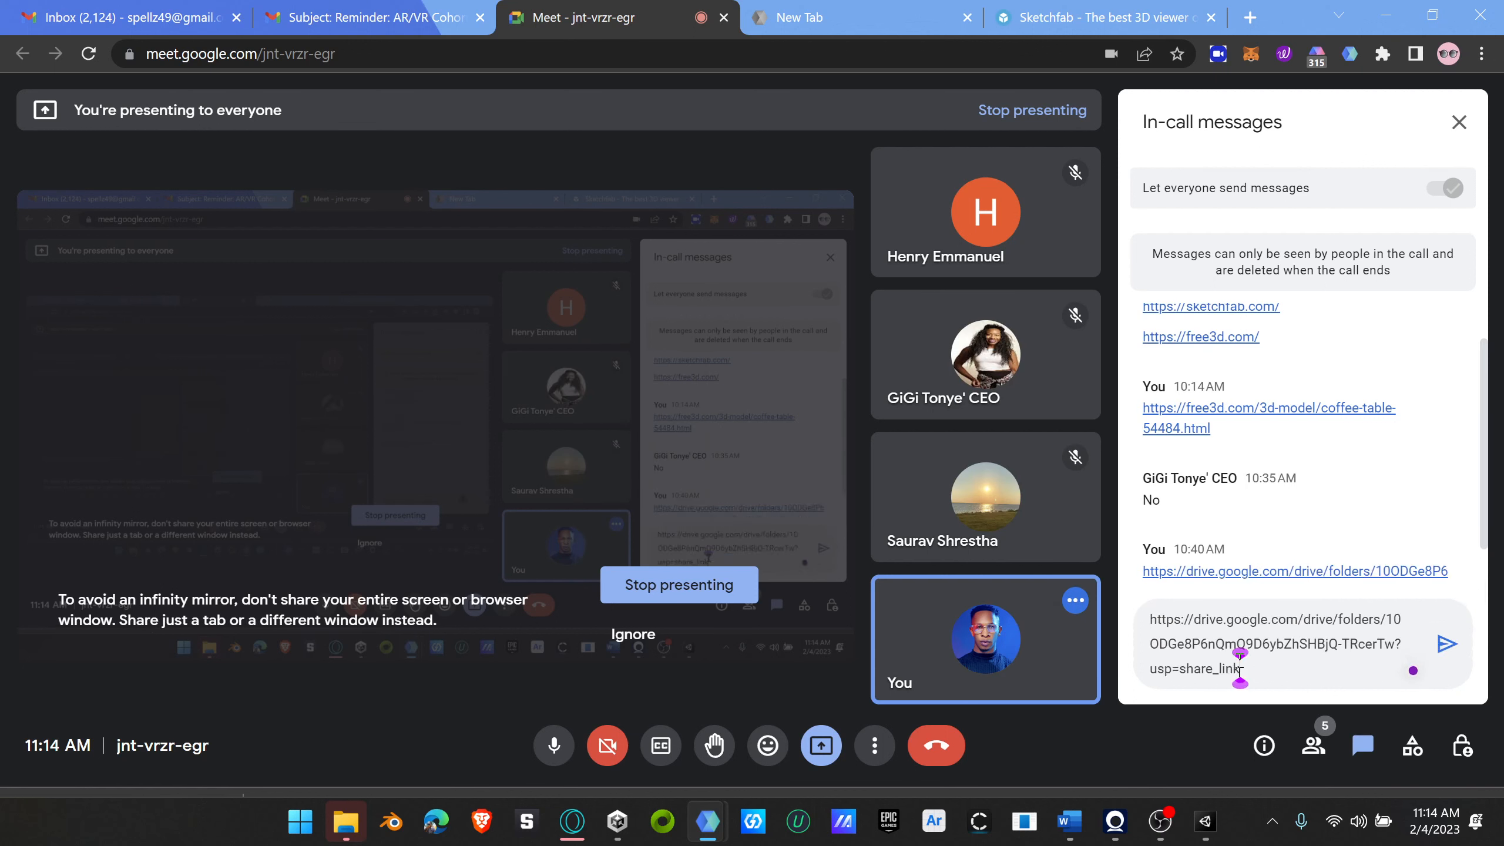
pyautogui.press('Return')
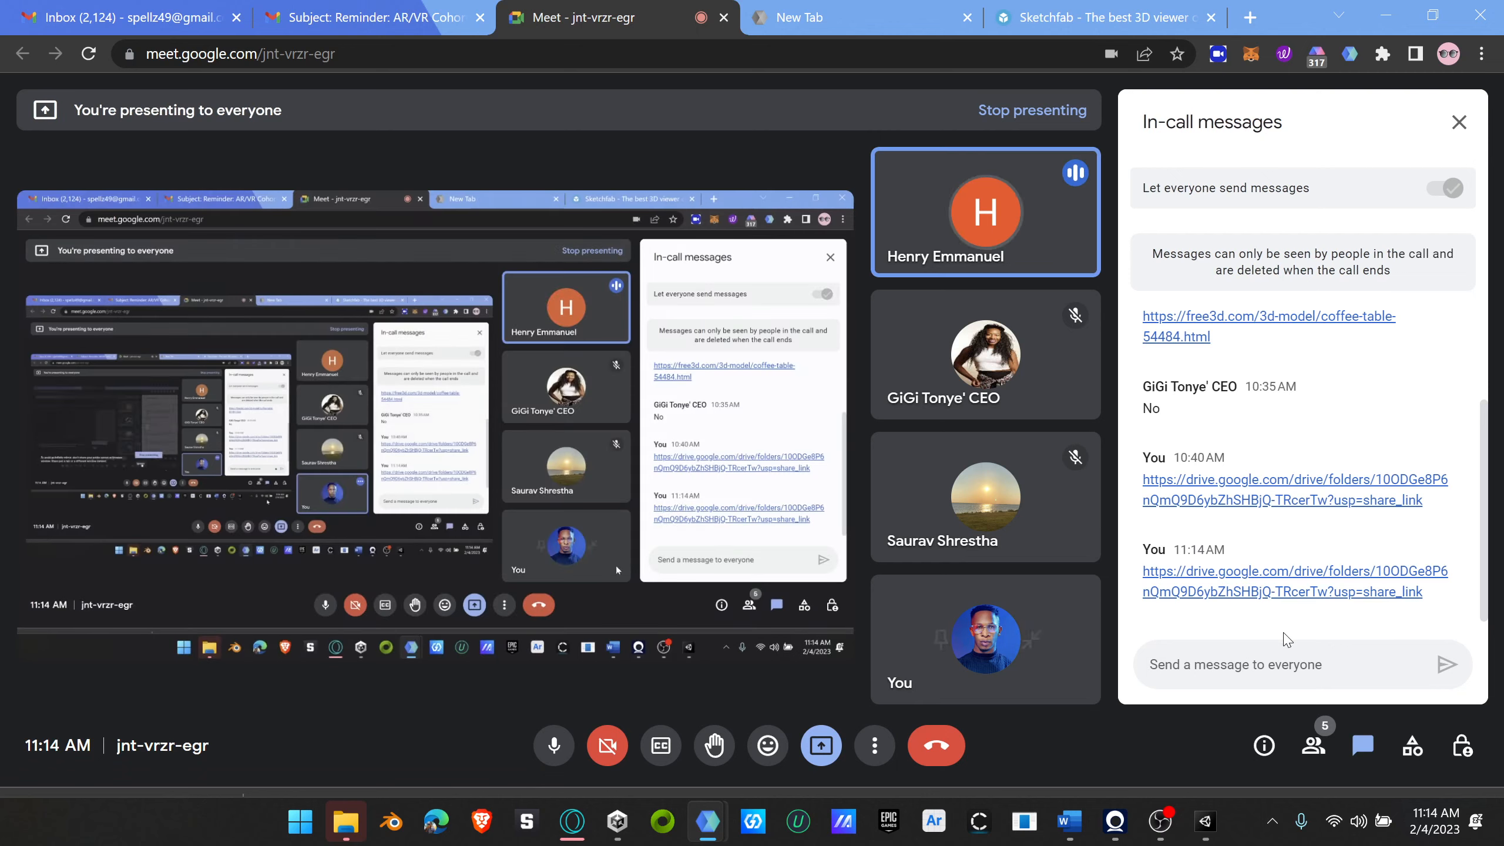
# Step: Return to Unity and look over the terrain around the character, from the bushes to the redwoods and hills
pyautogui.click(1206, 822)
pyautogui.scroll(-8, 719, 527)
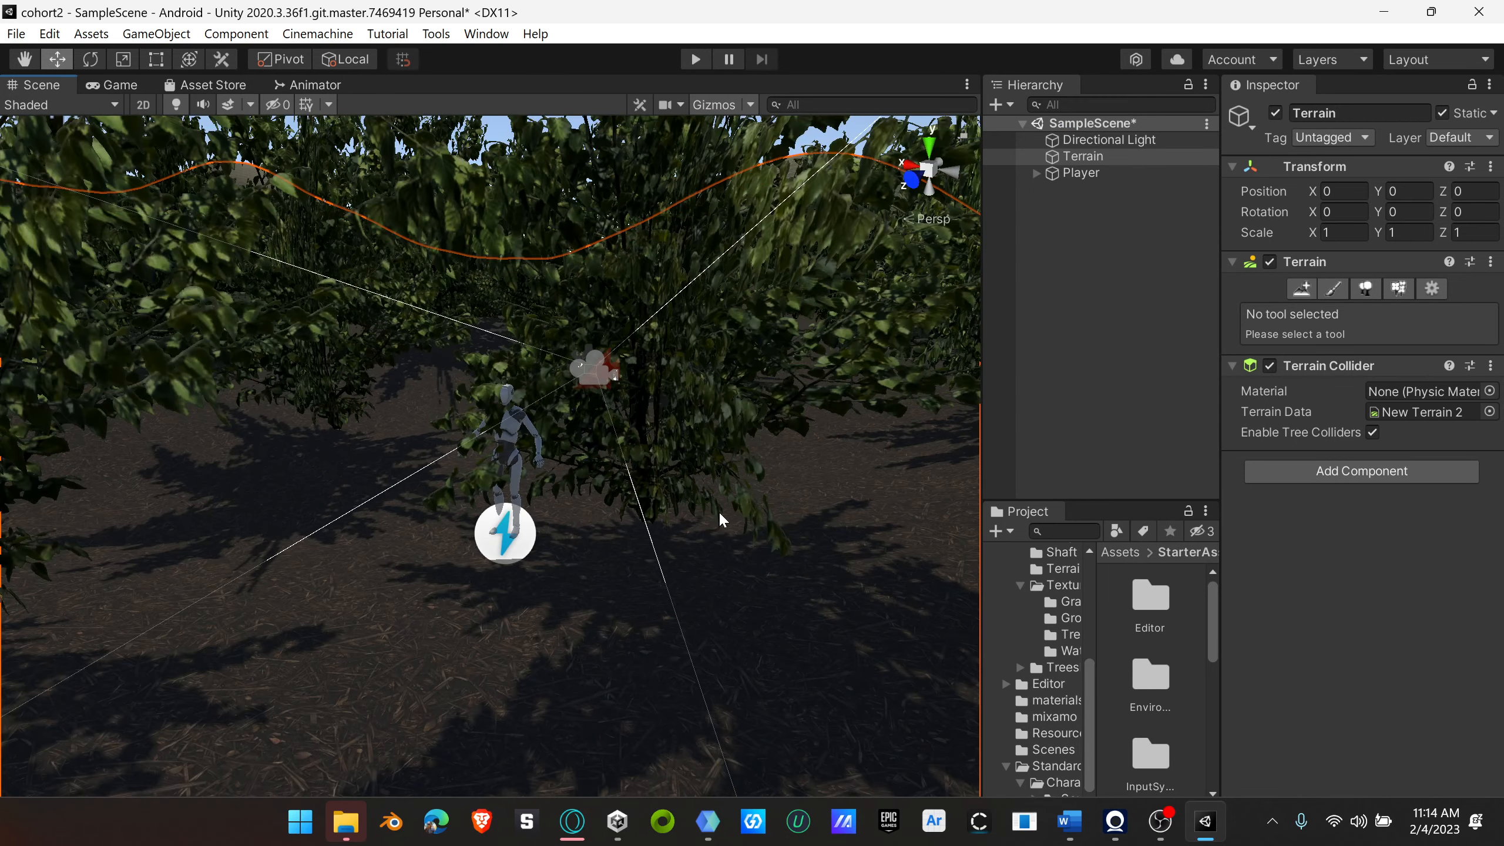
pyautogui.scroll(5, 717, 516)
pyautogui.scroll(-4, 725, 524)
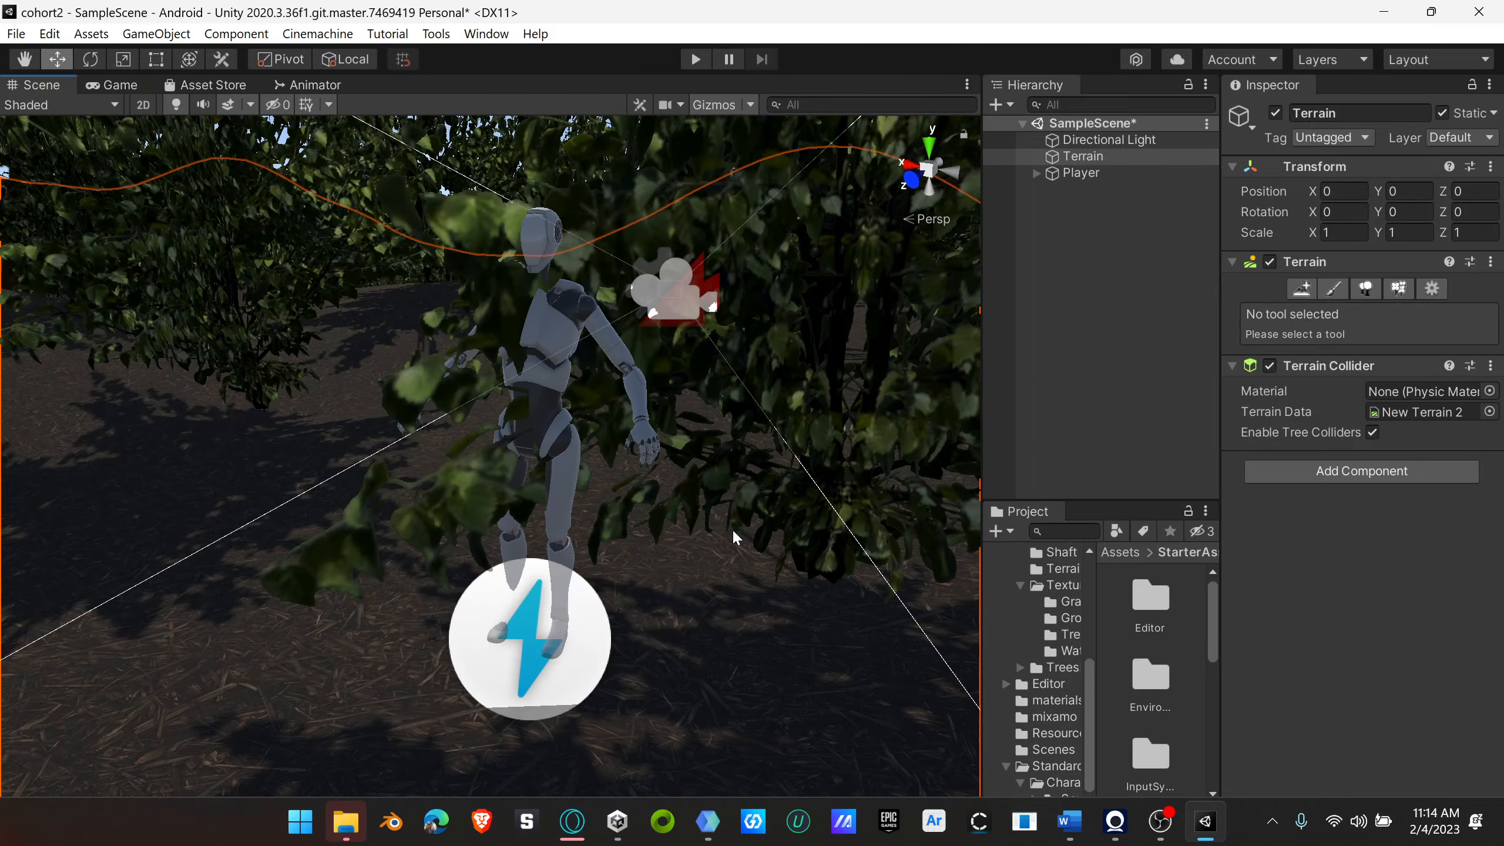
pyautogui.scroll(-10, 740, 537)
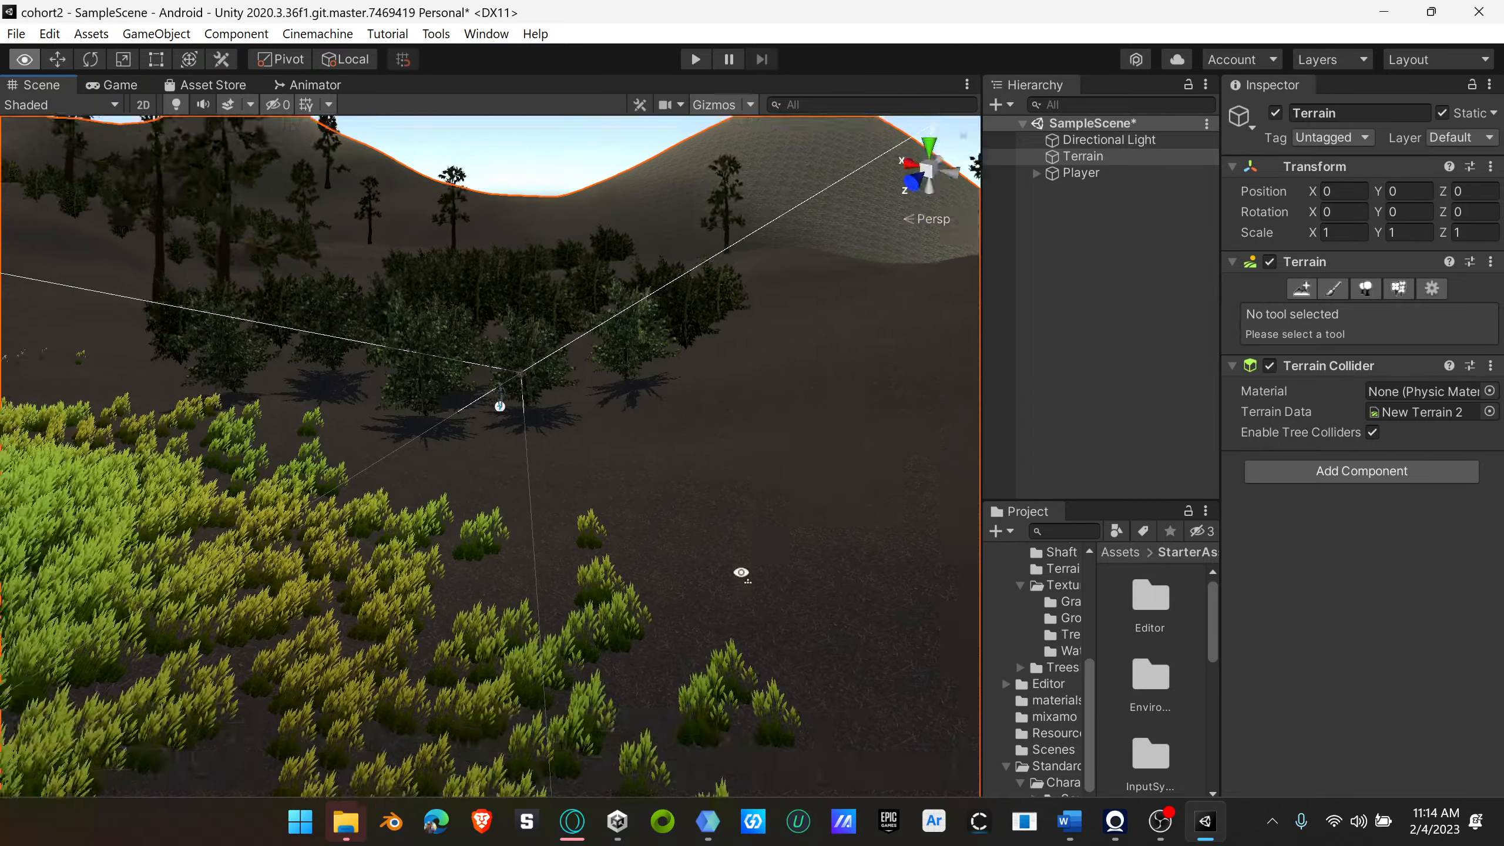
pyautogui.moveTo(741, 573); pyautogui.dragTo(277, 498, button='right')
pyautogui.scroll(-6, 752, 474)
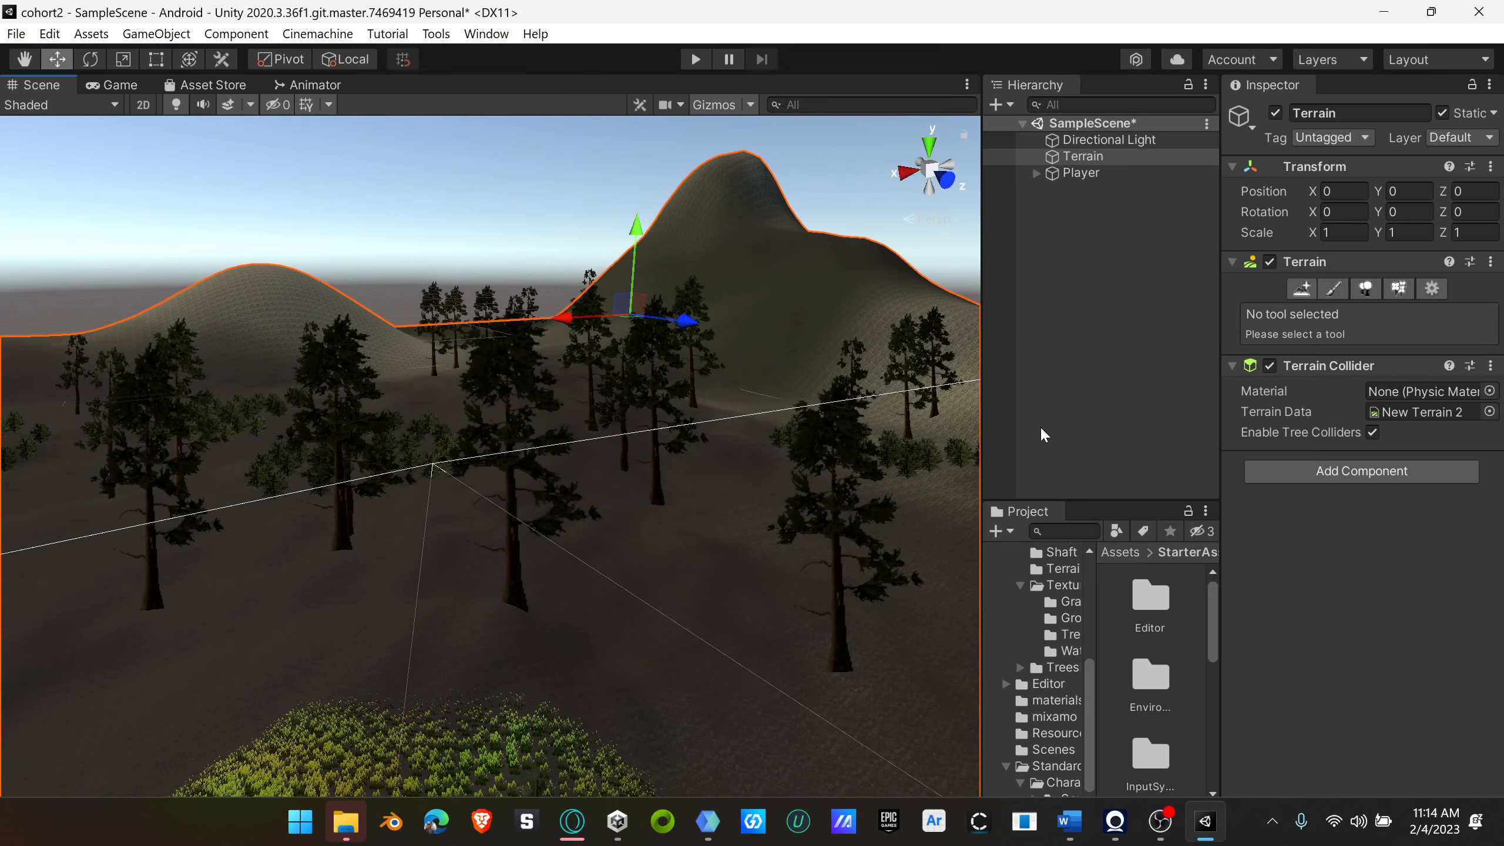
# Step: Set the Terrain's paint tool to Raise or Lower Terrain with the soft round brush at size 42
pyautogui.click(1091, 158)
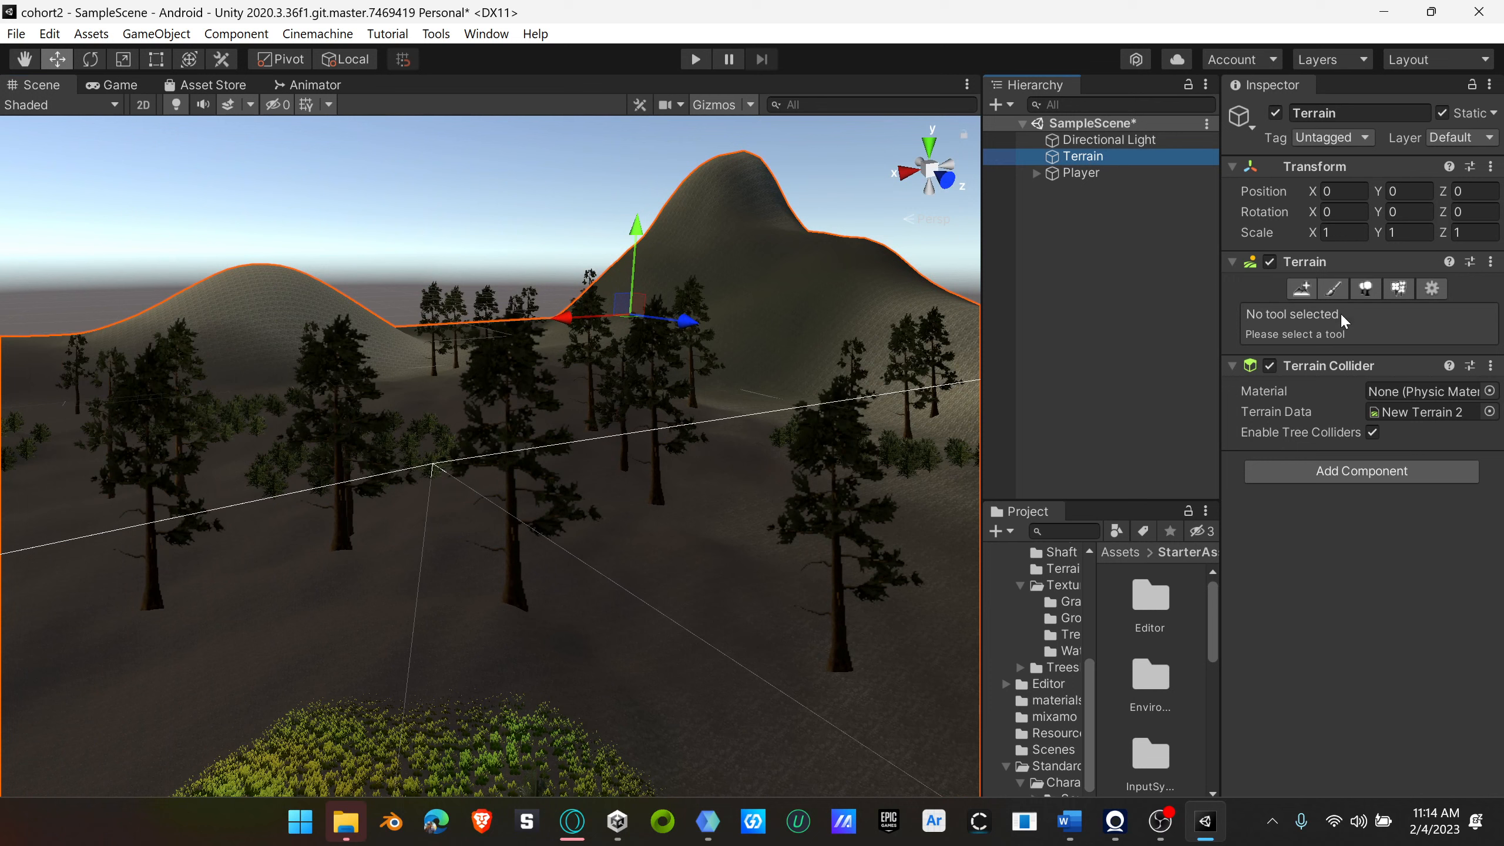
pyautogui.click(1333, 290)
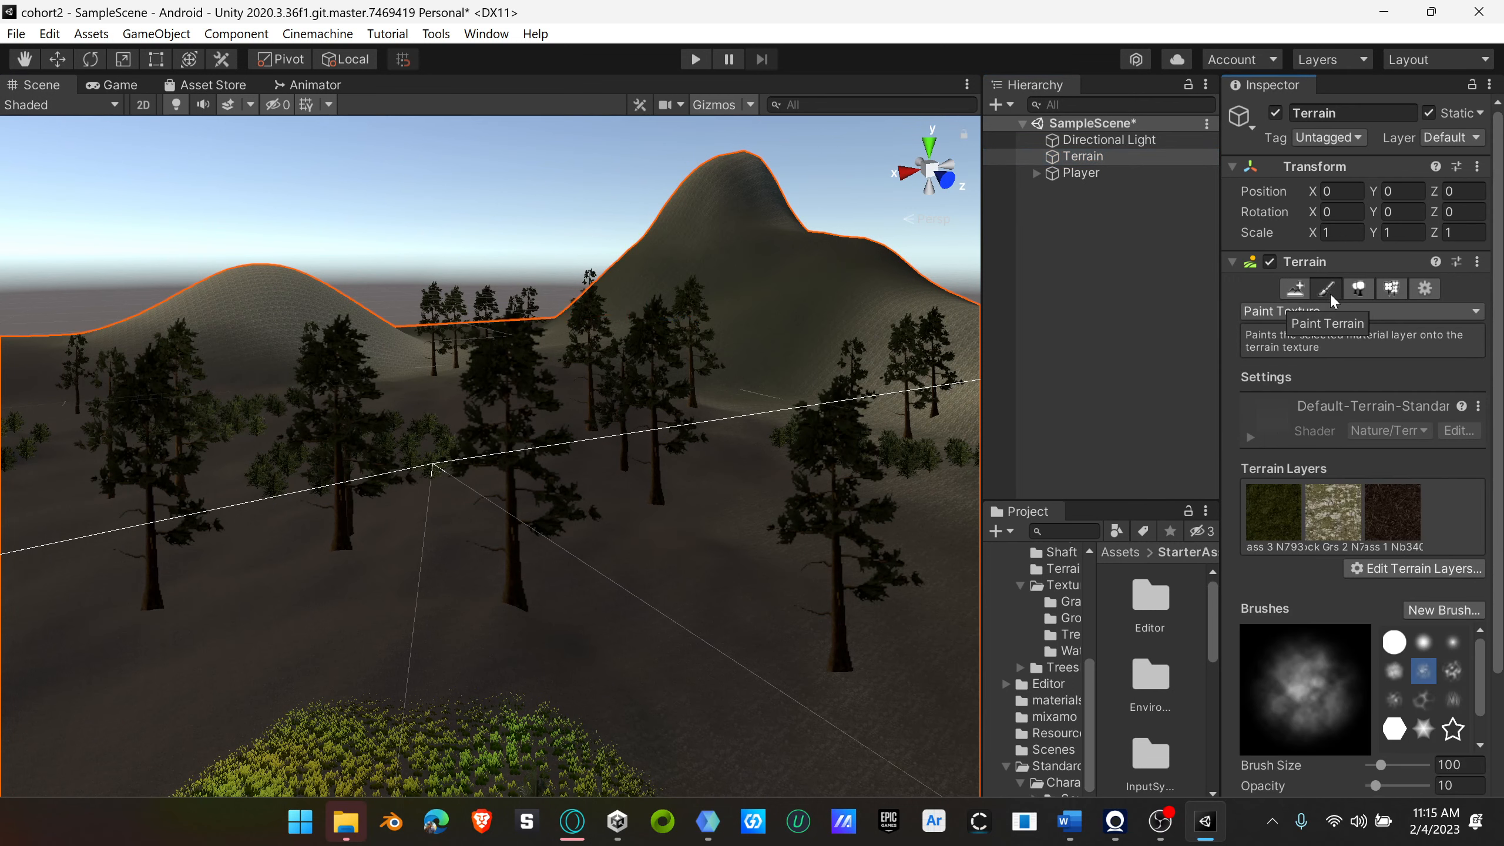
pyautogui.click(1336, 314)
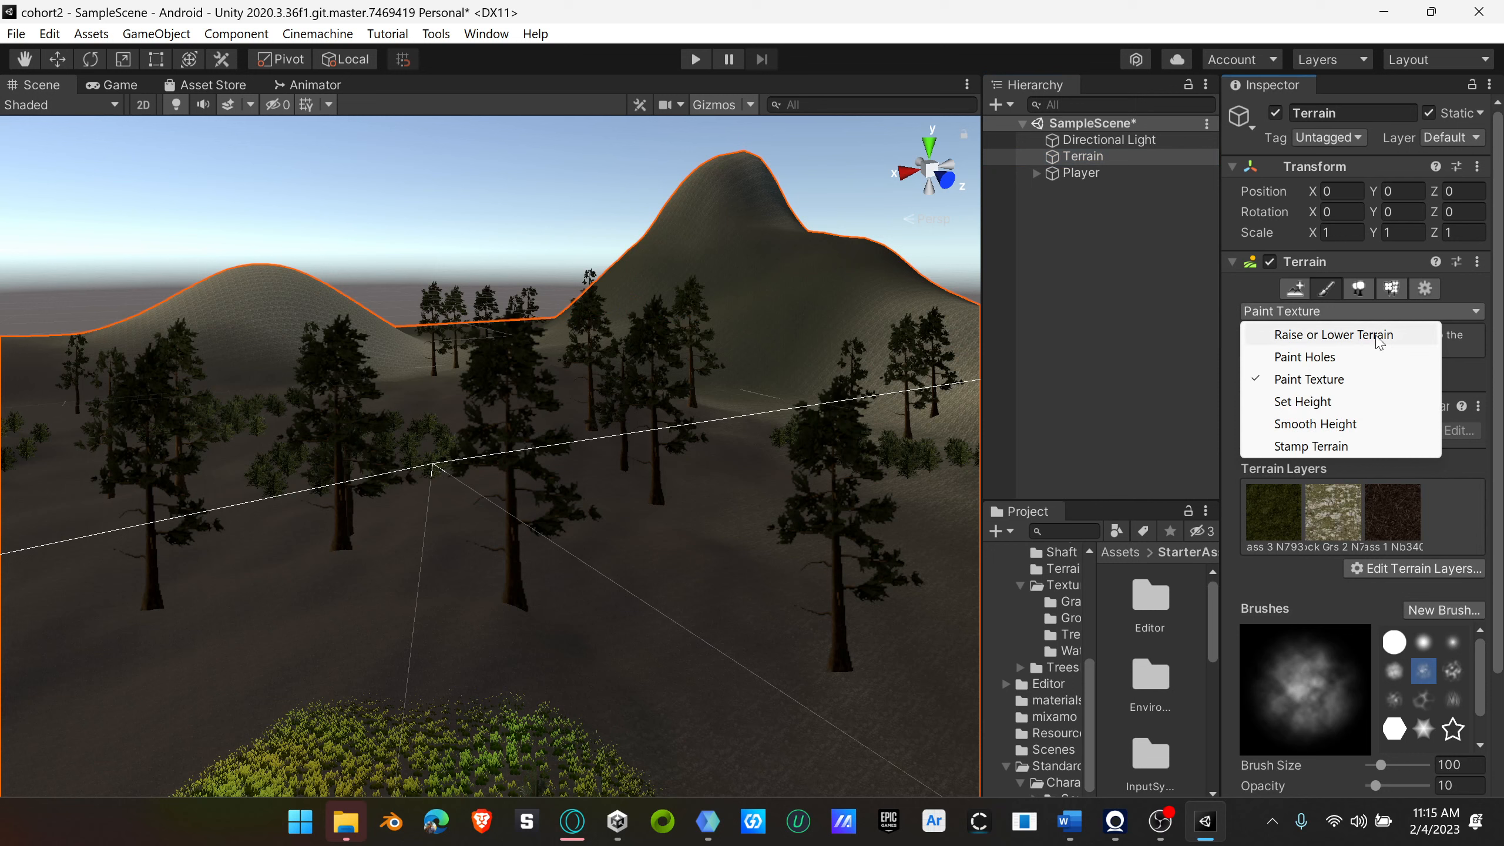
pyautogui.click(1343, 335)
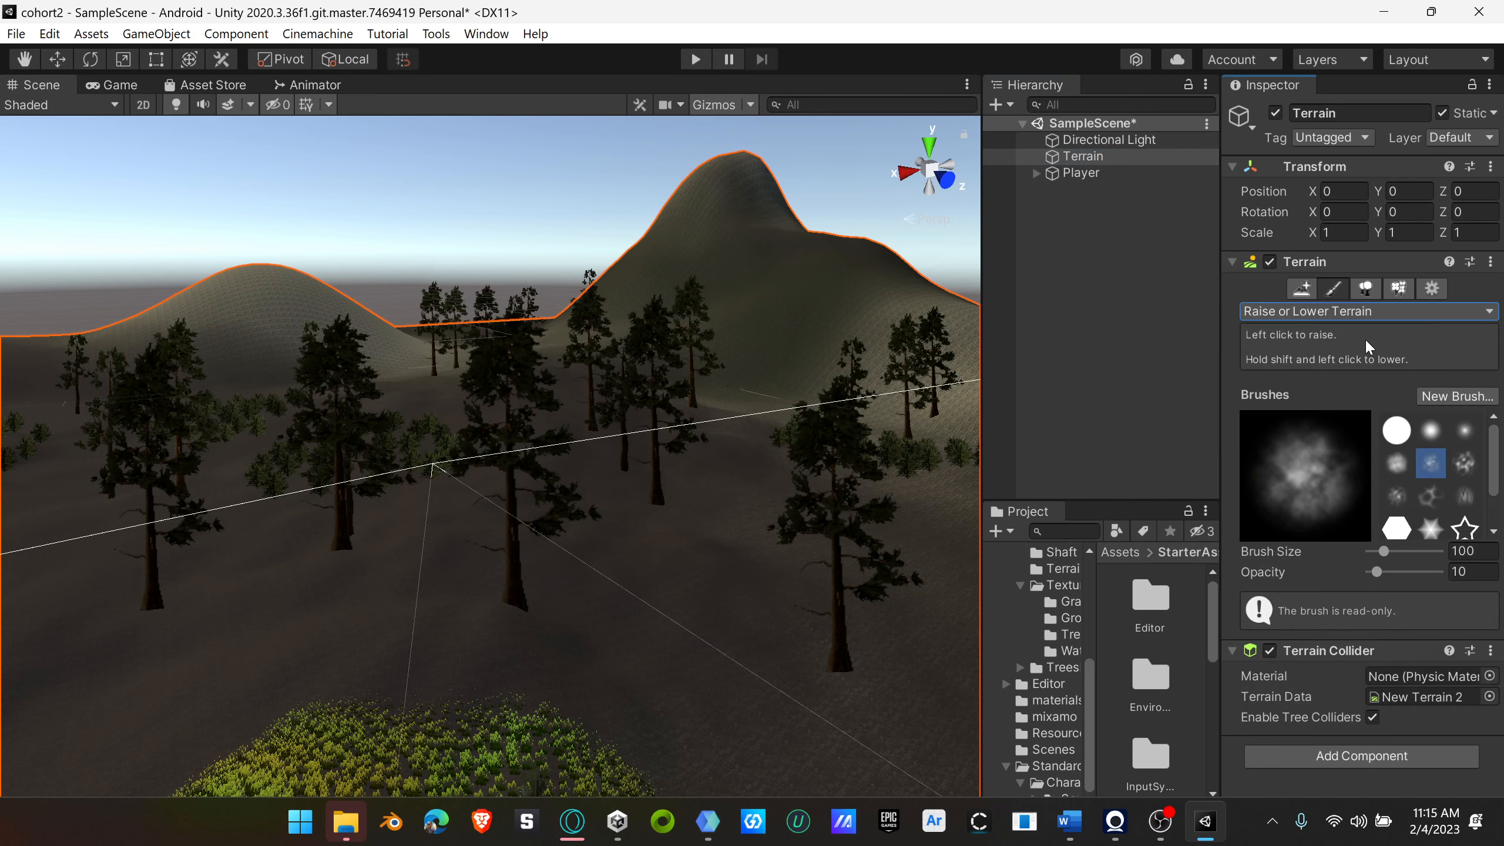
pyautogui.click(1432, 436)
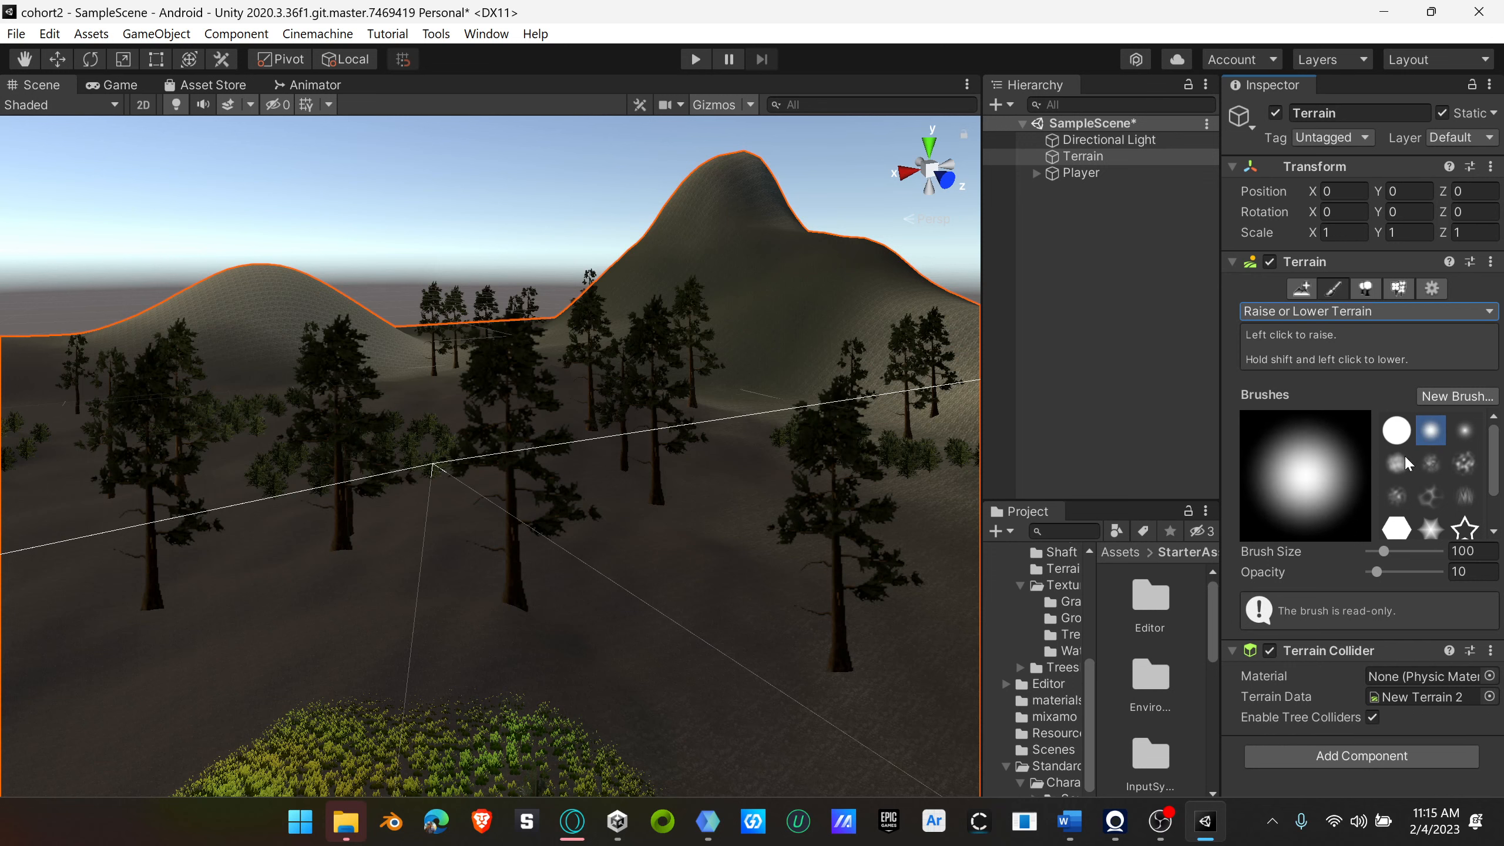
pyautogui.moveTo(1387, 551); pyautogui.dragTo(1378, 552)
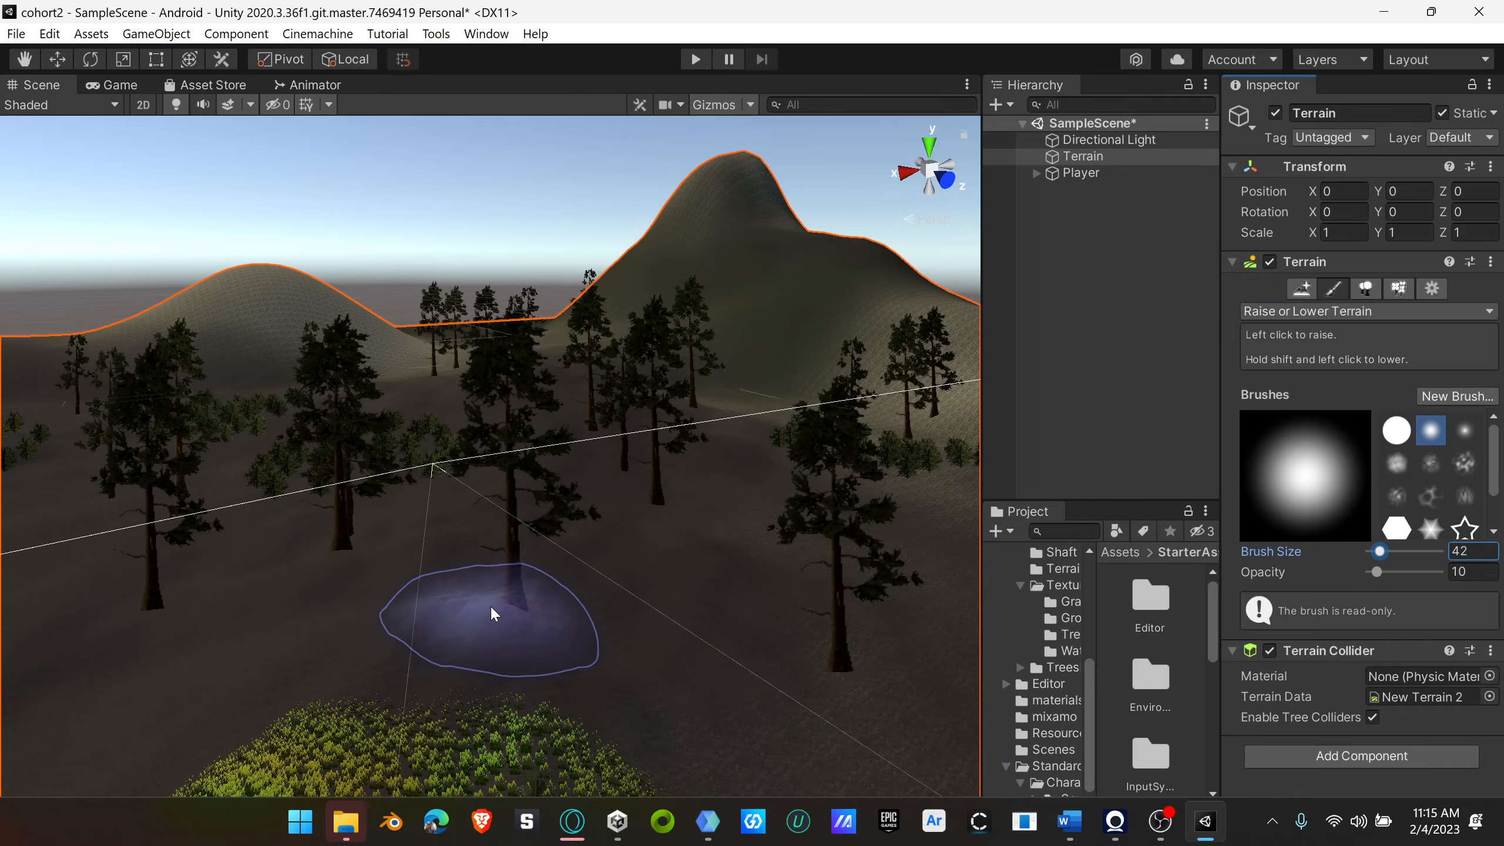
# Step: Try to dig a hollow next to the redwood on the grassy mound using the soft round brush at size 42, undoing each stroke
pyautogui.scroll(-3, 496, 609)
pyautogui.scroll(4, 502, 614)
pyautogui.scroll(-3, 501, 614)
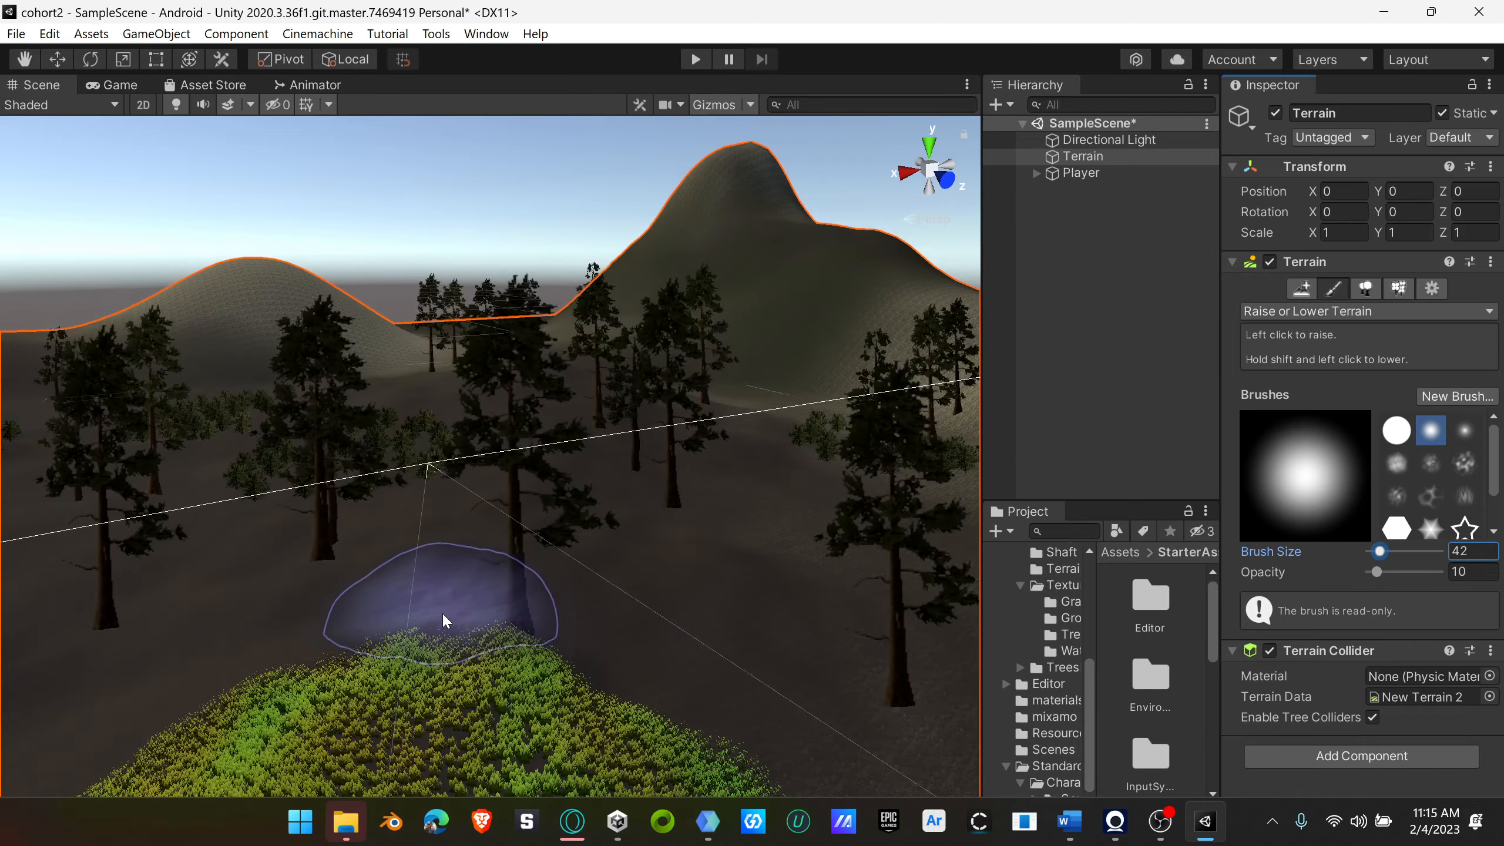
pyautogui.moveTo(443, 618); pyautogui.dragTo(577, 609, button='right')
pyautogui.scroll(8, 583, 598)
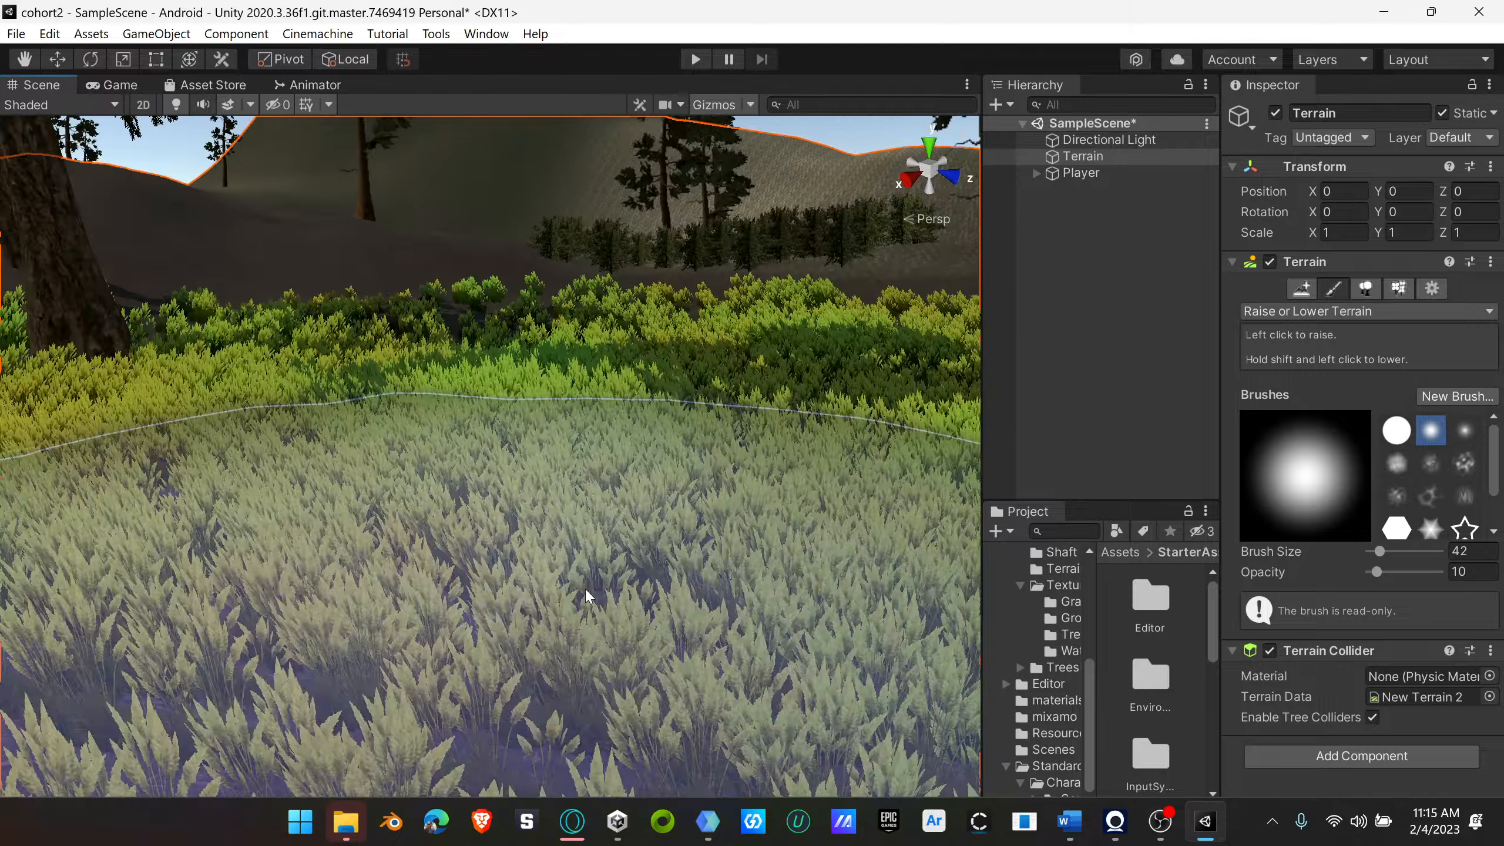
pyautogui.scroll(-6, 587, 595)
pyautogui.moveTo(564, 604)
pyautogui.mouseDown(button='right')
pyautogui.moveTo(531, 611)
pyautogui.moveTo(531, 586)
pyautogui.moveTo(126, 629)
pyautogui.mouseUp(button='right')
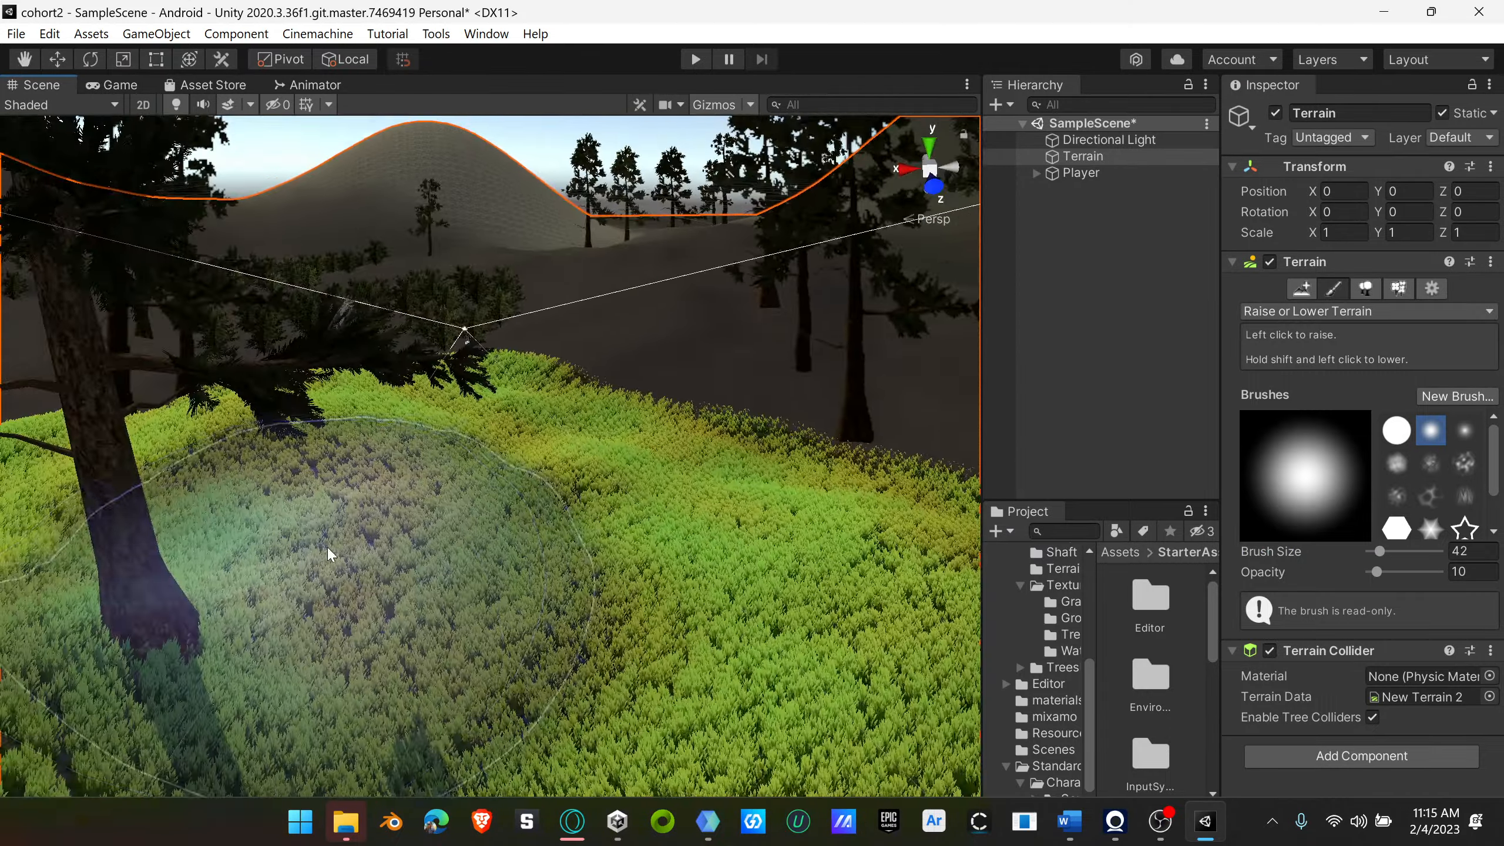
pyautogui.moveTo(329, 556)
pyautogui.mouseDown(button='right')
pyautogui.moveTo(204, 559)
pyautogui.moveTo(158, 544)
pyautogui.moveTo(177, 523)
pyautogui.mouseUp(button='right')
pyautogui.scroll(-4, 177, 523)
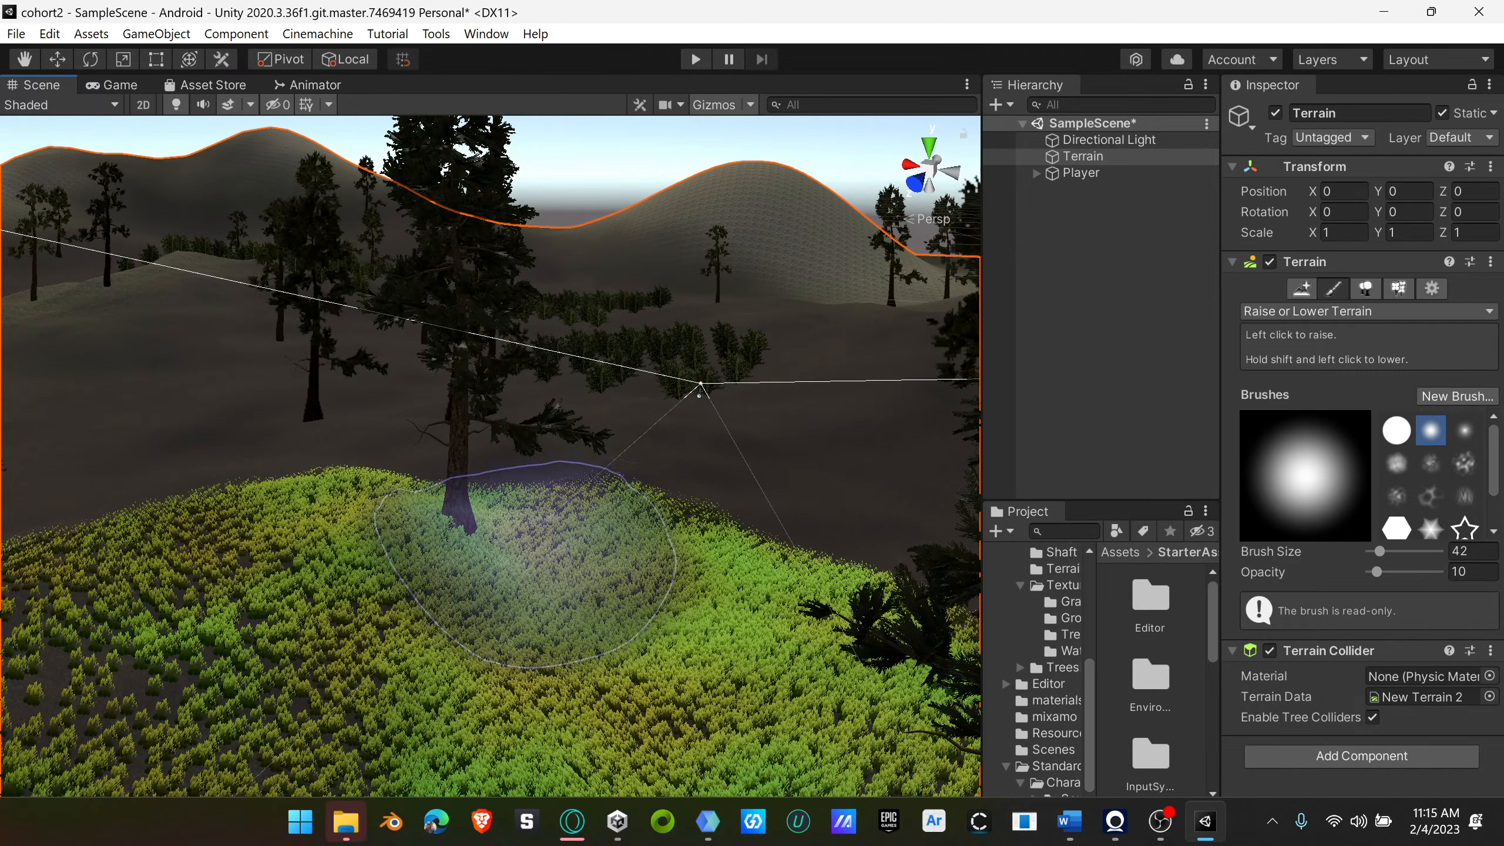
pyautogui.moveTo(713, 567)
pyautogui.keyDown('shift'); pyautogui.mouseDown()
pyautogui.moveTo(674, 581)
pyautogui.moveTo(695, 565)
pyautogui.mouseUp(); pyautogui.keyUp('shift')
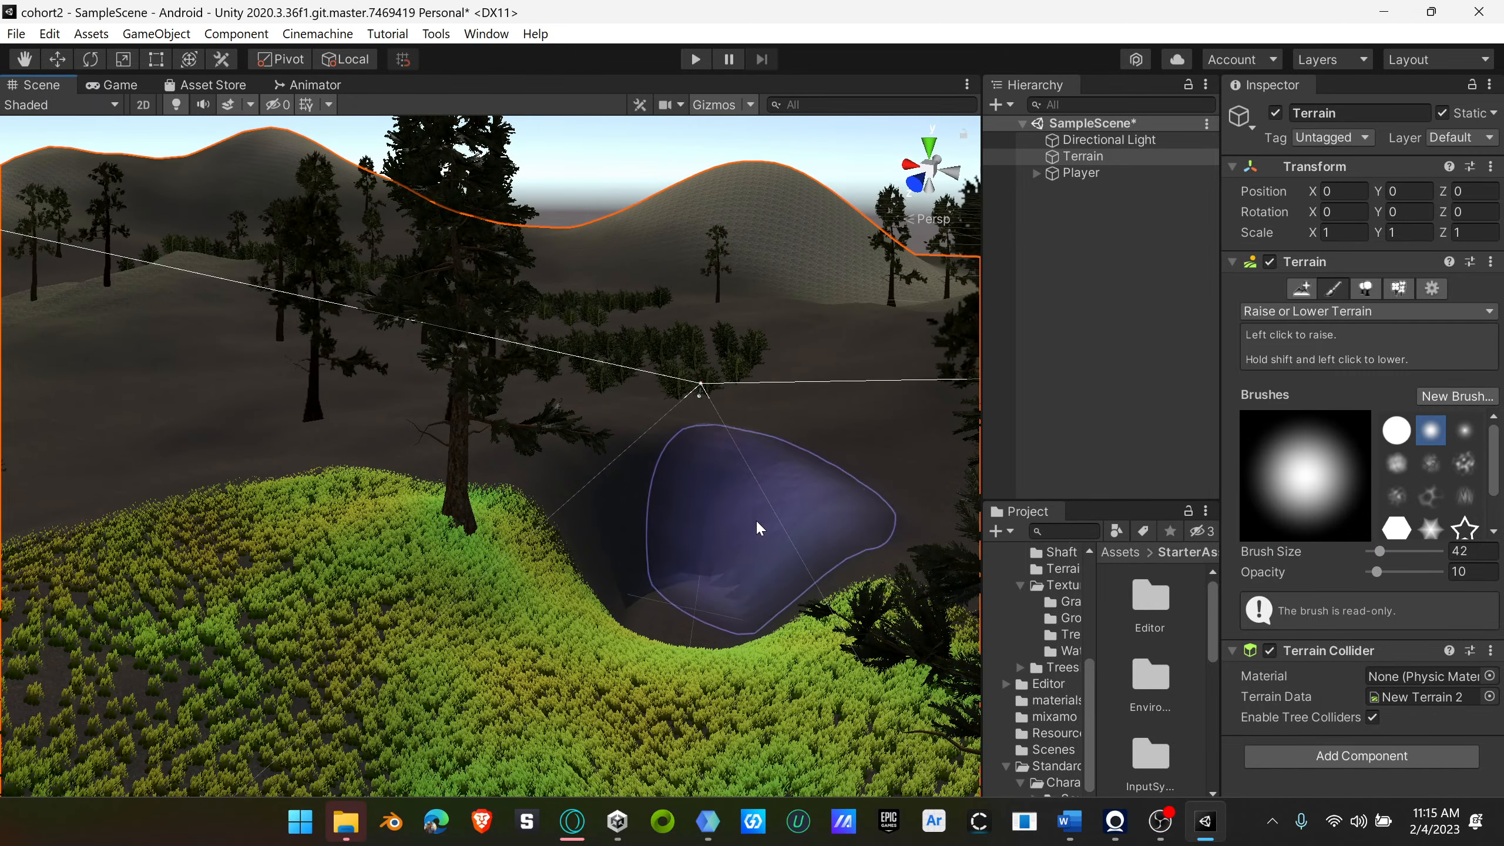
pyautogui.hotkey('ctrl', 'z')
pyautogui.moveTo(688, 538)
pyautogui.keyDown('shift'); pyautogui.mouseDown()
pyautogui.moveTo(591, 544)
pyautogui.moveTo(710, 557)
pyautogui.mouseUp(); pyautogui.keyUp('shift')
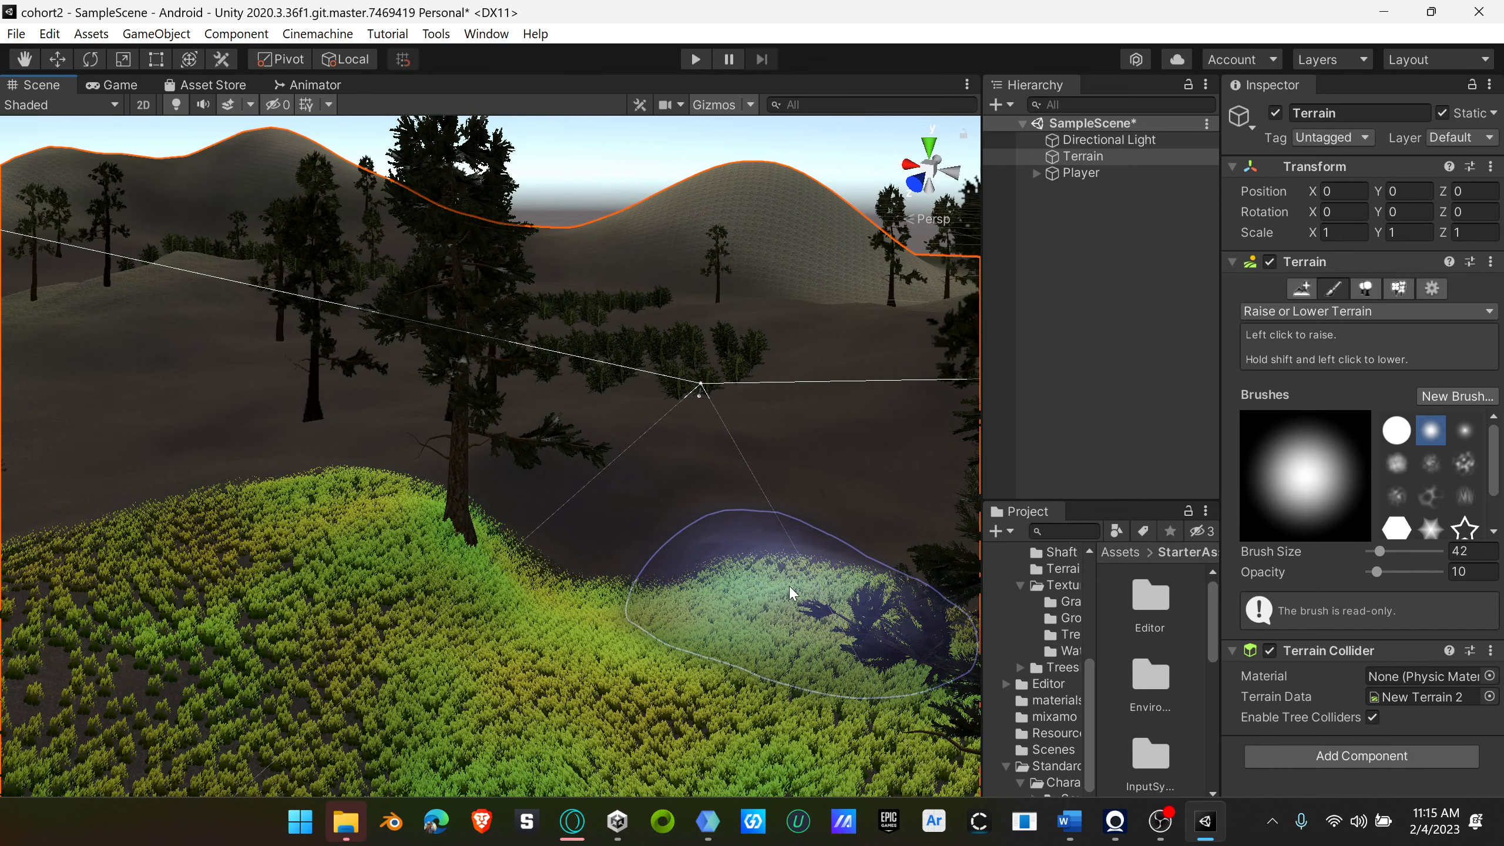
pyautogui.hotkey('ctrl', 'z')
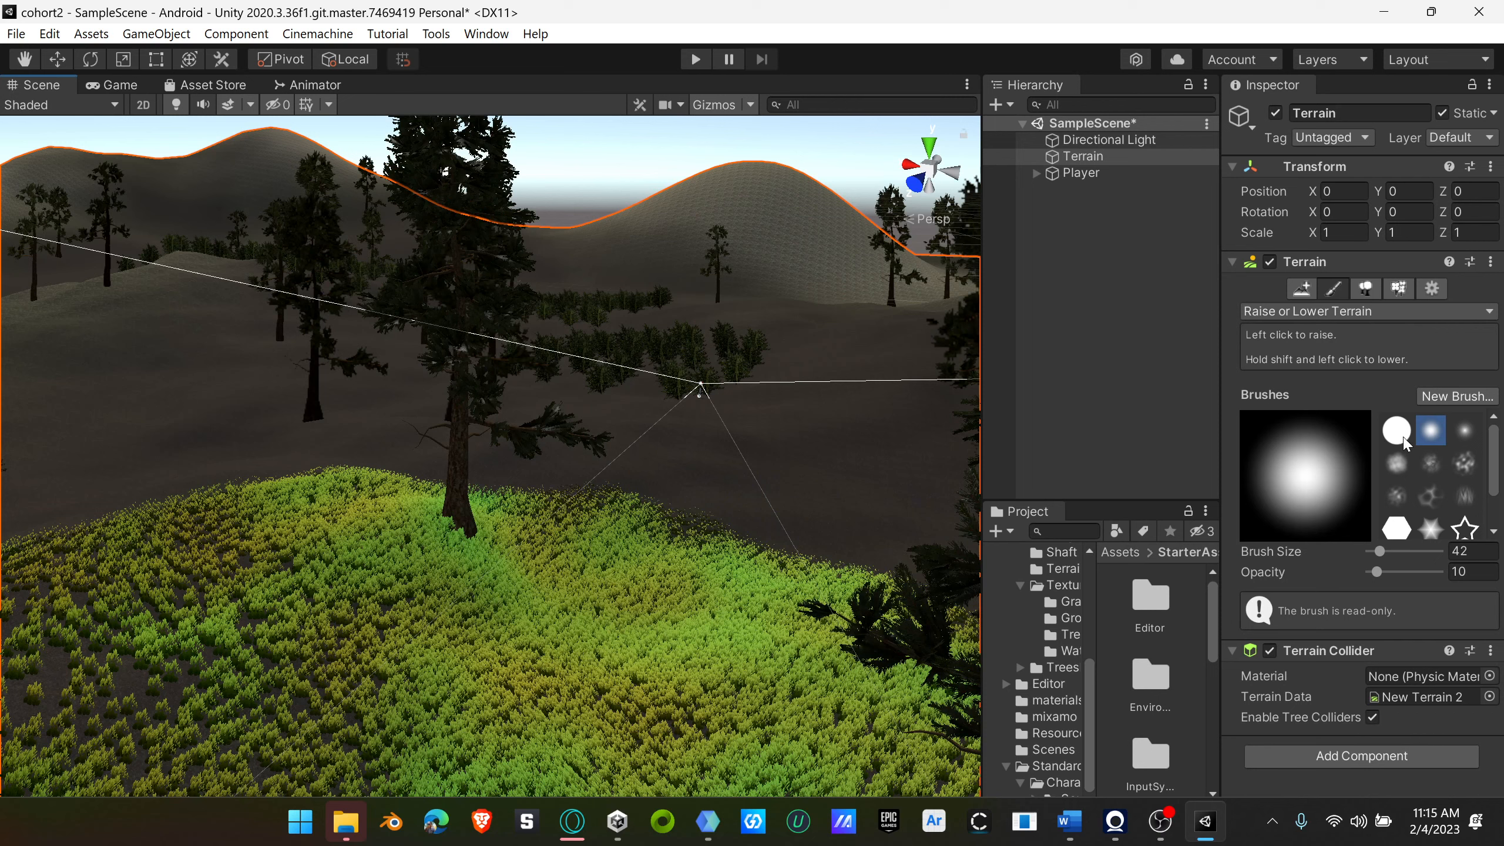
# Step: Try lowering the same ground beside the redwood with the hard-edged round brush, and undo the stroke
pyautogui.click(1397, 430)
pyautogui.moveTo(671, 537)
pyautogui.keyDown('shift'); pyautogui.mouseDown()
pyautogui.moveTo(637, 571)
pyautogui.moveTo(841, 569)
pyautogui.mouseUp(); pyautogui.keyUp('shift')
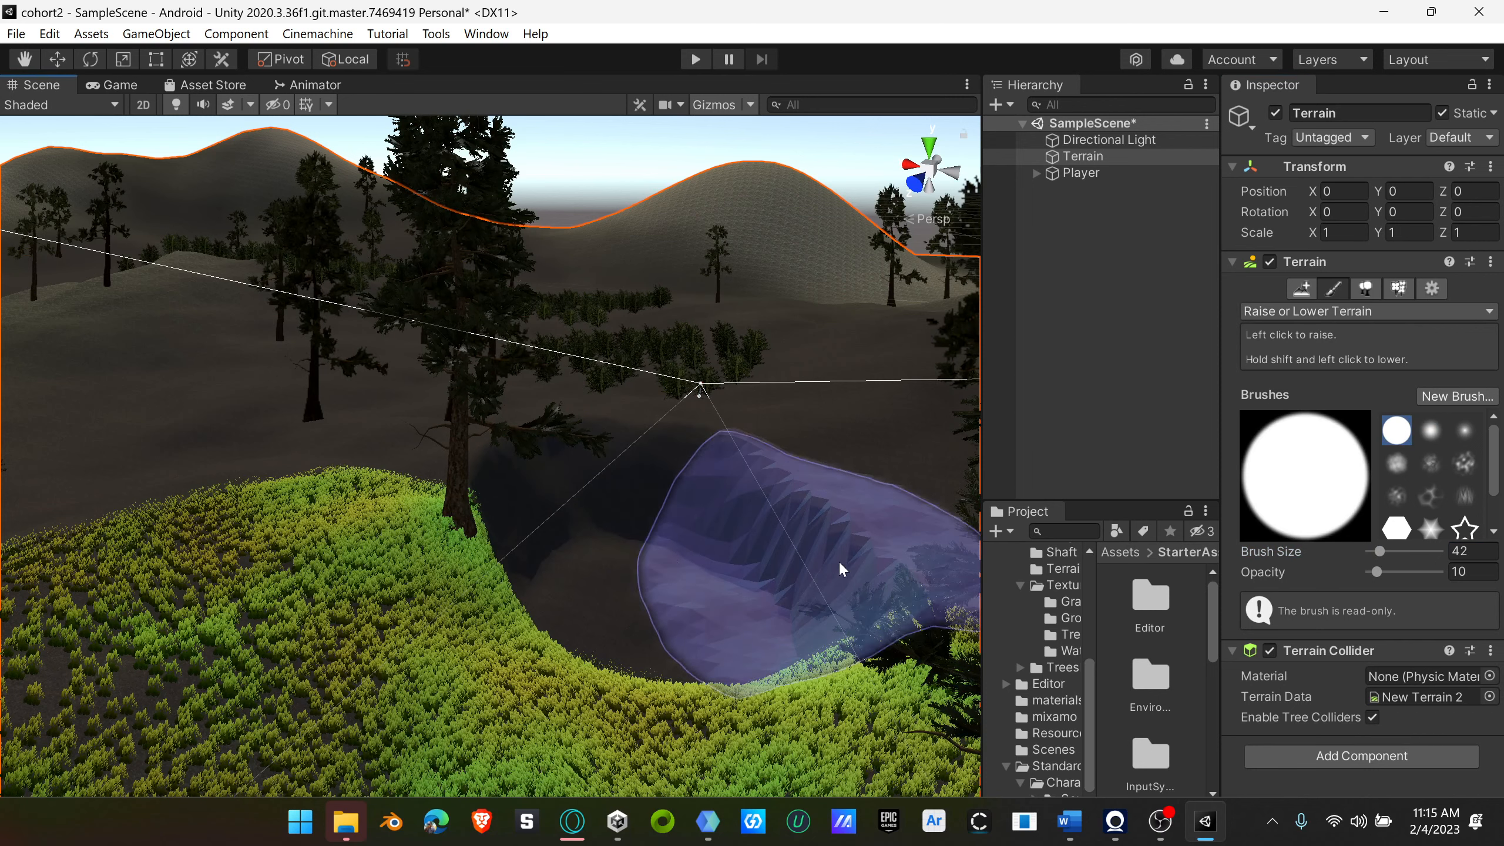
pyautogui.hotkey('ctrl', 'z')
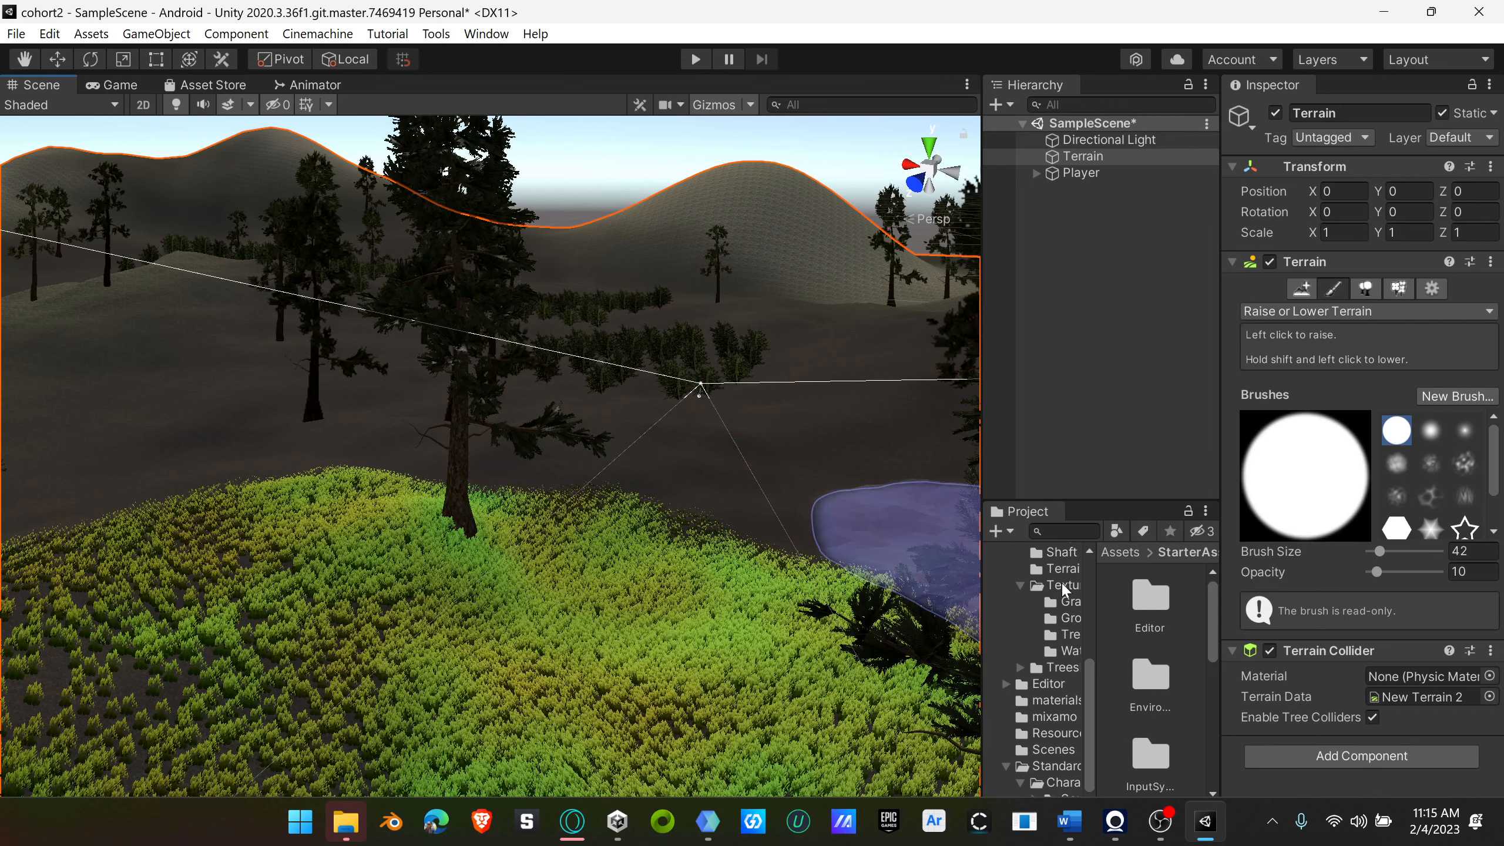
# Step: Try lowering the ground beside the redwood with the smallest-core soft round brush, and undo the strokes
pyautogui.click(1465, 432)
pyautogui.keyDown('shift'); pyautogui.click(713, 551); pyautogui.keyUp('shift')
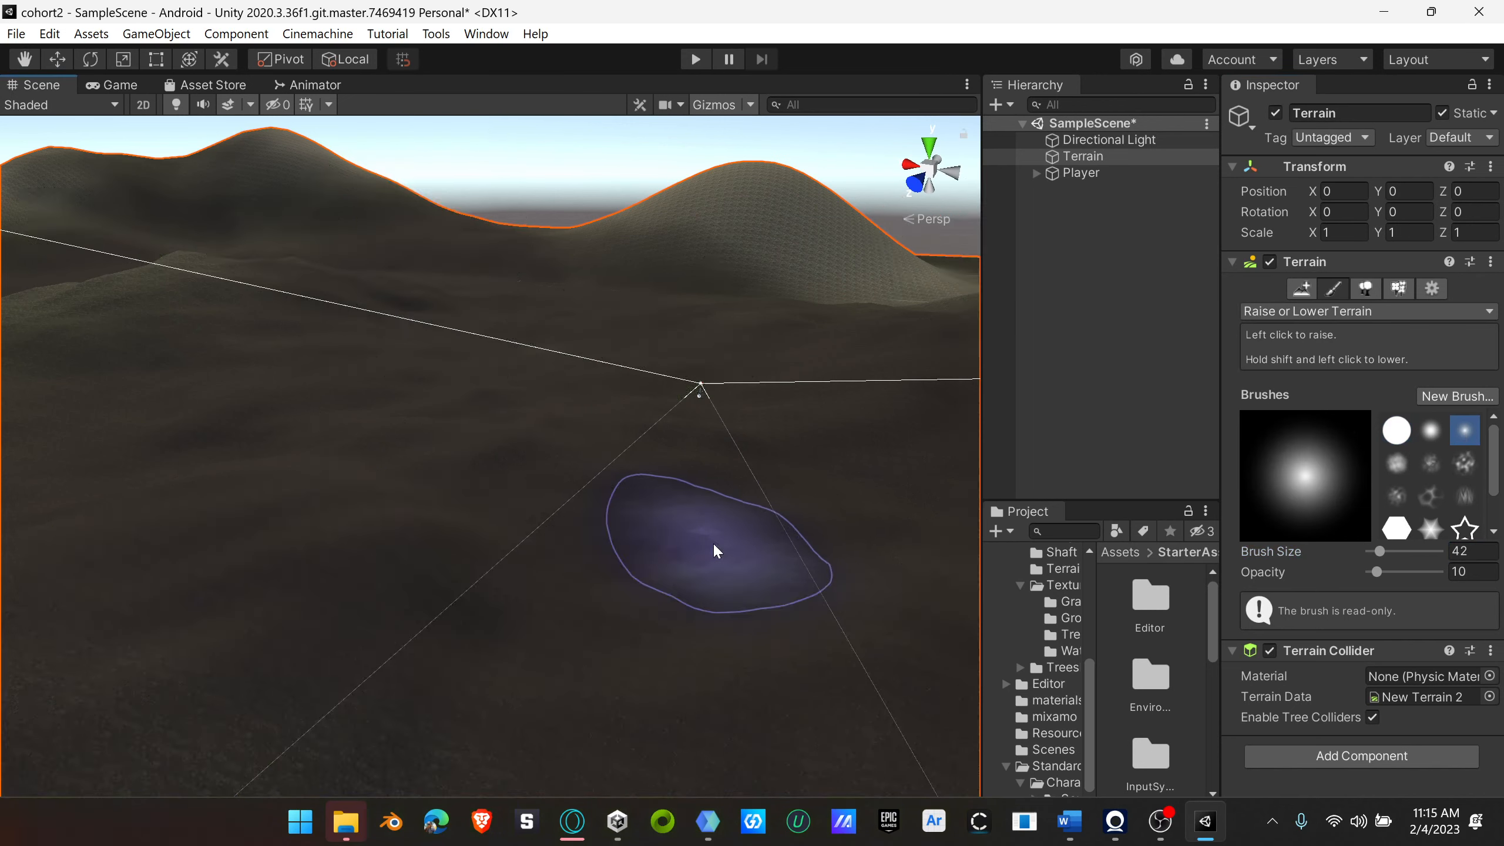
pyautogui.keyDown('shift'); pyautogui.click(613, 544); pyautogui.keyUp('shift')
pyautogui.moveTo(755, 554)
pyautogui.mouseDown()
pyautogui.moveTo(752, 575)
pyautogui.moveTo(799, 538)
pyautogui.mouseUp()
pyautogui.hotkey('ctrl', 'z')
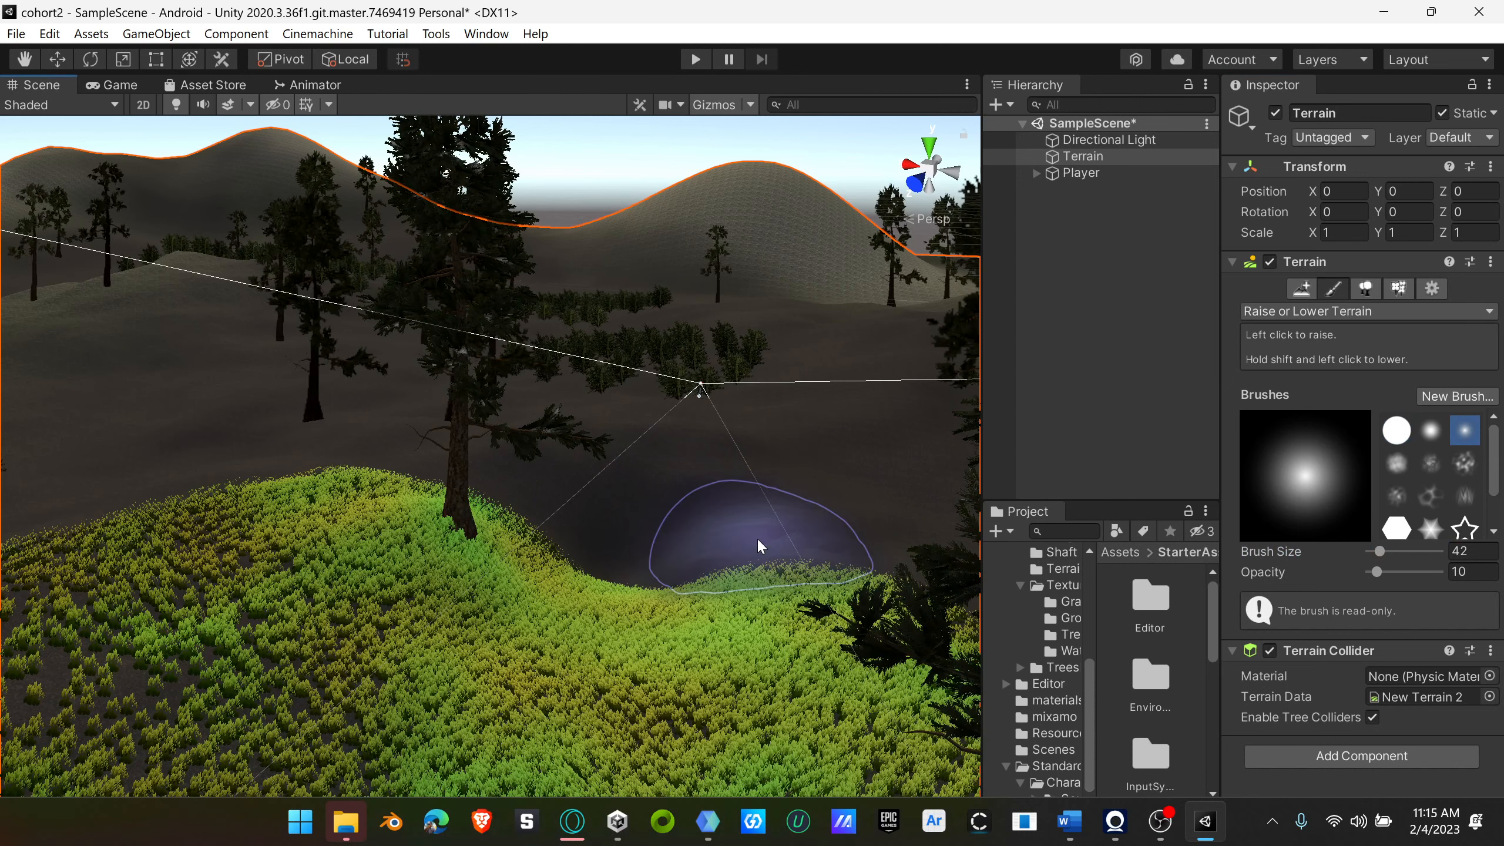
pyautogui.hotkey('ctrl', 'z')
pyautogui.moveTo(722, 527); pyautogui.dragTo(872, 563)
pyautogui.hotkey('ctrl', 'z')
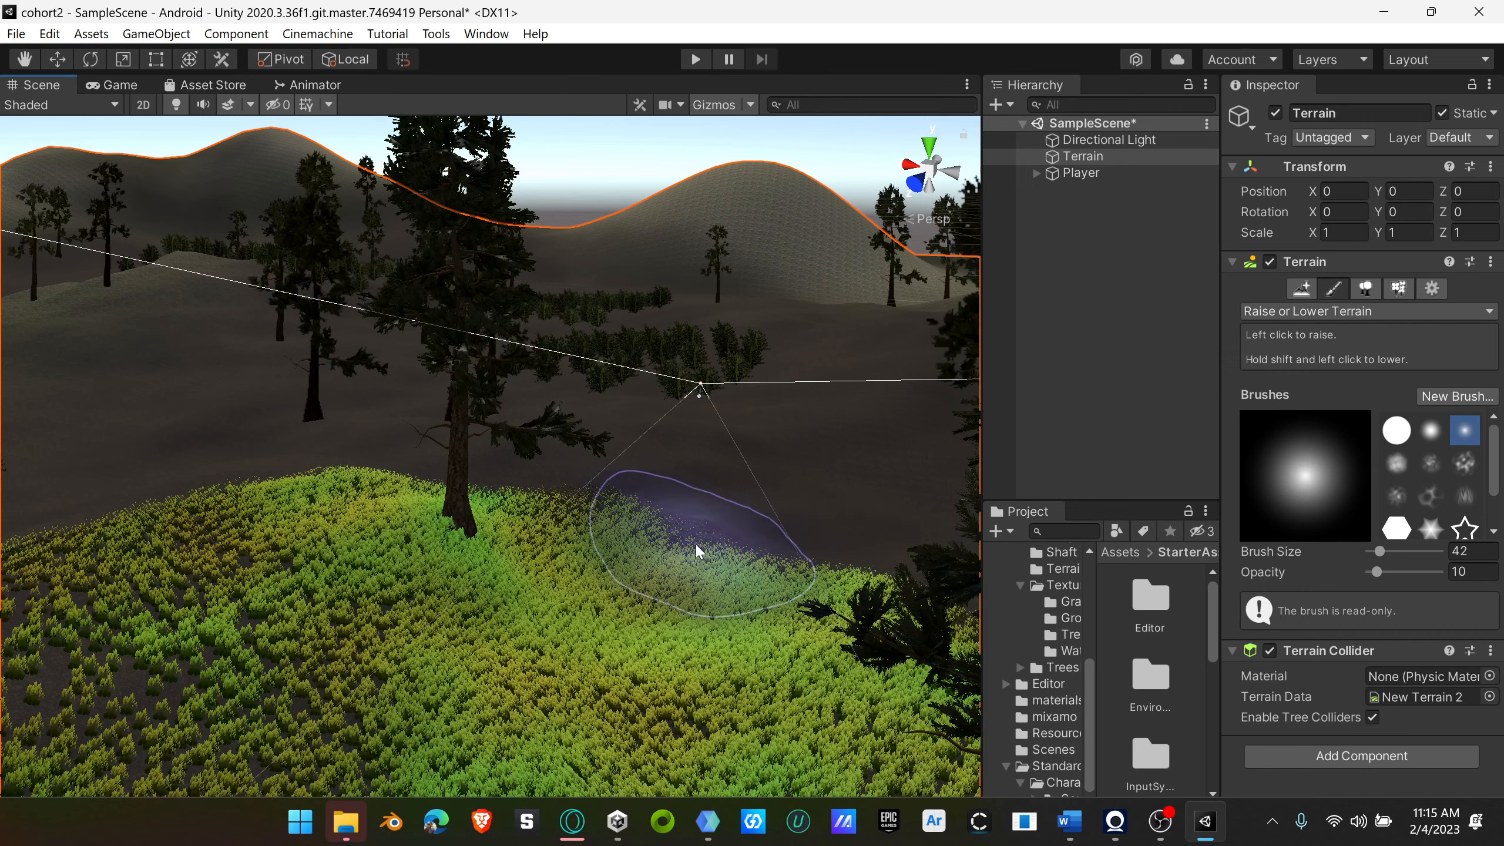
# Step: Try carving a wider hollow from the redwood's base across the mound's far edge with the same soft brush, and undo it
pyautogui.moveTo(598, 523); pyautogui.dragTo(680, 498)
pyautogui.moveTo(835, 554)
pyautogui.keyDown('shift'); pyautogui.mouseDown()
pyautogui.moveTo(782, 571)
pyautogui.moveTo(711, 554)
pyautogui.mouseUp(); pyautogui.keyUp('shift')
pyautogui.moveTo(521, 515)
pyautogui.keyDown('shift'); pyautogui.mouseDown()
pyautogui.moveTo(598, 607)
pyautogui.moveTo(657, 592)
pyautogui.mouseUp(); pyautogui.keyUp('shift')
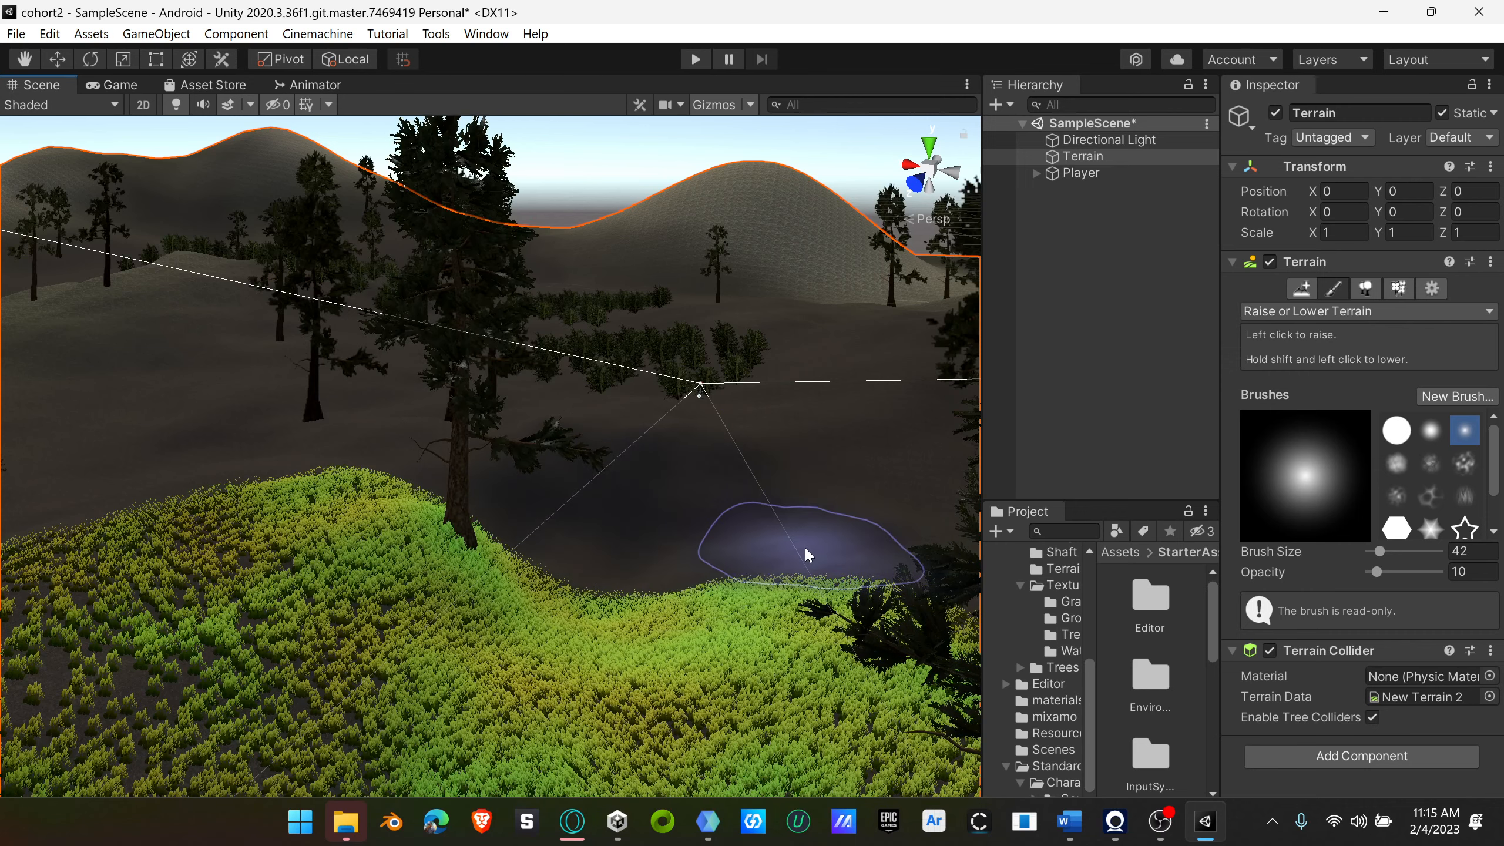
pyautogui.moveTo(744, 652)
pyautogui.mouseDown(button='right')
pyautogui.moveTo(896, 608)
pyautogui.moveTo(632, 597)
pyautogui.moveTo(783, 627)
pyautogui.mouseUp(button='right')
pyautogui.scroll(-3, 1406, 471)
pyautogui.scroll(3, 1409, 476)
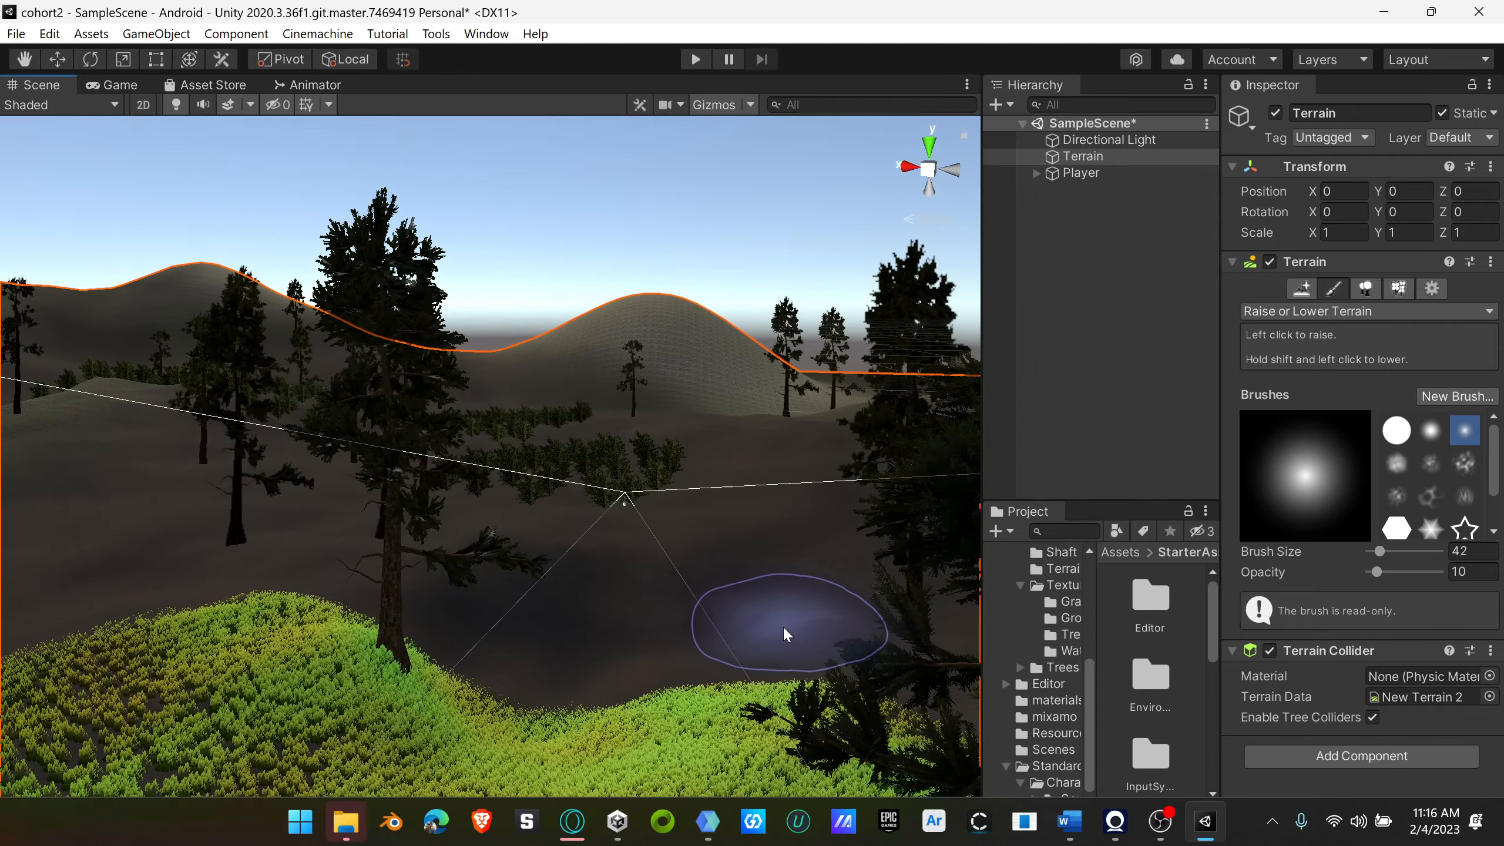
pyautogui.click(773, 632)
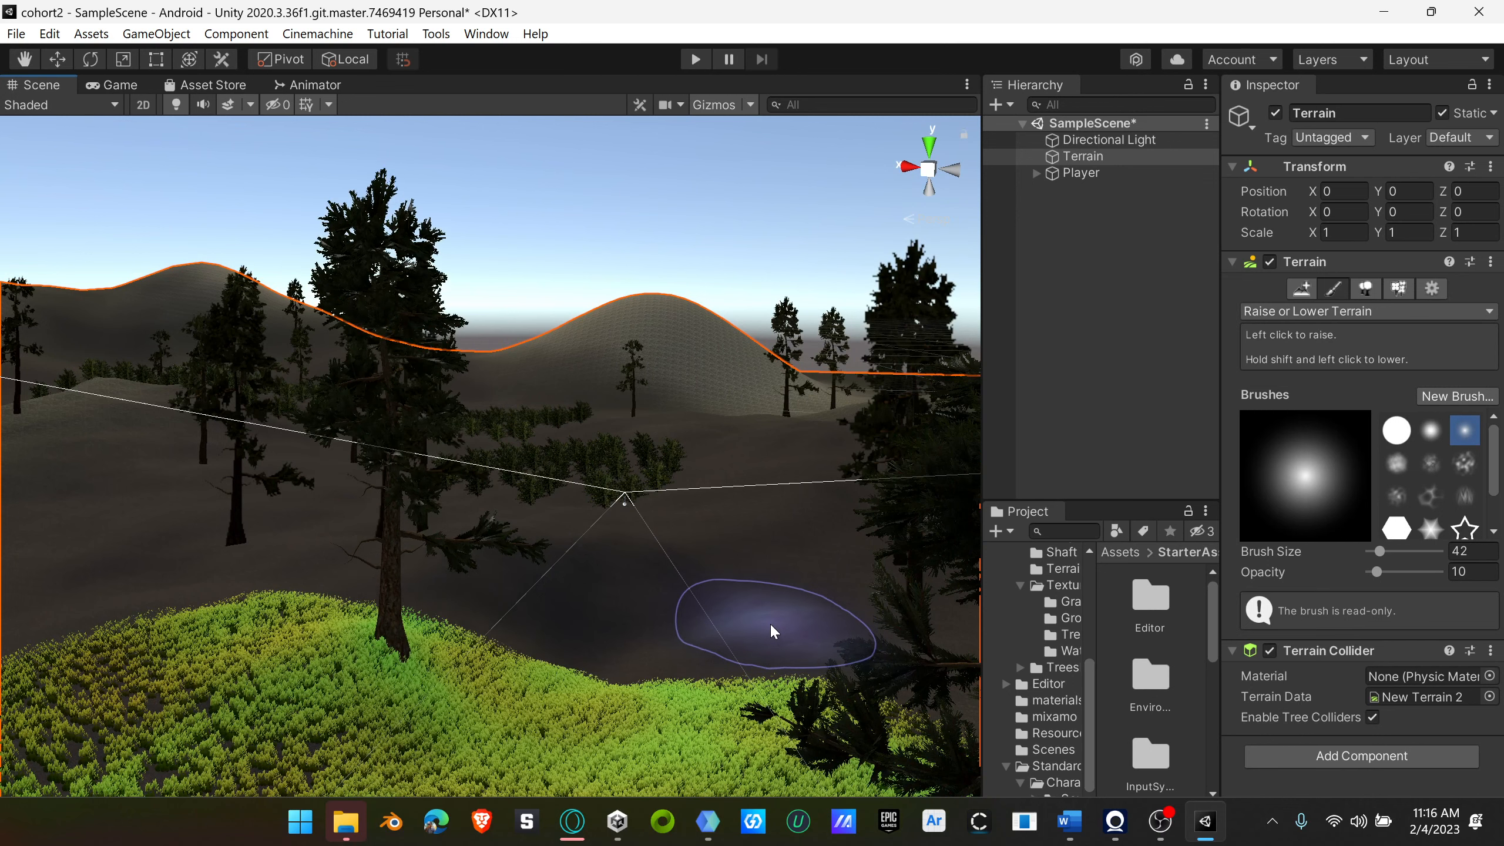
pyautogui.moveTo(773, 631); pyautogui.dragTo(779, 629)
# Step: Choose the soft round brush with the broad core at opacity 0.2 and try lowering the ground beyond the grassy mound
pyautogui.scroll(-2, 1467, 498)
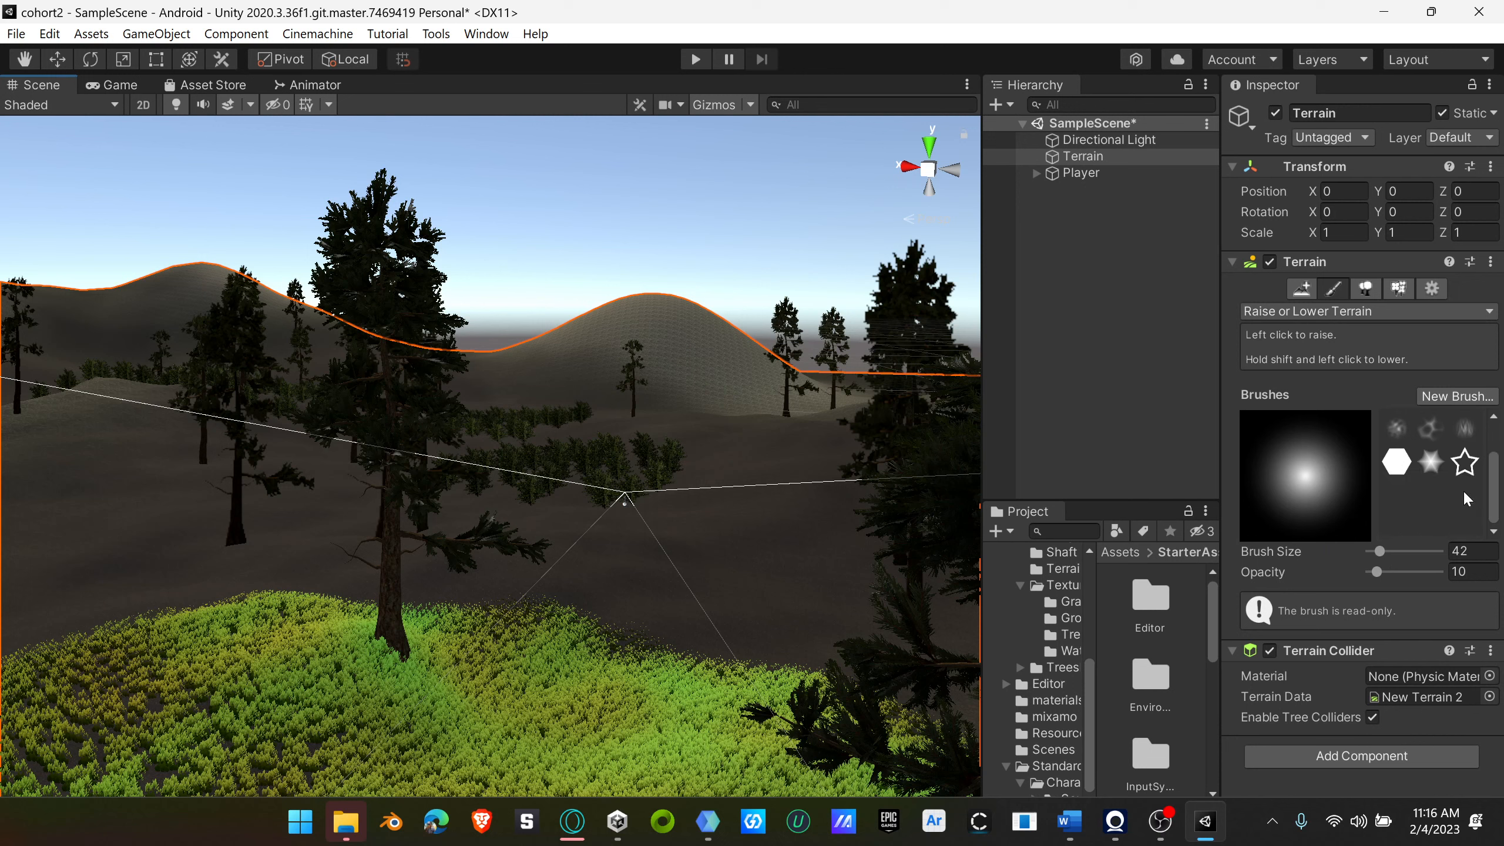
pyautogui.scroll(2, 1467, 499)
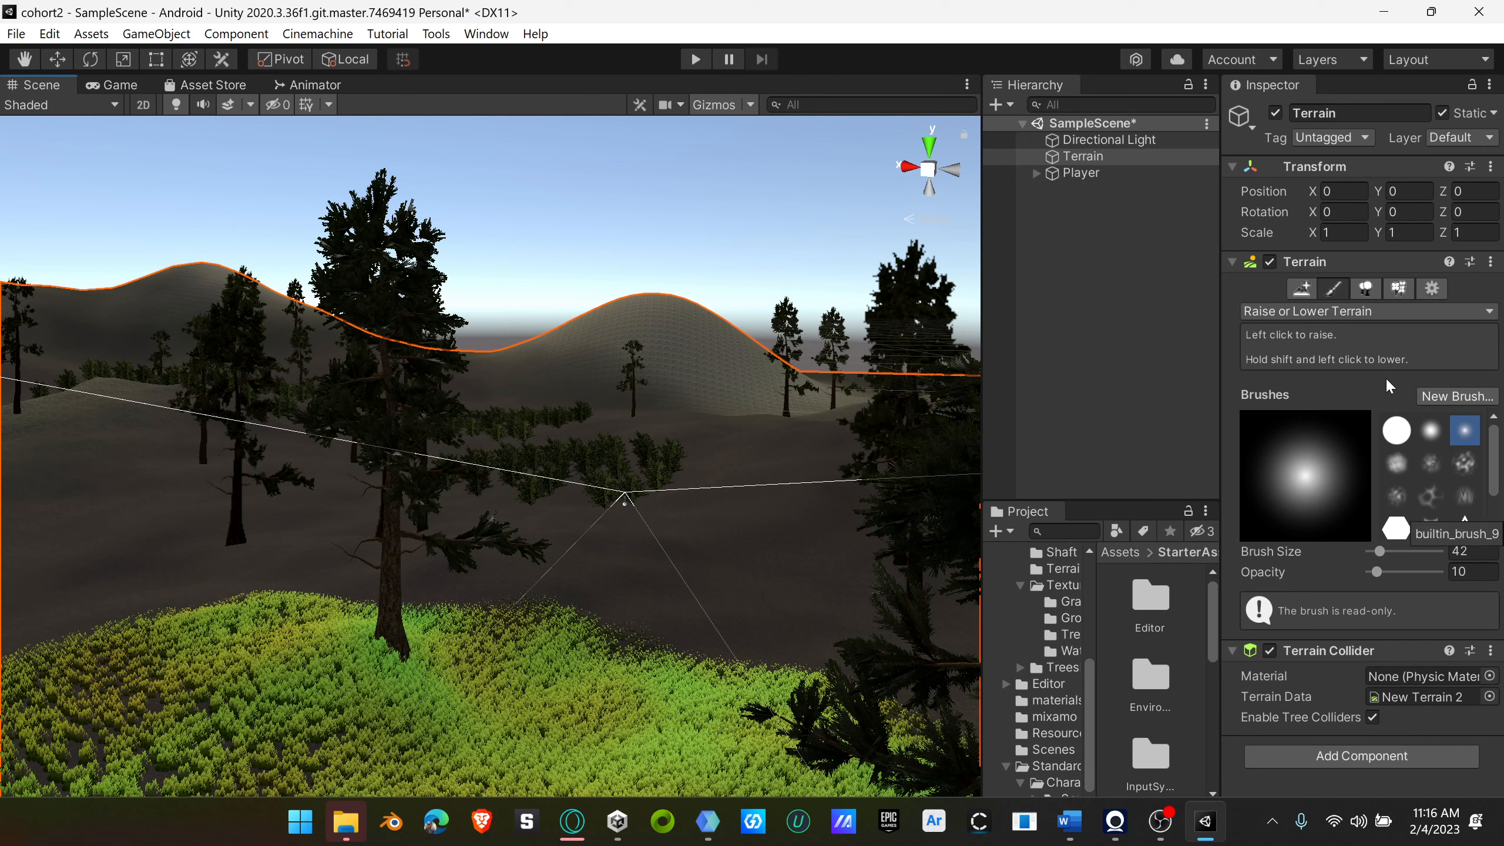
pyautogui.click(1339, 313)
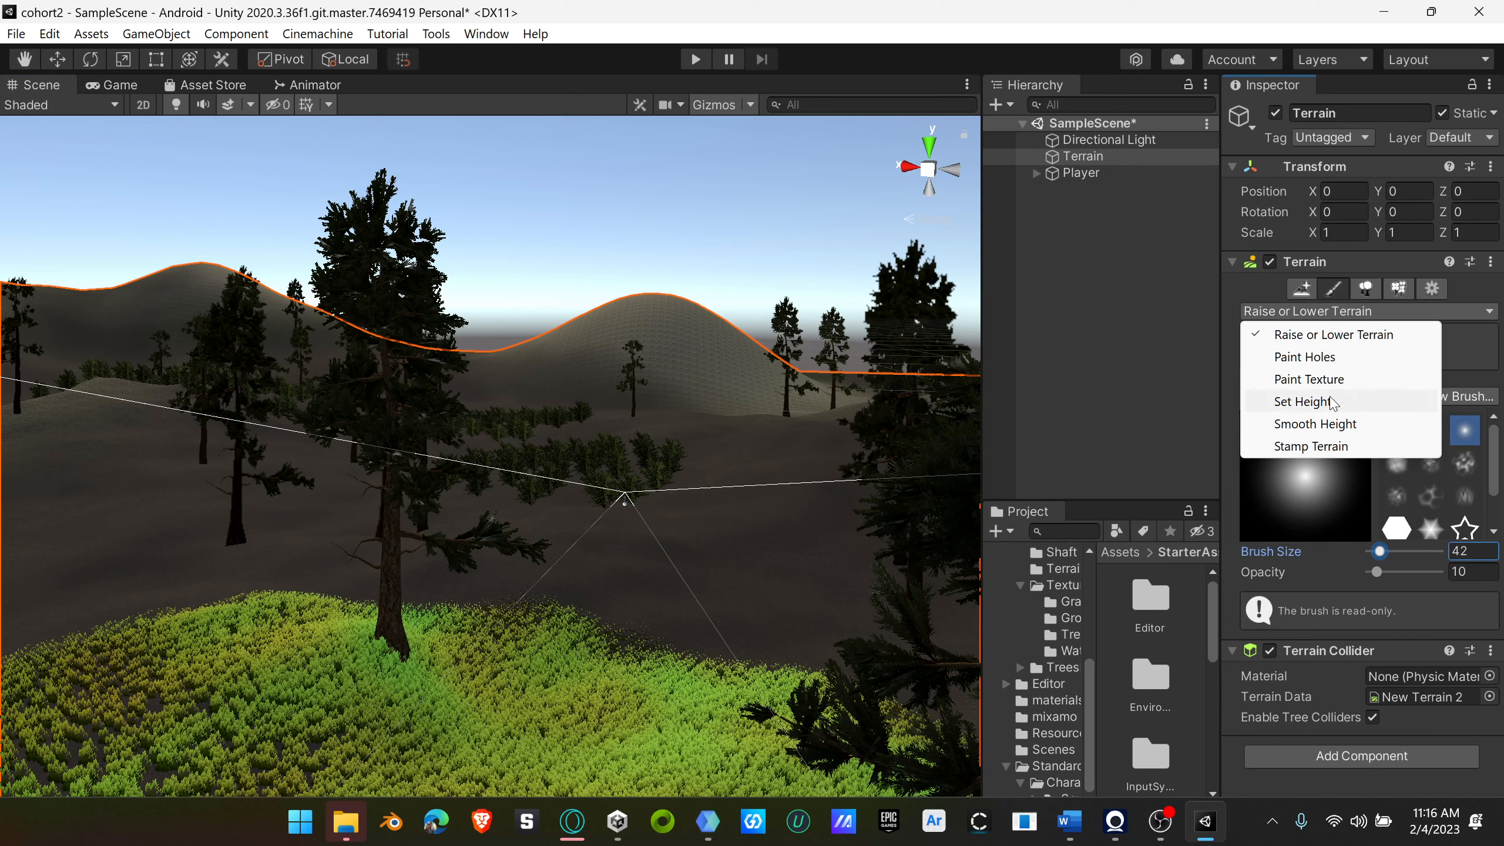
pyautogui.click(1457, 488)
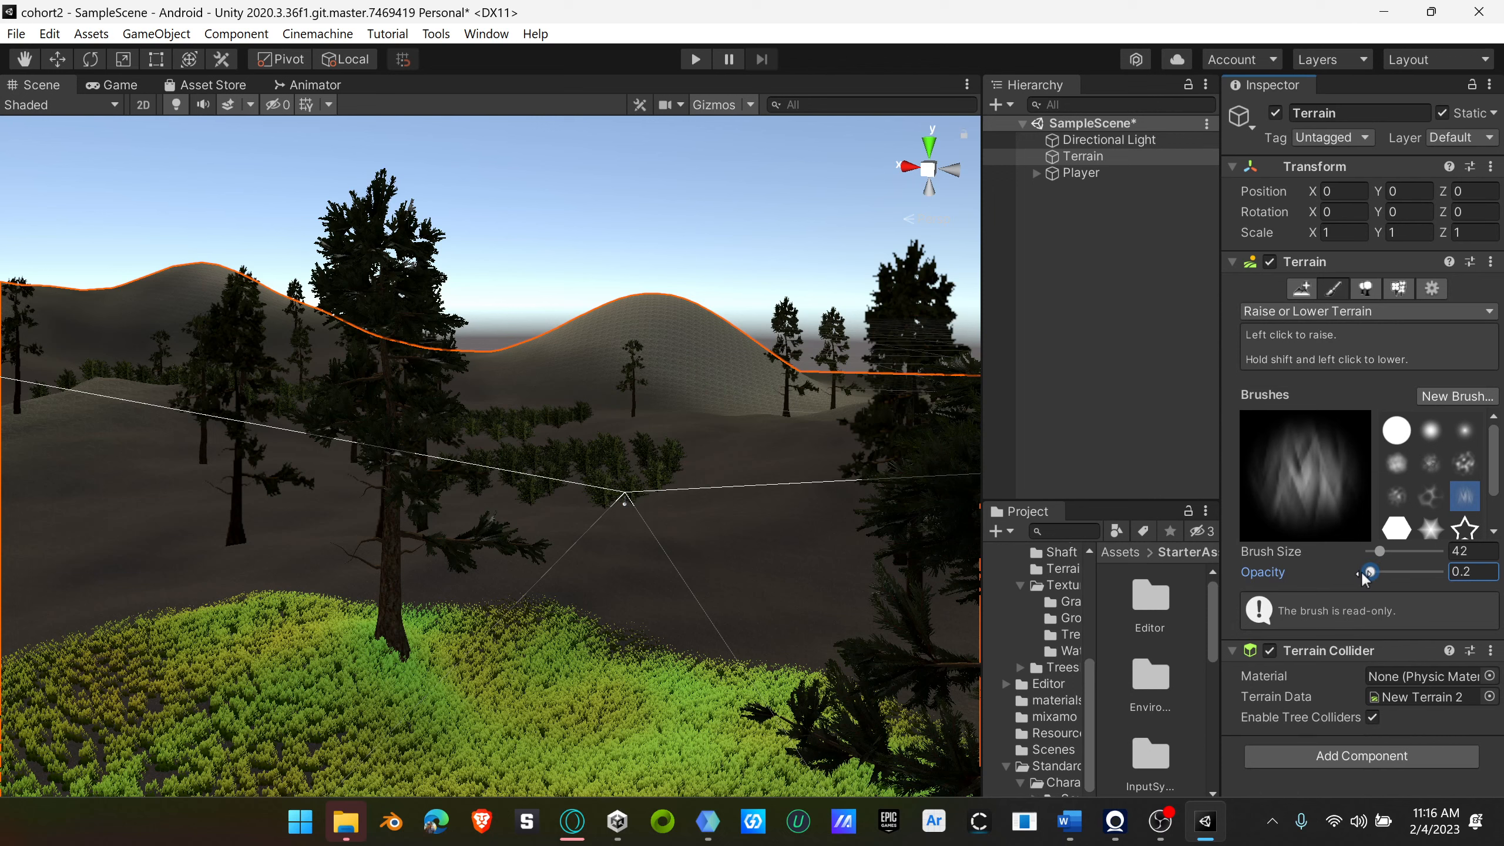
pyautogui.click(1432, 433)
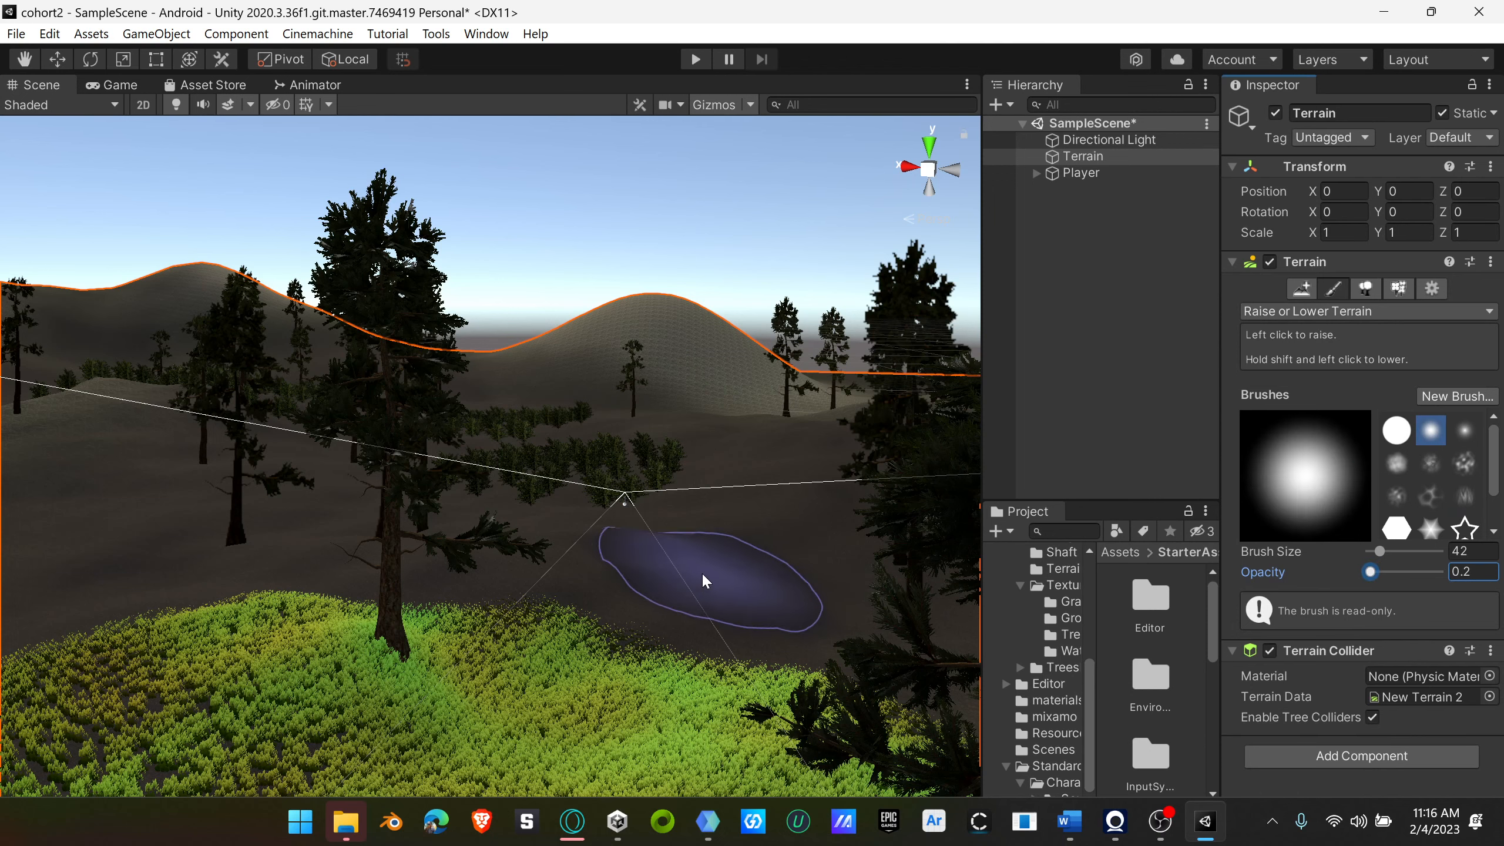
pyautogui.click(673, 583)
pyautogui.click(632, 583)
pyautogui.moveTo(635, 590)
pyautogui.mouseDown()
pyautogui.moveTo(698, 548)
pyautogui.moveTo(577, 578)
pyautogui.moveTo(755, 597)
pyautogui.moveTo(571, 598)
pyautogui.moveTo(766, 608)
pyautogui.mouseUp()
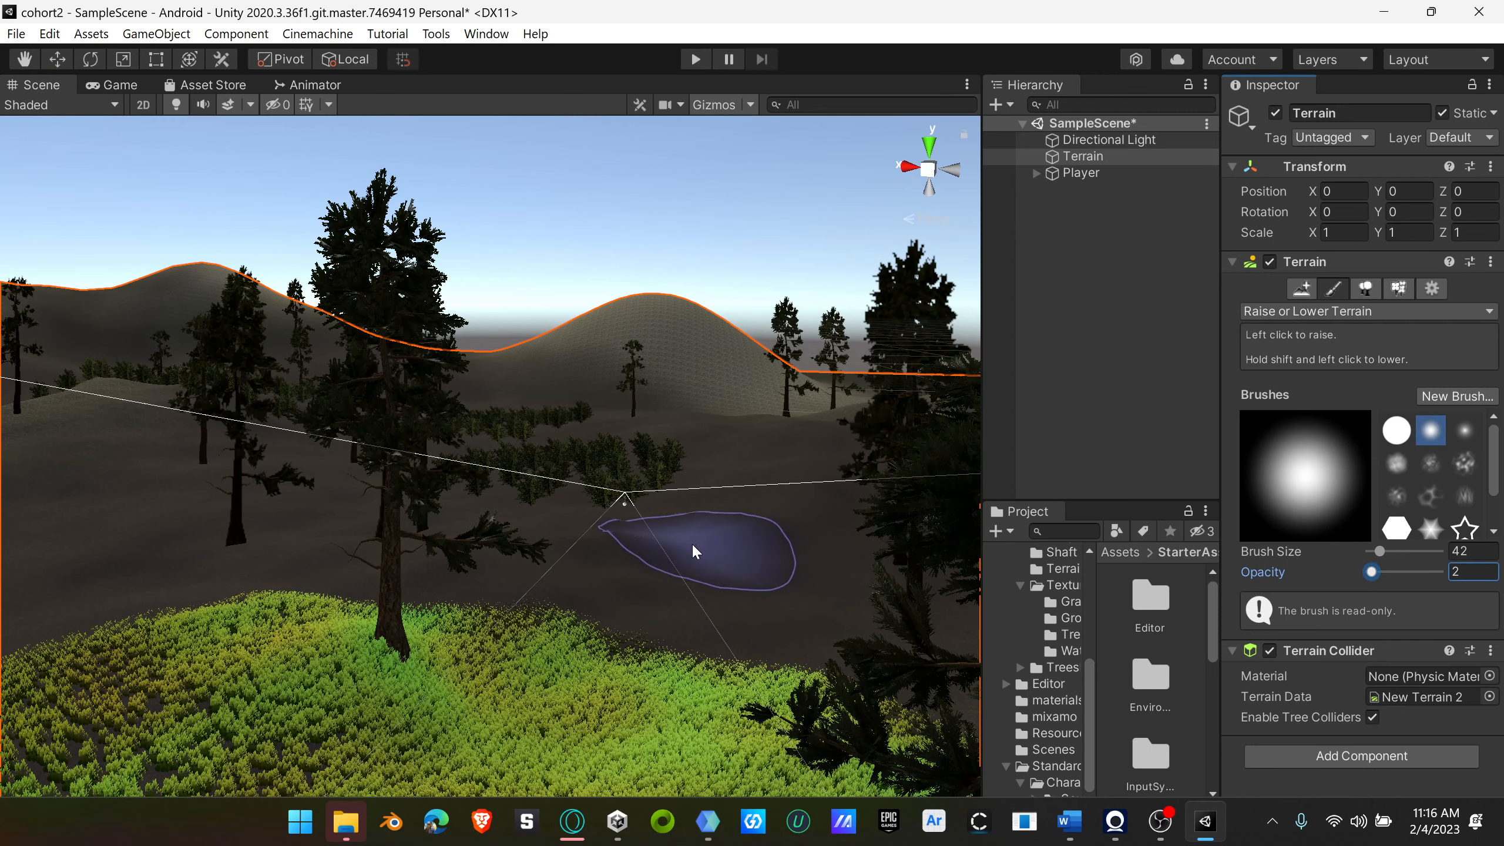
# Step: Set the brush opacity to 2 and lower the ground beyond the grassy mound into a hollow
pyautogui.moveTo(695, 548)
pyautogui.mouseDown()
pyautogui.moveTo(430, 618)
pyautogui.moveTo(447, 682)
pyautogui.moveTo(593, 657)
pyautogui.moveTo(537, 537)
pyautogui.moveTo(480, 561)
pyautogui.moveTo(362, 652)
pyautogui.moveTo(308, 741)
pyautogui.moveTo(453, 544)
pyautogui.moveTo(446, 654)
pyautogui.moveTo(233, 602)
pyautogui.moveTo(759, 625)
pyautogui.moveTo(597, 577)
pyautogui.moveTo(772, 759)
pyautogui.moveTo(826, 573)
pyautogui.moveTo(822, 532)
pyautogui.moveTo(832, 551)
pyautogui.mouseUp()
pyautogui.scroll(-3, 885, 676)
pyautogui.scroll(5, 868, 649)
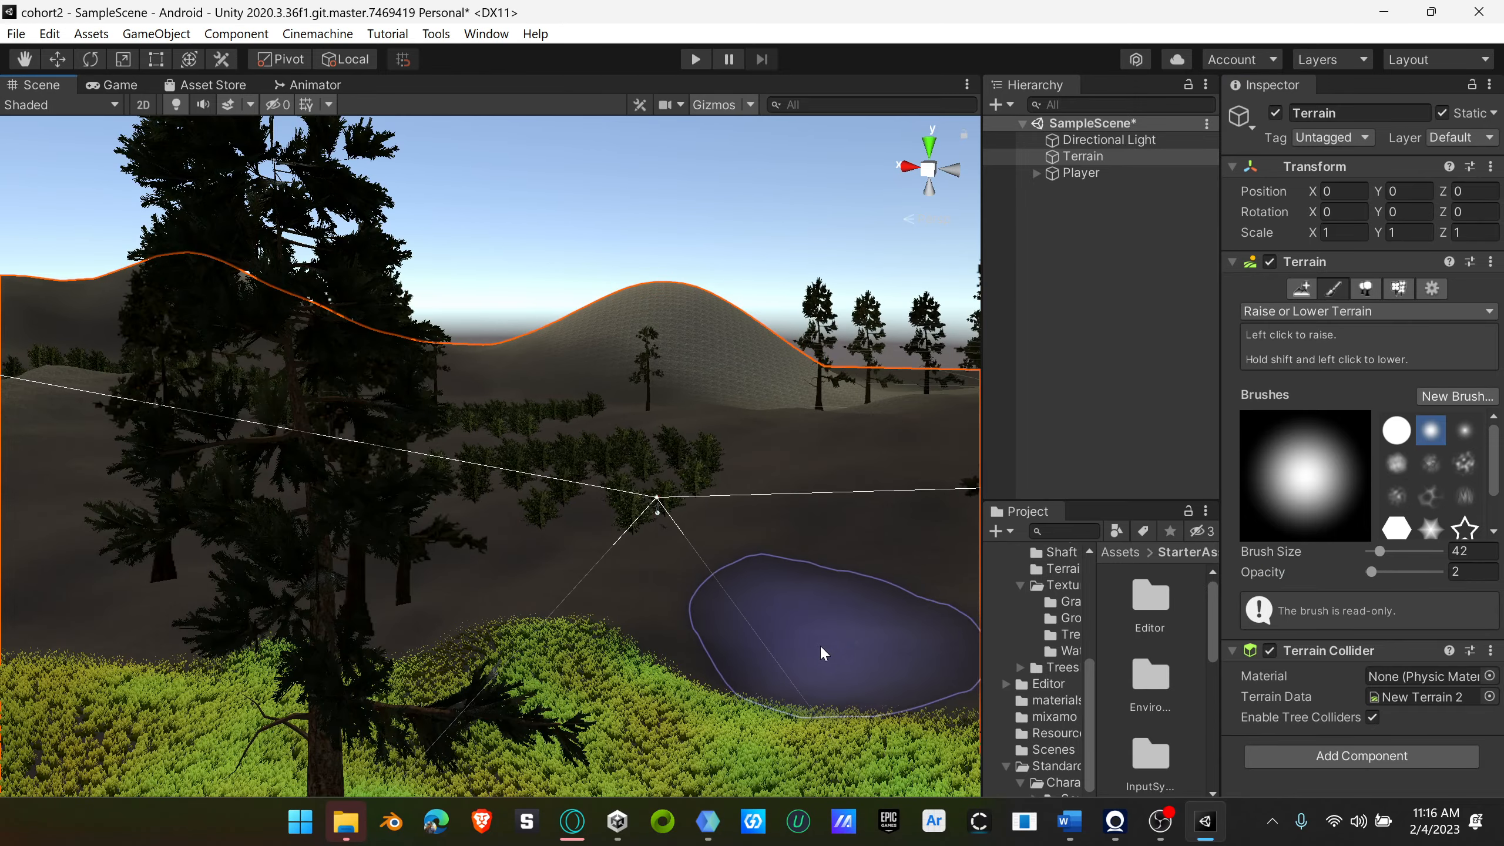
pyautogui.scroll(3, 832, 650)
pyautogui.scroll(-2, 841, 648)
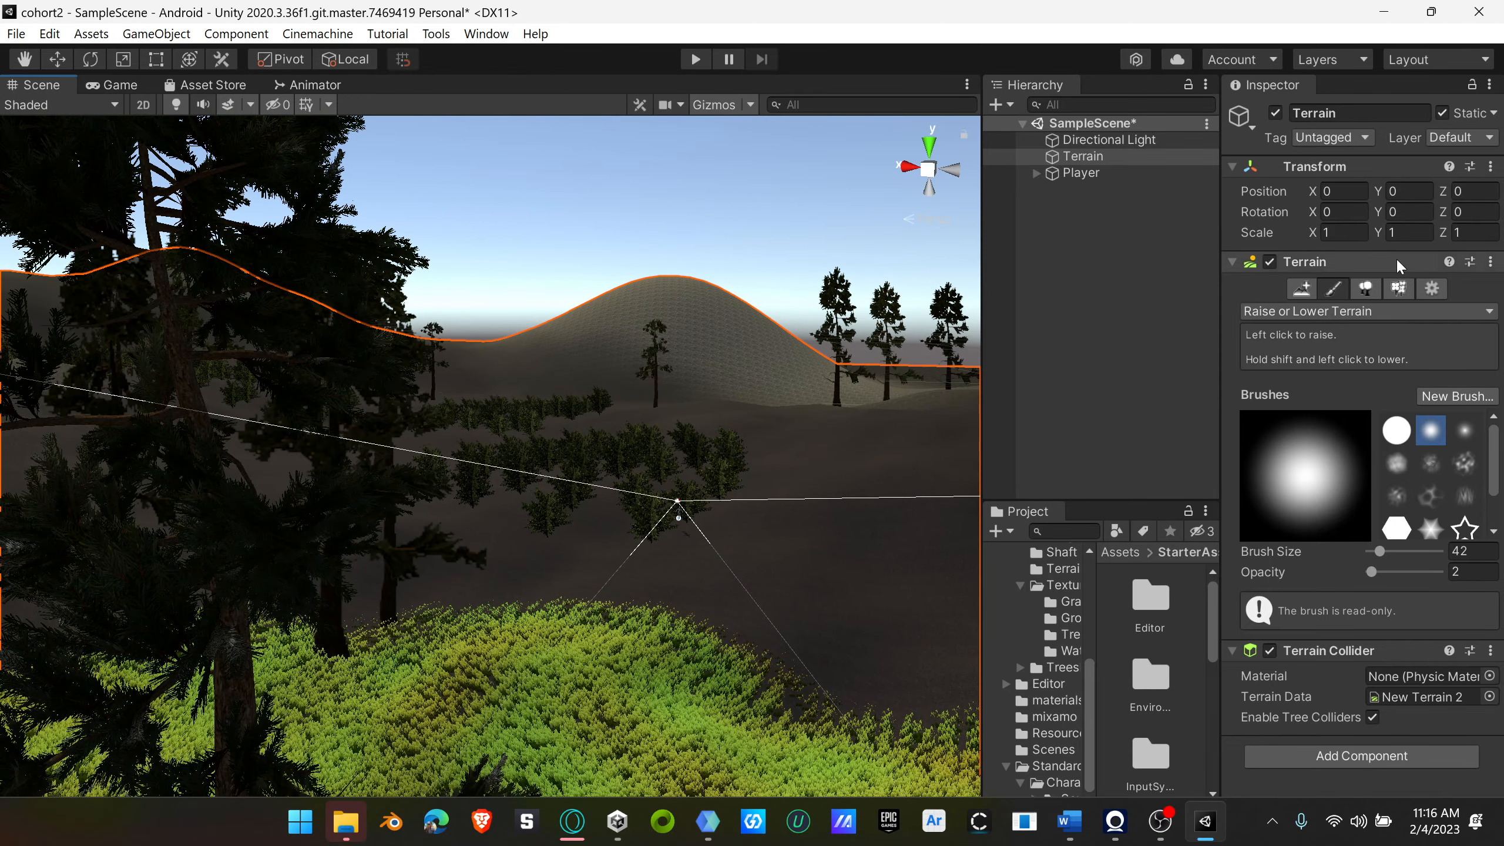
# Step: Erase grass around the hollow by painting the grass detail with the size 42 soft brush at target strength 0
pyautogui.click(1399, 289)
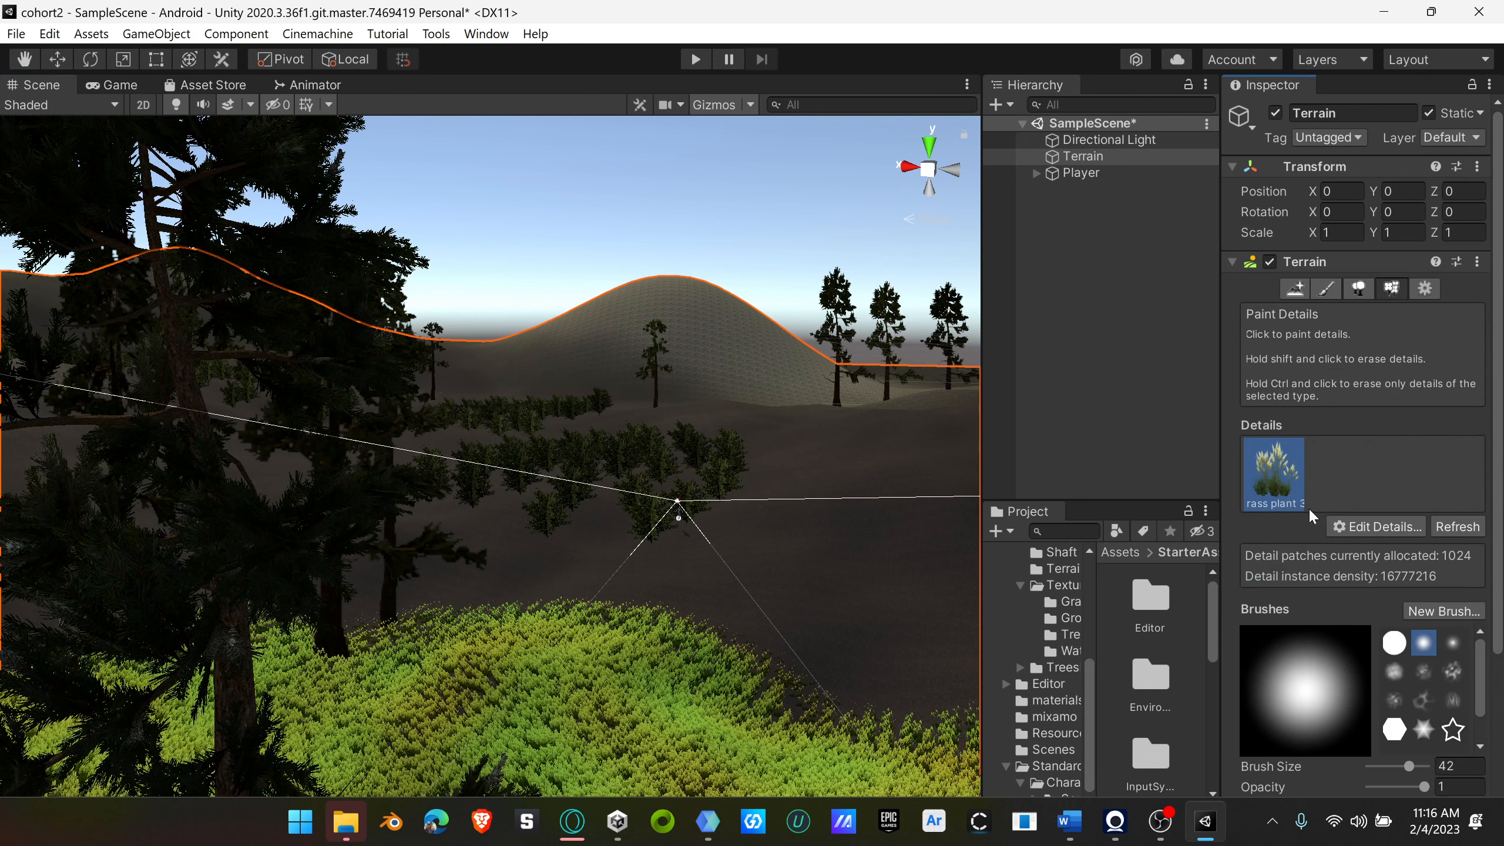
pyautogui.scroll(-3, 1351, 597)
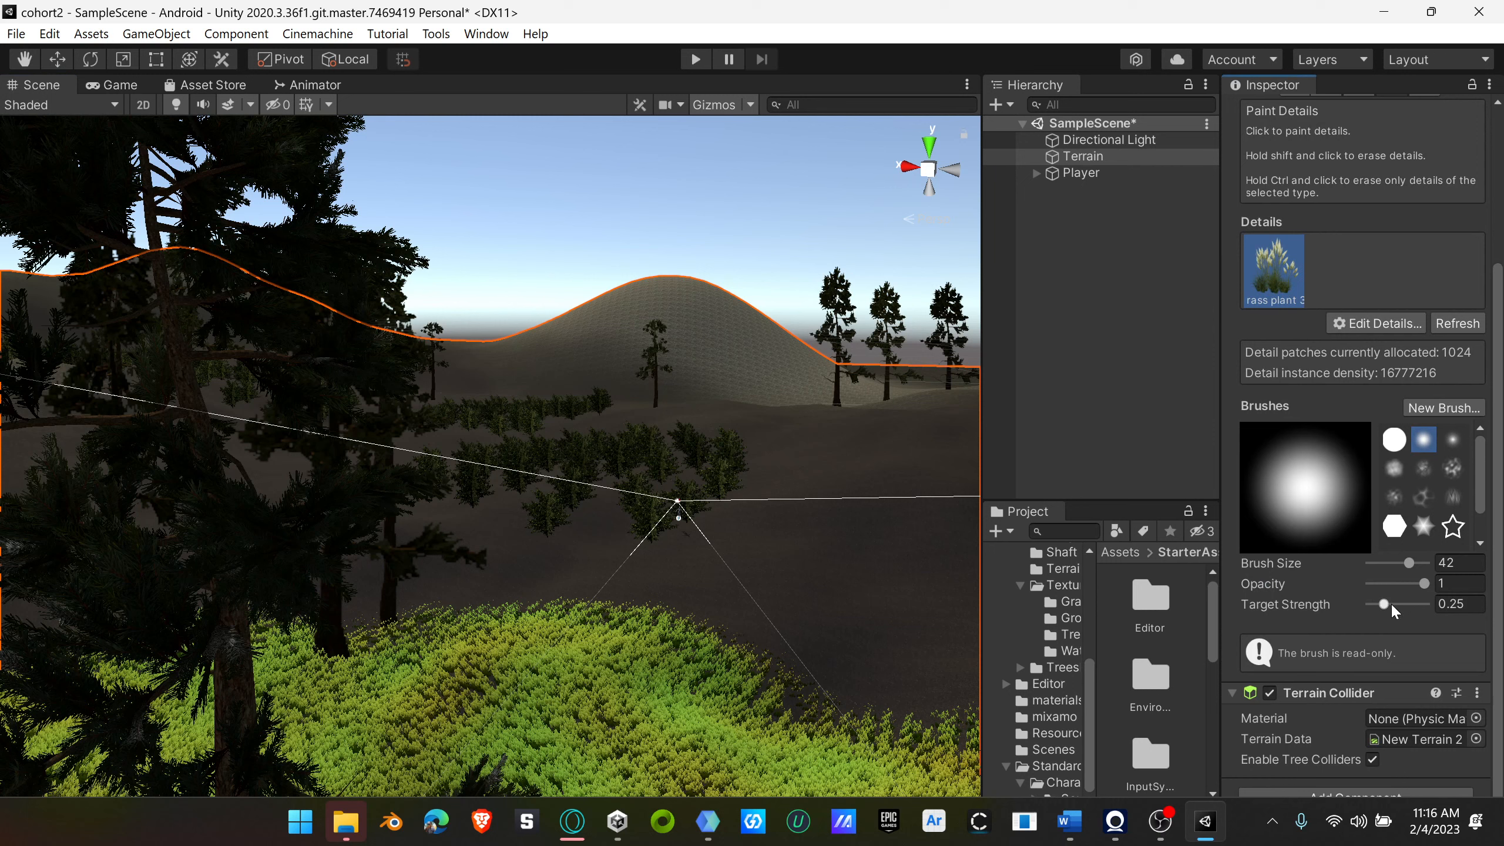
pyautogui.moveTo(799, 711)
pyautogui.mouseDown()
pyautogui.moveTo(604, 688)
pyautogui.moveTo(638, 621)
pyautogui.moveTo(681, 628)
pyautogui.mouseUp()
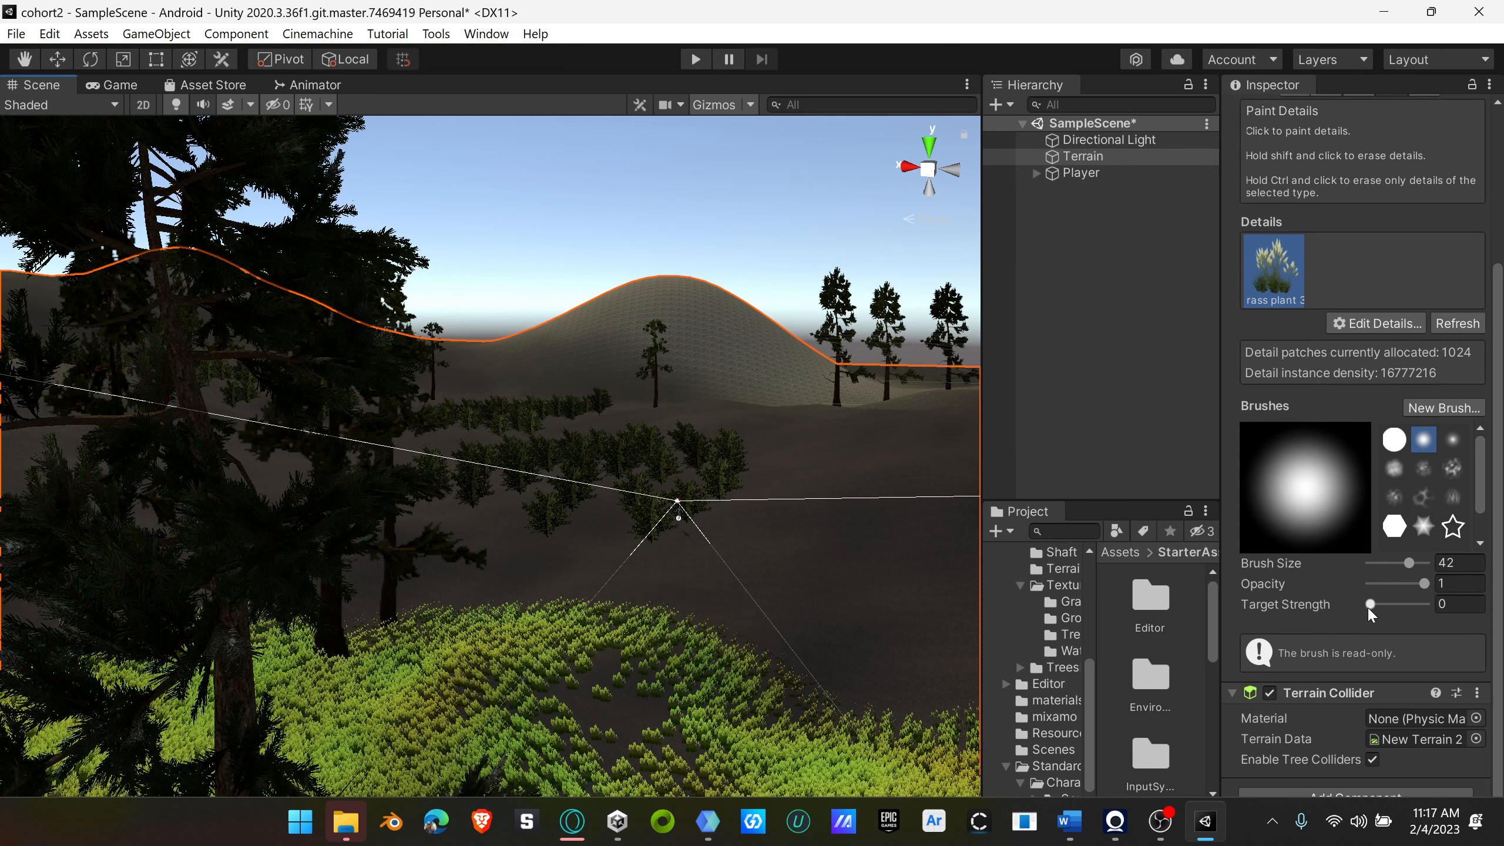
pyautogui.moveTo(846, 665)
pyautogui.mouseDown()
pyautogui.moveTo(585, 661)
pyautogui.moveTo(497, 642)
pyautogui.moveTo(803, 676)
pyautogui.mouseUp()
pyautogui.scroll(-3, 802, 676)
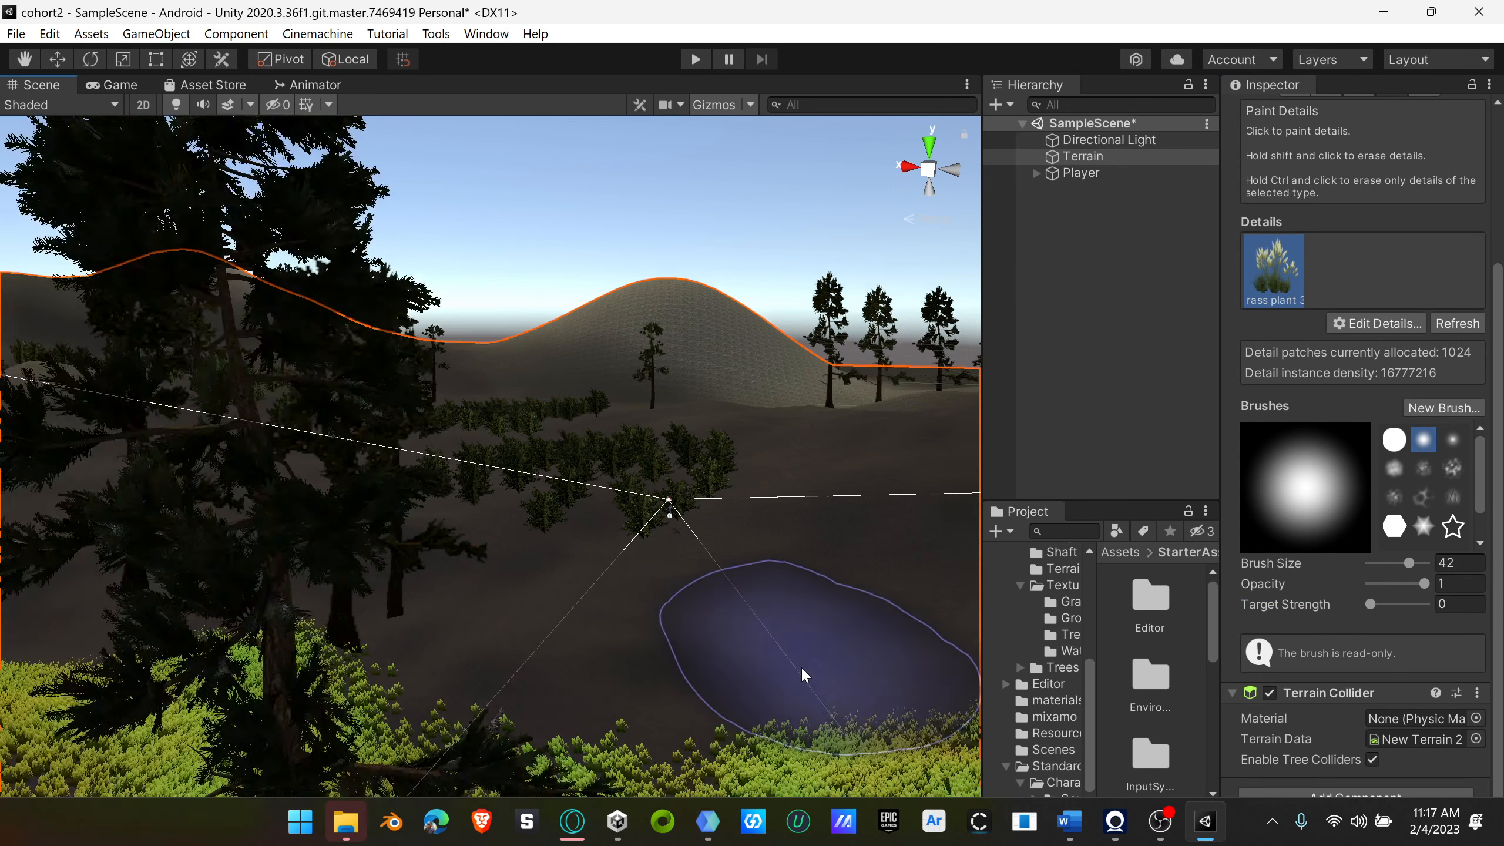
pyautogui.scroll(3, 618, 636)
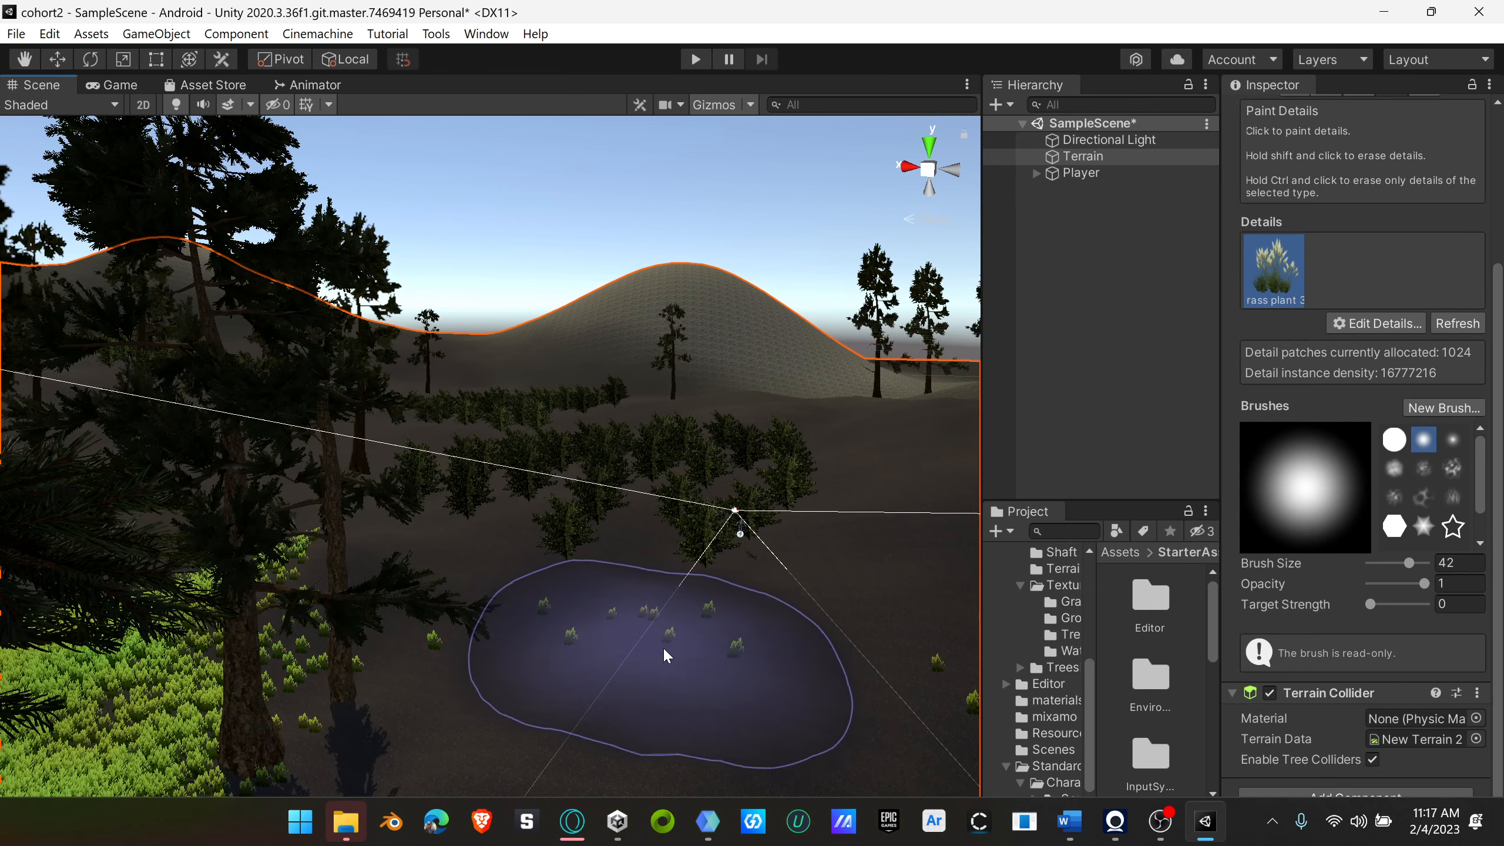
pyautogui.moveTo(801, 679)
pyautogui.mouseDown()
pyautogui.moveTo(671, 638)
pyautogui.moveTo(527, 638)
pyautogui.moveTo(578, 547)
pyautogui.moveTo(868, 694)
pyautogui.mouseUp()
pyautogui.scroll(-2, 614, 672)
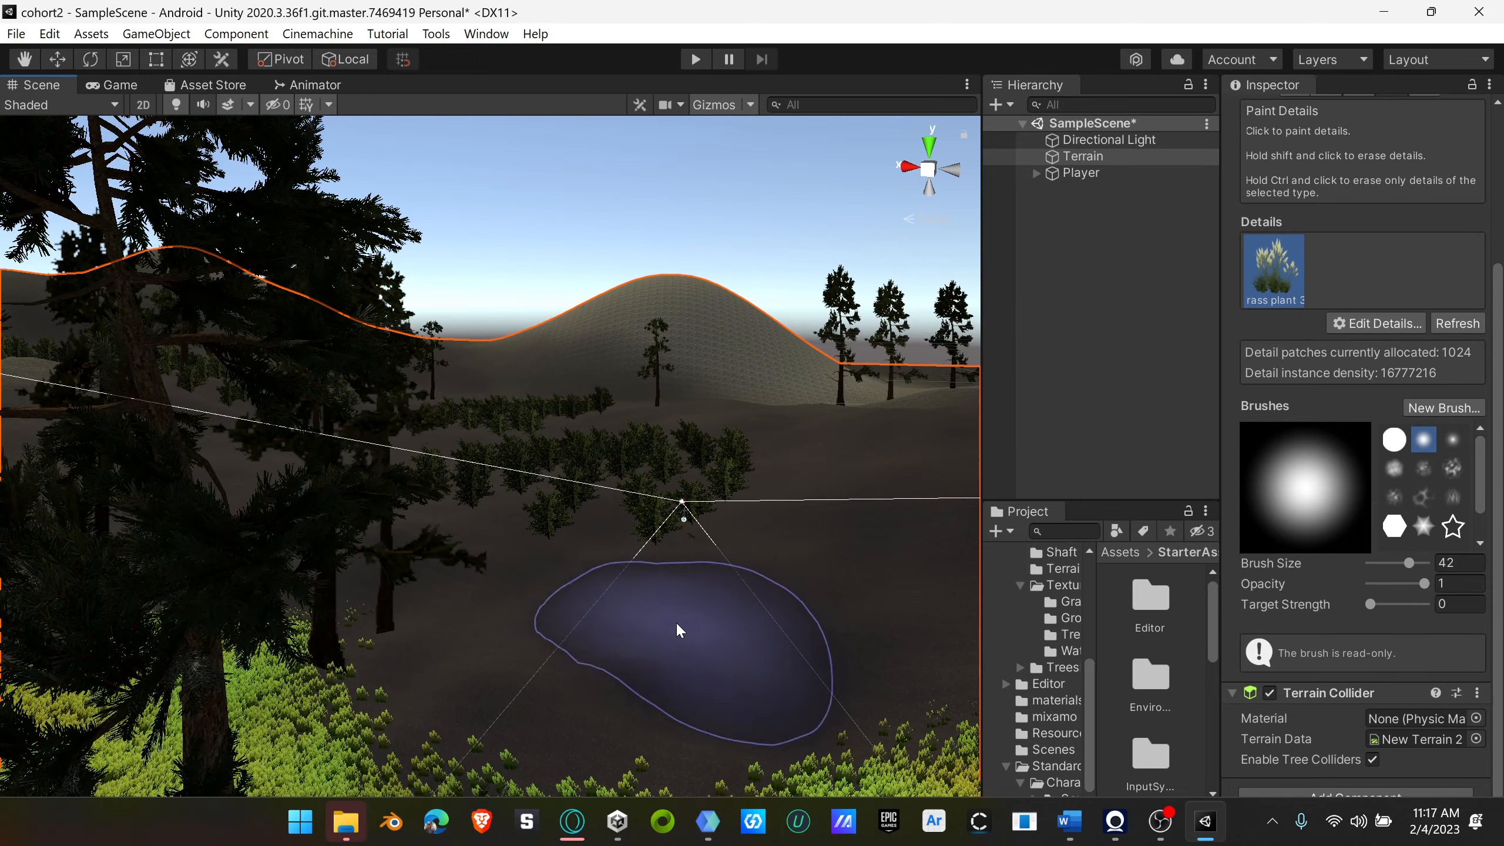
pyautogui.scroll(-2, 675, 613)
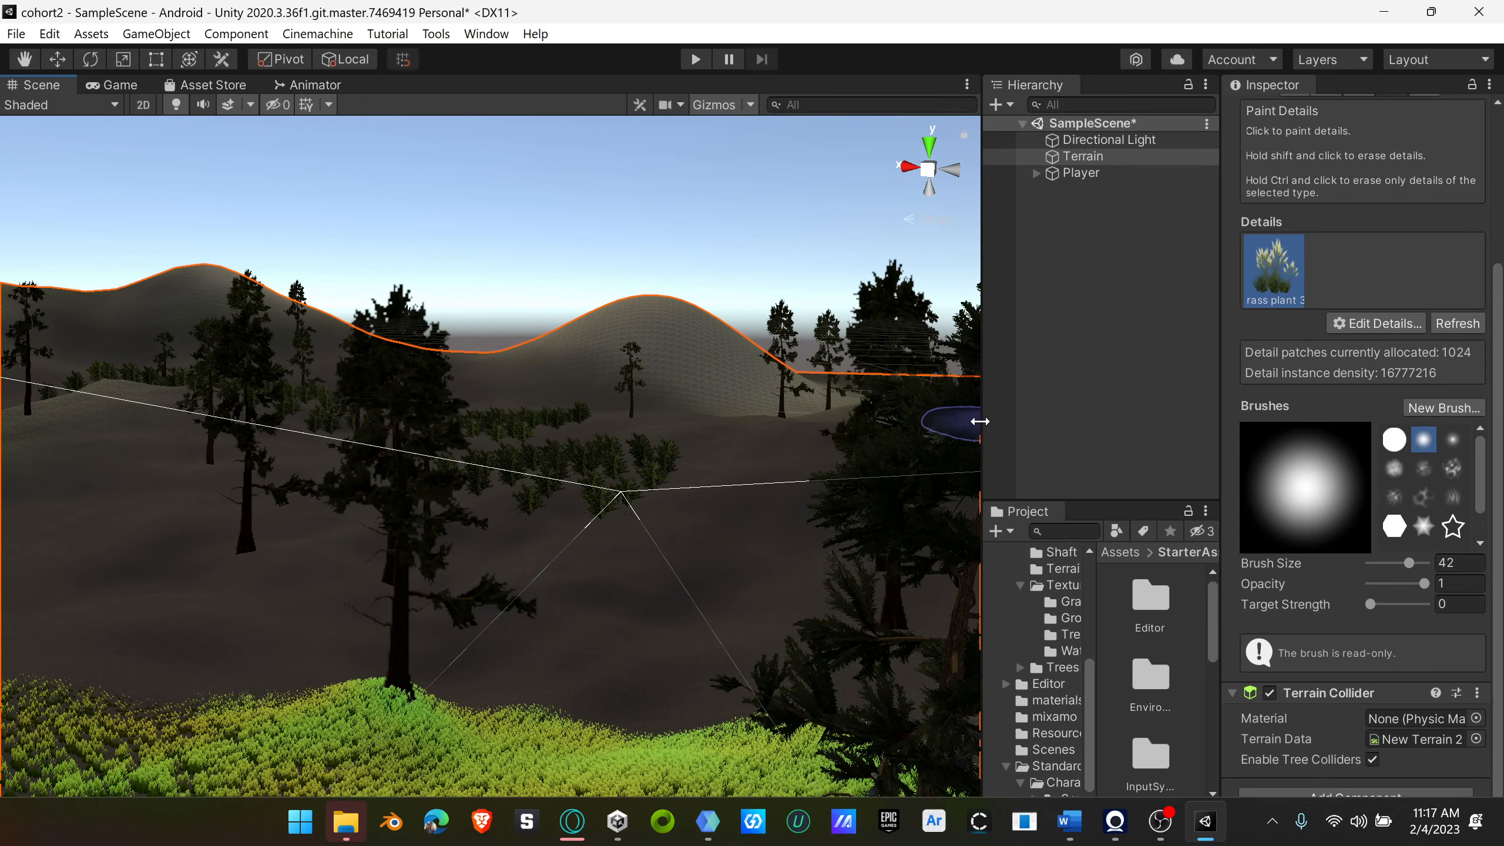
# Step: Widen the Hierarchy and Project area so the StarterAssets contents fit in more columns
pyautogui.moveTo(980, 421); pyautogui.dragTo(826, 421)
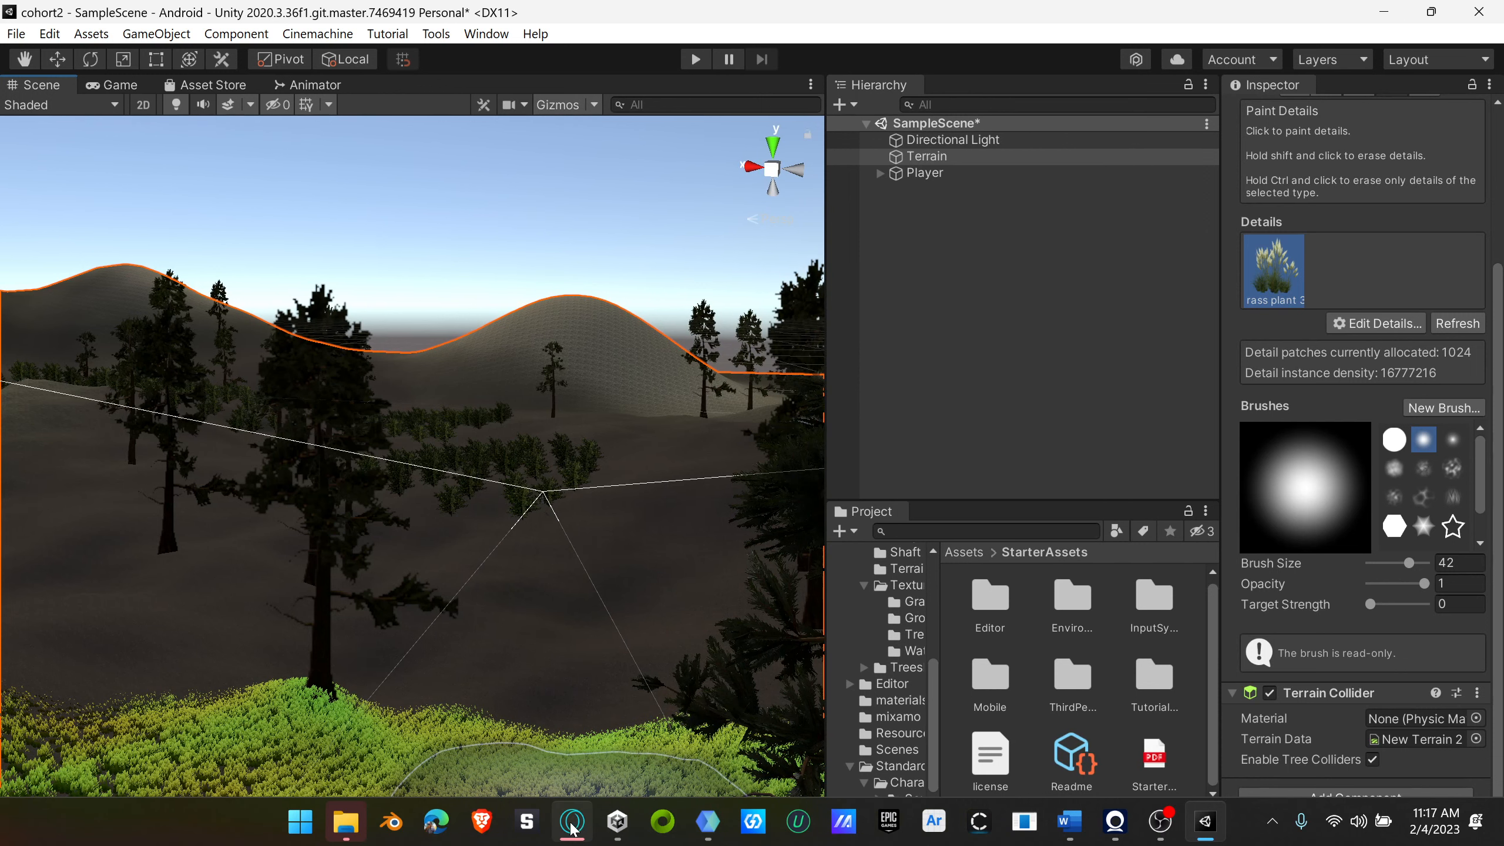
# Step: Switch to the Decentr browser window with the Google Meet call, view the Sketchfab home page and close the blank new tab
pyautogui.moveTo(716, 837)
pyautogui.click(587, 693)
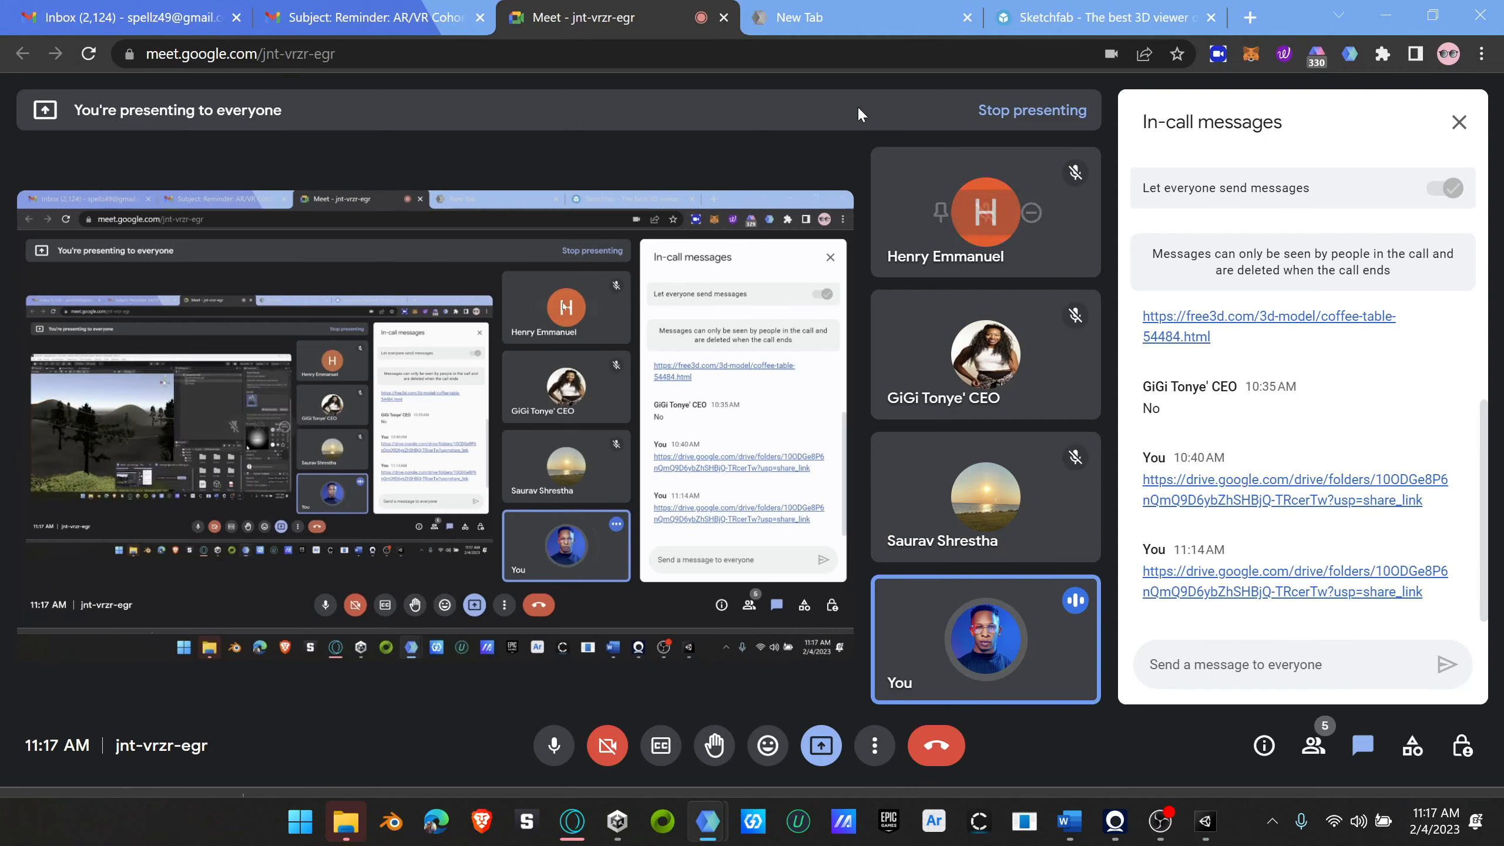
pyautogui.click(1095, 24)
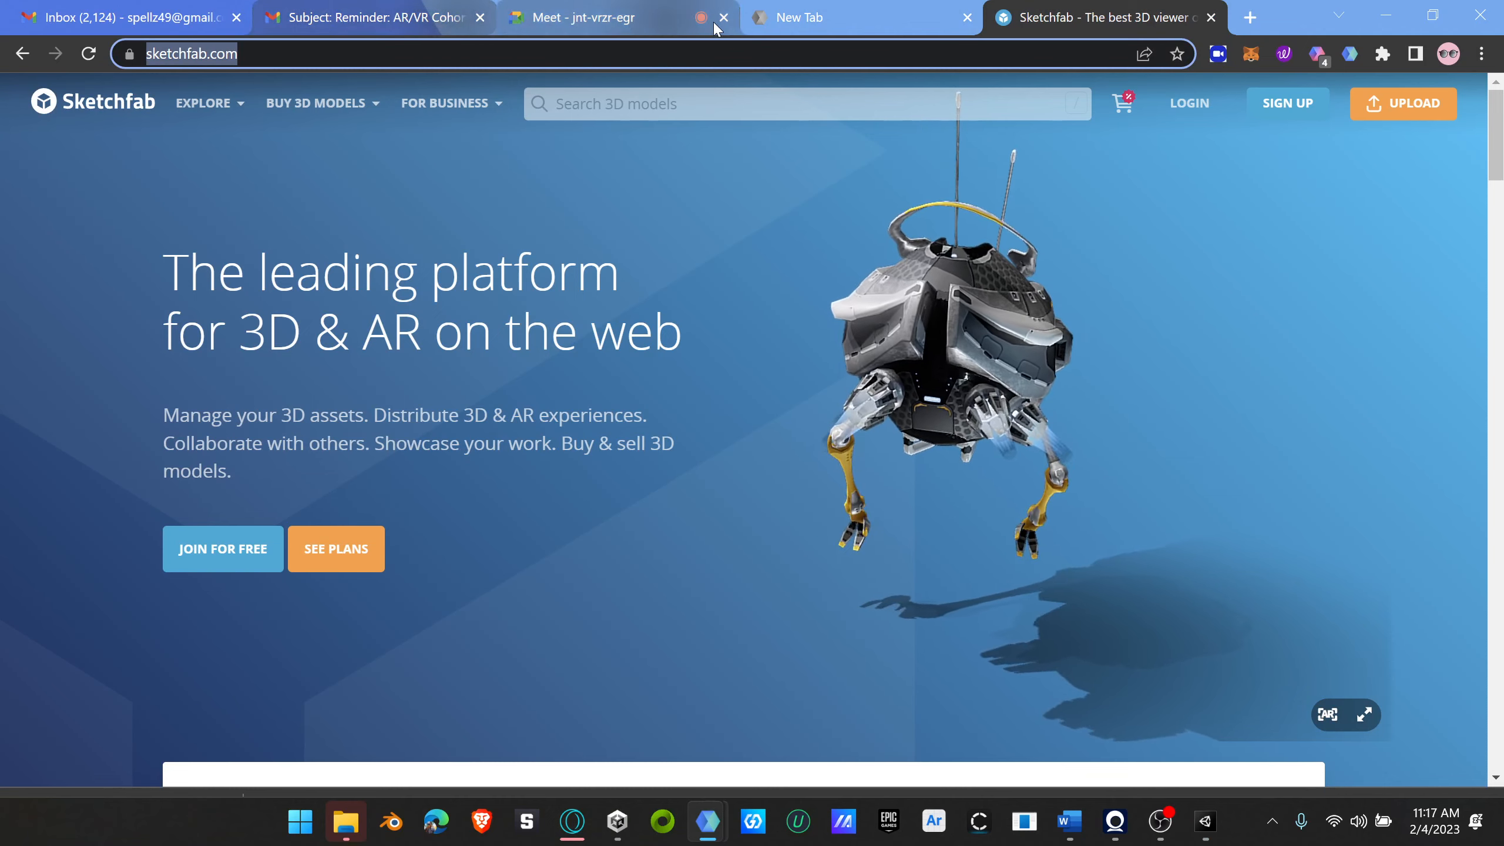
pyautogui.click(846, 17)
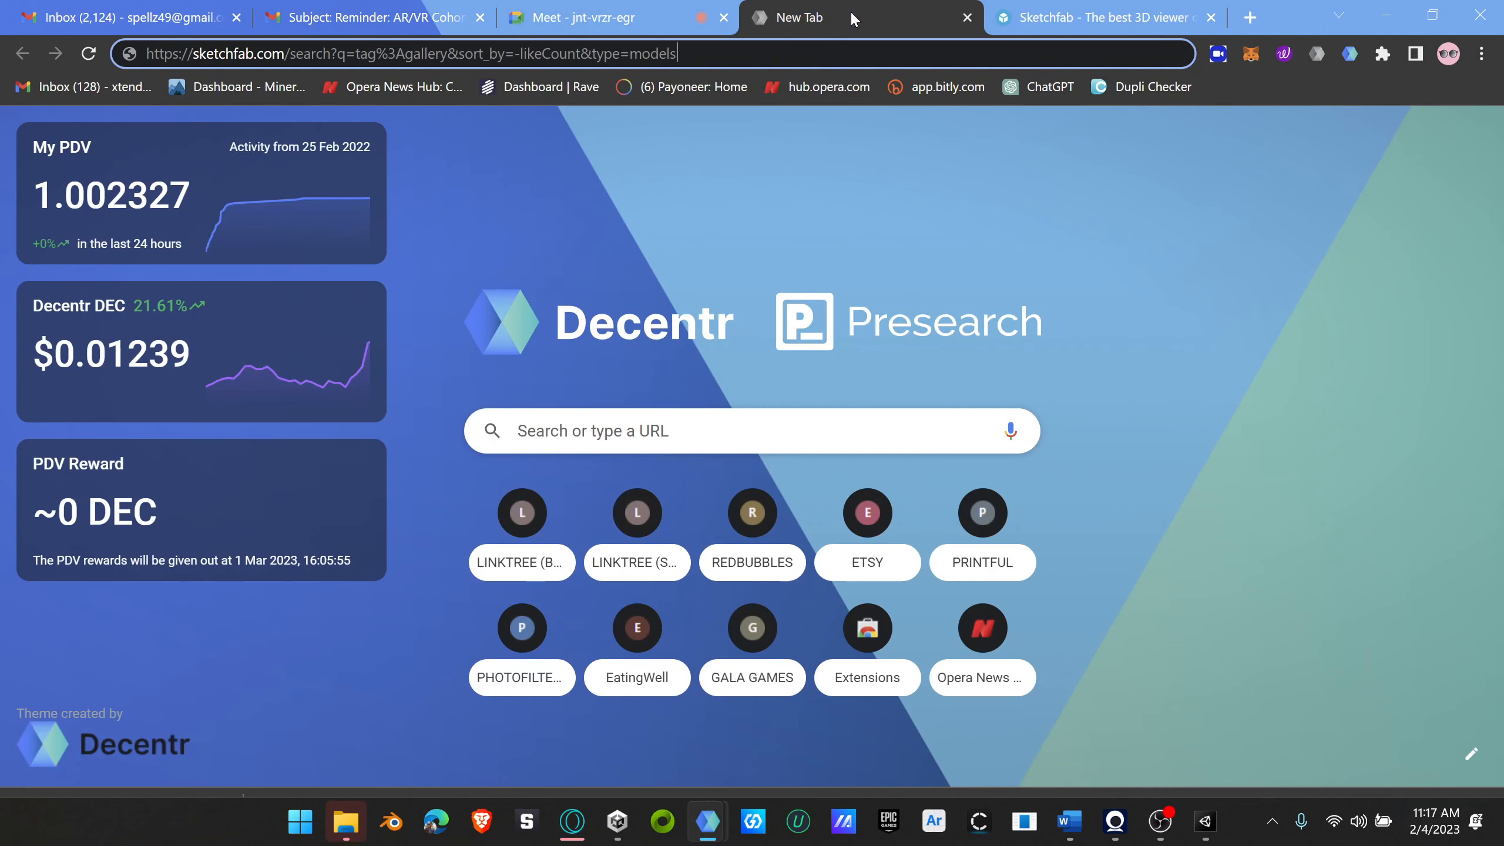
pyautogui.click(967, 18)
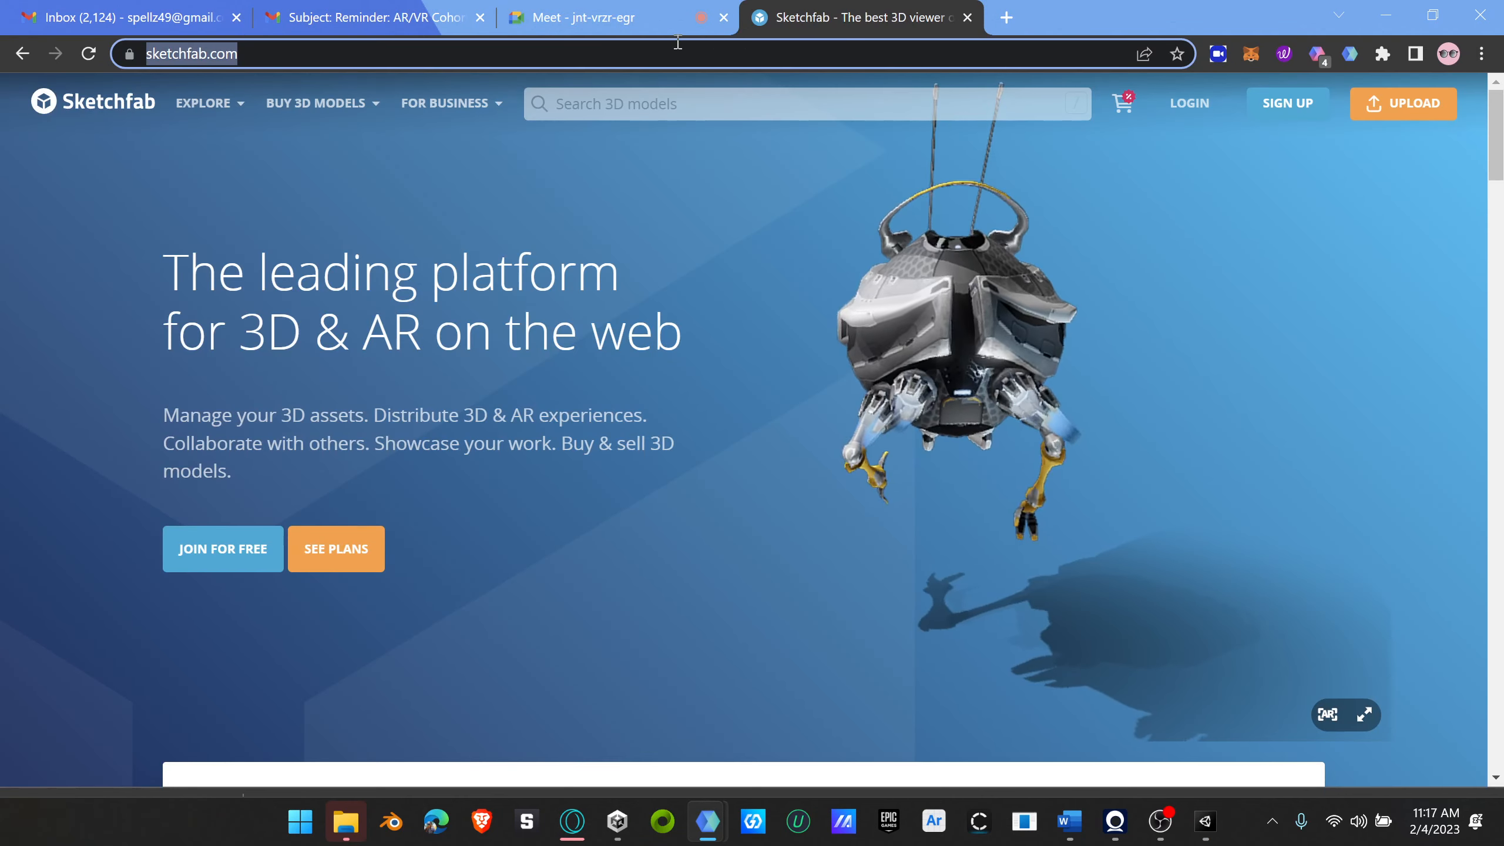
# Step: Copy the Sketchfab tag:gallery model search address from the Opera window and load it in a new Decentr browser tab
pyautogui.click(1015, 17)
pyautogui.click(566, 823)
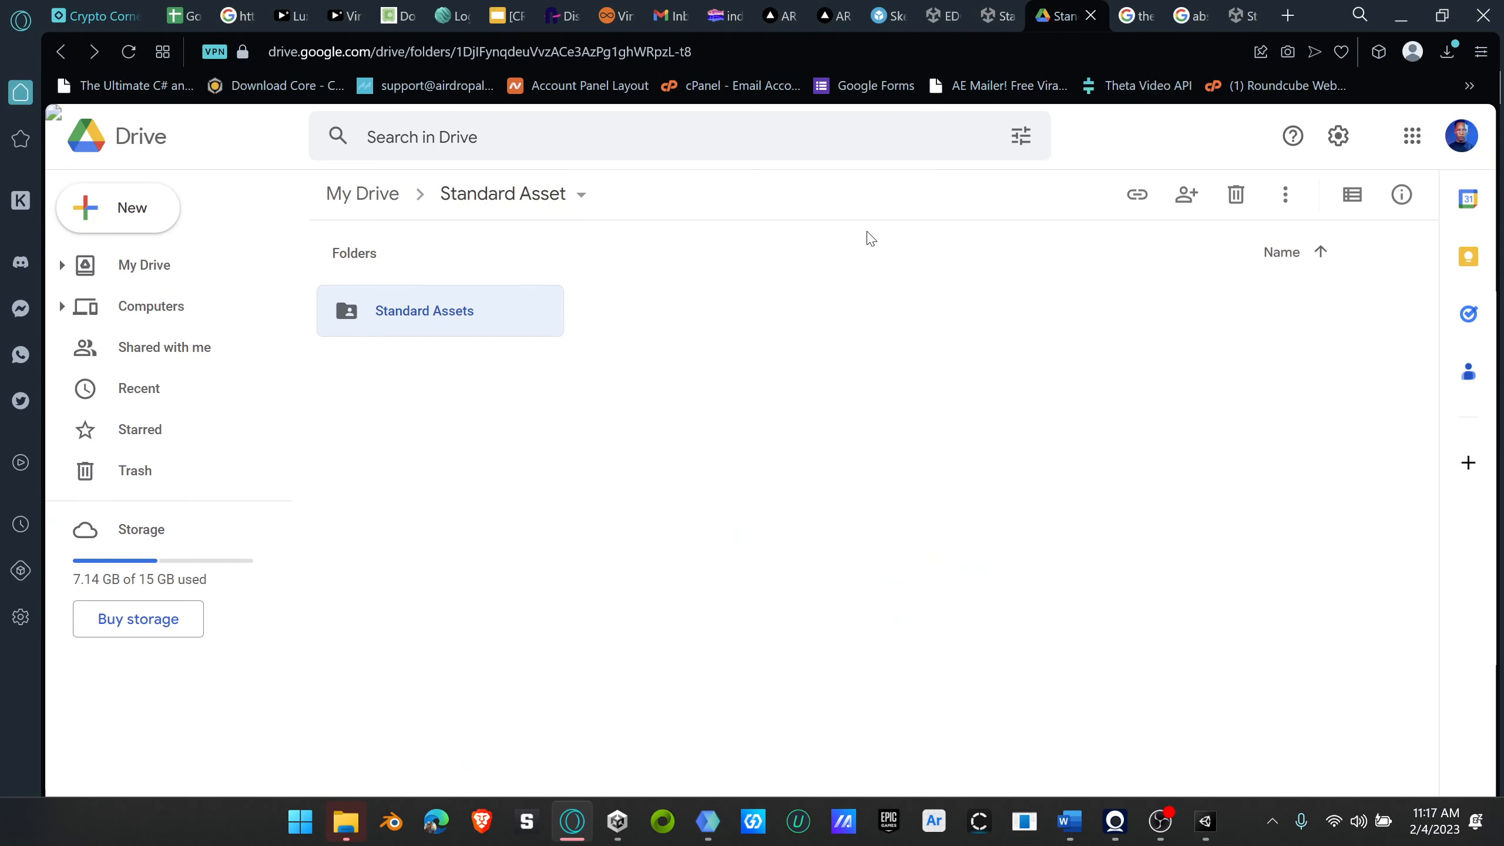
pyautogui.click(898, 22)
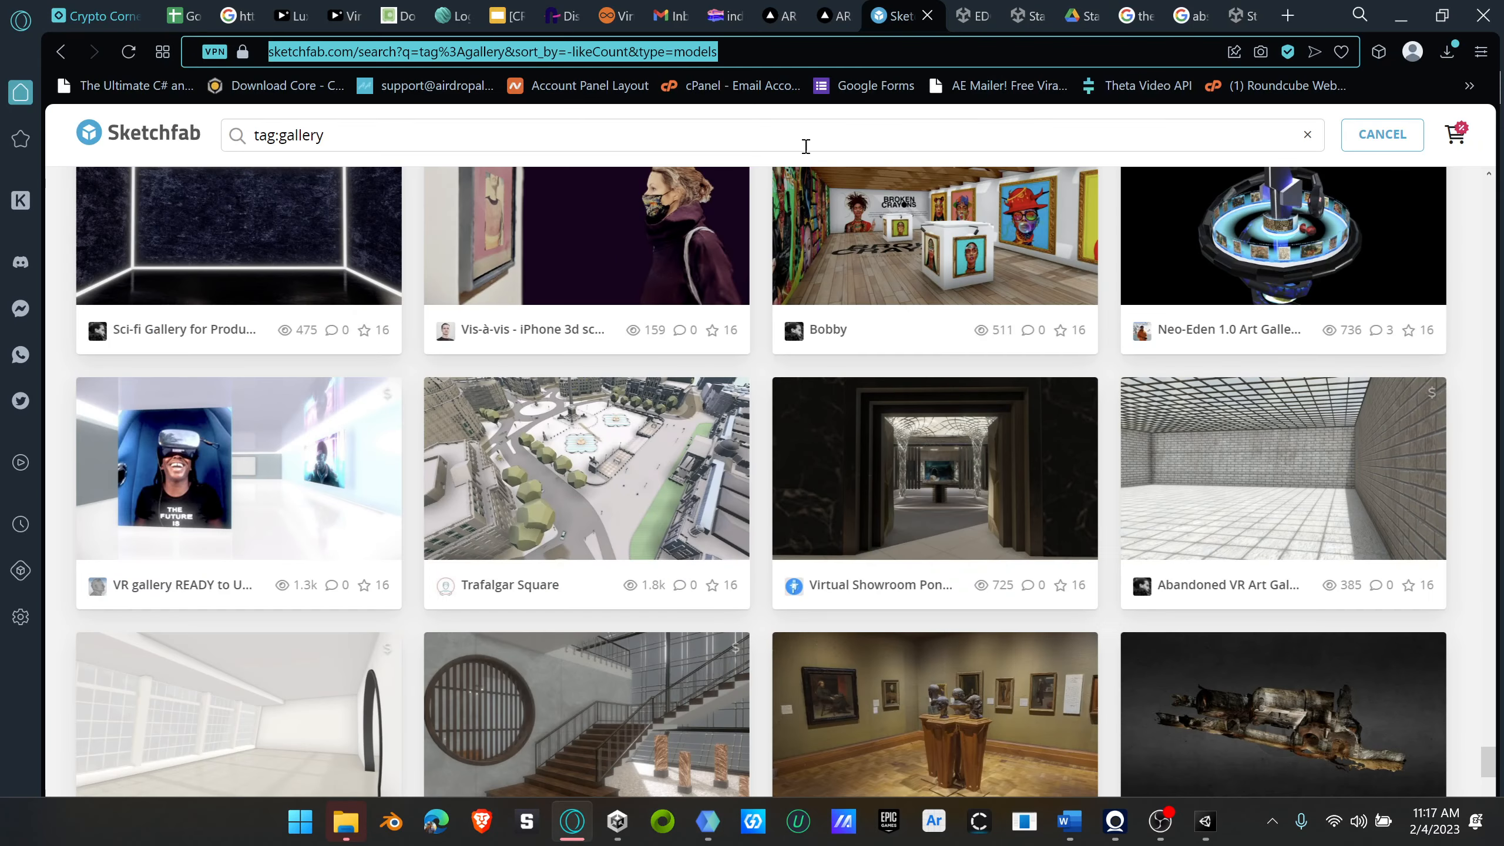
pyautogui.rightClick(686, 52)
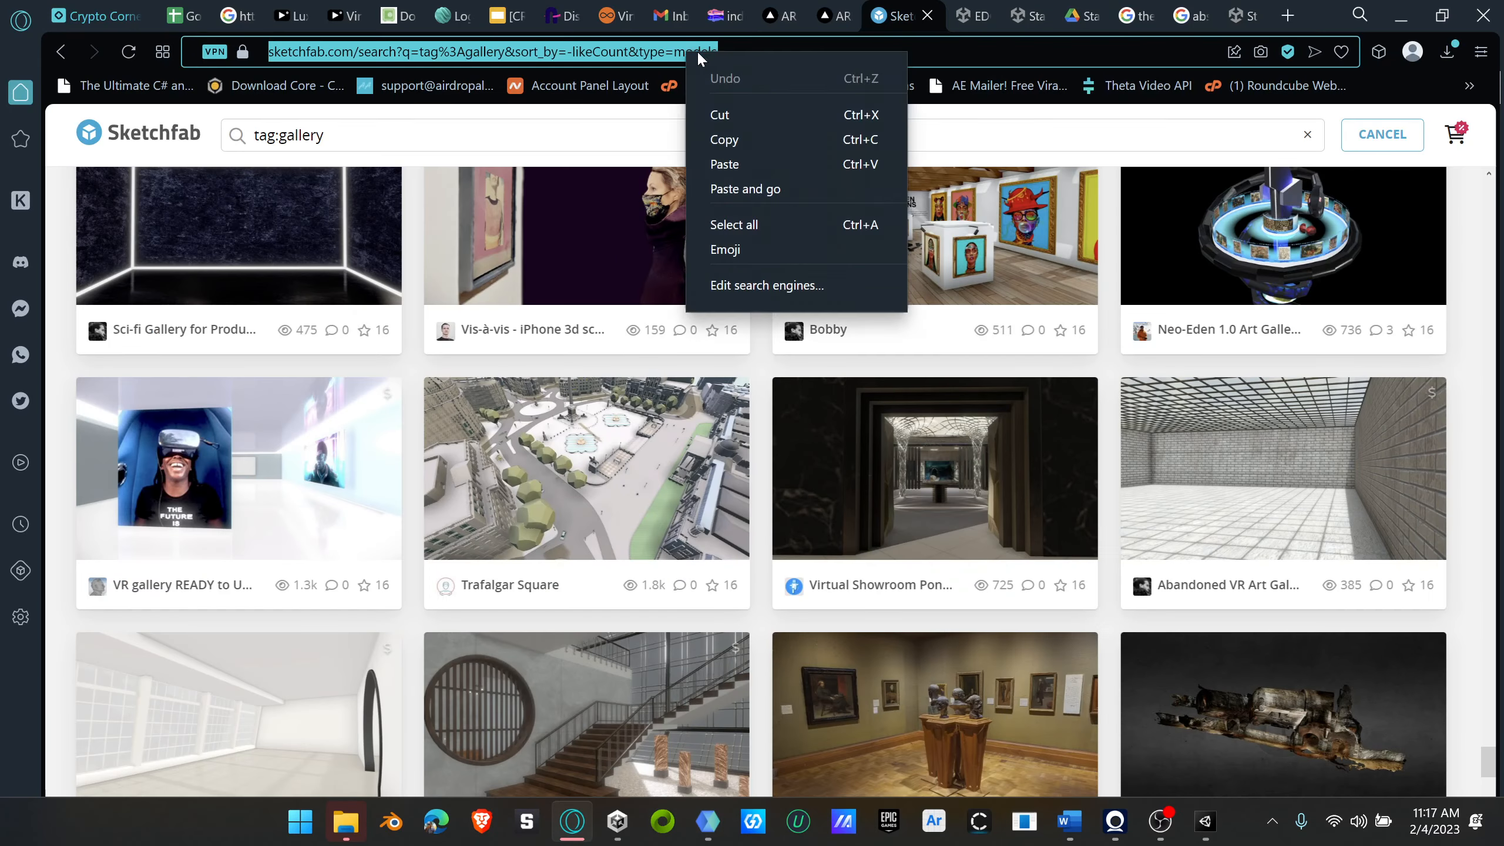
pyautogui.click(738, 140)
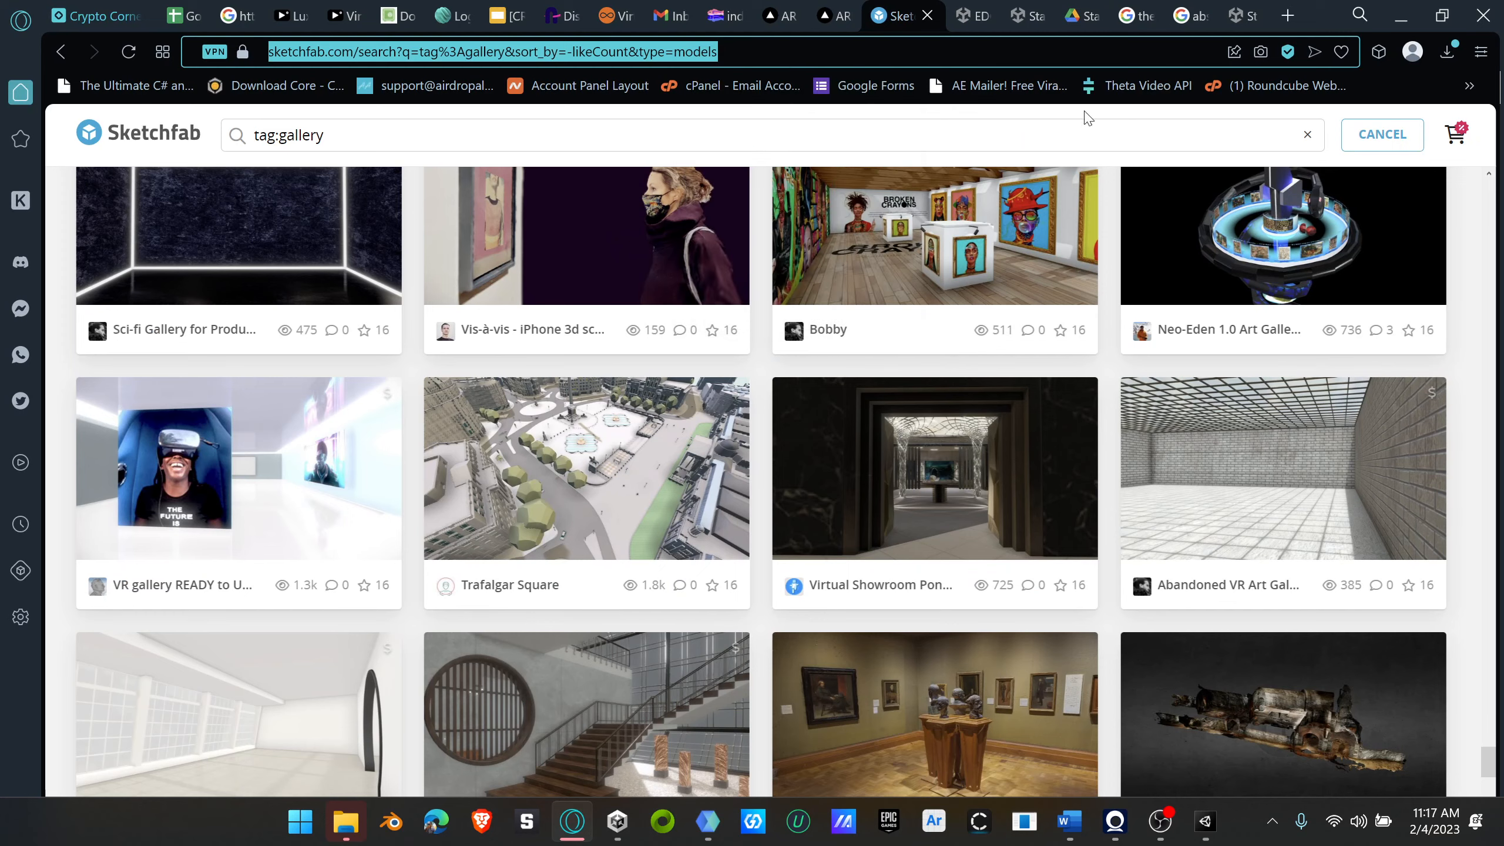
pyautogui.click(1400, 16)
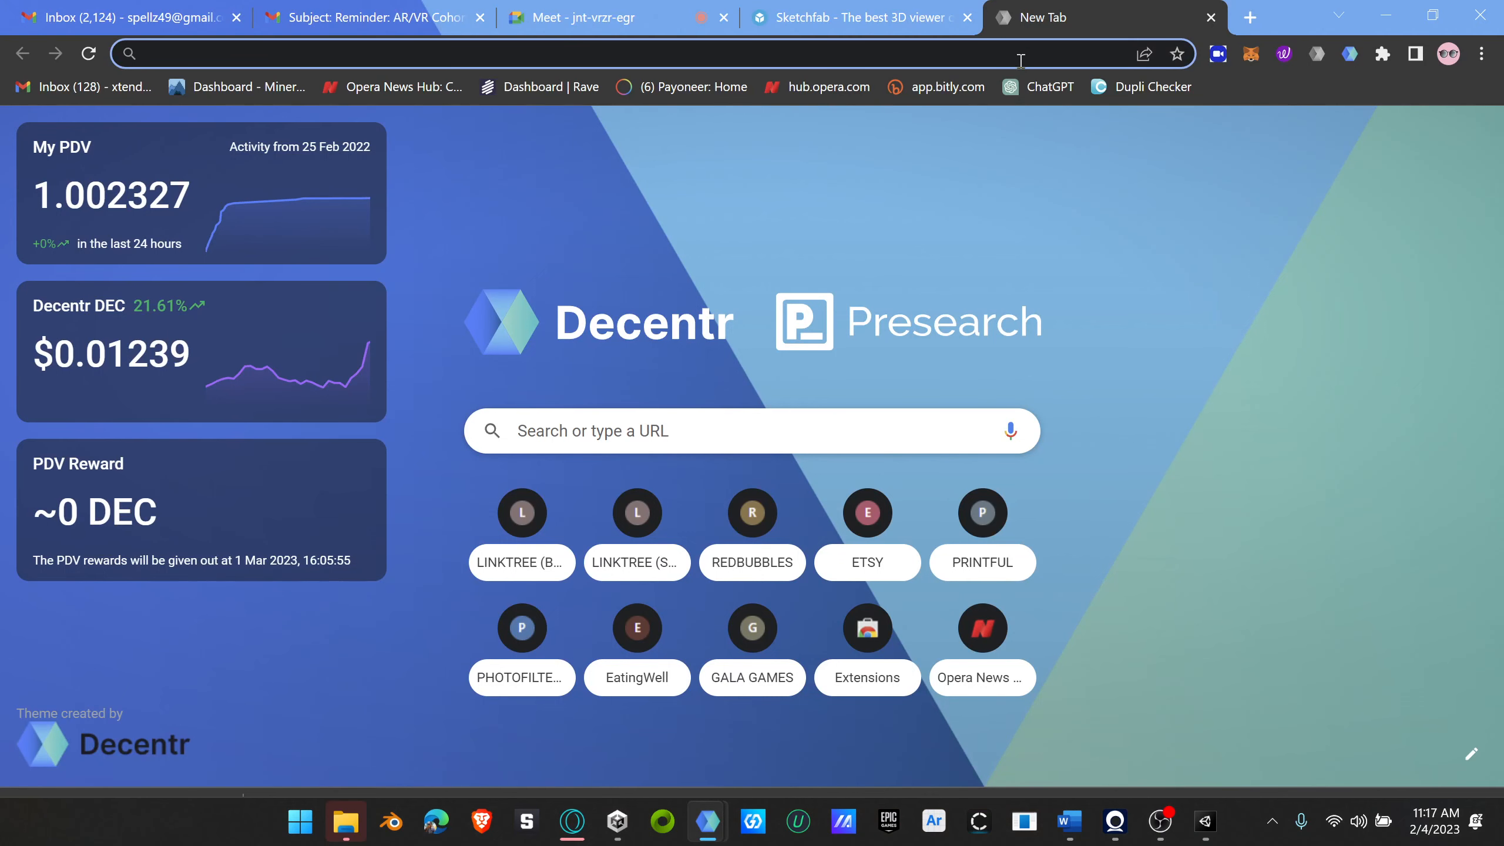
pyautogui.hotkey('ctrl', 'v')
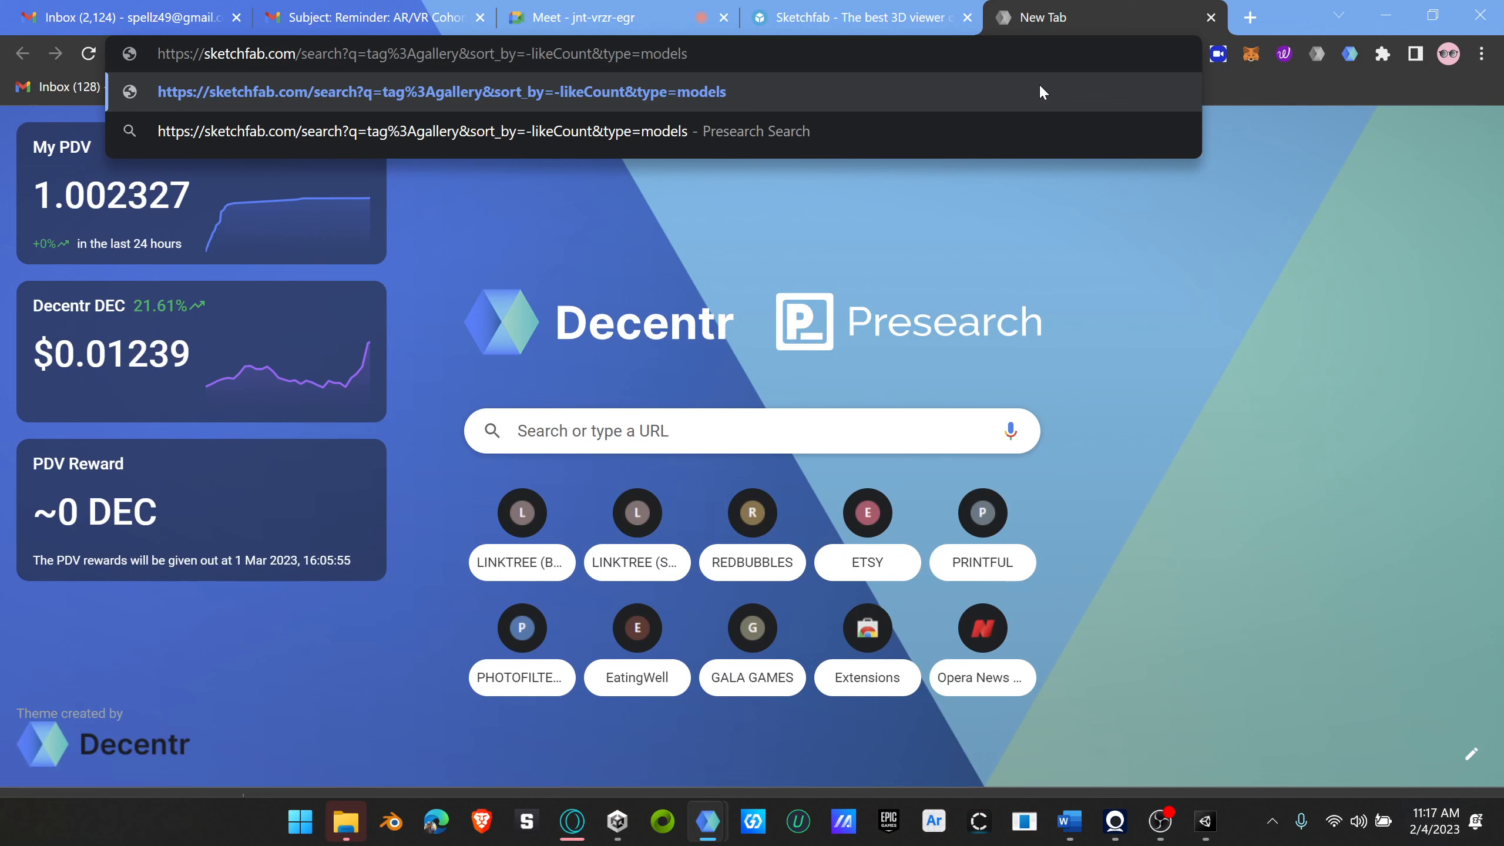
pyautogui.press('Return')
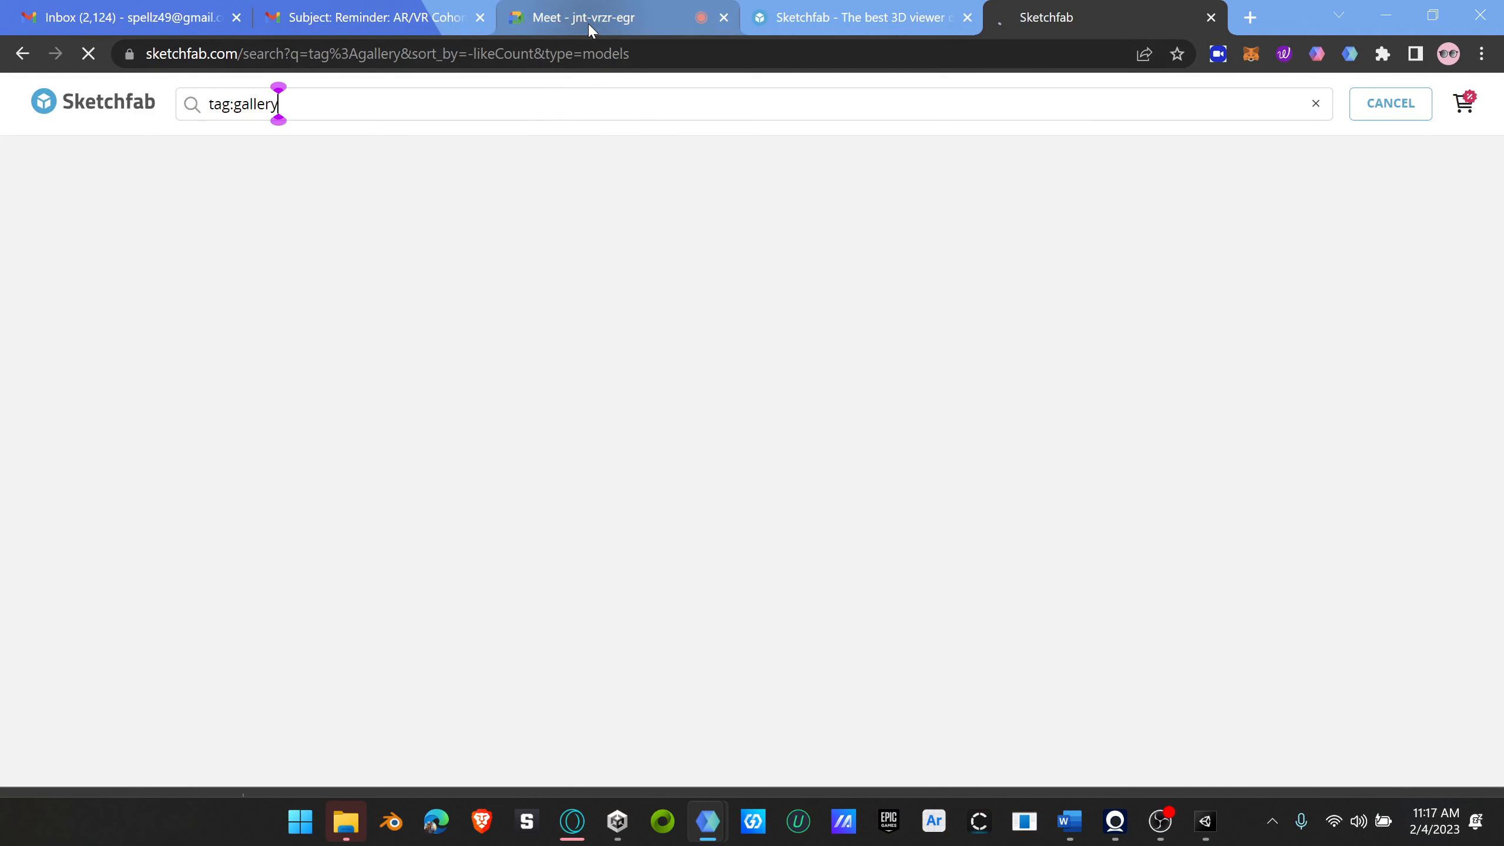
# Step: Share the copied Sketchfab gallery search link with everyone in the Google Meet call chat
pyautogui.click(586, 18)
pyautogui.click(1215, 664)
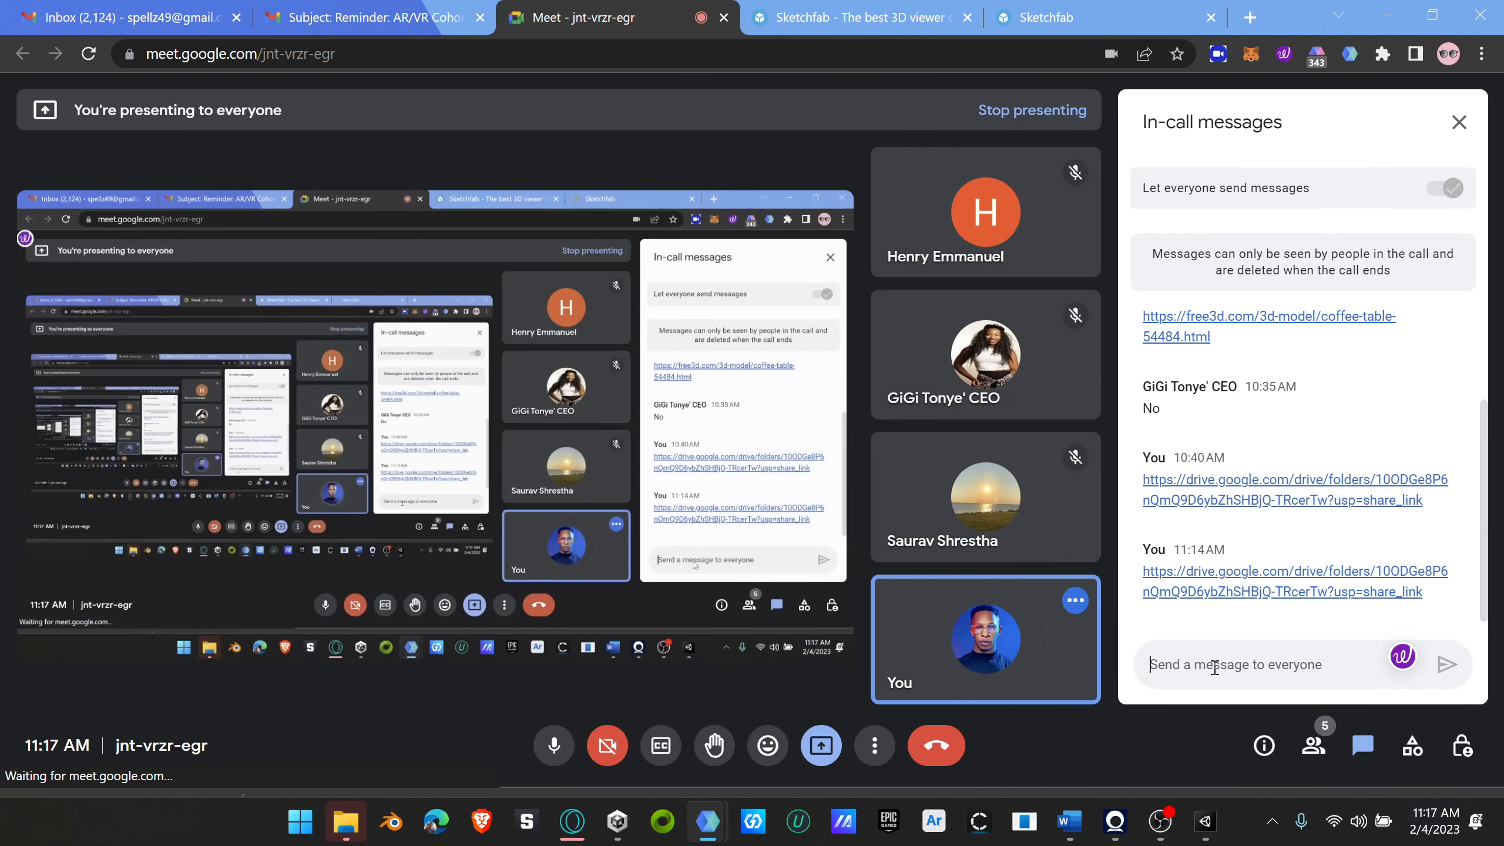
pyautogui.hotkey('ctrl', 'v')
pyautogui.press('Return')
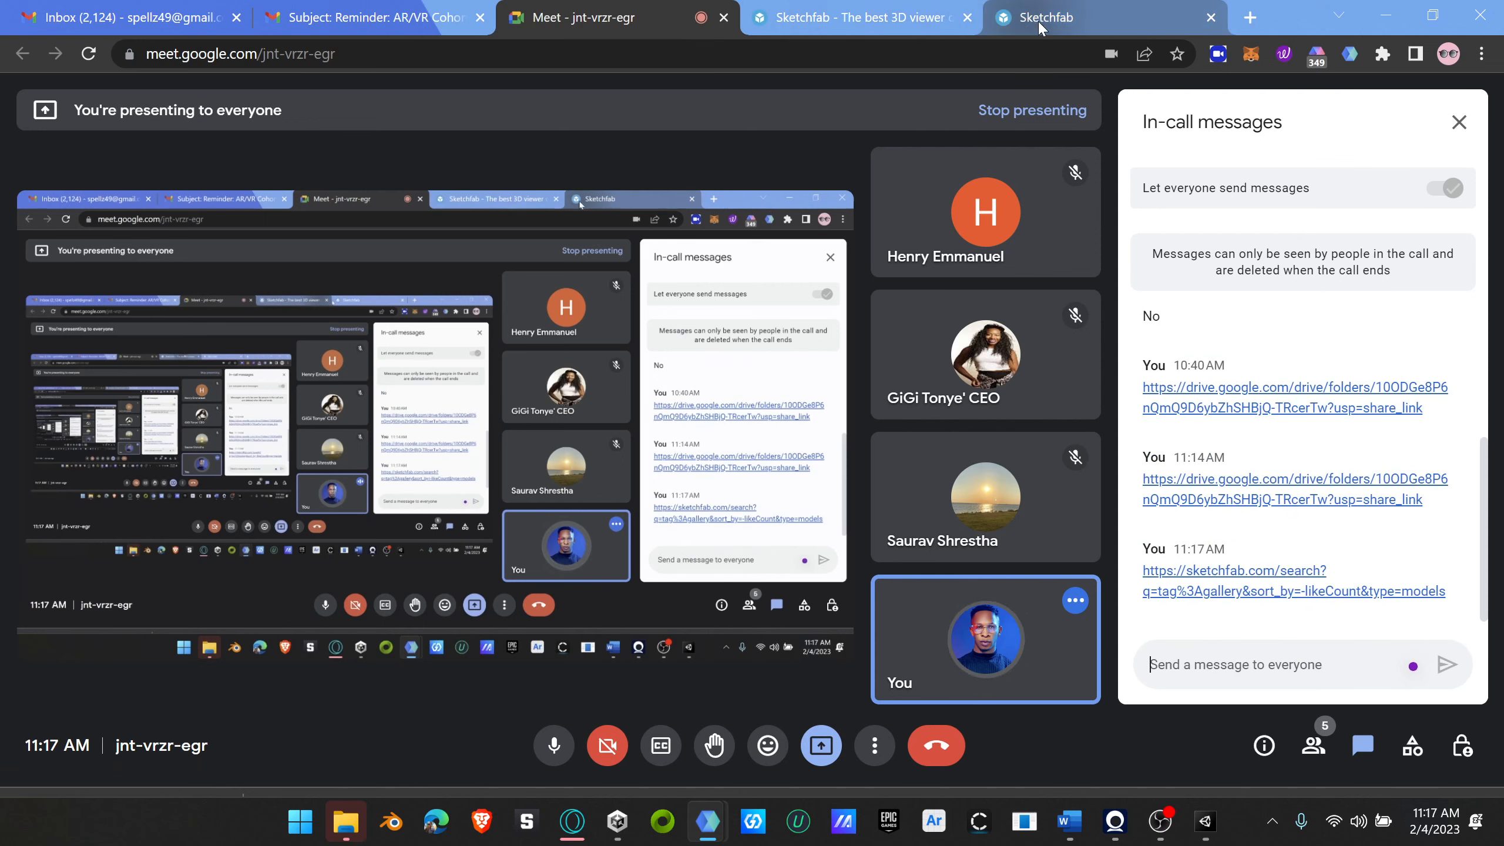
# Step: Return to the Sketchfab gallery results and replace the search query with "old building"
pyautogui.click(1009, 19)
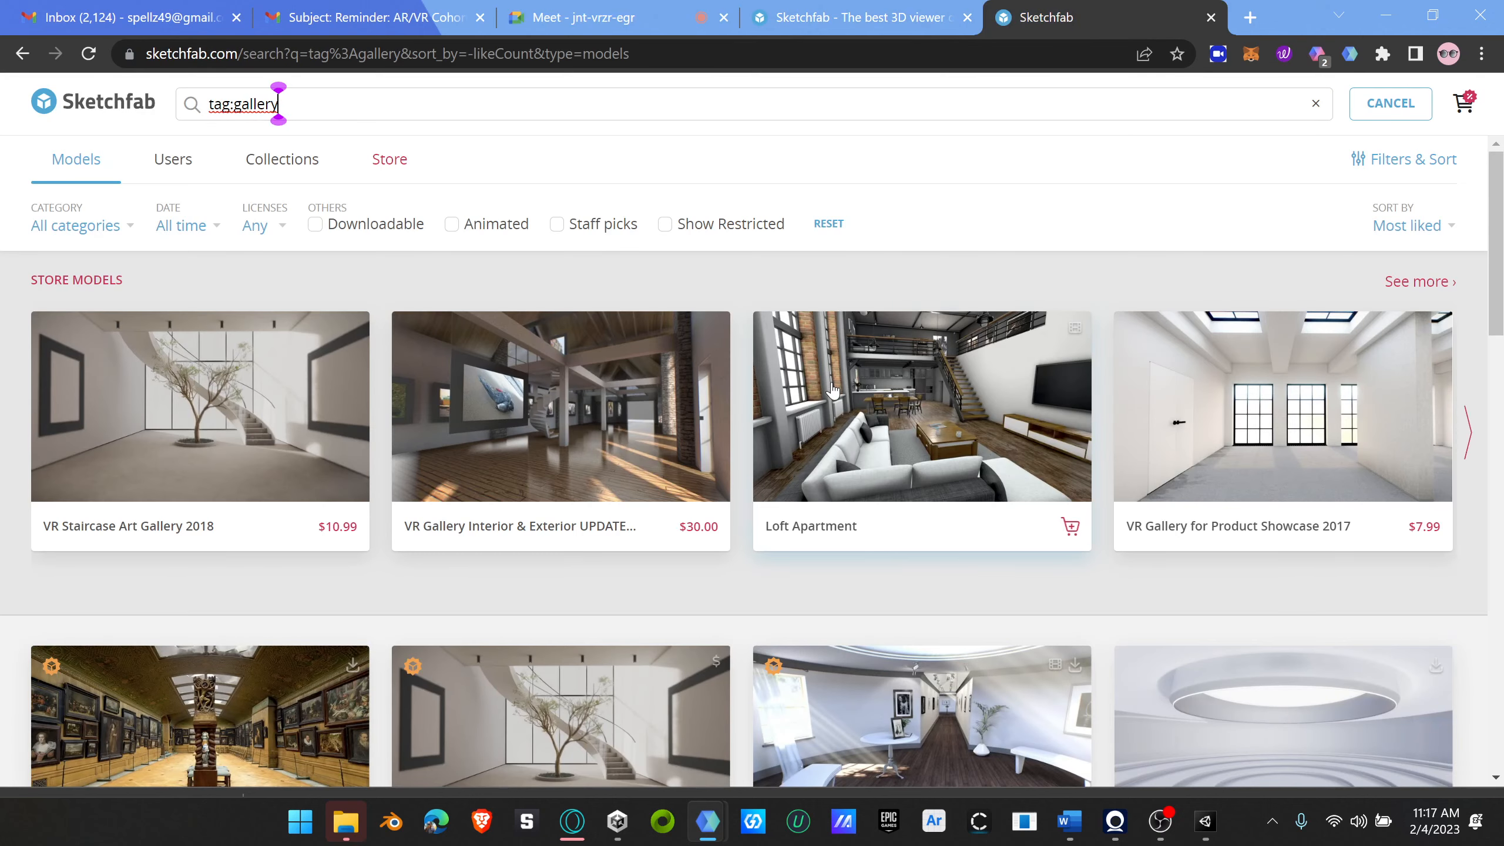
pyautogui.click(858, 18)
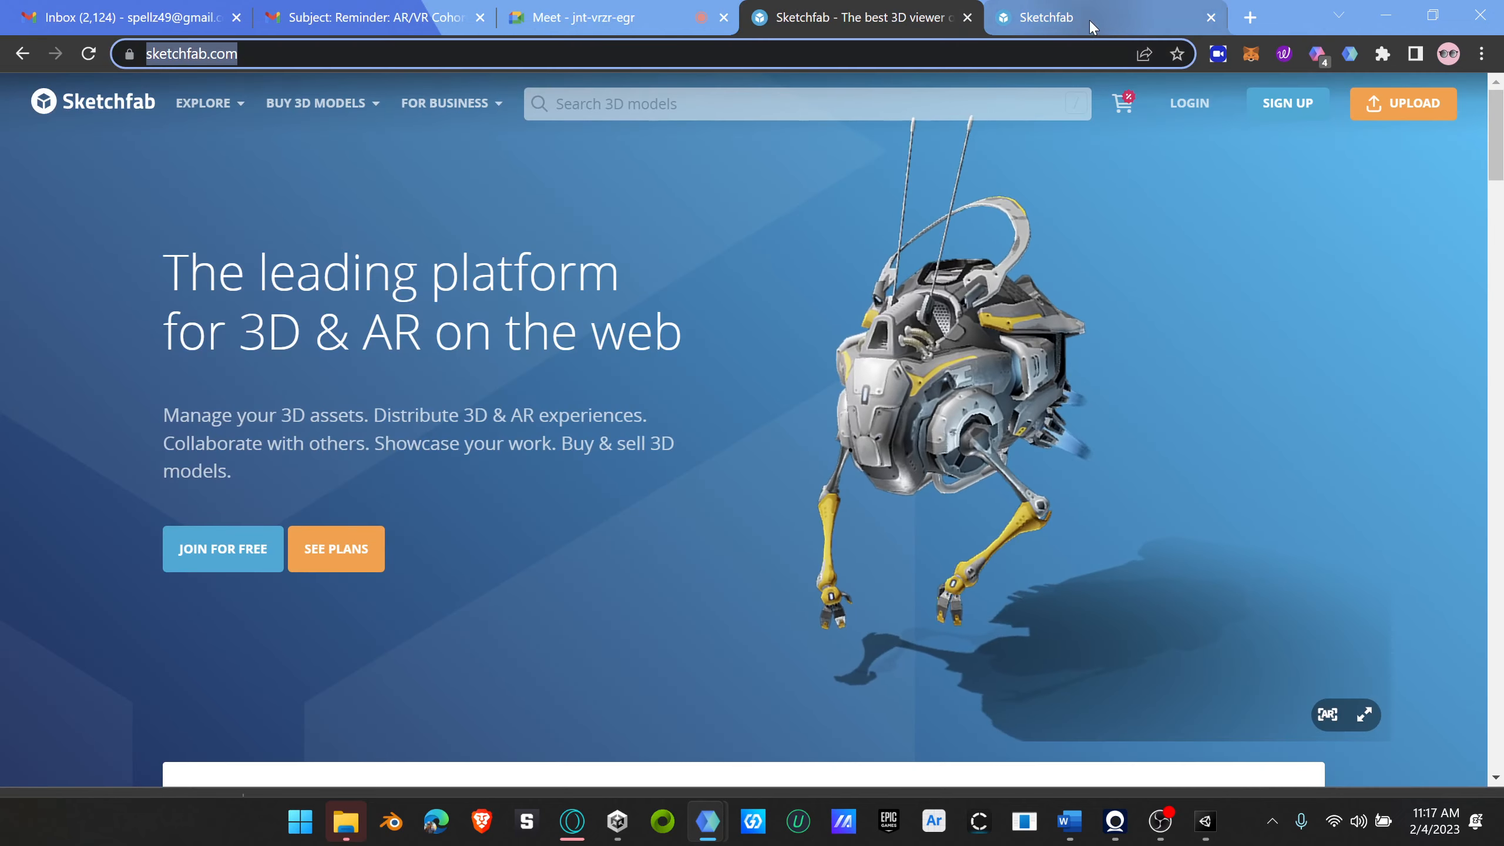
pyautogui.click(1093, 26)
pyautogui.scroll(-5, 908, 503)
pyautogui.scroll(5, 911, 504)
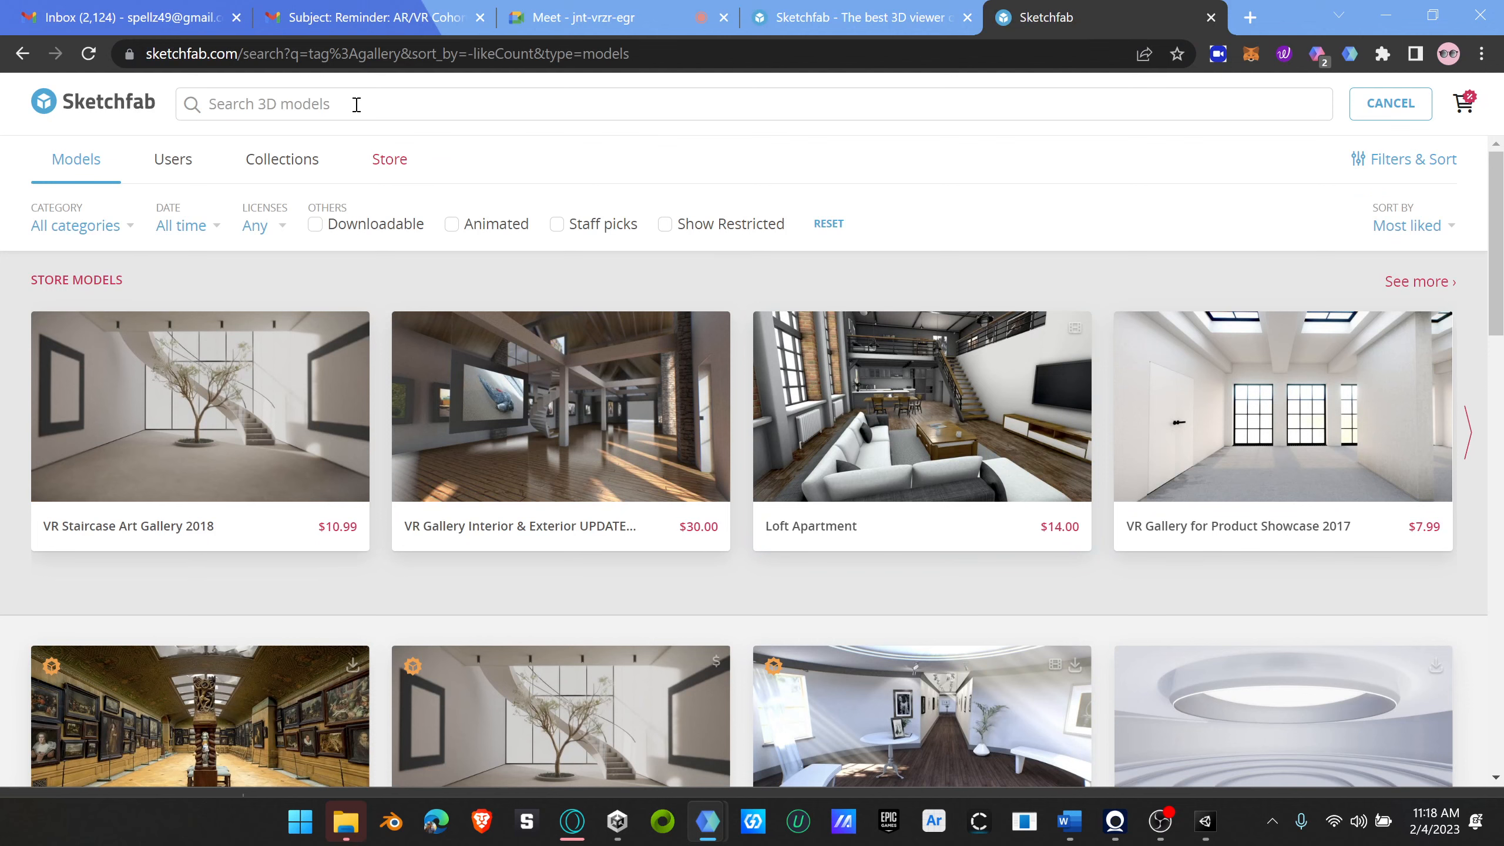
pyautogui.write('build')
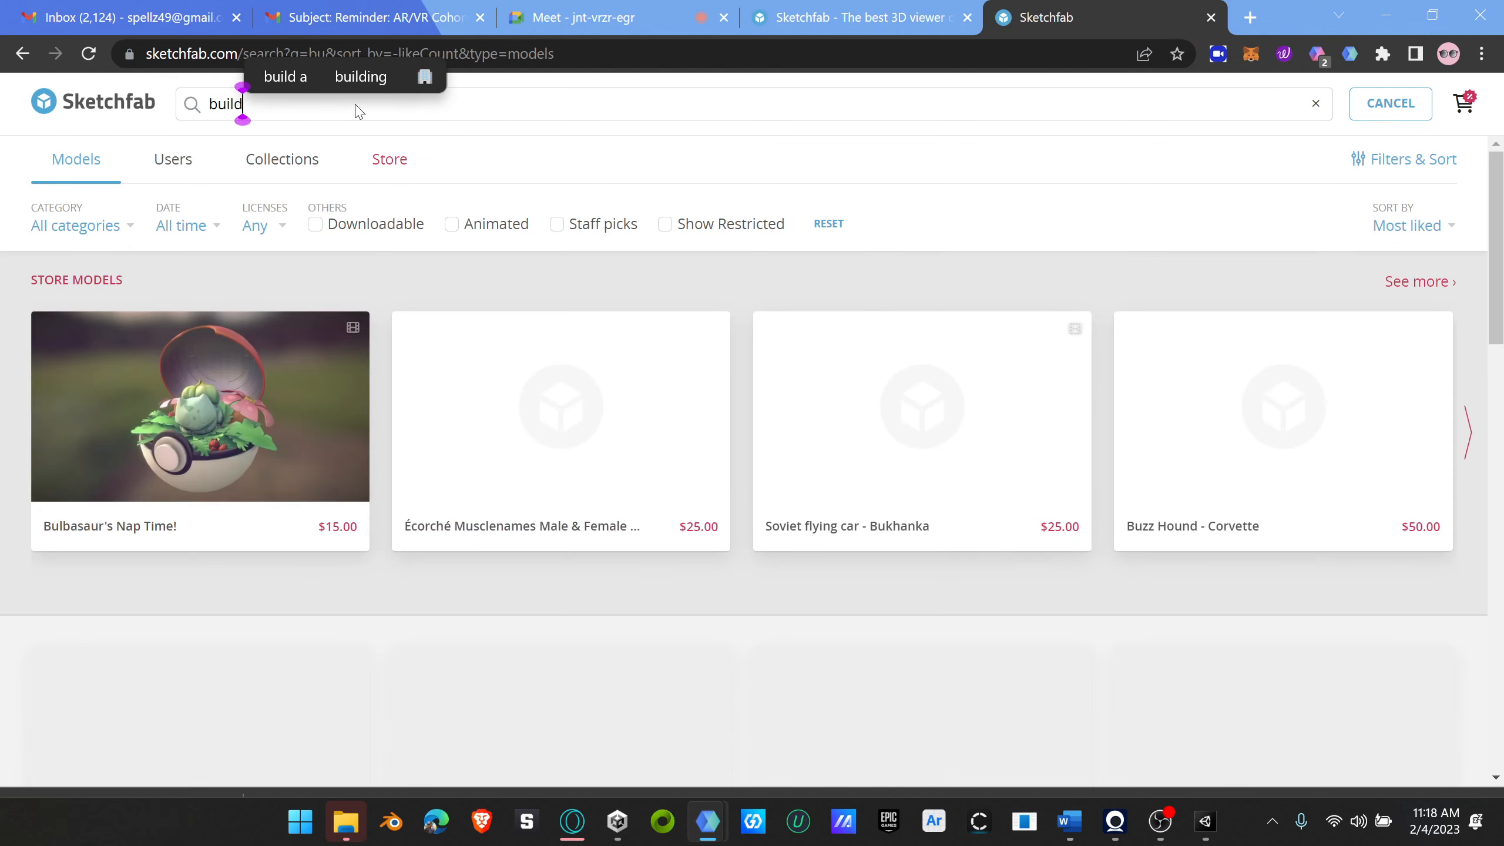
pyautogui.write('ing')
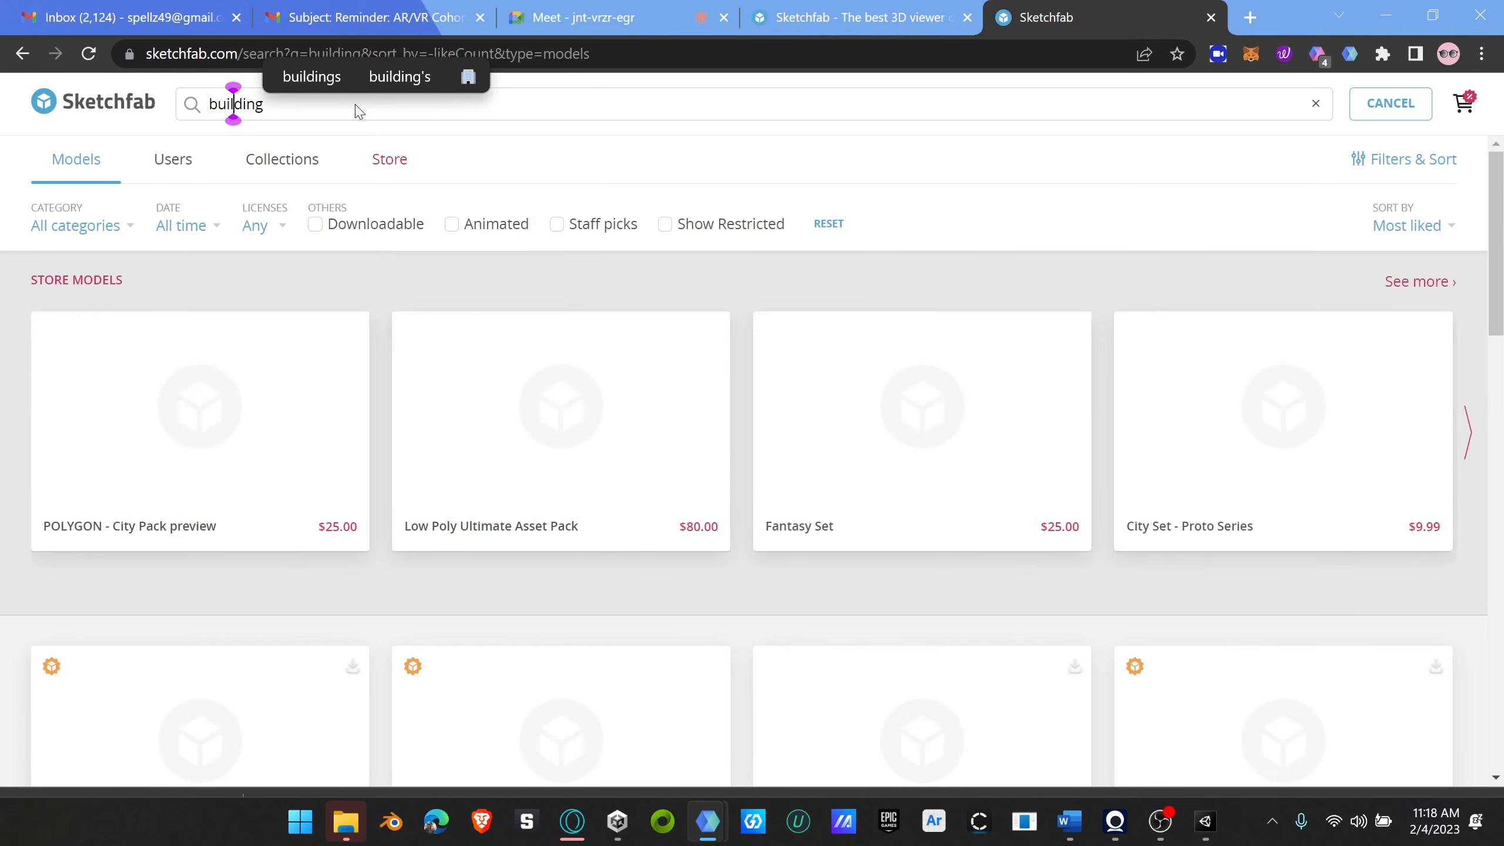
pyautogui.press('Home')
pyautogui.write('old')
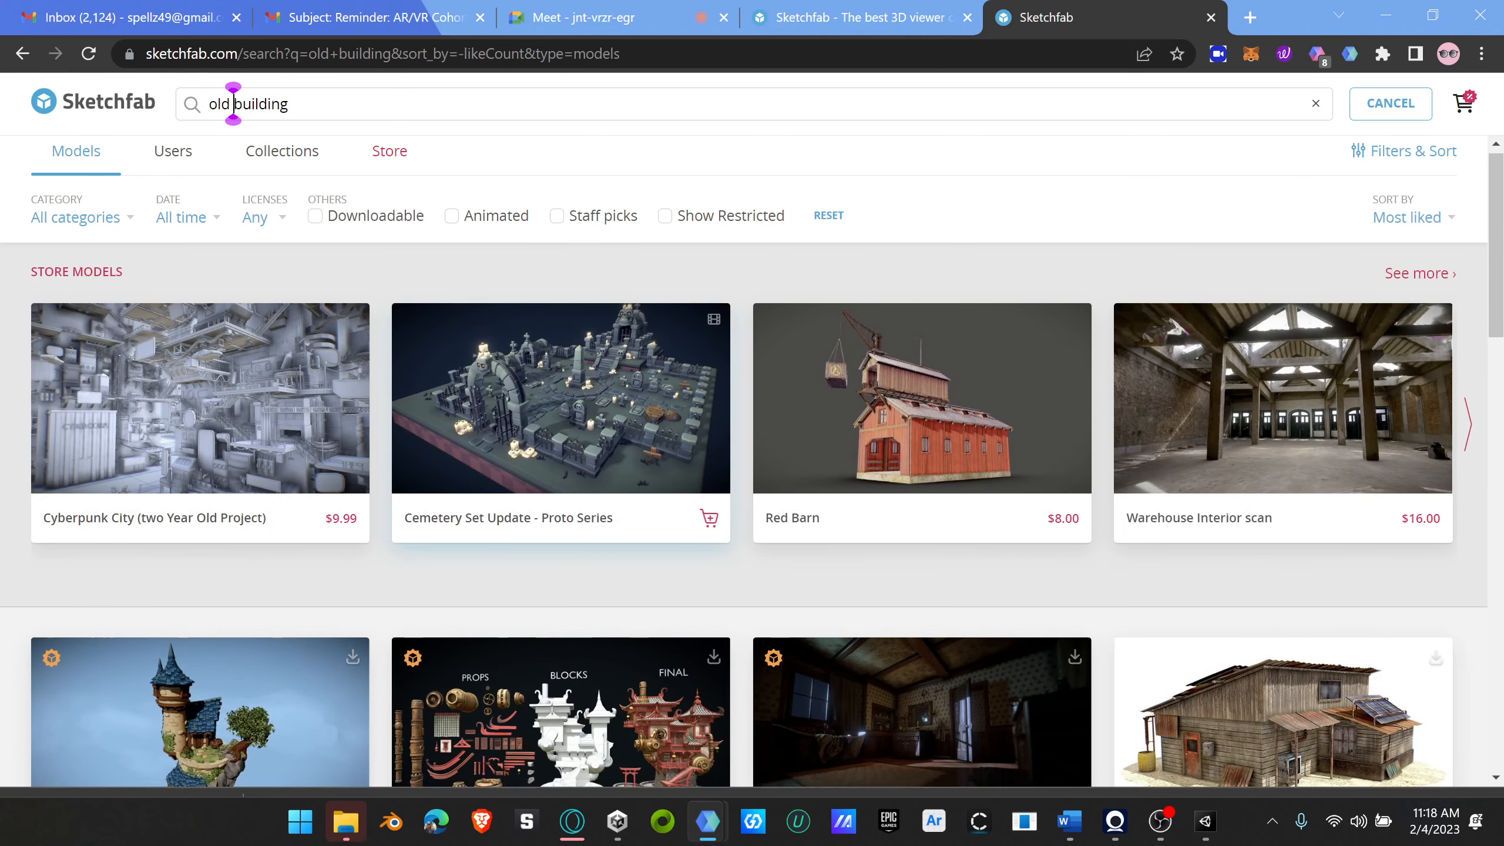
# Step: Browse the old building results and open the Post-Apocalyptic | House | Dirty | Old | Wooden model
pyautogui.scroll(-5, 738, 521)
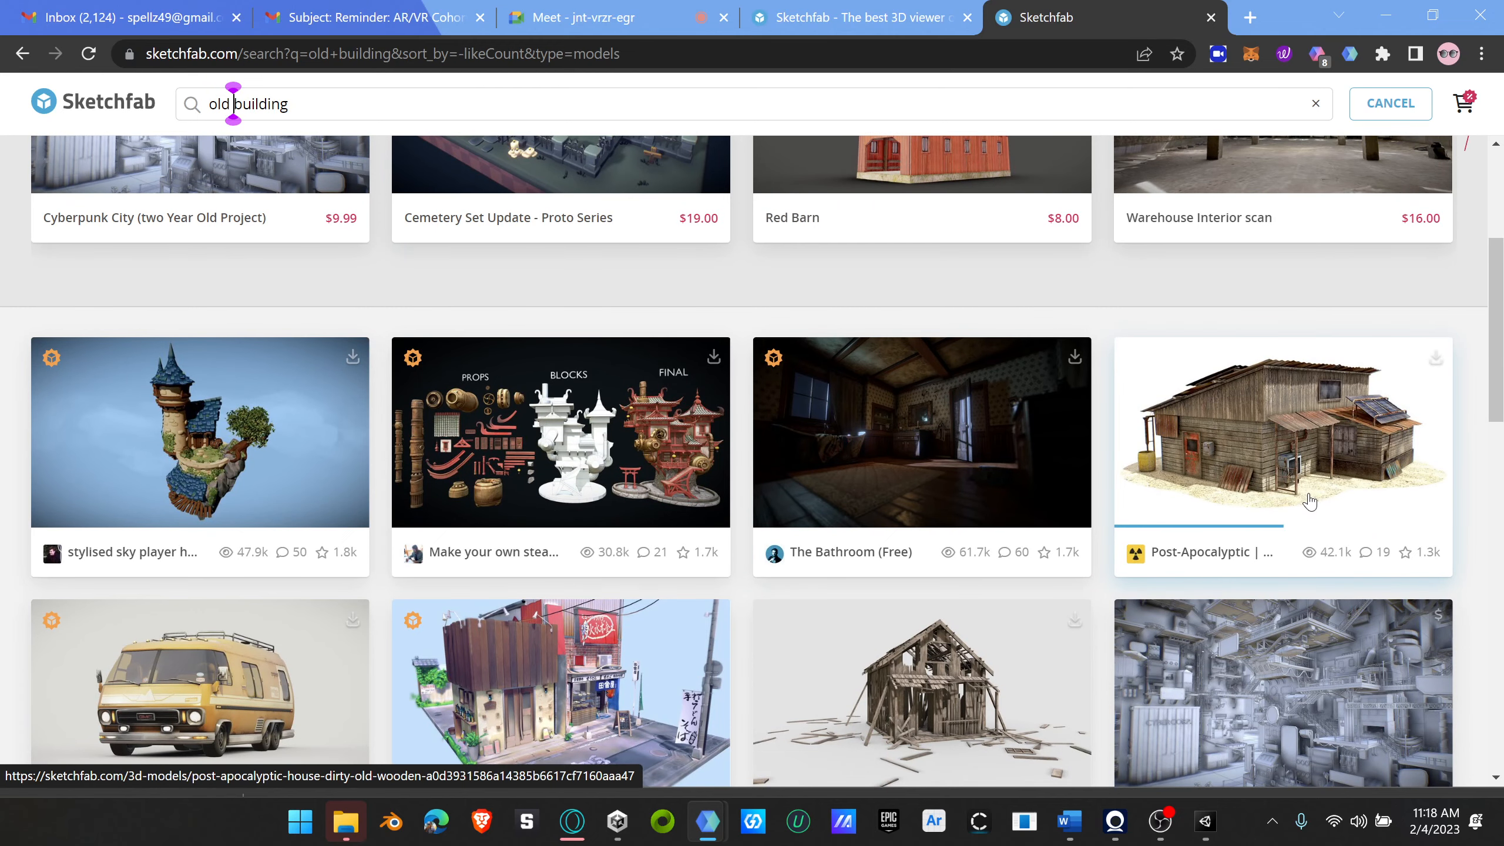
pyautogui.scroll(-9, 1311, 508)
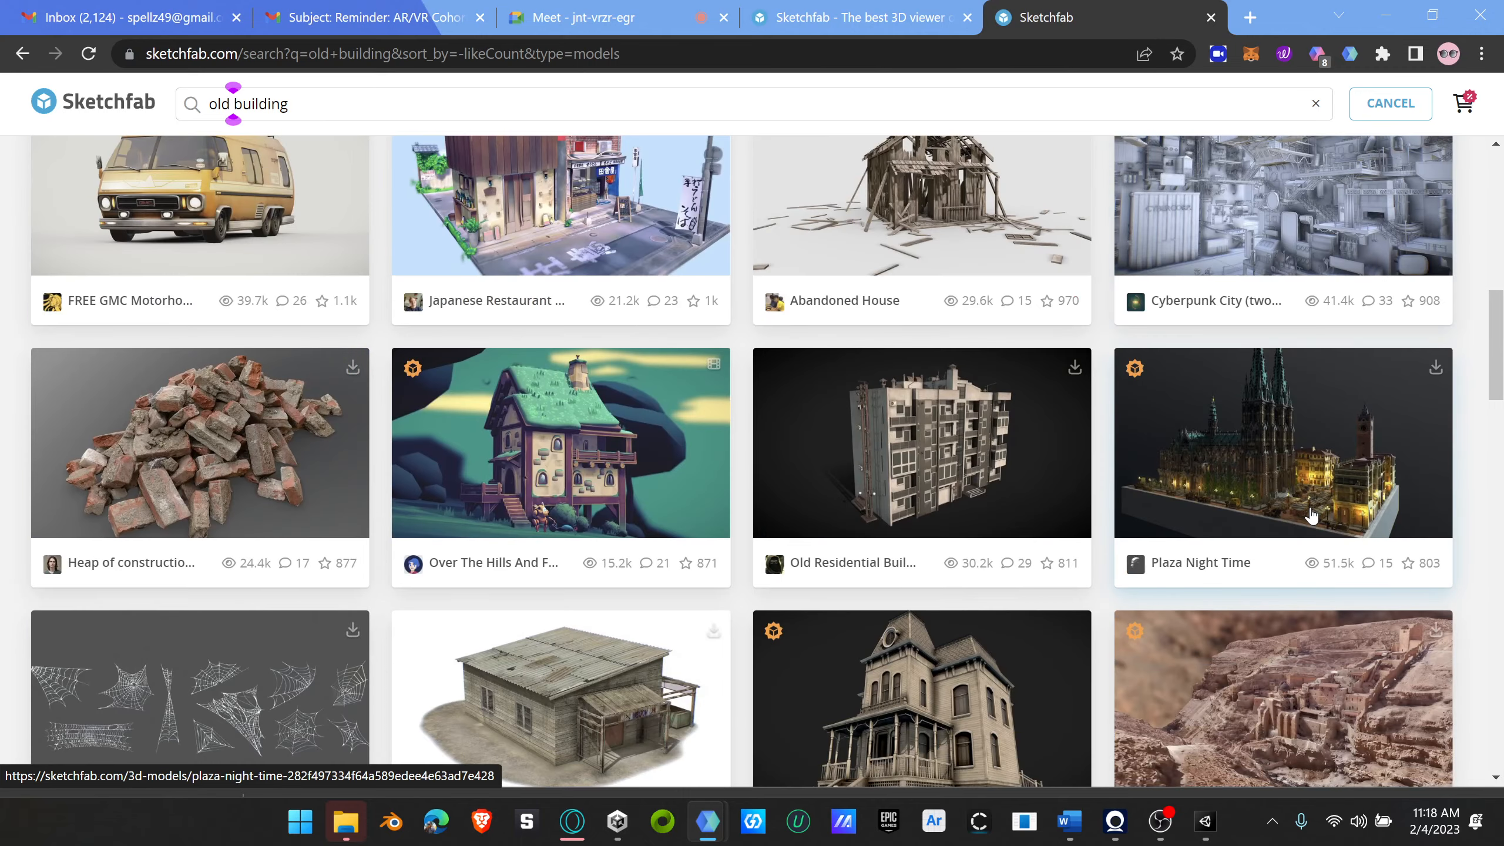
pyautogui.scroll(6, 1326, 469)
pyautogui.scroll(2, 1335, 441)
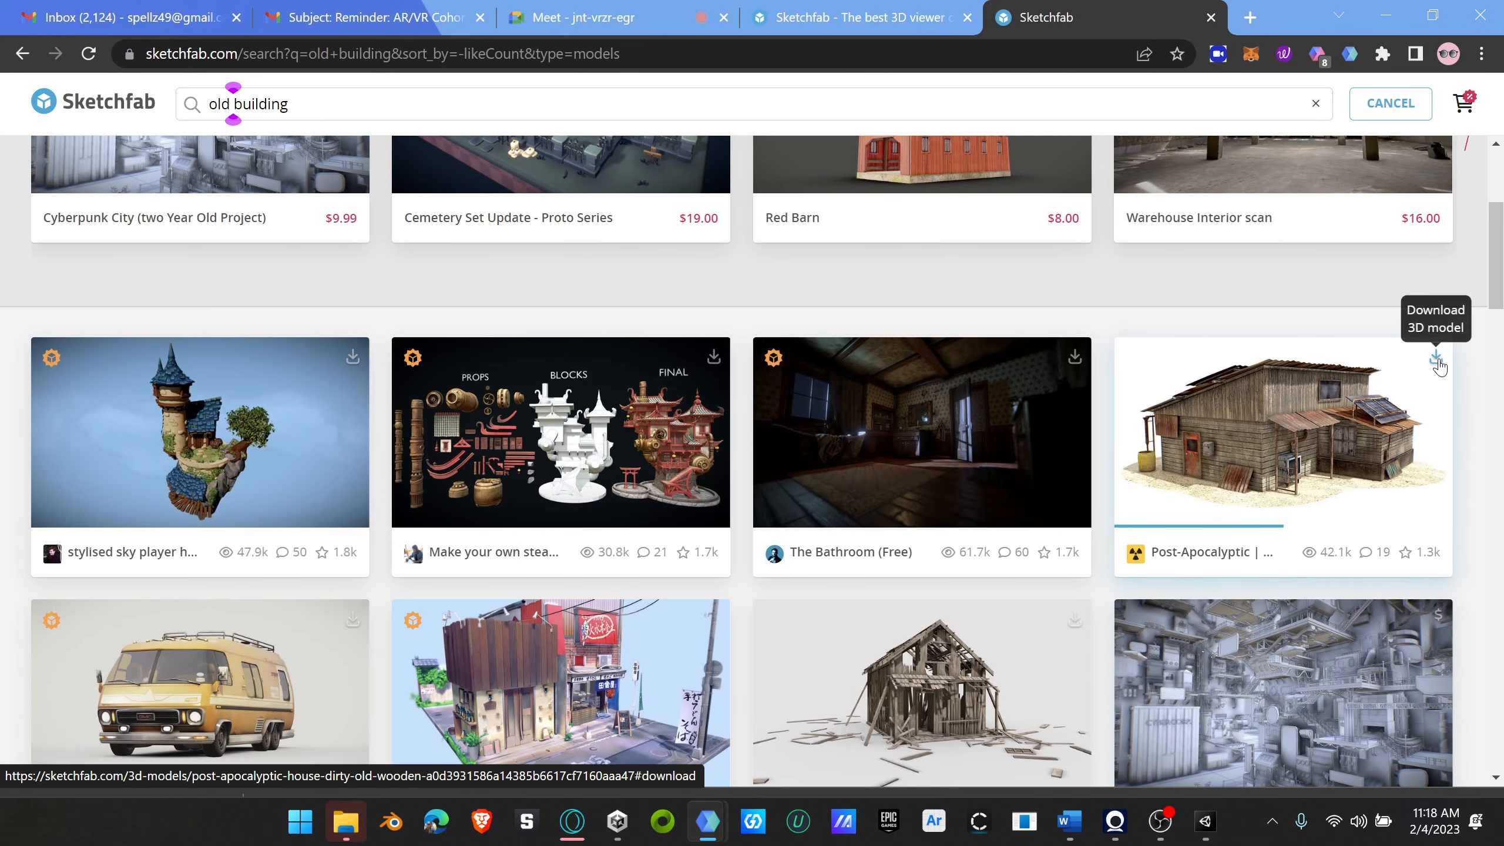
pyautogui.click(1311, 448)
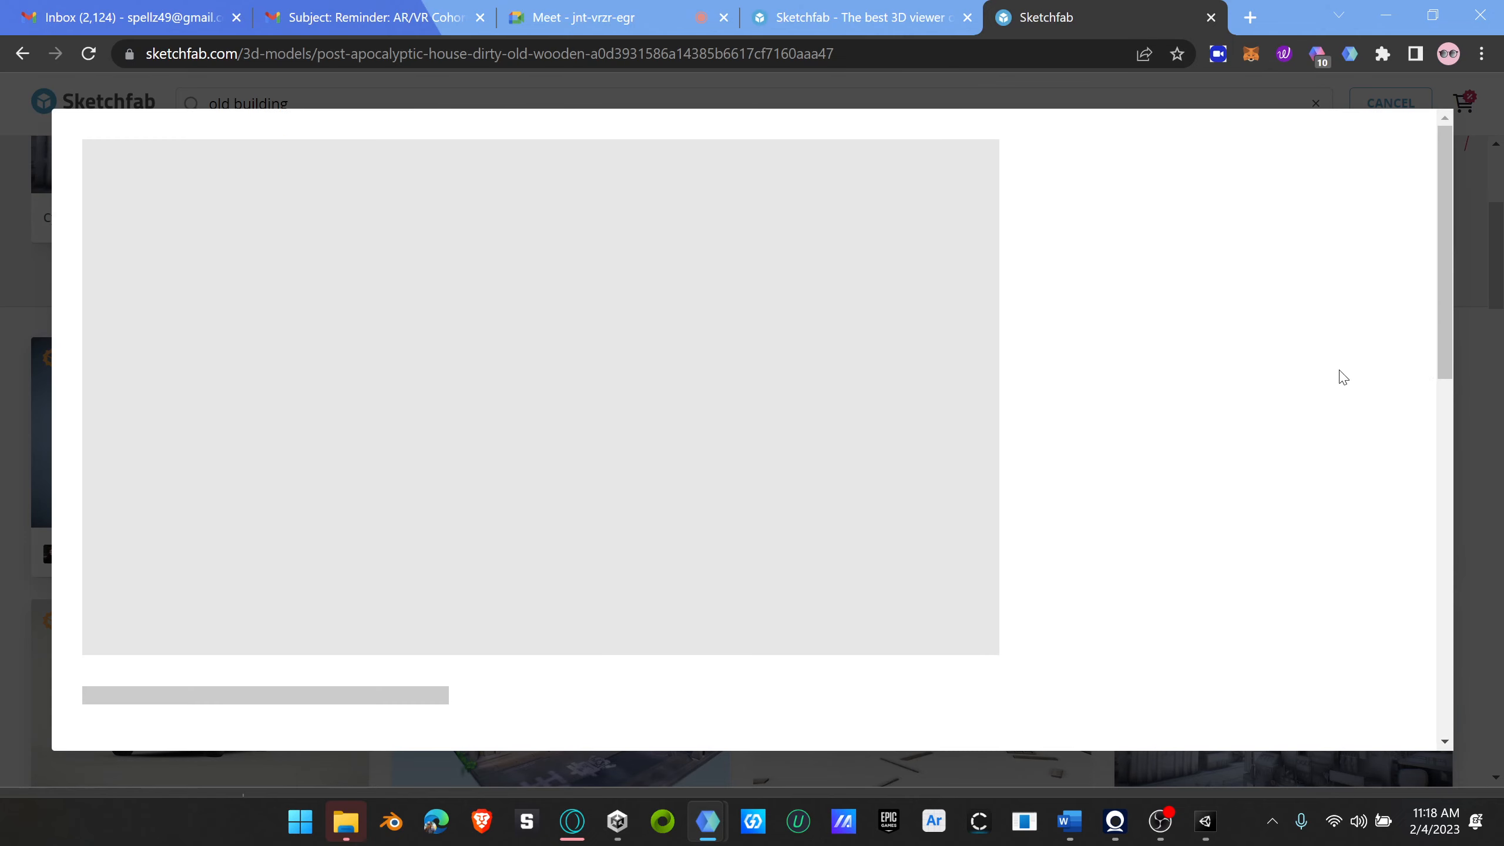
# Step: Request the house model's download and log in to Sketchfab with an existing Google account
pyautogui.scroll(-4, 606, 551)
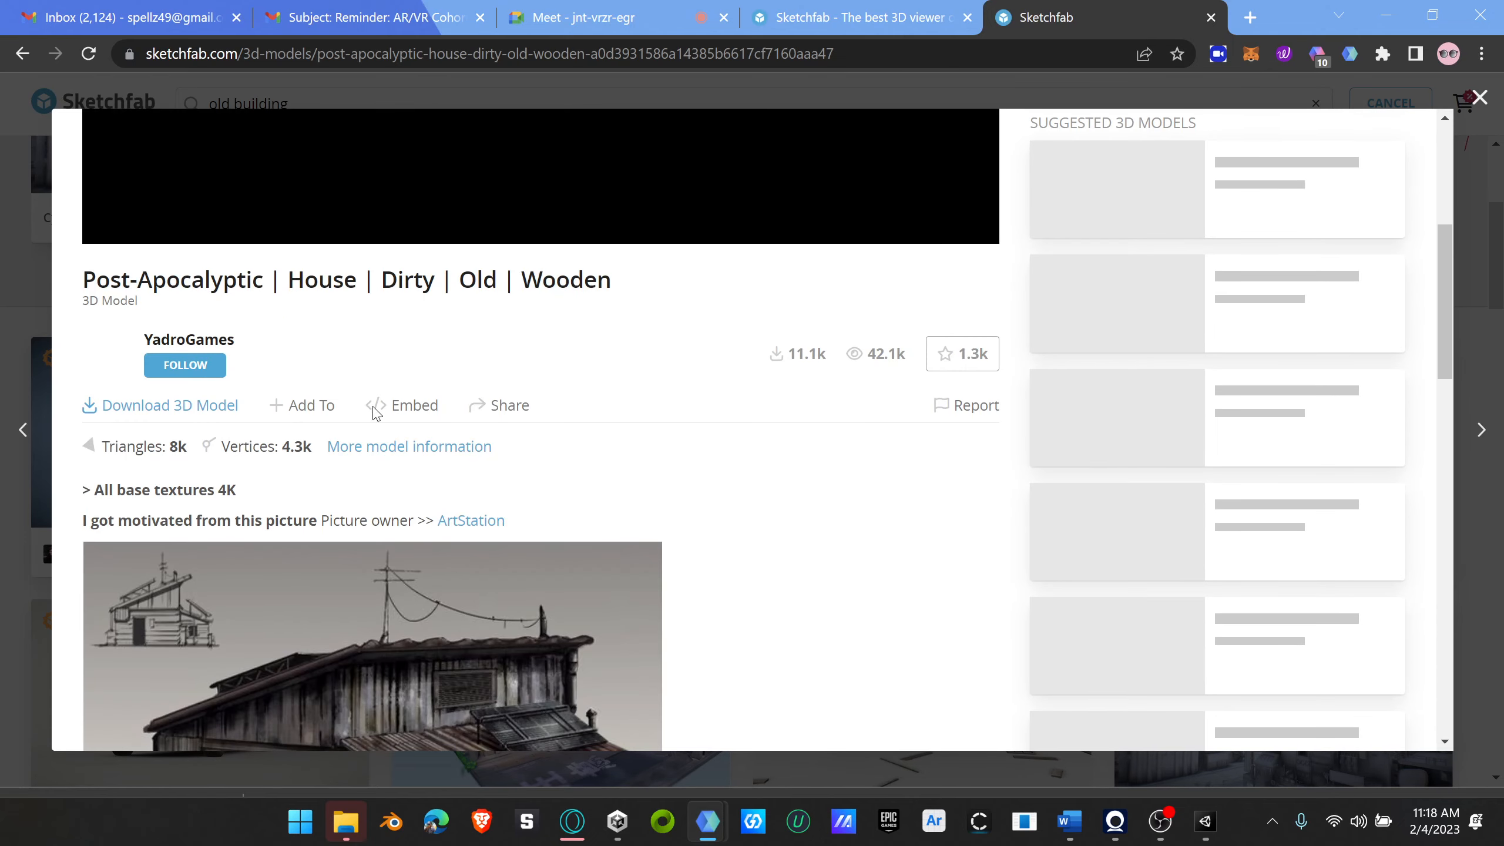
pyautogui.scroll(4, 598, 422)
pyautogui.scroll(-4, 623, 430)
pyautogui.scroll(-3, 626, 437)
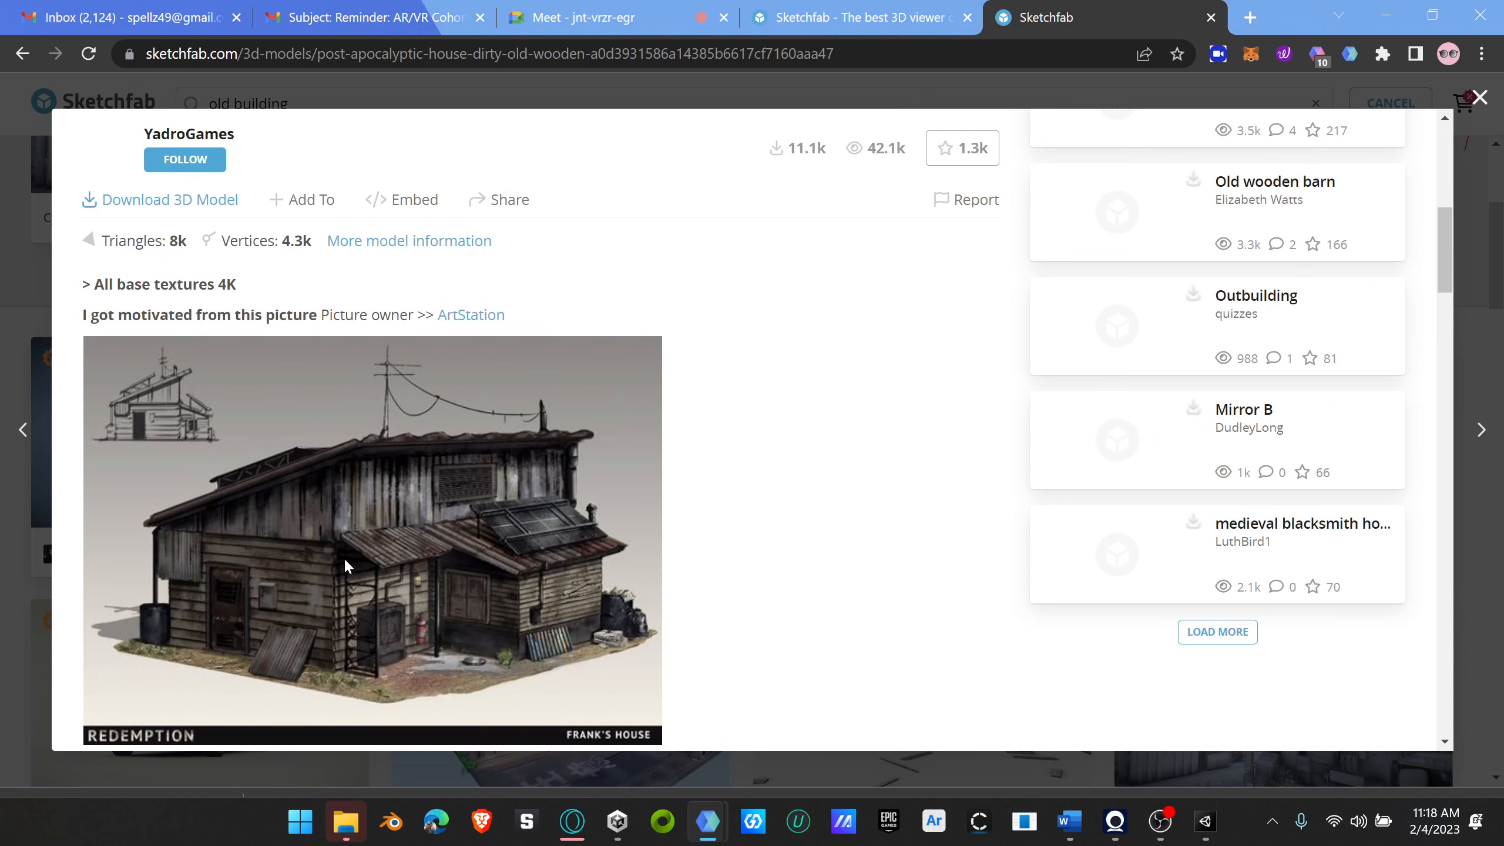
pyautogui.scroll(4, 745, 534)
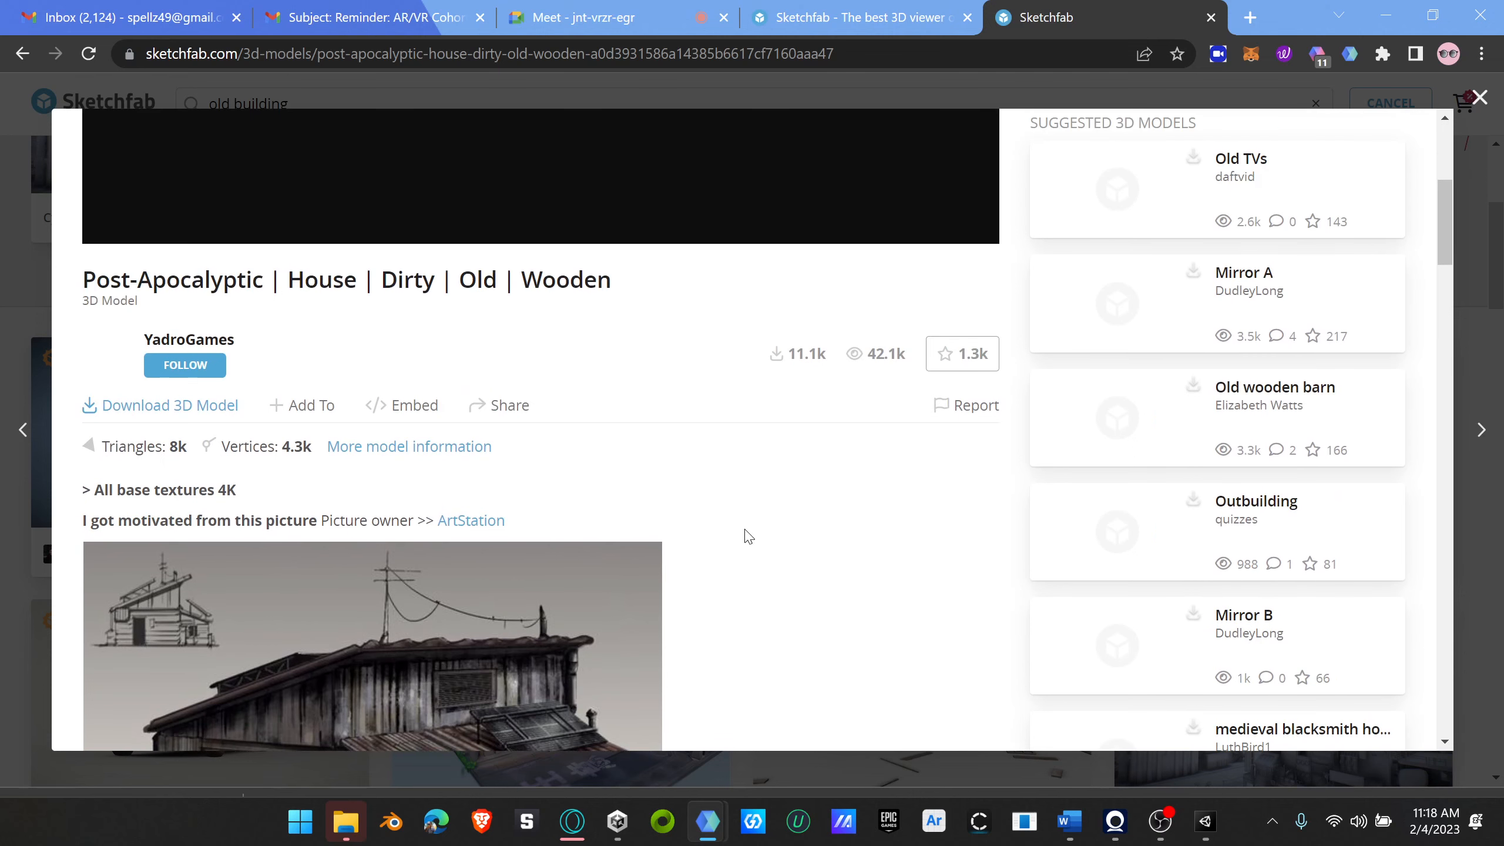
pyautogui.click(158, 509)
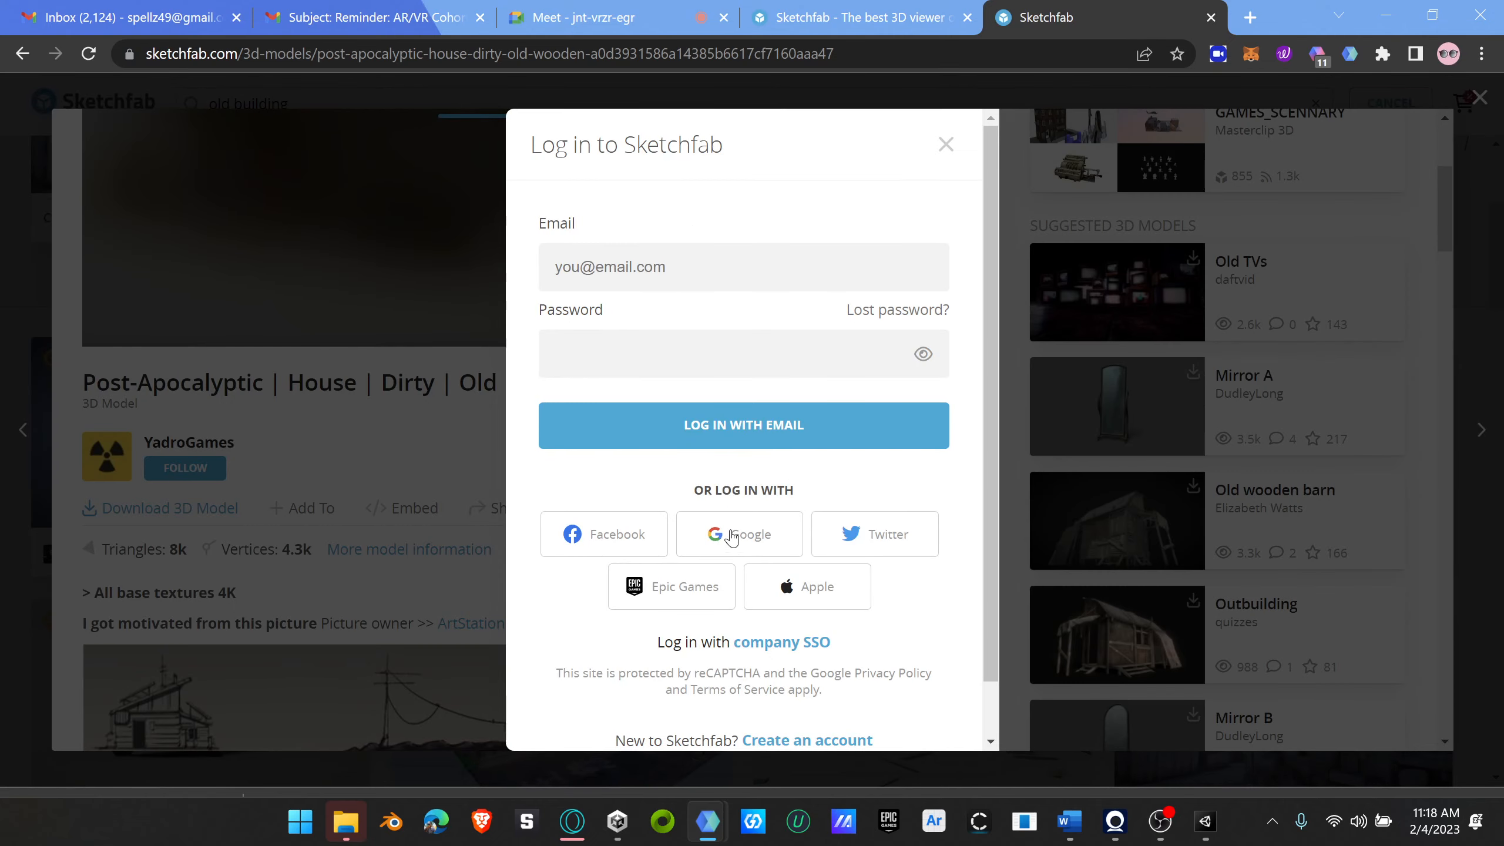
pyautogui.click(761, 560)
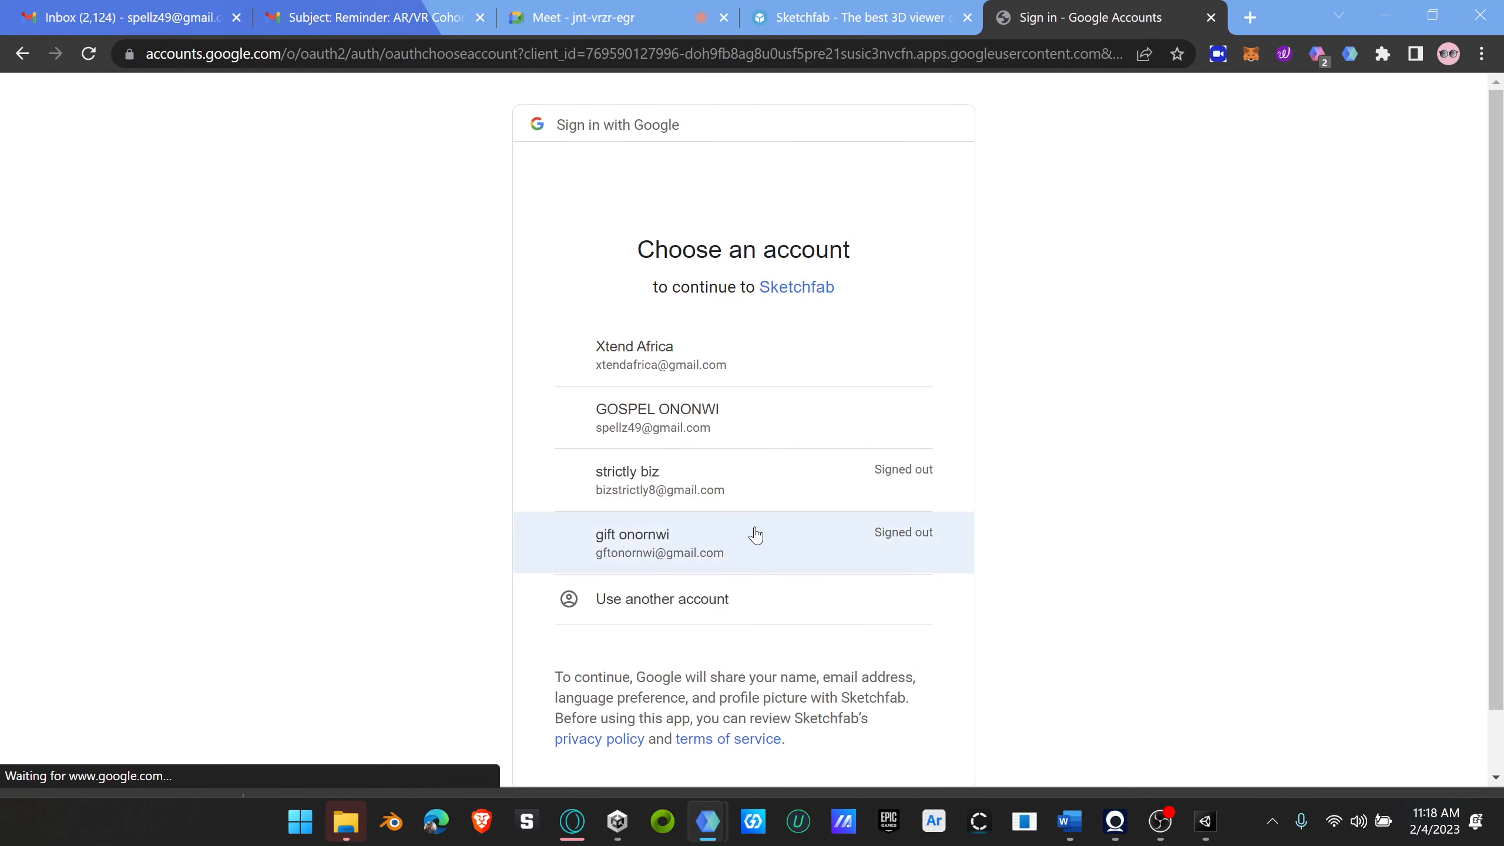
pyautogui.click(660, 433)
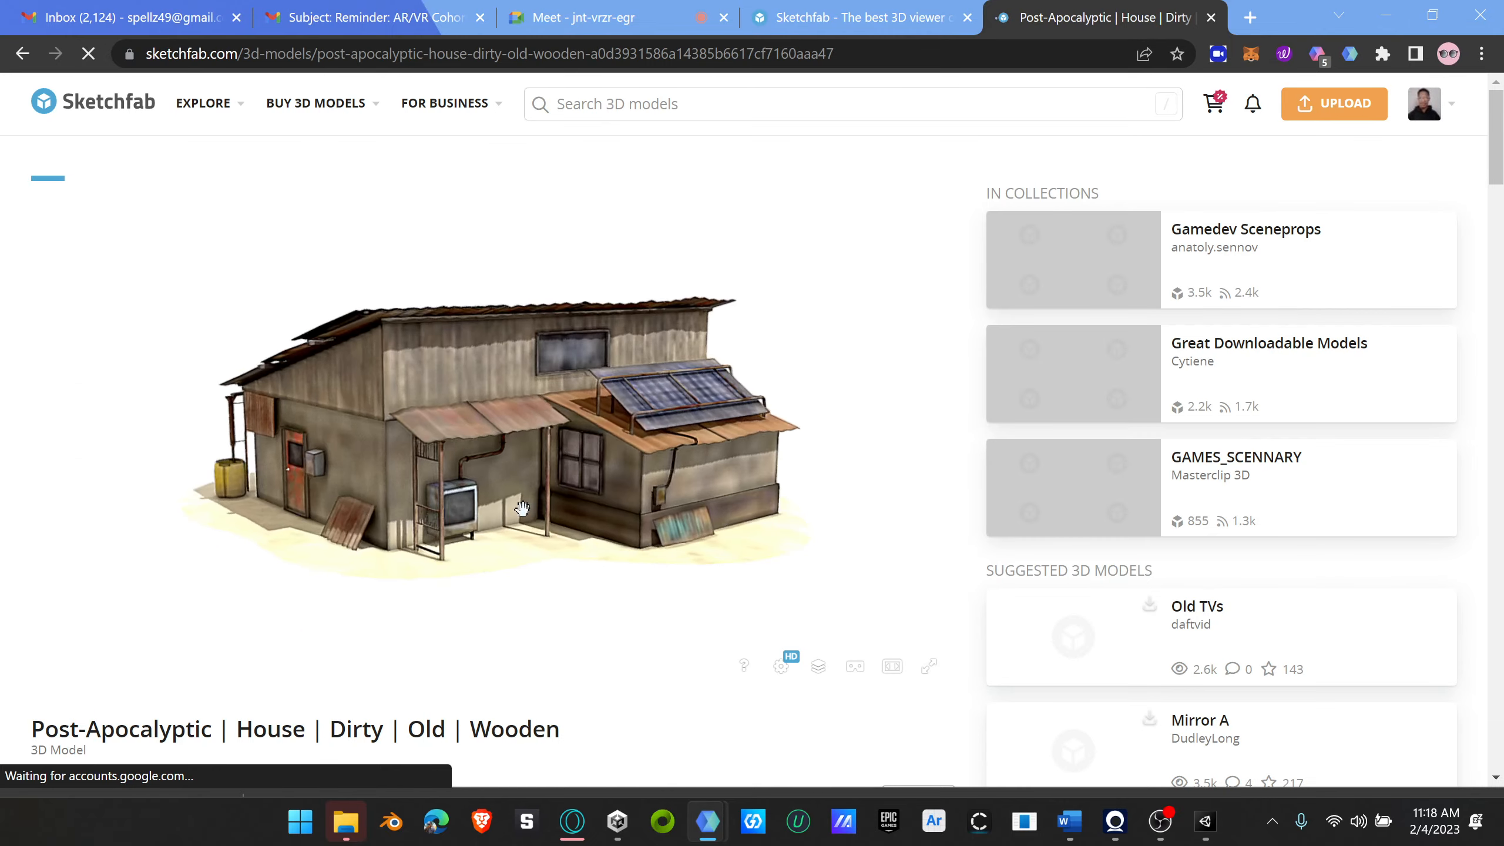
# Step: Inspect the wooden house in the 3D preview from a closer, rotated view and look over its description
pyautogui.scroll(6, 543, 474)
pyautogui.scroll(-5, 667, 471)
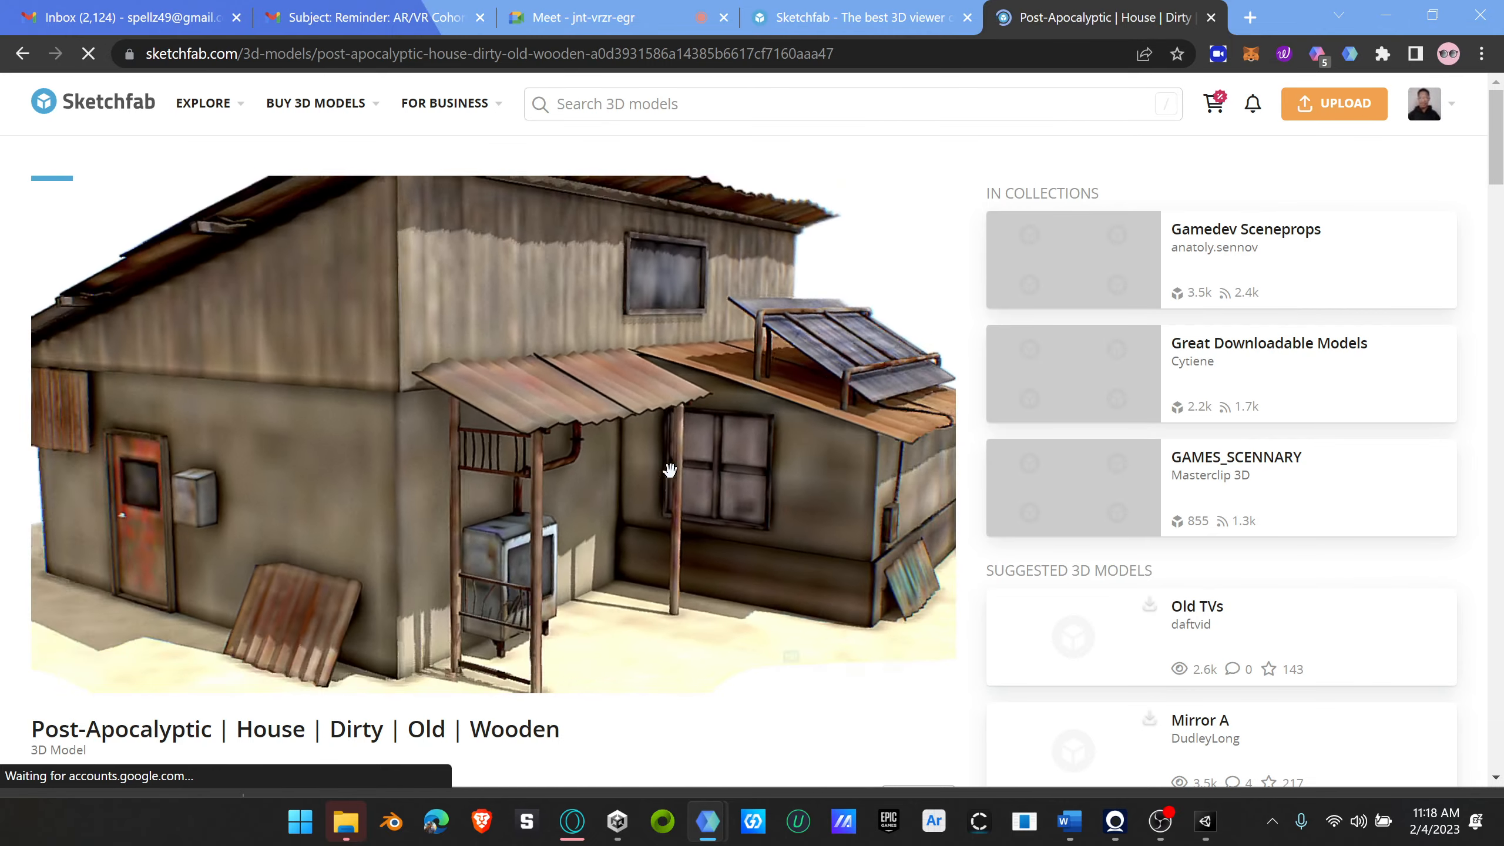
pyautogui.moveTo(690, 469)
pyautogui.mouseDown()
pyautogui.moveTo(443, 504)
pyautogui.moveTo(453, 531)
pyautogui.moveTo(682, 454)
pyautogui.moveTo(715, 437)
pyautogui.moveTo(672, 430)
pyautogui.moveTo(637, 467)
pyautogui.moveTo(706, 405)
pyautogui.mouseUp()
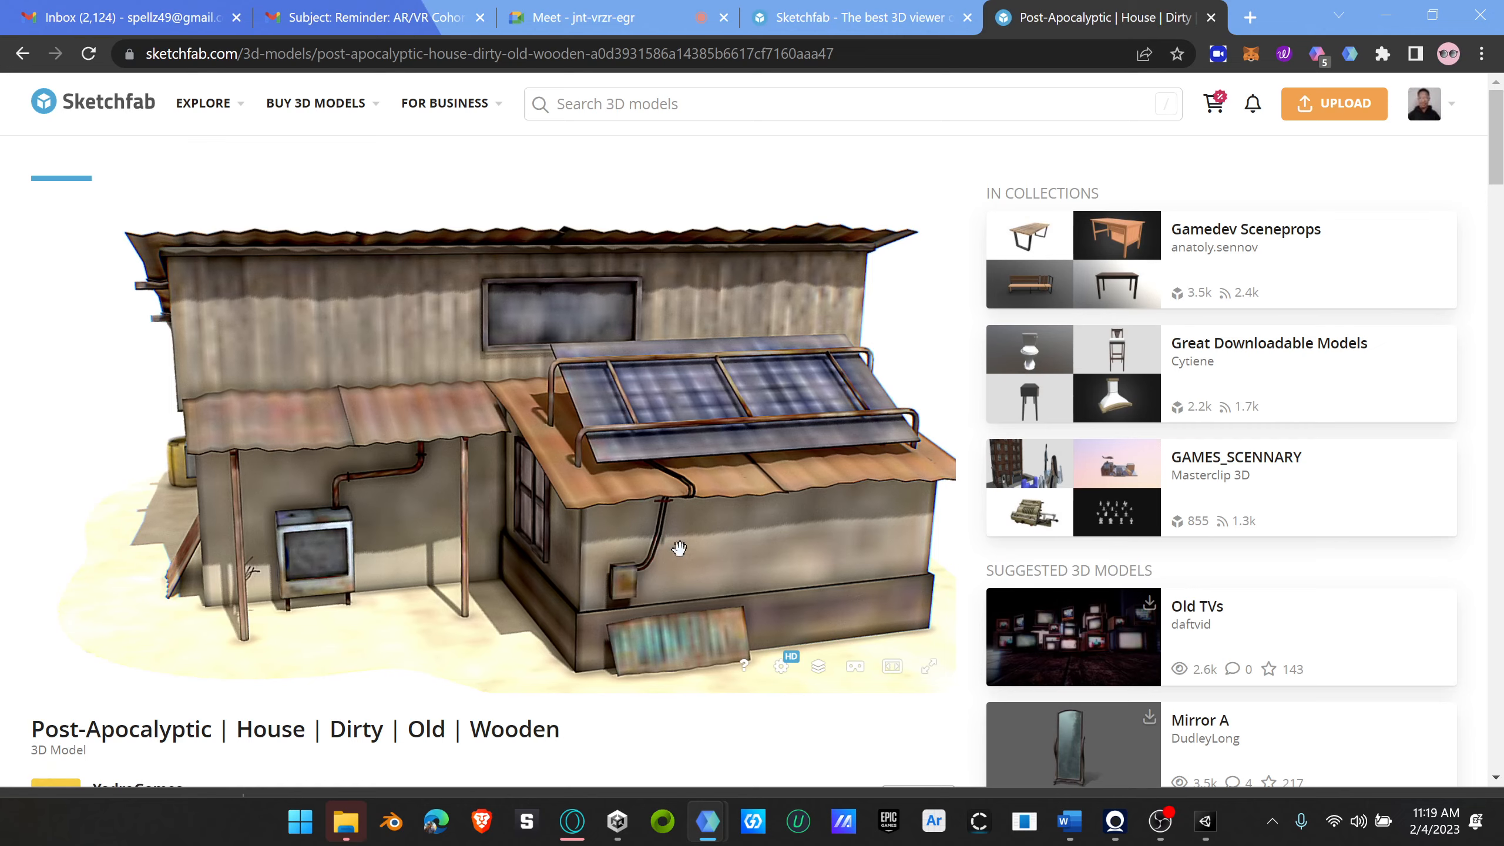
pyautogui.scroll(-5, 710, 592)
pyautogui.scroll(-10, 724, 609)
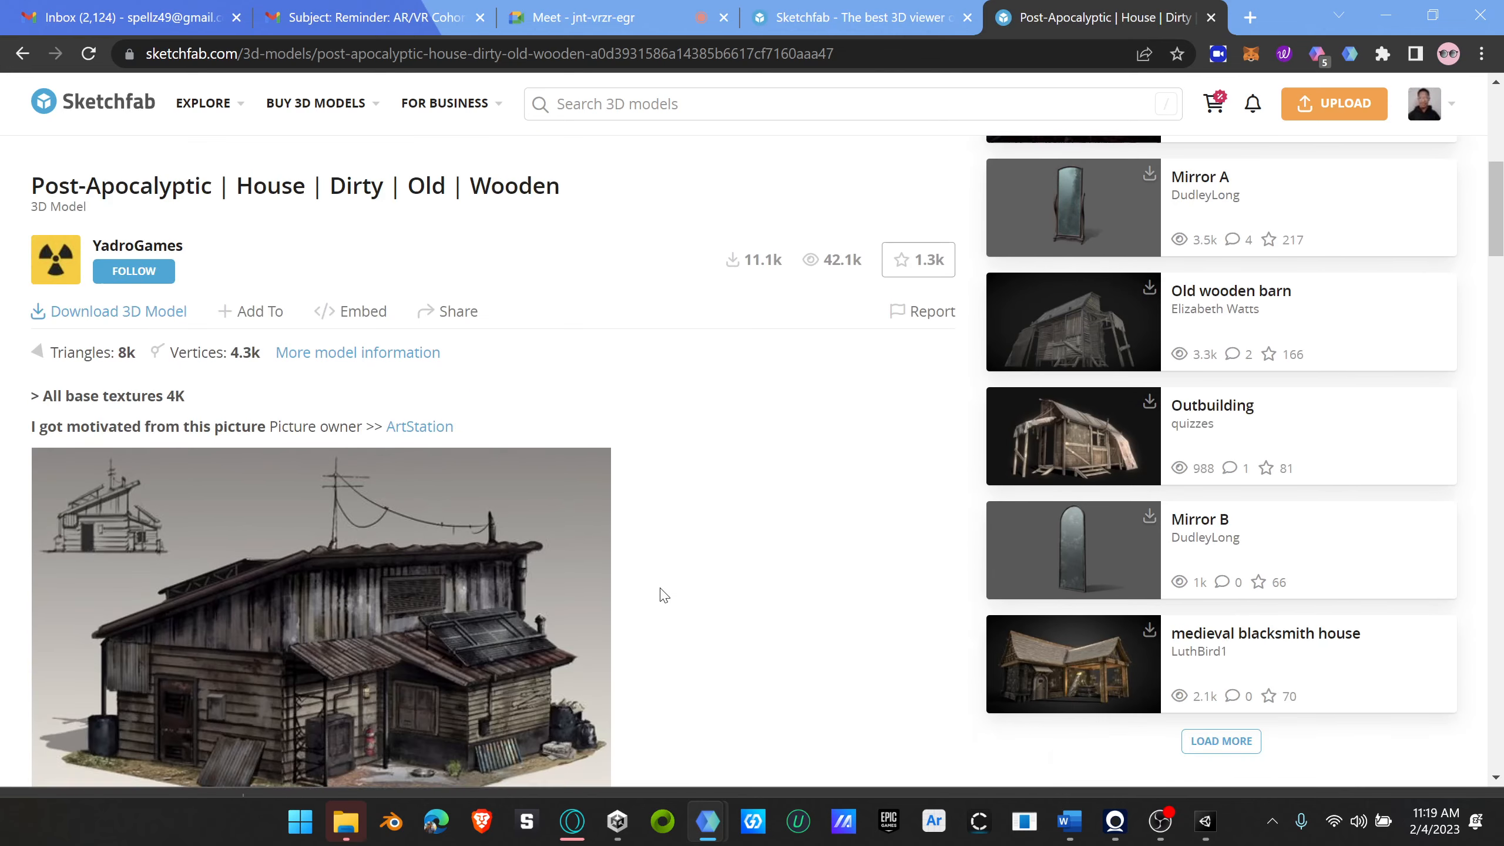
pyautogui.scroll(5, 675, 586)
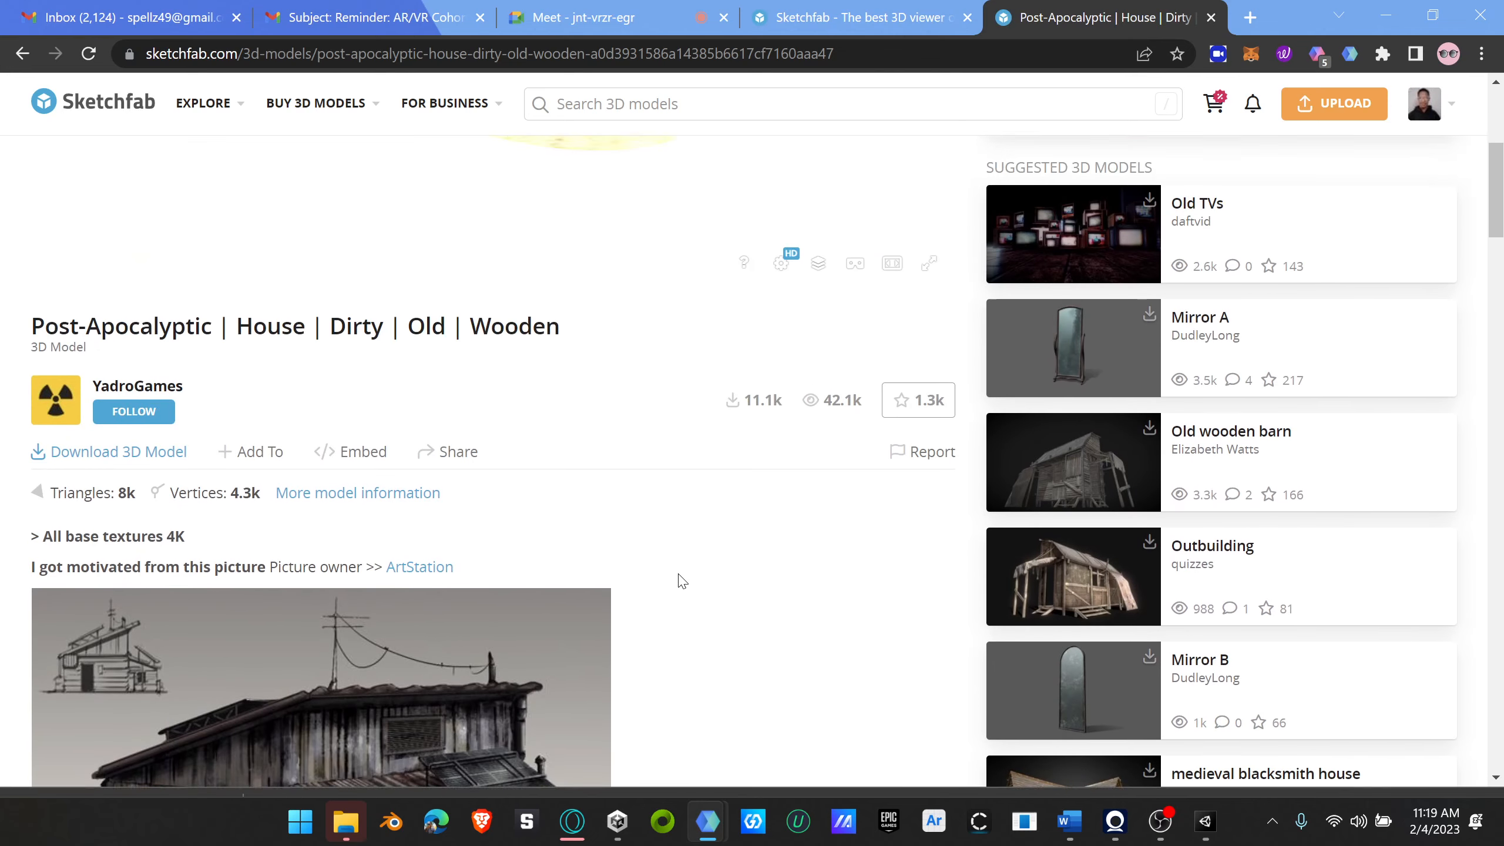
# Step: Open the house model's download options, review the licence and available file formats, and close them without downloading
pyautogui.click(124, 551)
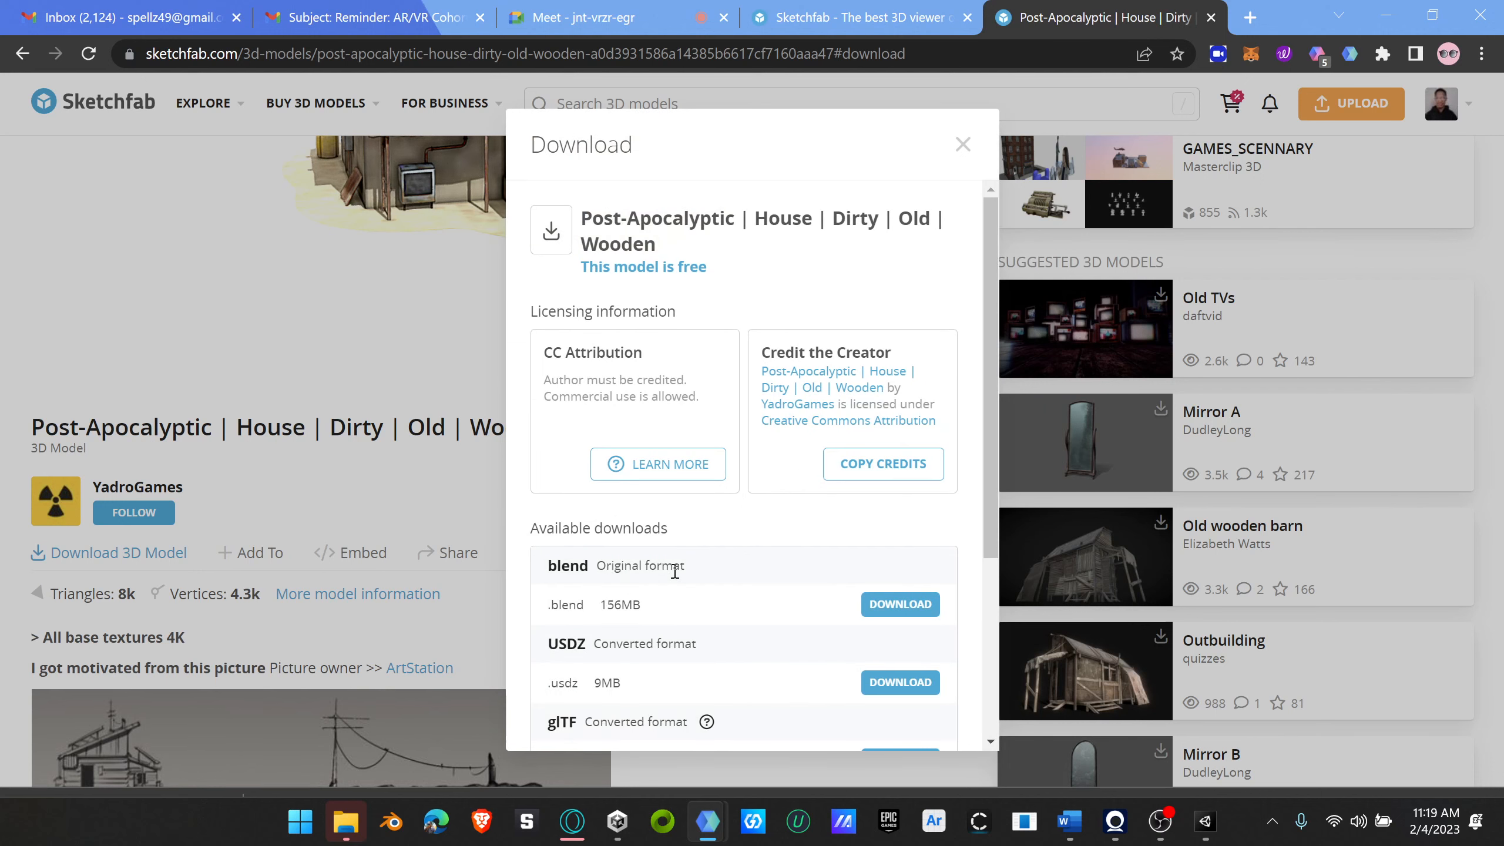
pyautogui.scroll(-5, 675, 572)
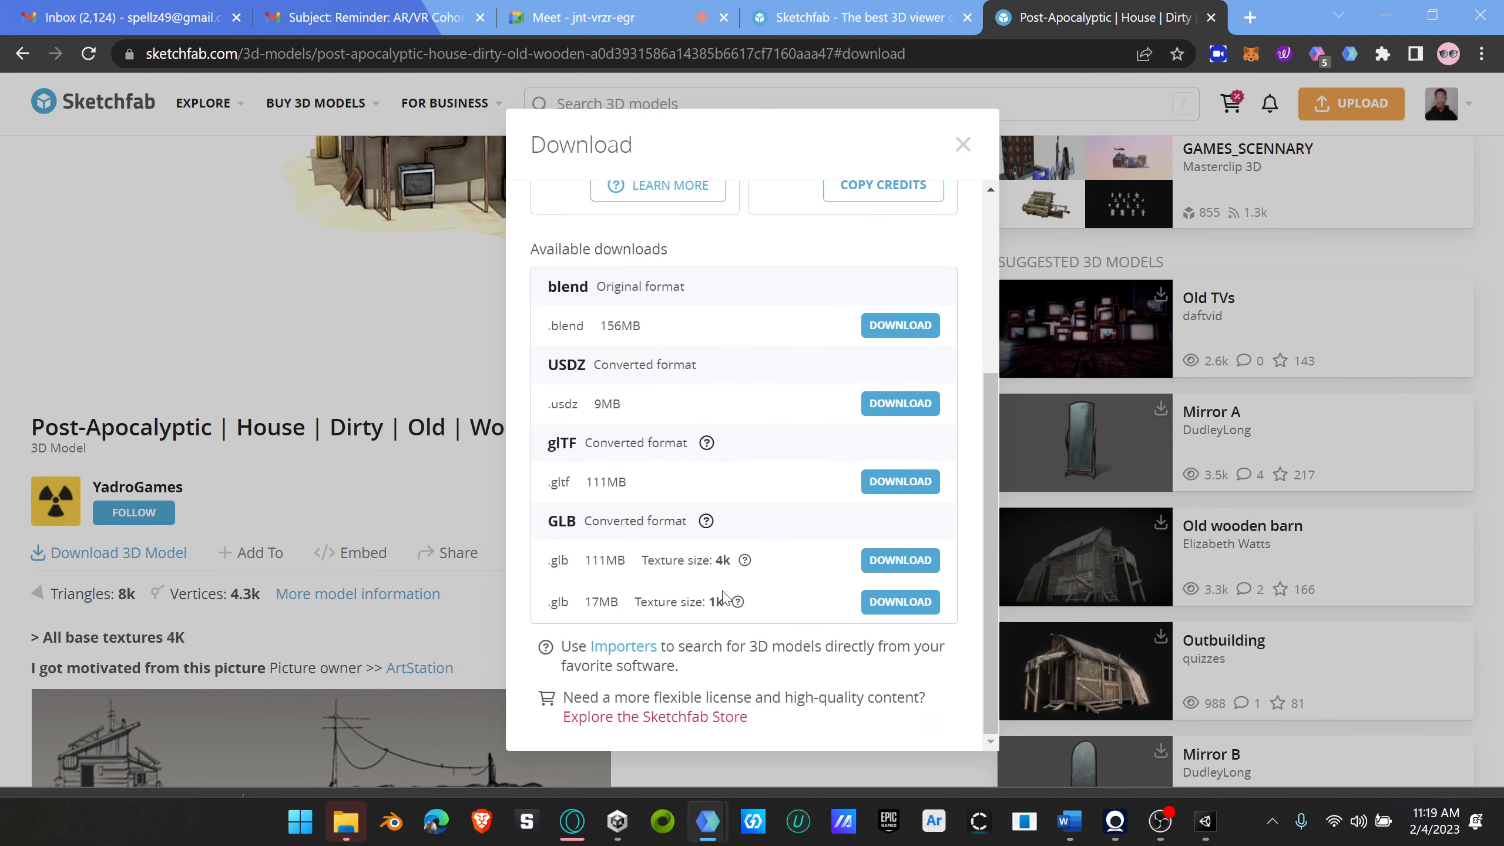
pyautogui.scroll(2, 725, 598)
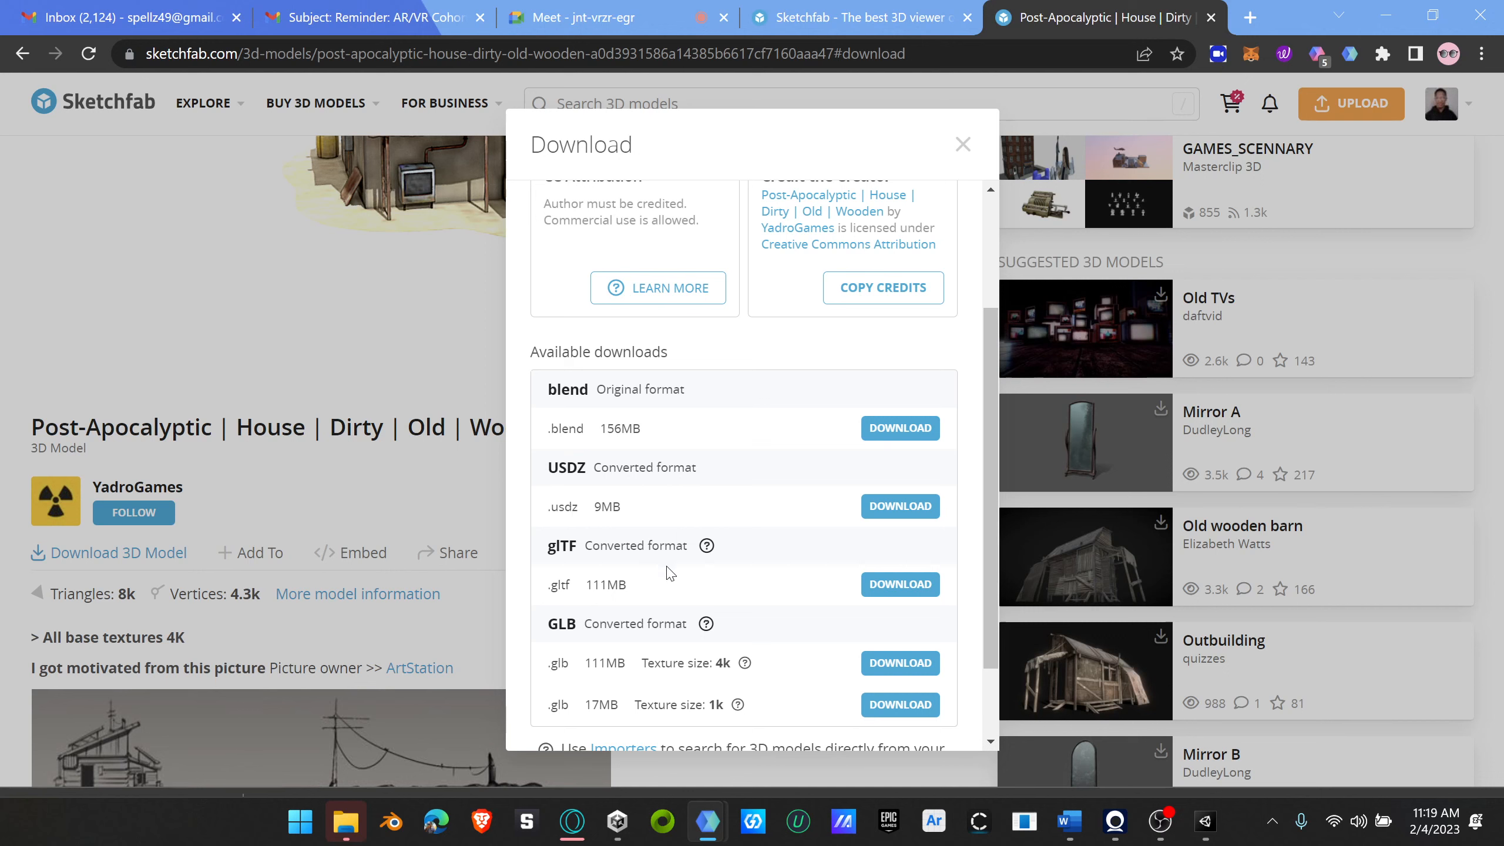
pyautogui.scroll(3, 670, 573)
pyautogui.scroll(-4, 671, 570)
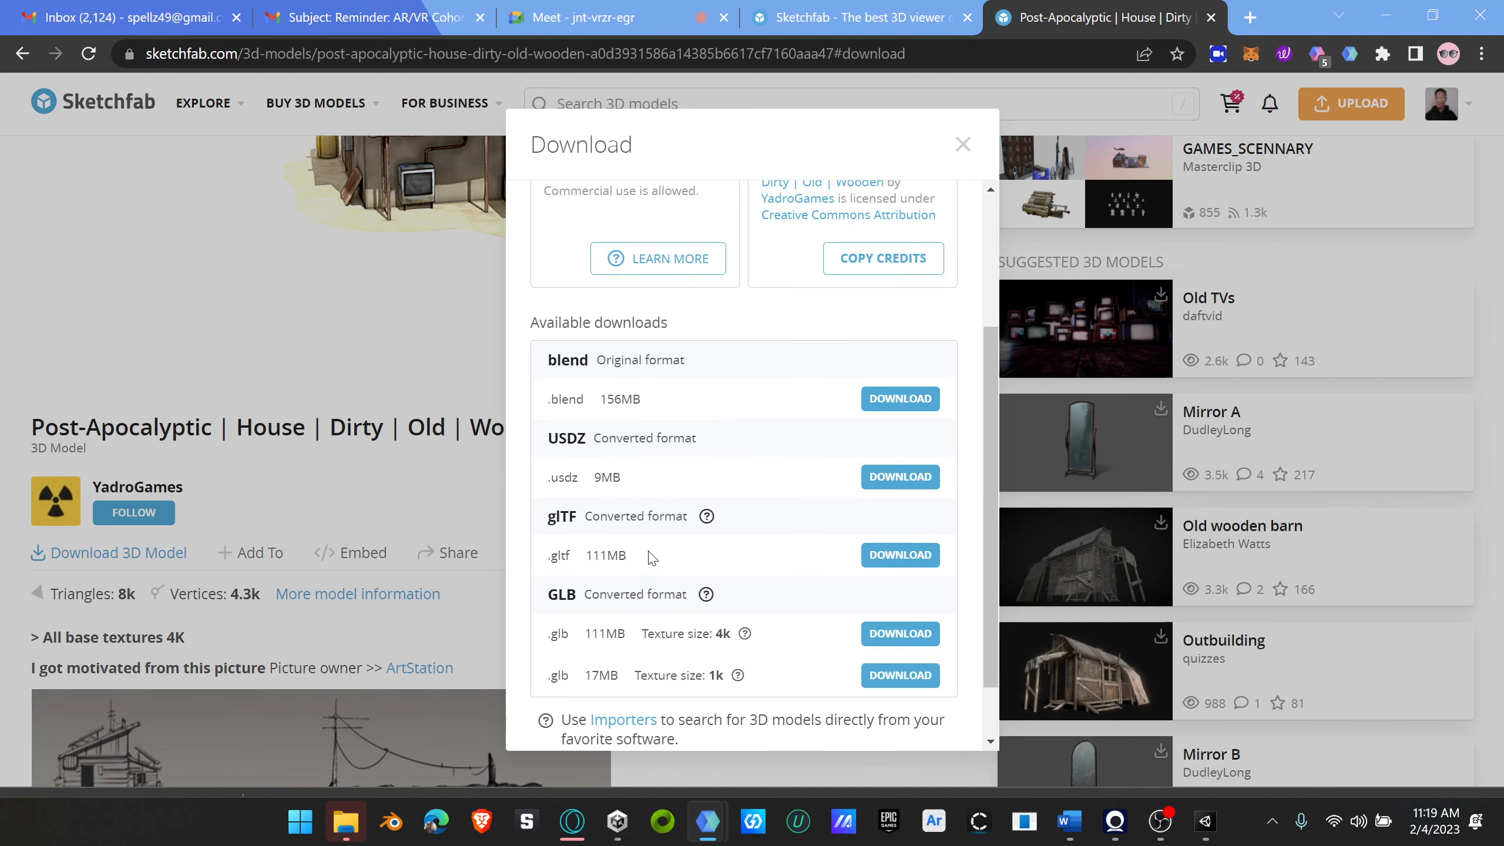
pyautogui.scroll(-1, 651, 557)
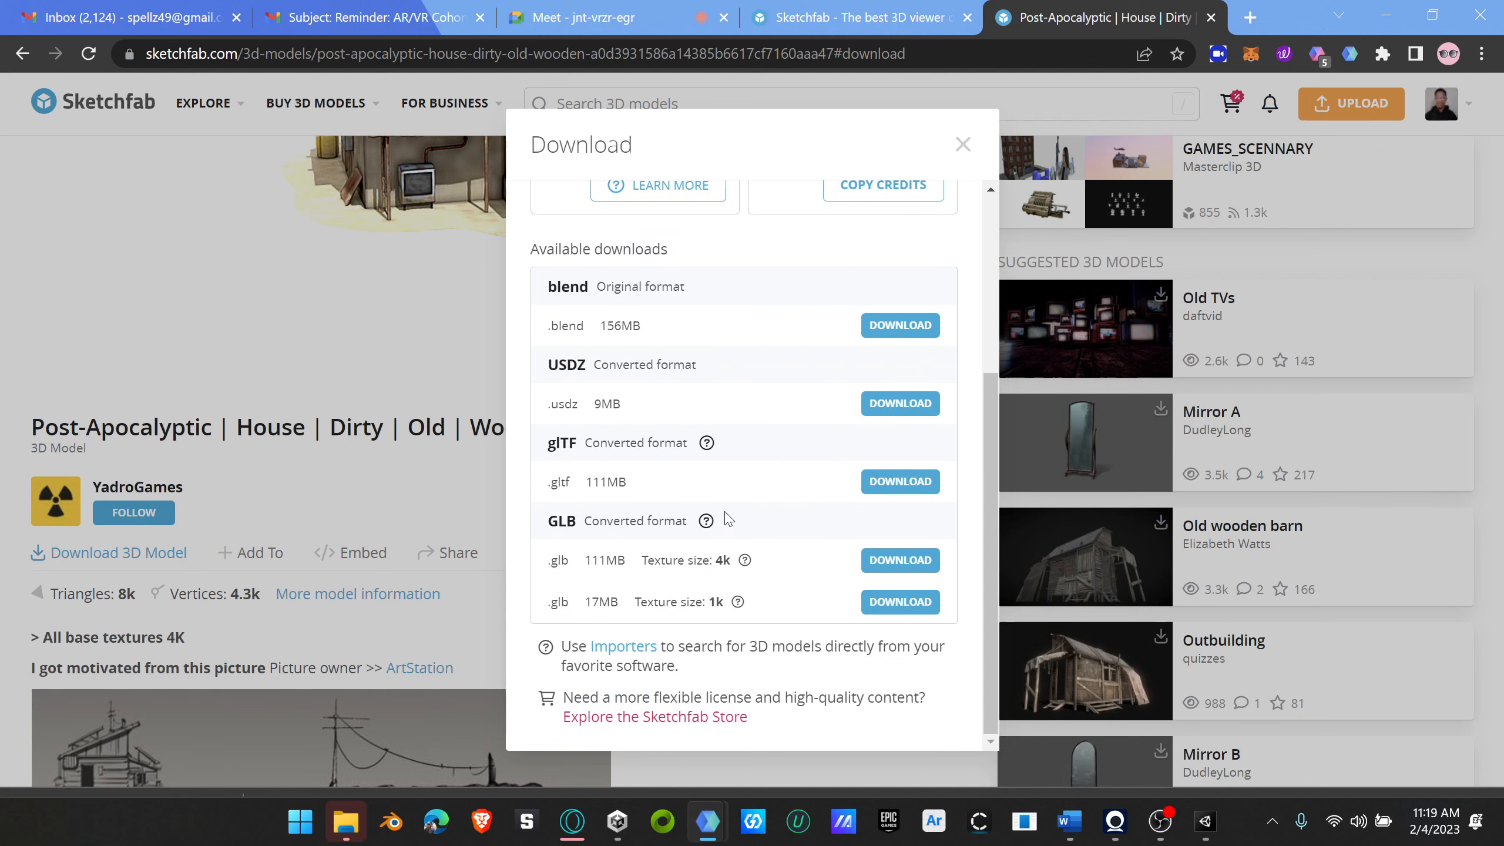
pyautogui.click(963, 143)
pyautogui.scroll(5, 682, 343)
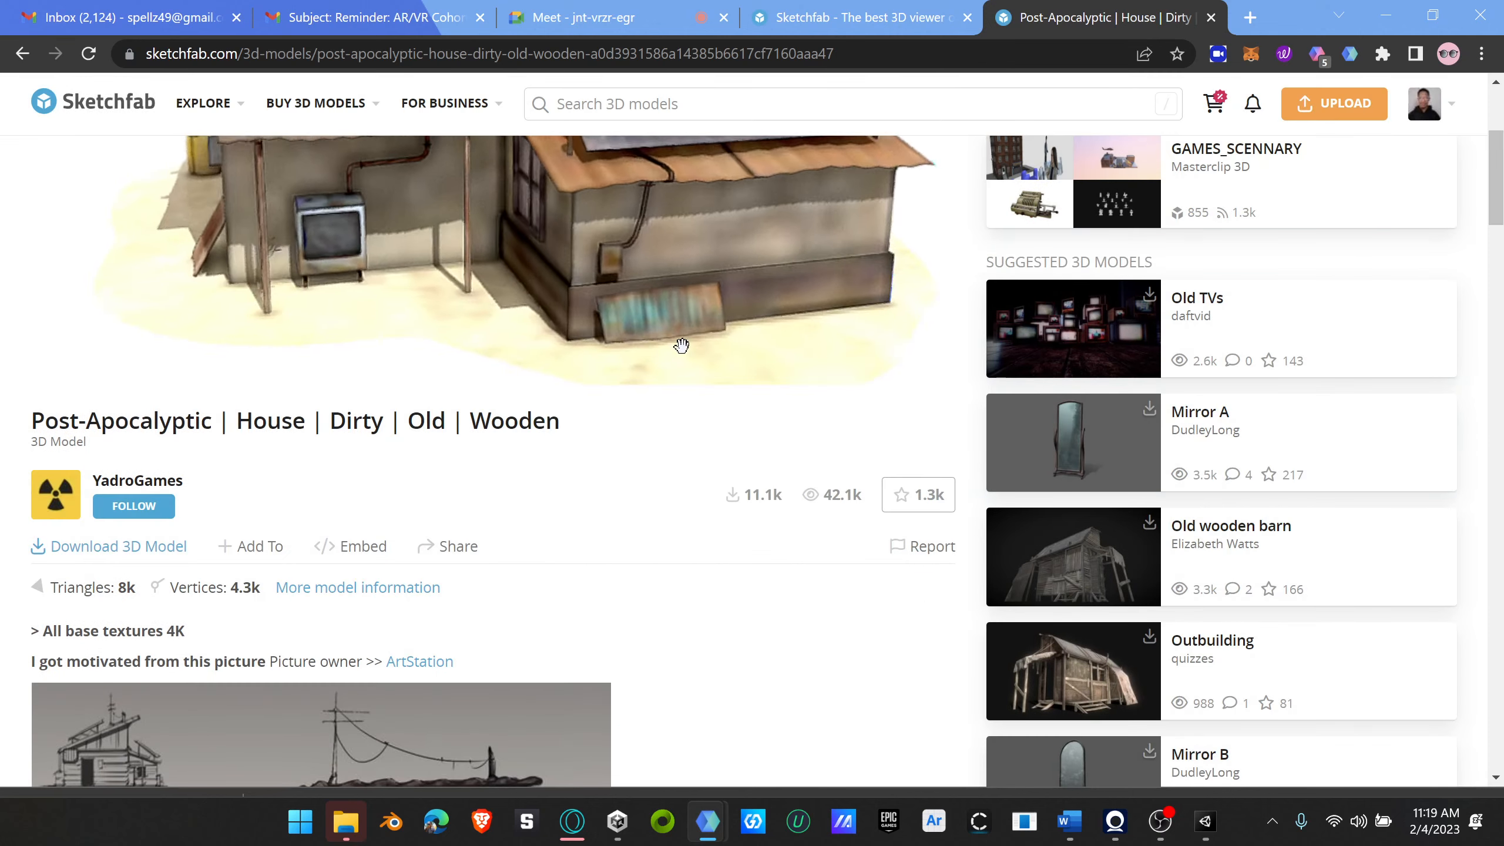
# Step: Look over the wooden house's 3D preview, reference picture, description and comments on its model page
pyautogui.scroll(-5, 977, 525)
pyautogui.scroll(10, 978, 526)
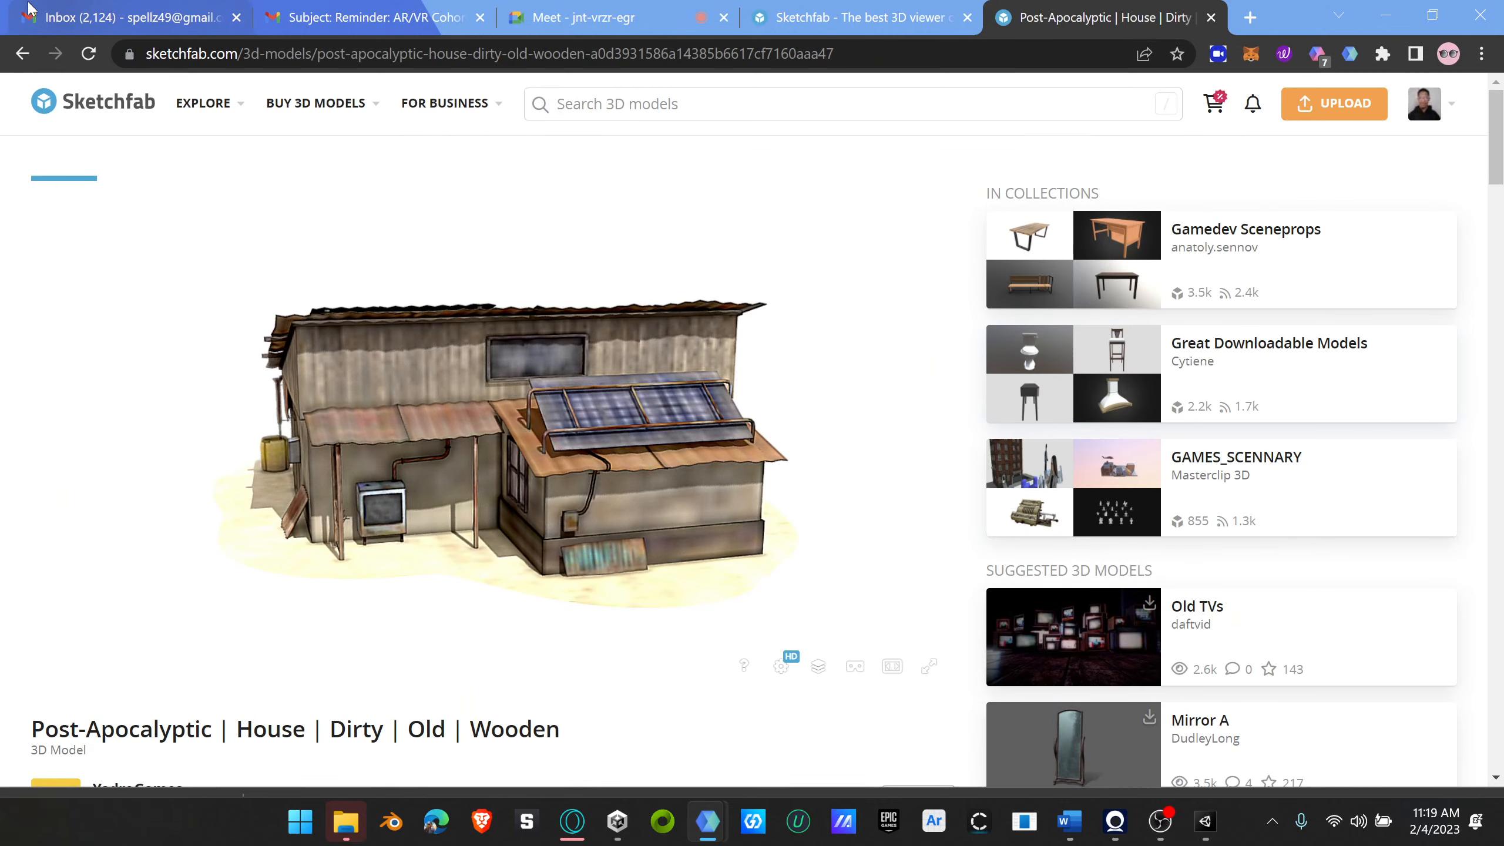
pyautogui.click(21, 57)
pyautogui.scroll(-8, 453, 455)
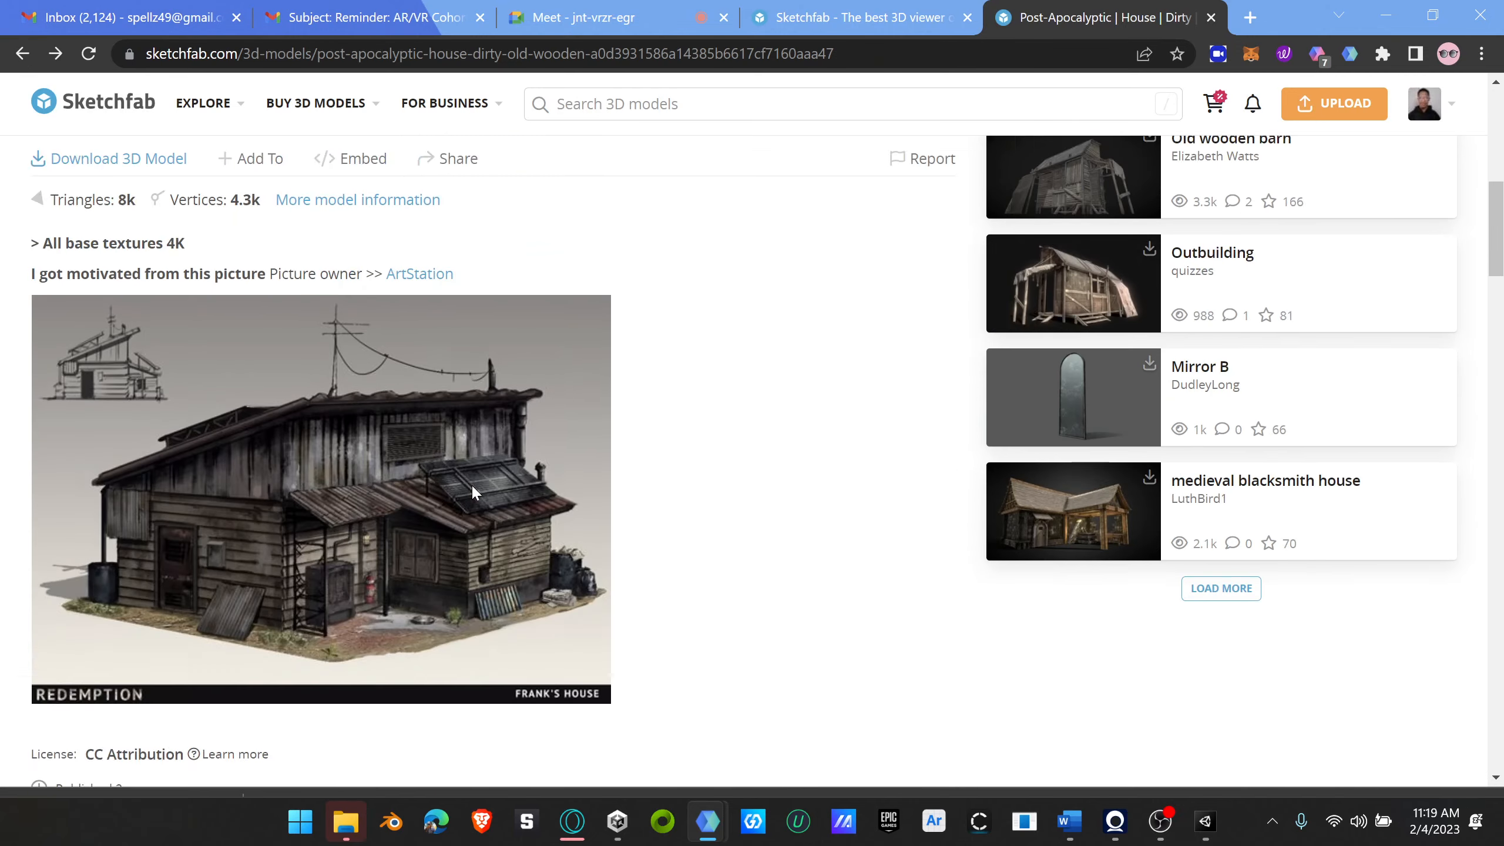
pyautogui.scroll(10, 367, 300)
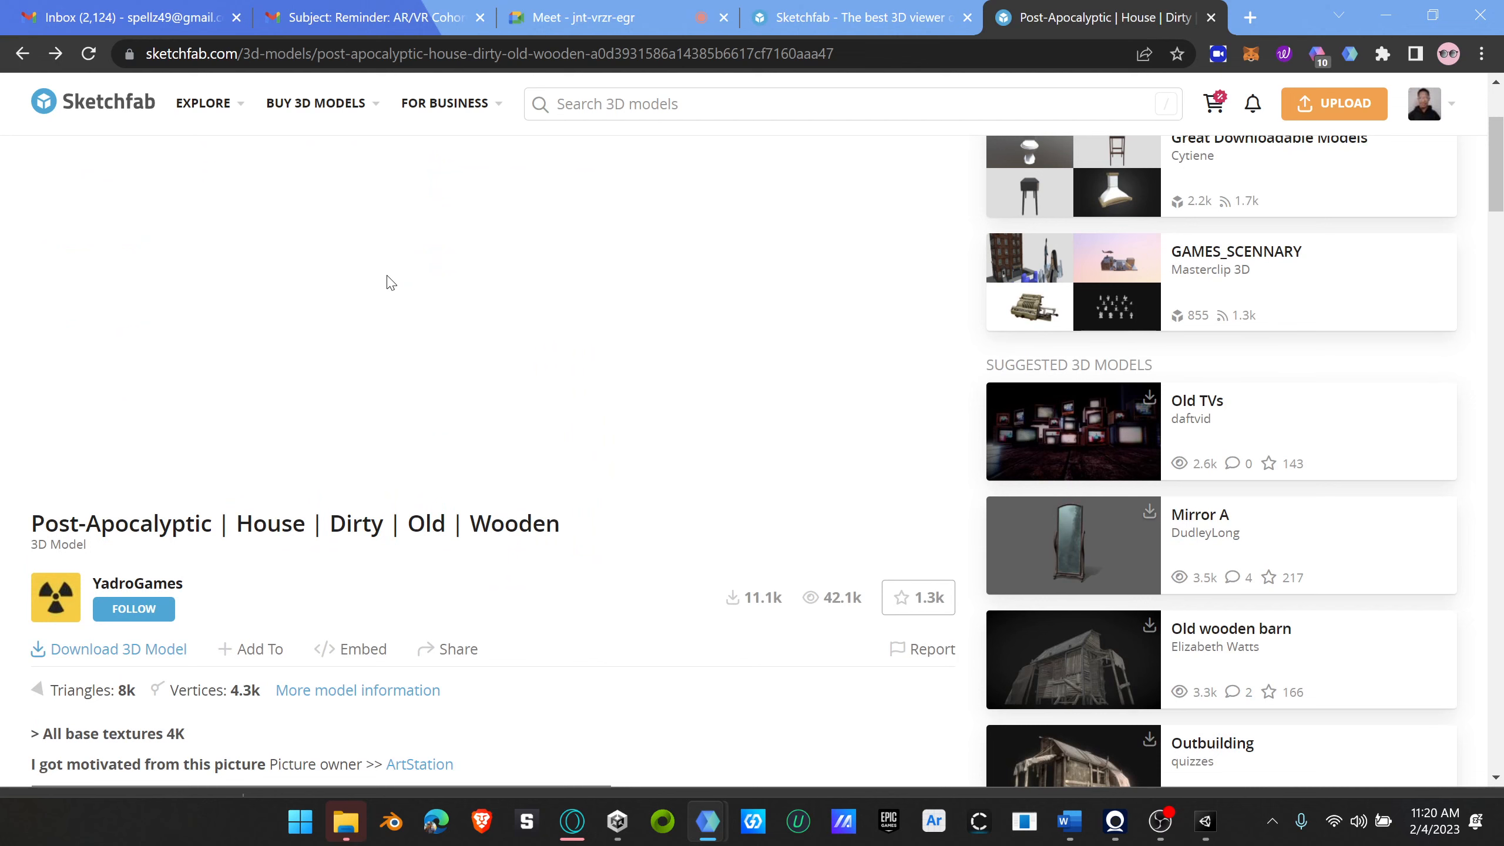
pyautogui.scroll(3, 588, 285)
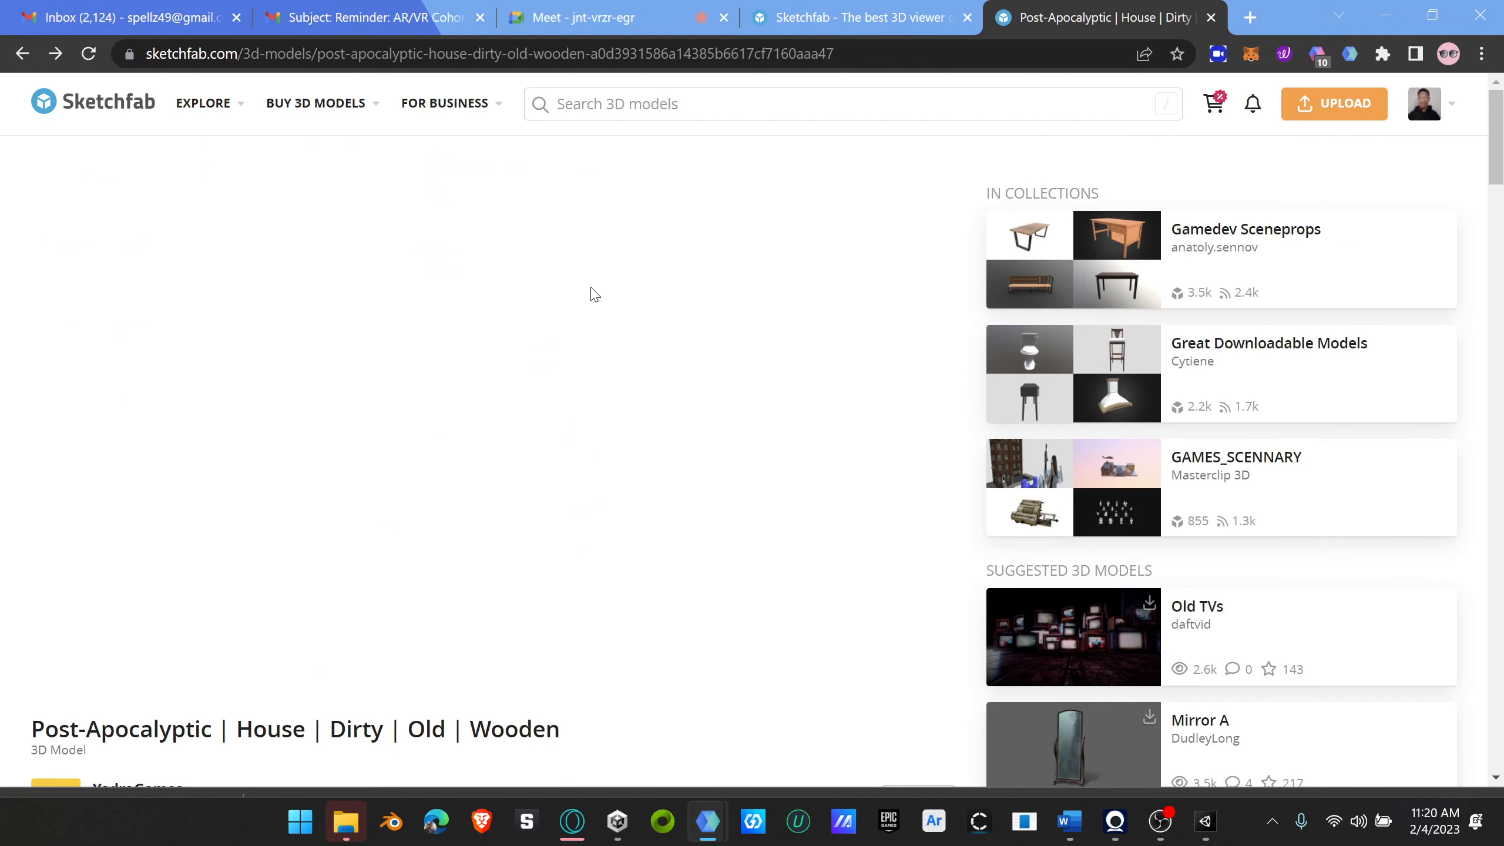
pyautogui.scroll(-20, 703, 368)
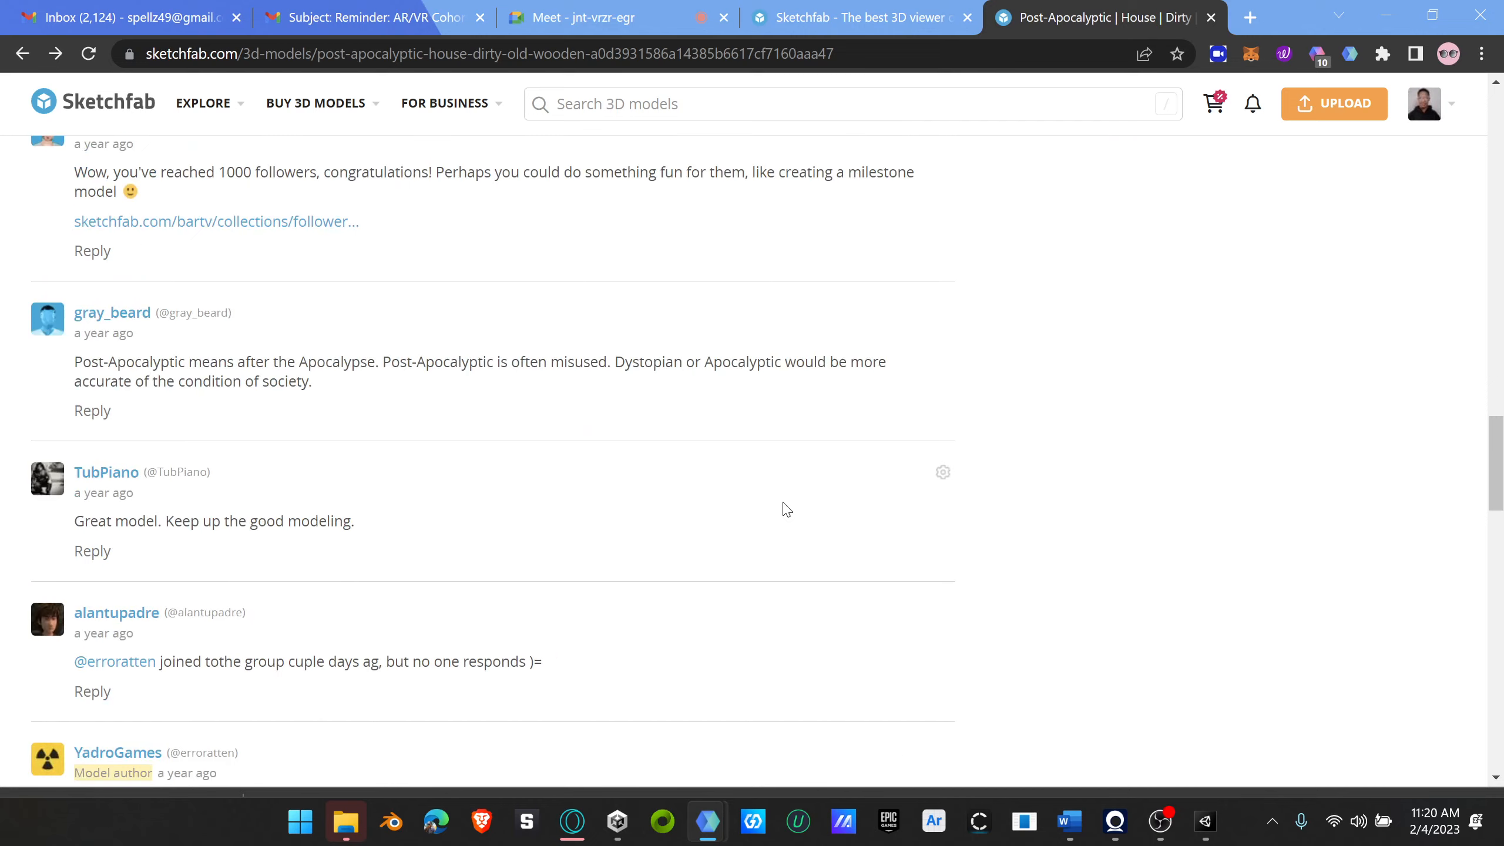
pyautogui.scroll(15, 782, 511)
pyautogui.scroll(10, 1085, 385)
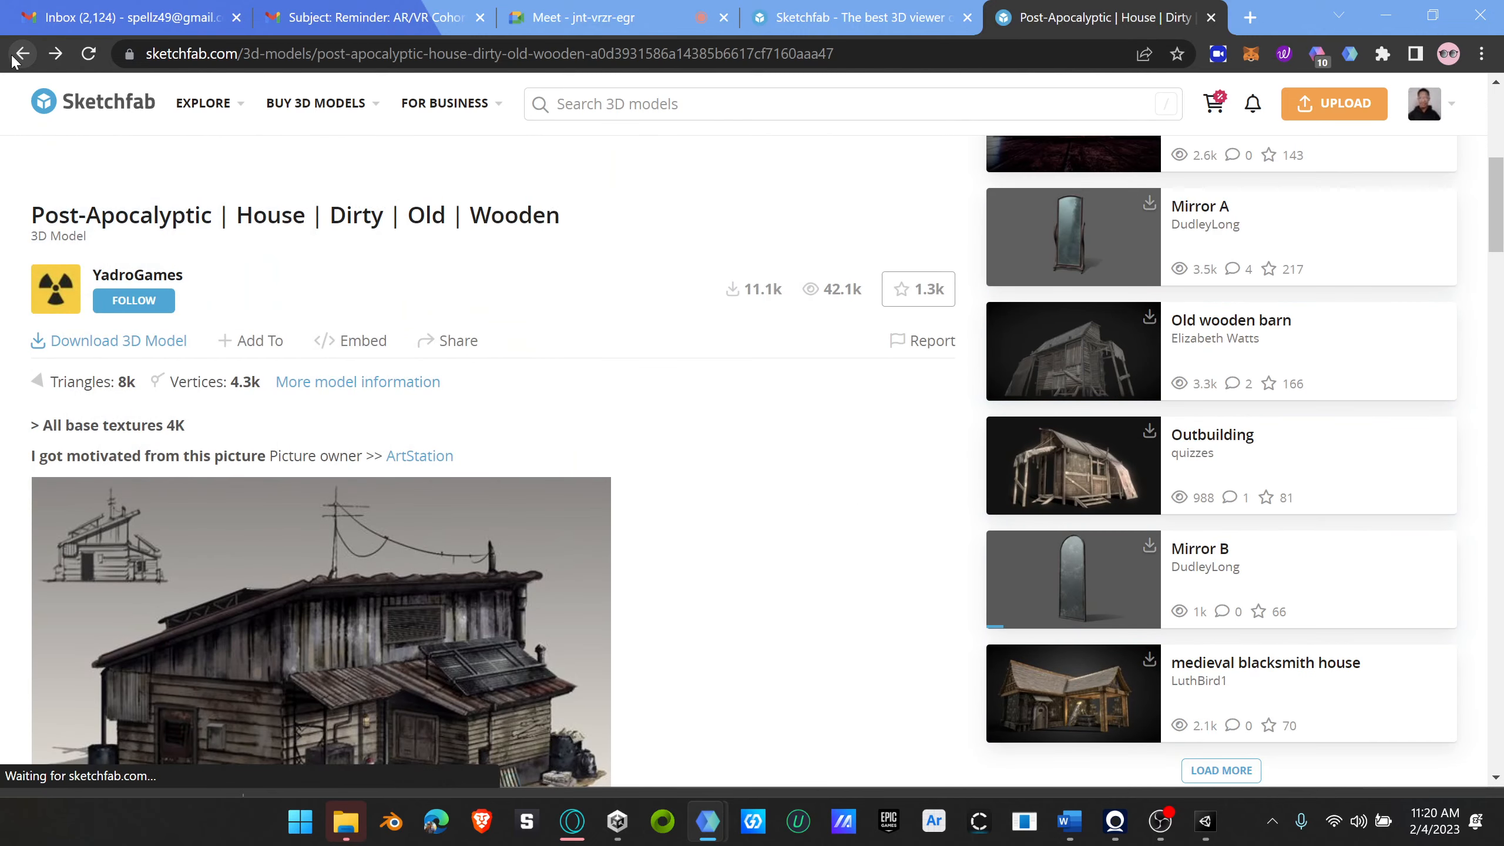
# Step: Close the spare Sketchfab homepage and go back and forward through the browsing history to return to the wooden house model page
pyautogui.click(899, 17)
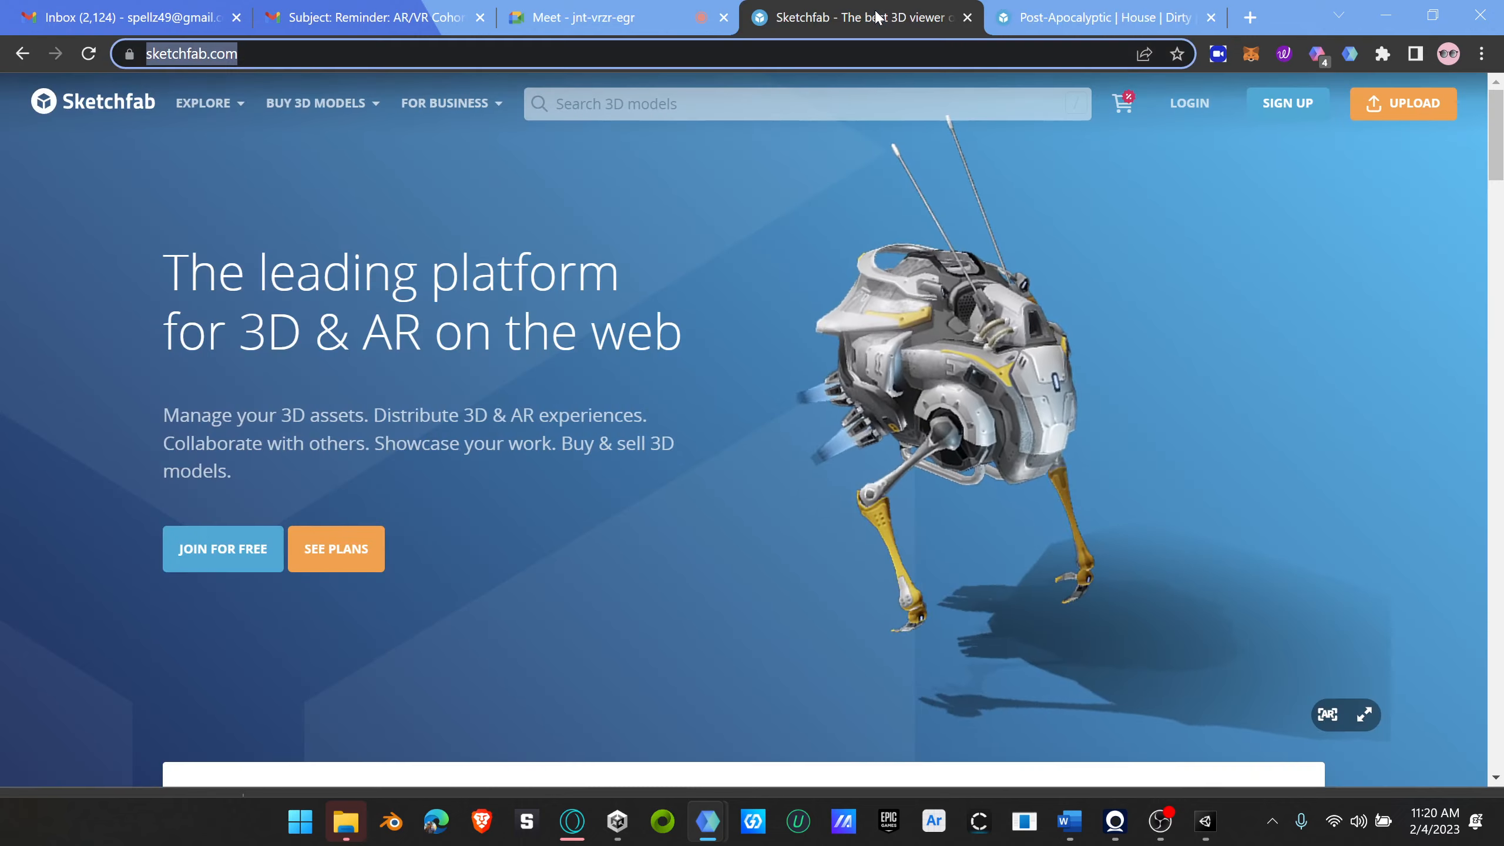
pyautogui.click(967, 17)
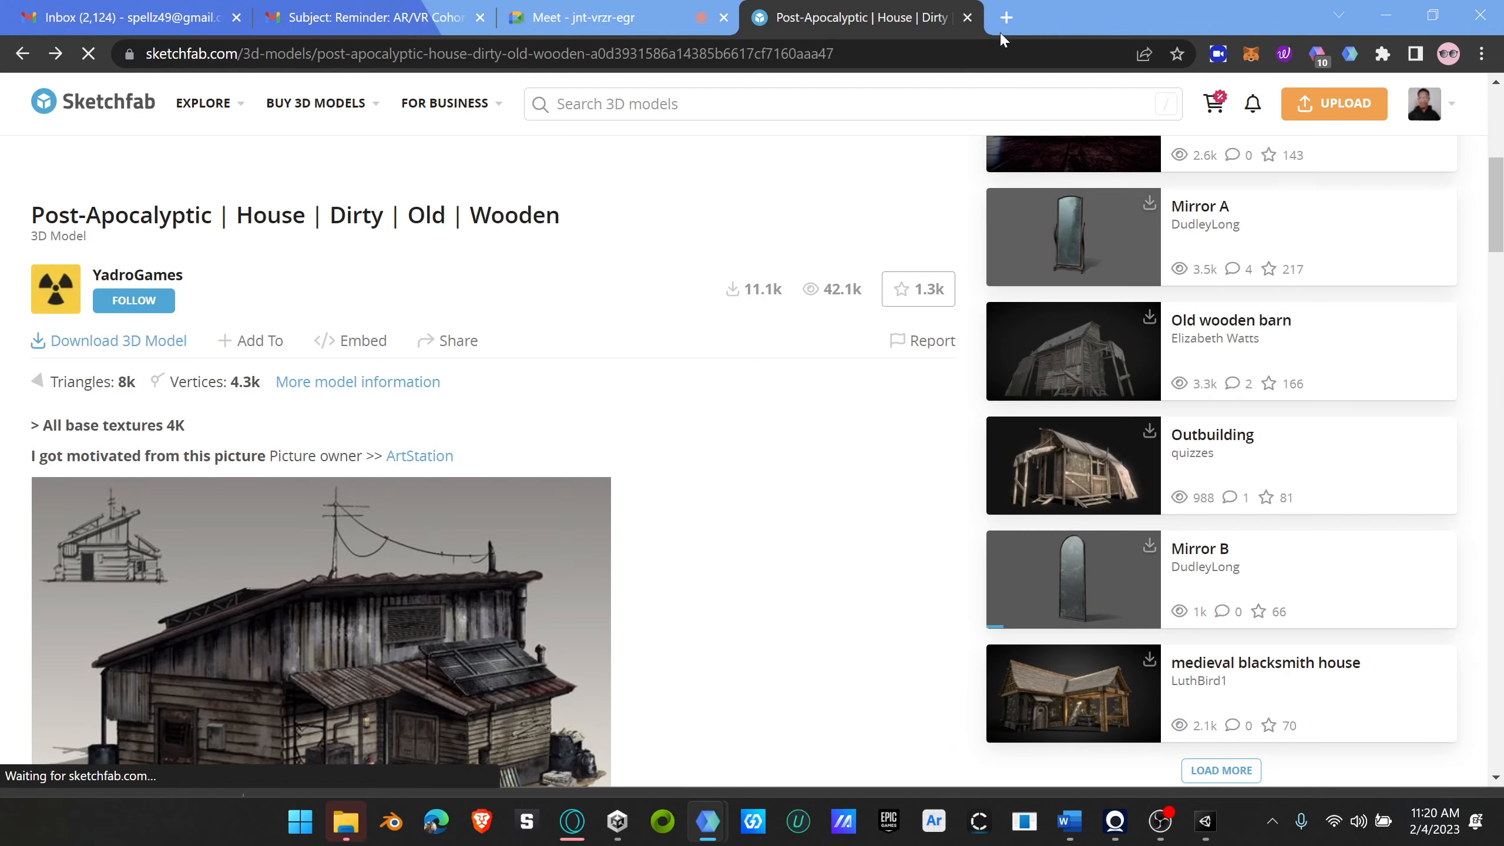
pyautogui.click(23, 54)
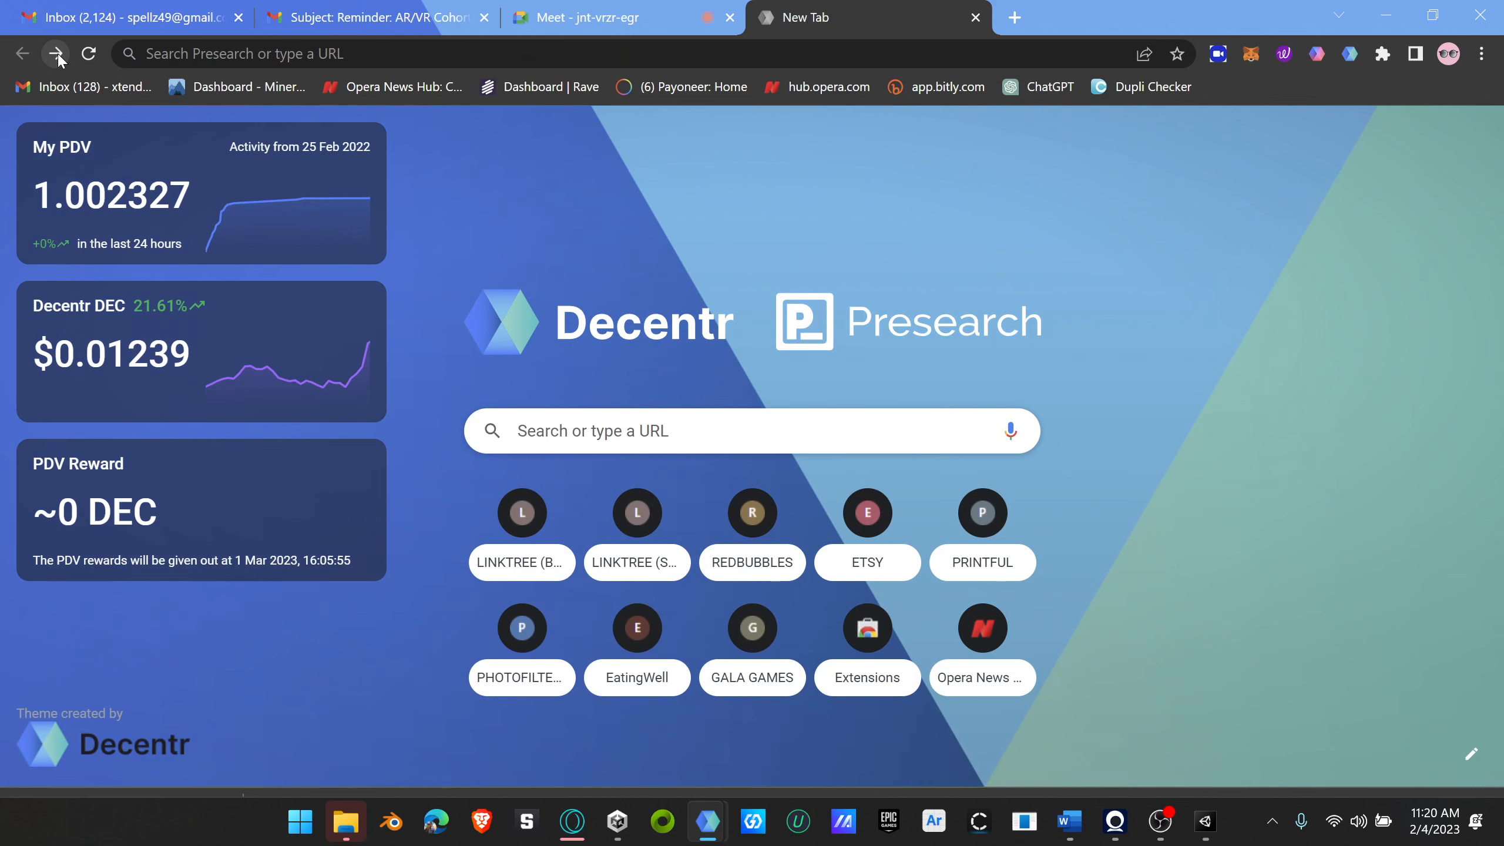
pyautogui.click(56, 54)
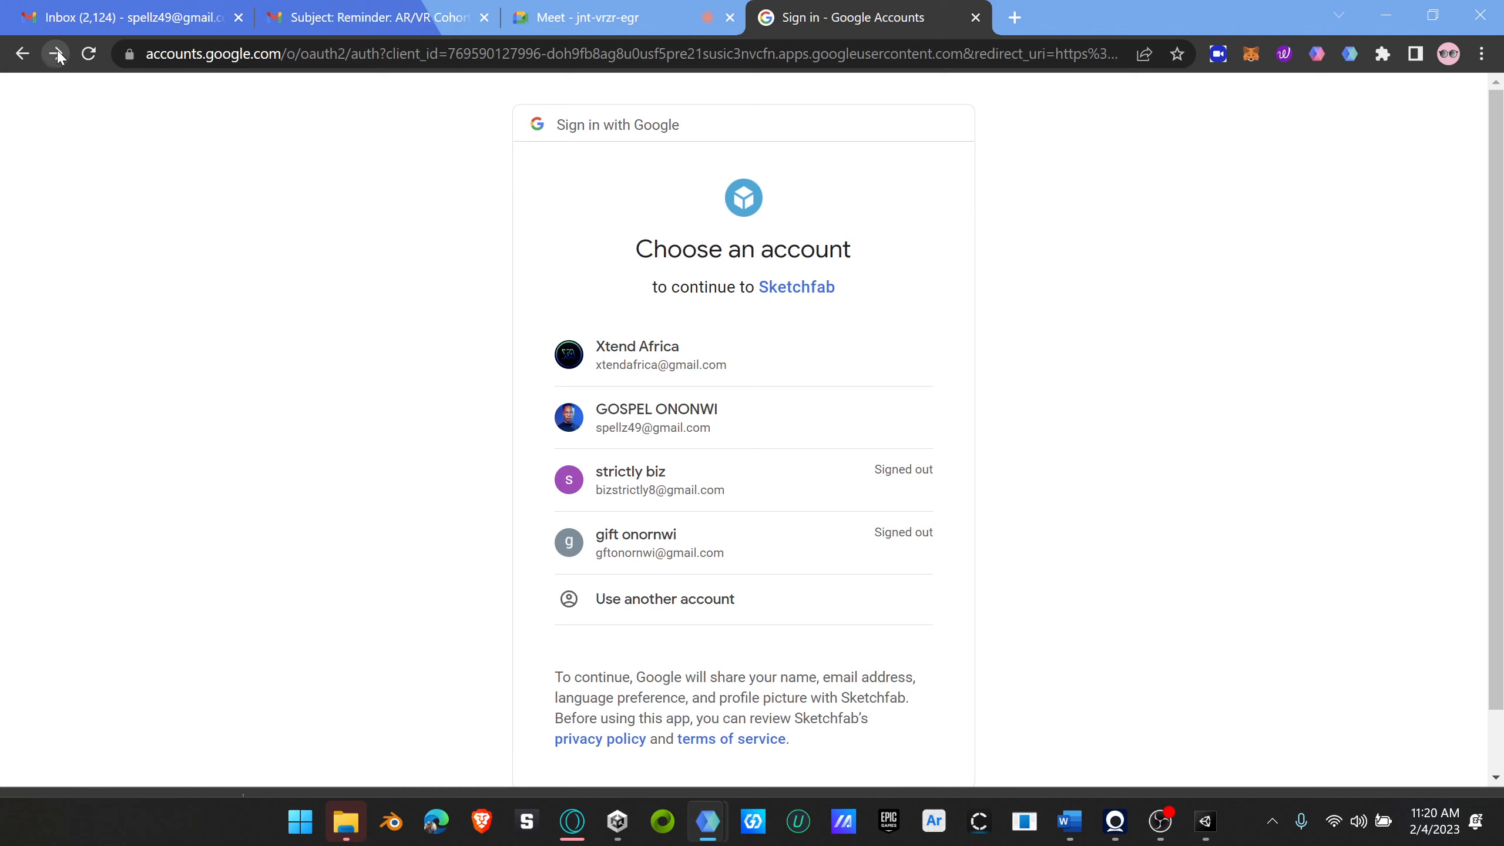
pyautogui.click(58, 54)
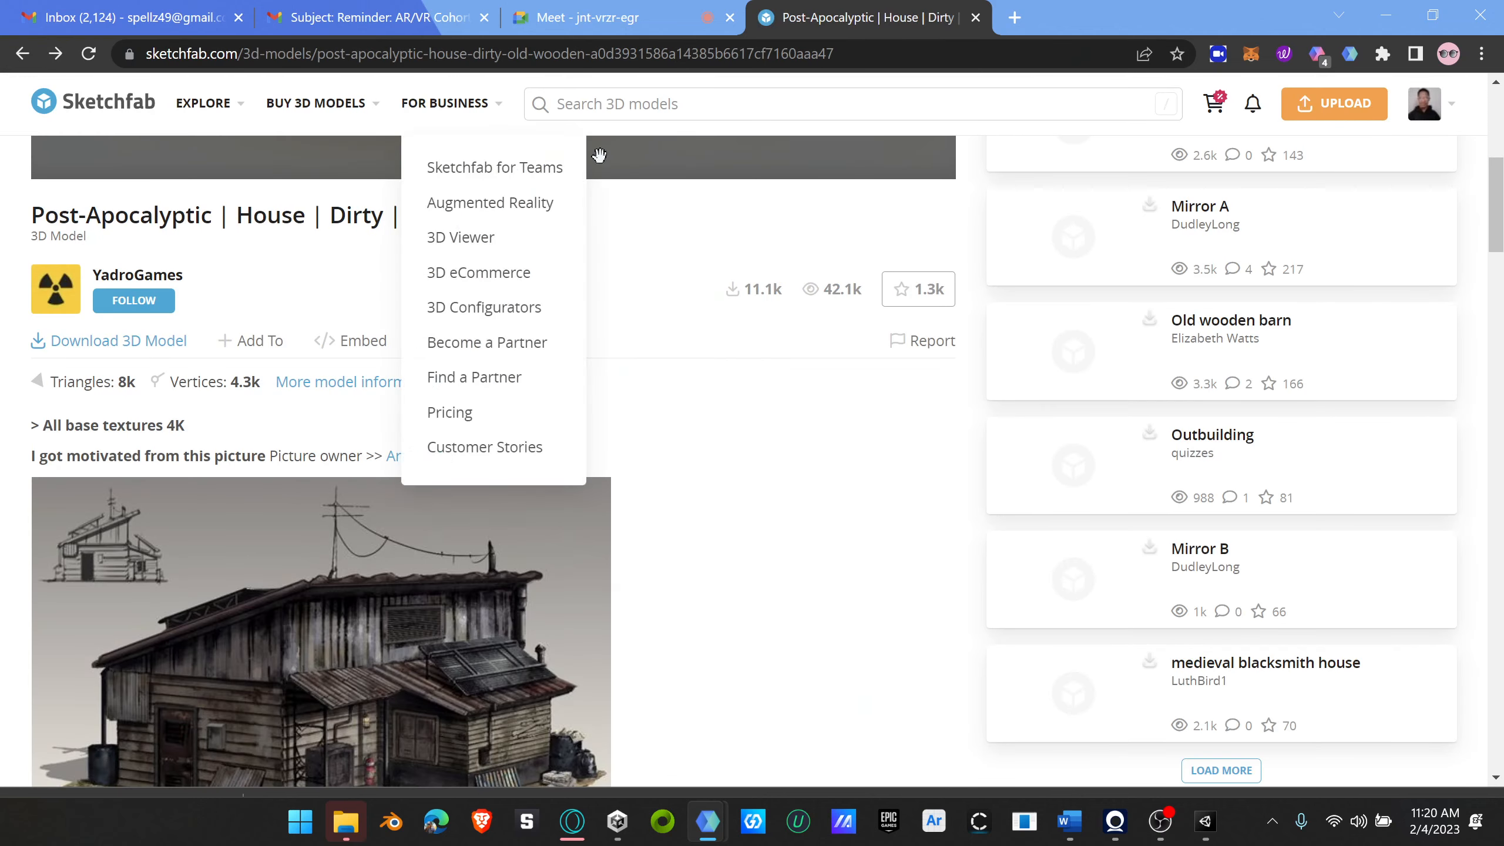
# Step: Search Sketchfab's 3D models for "old cottage"
pyautogui.click(678, 107)
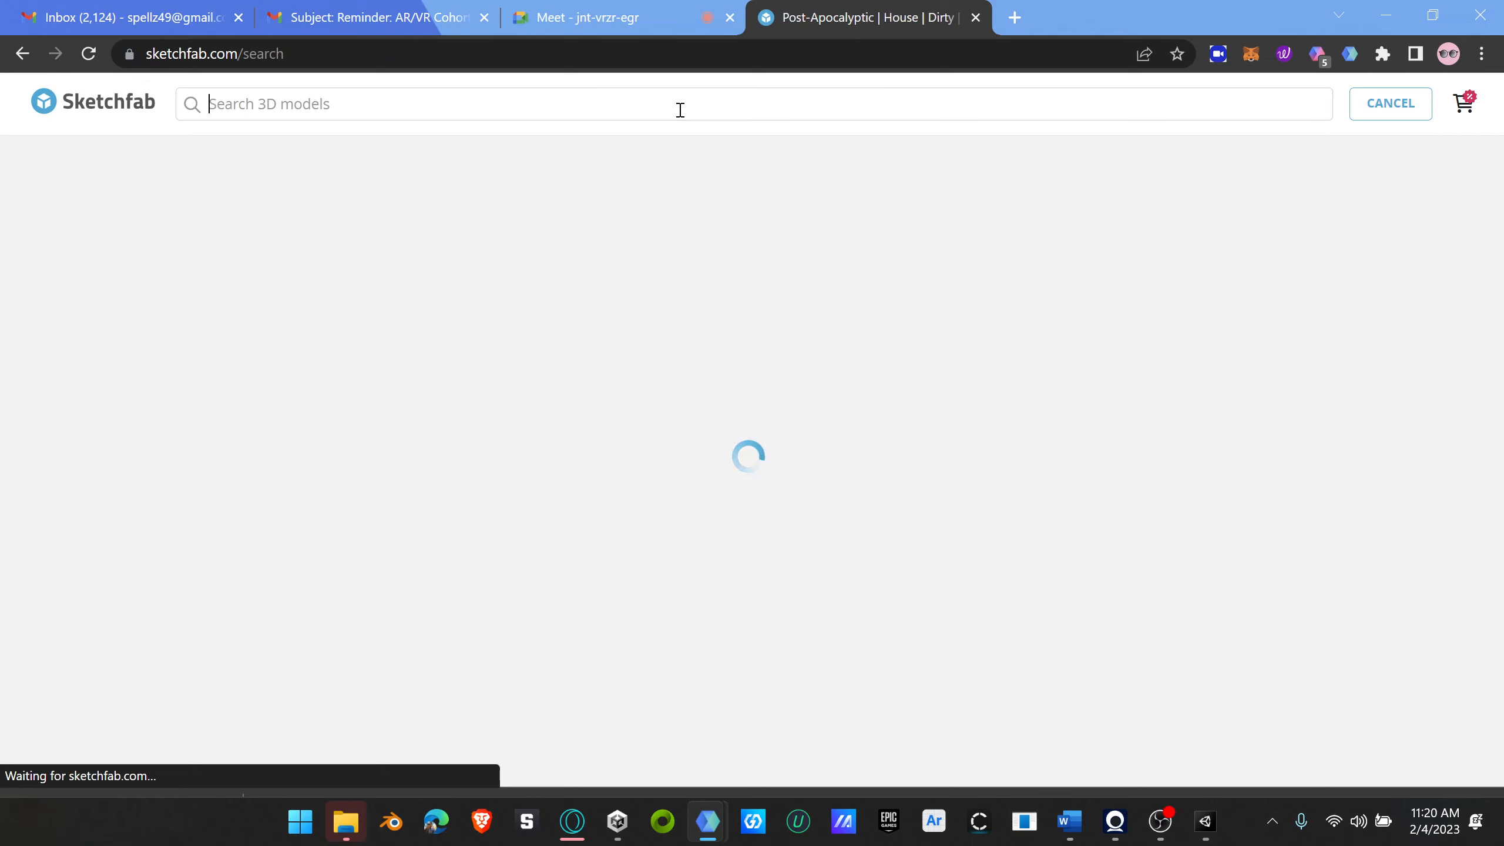
pyautogui.write('old bui')
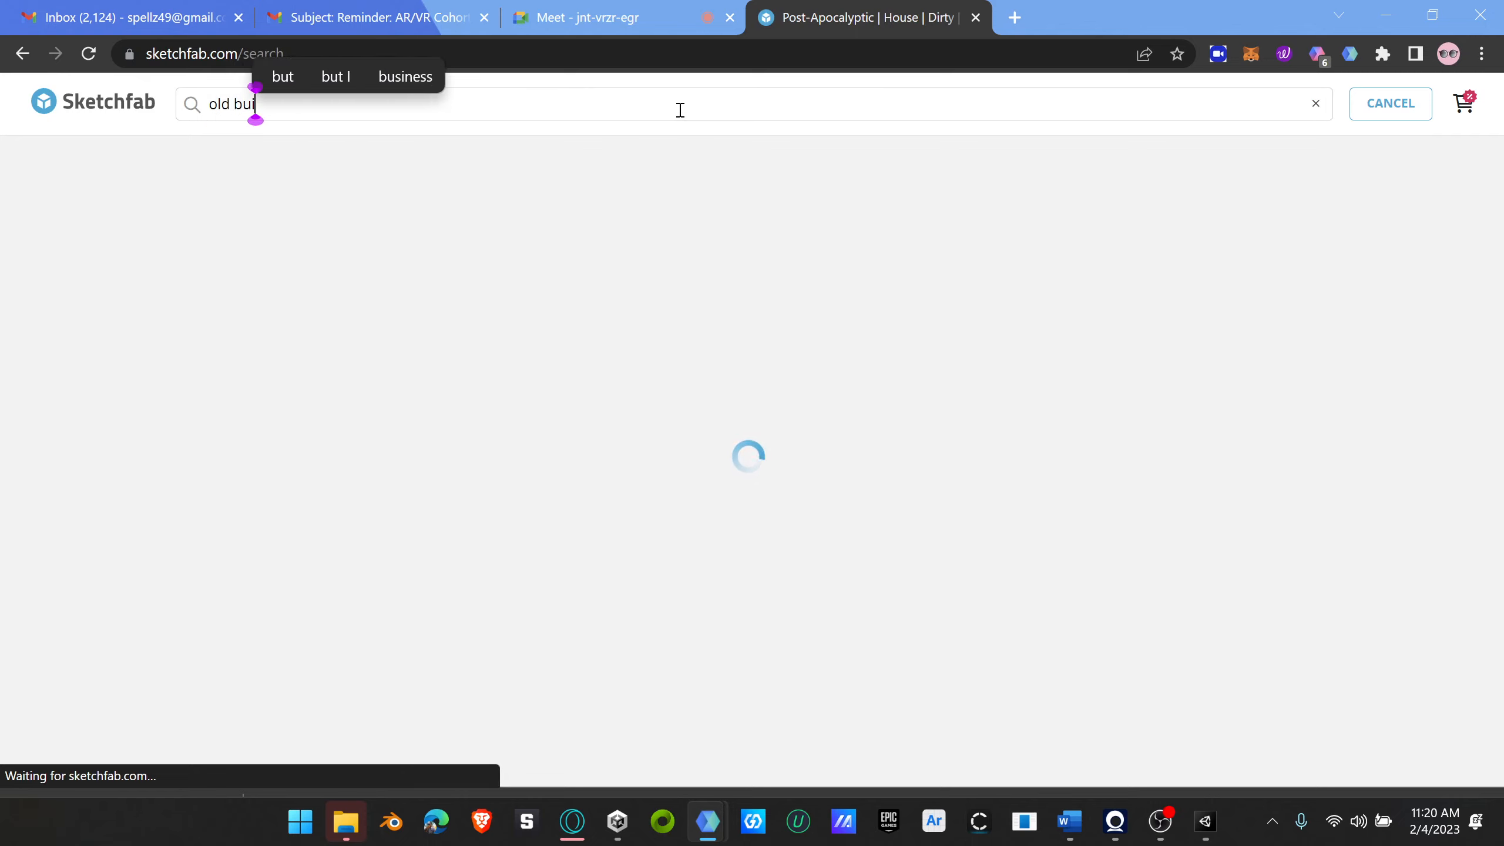
pyautogui.write('lding')
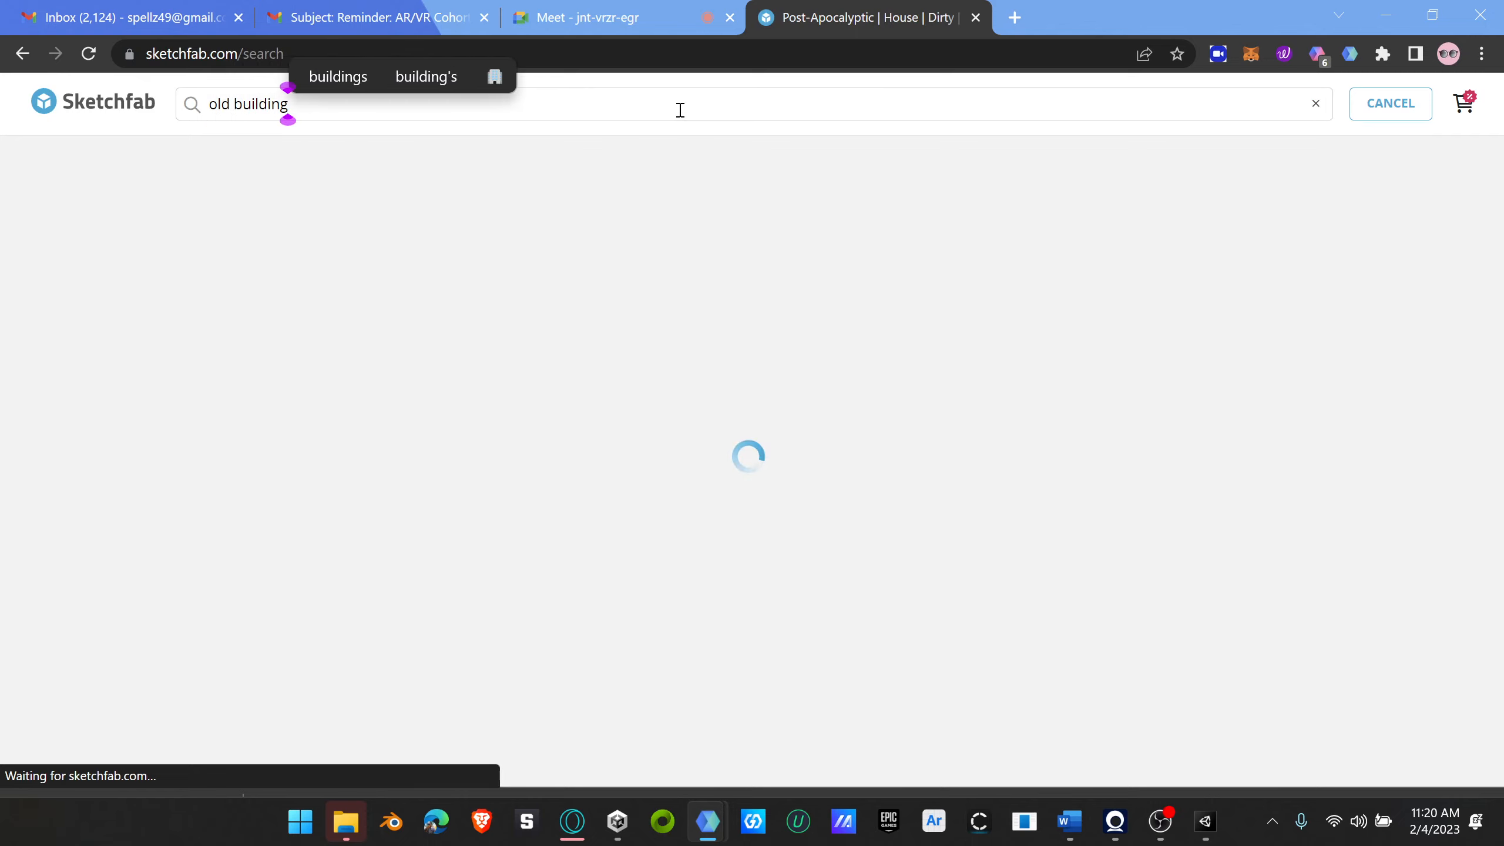
pyautogui.press('BackSpace')
pyautogui.press('BackSpace')
pyautogui.press('BackSpace')
pyautogui.press('BackSpace')
pyautogui.press('BackSpace')
pyautogui.press('BackSpace')
pyautogui.press('BackSpace')
pyautogui.press('BackSpace')
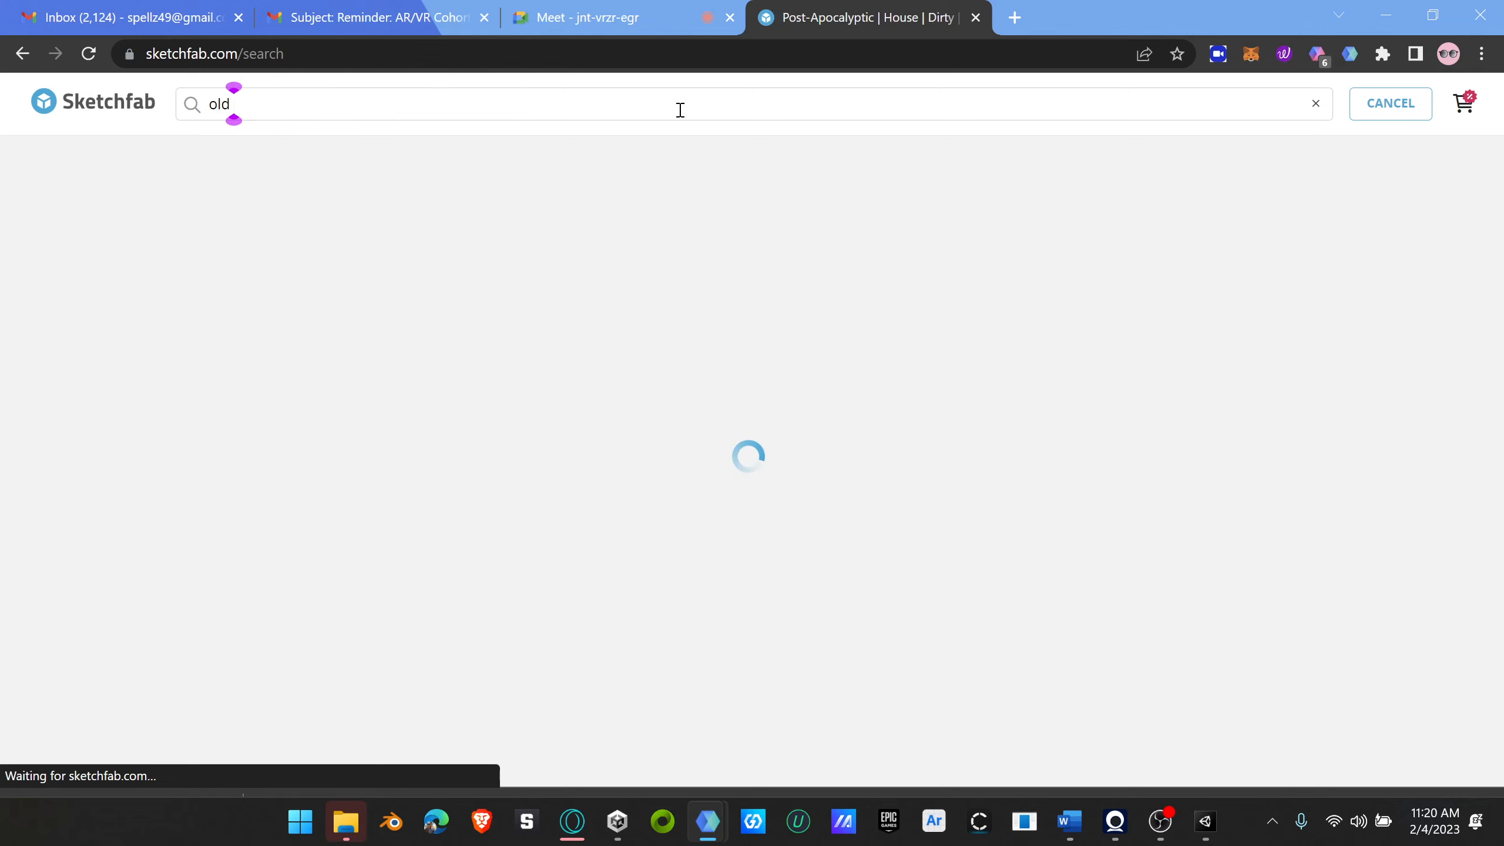
pyautogui.write('cottage')
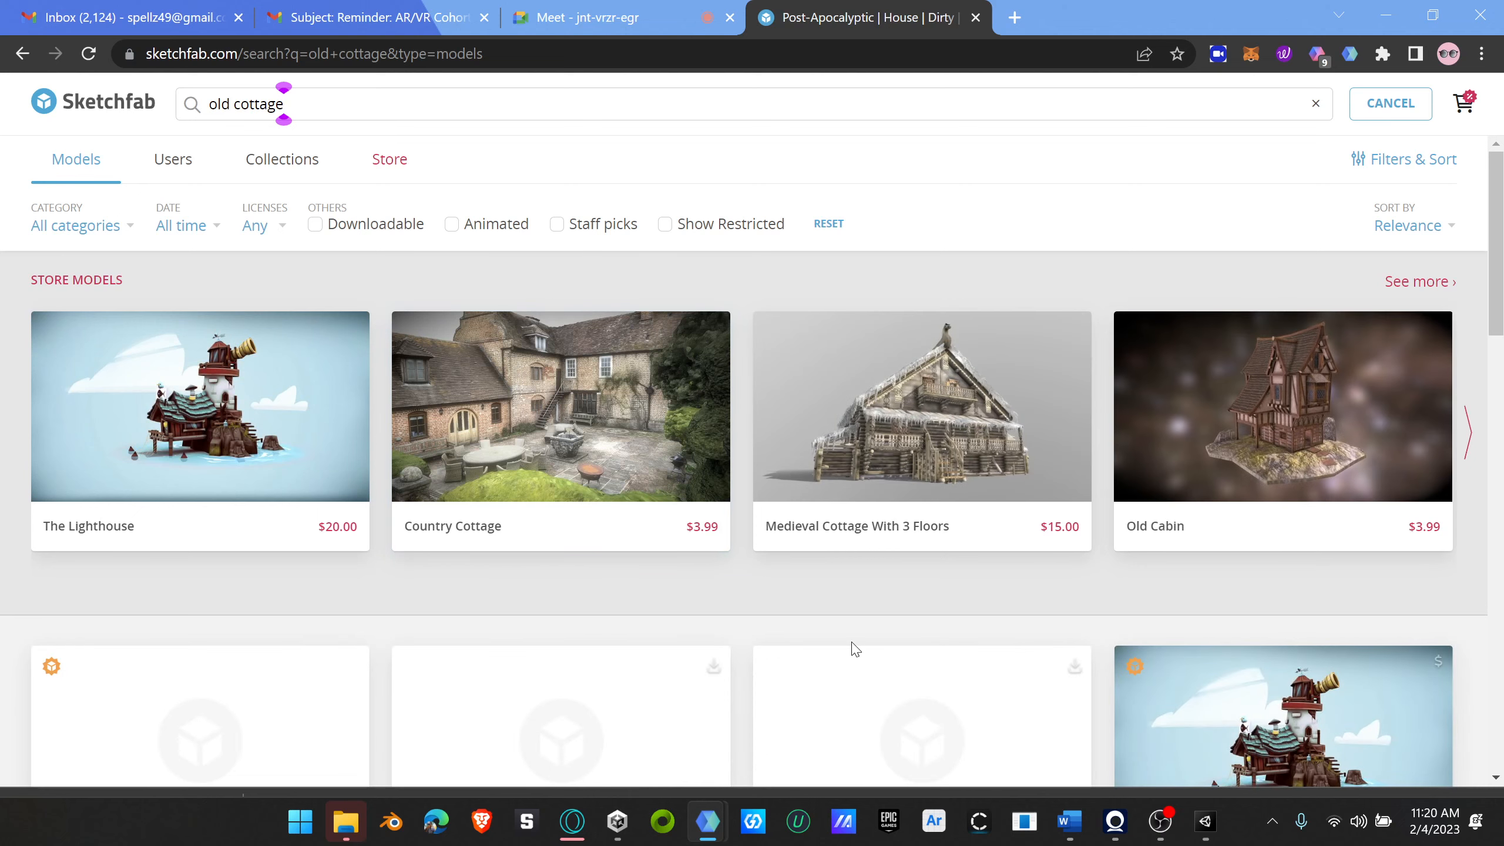
# Step: Browse the old cottage results for a model that suits the terrain scene
pyautogui.scroll(-5, 855, 649)
pyautogui.scroll(-2, 744, 601)
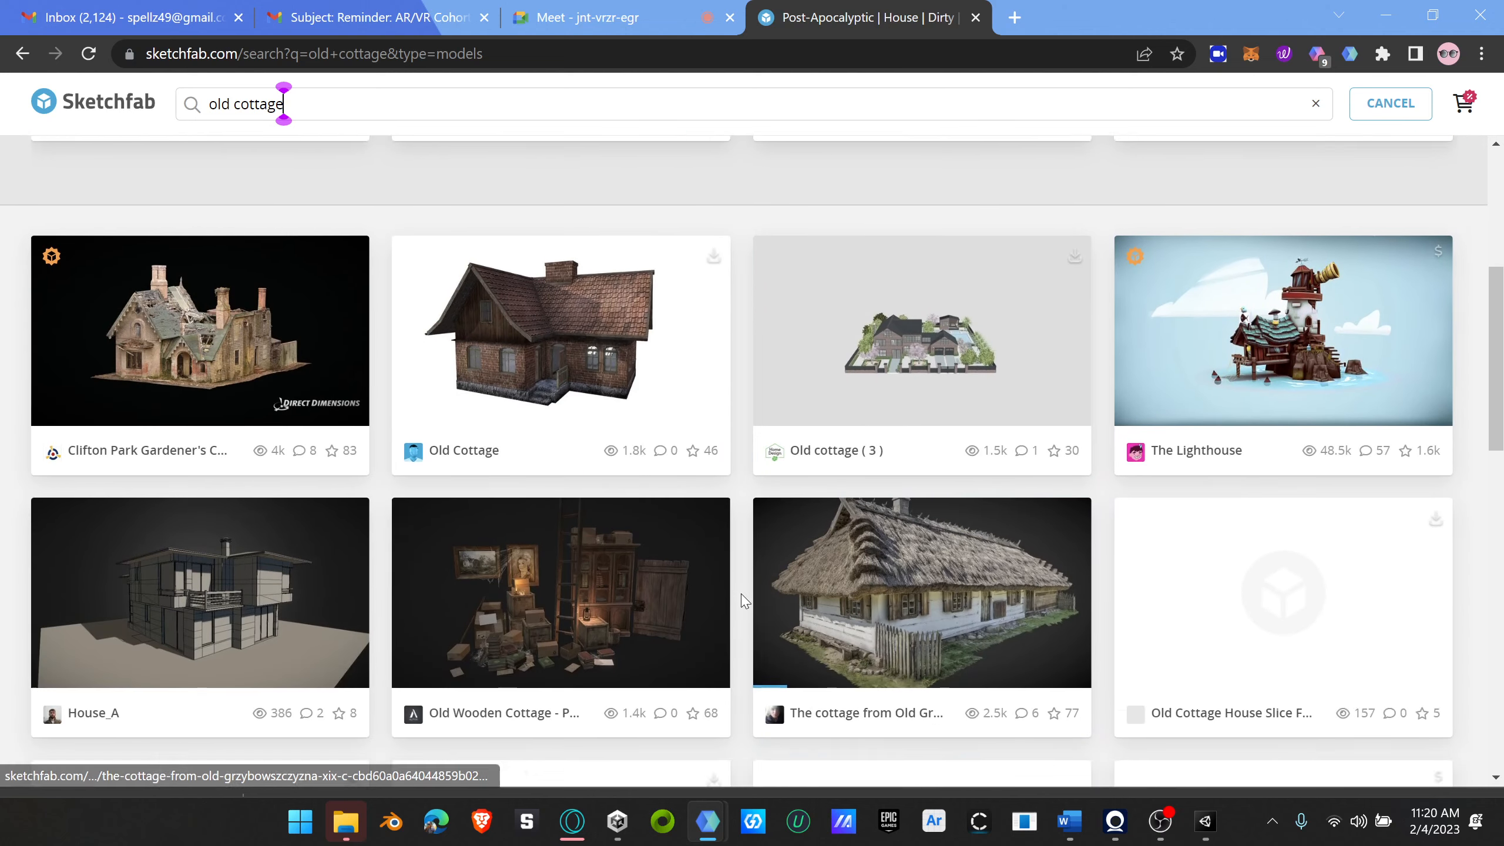
pyautogui.scroll(-2, 744, 601)
pyautogui.scroll(-1, 763, 594)
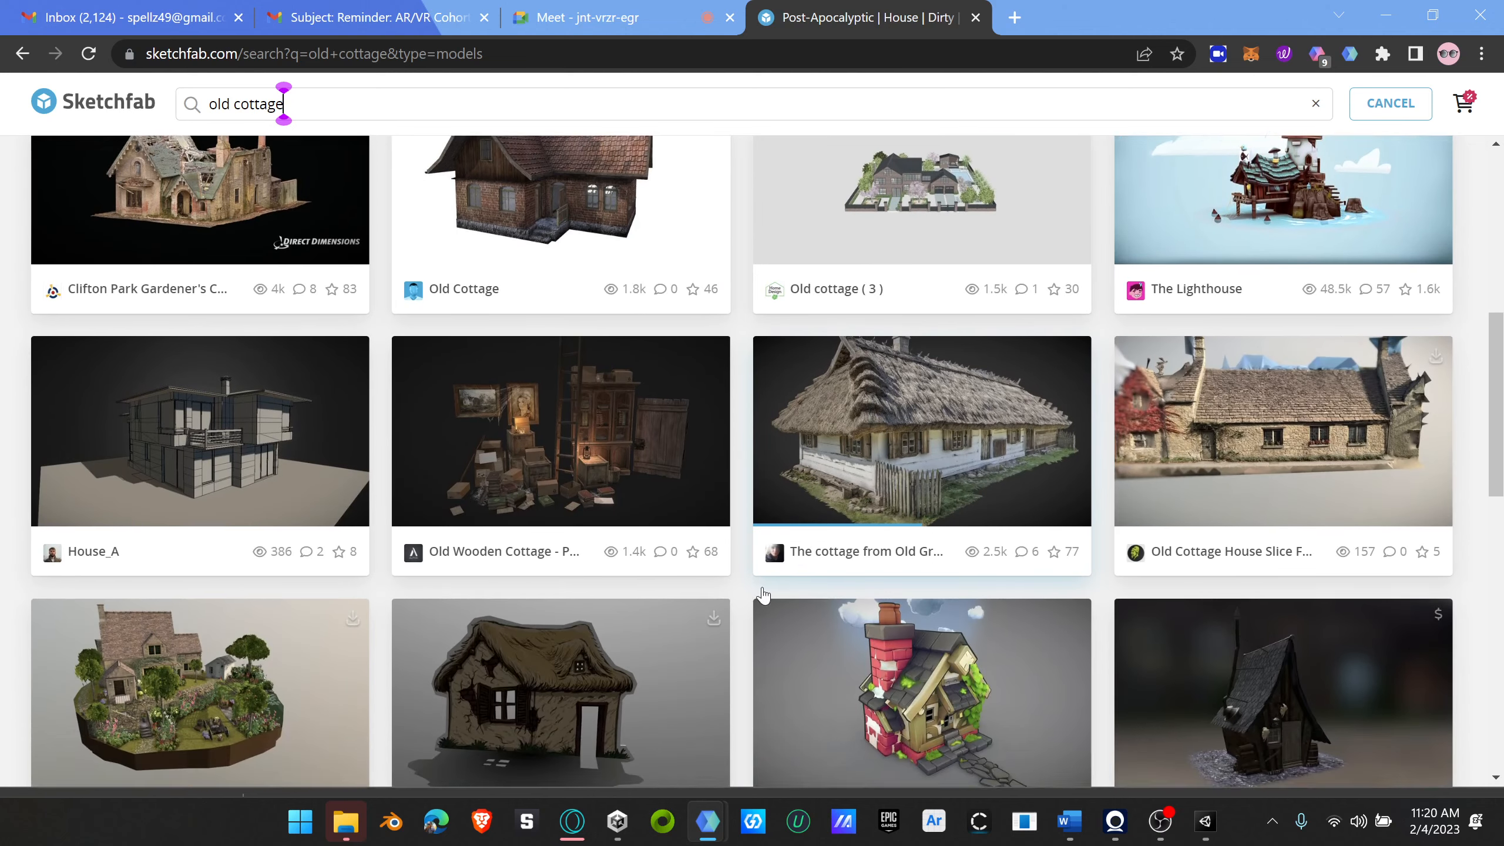
pyautogui.scroll(-6, 763, 594)
pyautogui.scroll(-7, 762, 598)
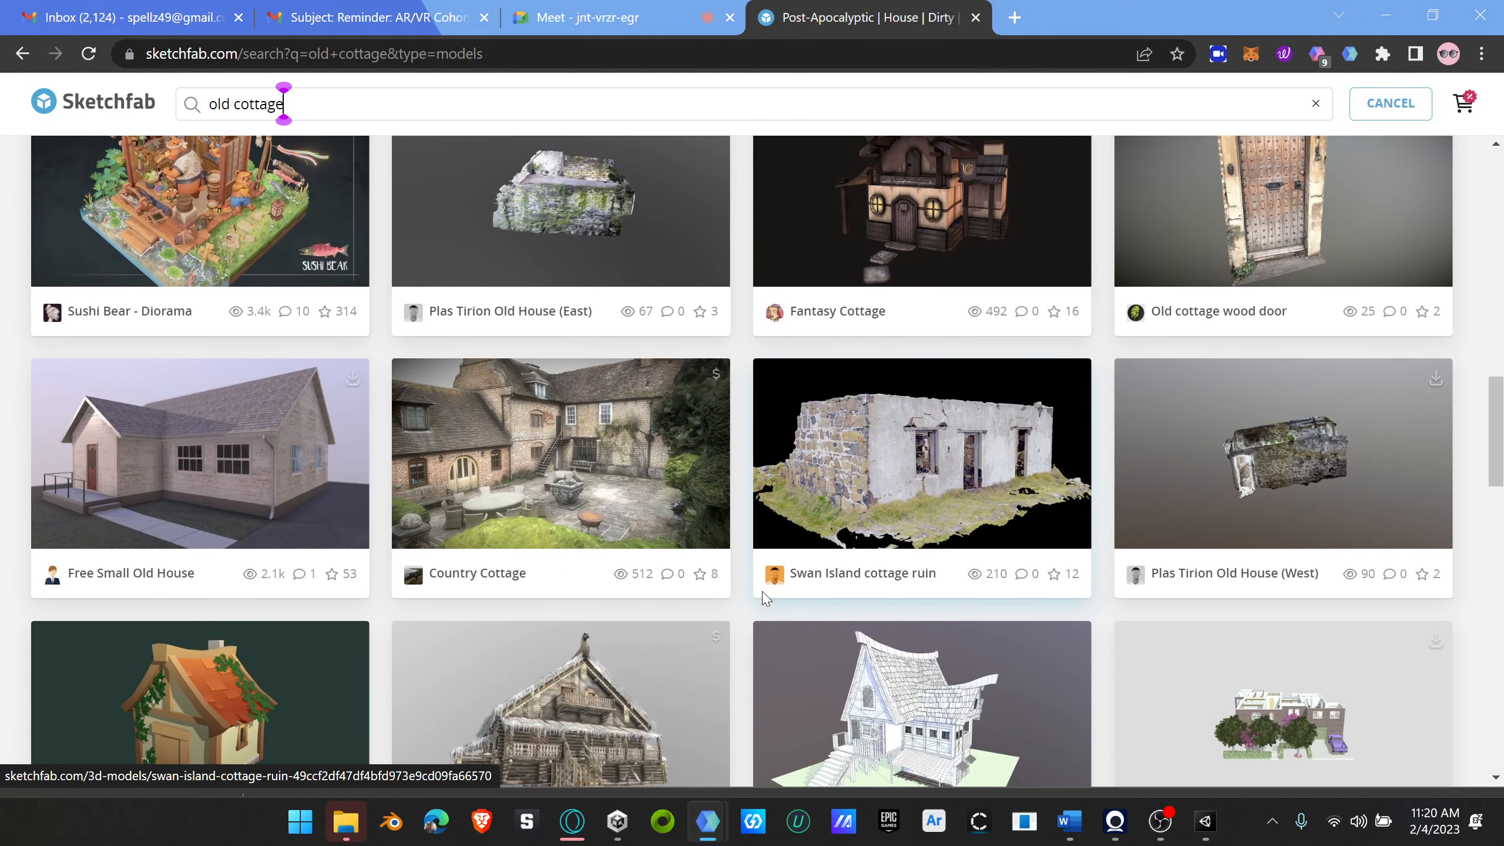
pyautogui.scroll(-5, 768, 595)
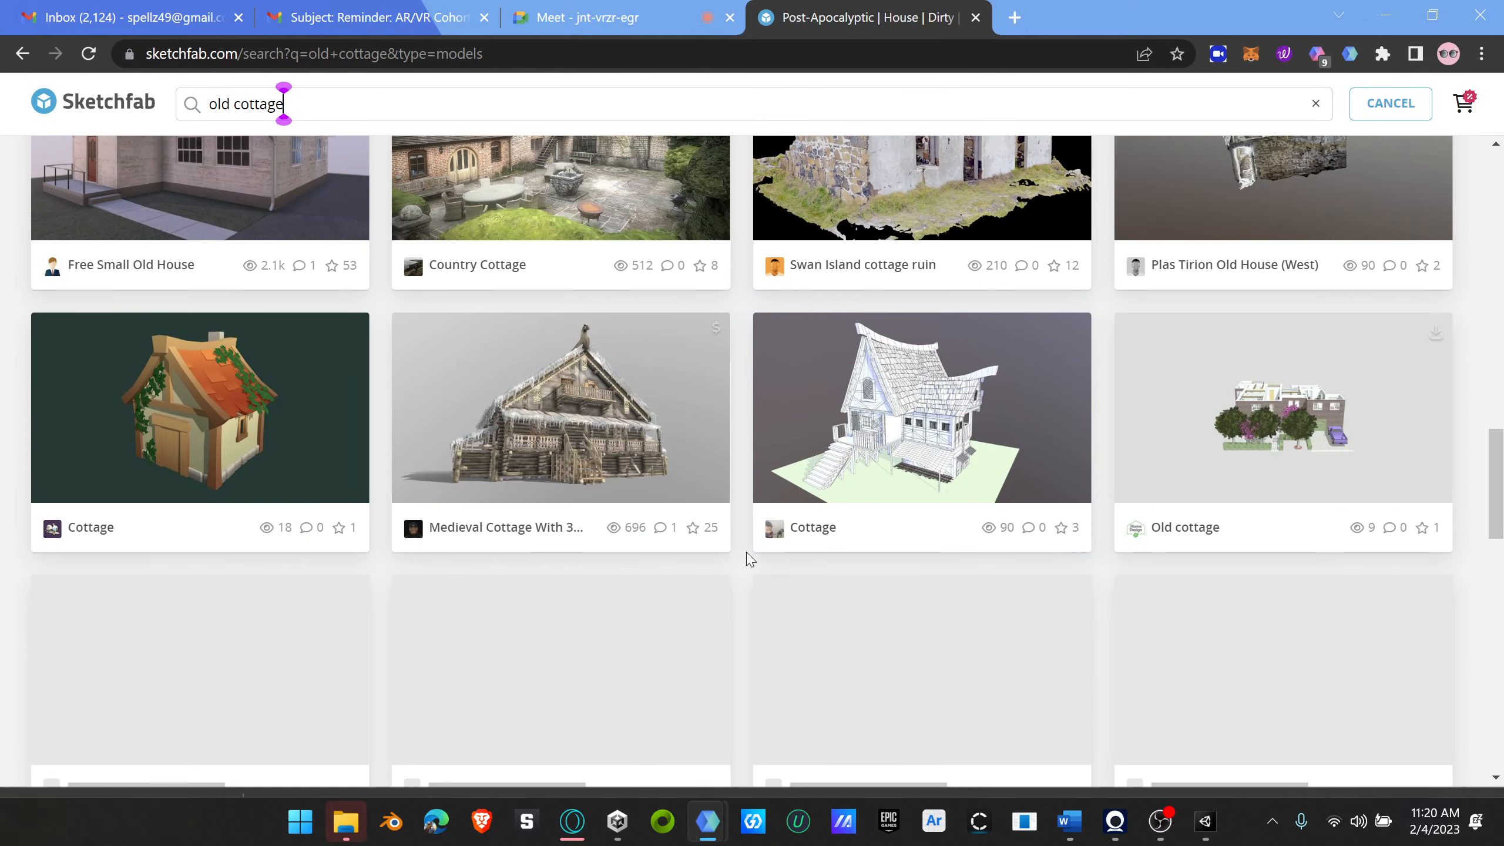
pyautogui.scroll(-7, 825, 569)
pyautogui.scroll(10, 826, 569)
pyautogui.scroll(-7, 827, 569)
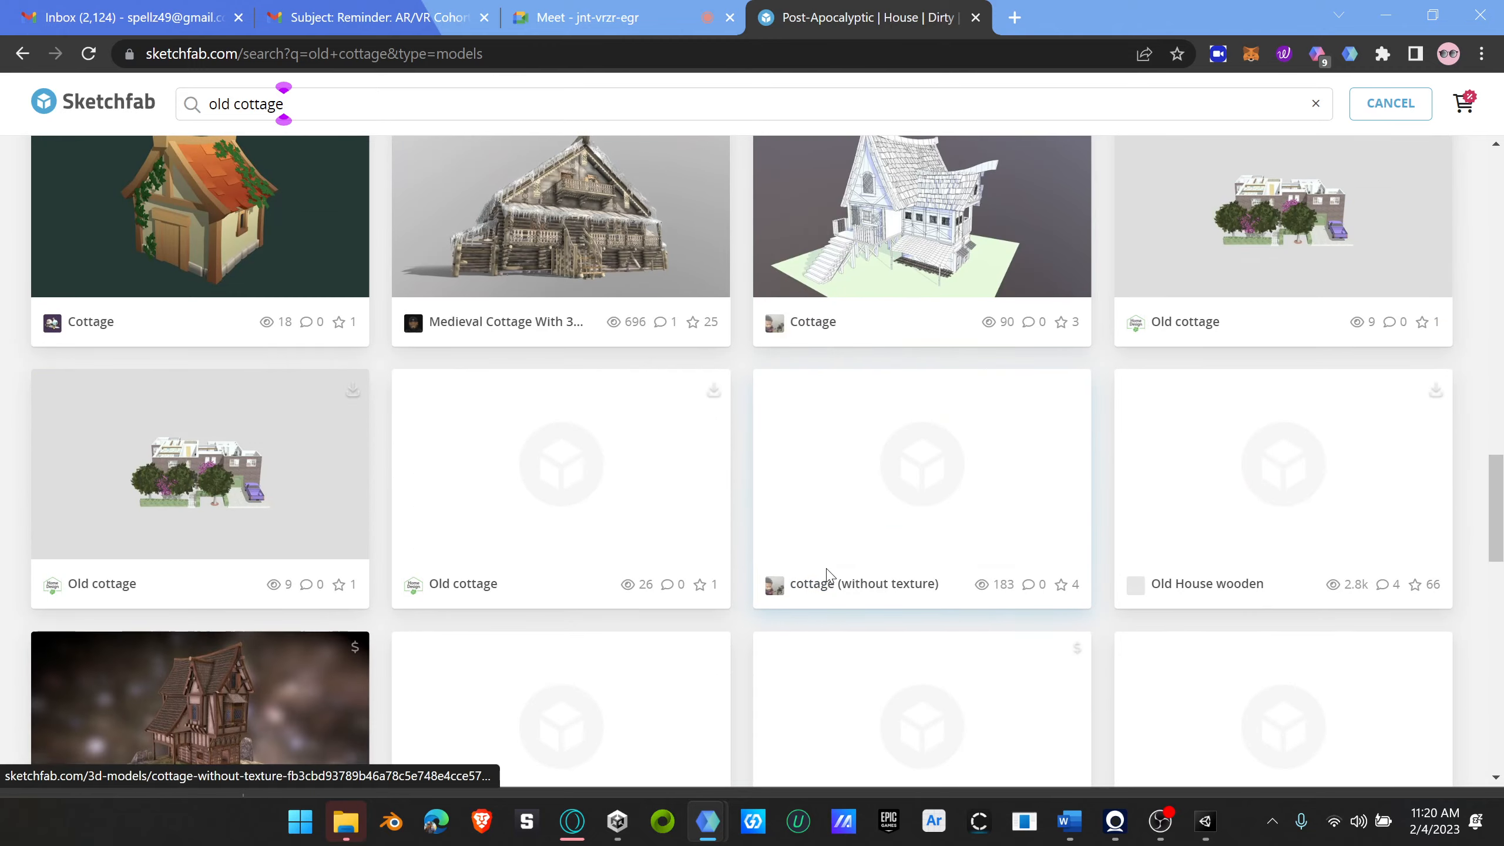
pyautogui.scroll(-7, 826, 573)
pyautogui.scroll(5, 827, 574)
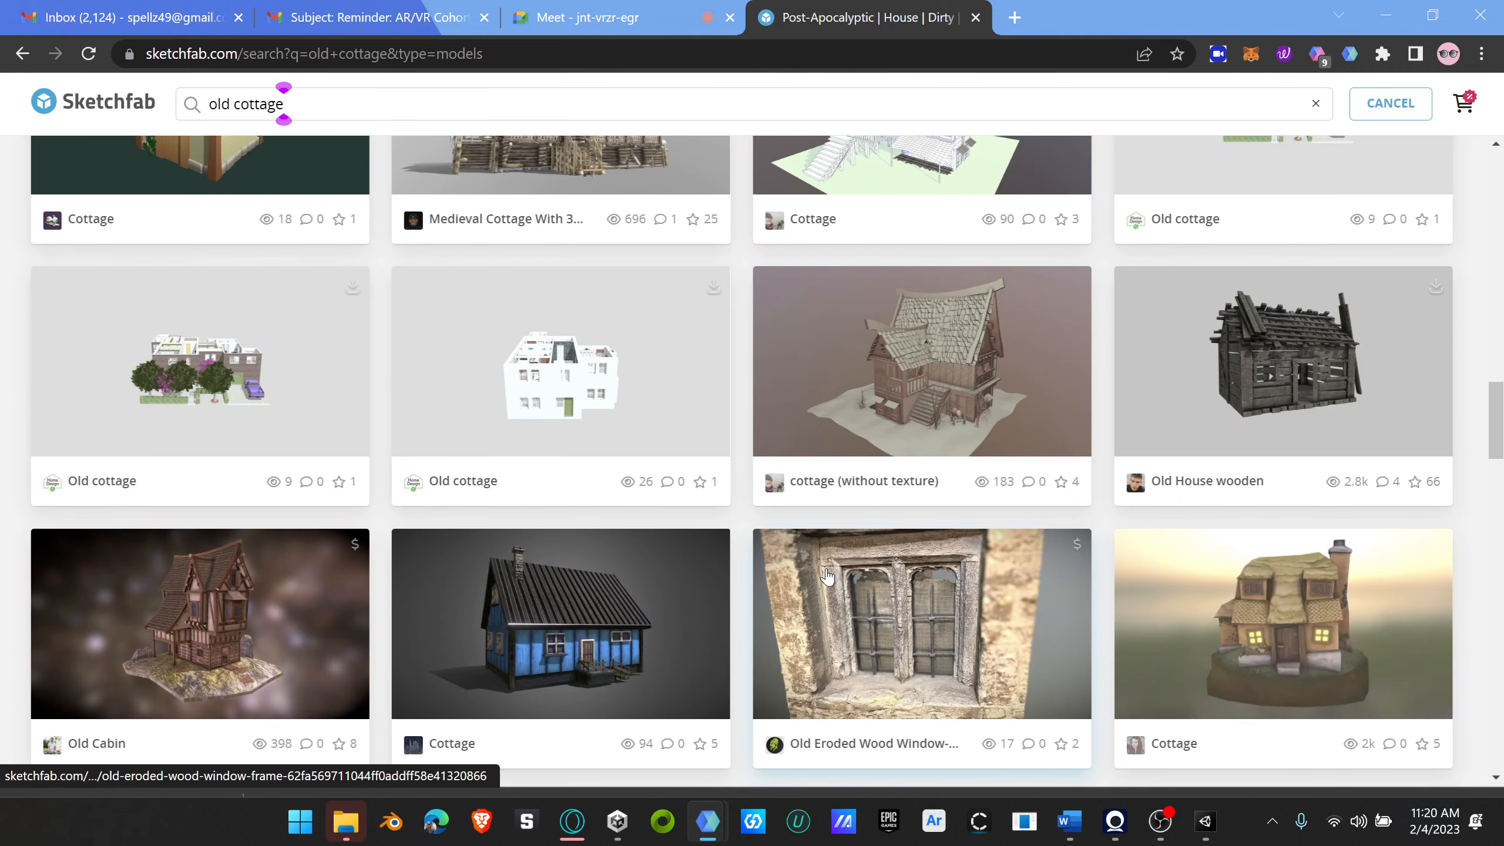
pyautogui.scroll(9, 829, 572)
pyautogui.scroll(-5, 835, 568)
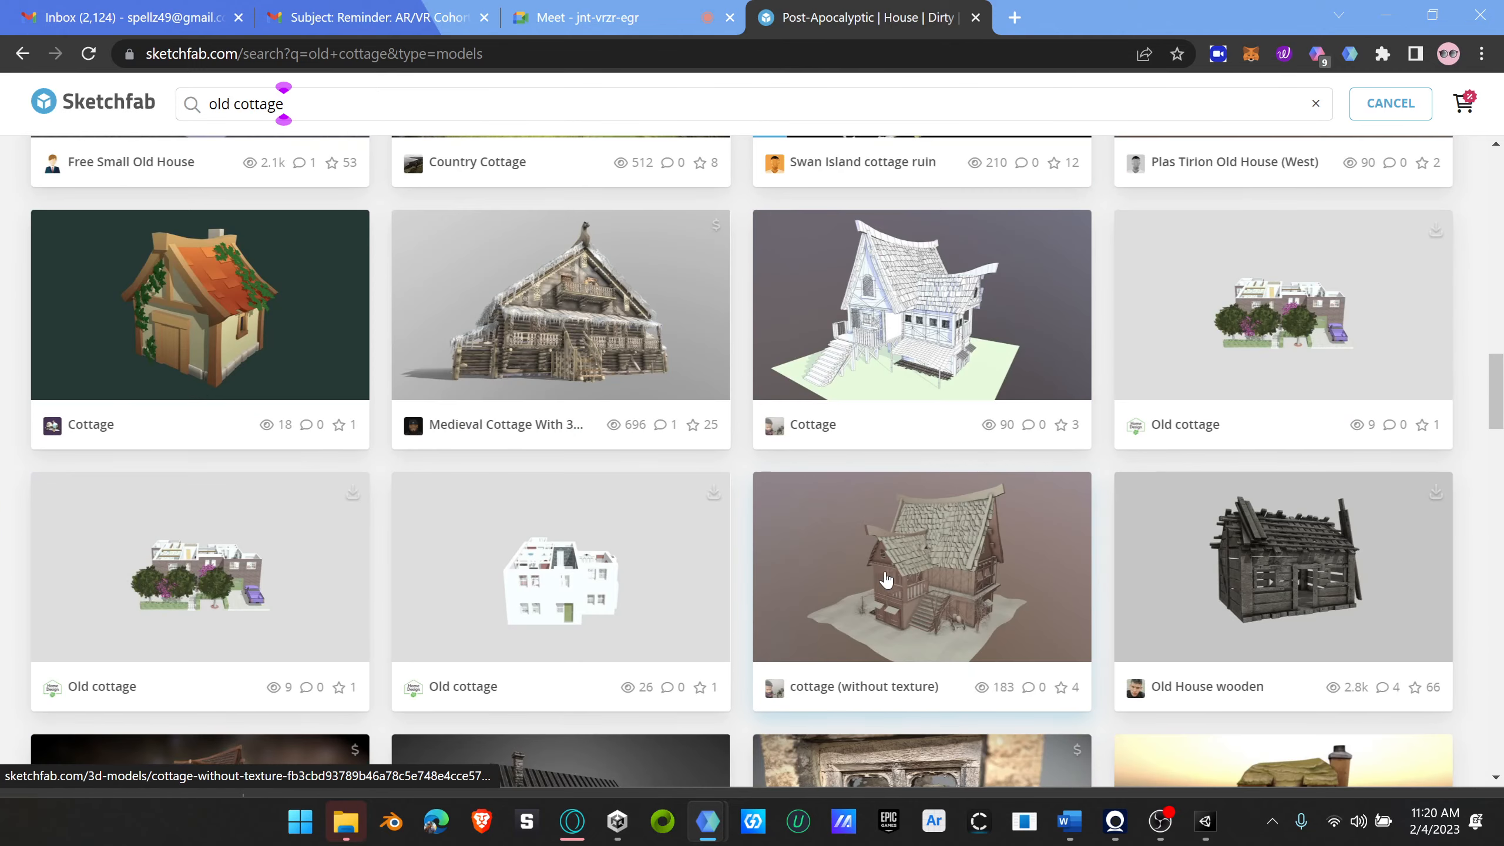
pyautogui.scroll(-5, 887, 579)
pyautogui.scroll(-7, 947, 579)
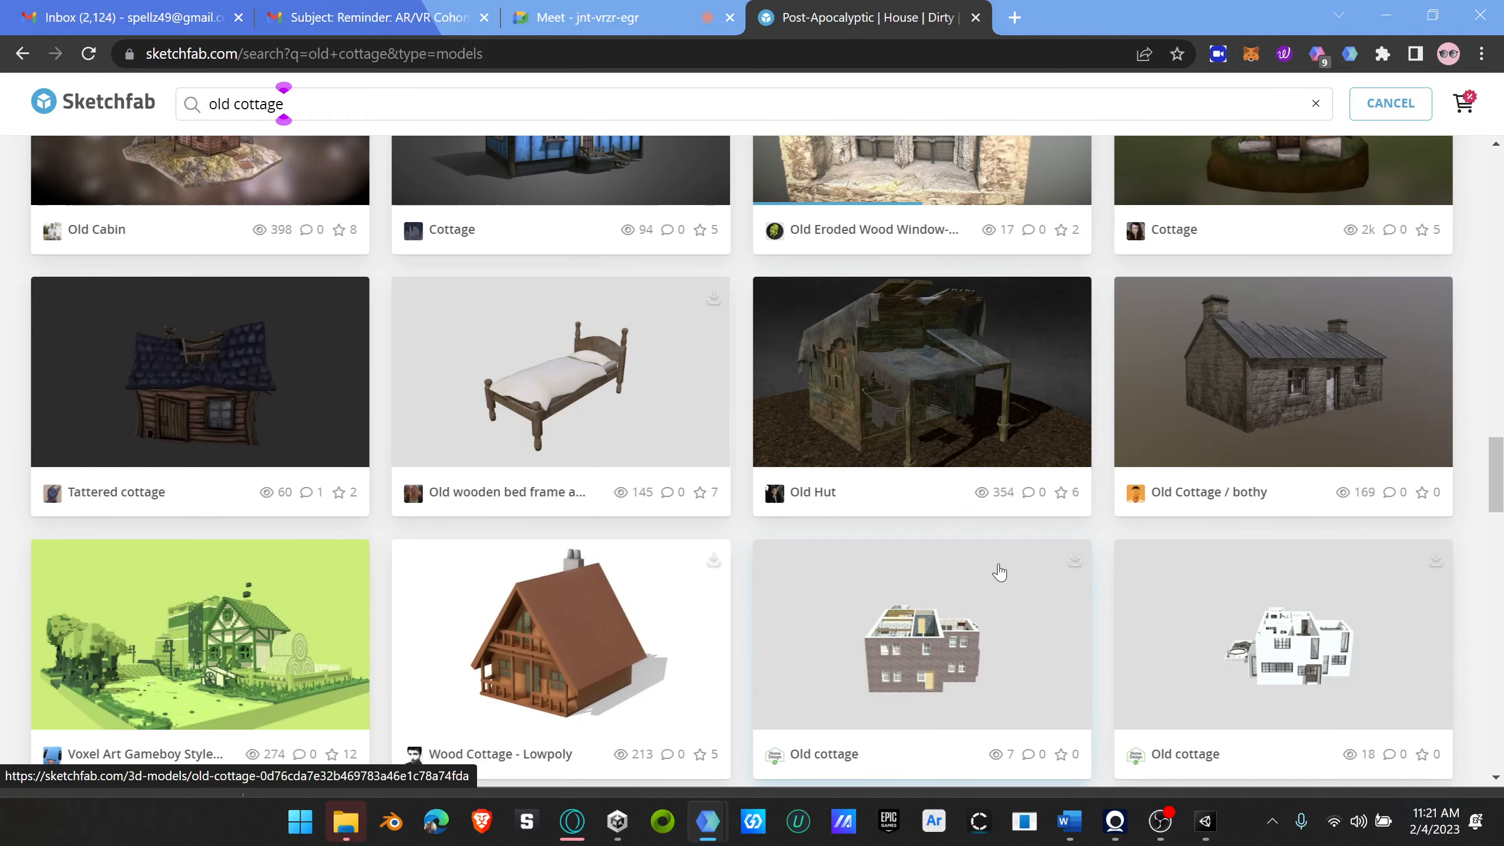
pyautogui.scroll(-12, 999, 572)
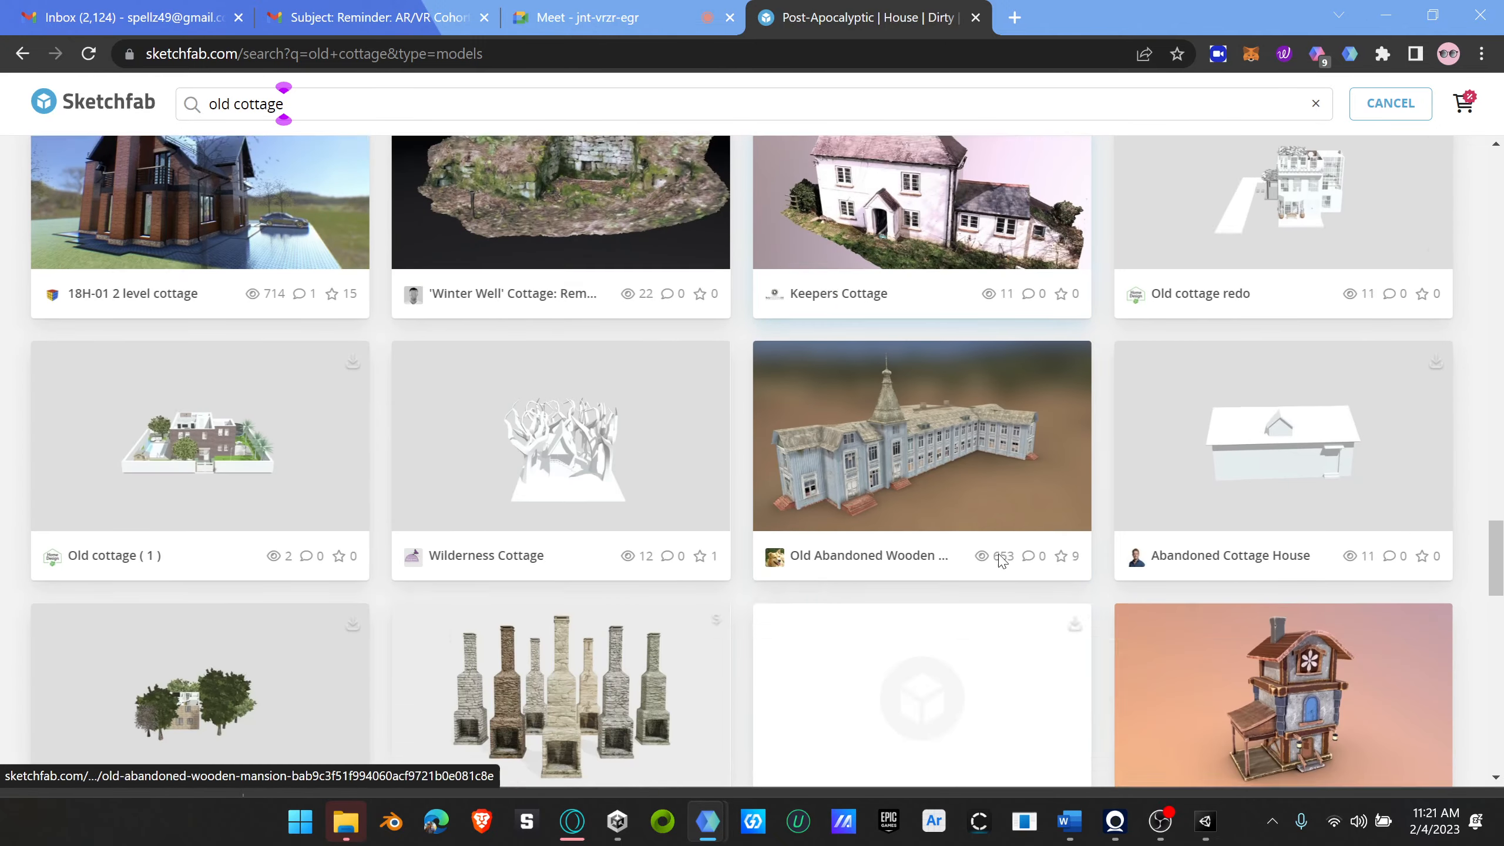
pyautogui.scroll(-2, 1001, 561)
pyautogui.scroll(15, 1000, 561)
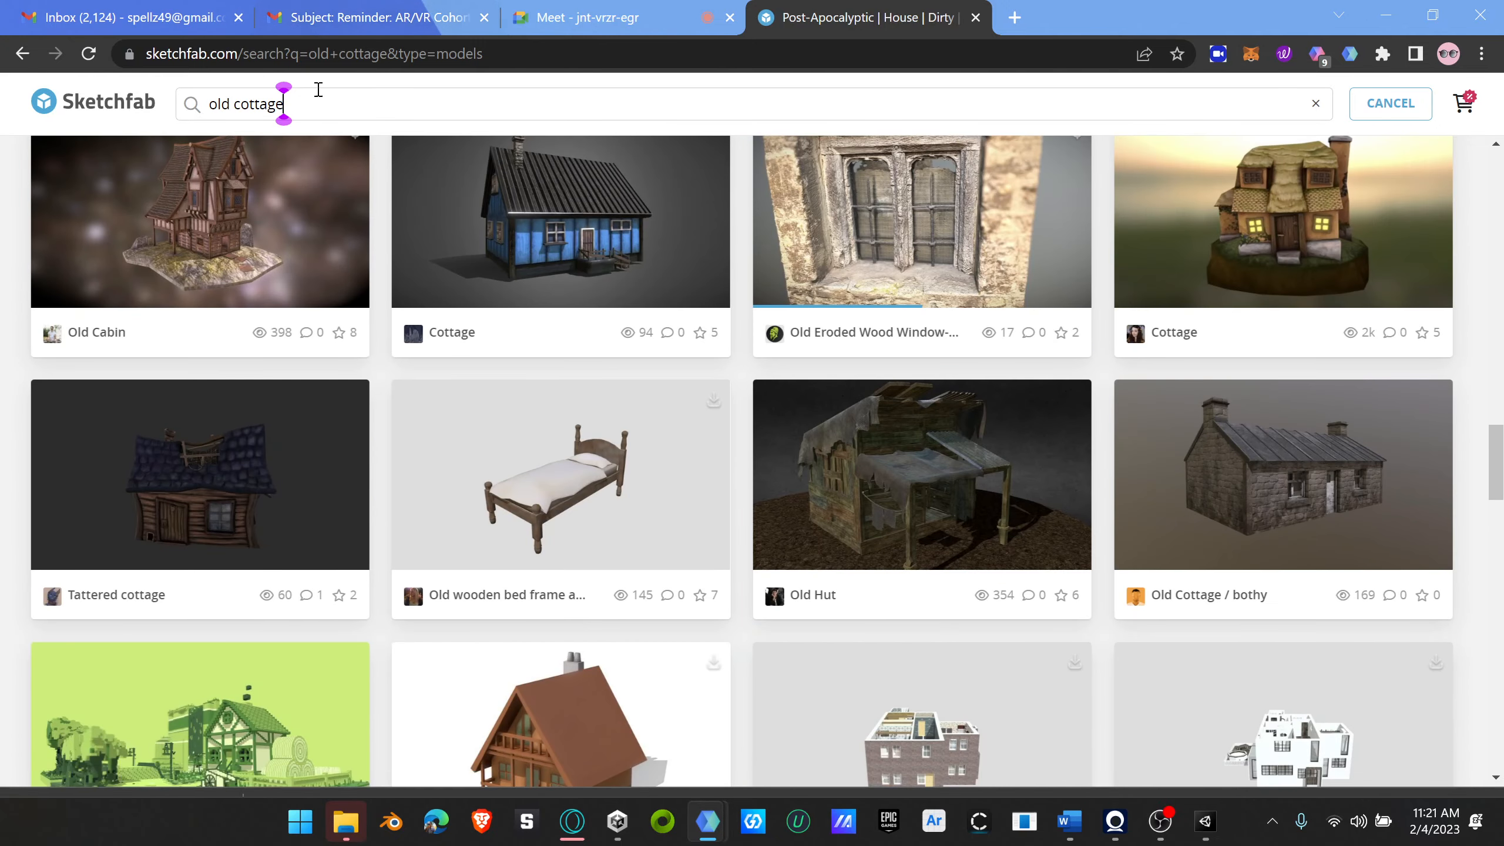
# Step: Change the model search to "old building"
pyautogui.press('BackSpace')
pyautogui.press('BackSpace')
pyautogui.press('BackSpace')
pyautogui.press('BackSpace')
pyautogui.press('BackSpace')
pyautogui.press('BackSpace')
pyautogui.press('BackSpace')
pyautogui.press('BackSpace')
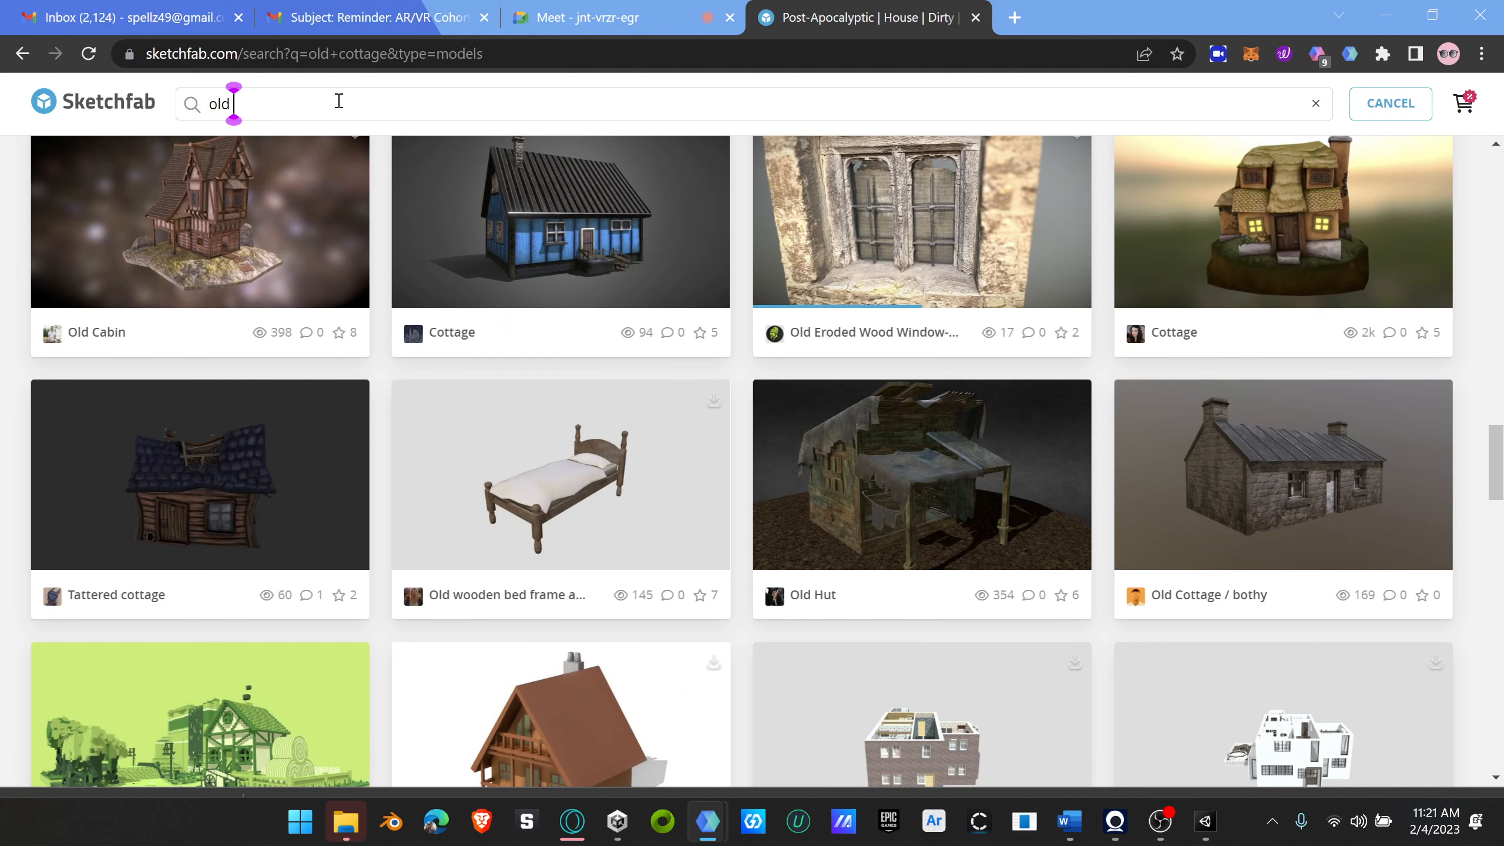
pyautogui.write('building')
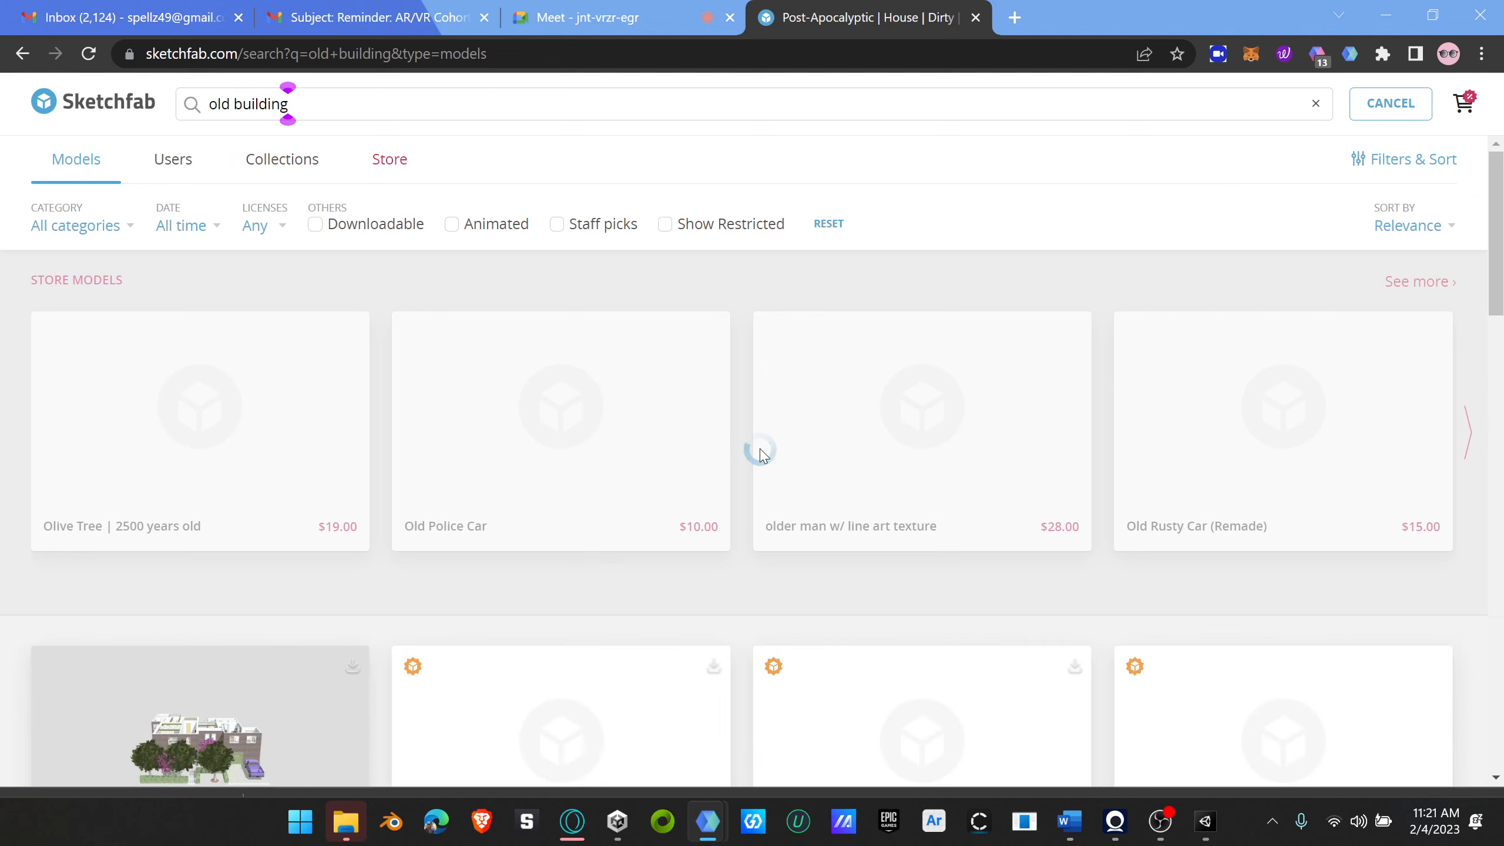
# Step: Browse the old building results, examining both the store models and the general model listings
pyautogui.scroll(-7, 752, 474)
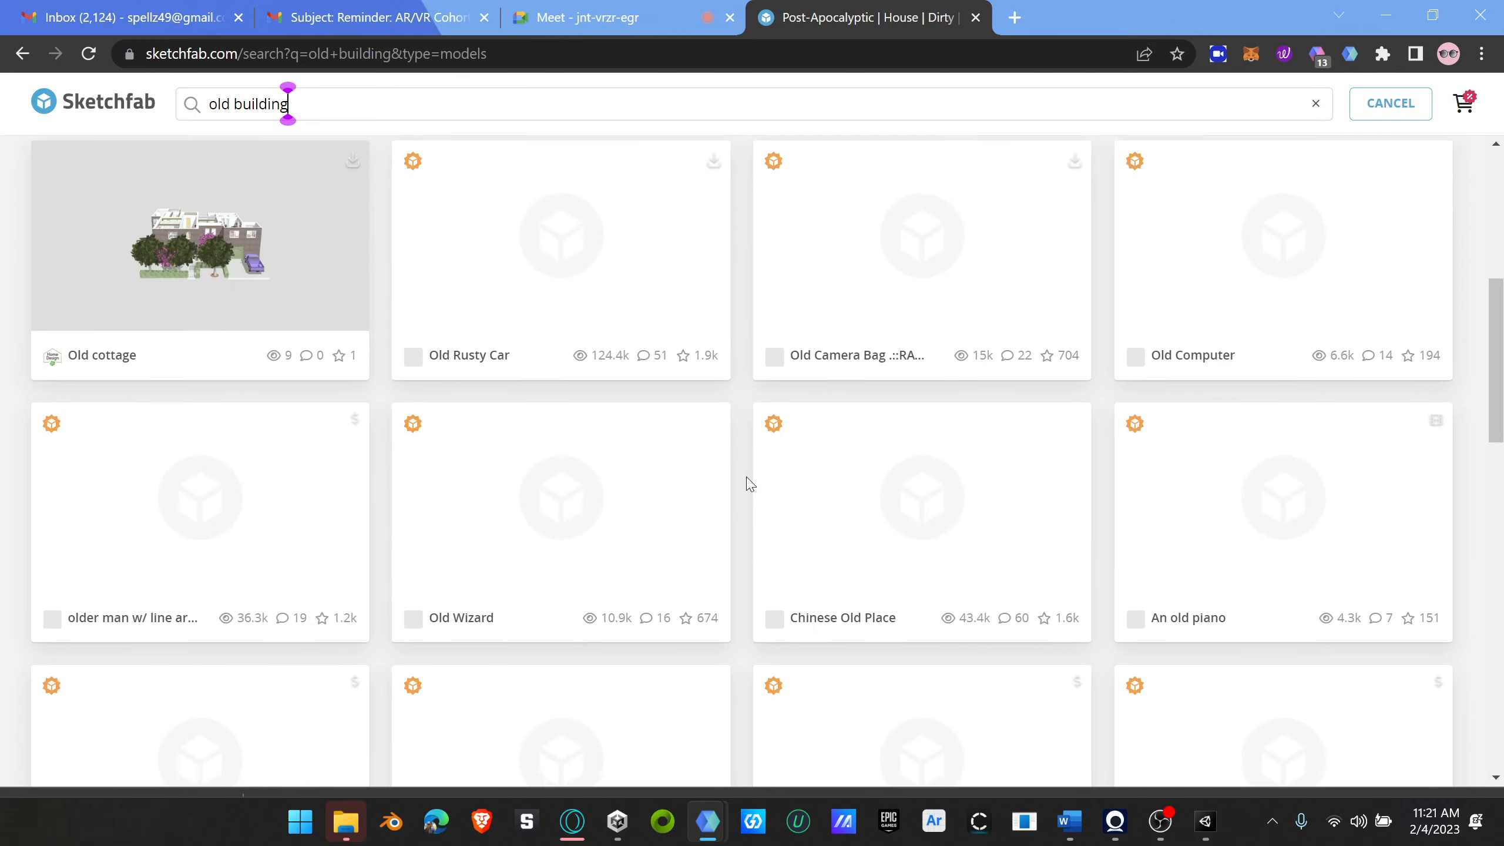
pyautogui.scroll(7, 737, 479)
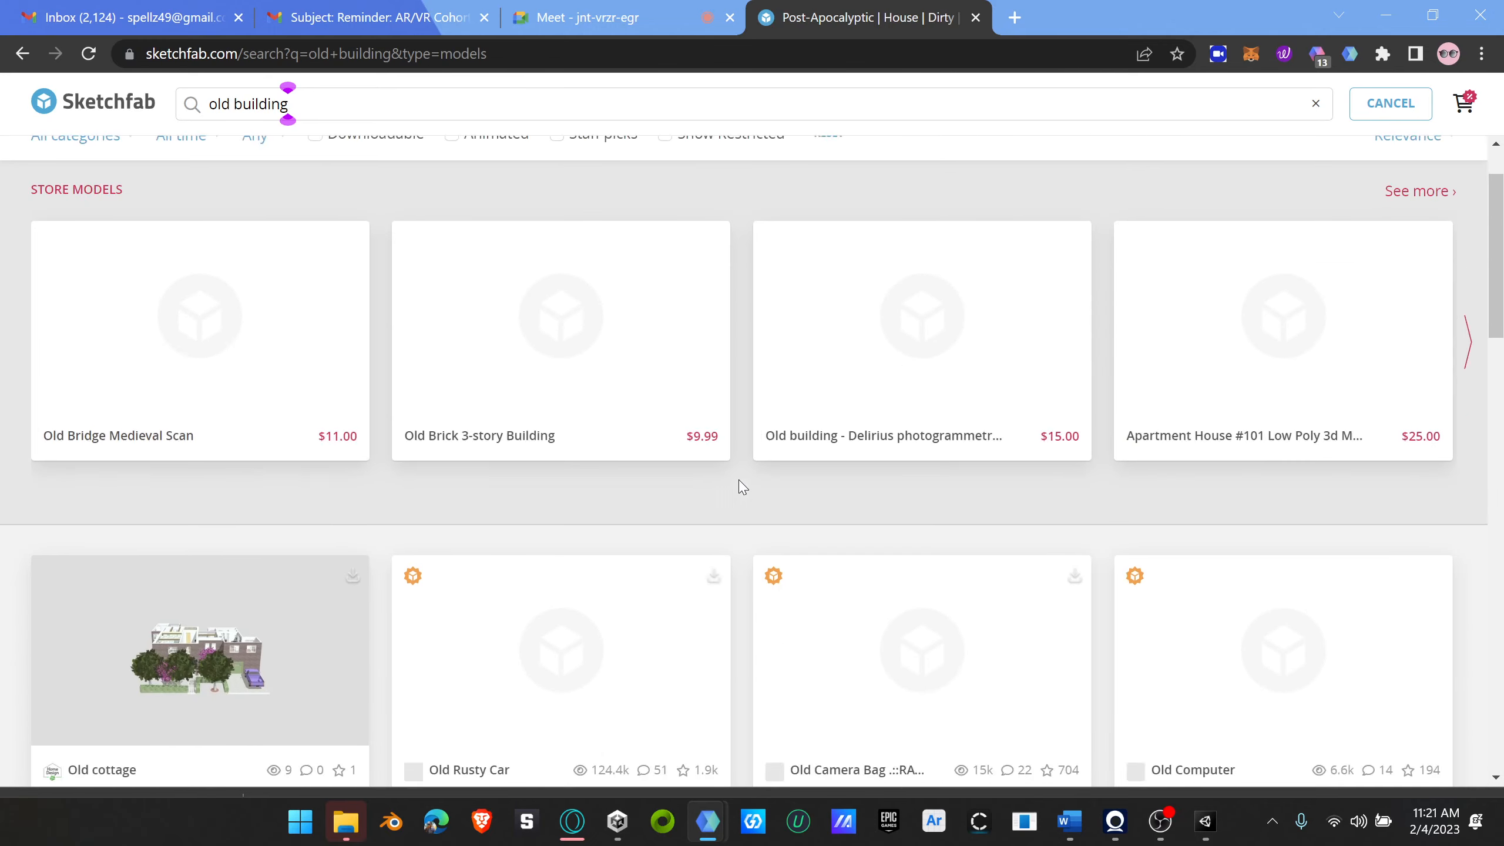
pyautogui.scroll(-20, 745, 486)
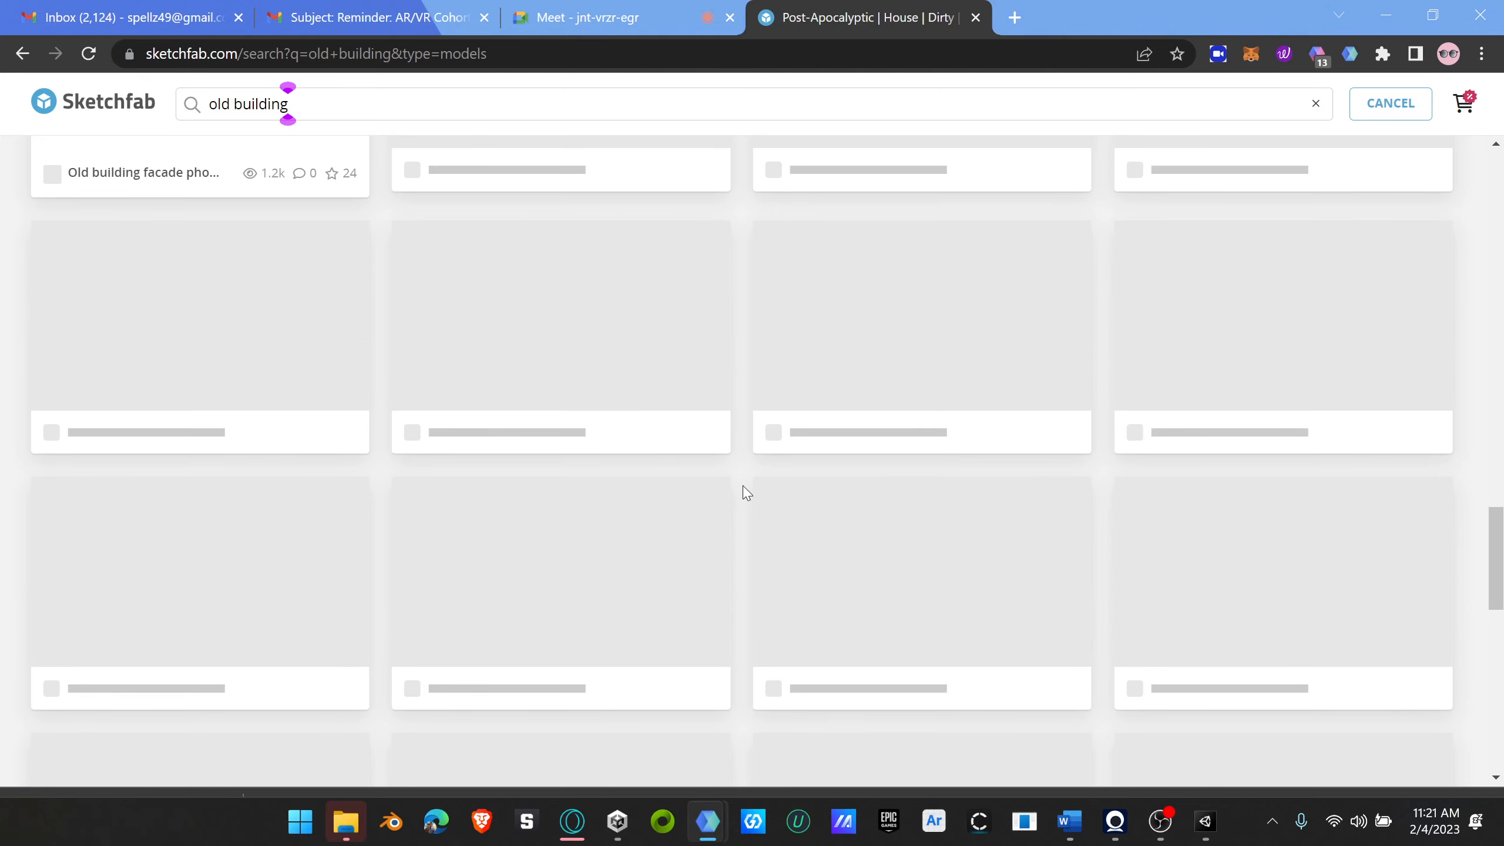
pyautogui.scroll(20, 747, 493)
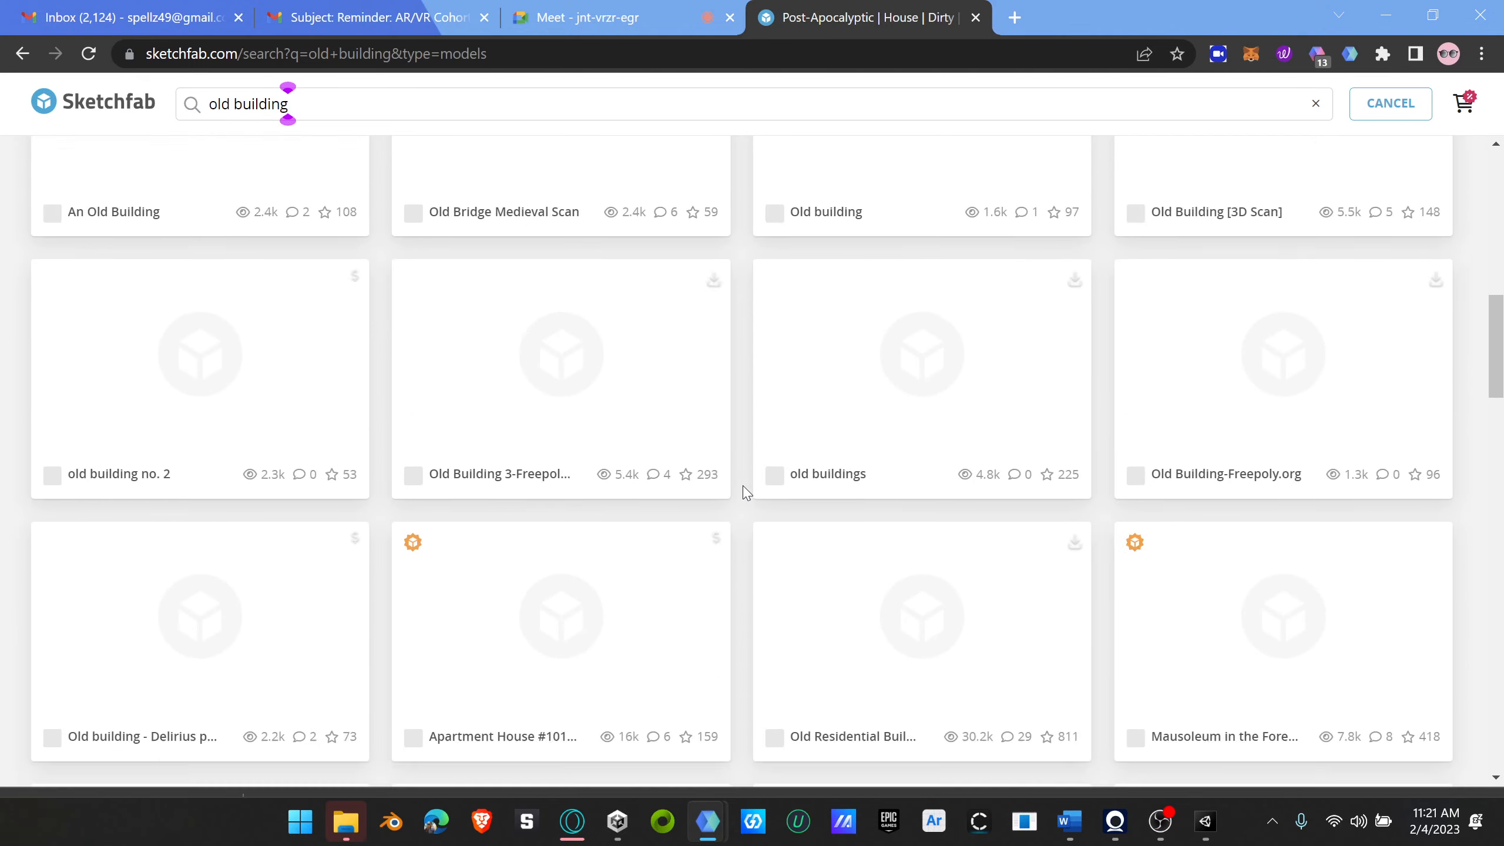
pyautogui.scroll(3, 747, 492)
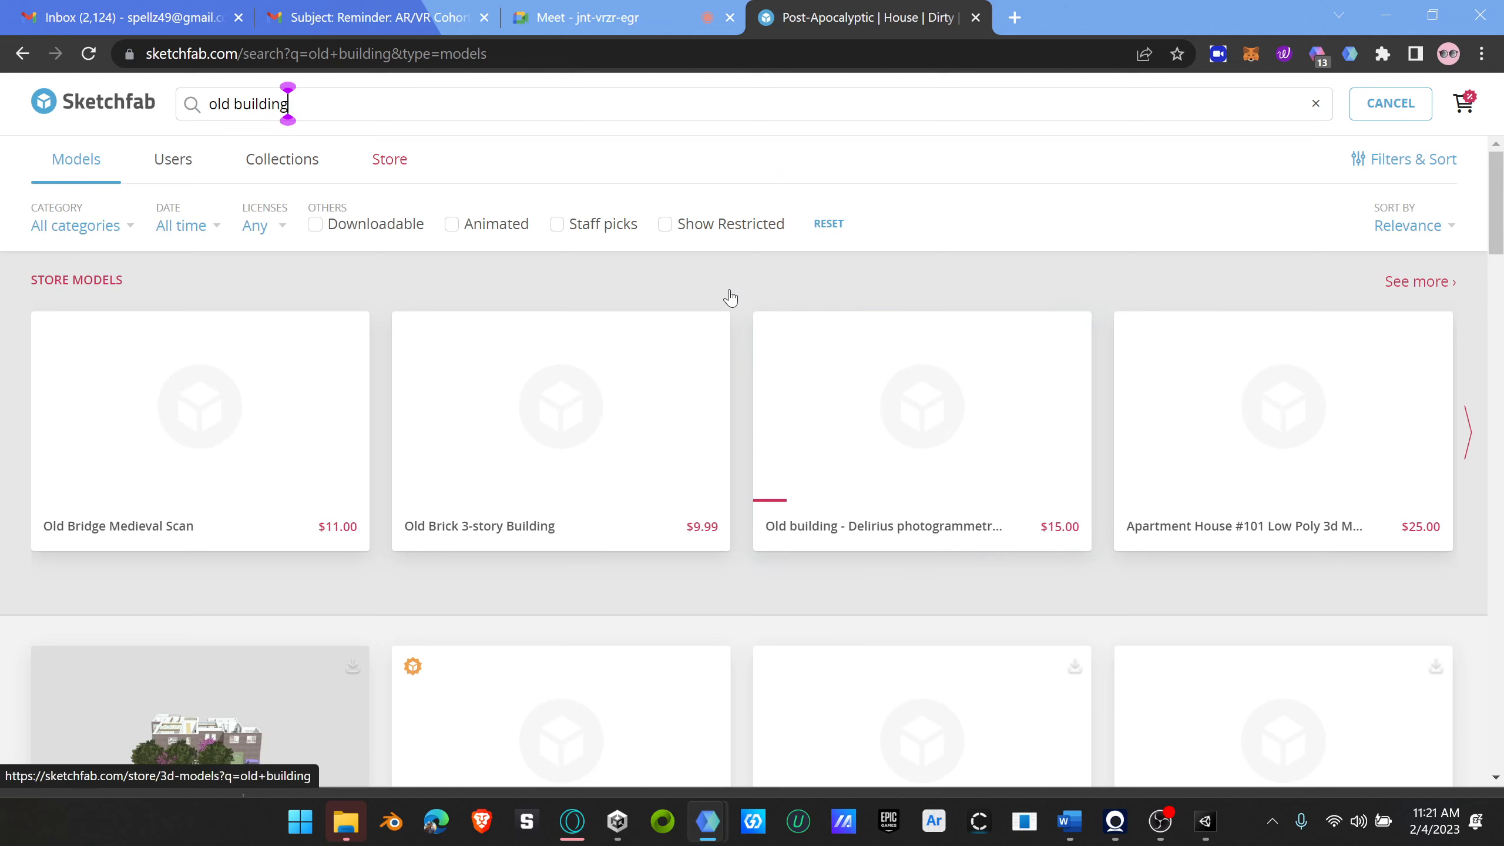
pyautogui.scroll(-20, 743, 449)
pyautogui.scroll(-20, 755, 453)
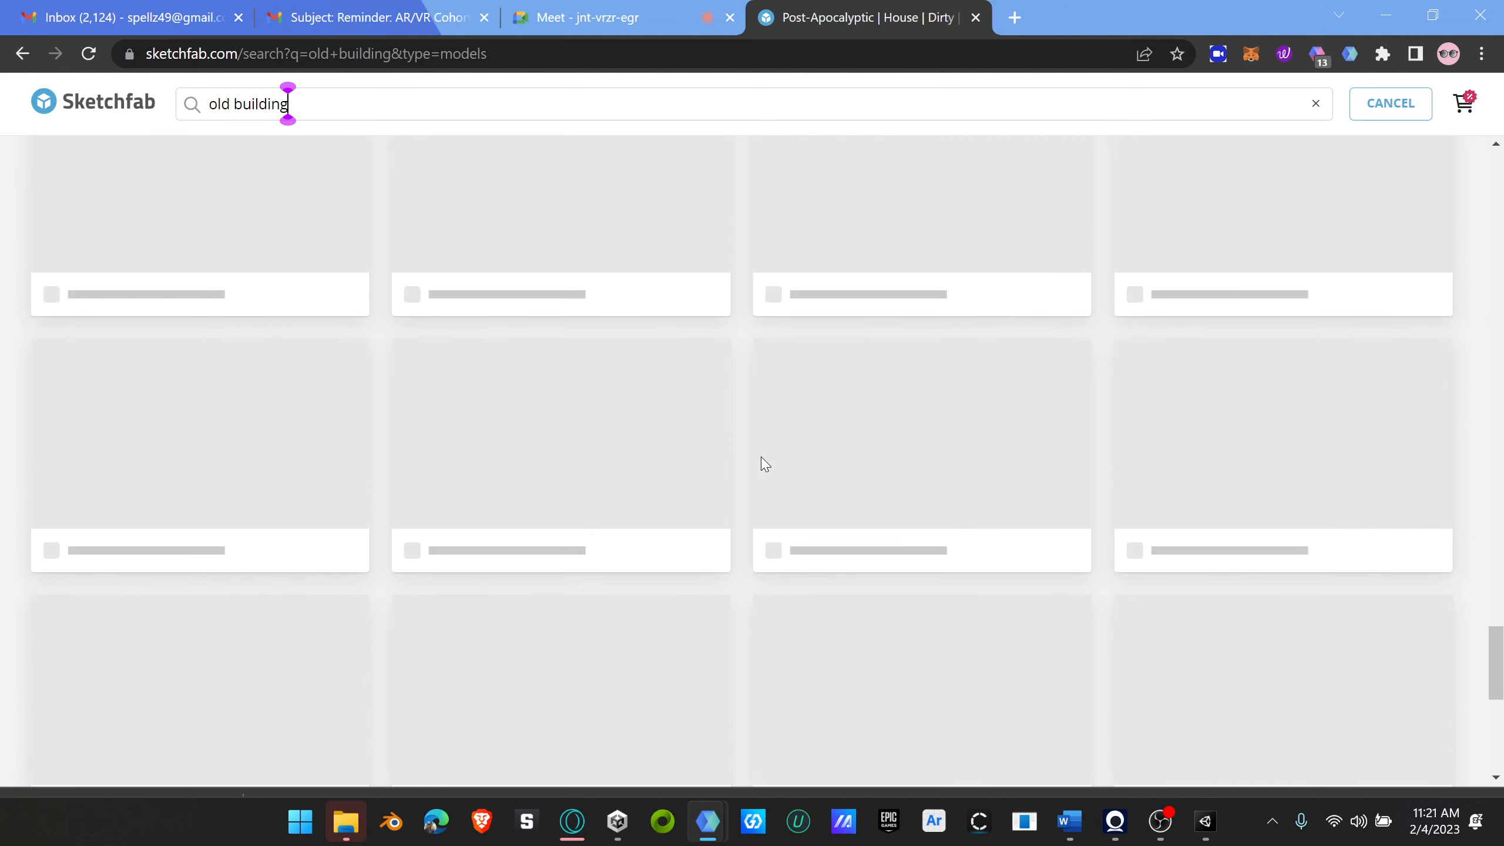
pyautogui.scroll(20, 753, 446)
pyautogui.scroll(20, 755, 465)
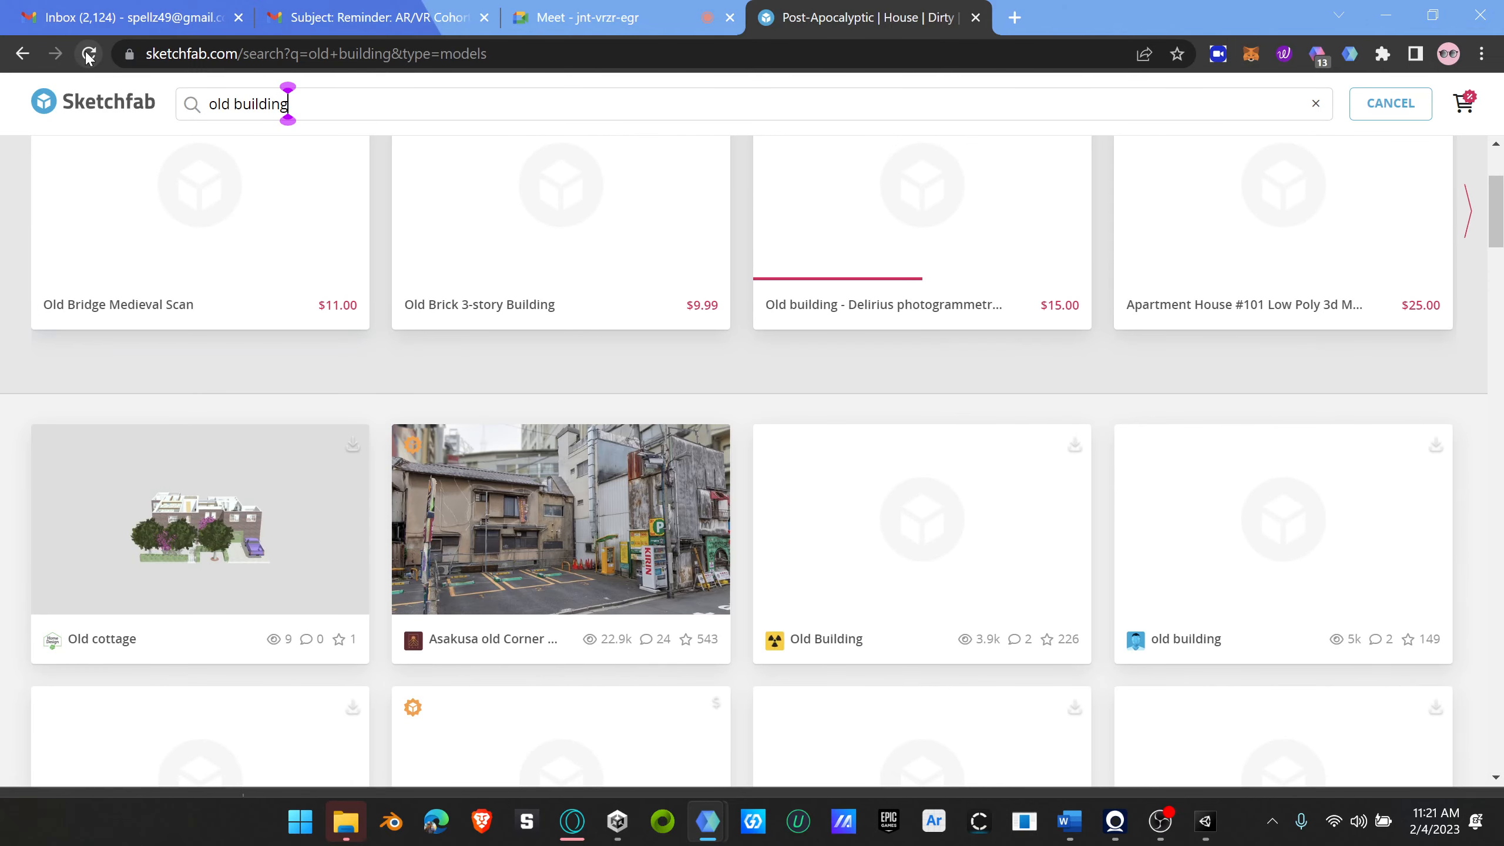
# Step: Reload the old building results page and browse the listed models for a suitable free house
pyautogui.click(87, 56)
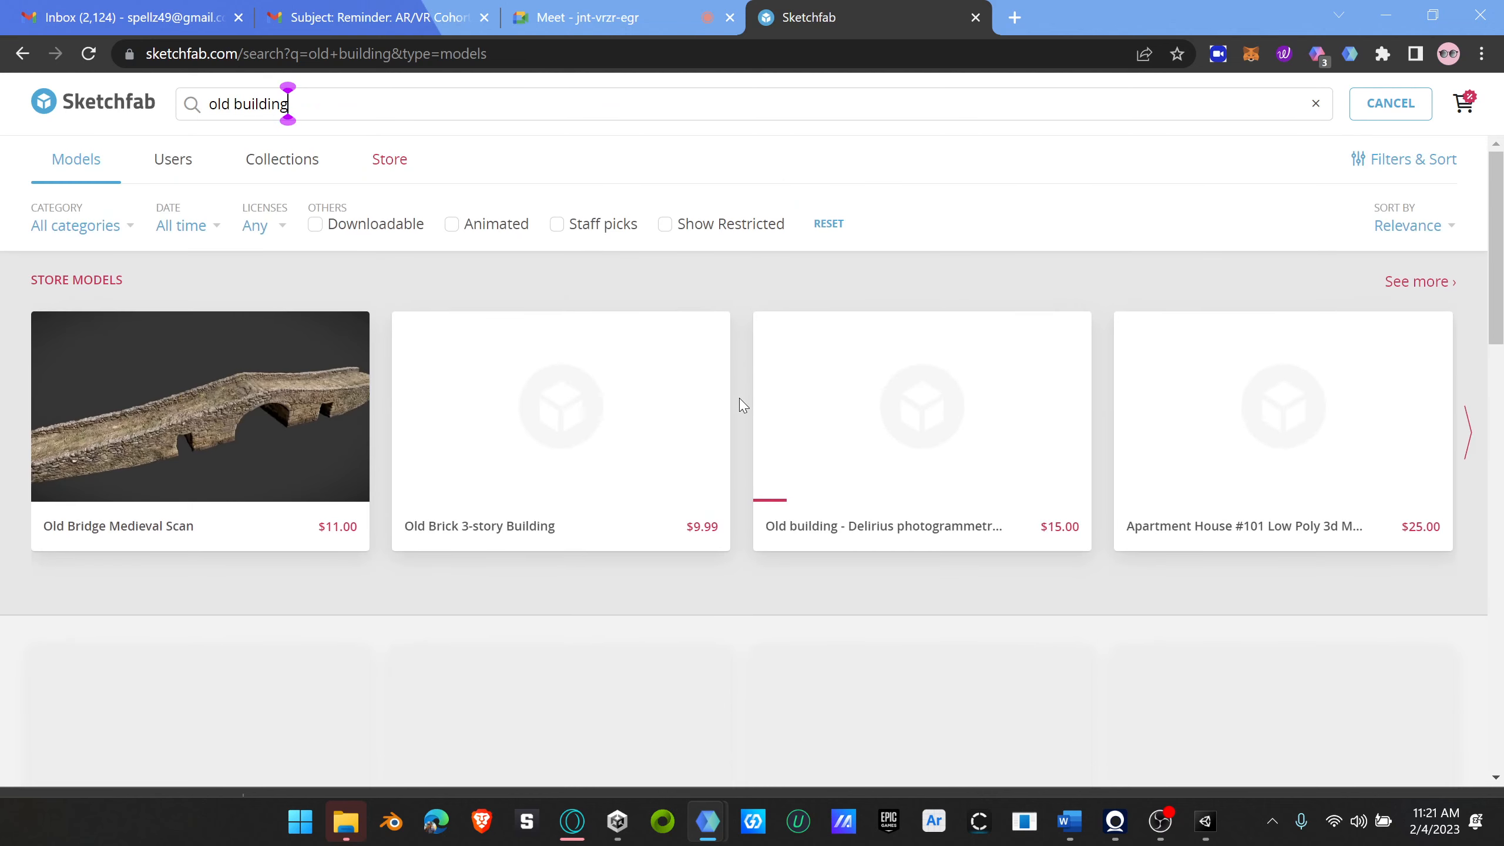
pyautogui.scroll(-6, 742, 405)
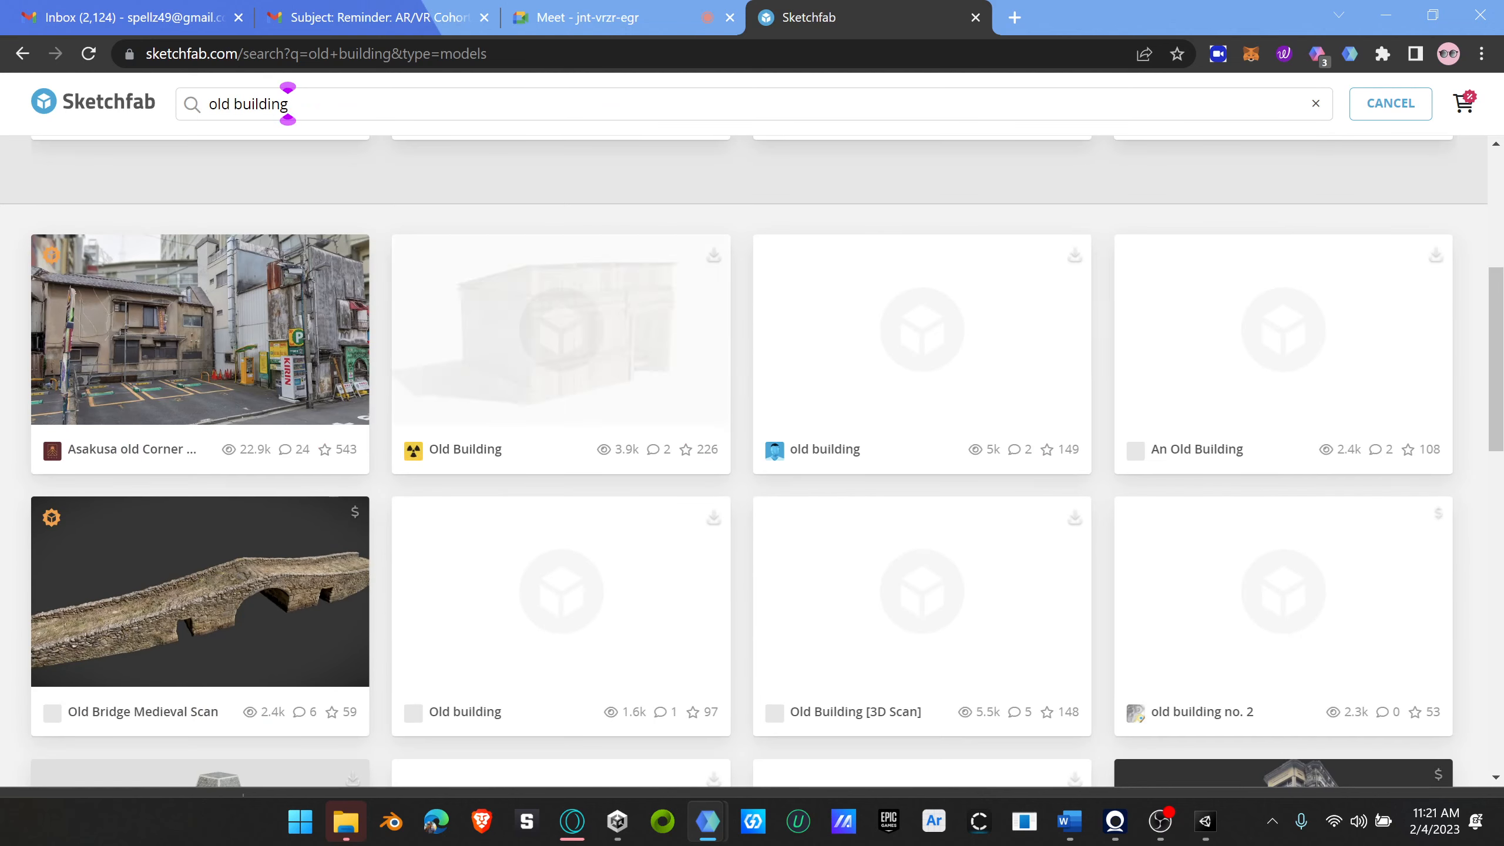
pyautogui.scroll(-3, 741, 405)
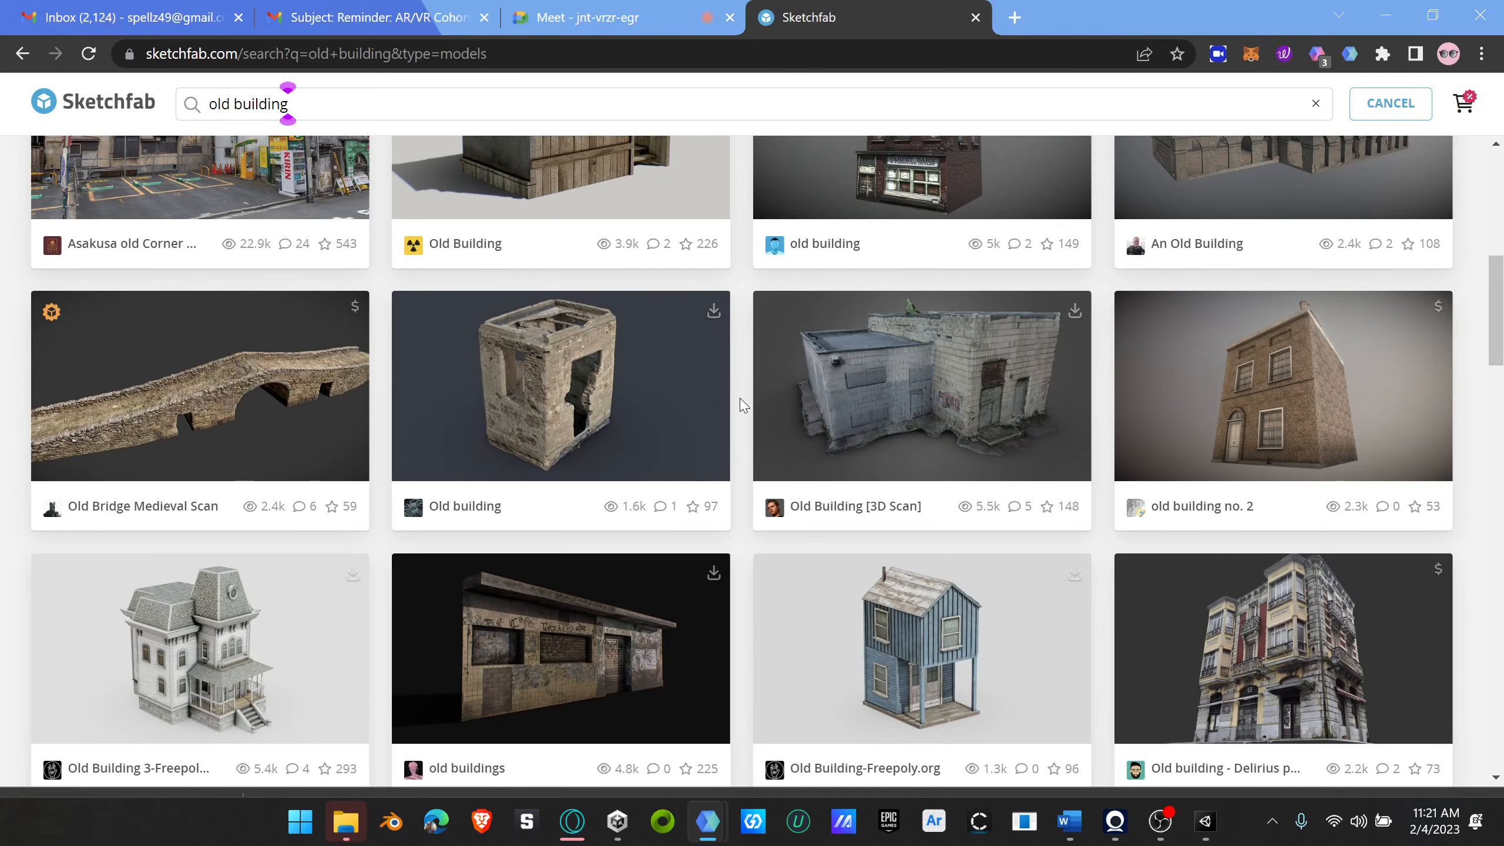
pyautogui.scroll(-8, 741, 405)
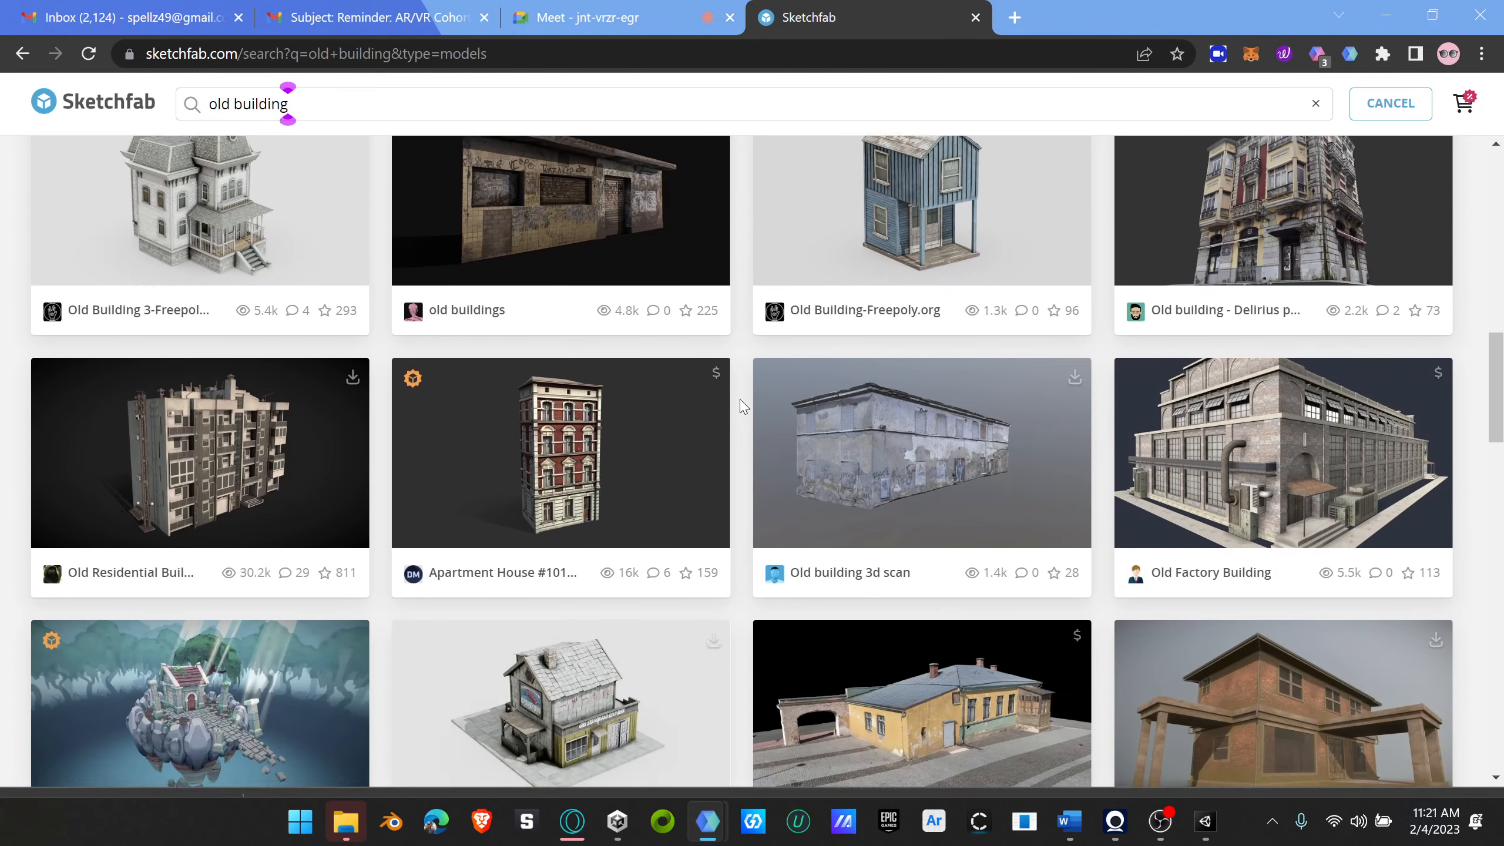
pyautogui.scroll(-8, 743, 408)
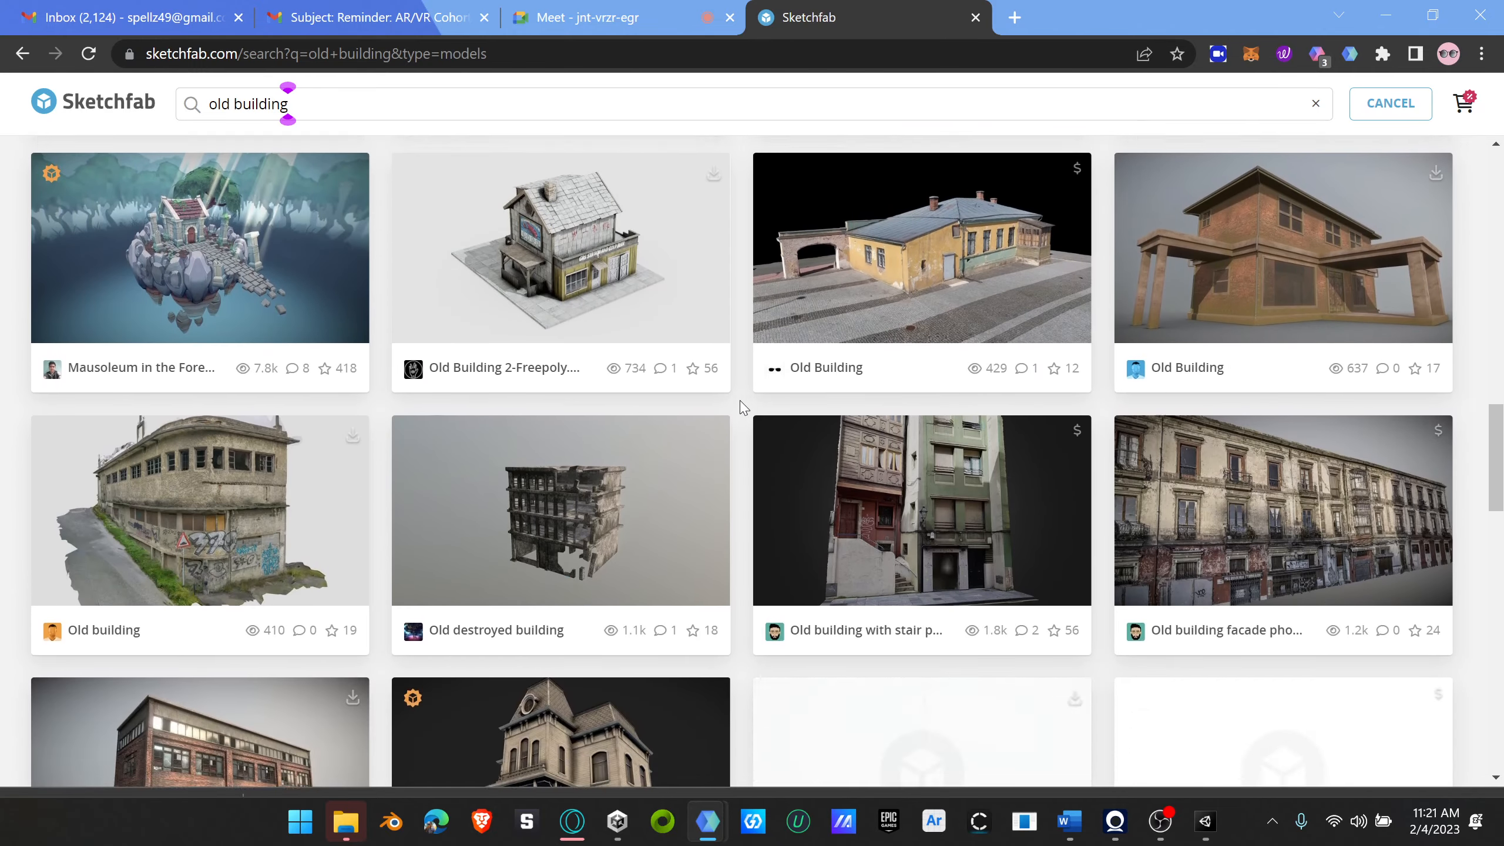
pyautogui.scroll(-6, 743, 408)
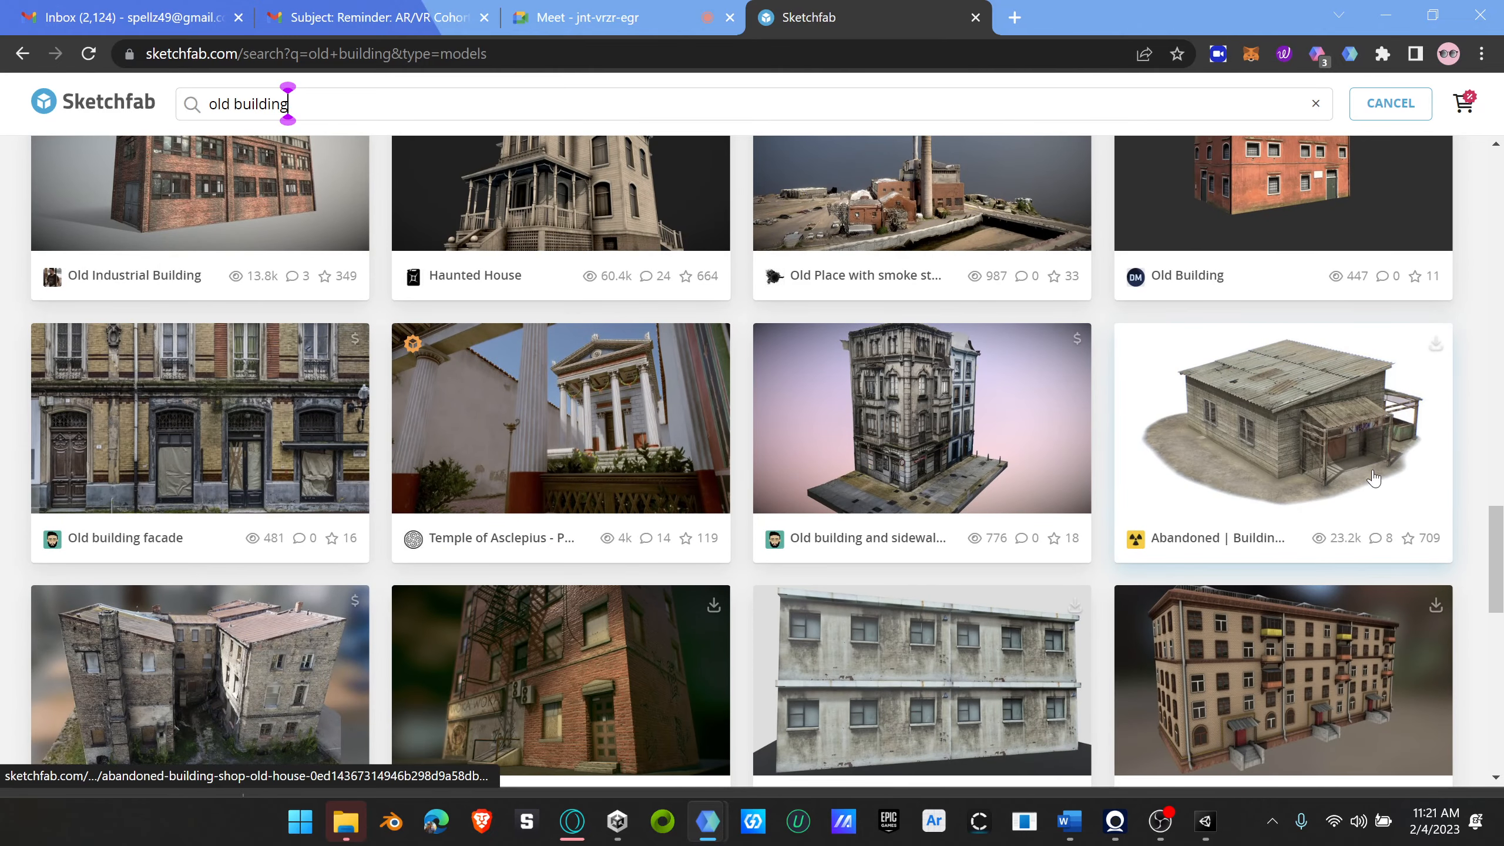
# Step: Open the "Abandoned | Building | Shop | Old | House" model and examine its features, texture details and license
pyautogui.click(1313, 455)
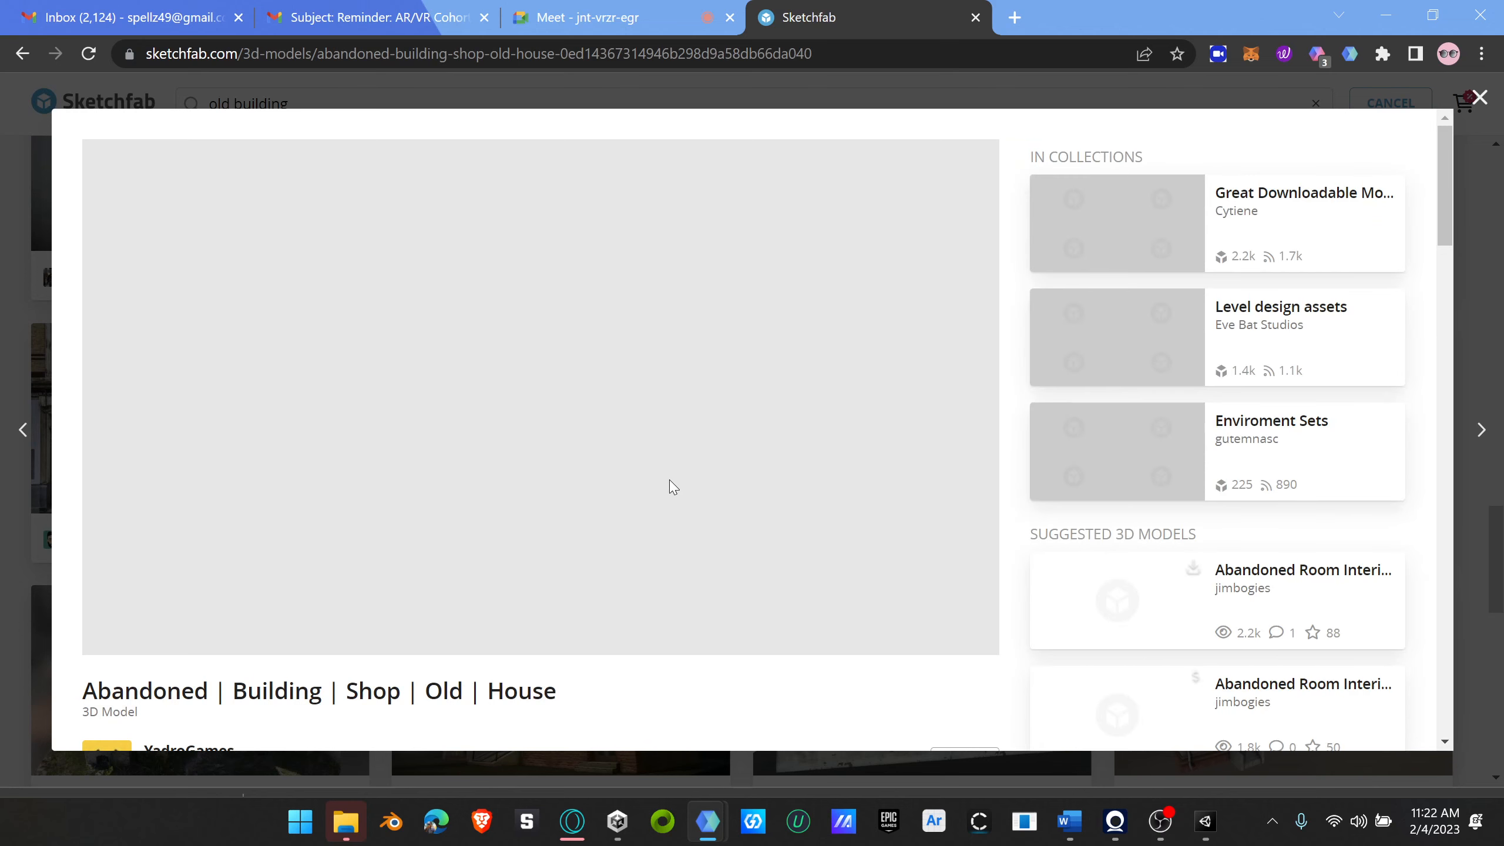
pyautogui.scroll(-5, 710, 595)
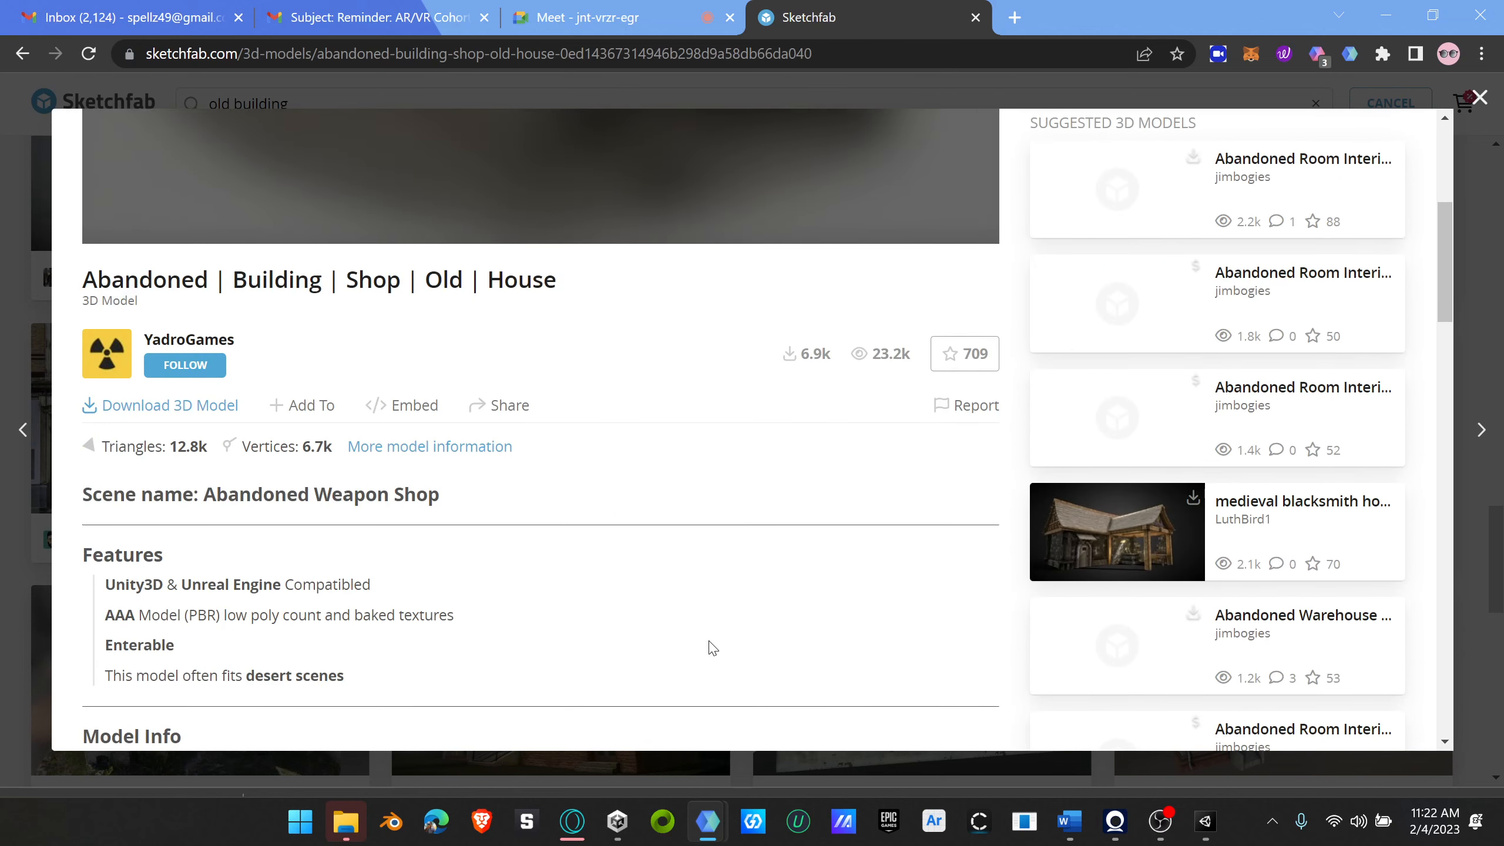
pyautogui.scroll(5, 708, 644)
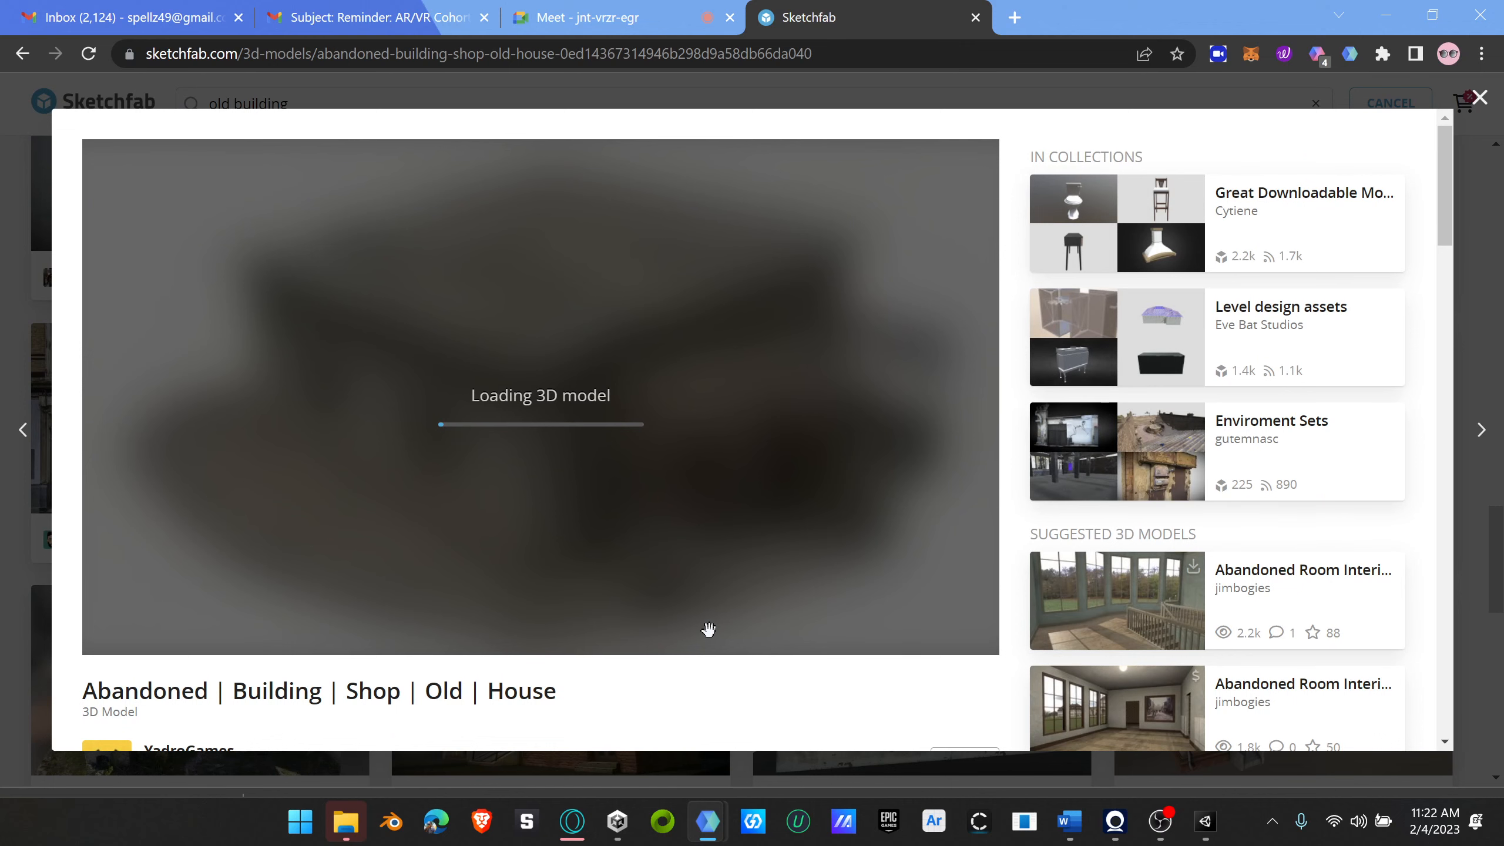
pyautogui.scroll(-4, 747, 701)
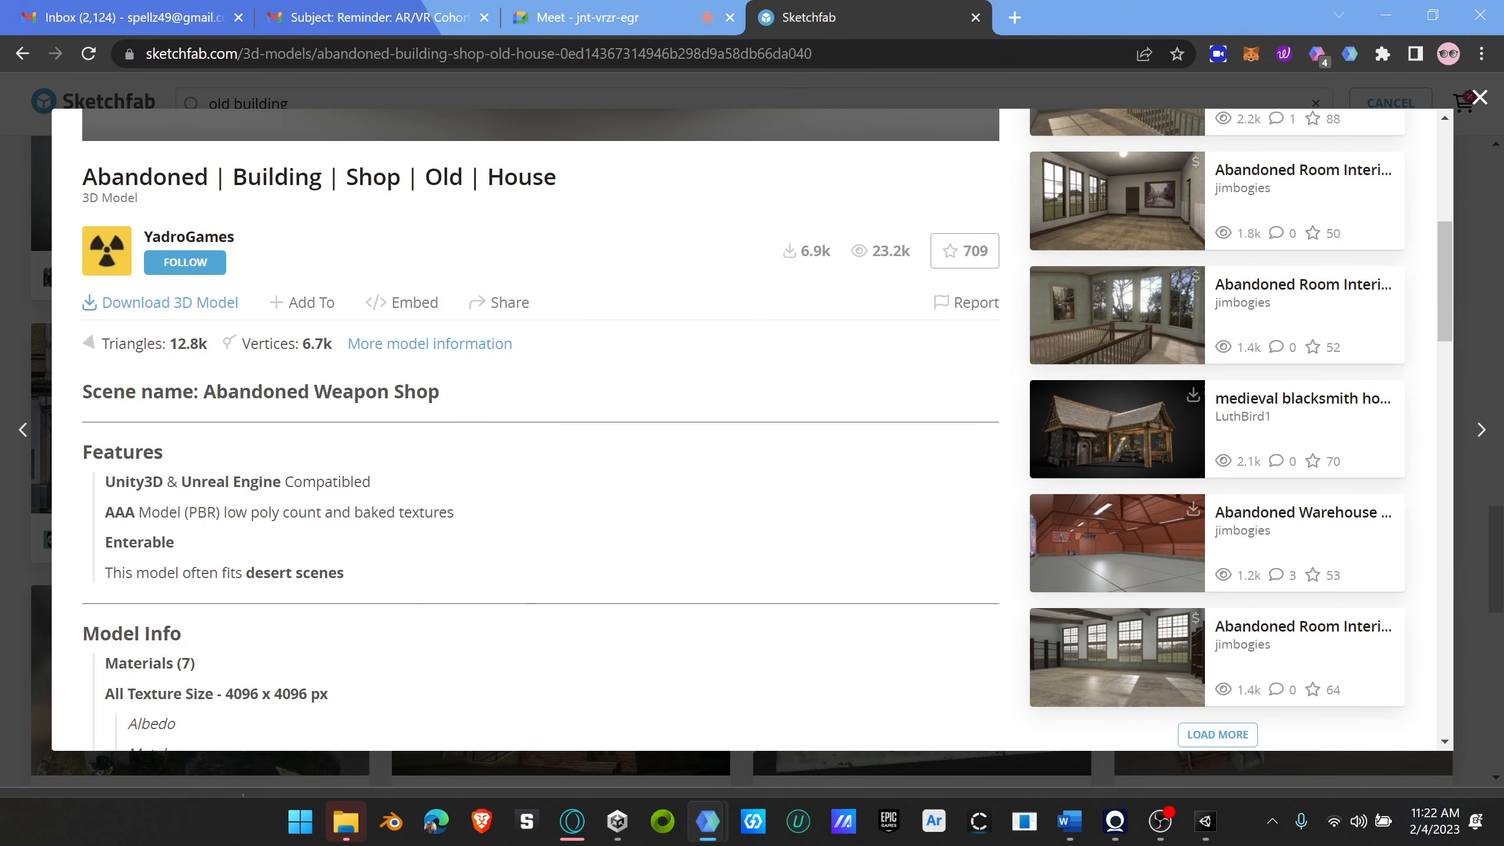
pyautogui.scroll(-7, 302, 557)
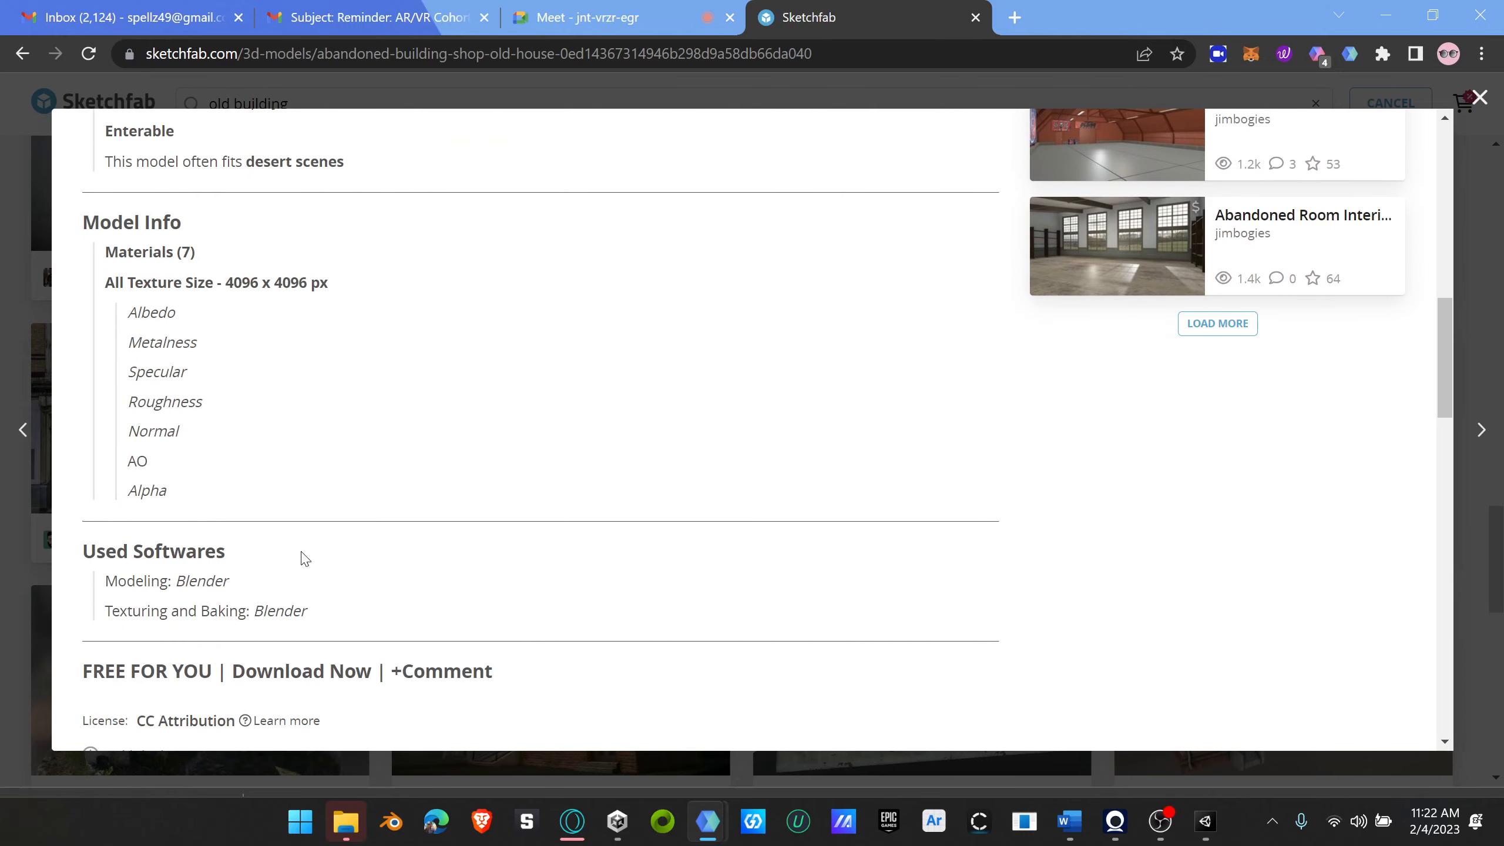
pyautogui.scroll(5, 305, 559)
pyautogui.scroll(4, 306, 555)
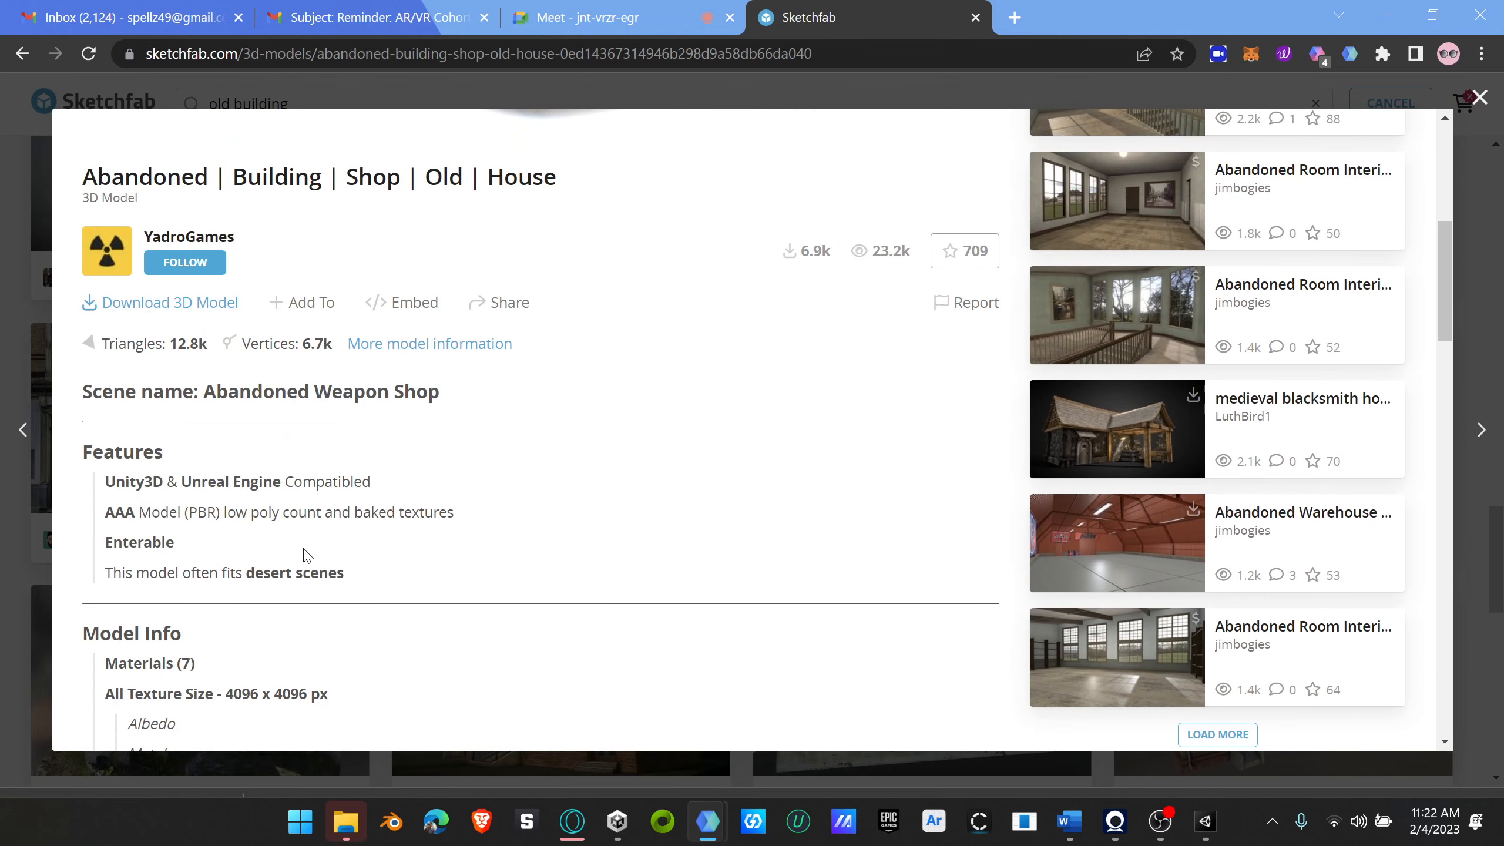
pyautogui.scroll(3, 305, 553)
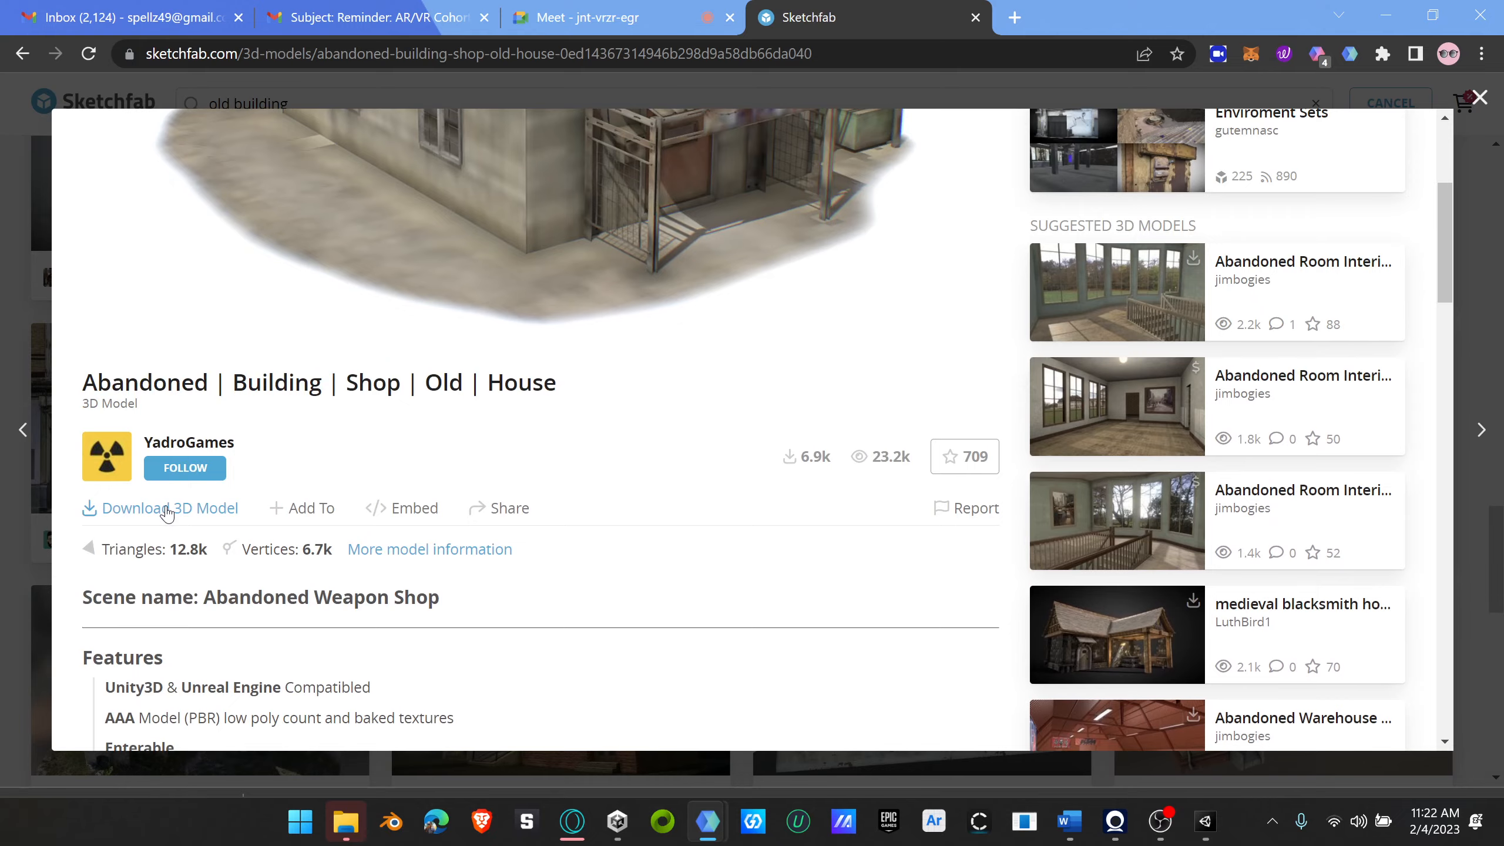
# Step: Check the download formats and file sizes offered for the abandoned shop house, and close the download options
pyautogui.click(167, 510)
pyautogui.scroll(-3, 775, 572)
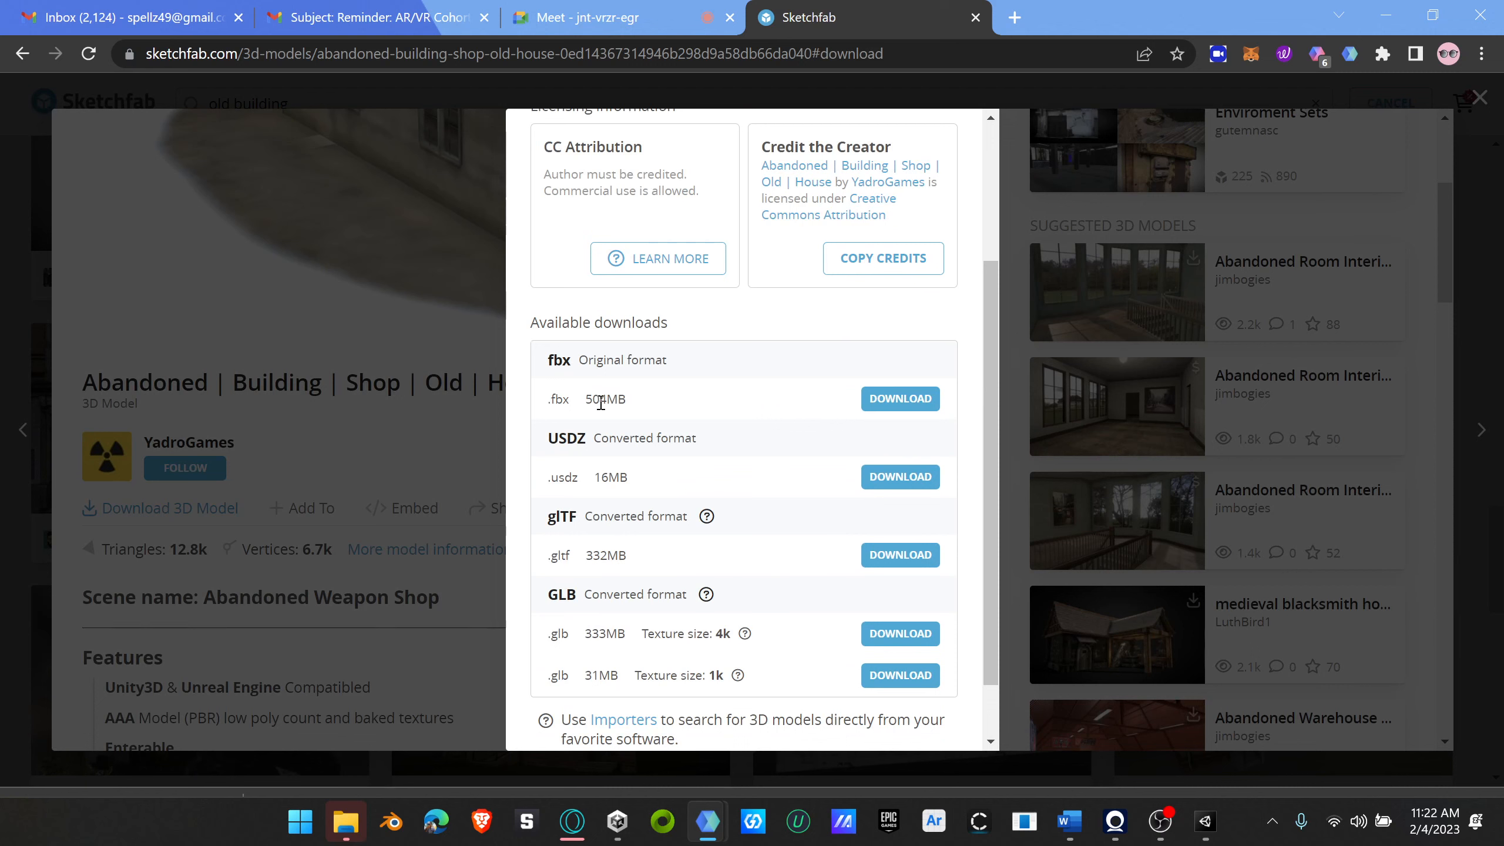
pyautogui.scroll(2, 598, 407)
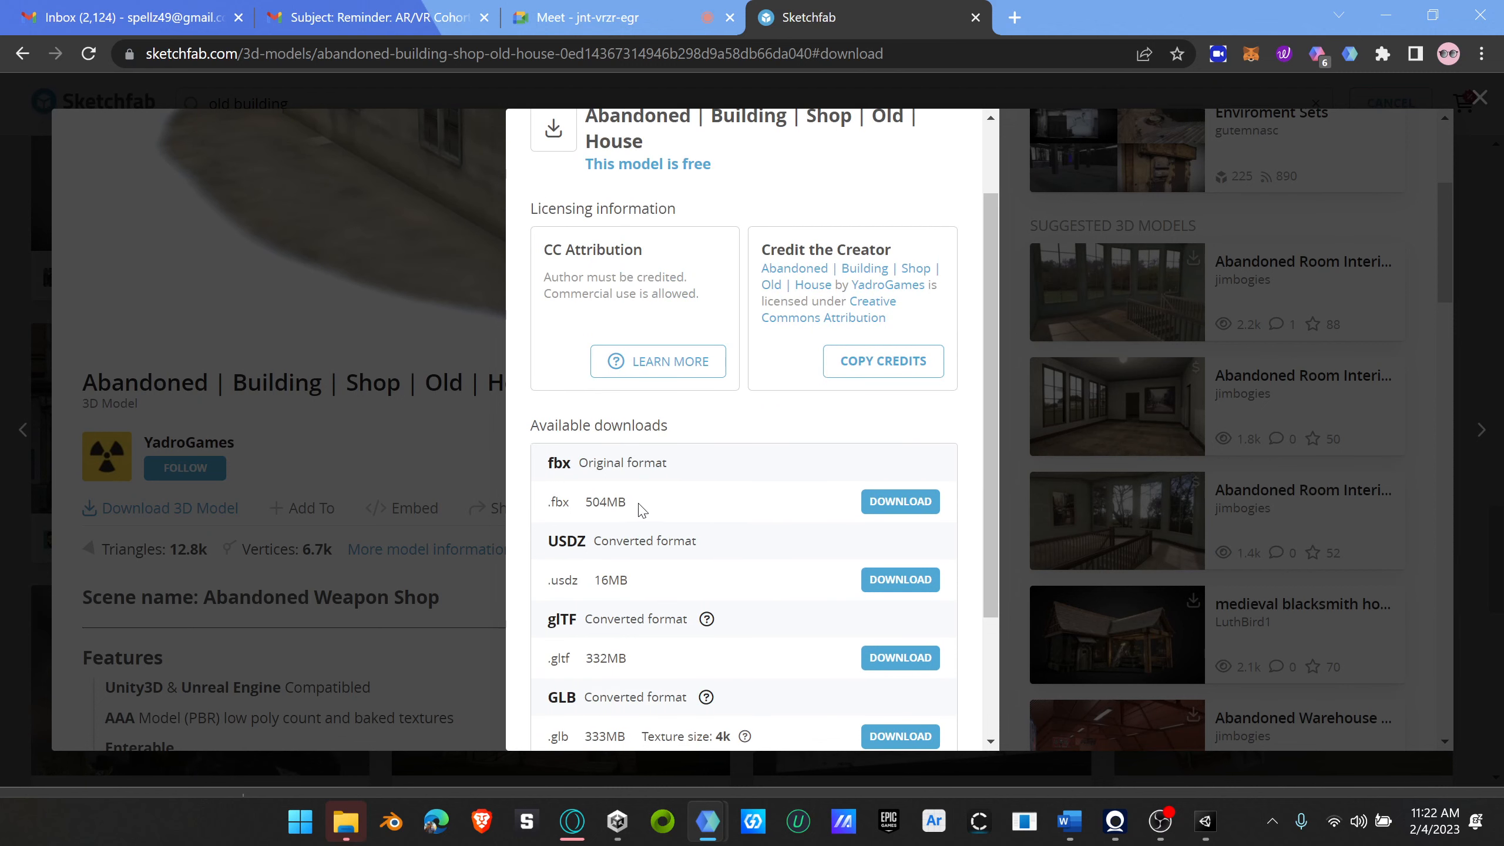
pyautogui.scroll(-3, 676, 570)
pyautogui.scroll(5, 684, 574)
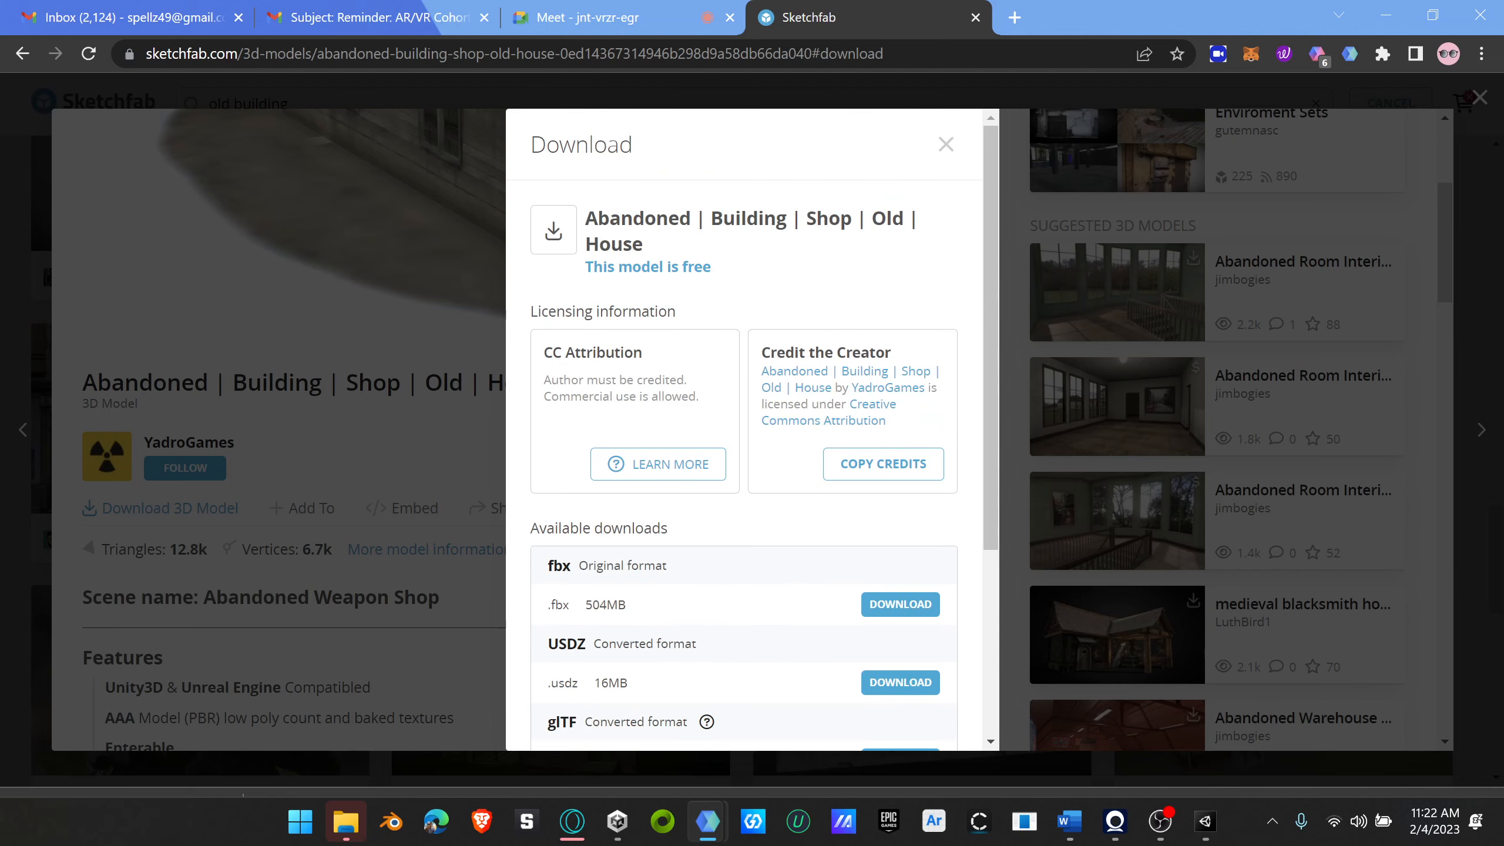
pyautogui.click(950, 145)
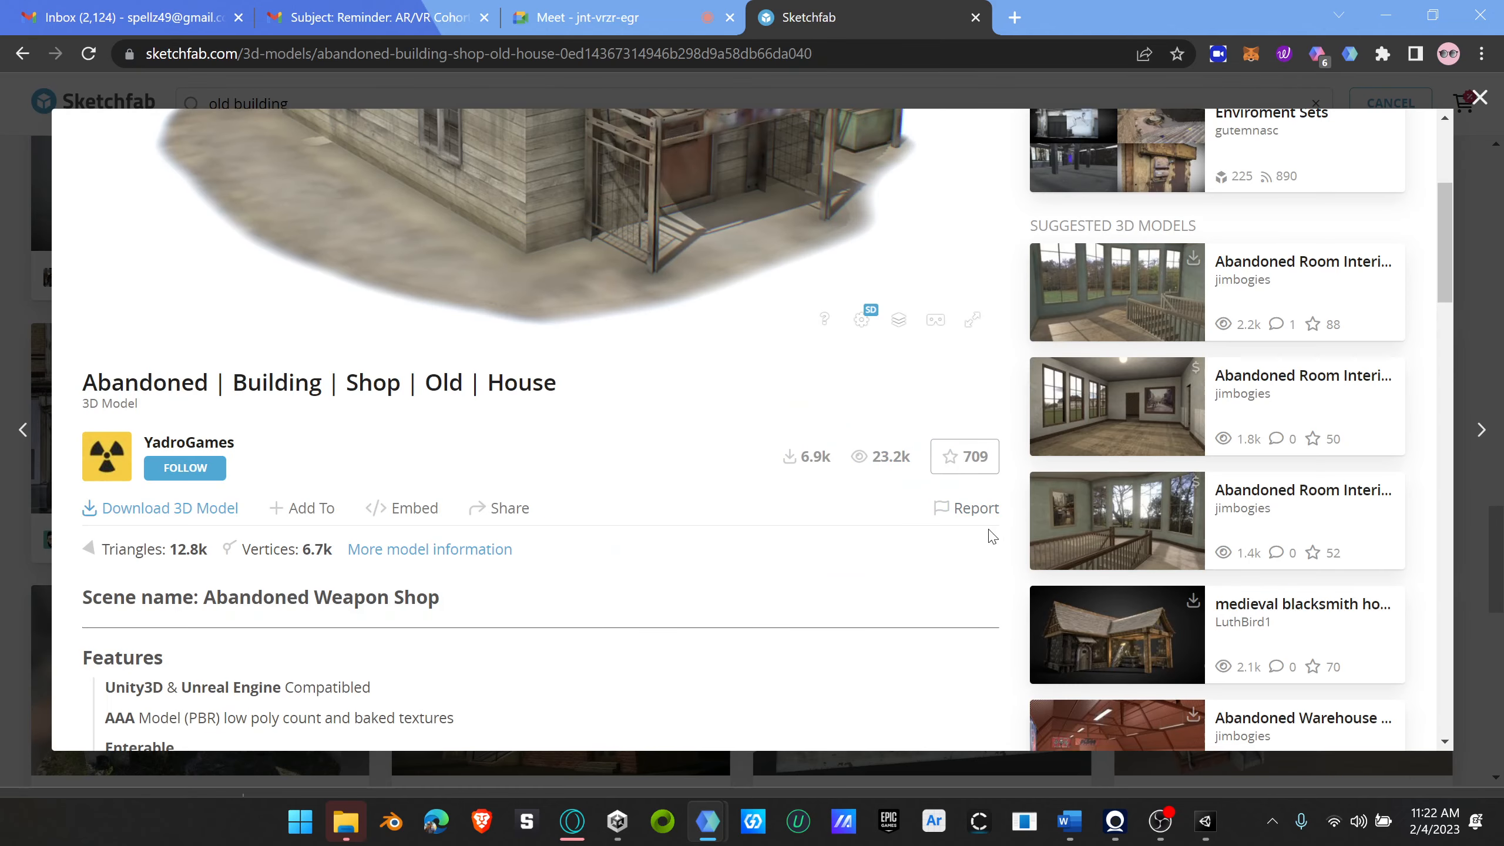
# Step: Open the suggested "medieval blacksmith house" model and check its available download formats and file sizes
pyautogui.click(1086, 641)
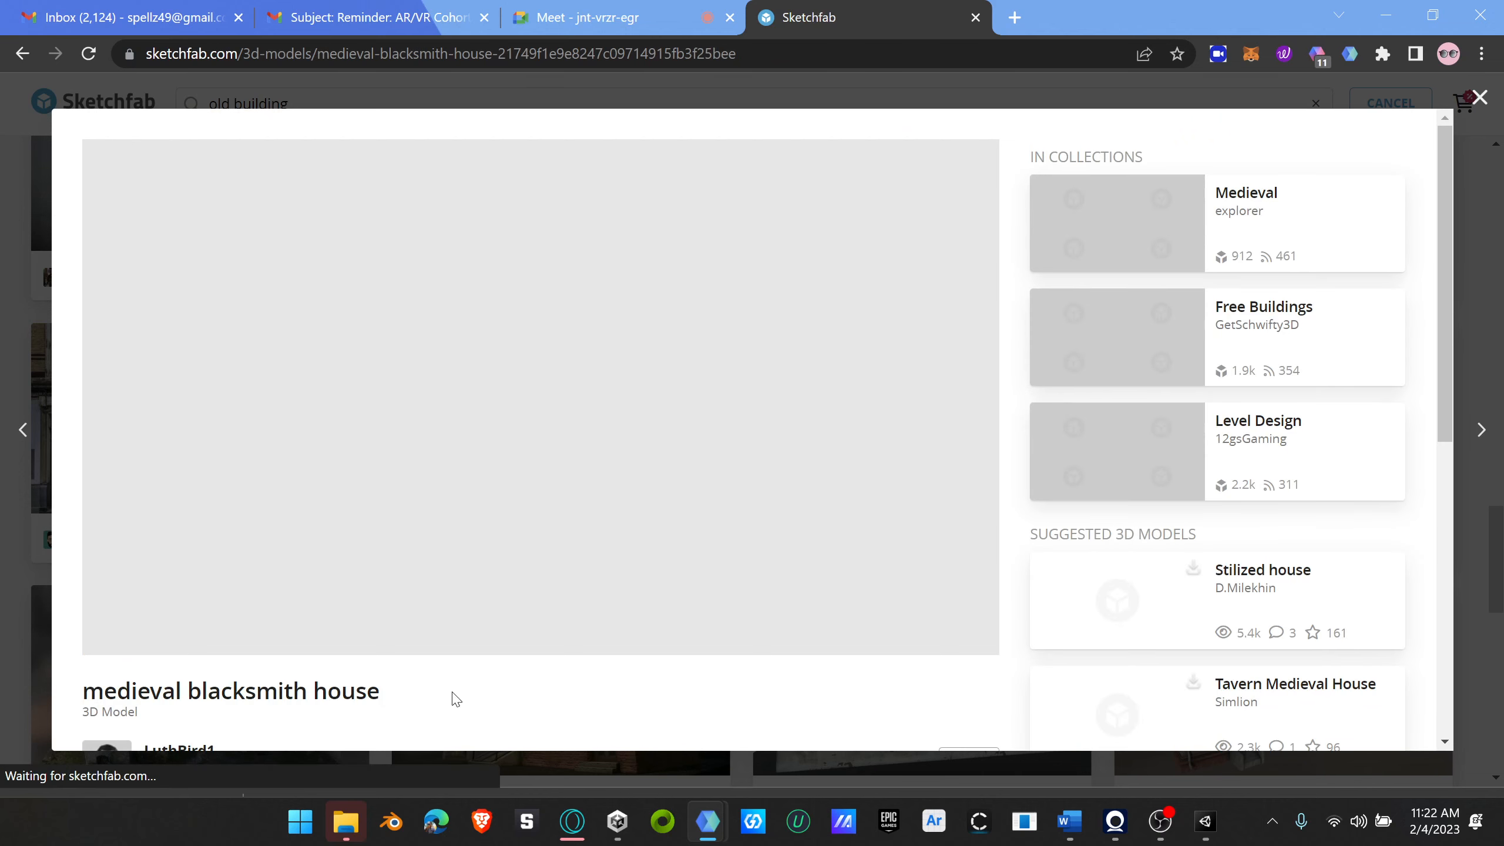
pyautogui.scroll(-5, 547, 695)
pyautogui.click(180, 521)
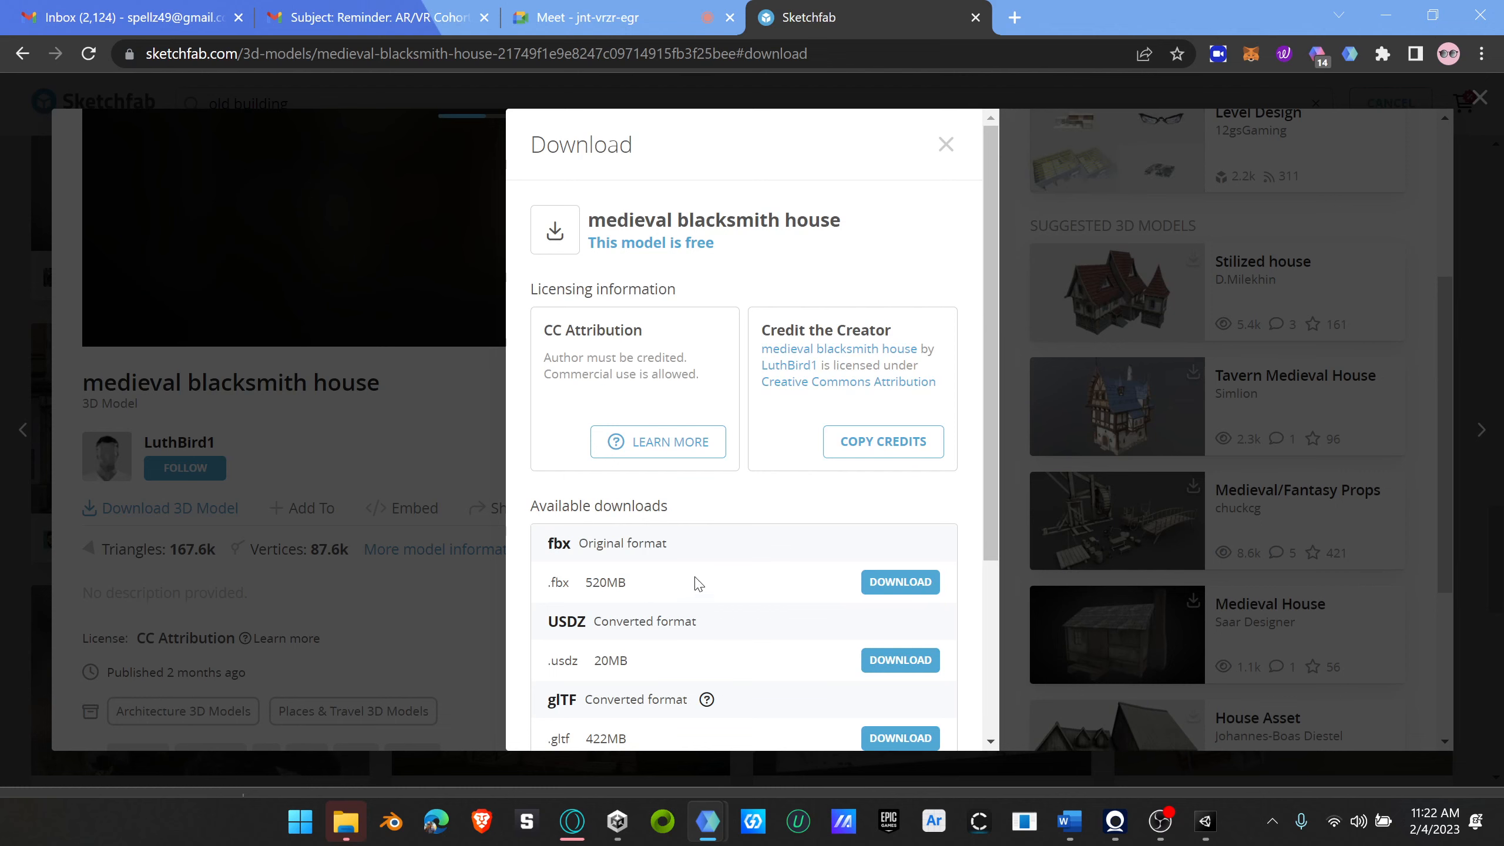
pyautogui.click(945, 144)
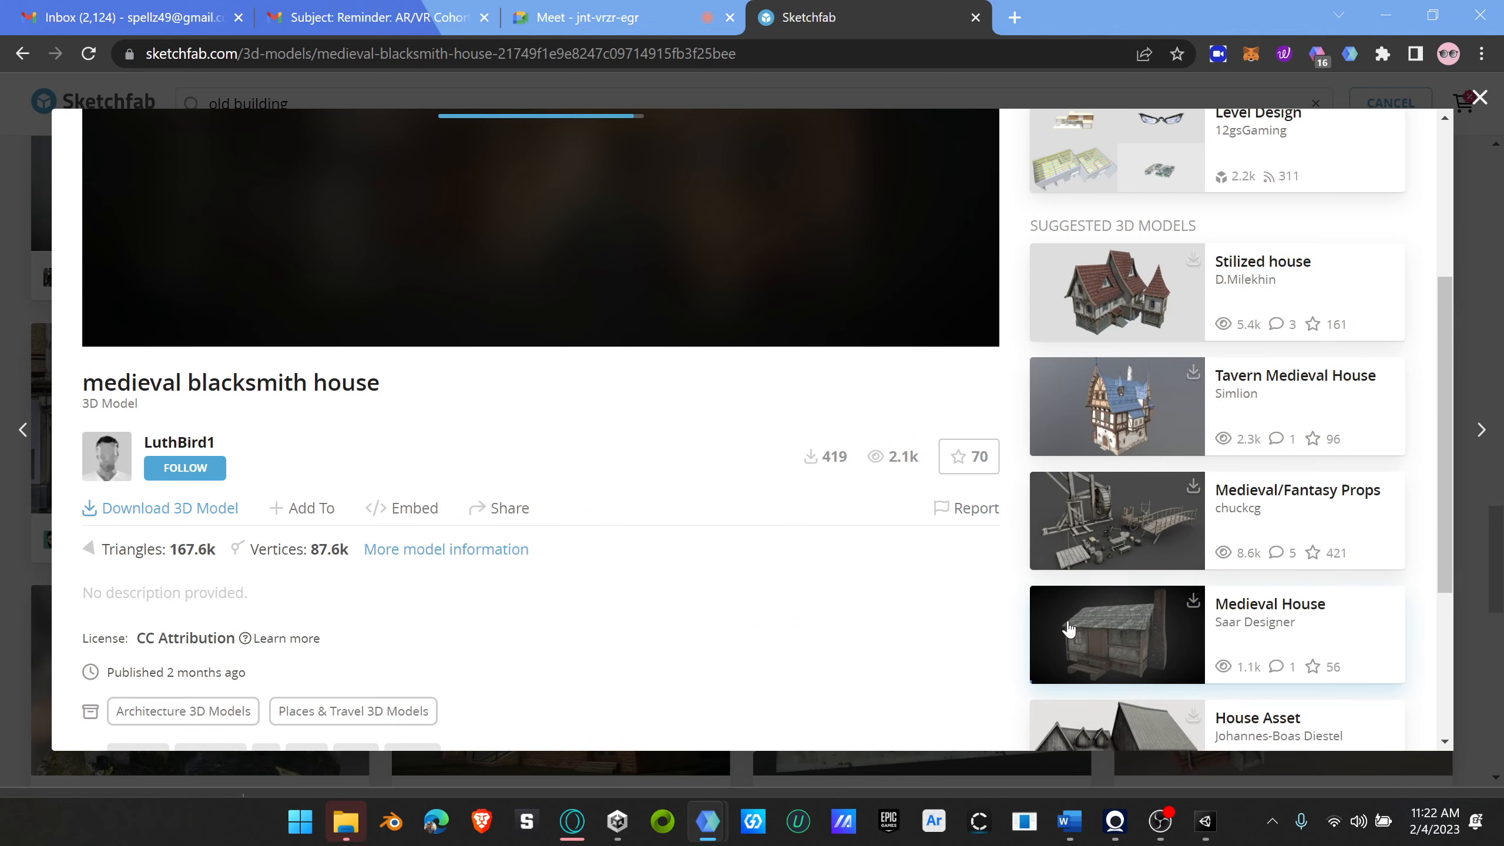
# Step: Open the suggested "Medieval House" model and compare the download formats and file sizes it offers
pyautogui.click(1102, 632)
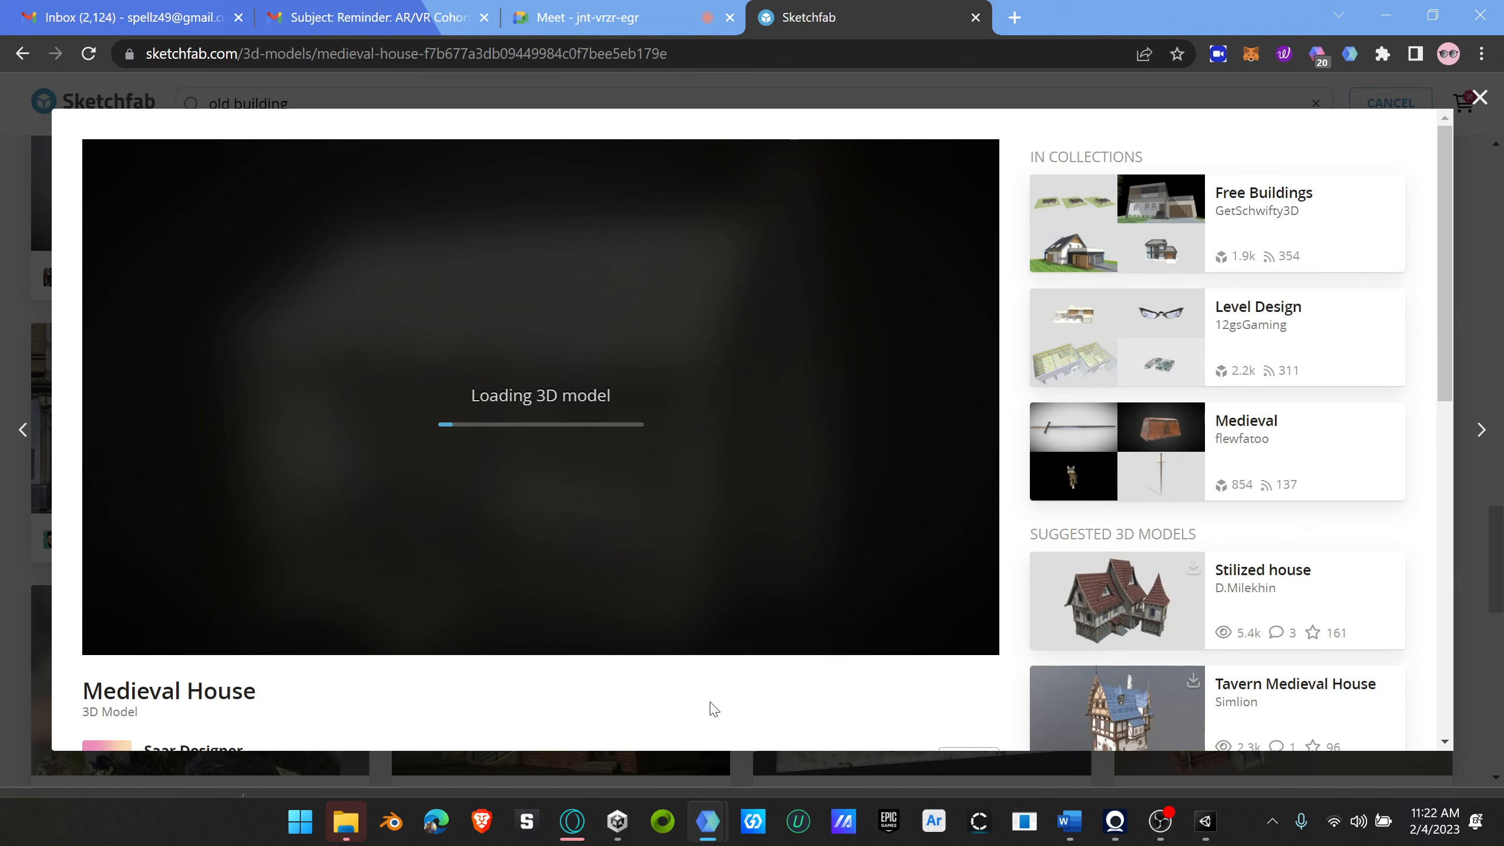
pyautogui.scroll(-5, 590, 656)
pyautogui.click(170, 516)
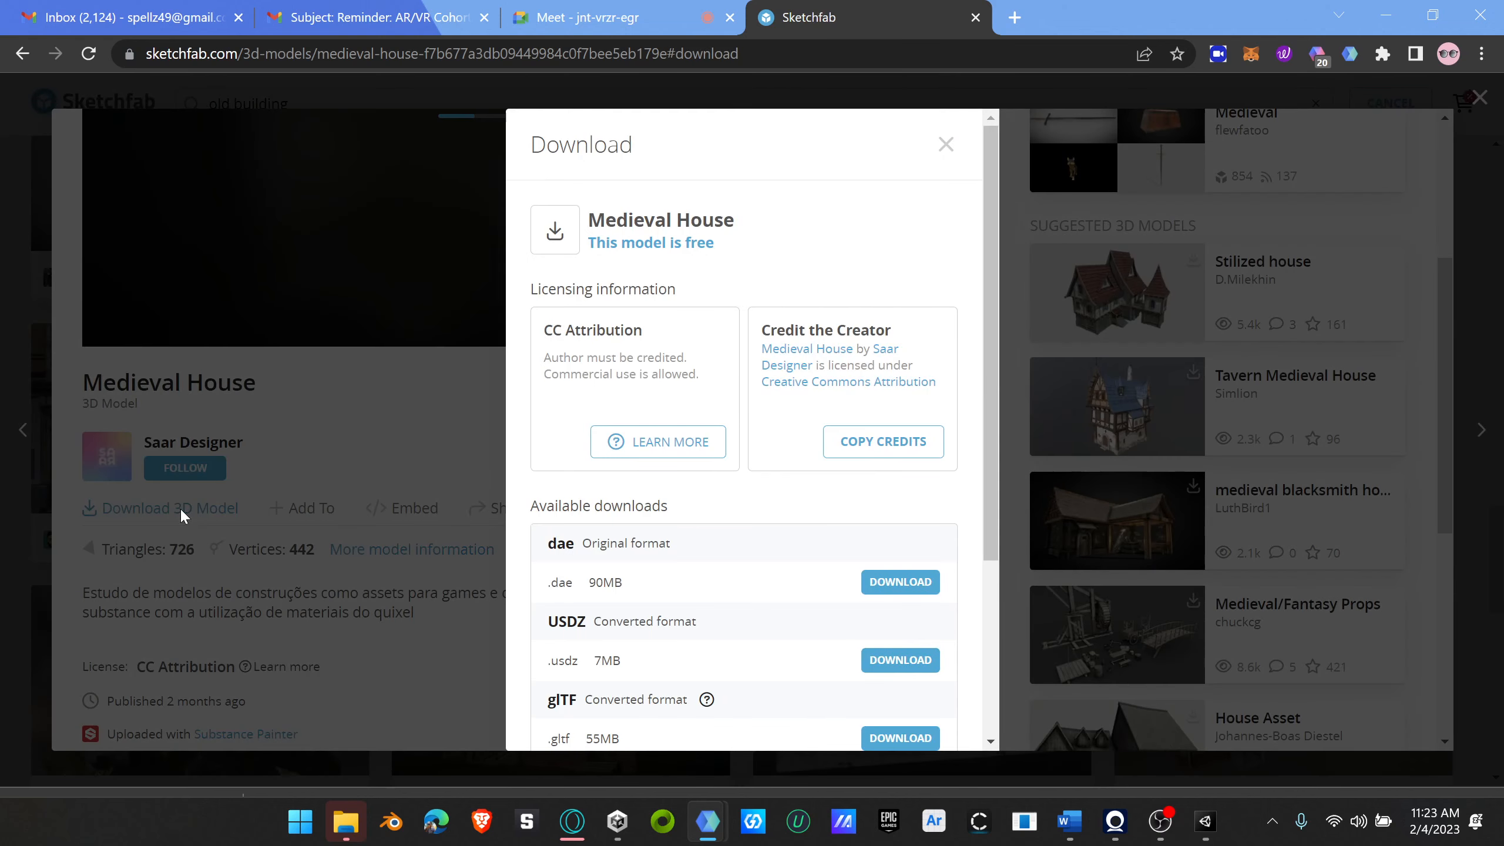
pyautogui.scroll(-5, 627, 592)
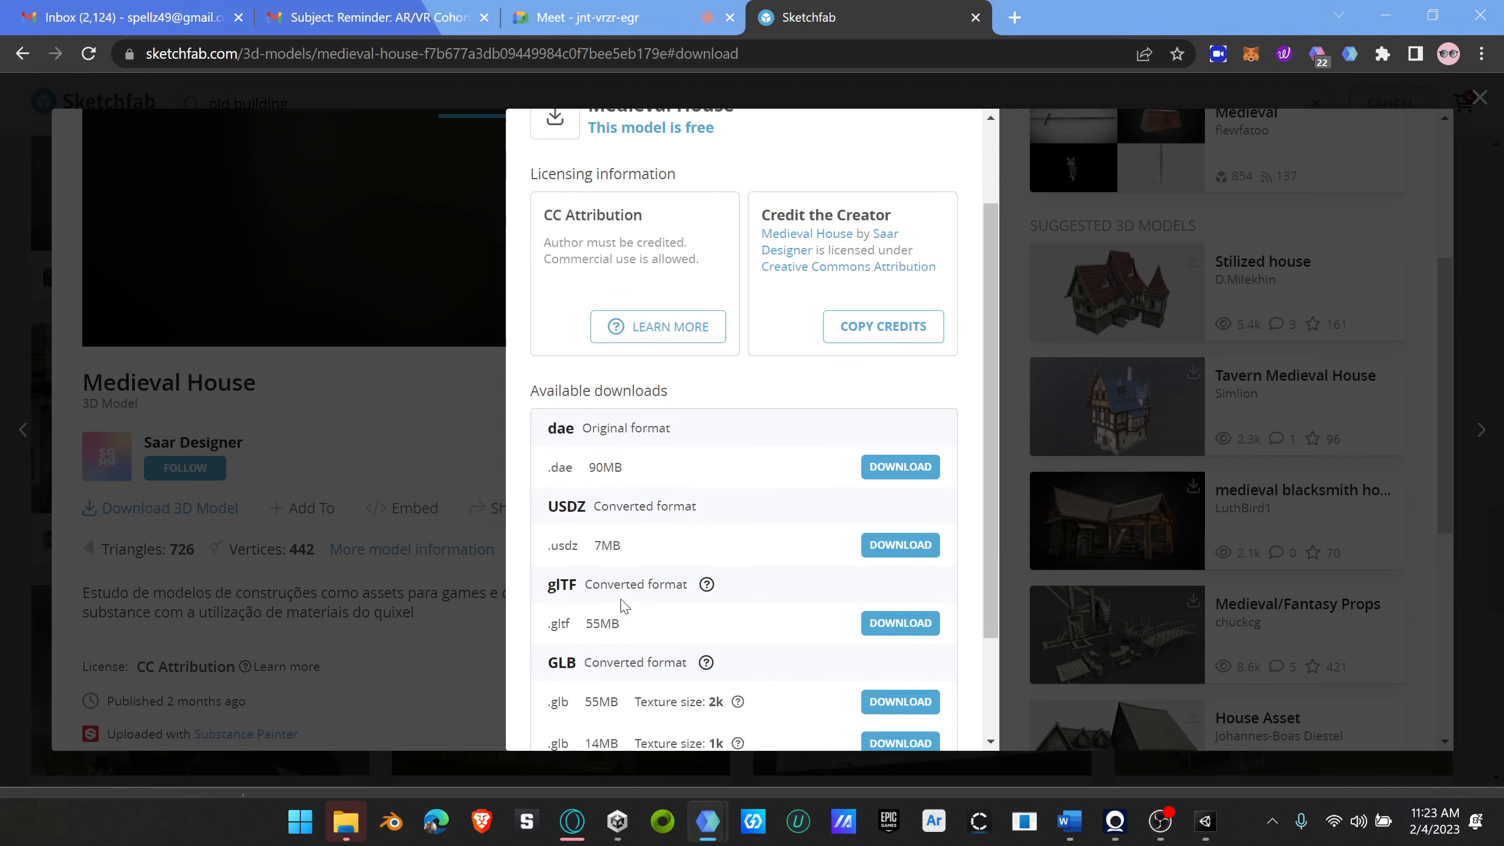
pyautogui.scroll(4, 632, 588)
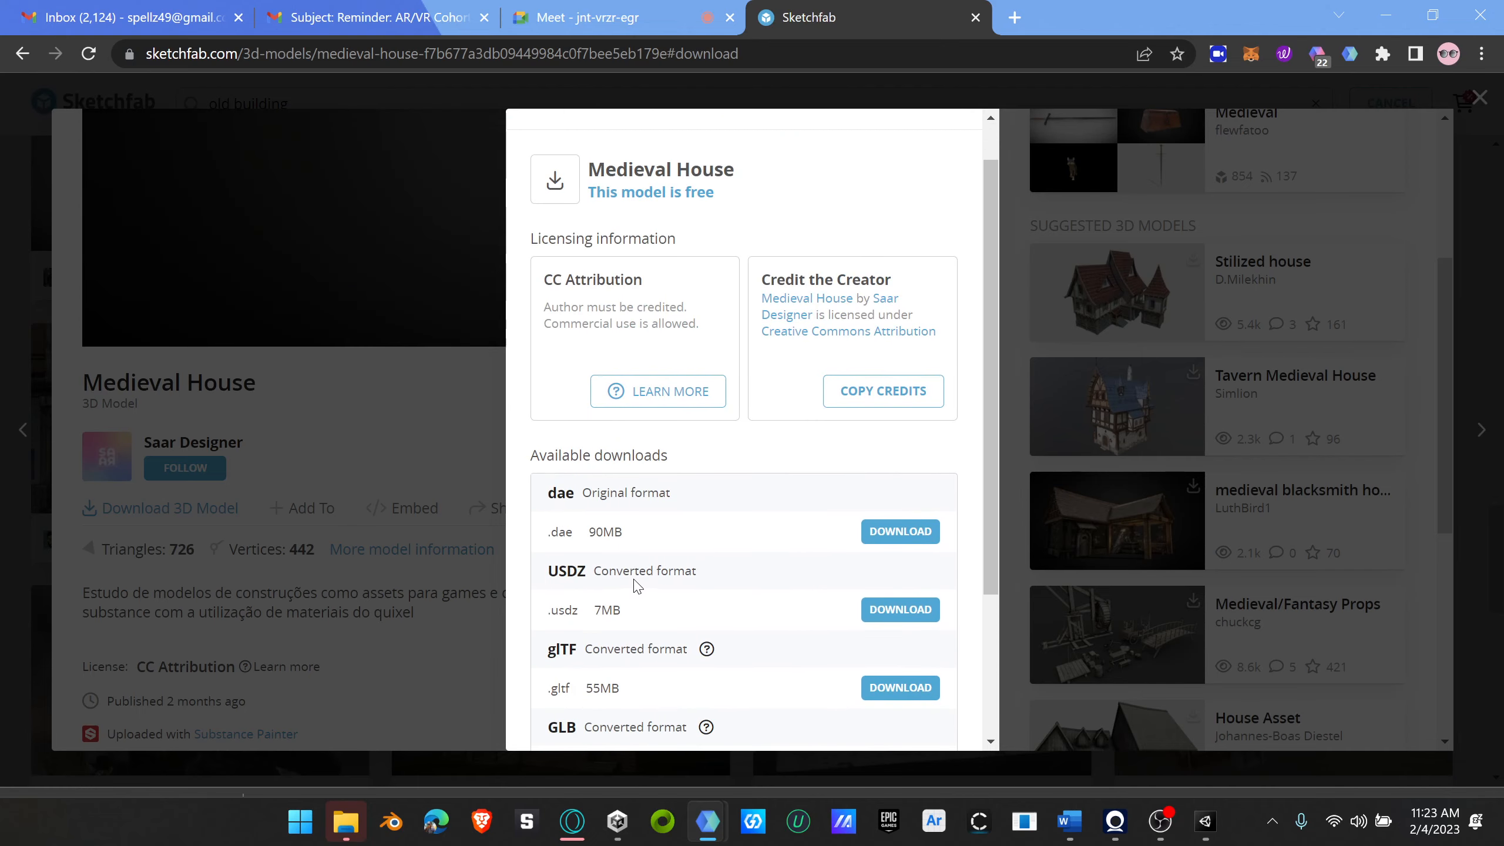
pyautogui.scroll(1, 632, 588)
pyautogui.click(946, 145)
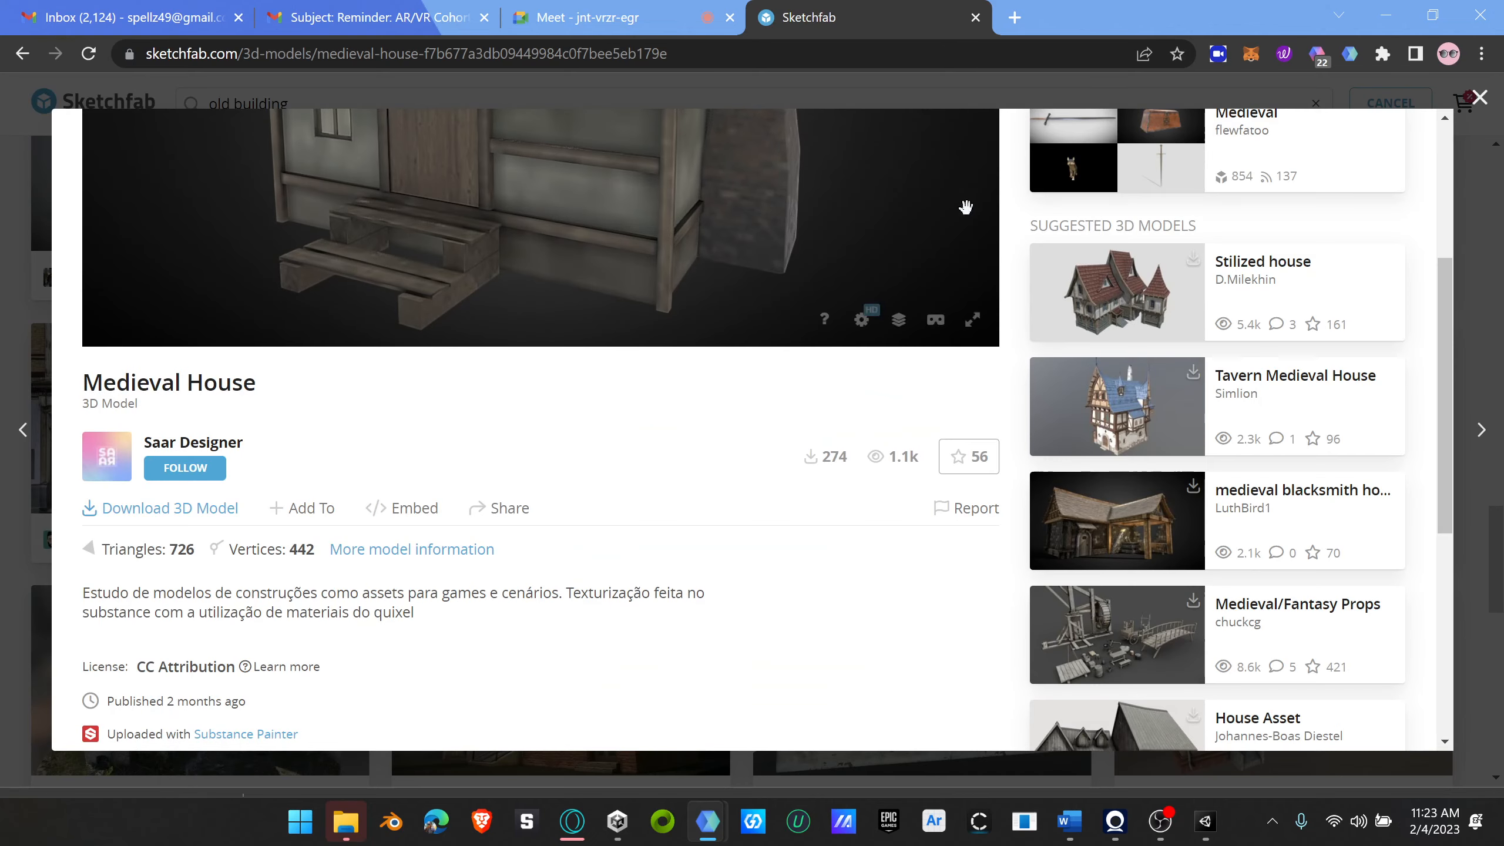
# Step: Return to the "medieval blacksmith house" model, recheck its download options and go back to the search results
pyautogui.click(1111, 537)
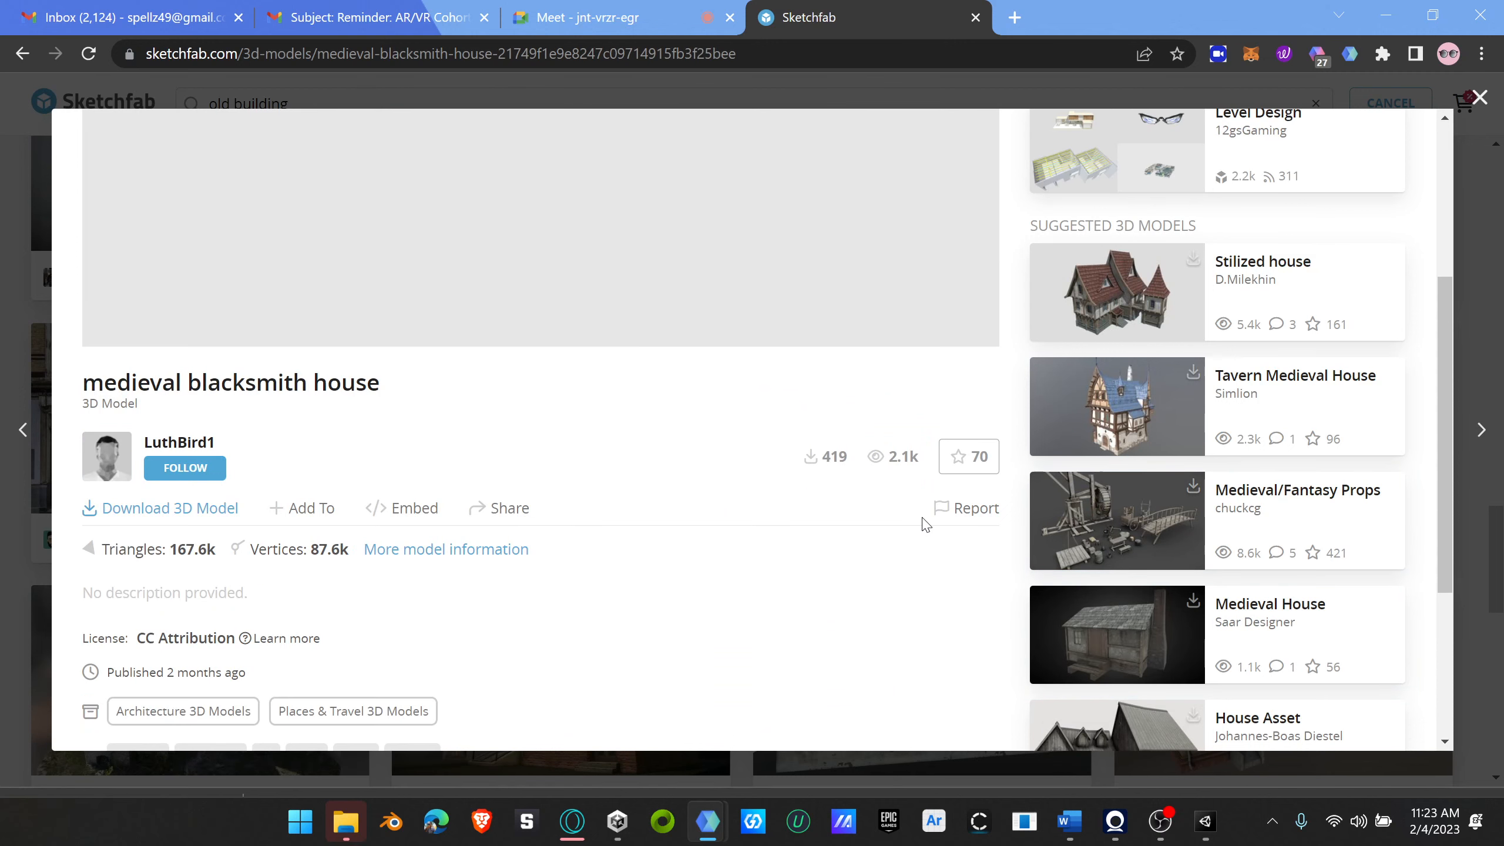
pyautogui.click(177, 508)
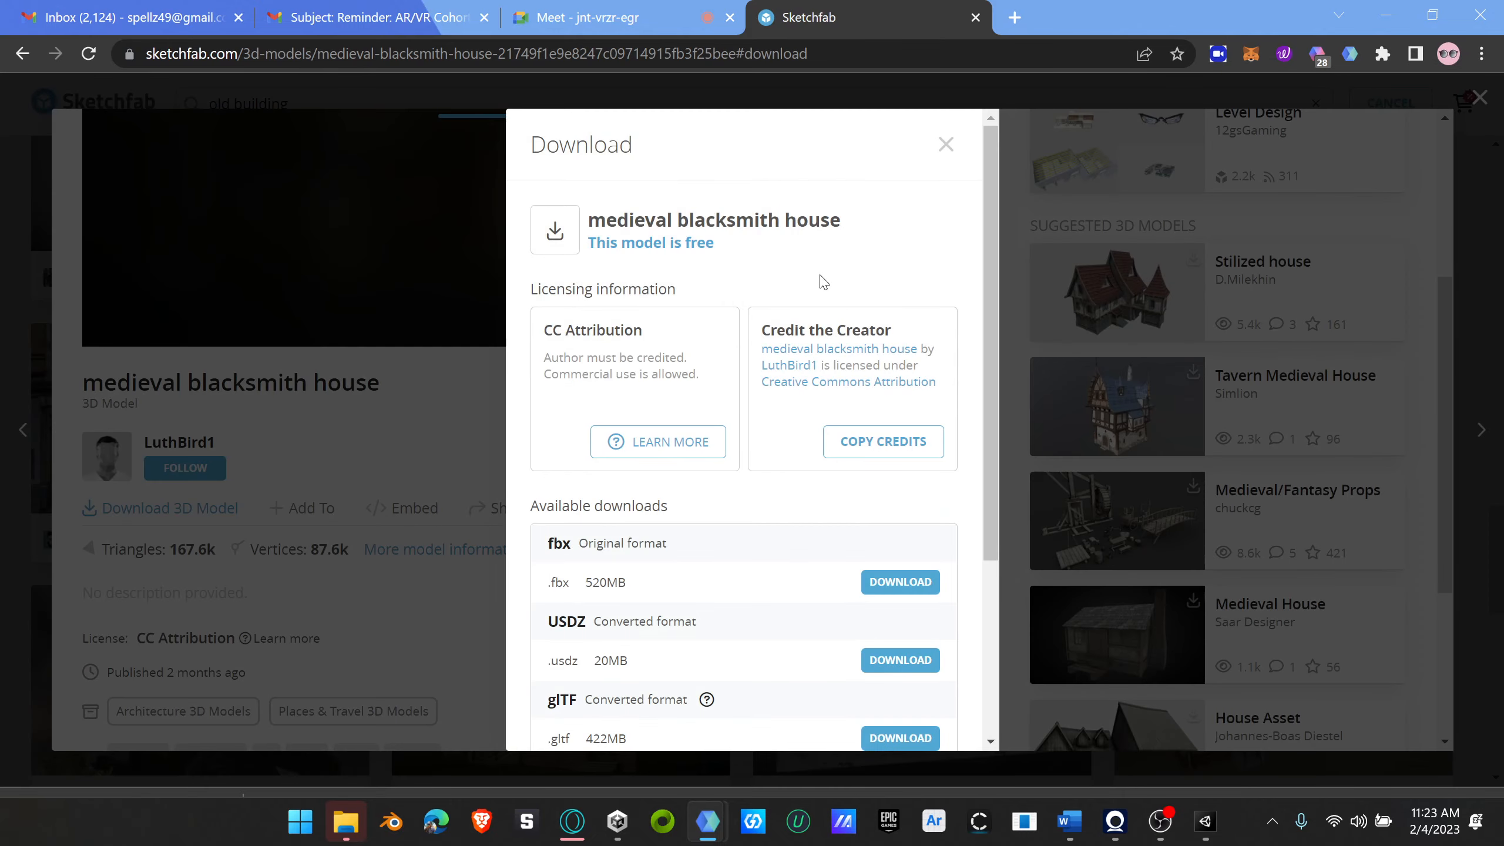
pyautogui.click(945, 145)
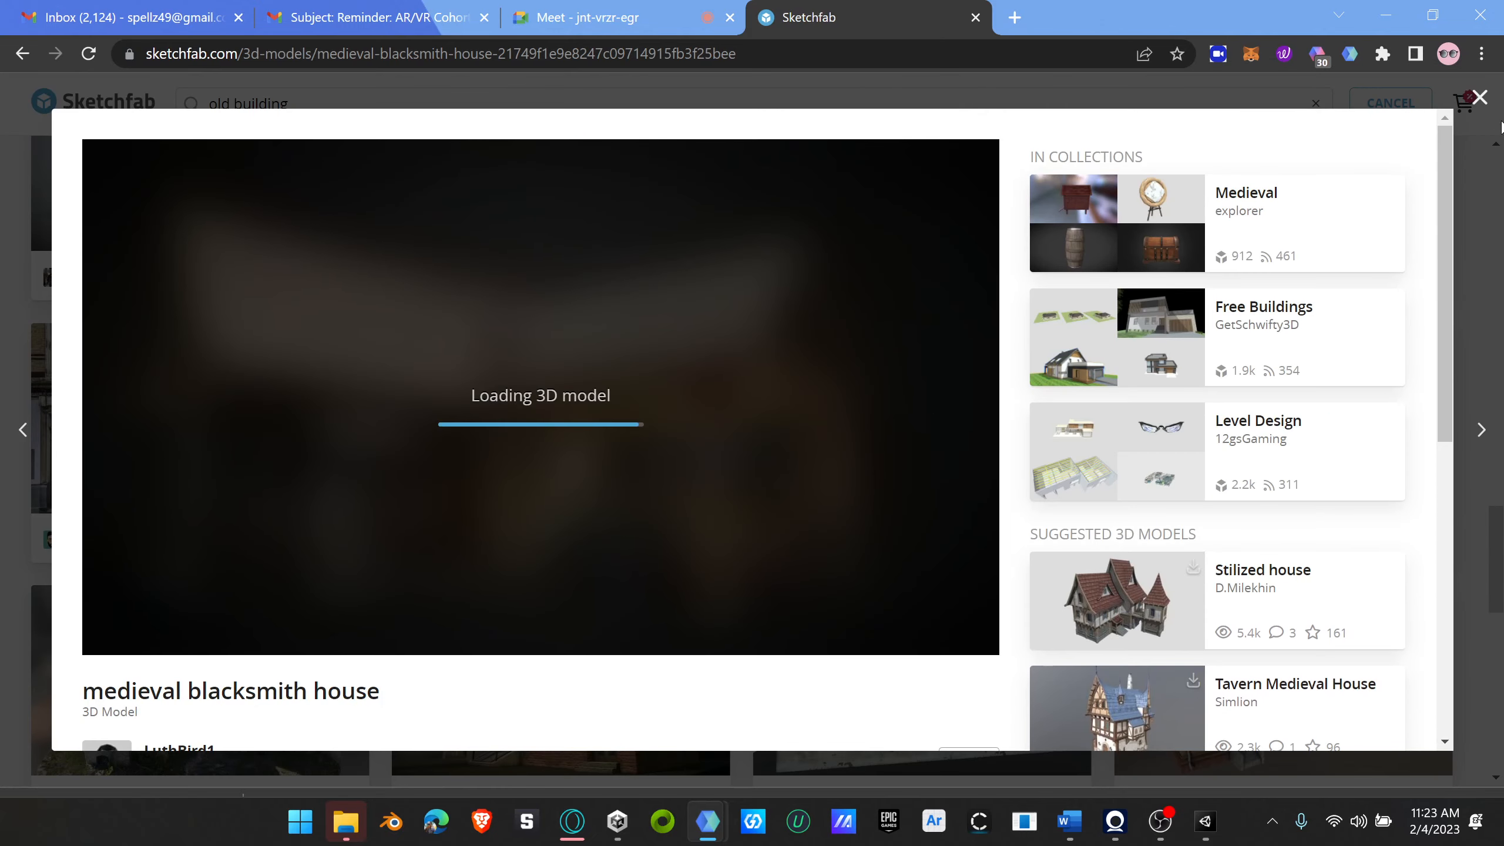
pyautogui.click(1479, 98)
# Step: Browse further down the old building results for another downloadable house that suits the terrain scene
pyautogui.scroll(-5, 882, 518)
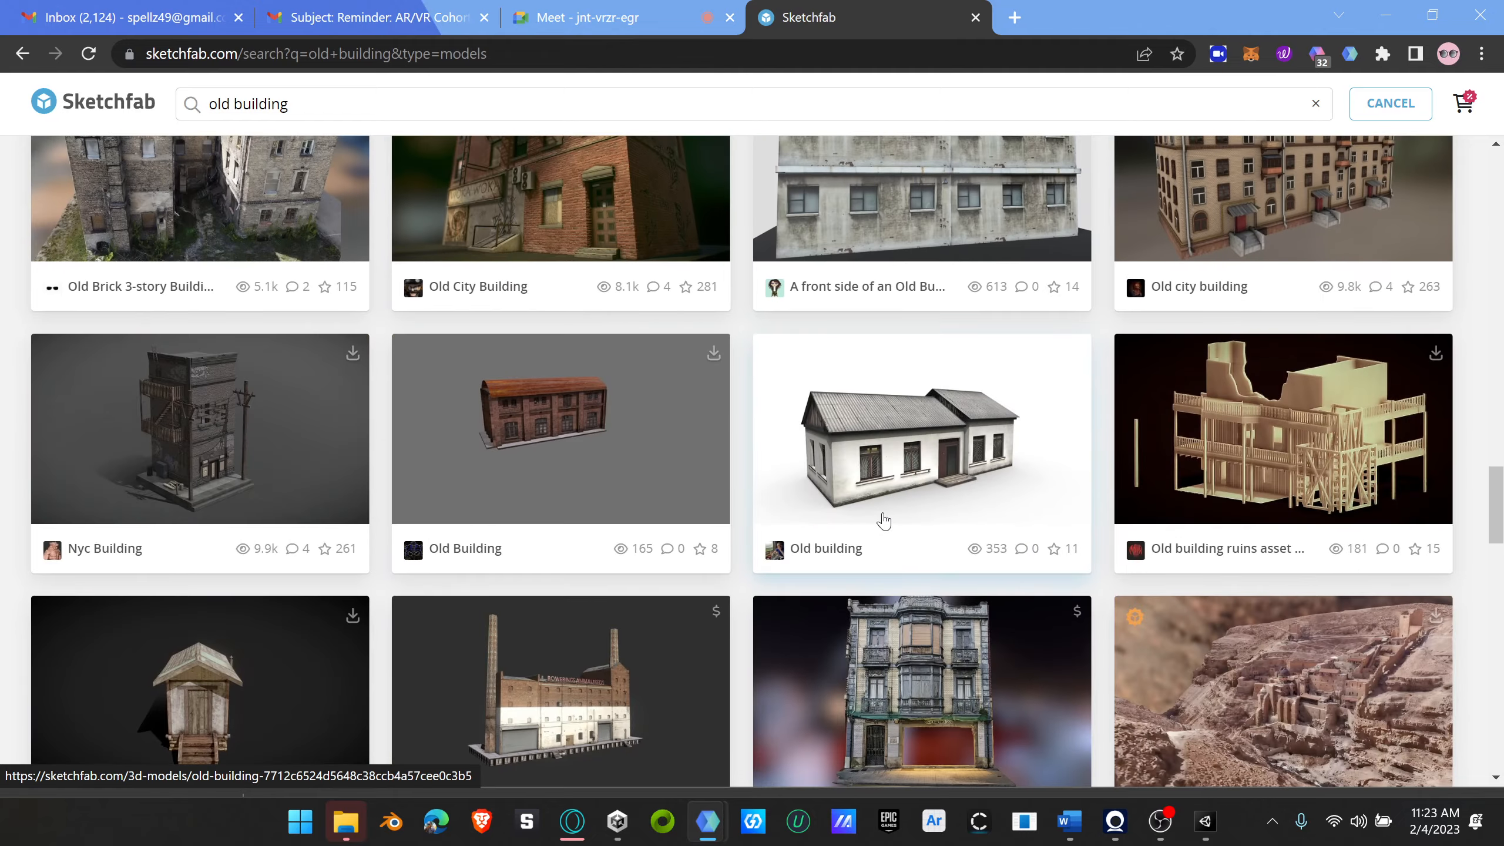
pyautogui.scroll(-5, 888, 517)
pyautogui.scroll(-5, 888, 517)
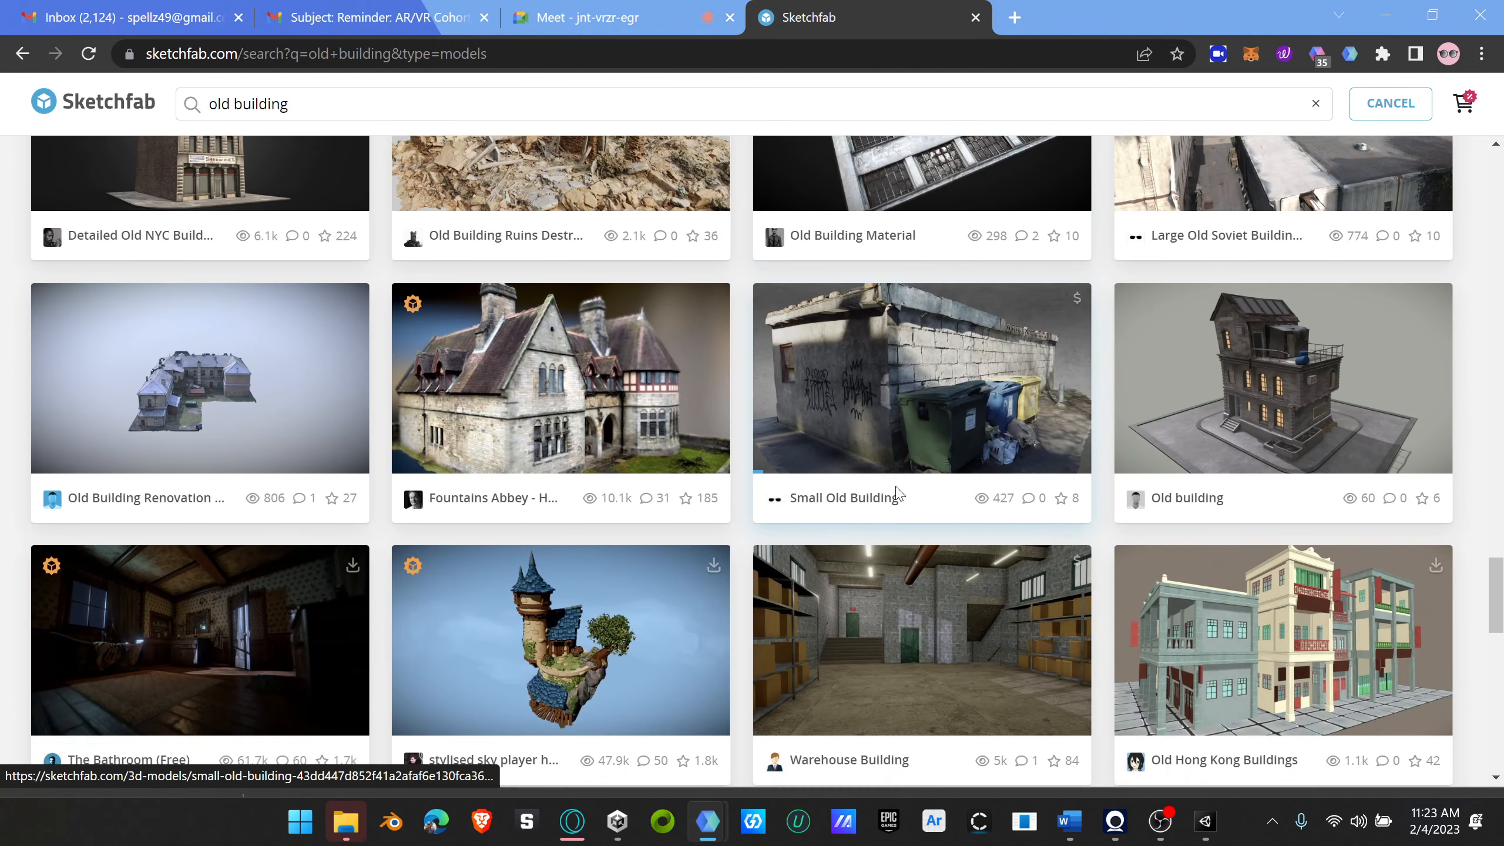
pyautogui.scroll(-9, 896, 495)
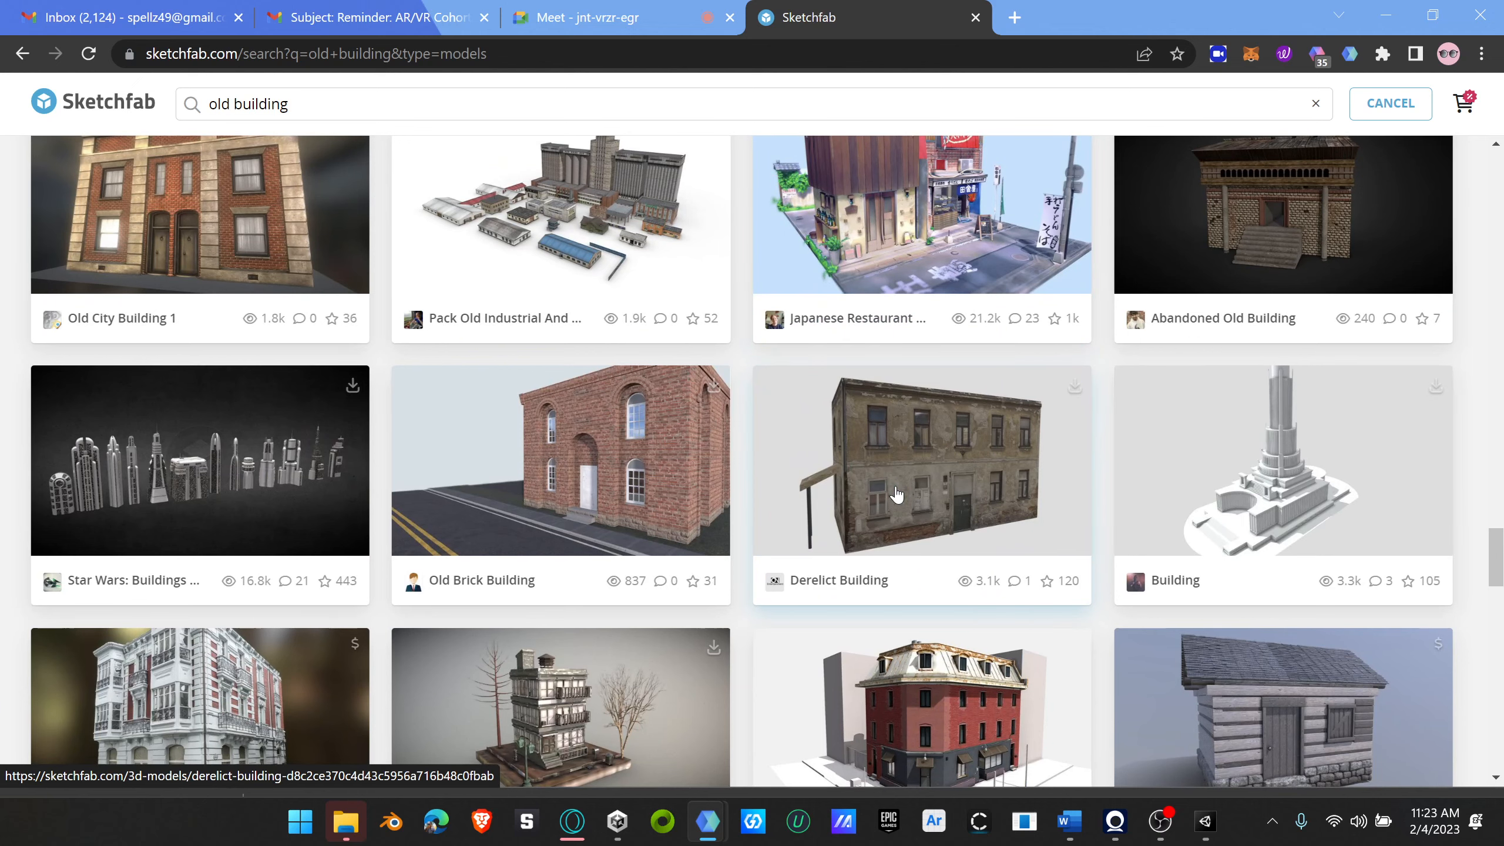
pyautogui.scroll(-5, 896, 495)
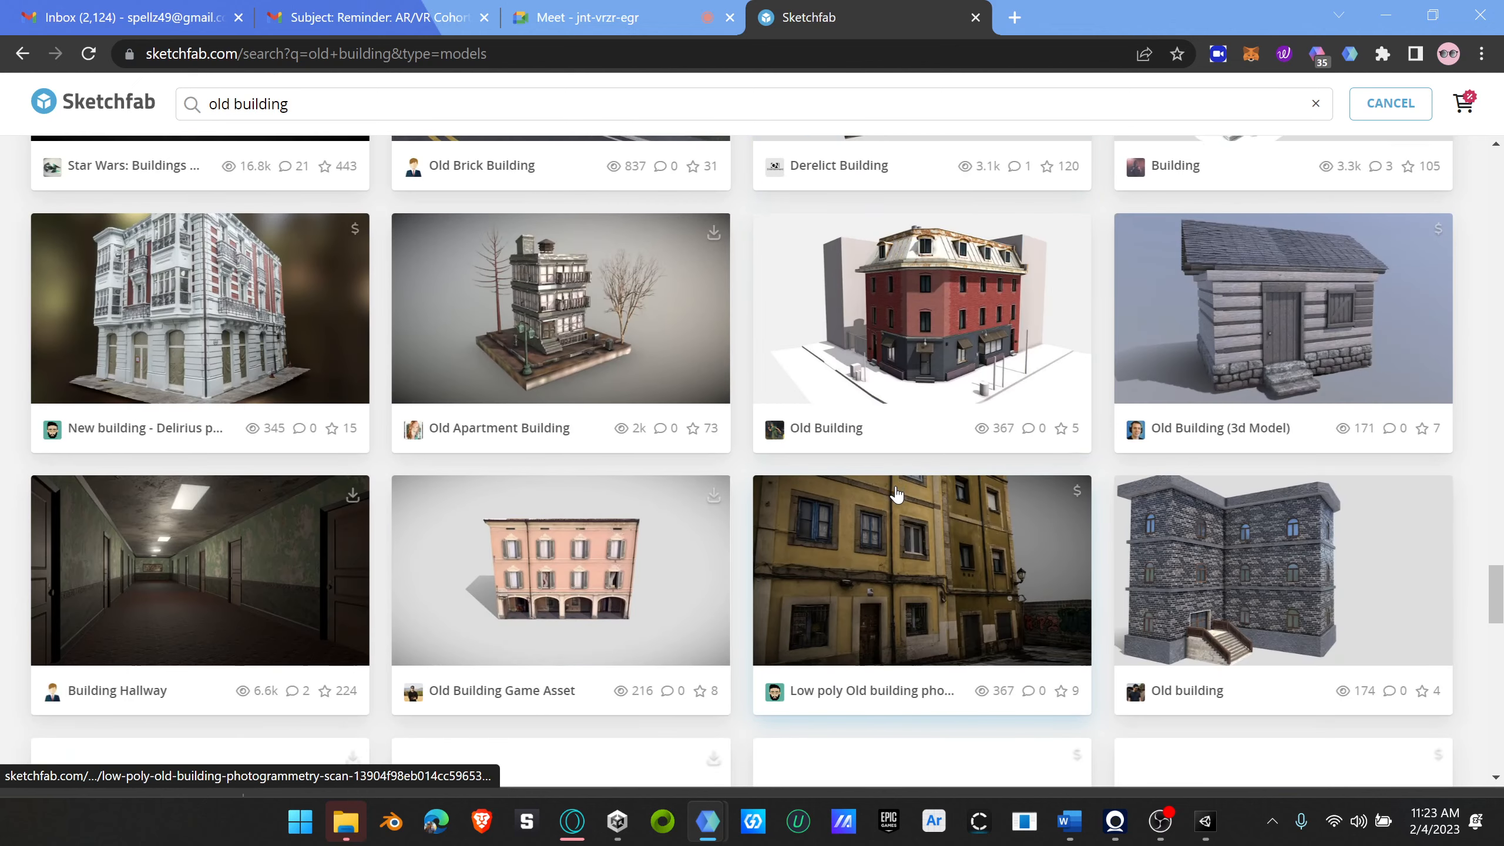
pyautogui.scroll(-5, 897, 494)
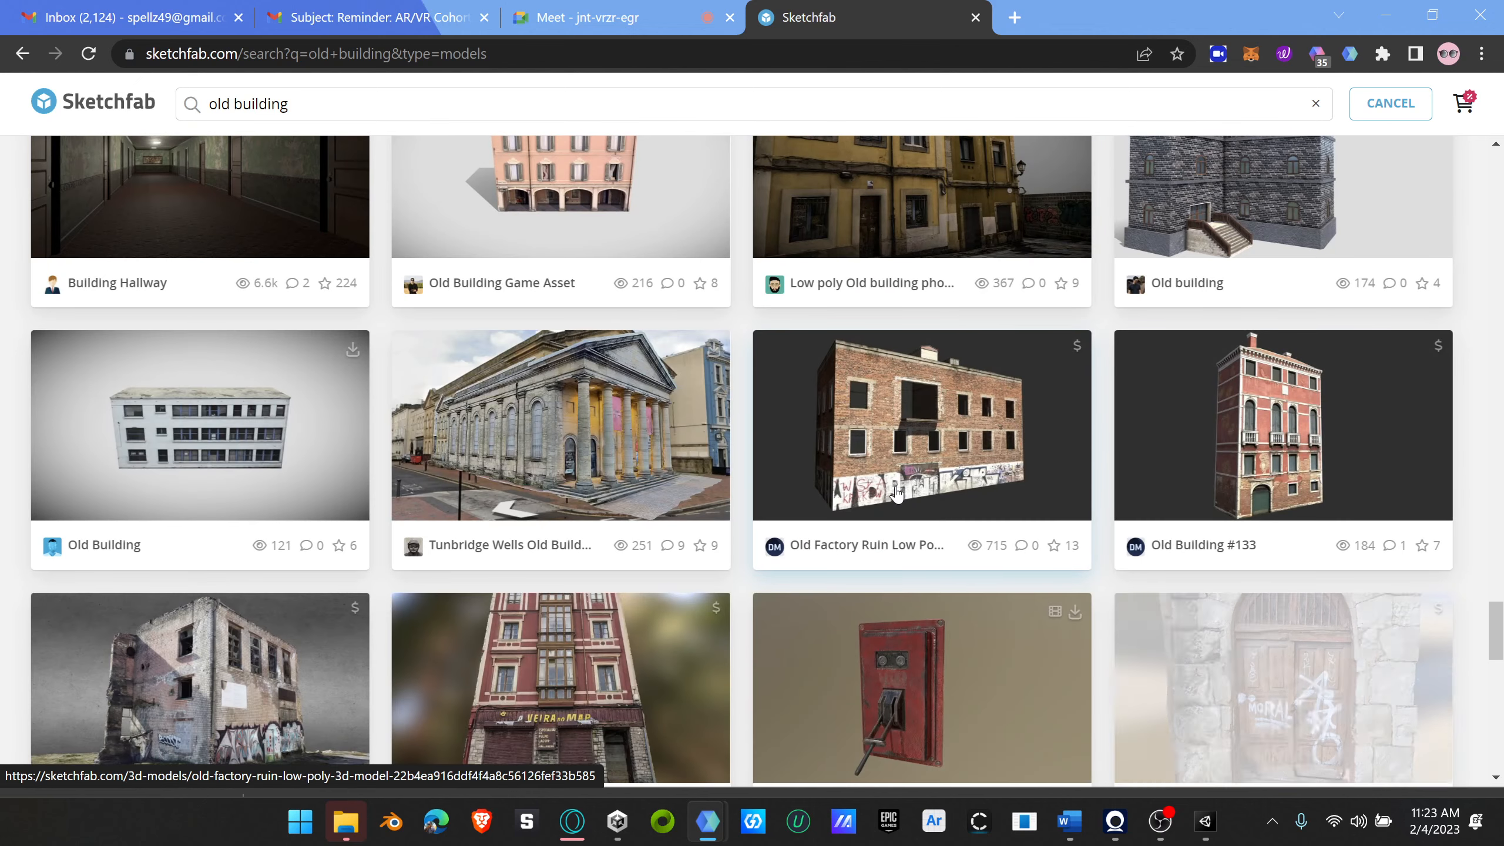
pyautogui.scroll(-4, 897, 494)
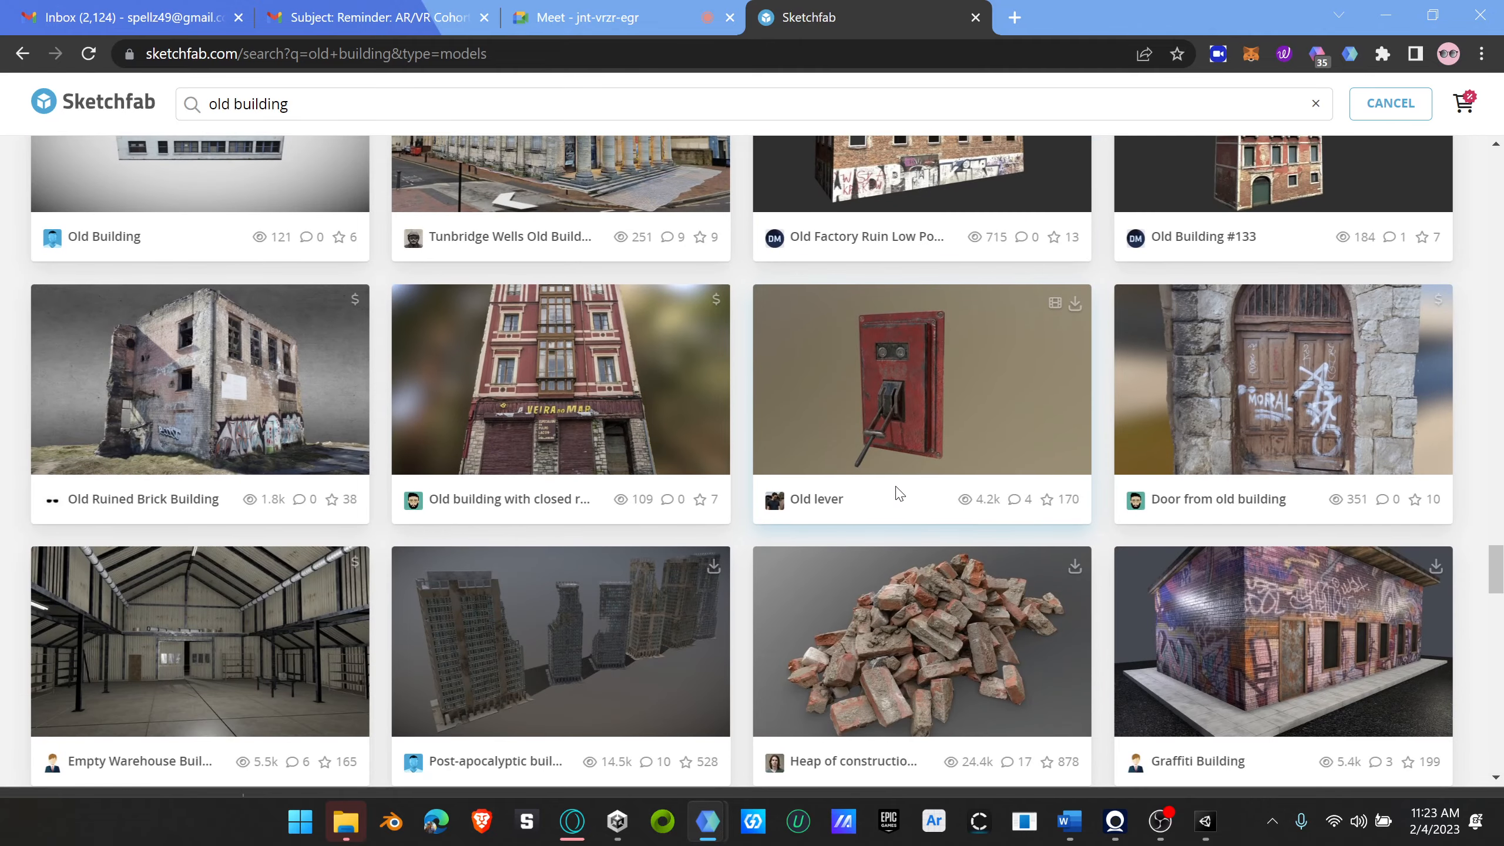
pyautogui.scroll(-9, 899, 494)
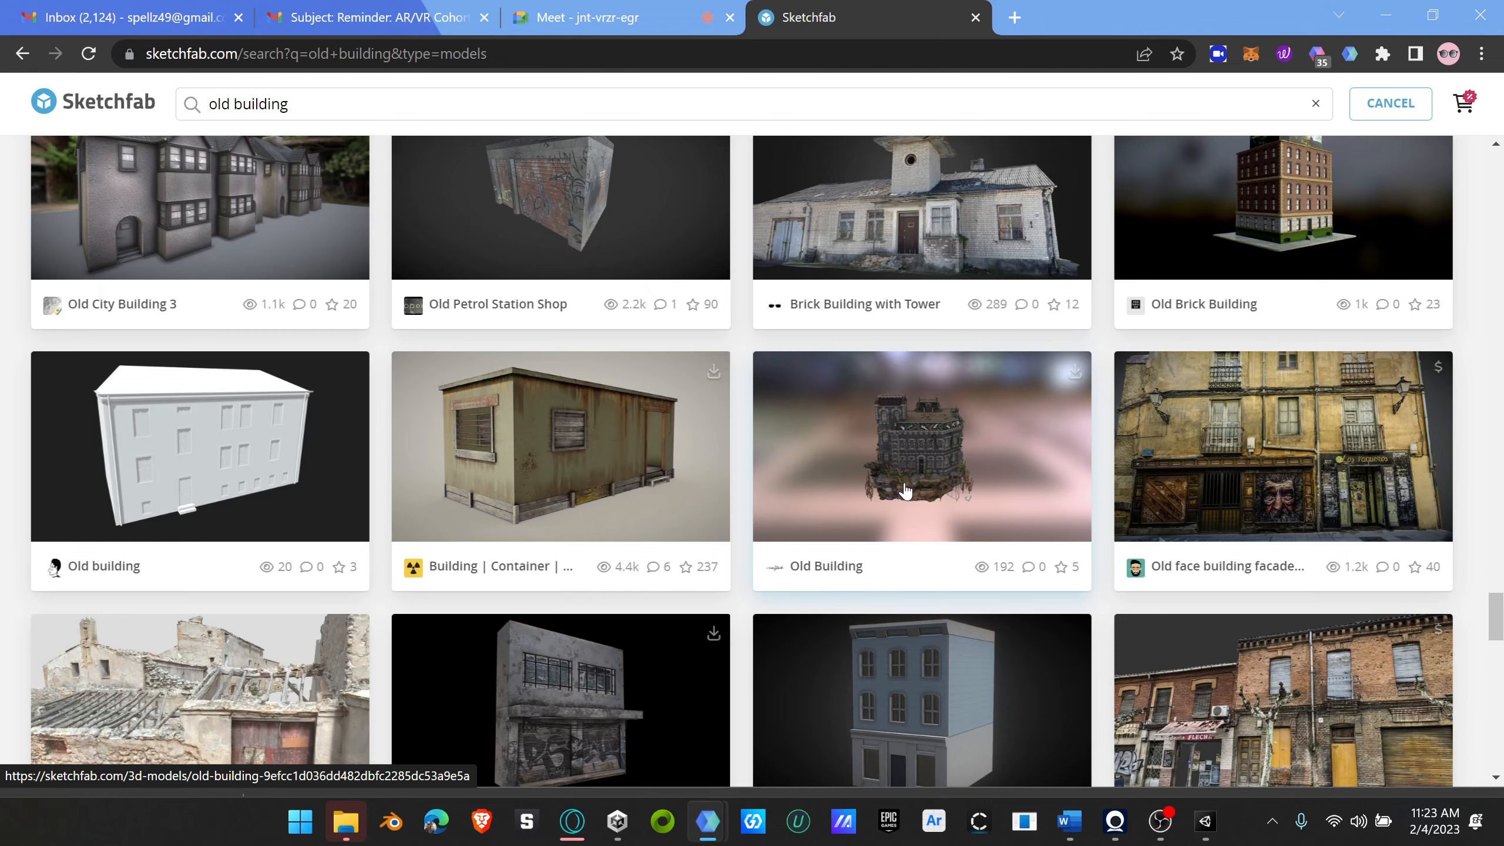
# Step: Open the "Old wooden barn" model from the results and check its available download formats and file sizes
pyautogui.scroll(-6, 904, 491)
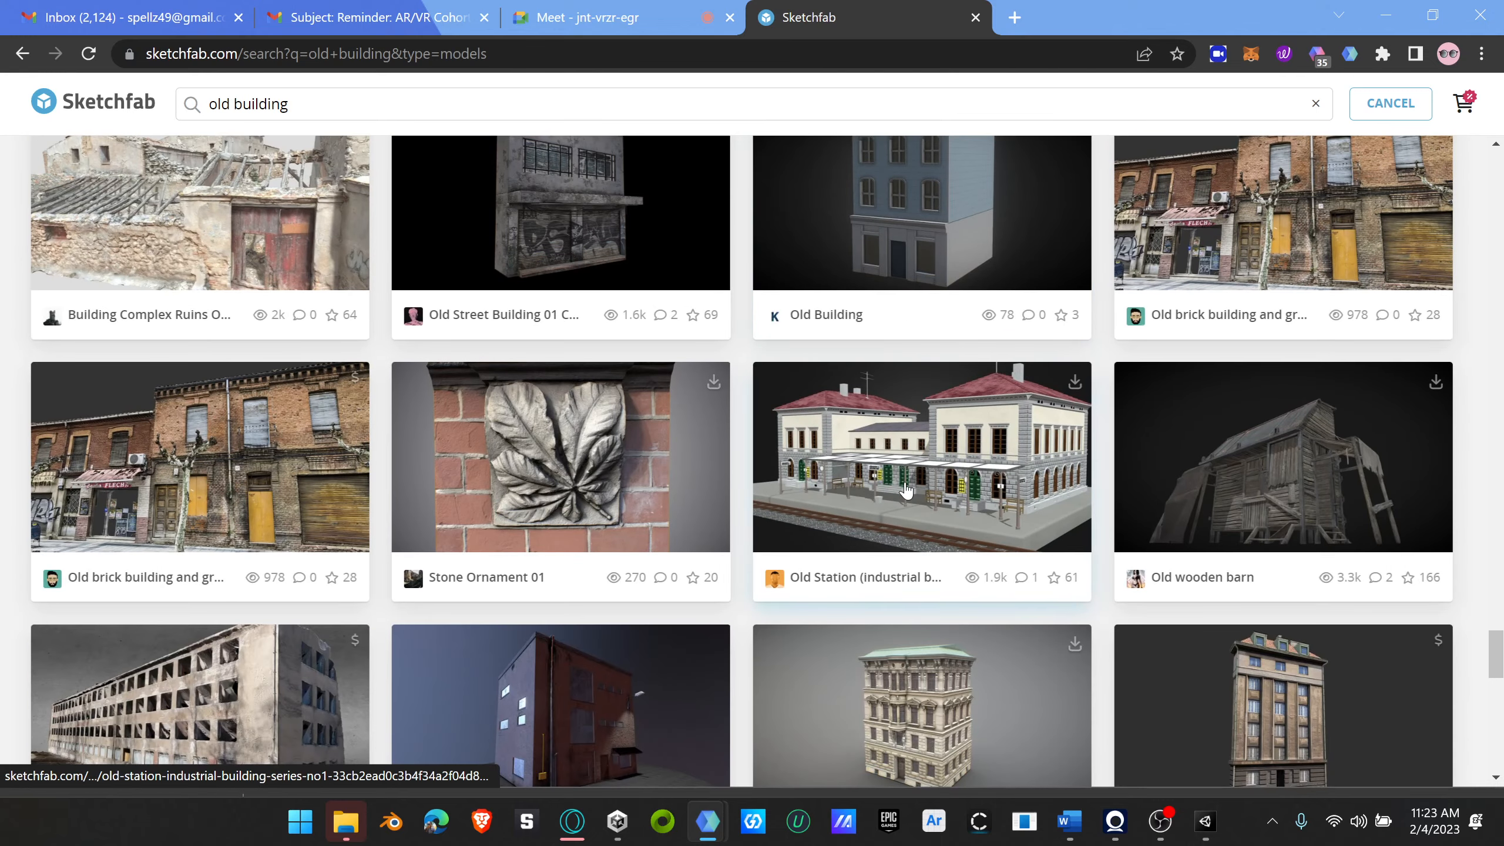
pyautogui.click(1286, 467)
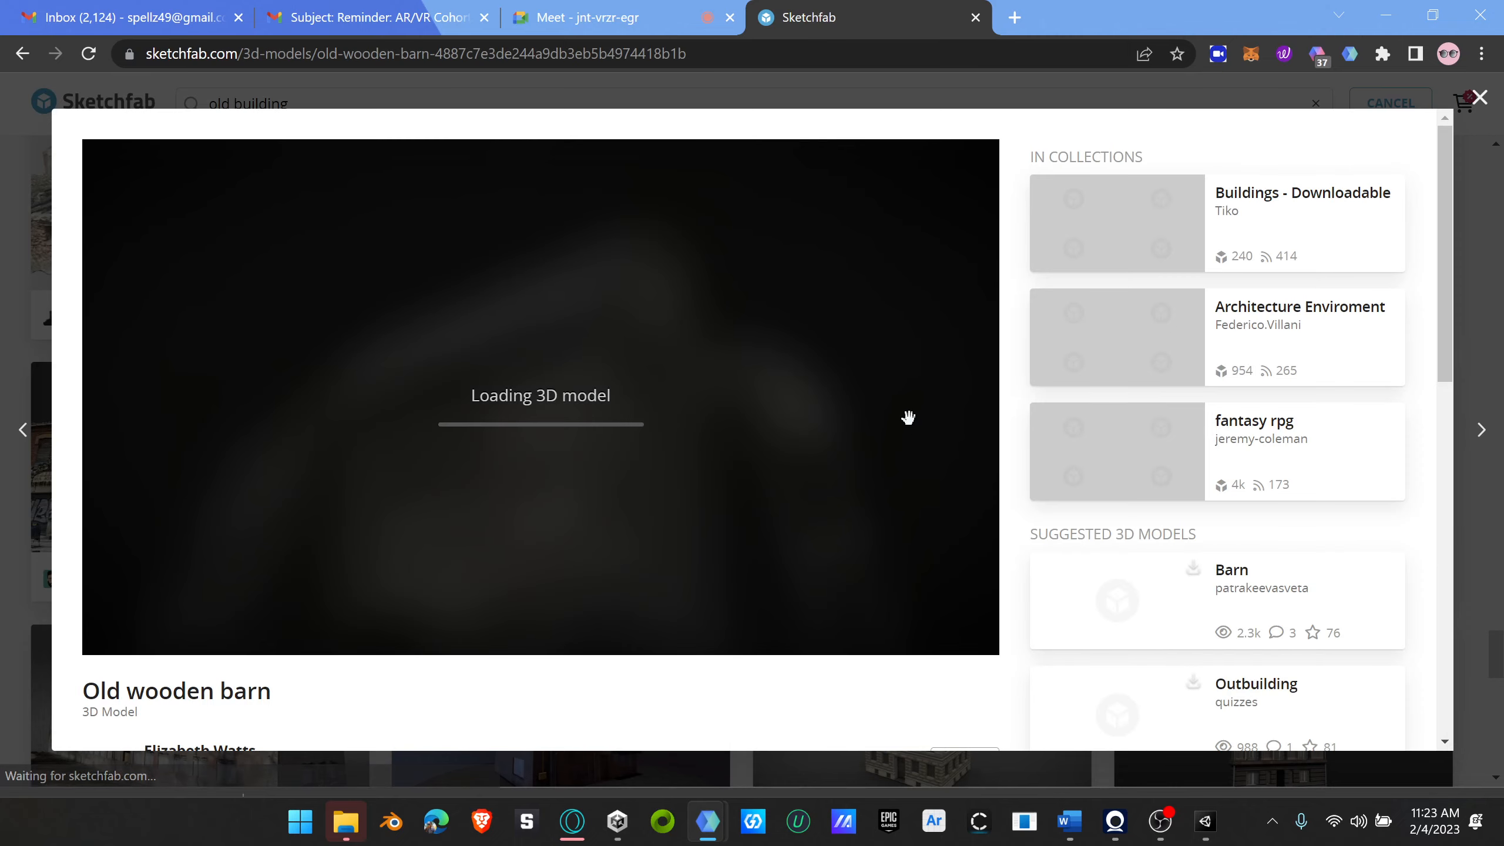
pyautogui.scroll(-5, 306, 719)
pyautogui.click(179, 506)
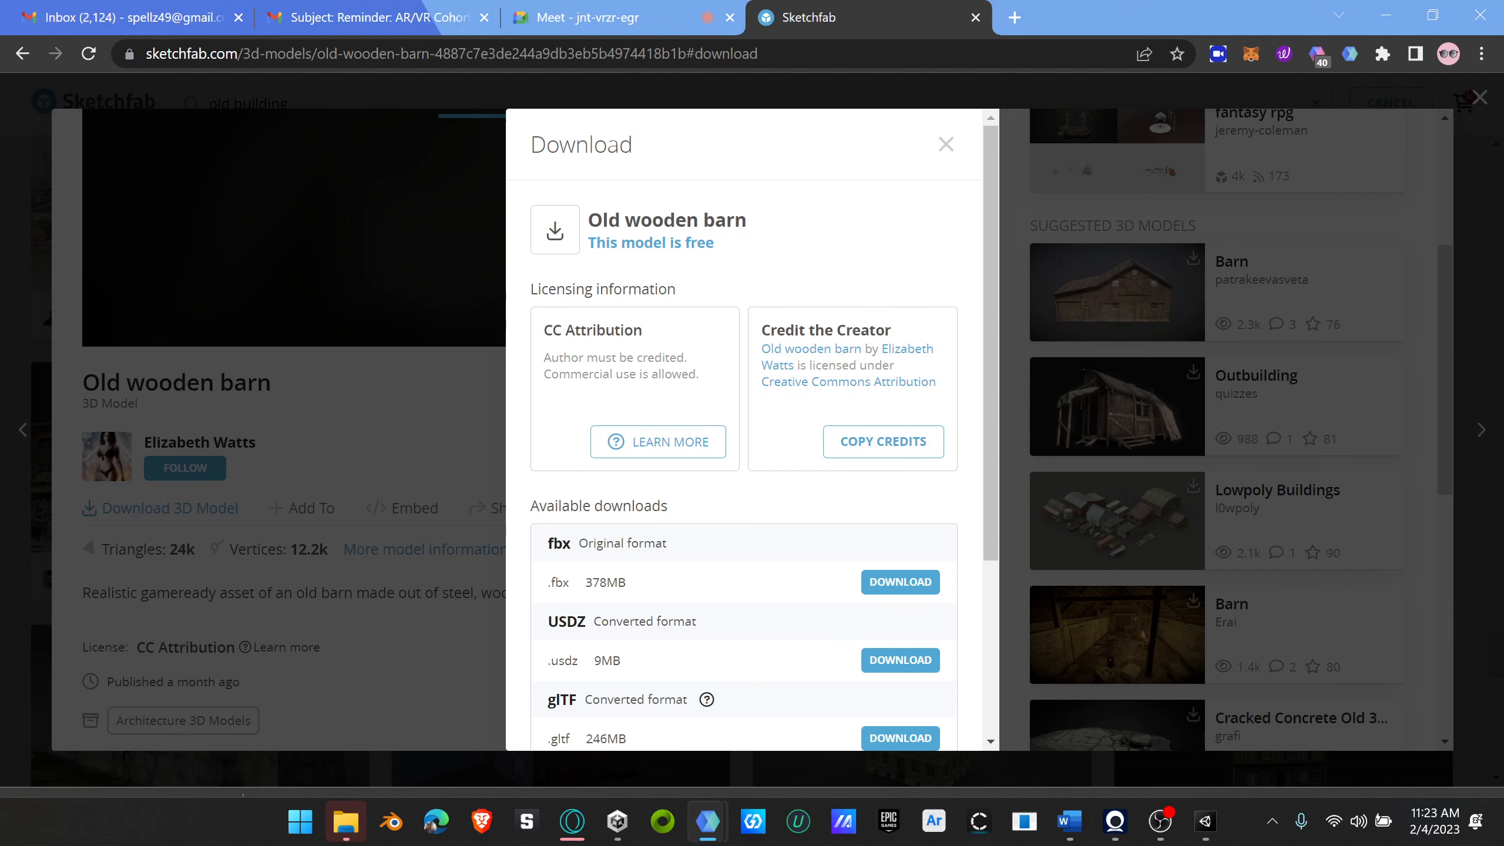
pyautogui.click(944, 147)
pyautogui.scroll(5, 978, 544)
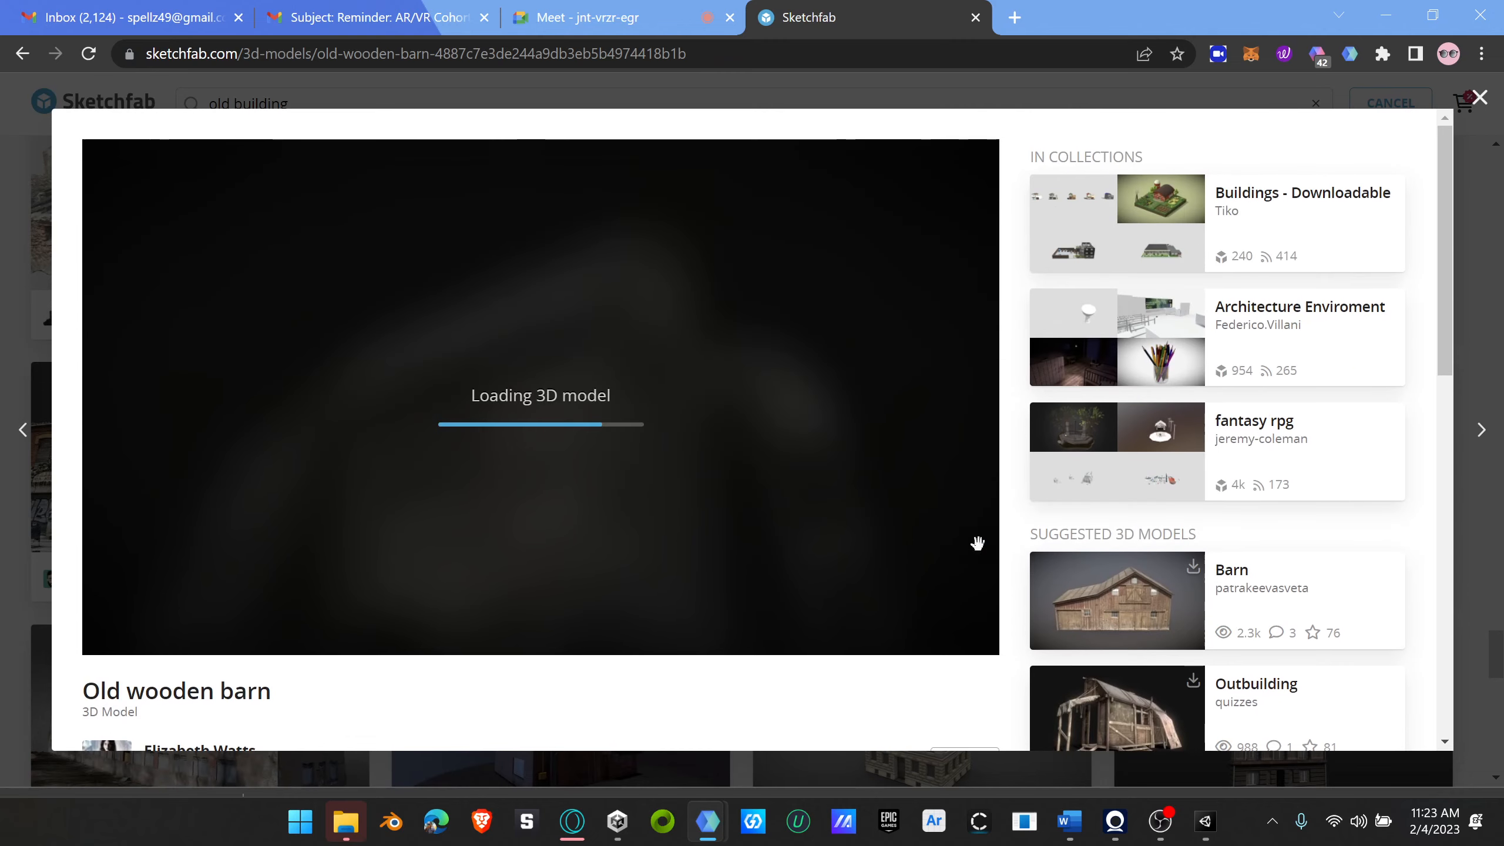
# Step: Open the suggested "Barn" model with the brown wooden exterior and download it in the original fbx format
pyautogui.click(1120, 607)
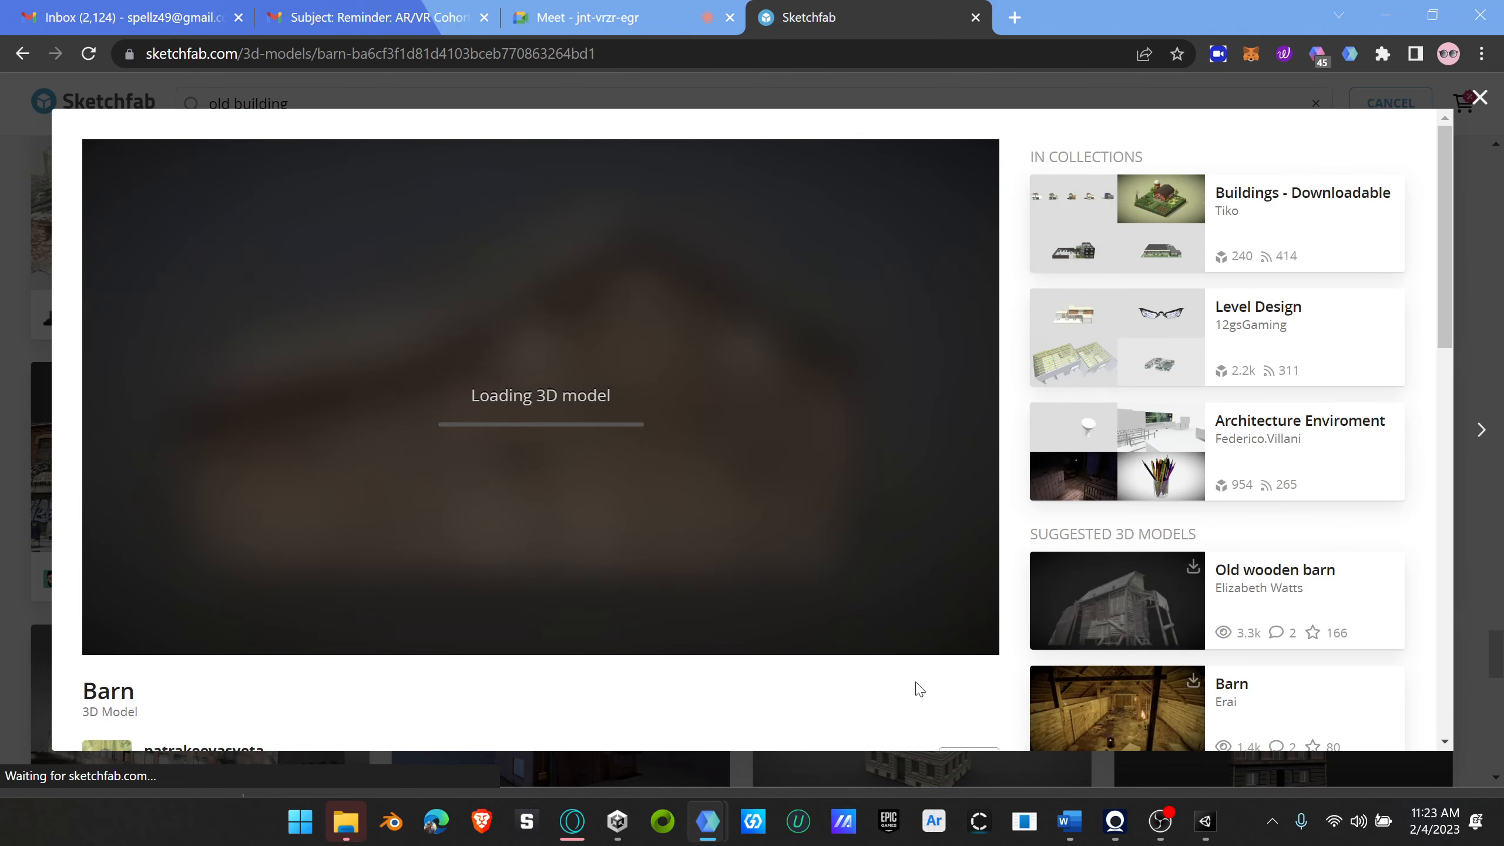
pyautogui.scroll(-5, 919, 684)
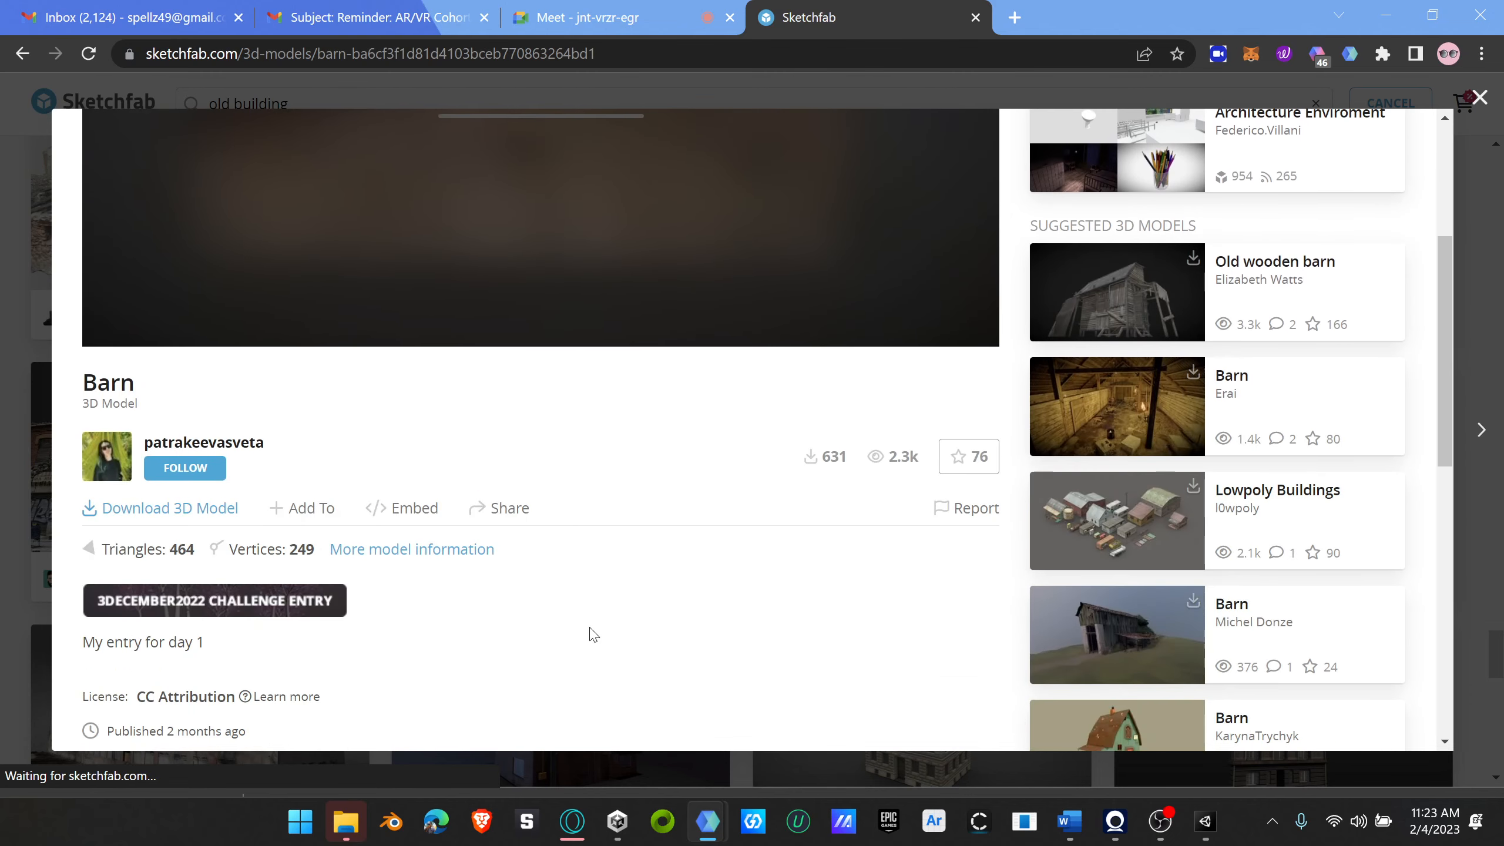
pyautogui.click(127, 509)
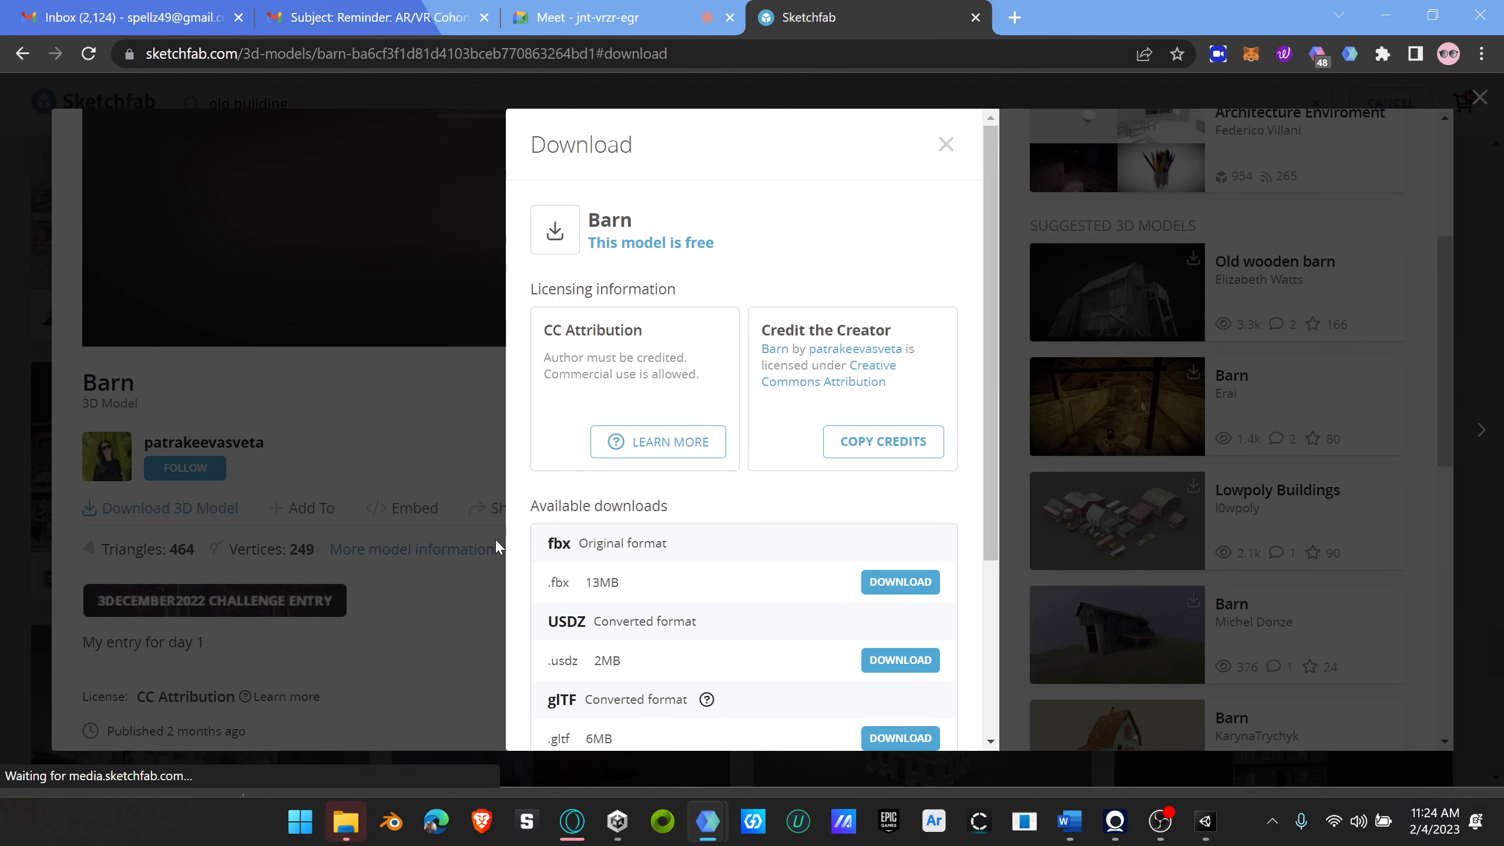
pyautogui.click(910, 588)
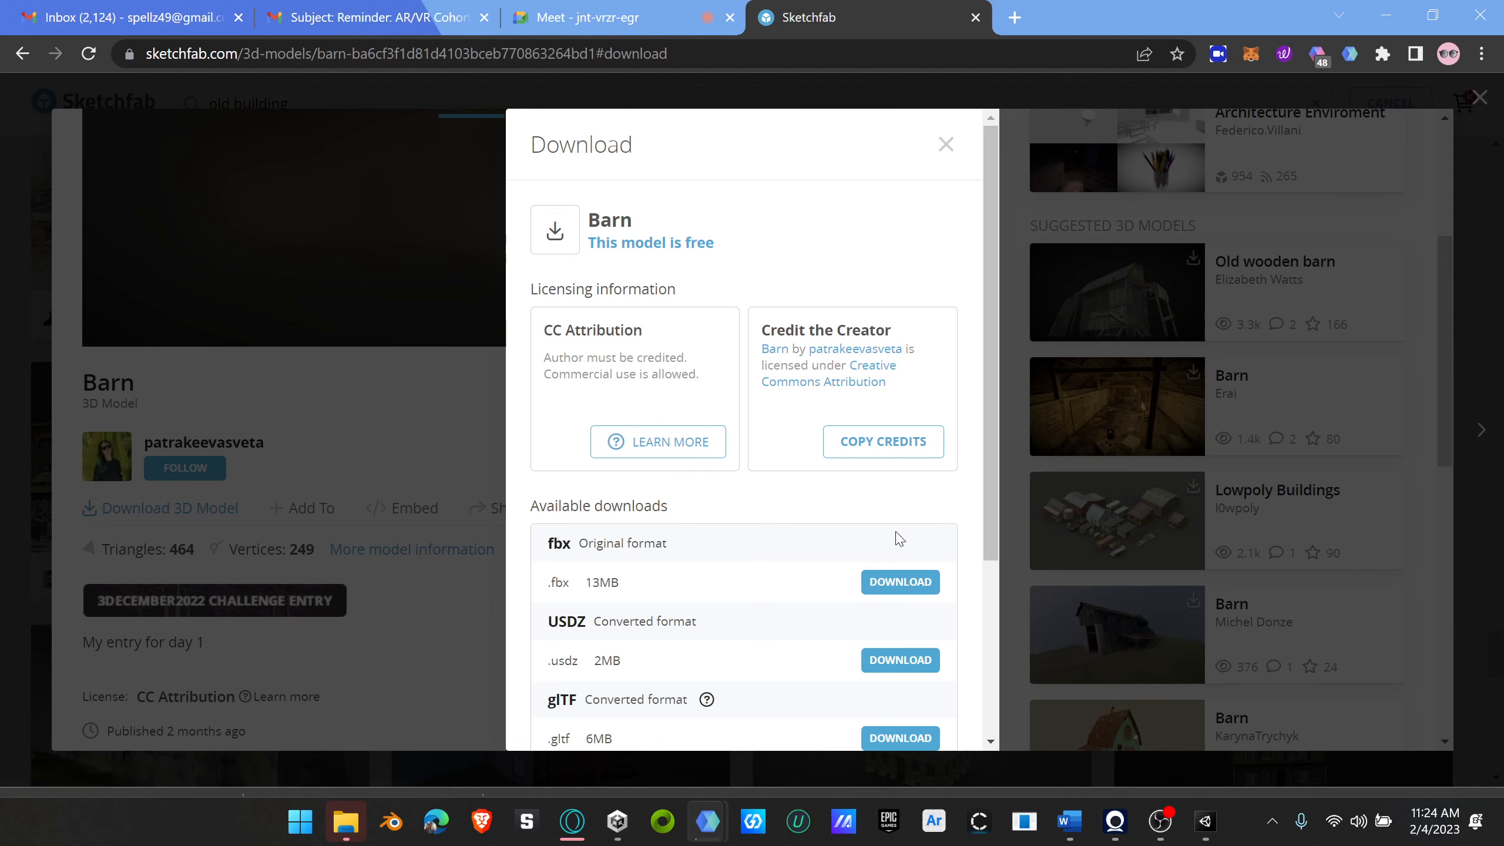
pyautogui.scroll(-3, 944, 549)
pyautogui.scroll(3, 944, 550)
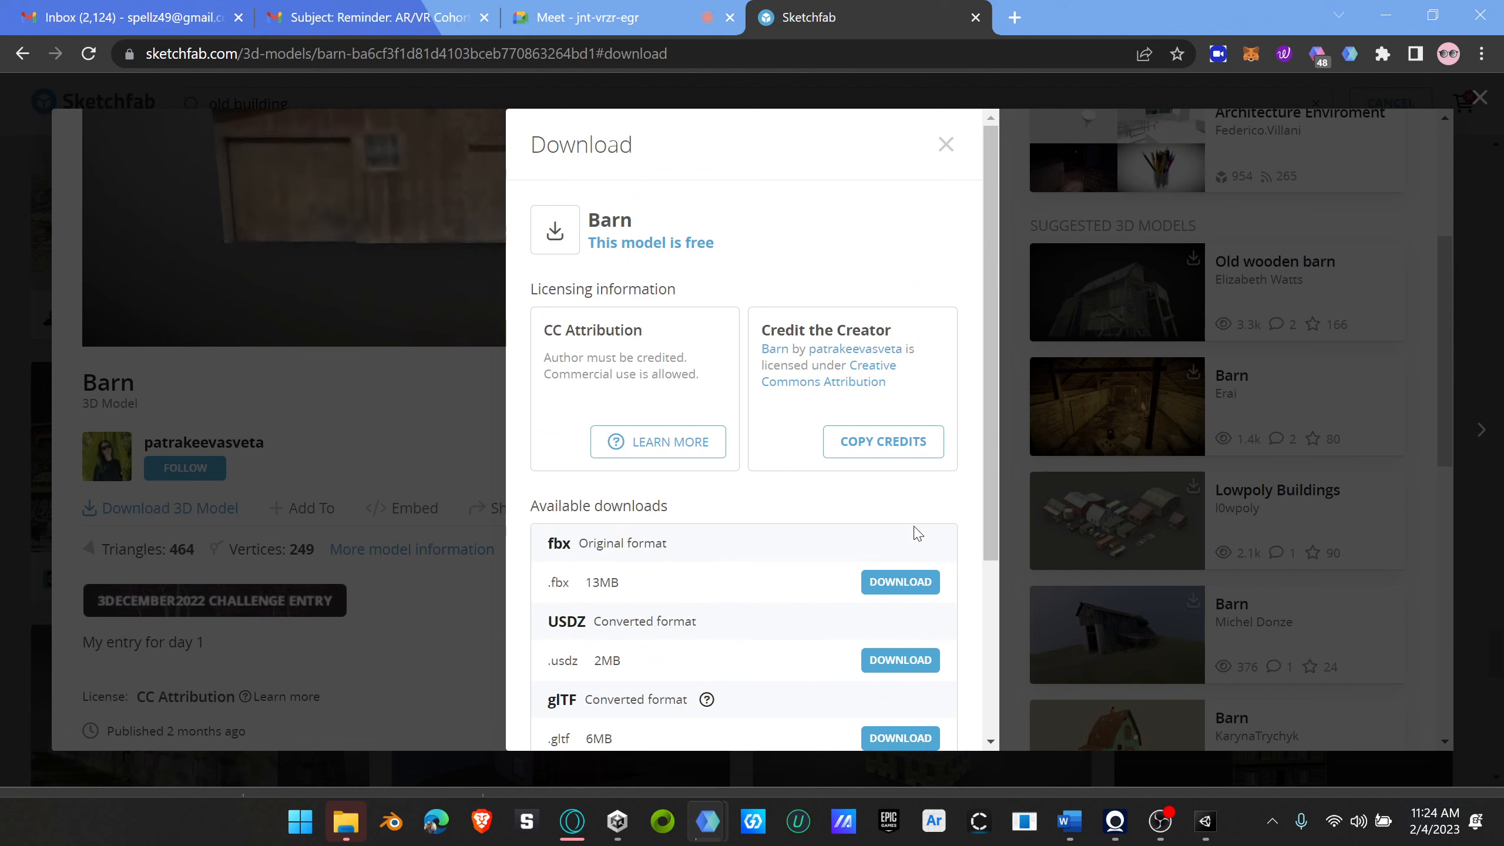
pyautogui.click(903, 584)
pyautogui.press('super')
pyautogui.press('super')
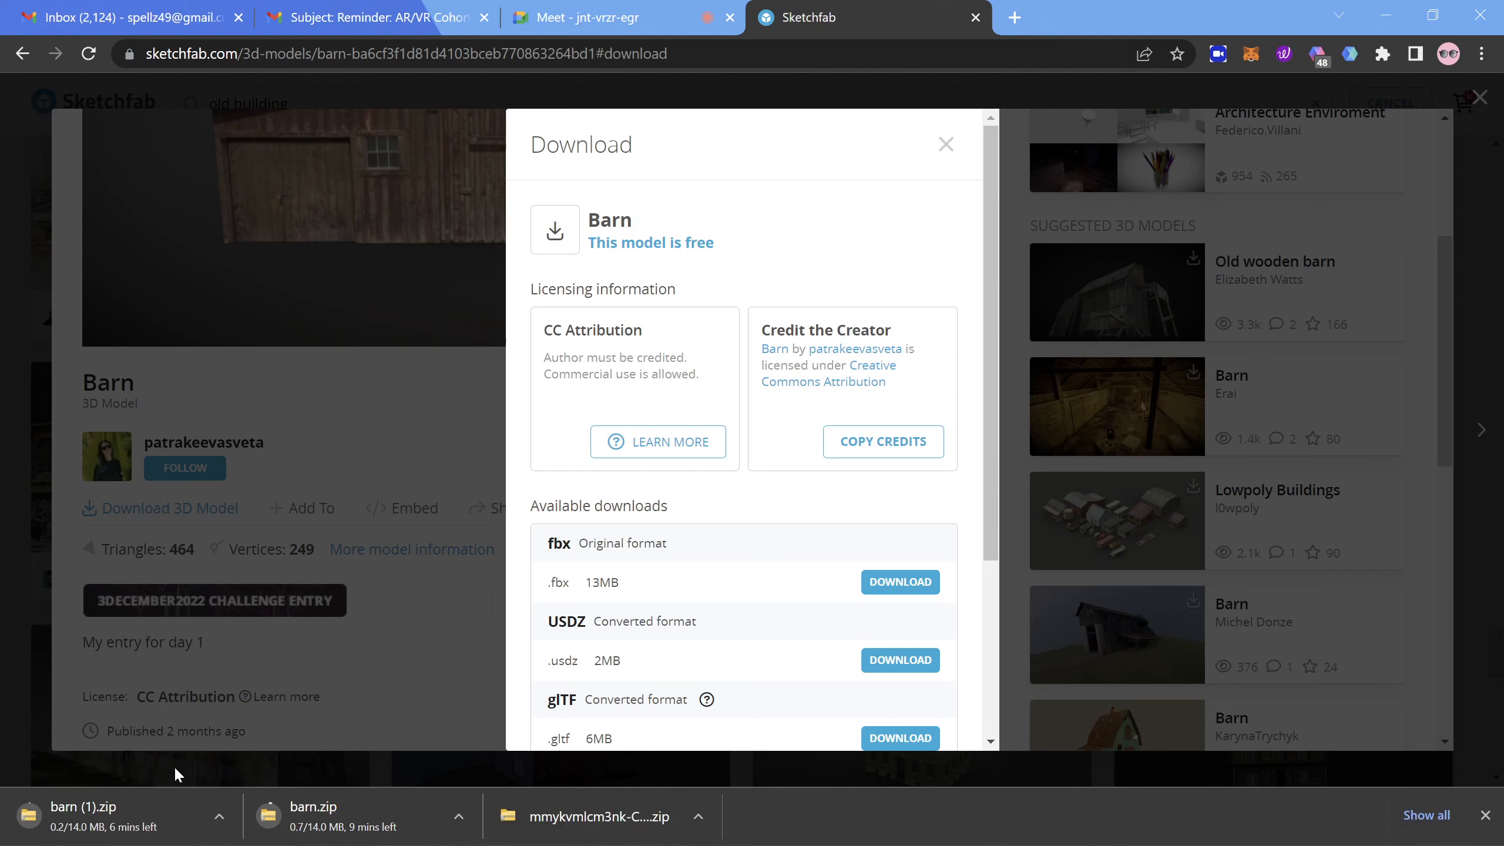
pyautogui.click(218, 818)
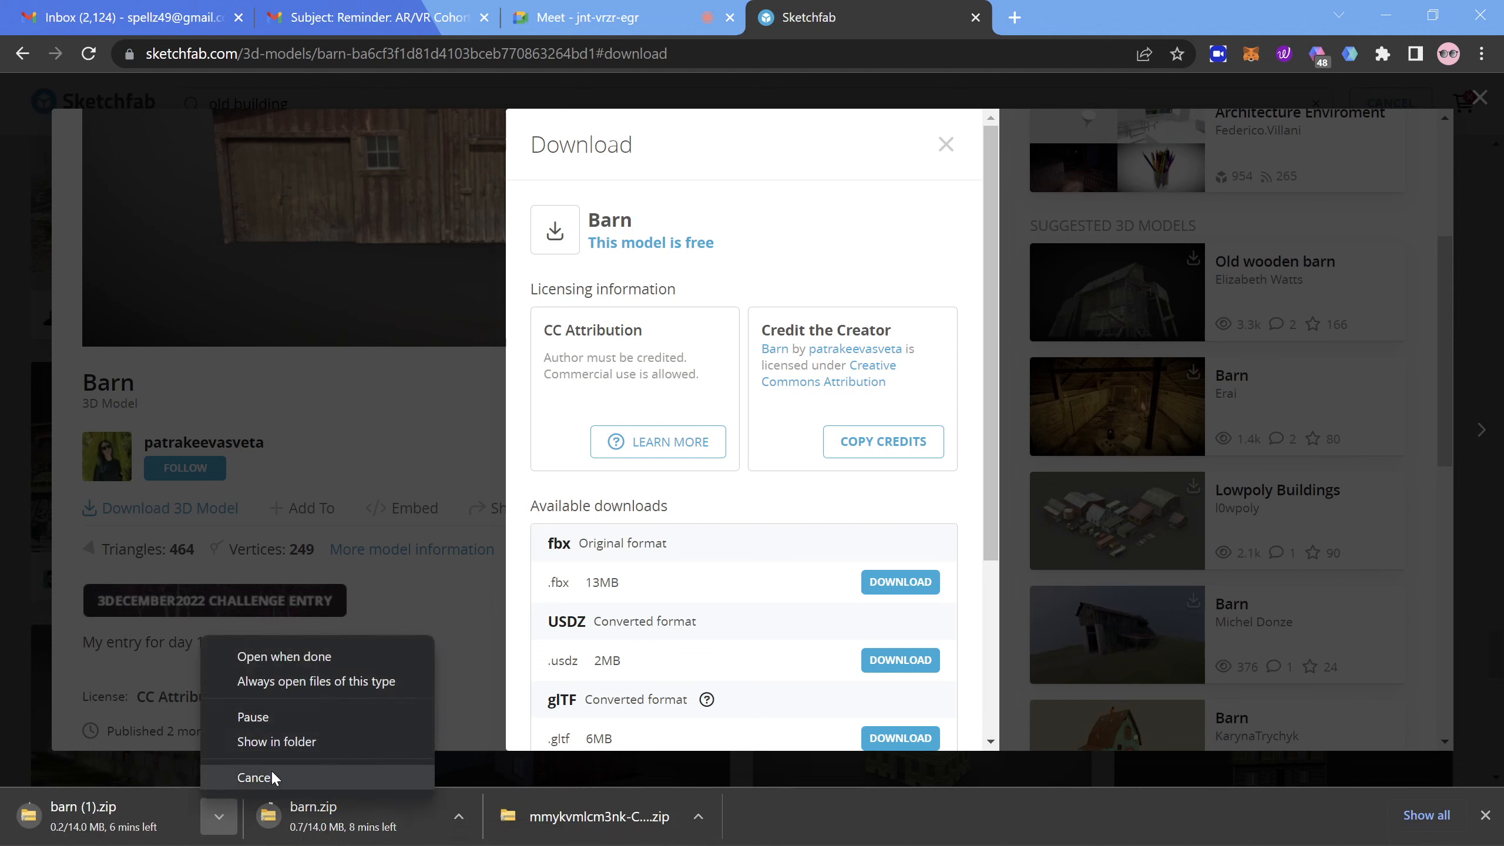
pyautogui.click(270, 776)
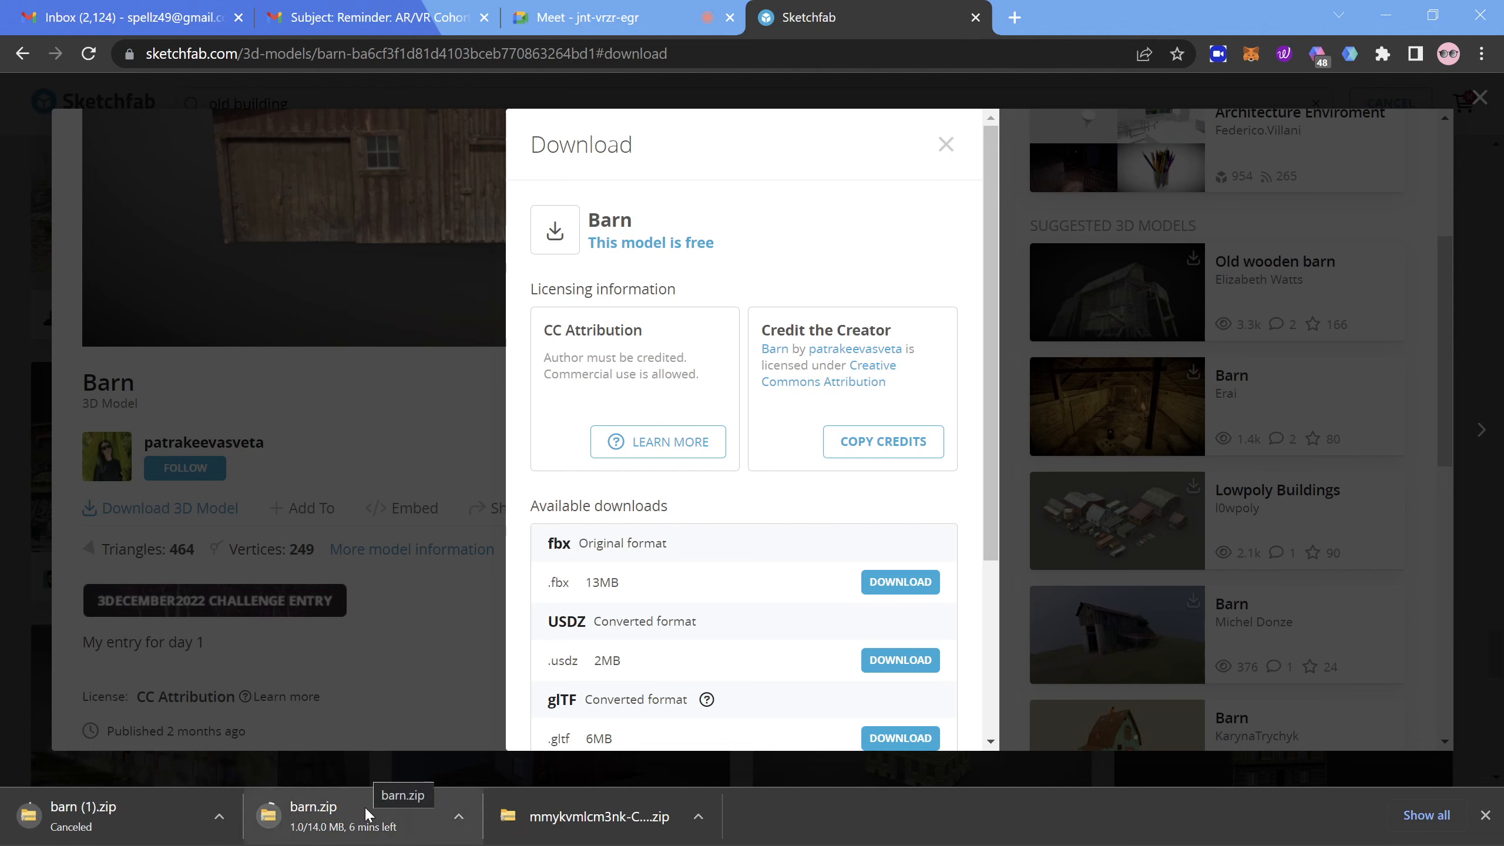
# Step: Close the Barn download options, switch to Unity and examine the terrain's hills, trees and grass from different views
pyautogui.click(941, 147)
pyautogui.click(1205, 823)
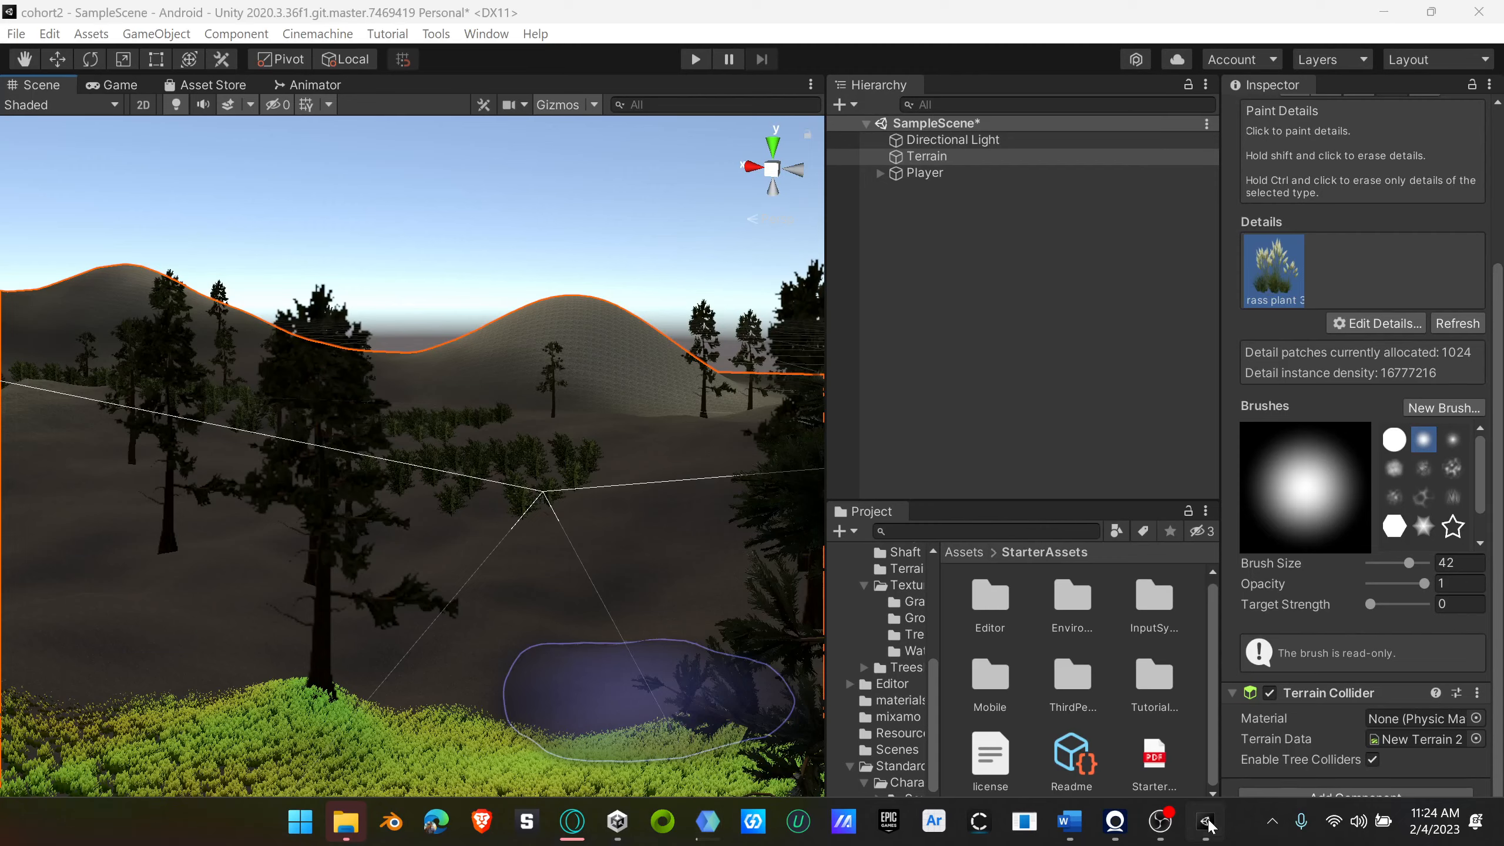
pyautogui.scroll(-3, 540, 535)
pyautogui.scroll(5, 542, 535)
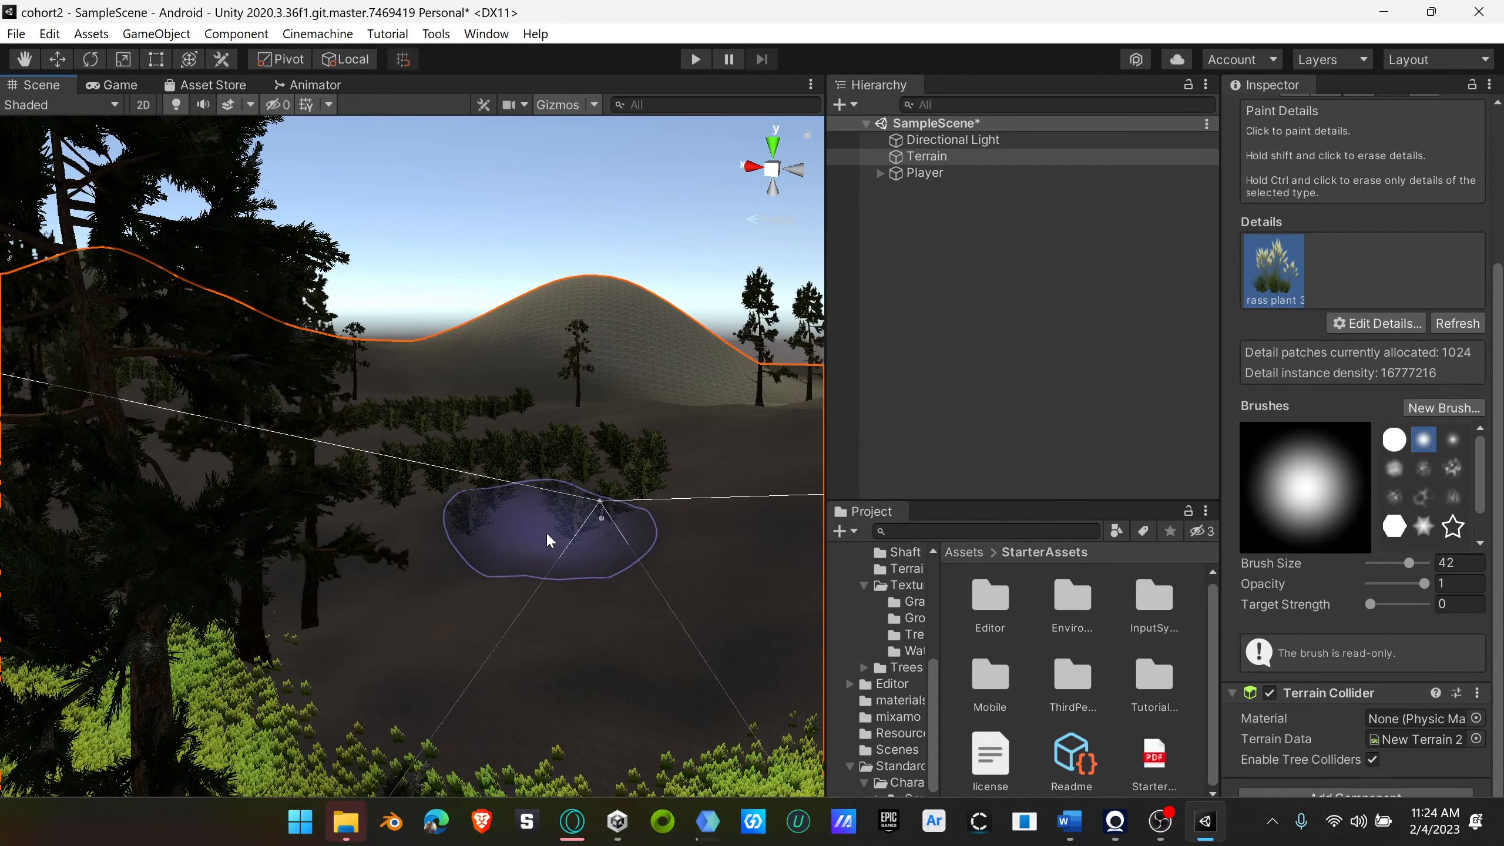
pyautogui.moveTo(509, 566); pyautogui.dragTo(354, 616, button='right')
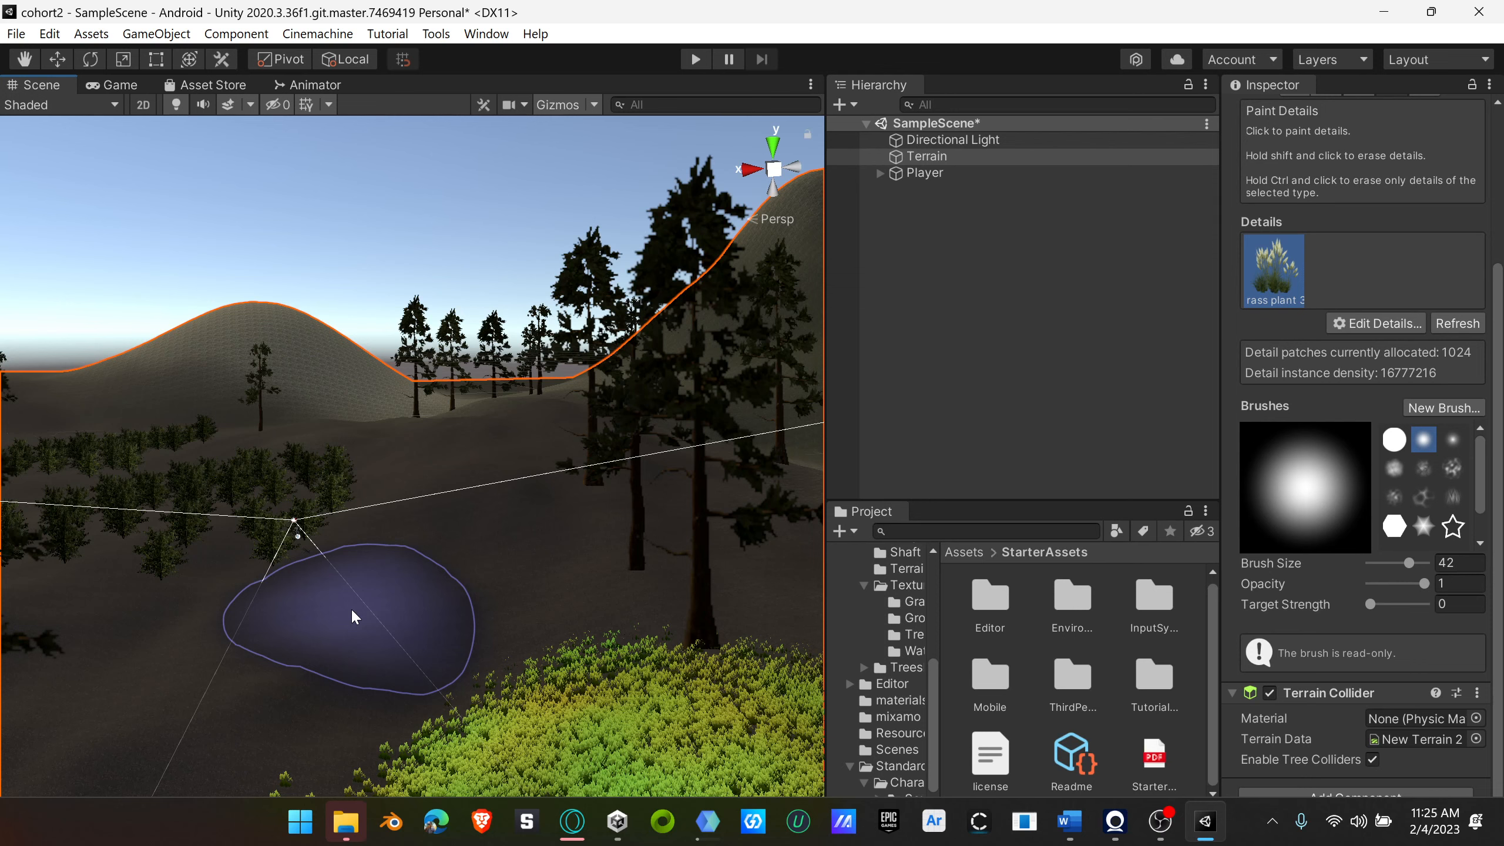
pyautogui.scroll(-2, 365, 666)
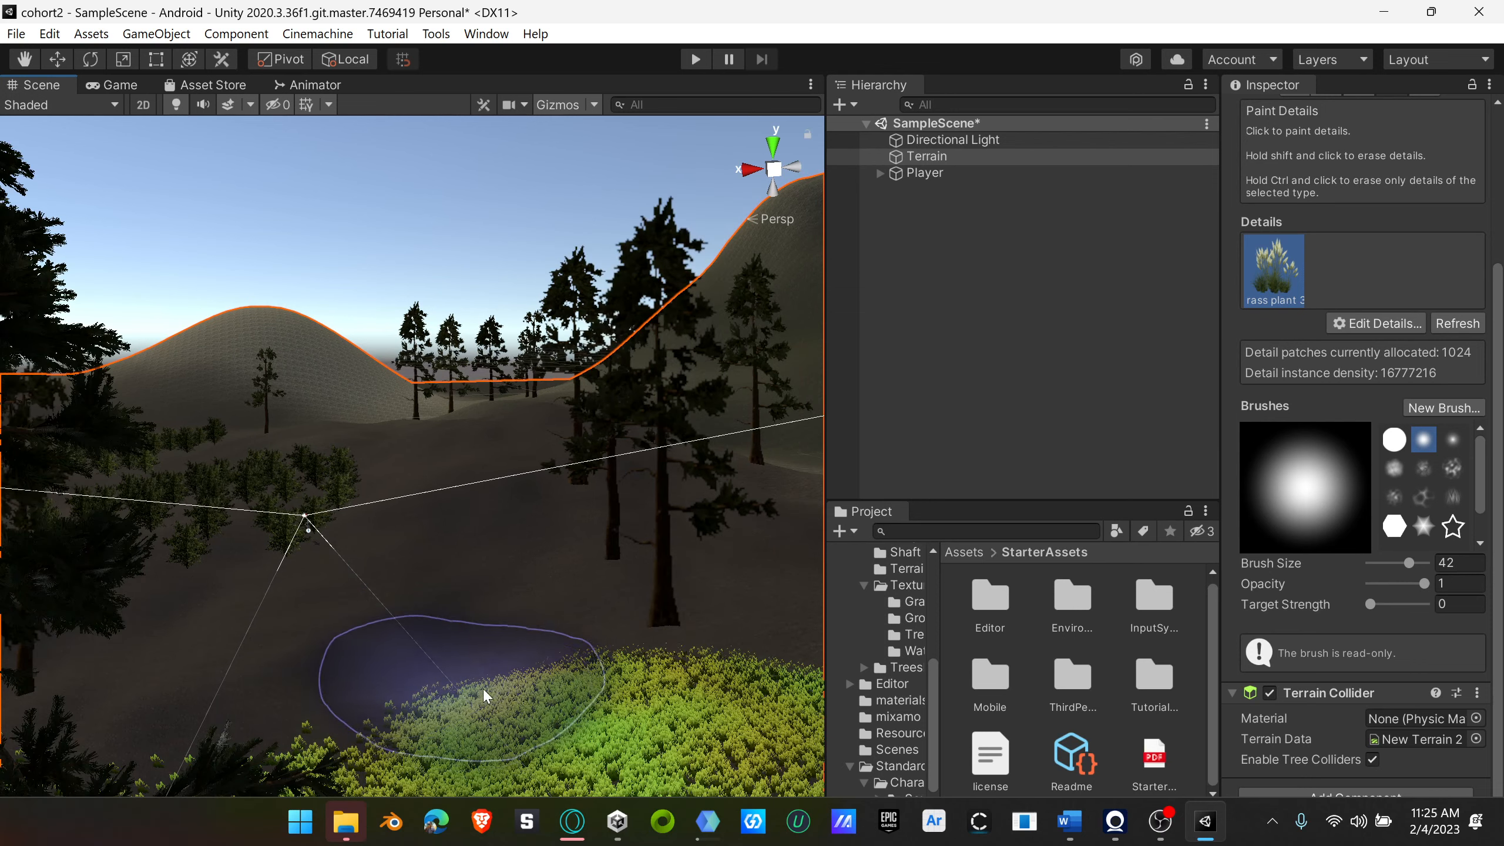
pyautogui.scroll(3, 513, 688)
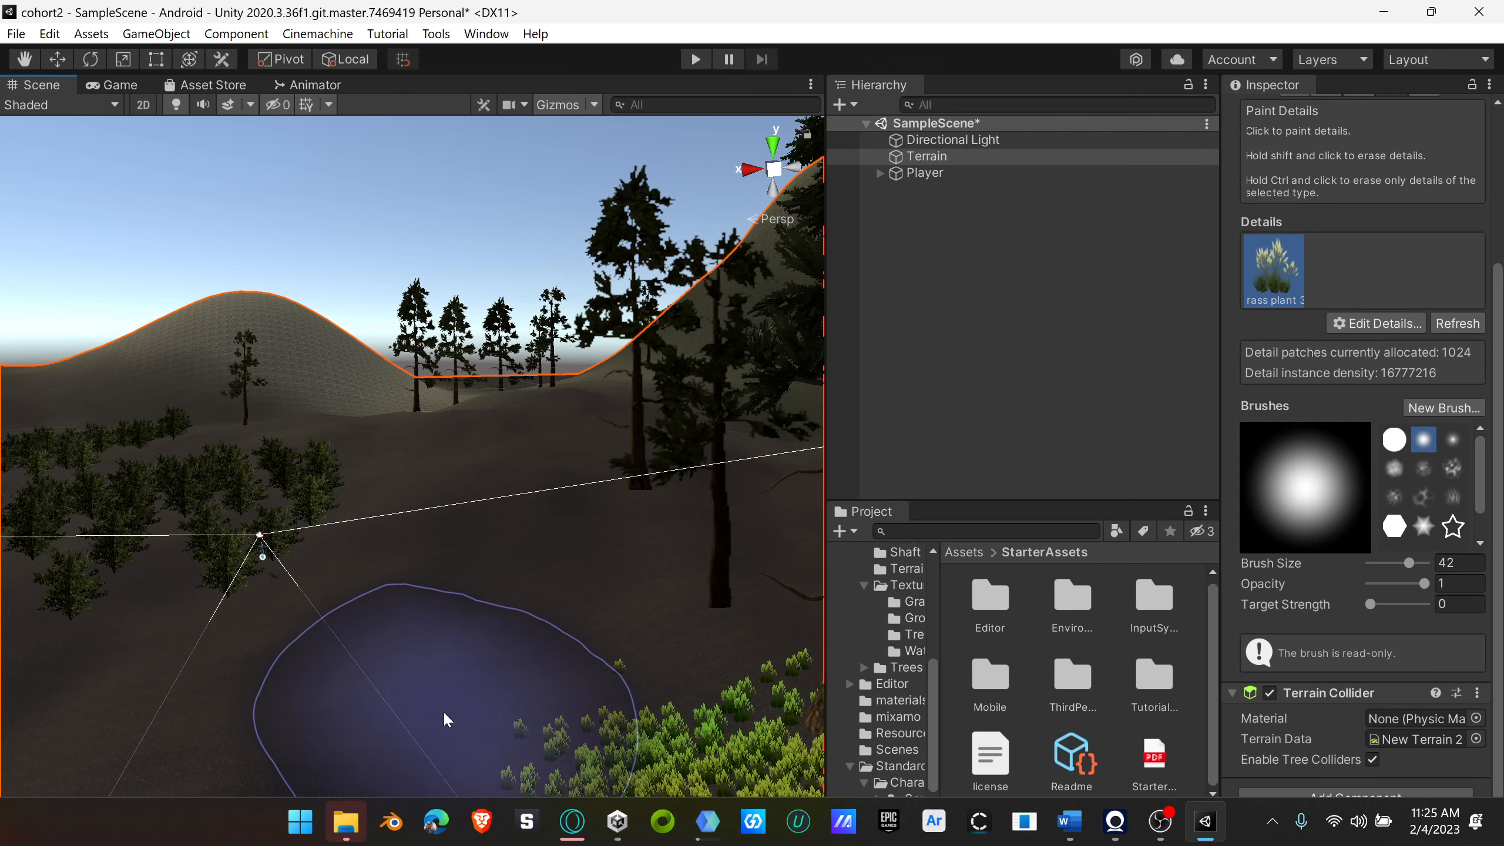
pyautogui.scroll(2, 473, 638)
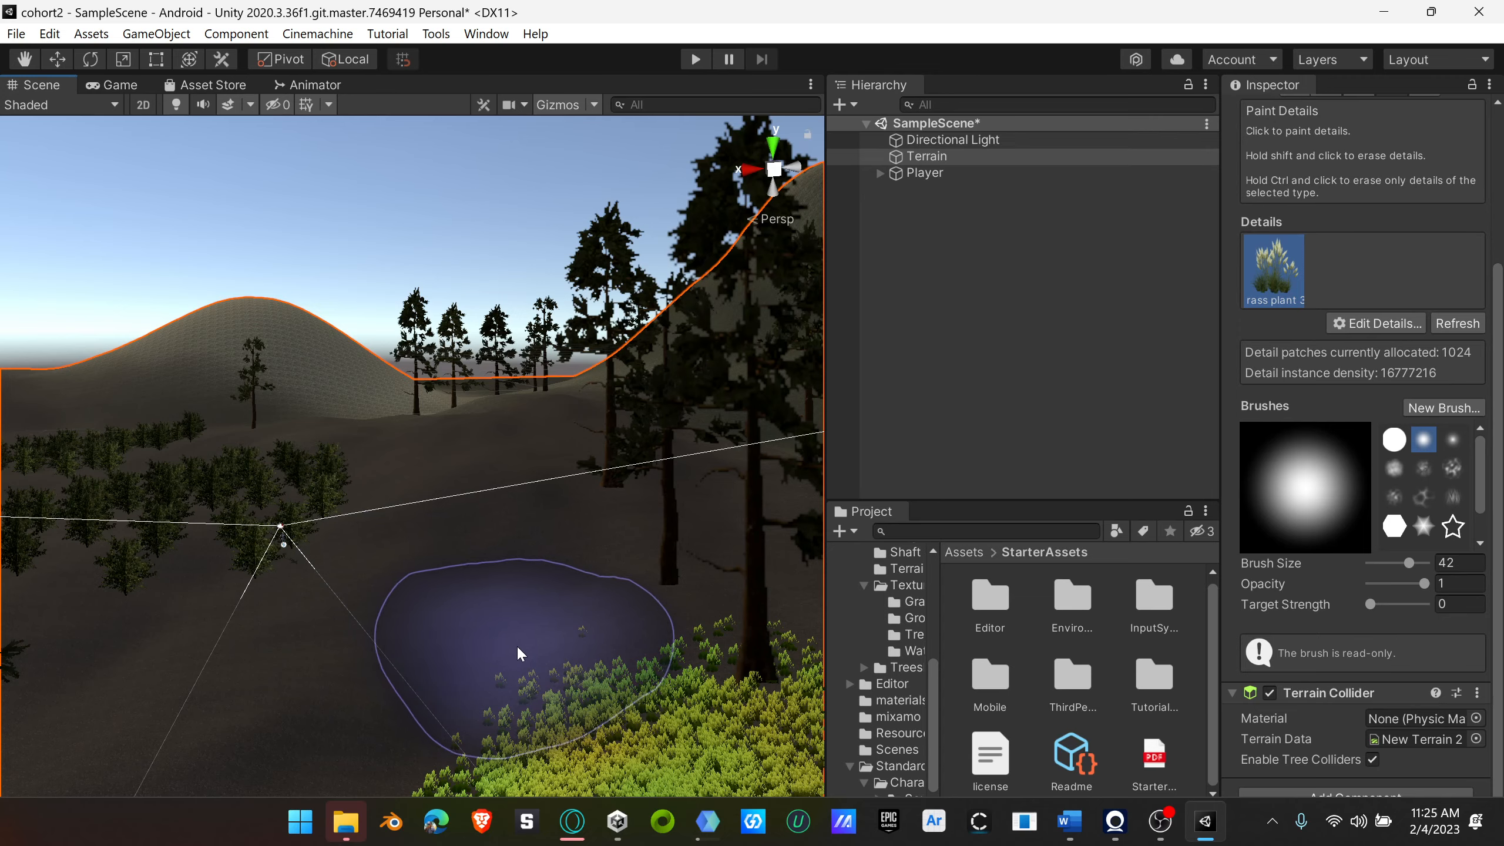
pyautogui.scroll(-2, 521, 653)
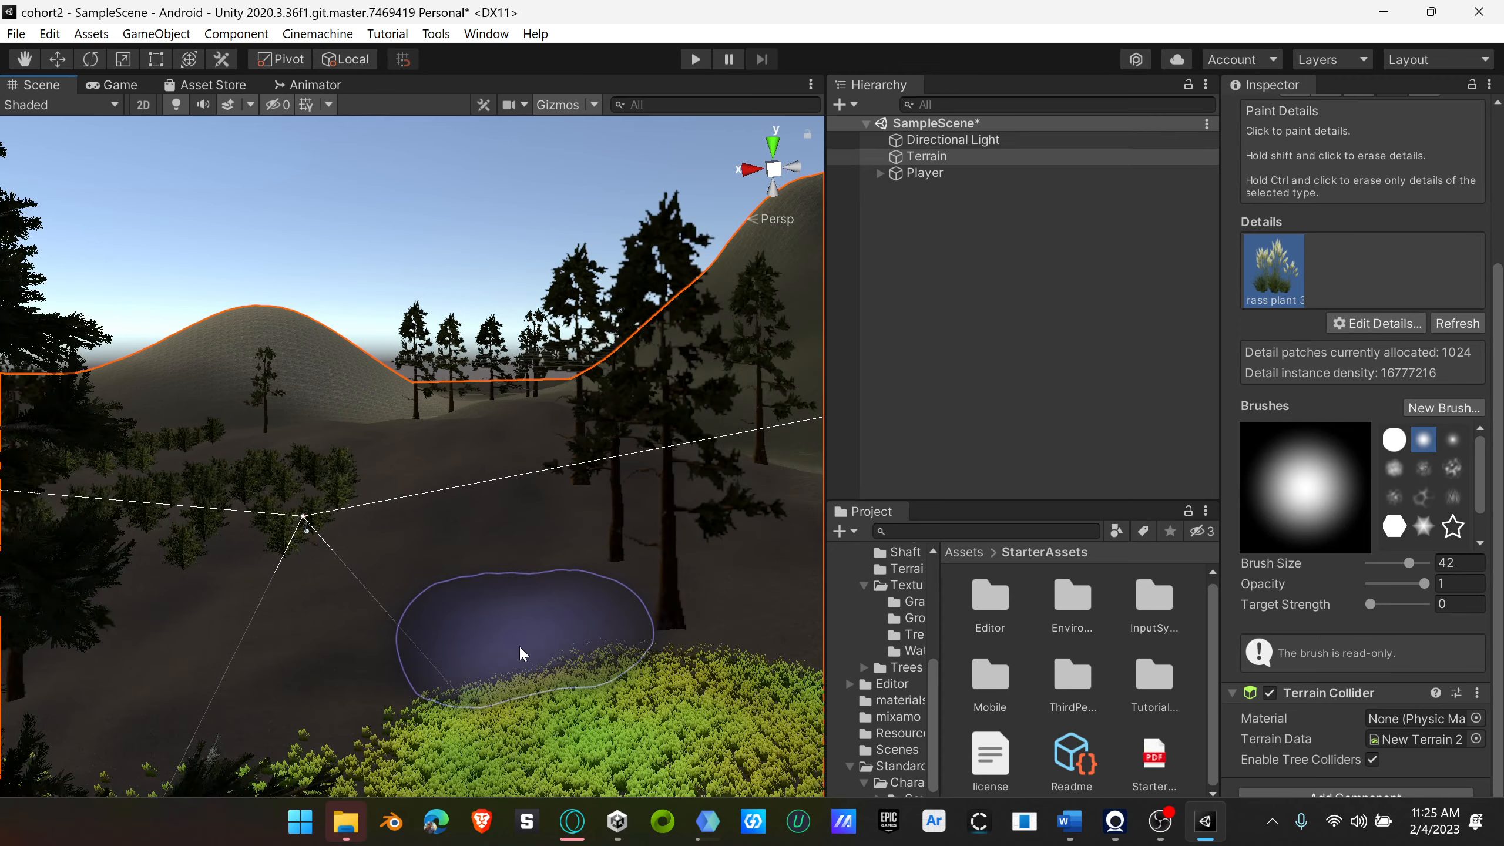
pyautogui.scroll(2, 521, 652)
pyautogui.moveTo(525, 648)
pyautogui.mouseDown(button='right')
pyautogui.moveTo(588, 648)
pyautogui.moveTo(430, 675)
pyautogui.moveTo(322, 672)
pyautogui.moveTo(581, 630)
pyautogui.mouseUp(button='right')
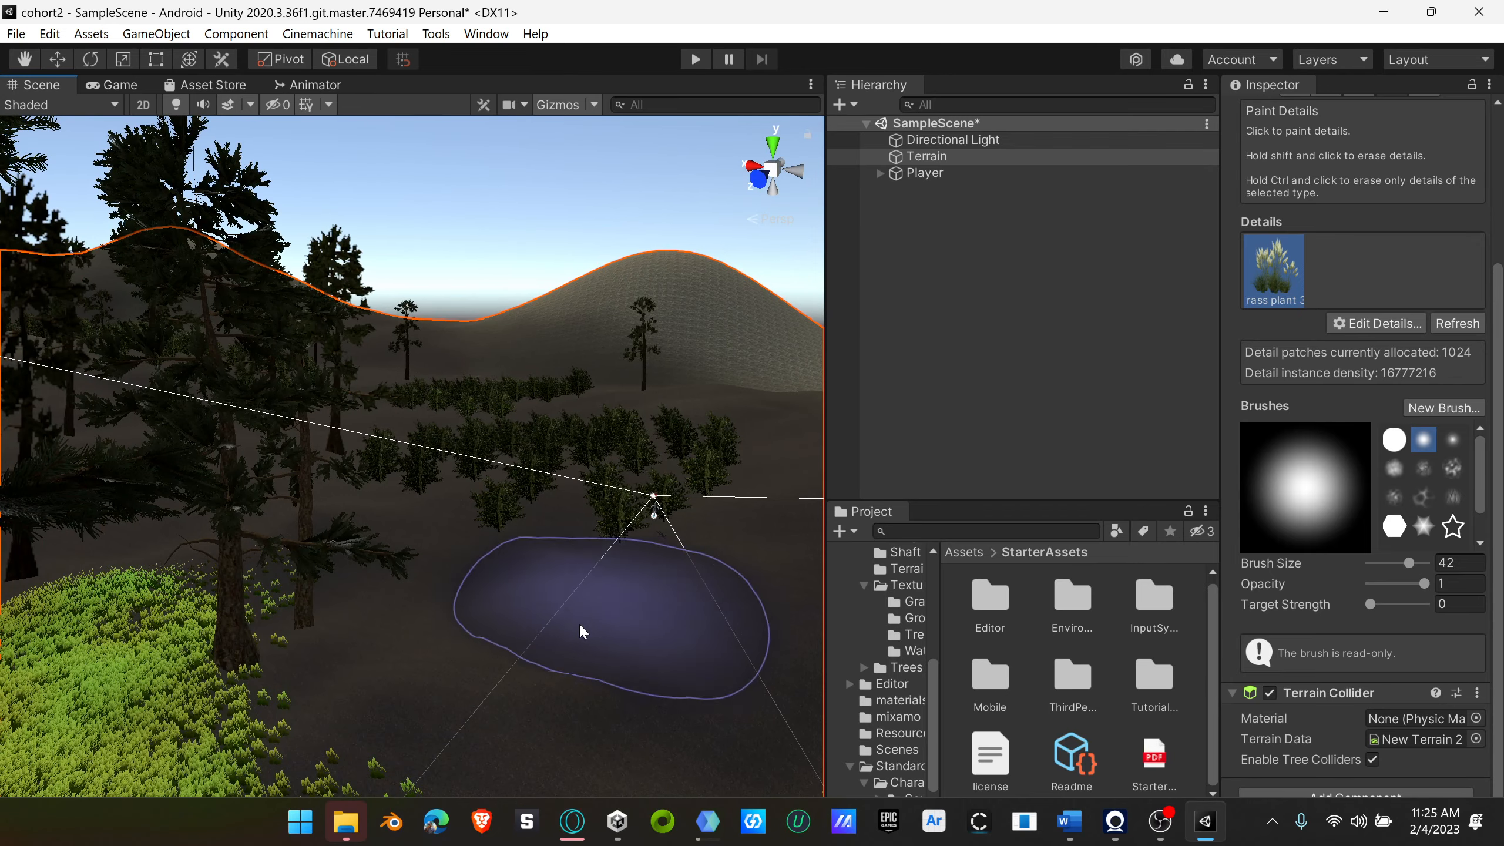
# Step: Switch to the Unity Asset Store page in Opera and search for "terrain"
pyautogui.click(572, 823)
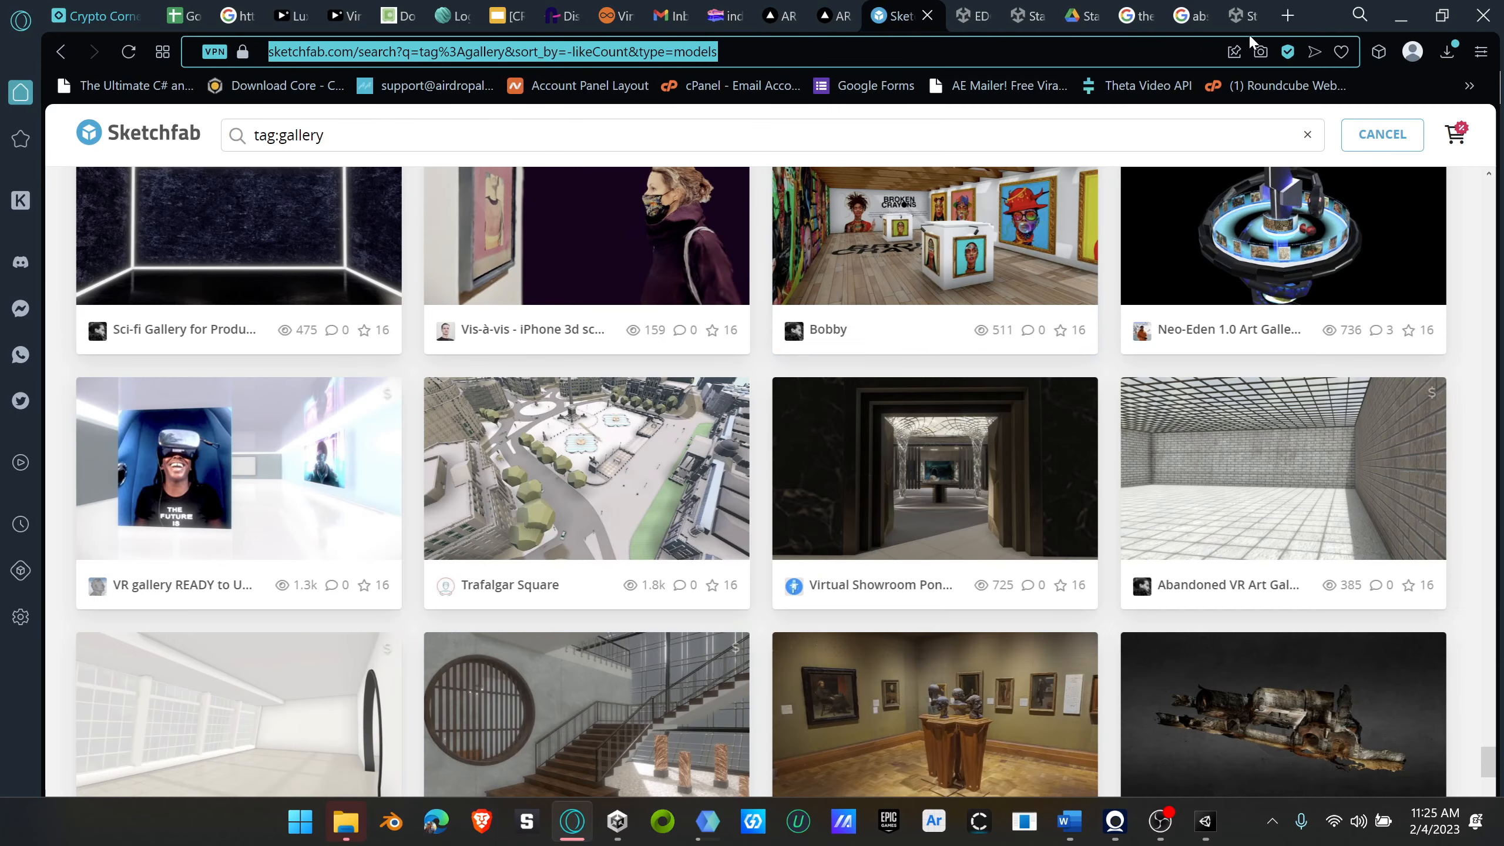
pyautogui.click(1243, 16)
pyautogui.click(627, 142)
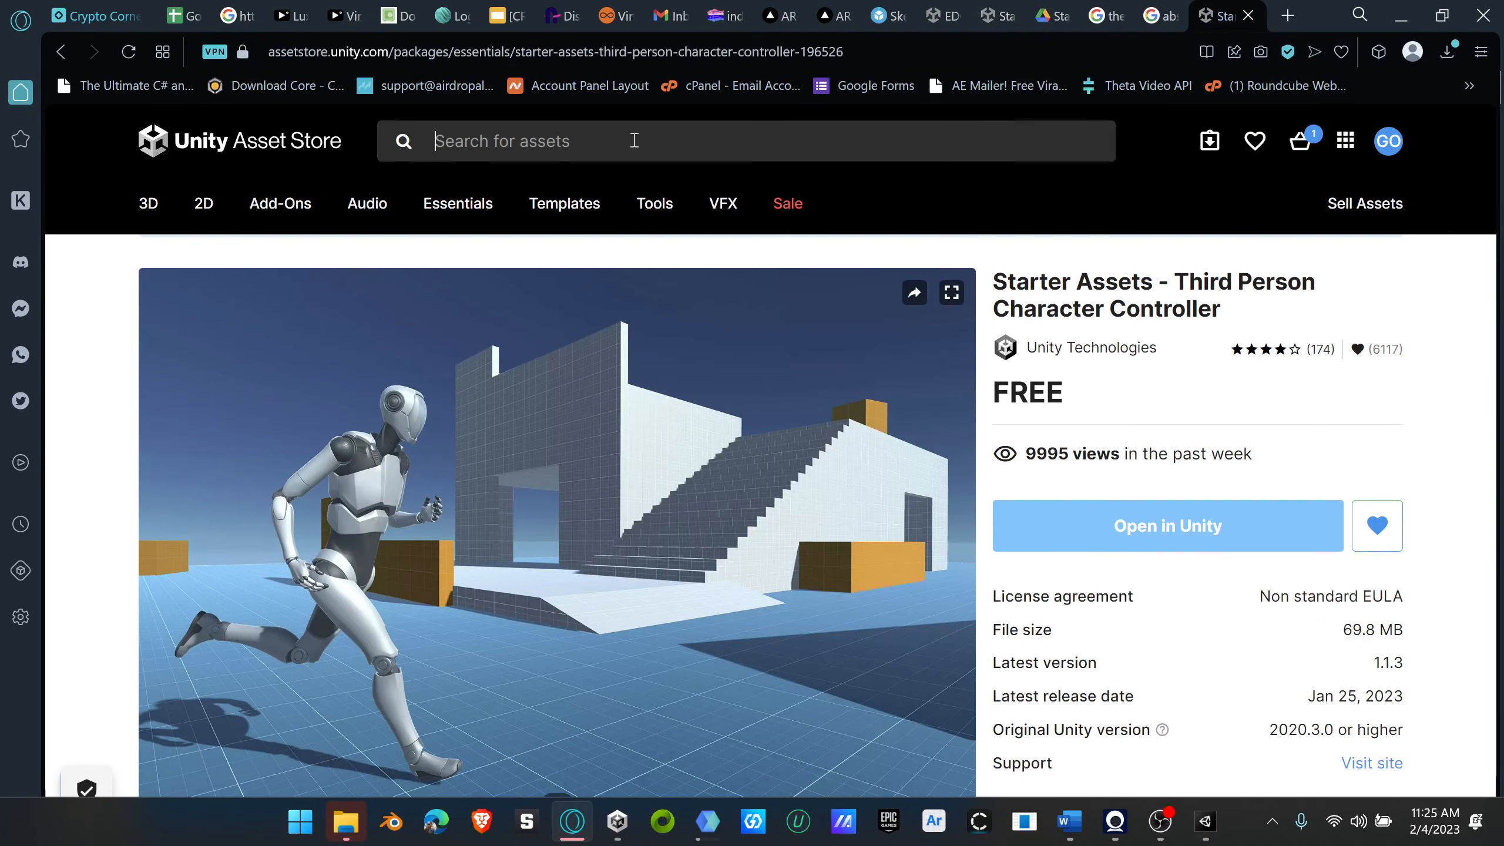
pyautogui.write('terrain')
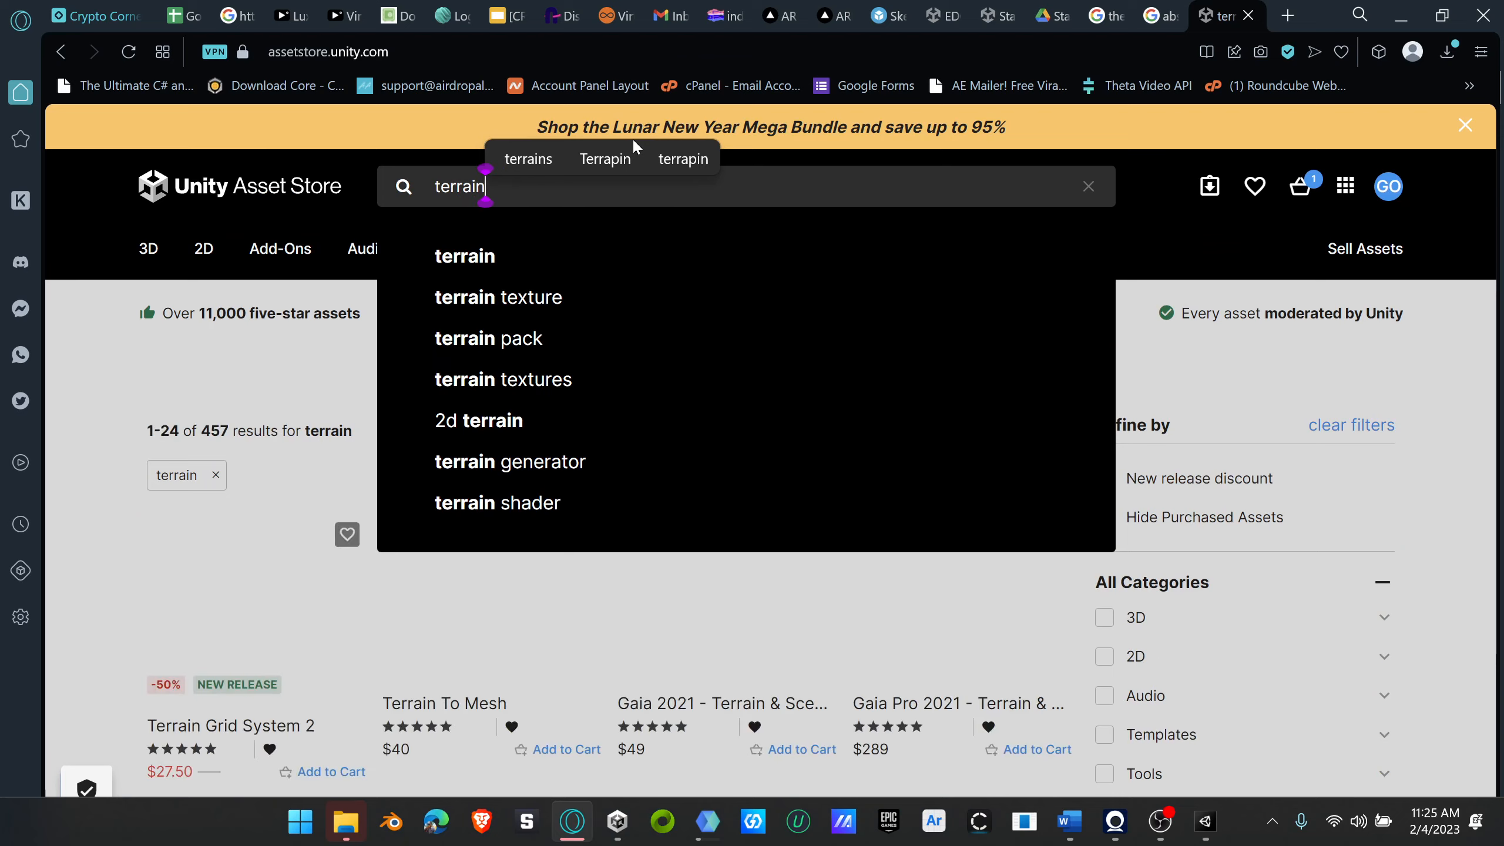
pyautogui.press('Return')
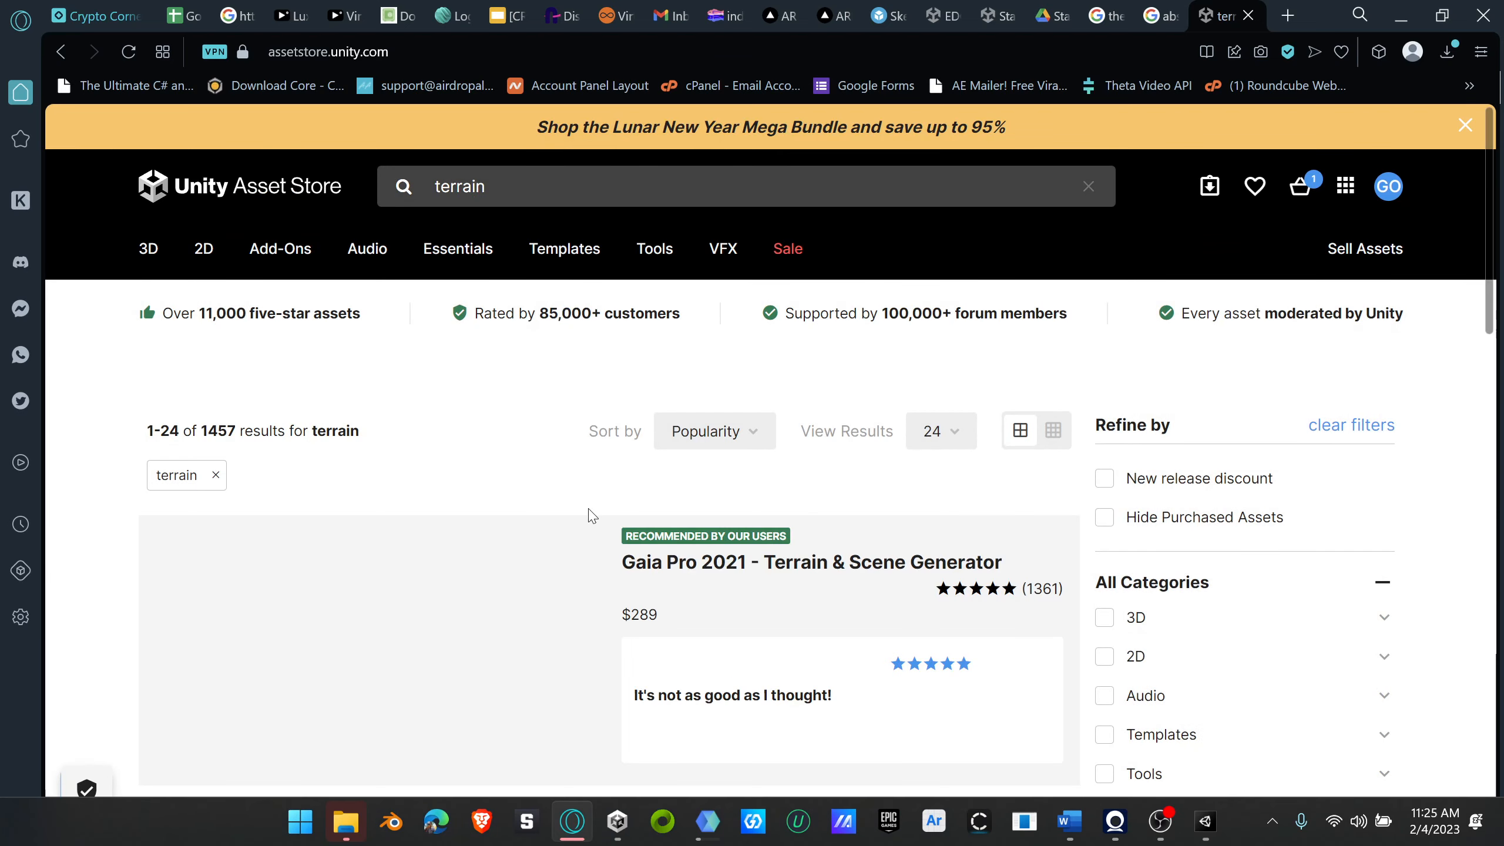
# Step: Browse the terrain search results and open the free Terrain Sample Asset Pack by Unity Technologies
pyautogui.scroll(-5, 626, 570)
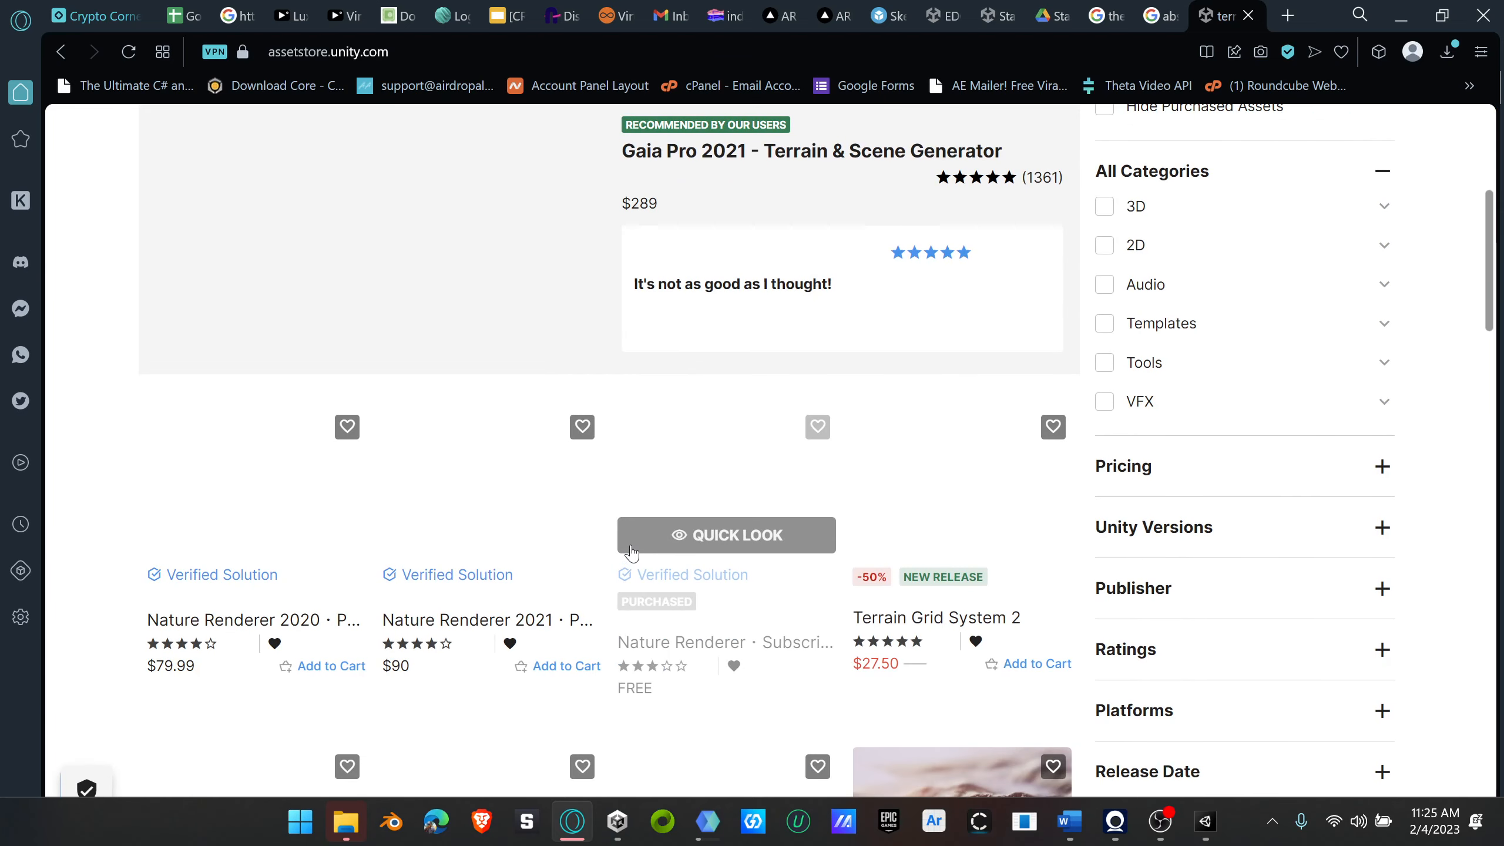
pyautogui.scroll(-5, 631, 552)
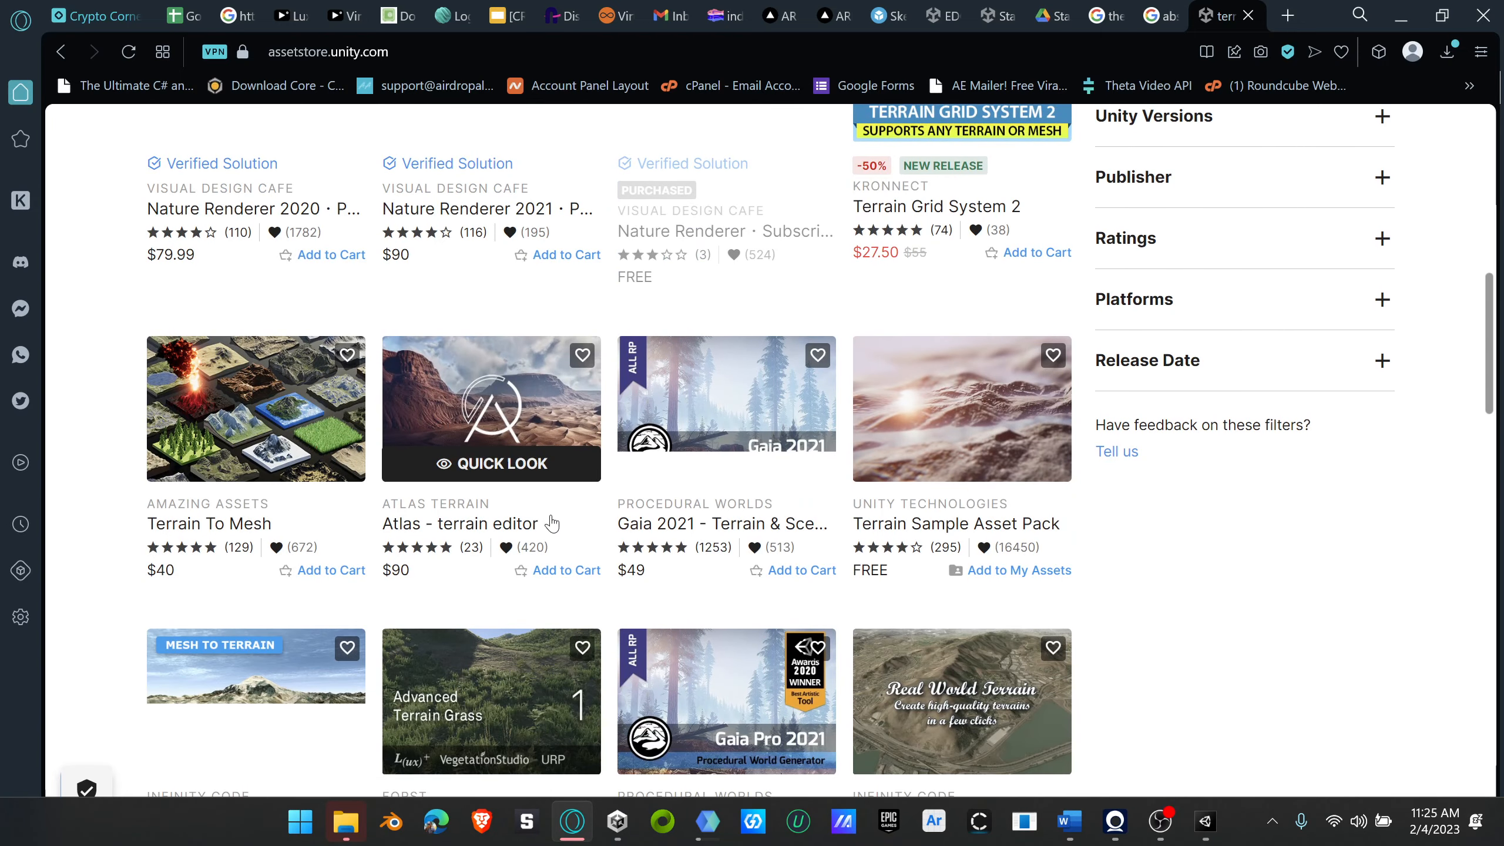
pyautogui.scroll(4, 530, 539)
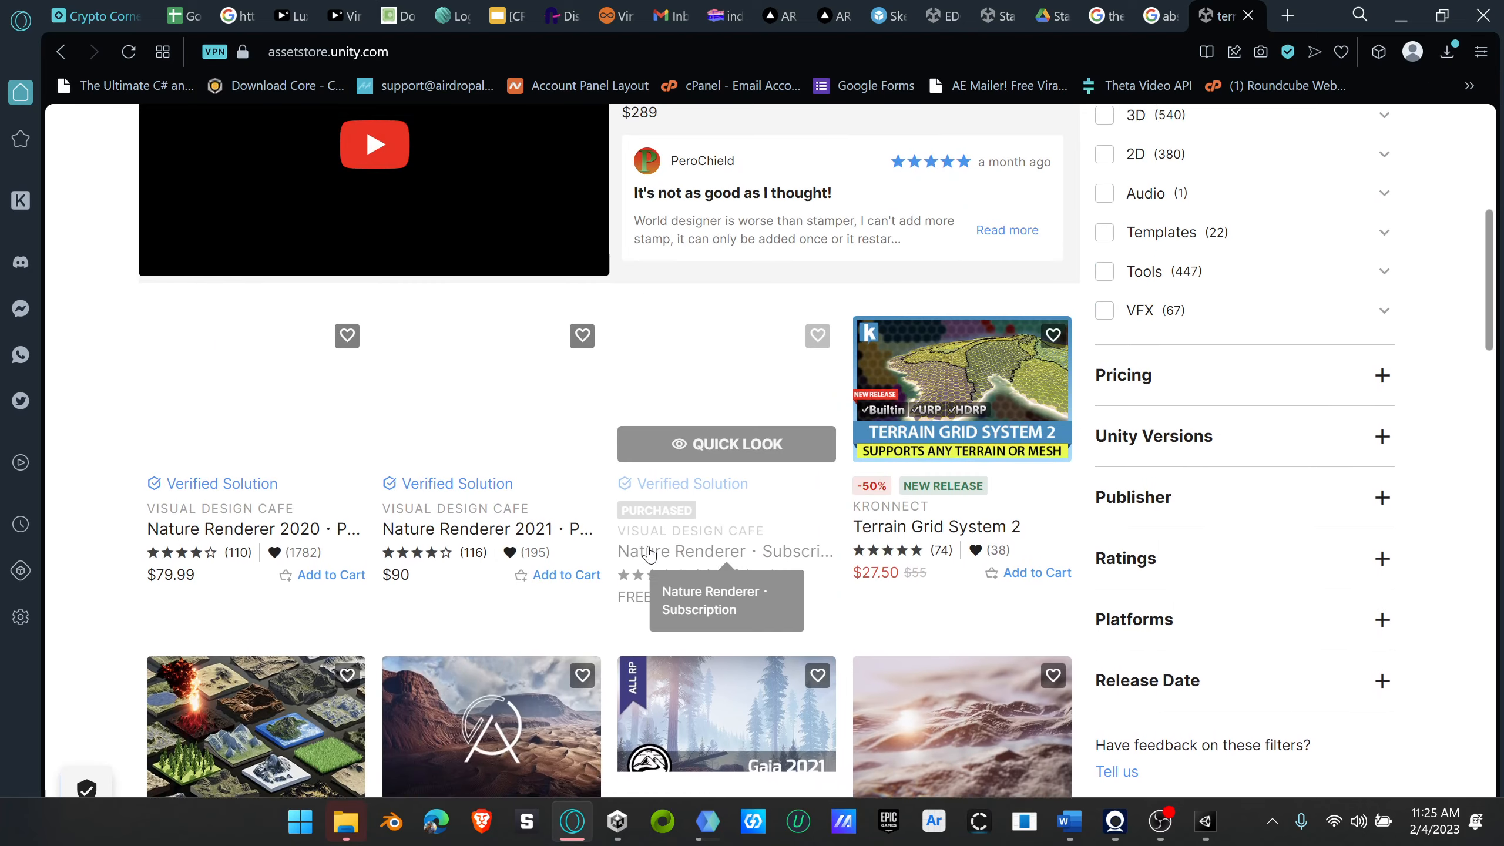
pyautogui.scroll(-6, 650, 554)
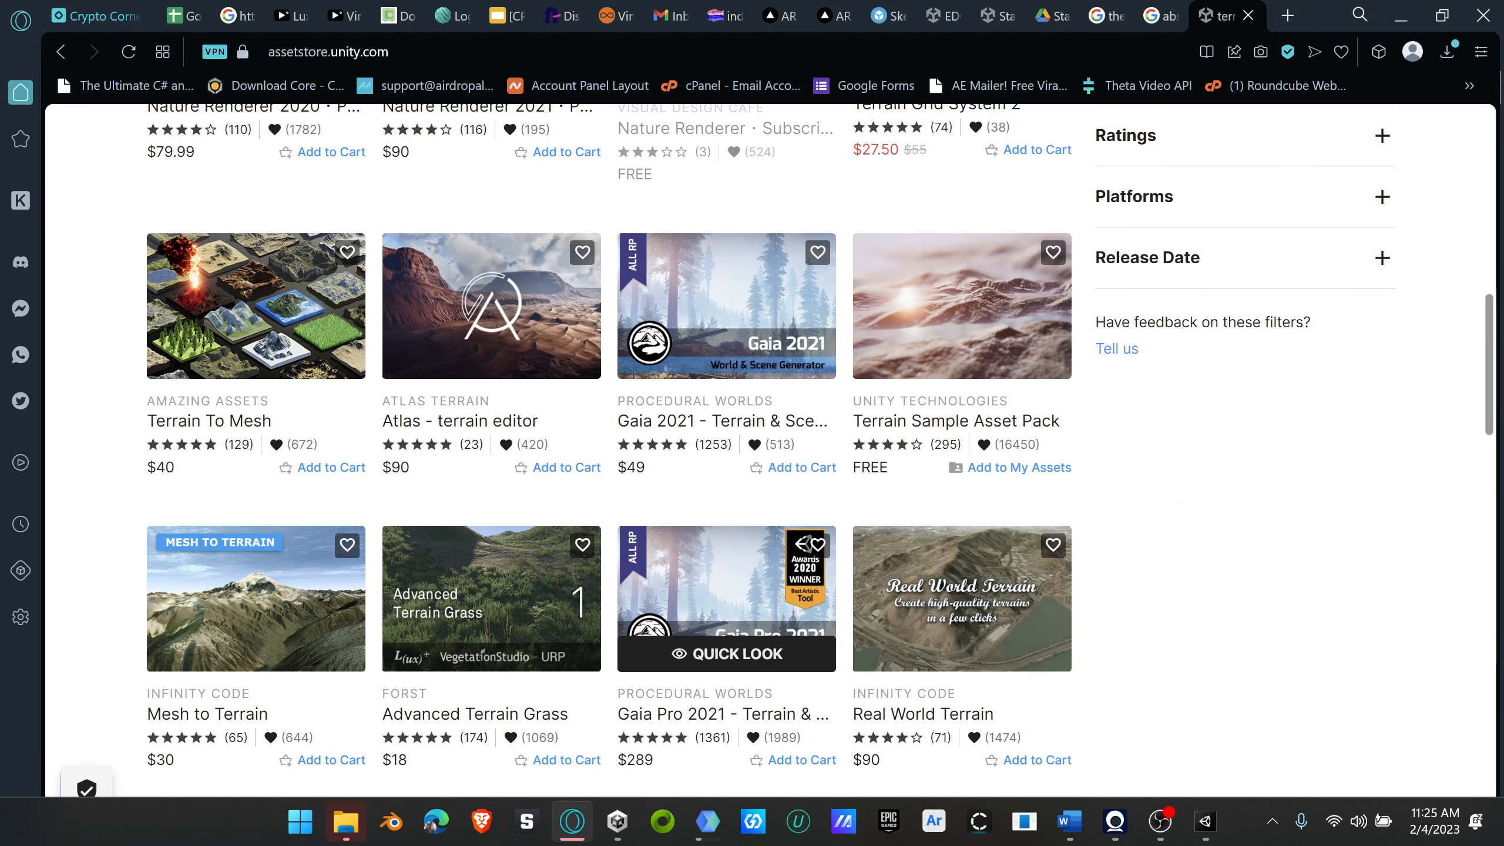
pyautogui.click(966, 318)
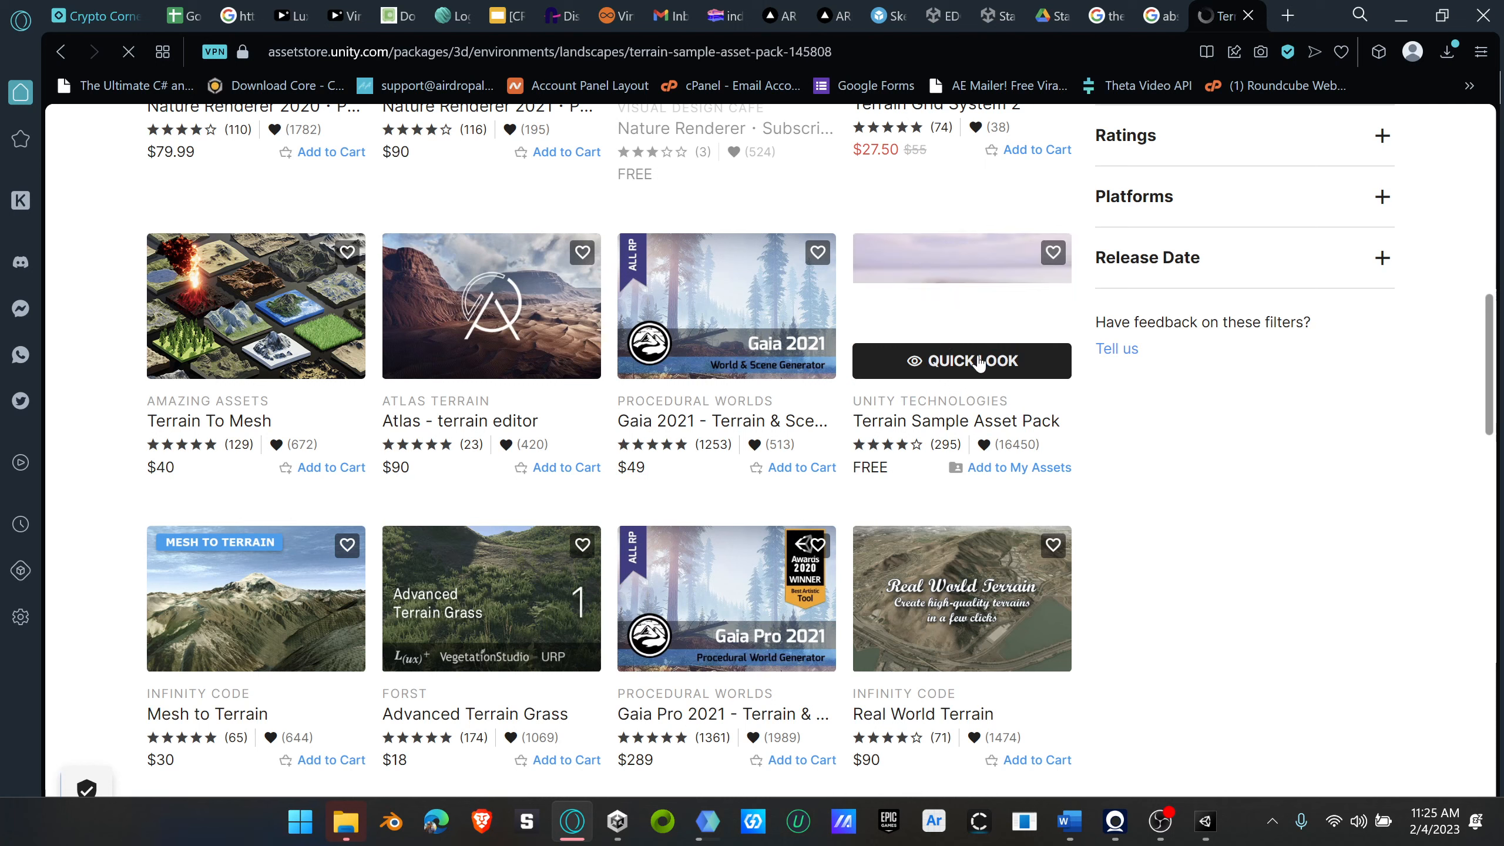